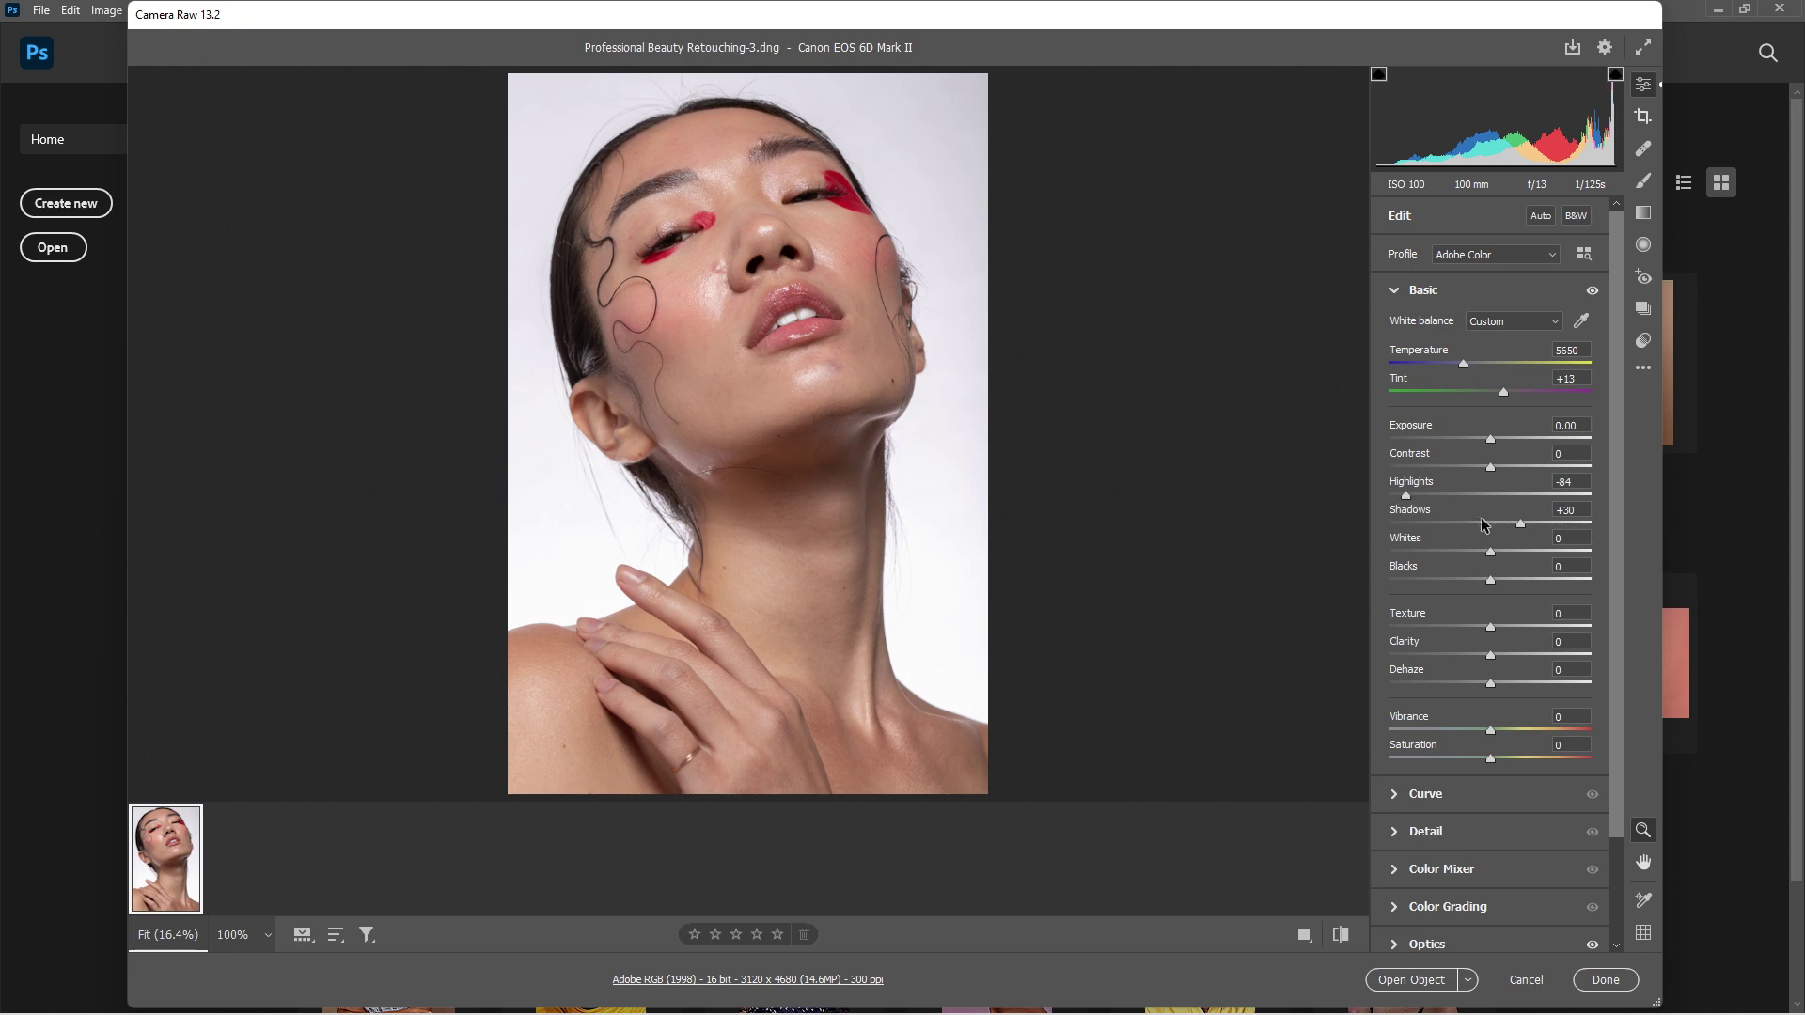
Check the workflow settings (Adobe RGB (1998), 16 Bits/Channel, 300 pixels/inch) and open the raw portrait in Photoshop as a smart object
{"action": "left_click", "coordinate": [1342, 935]}
{"action": "left_click", "coordinate": [1342, 936]}
{"action": "left_click", "coordinate": [782, 981]}
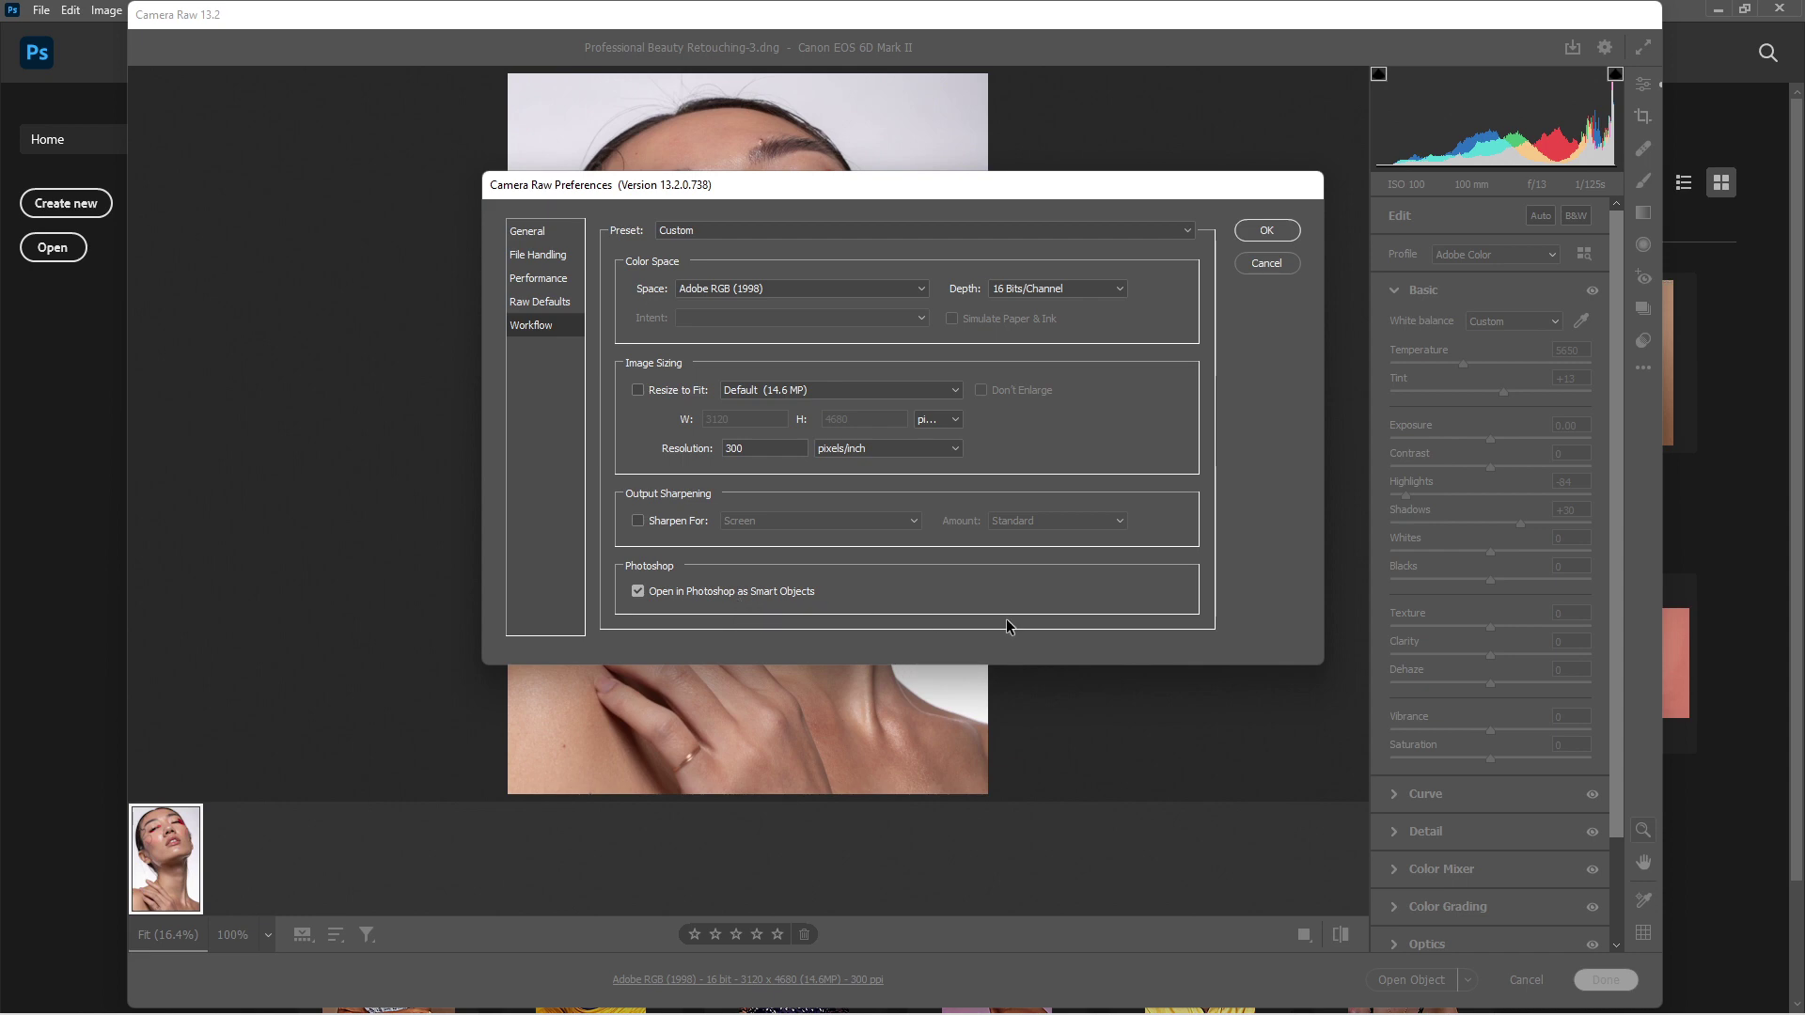
{"action": "left_click", "coordinate": [1280, 236]}
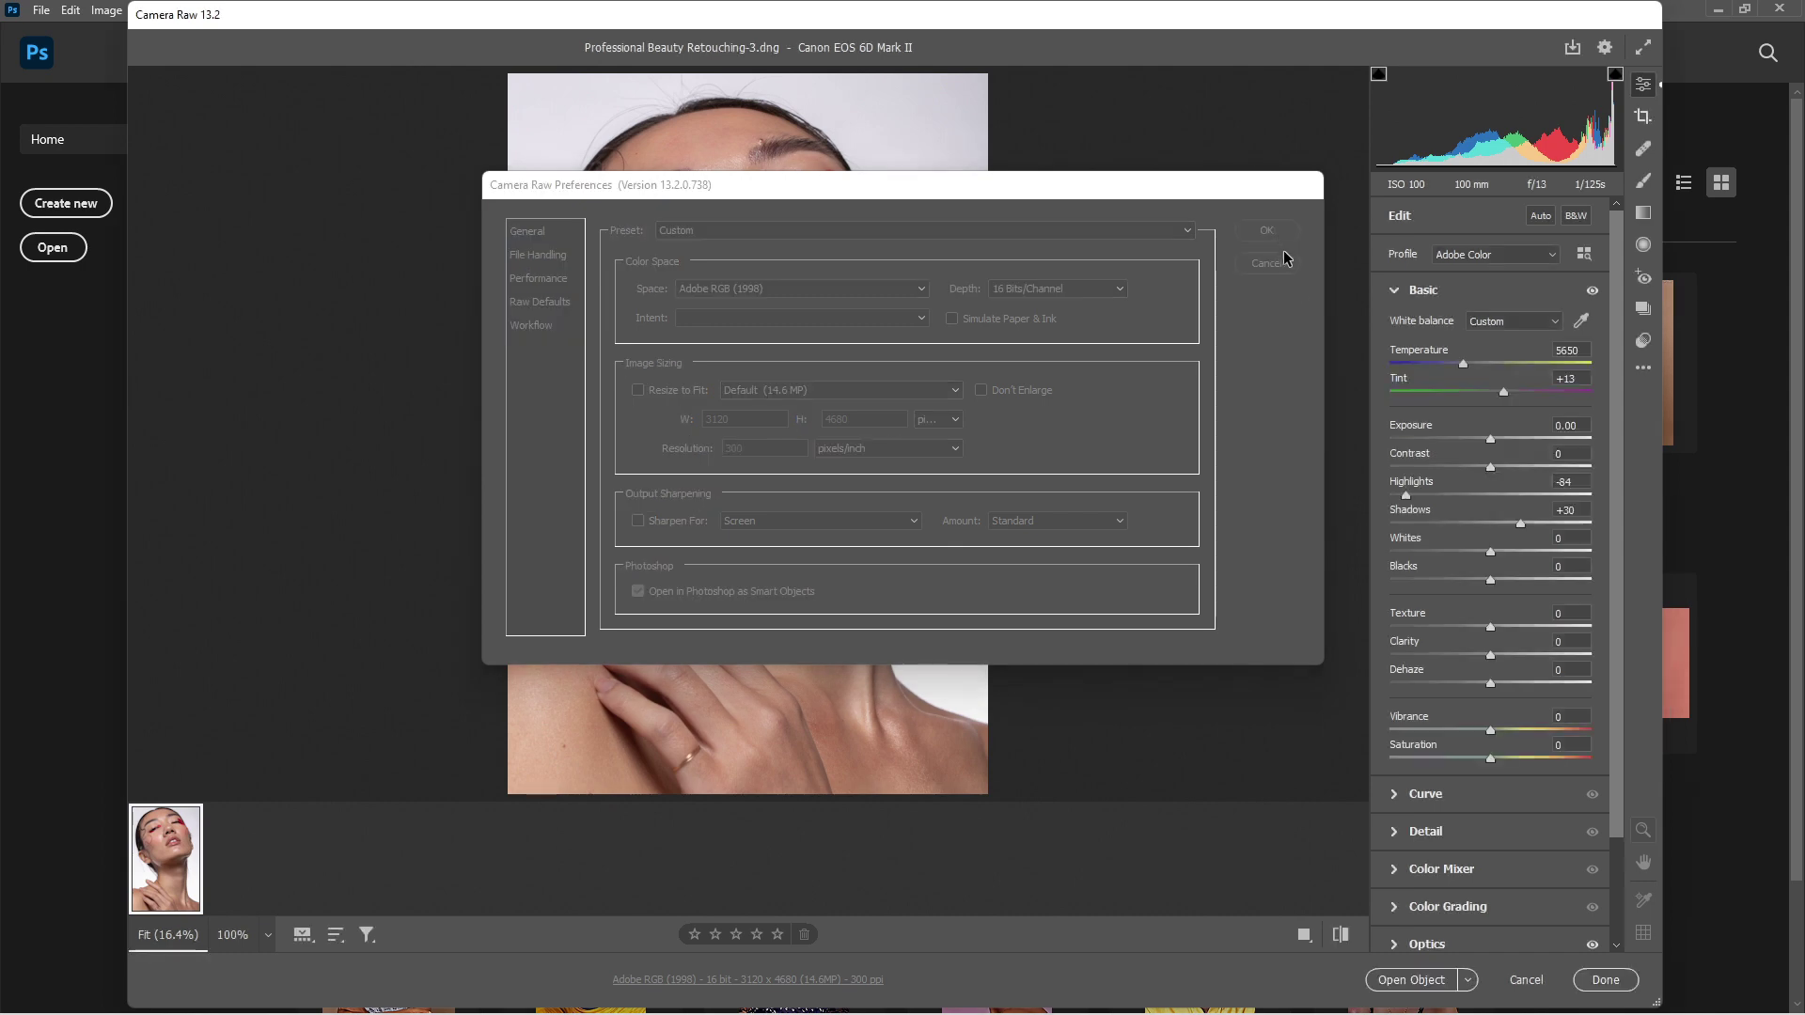
{"action": "left_click", "coordinate": [1407, 982]}
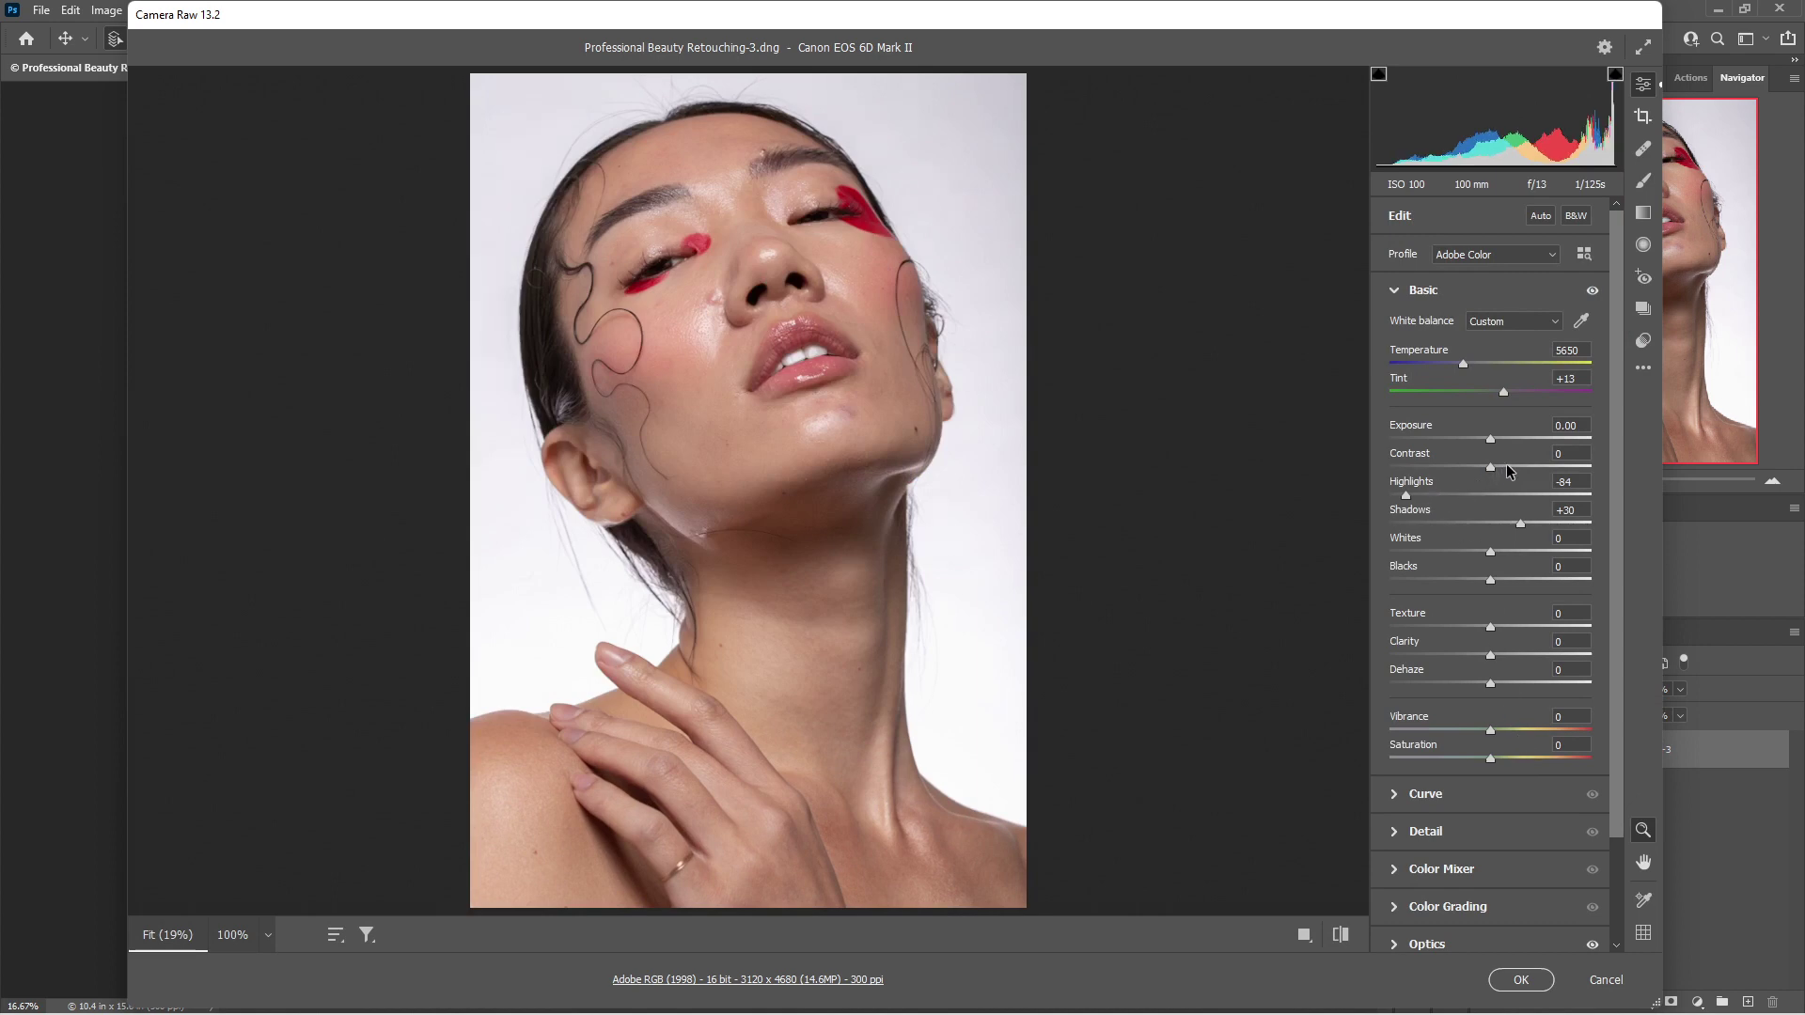
Try a Contrast of +17 in the smart object's raw settings, reset it and close the raw settings
{"action": "left_click_drag", "start_coordinate": [1492, 467], "coordinate": [1508, 468]}
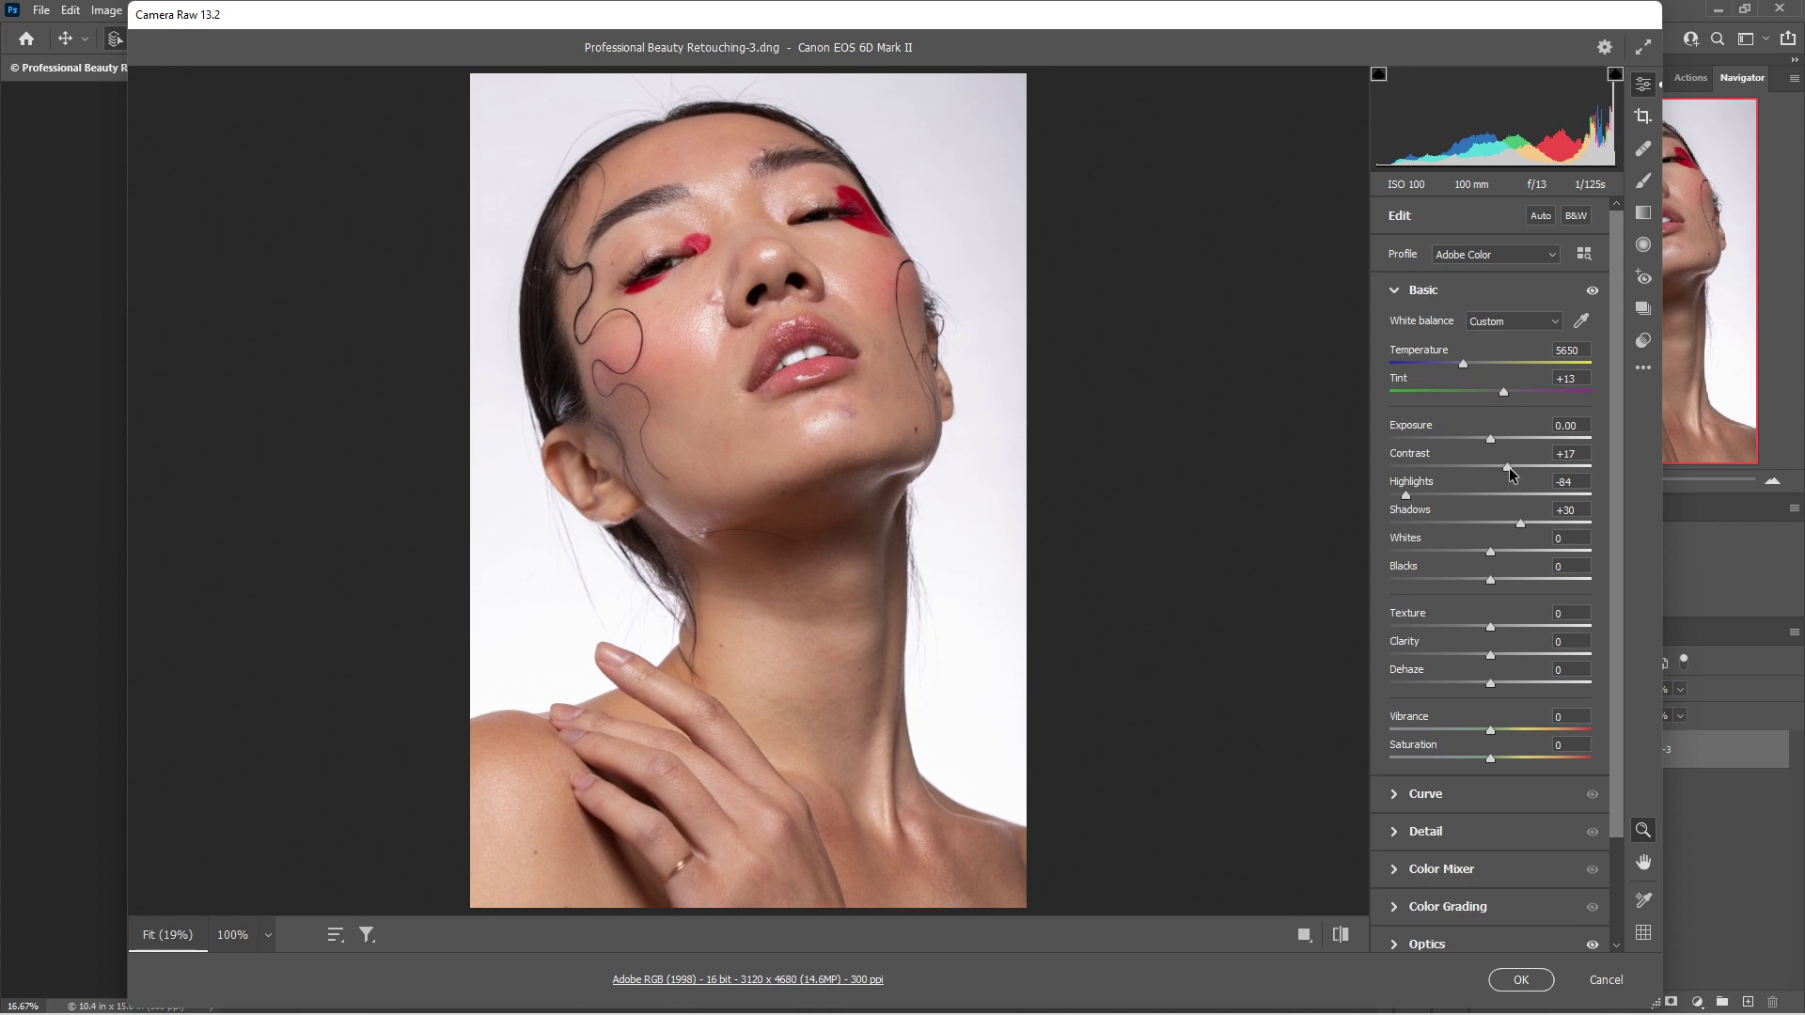
{"action": "double_click", "coordinate": [1506, 468]}
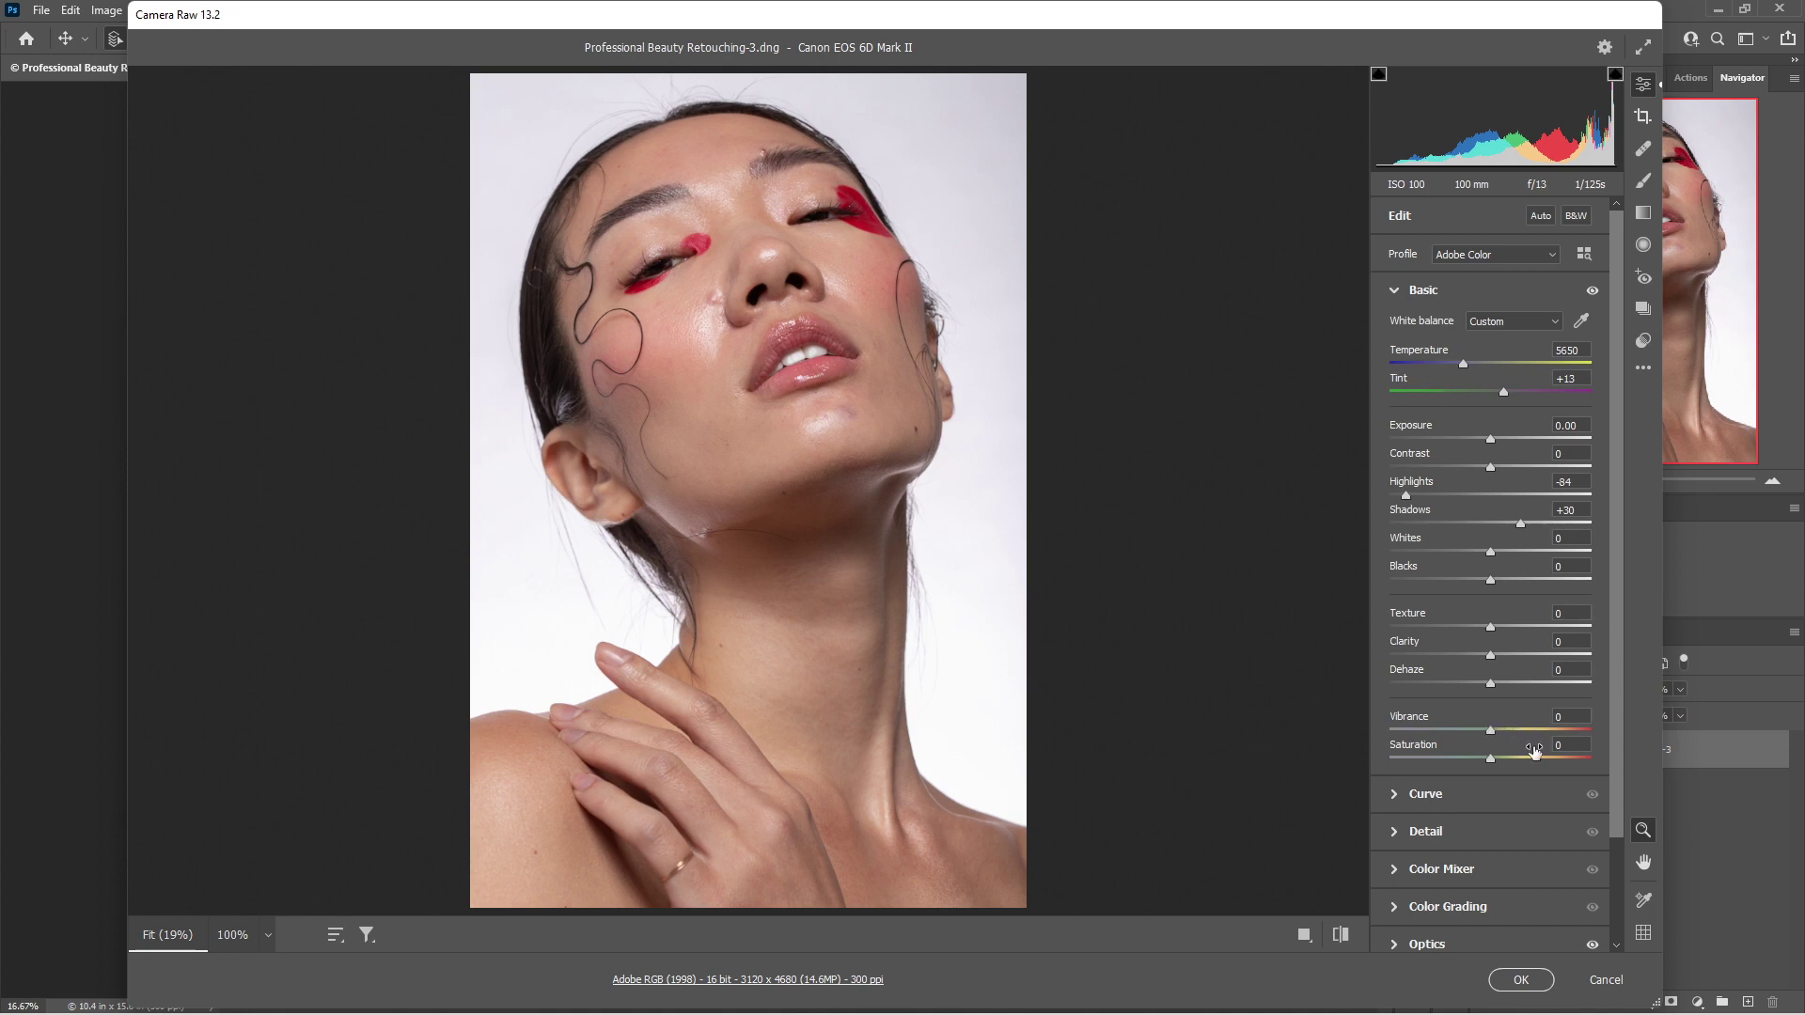
{"action": "left_click", "coordinate": [1521, 982]}
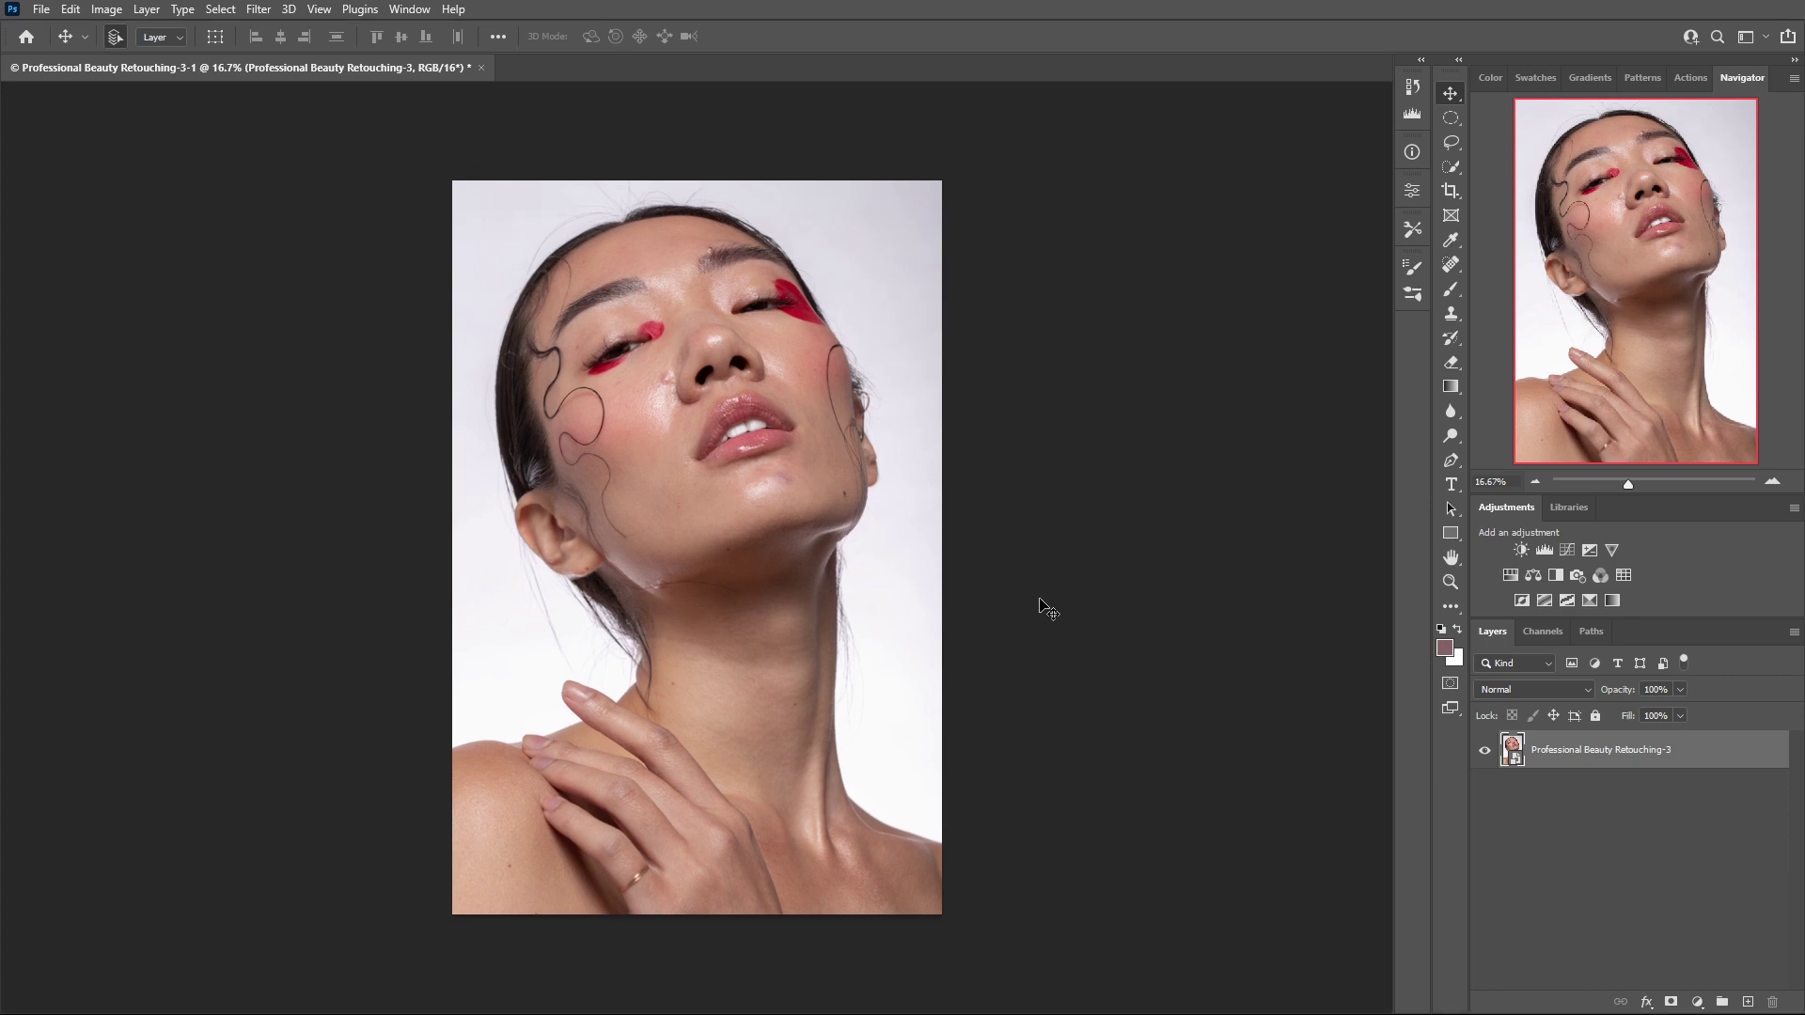
Switch to full screen mode with the menu bar and activate the Lasso tool
{"action": "key", "text": "f"}
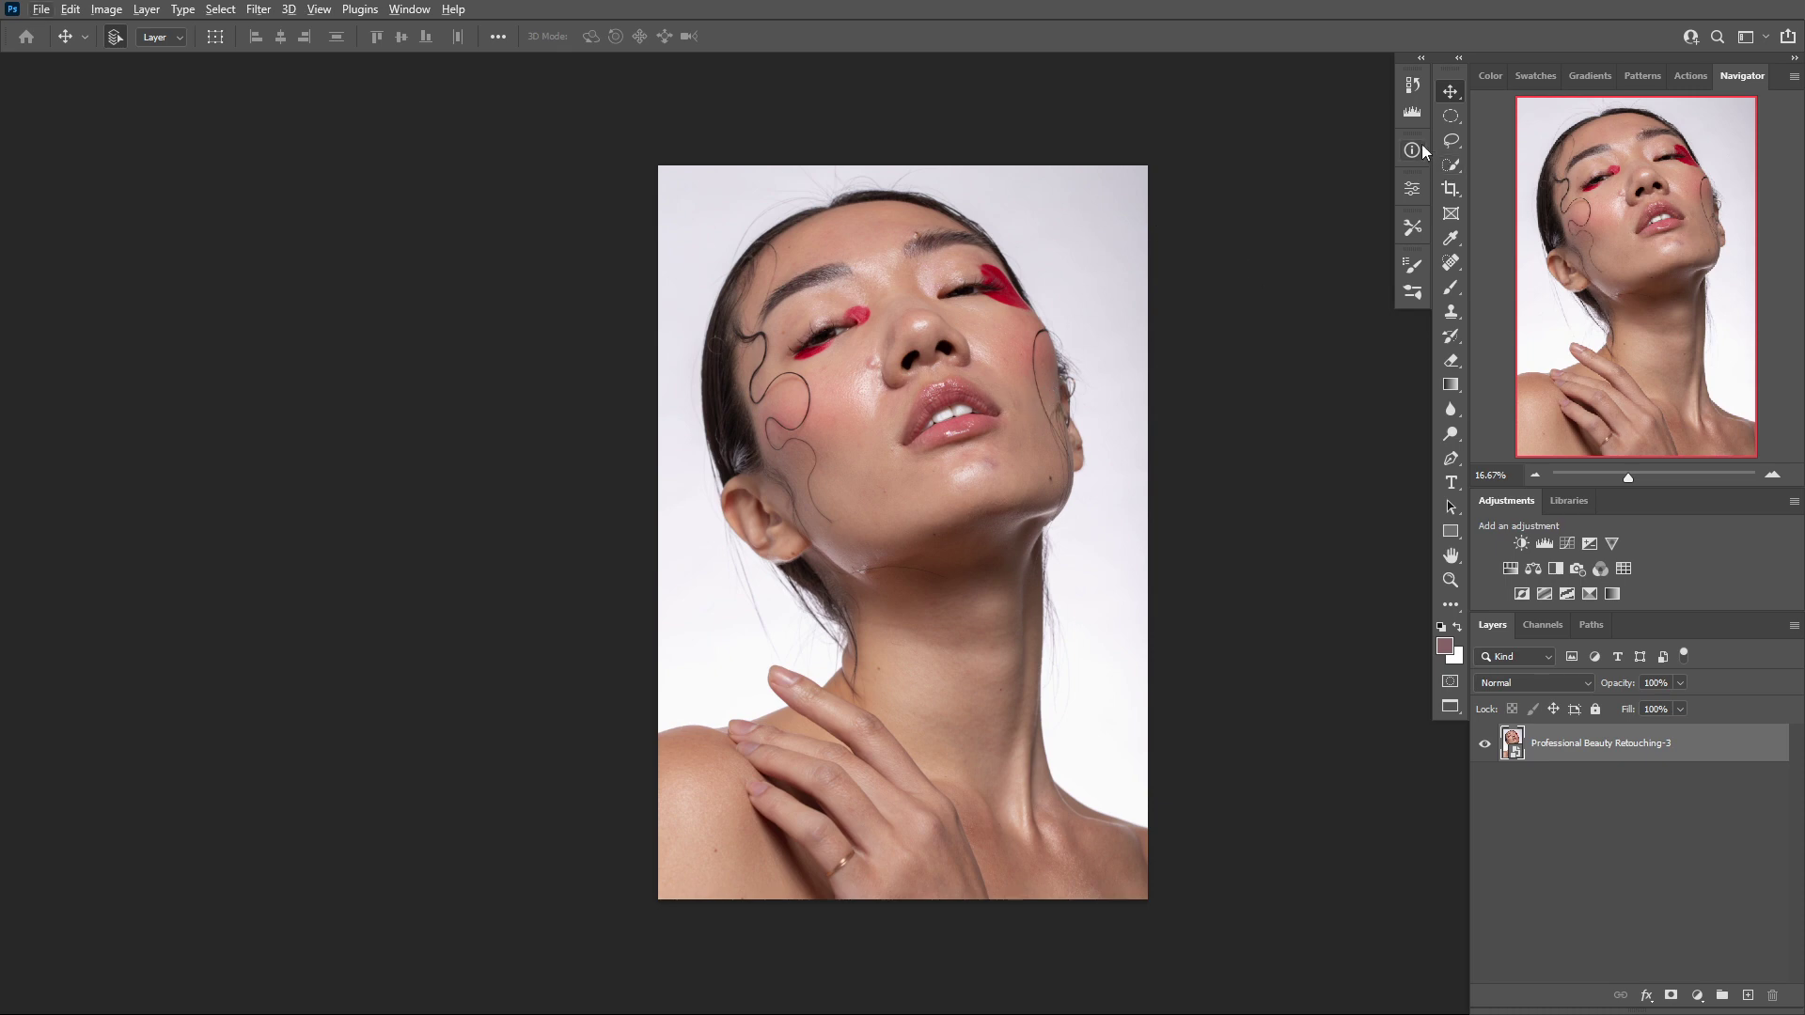
{"action": "left_click", "coordinate": [1451, 143]}
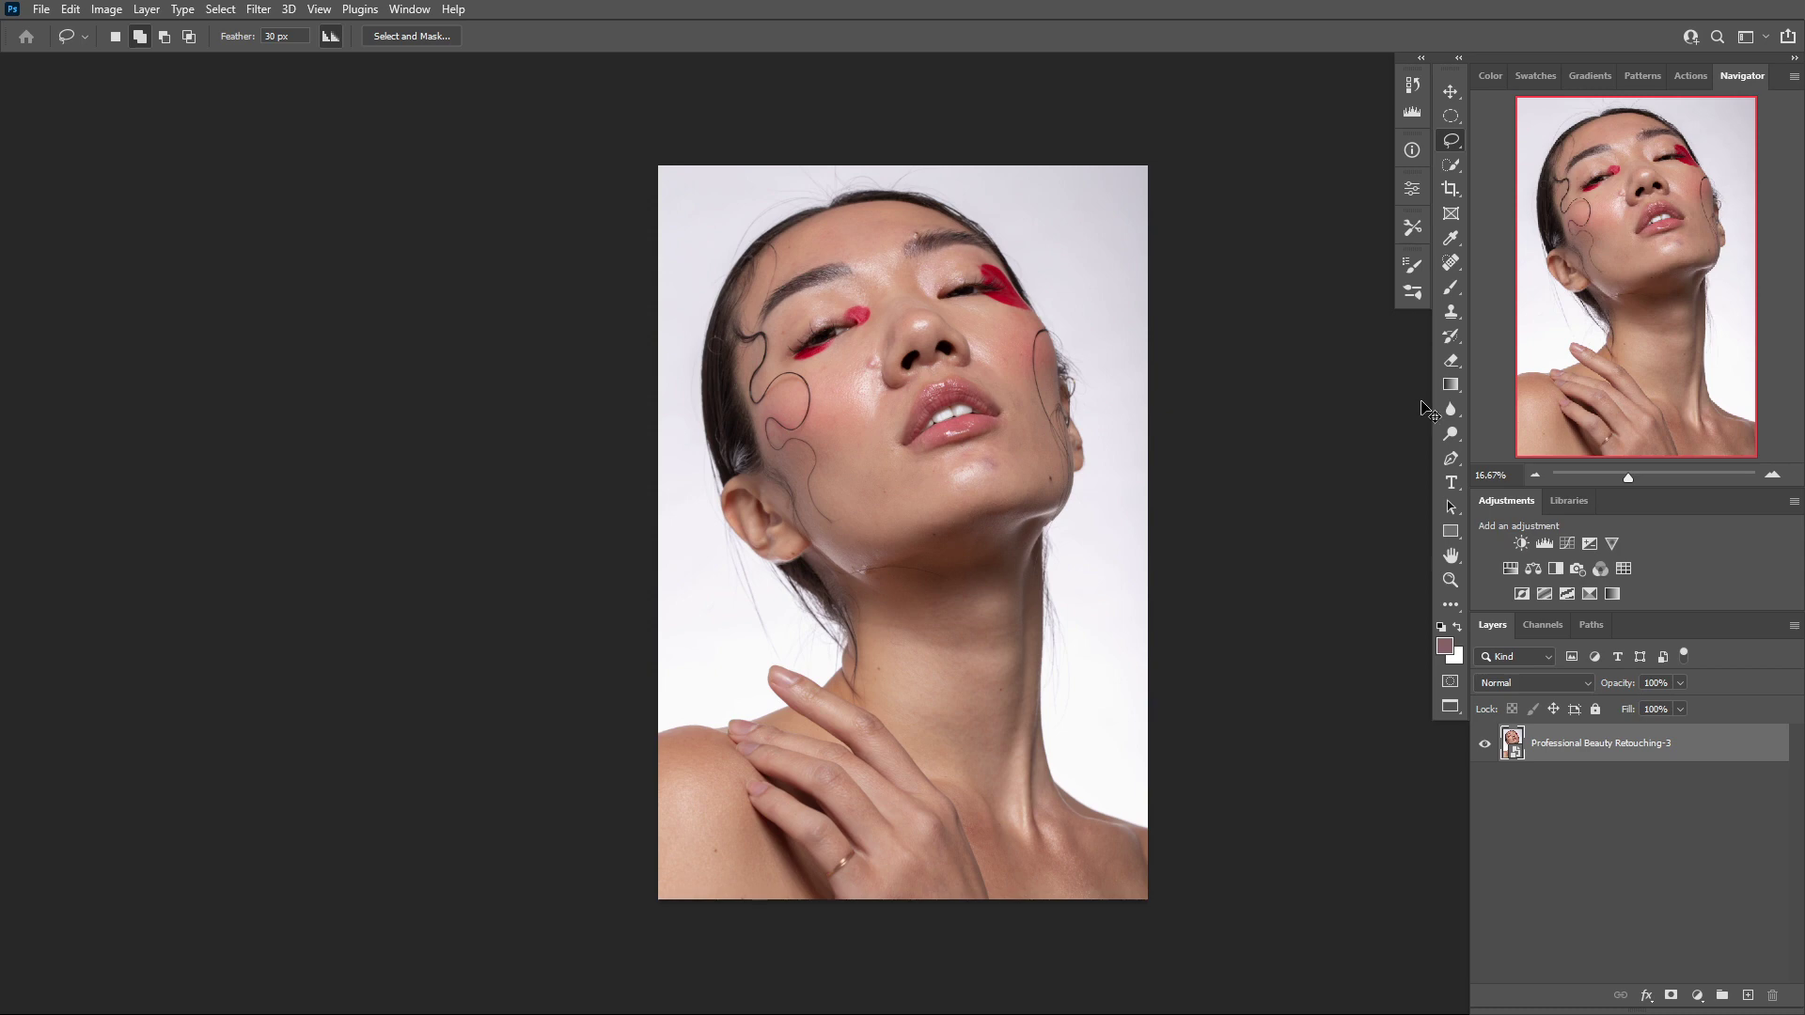
Examine the skin texture and tonal transitions on the model's cheeks, lips, chin and neck at close range
{"action": "key", "text": "ctrl+plus"}
{"action": "key", "text": "ctrl+plus"}
{"action": "key", "text": "ctrl+plus"}
{"action": "key", "text": "ctrl+plus"}
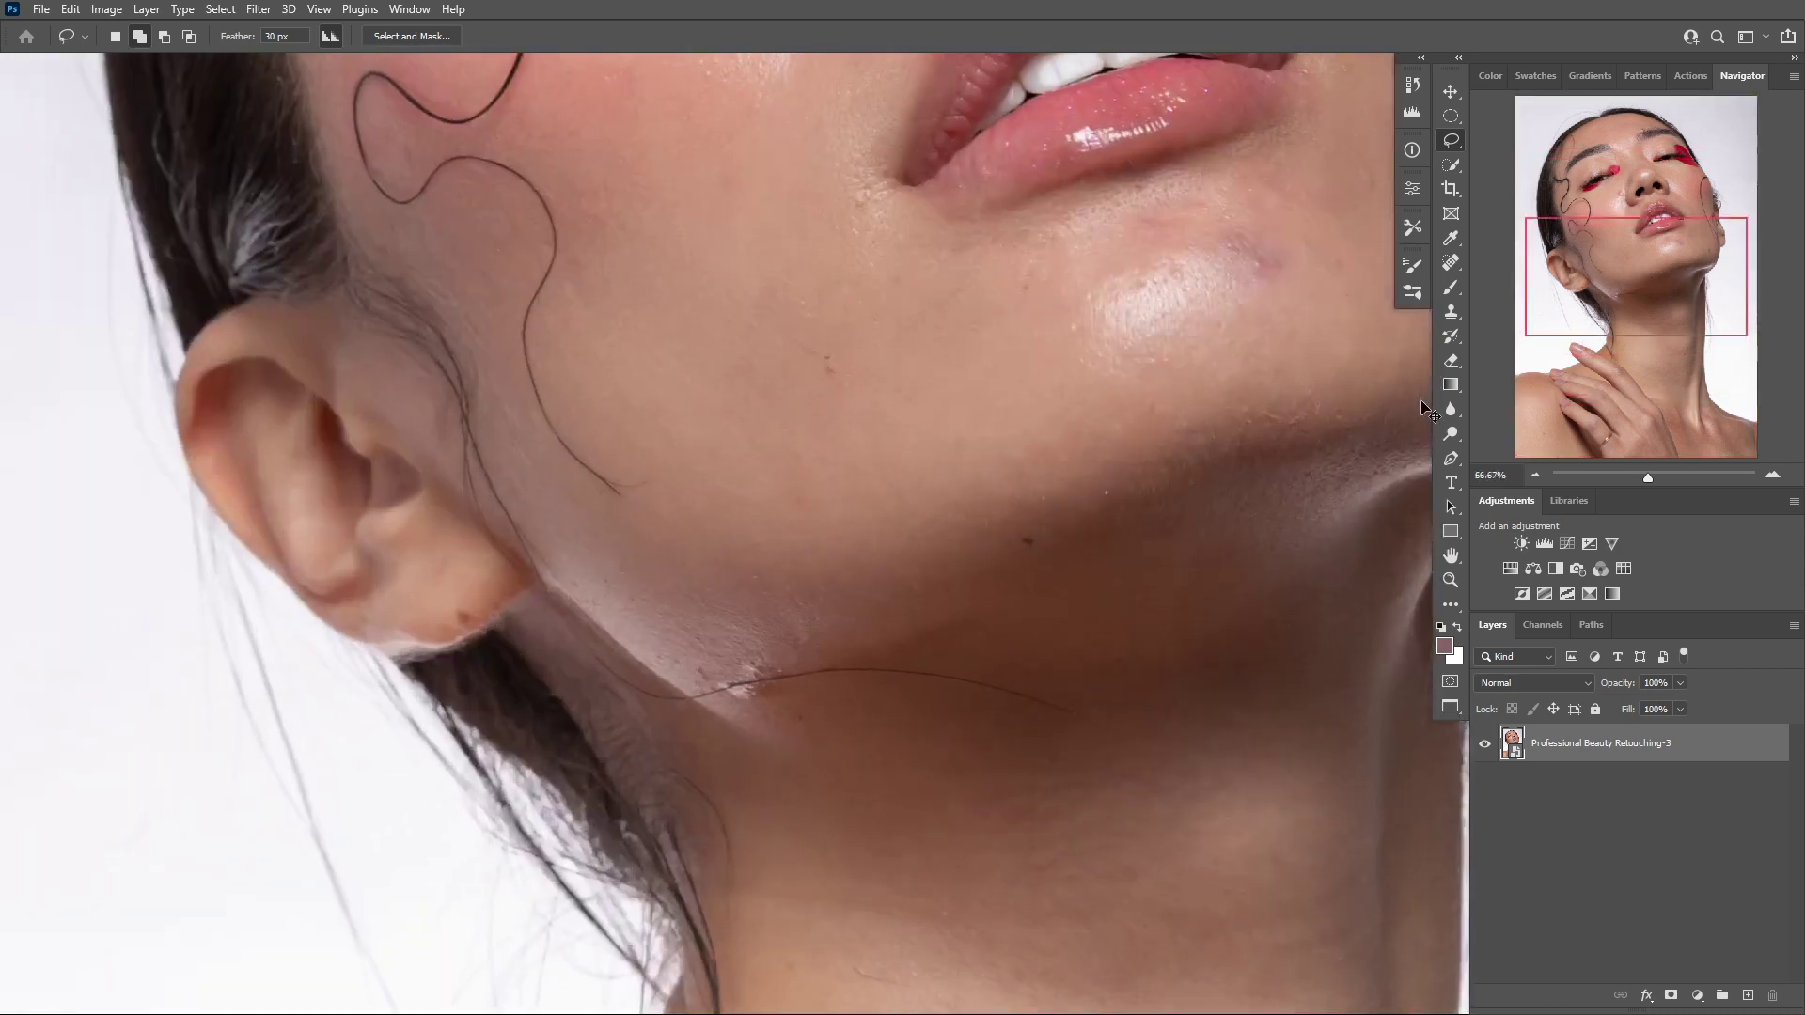
{"action": "key", "text": "ctrl+0"}
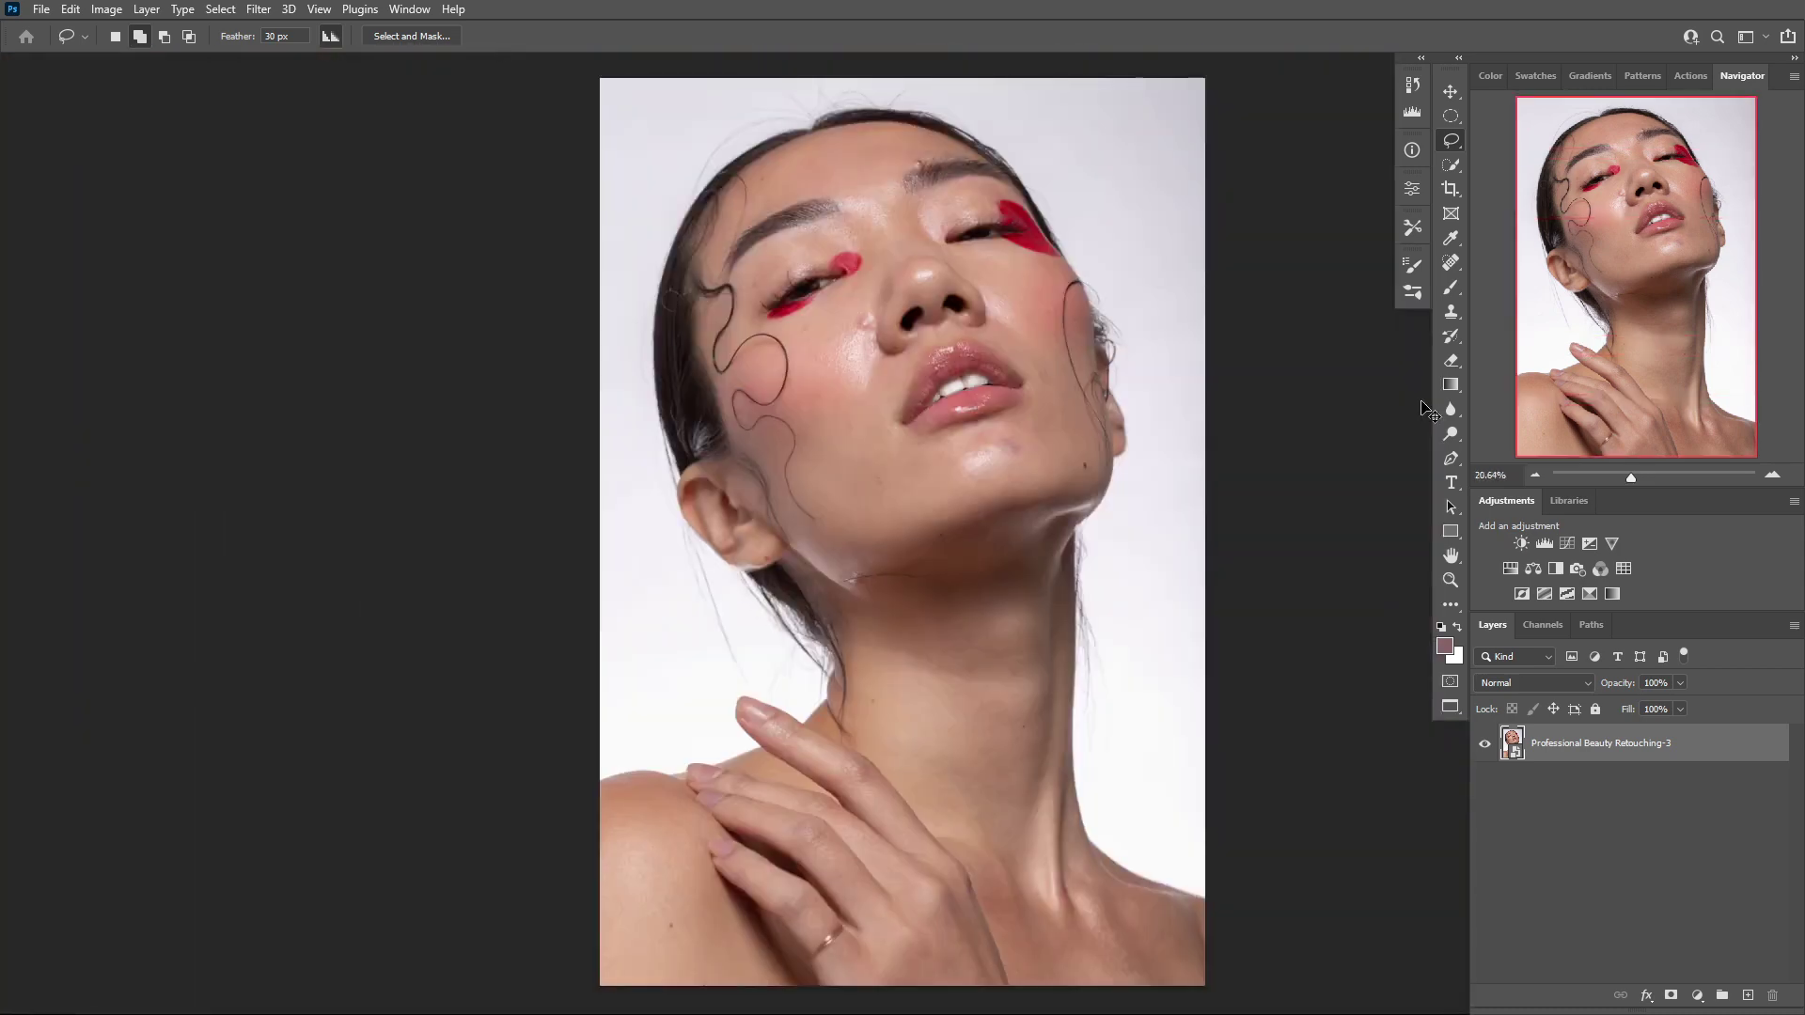
{"action": "key", "text": "ctrl+plus"}
{"action": "key", "text": "ctrl+plus"}
{"action": "key", "text": "ctrl+plus"}
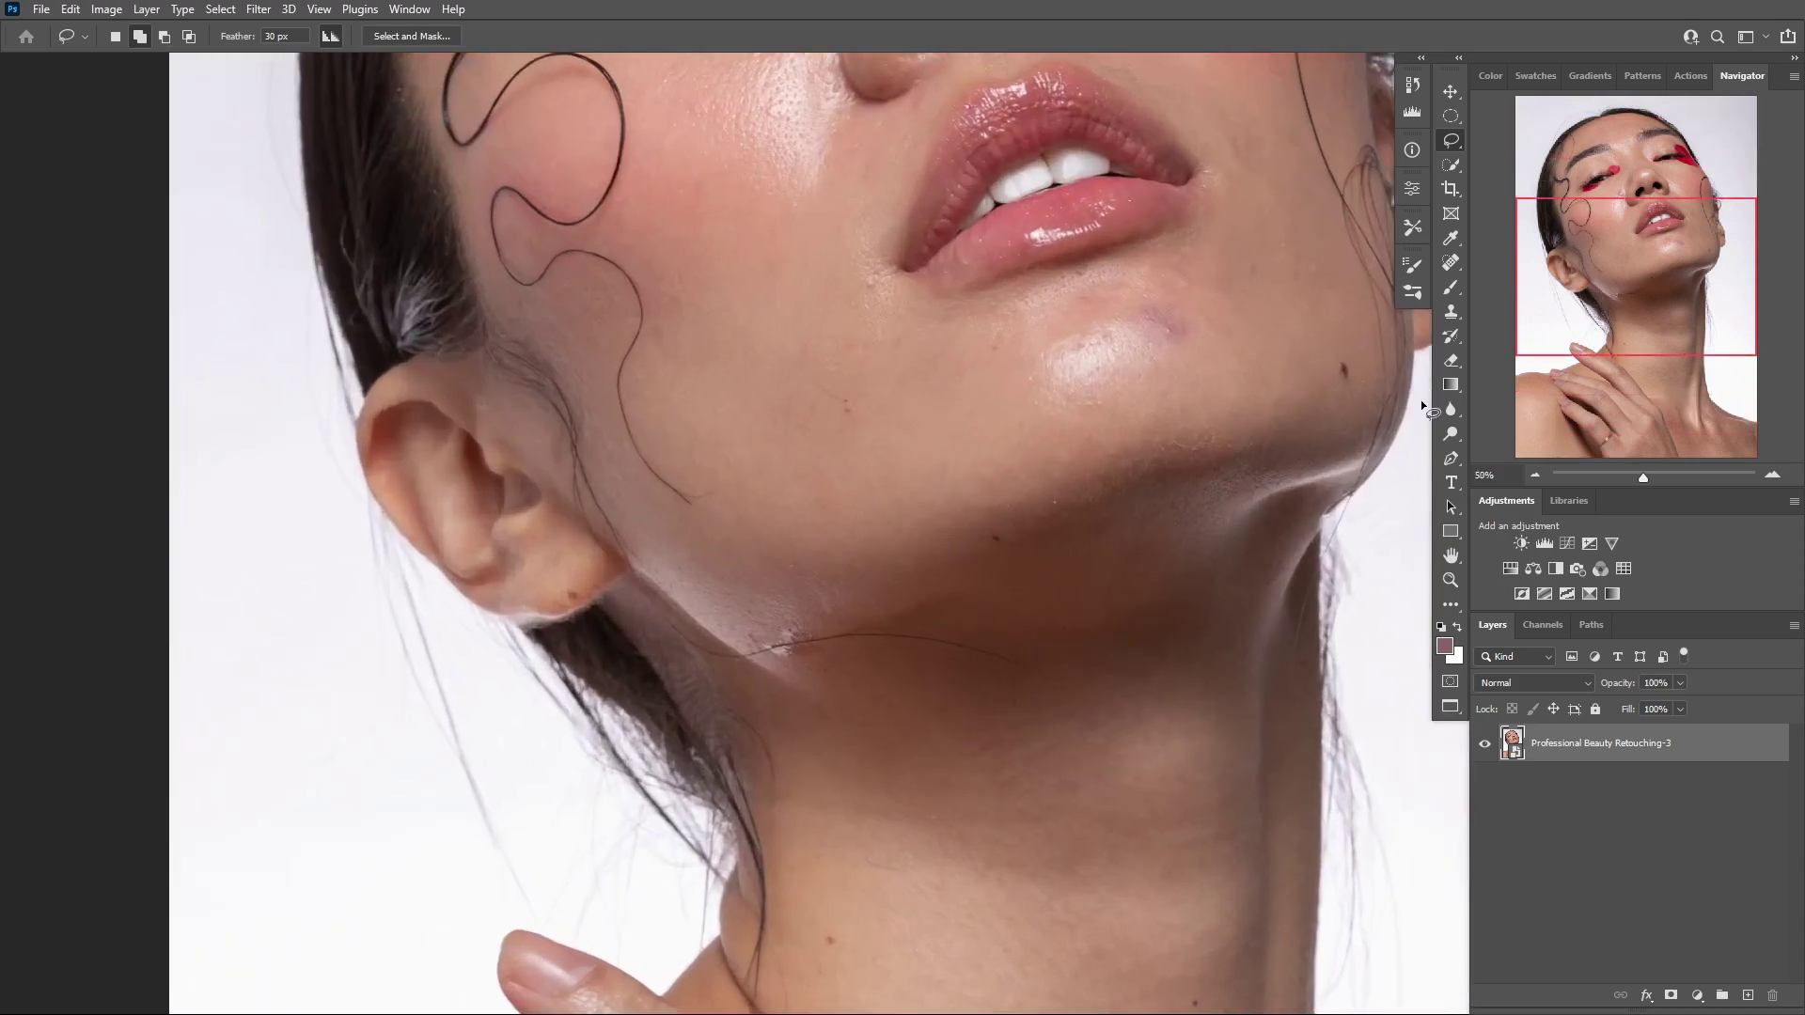
{"action": "left_click_drag", "start_coordinate": [743, 397], "coordinate": [631, 688]}
{"action": "left_click_drag", "start_coordinate": [826, 241], "coordinate": [709, 534]}
{"action": "key", "text": "ctrl+0"}
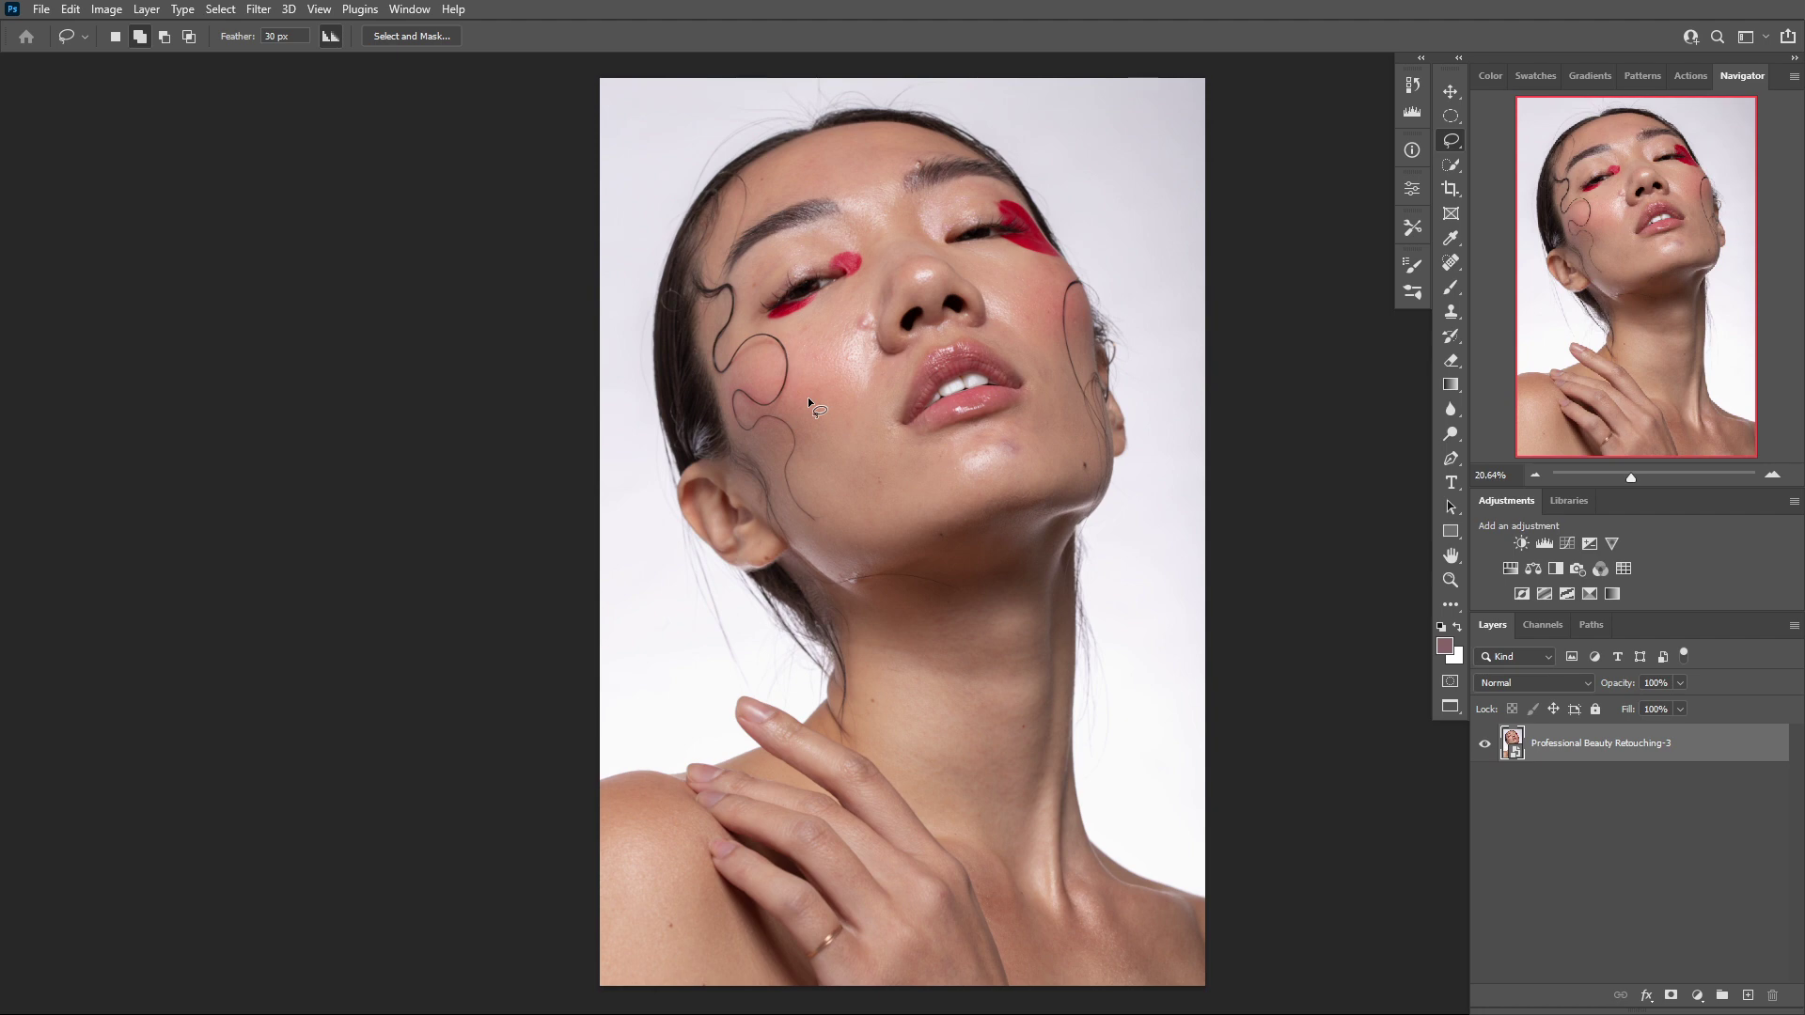
{"action": "key", "text": "ctrl+plus"}
{"action": "key", "text": "ctrl+plus"}
{"action": "key", "text": "ctrl+plus"}
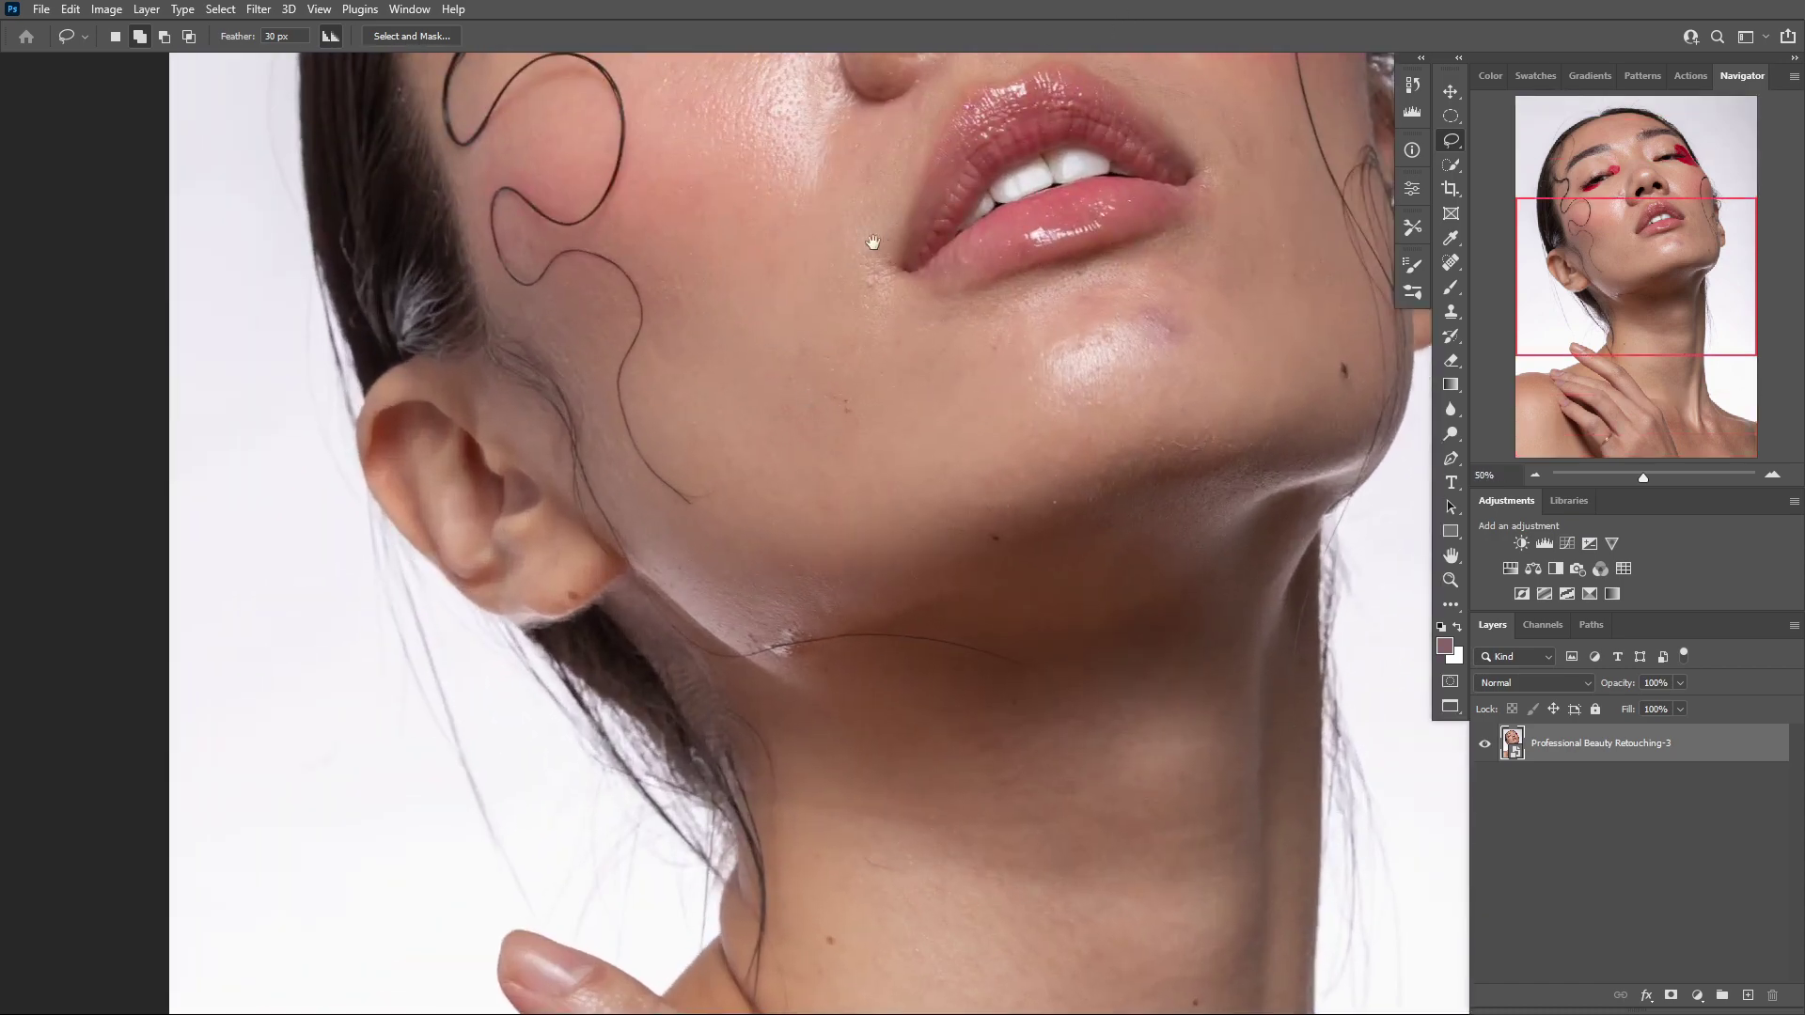
{"action": "left_click_drag", "start_coordinate": [873, 235], "coordinate": [688, 550]}
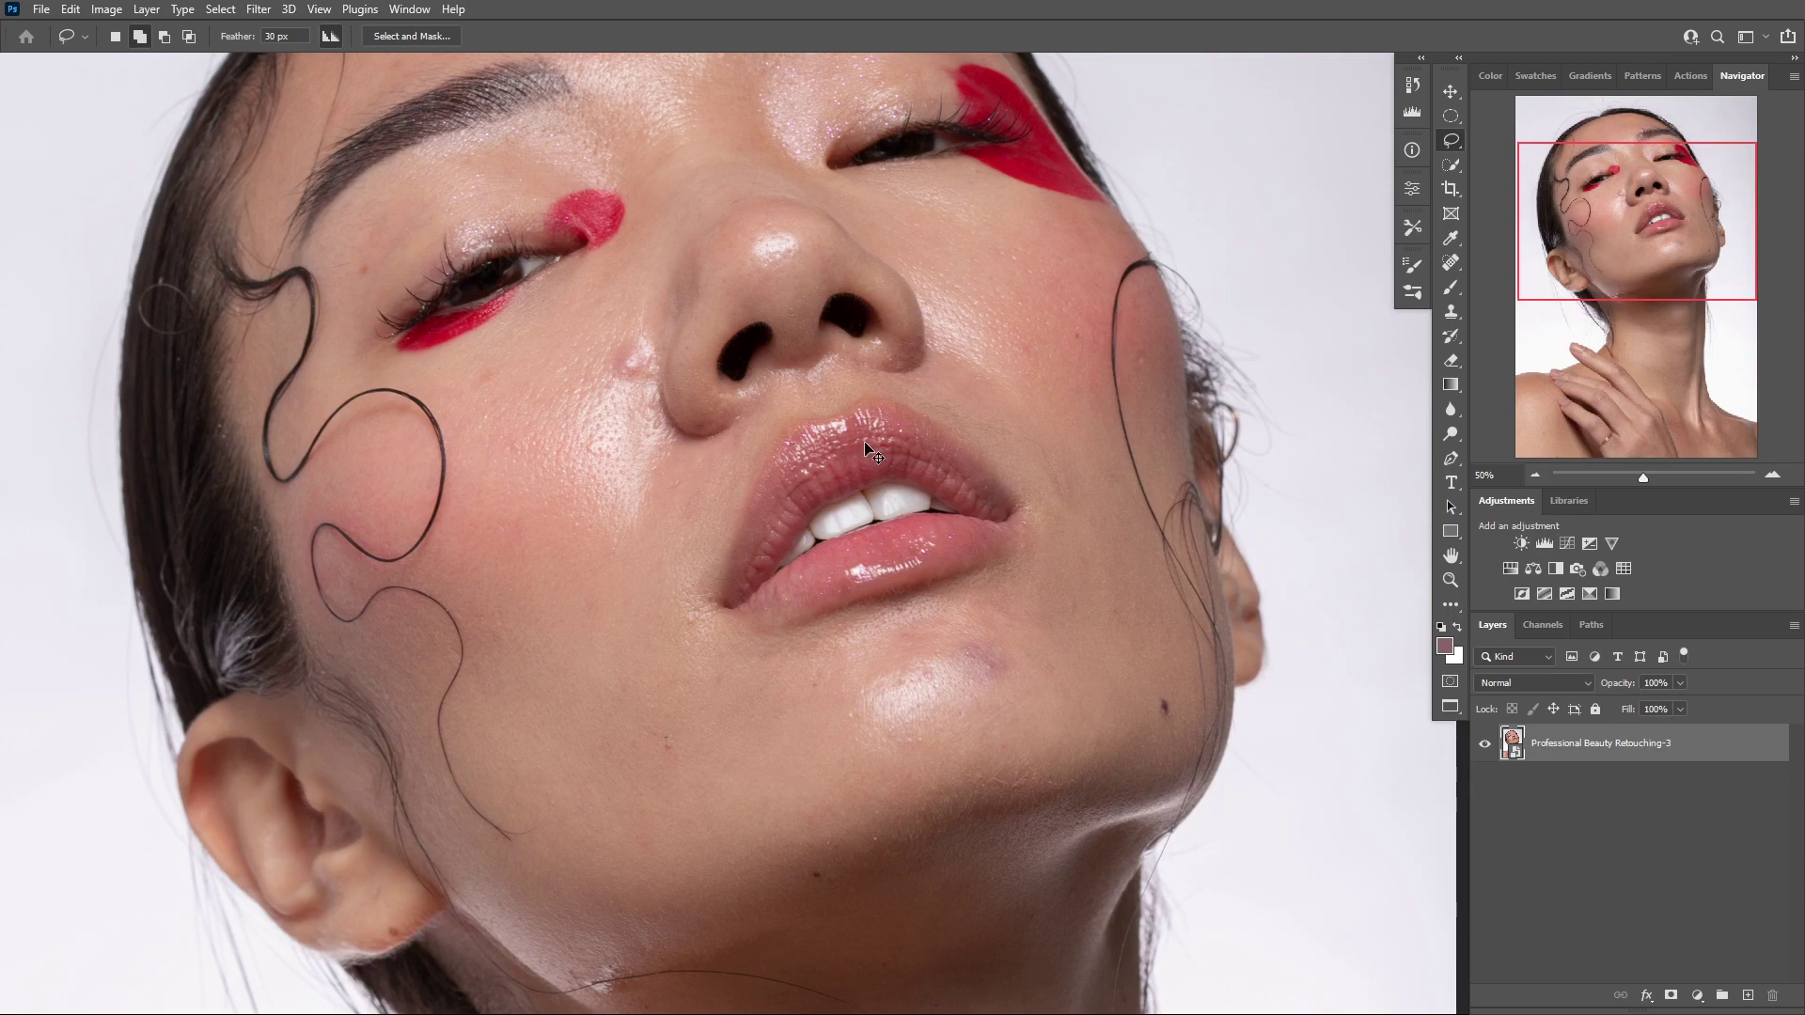
{"action": "key", "text": "ctrl+0"}
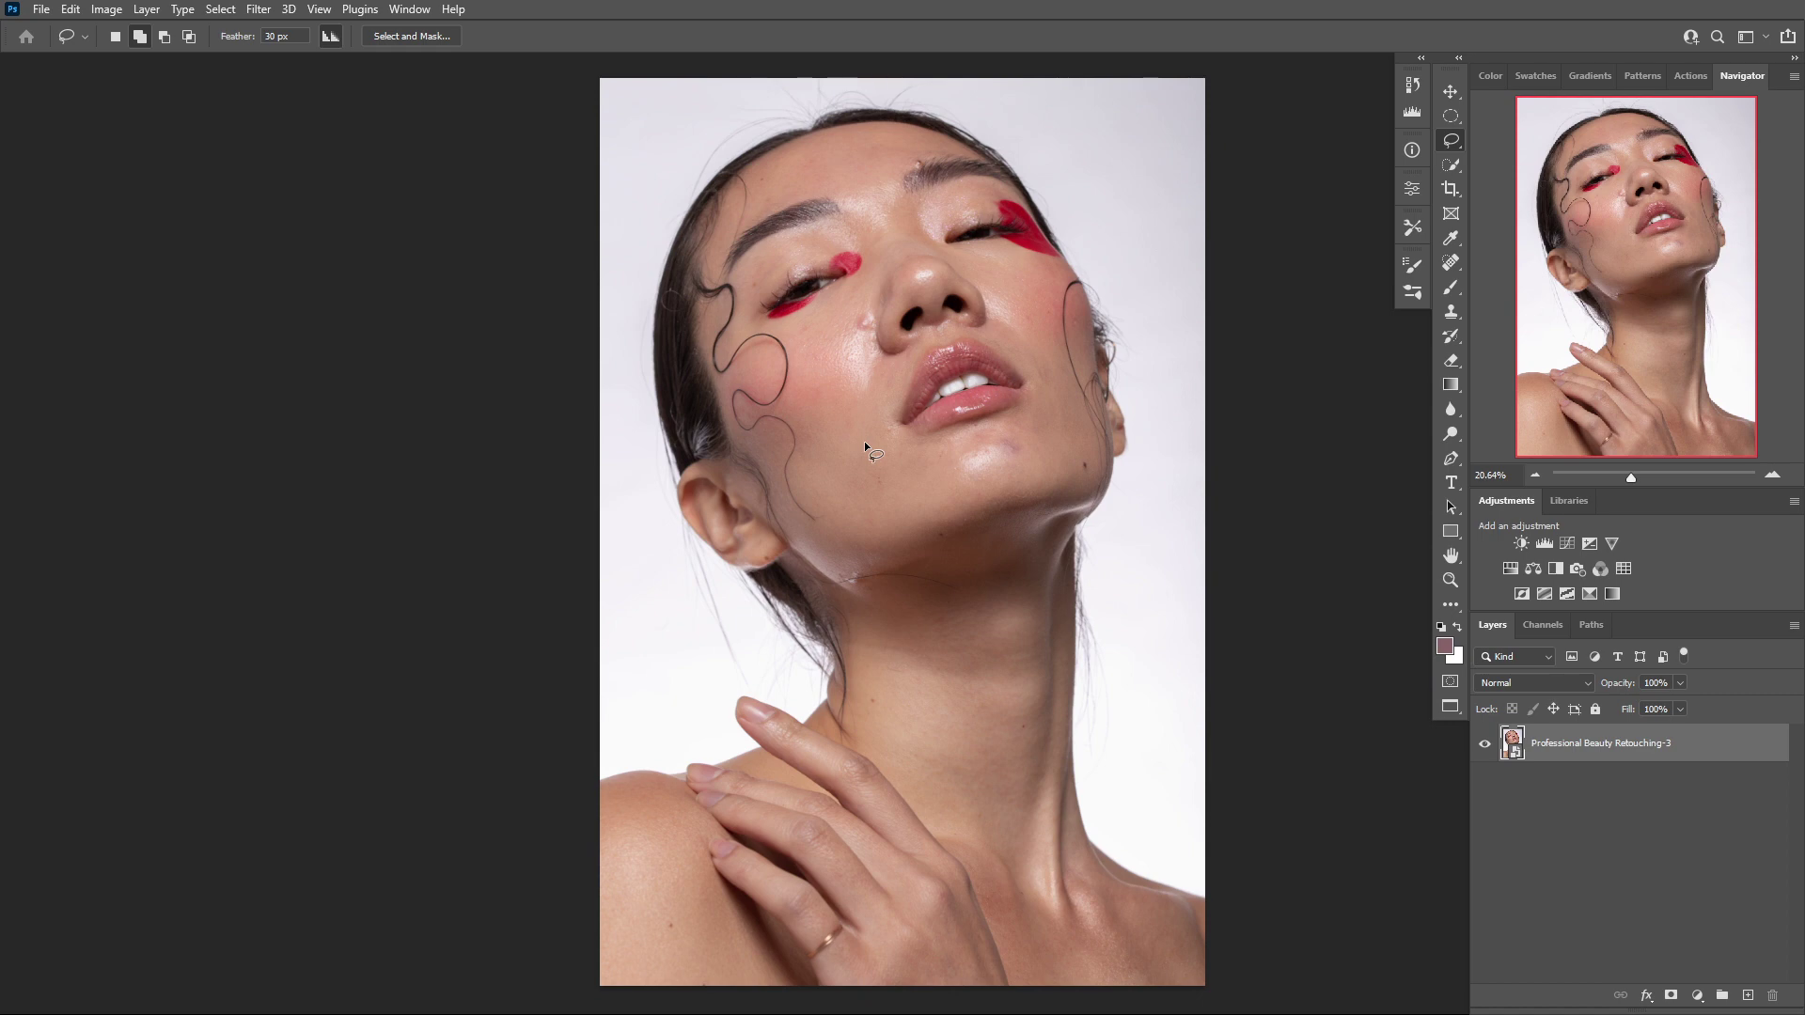
Create a new layer above the smart object and fill it with the merged RGB image using Apply Image with Normal blending at 100% opacity
{"action": "left_click", "coordinate": [1747, 998]}
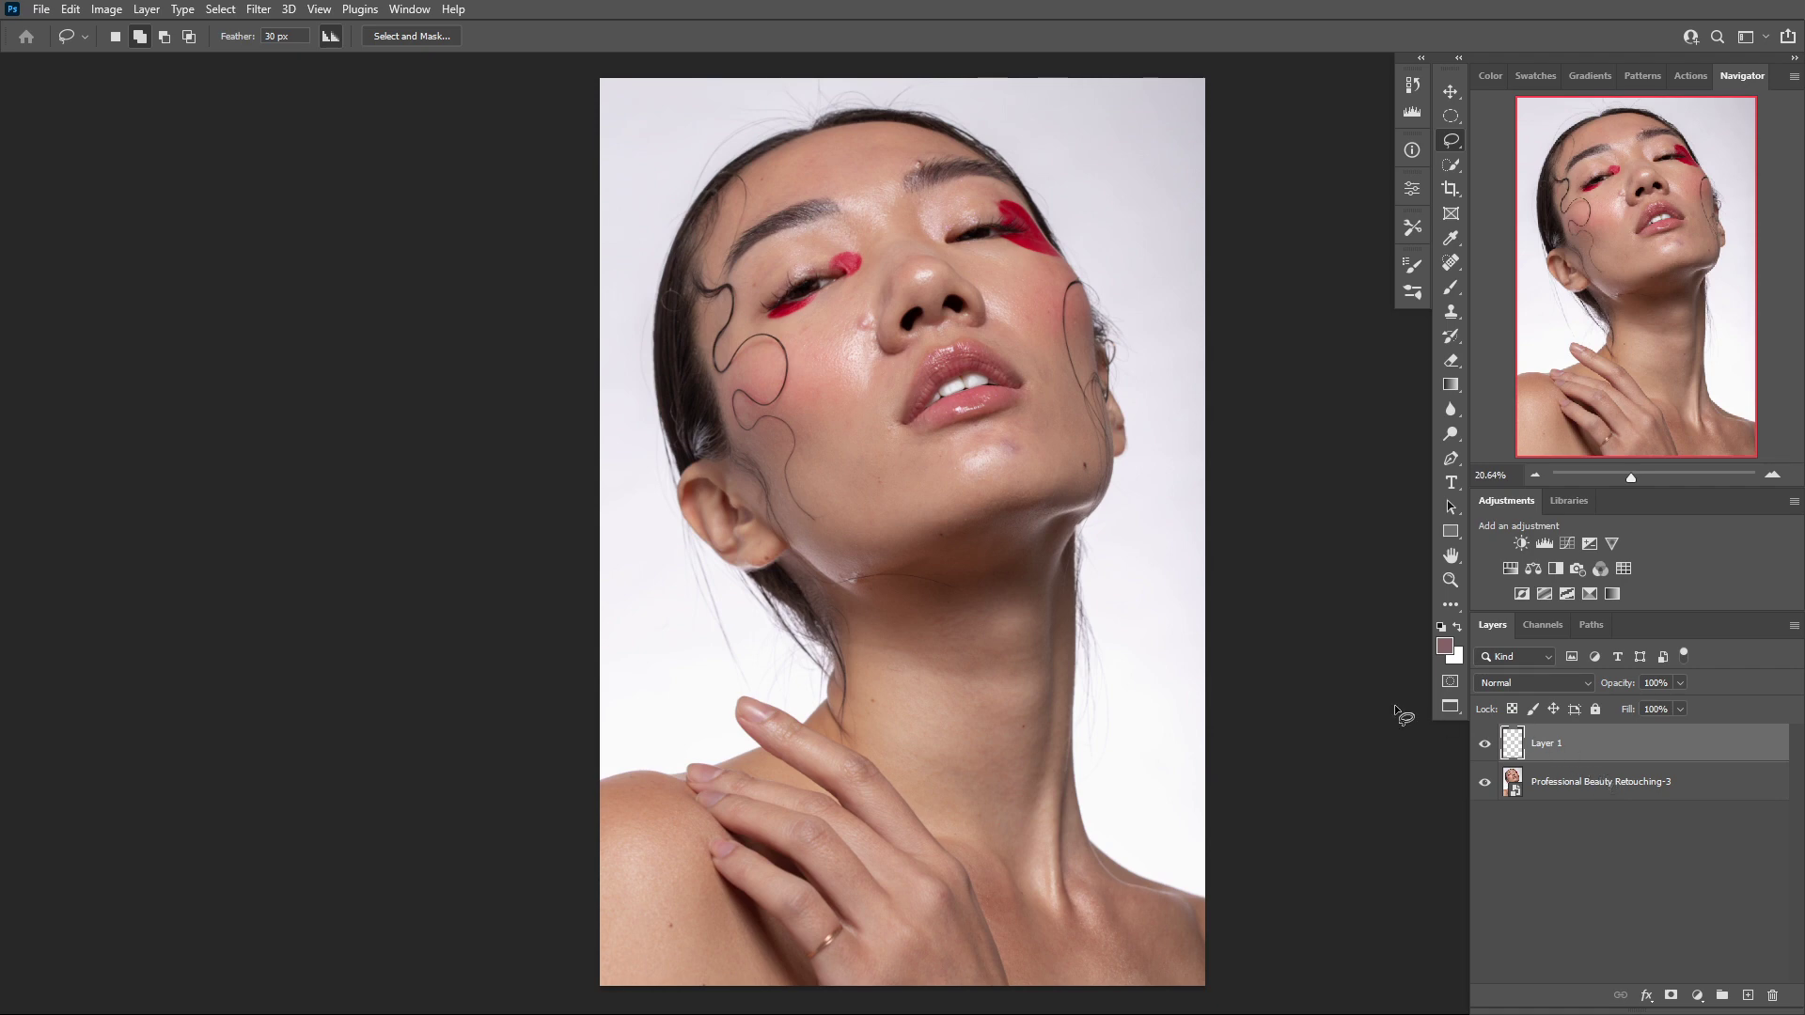
{"action": "left_click", "coordinate": [107, 9]}
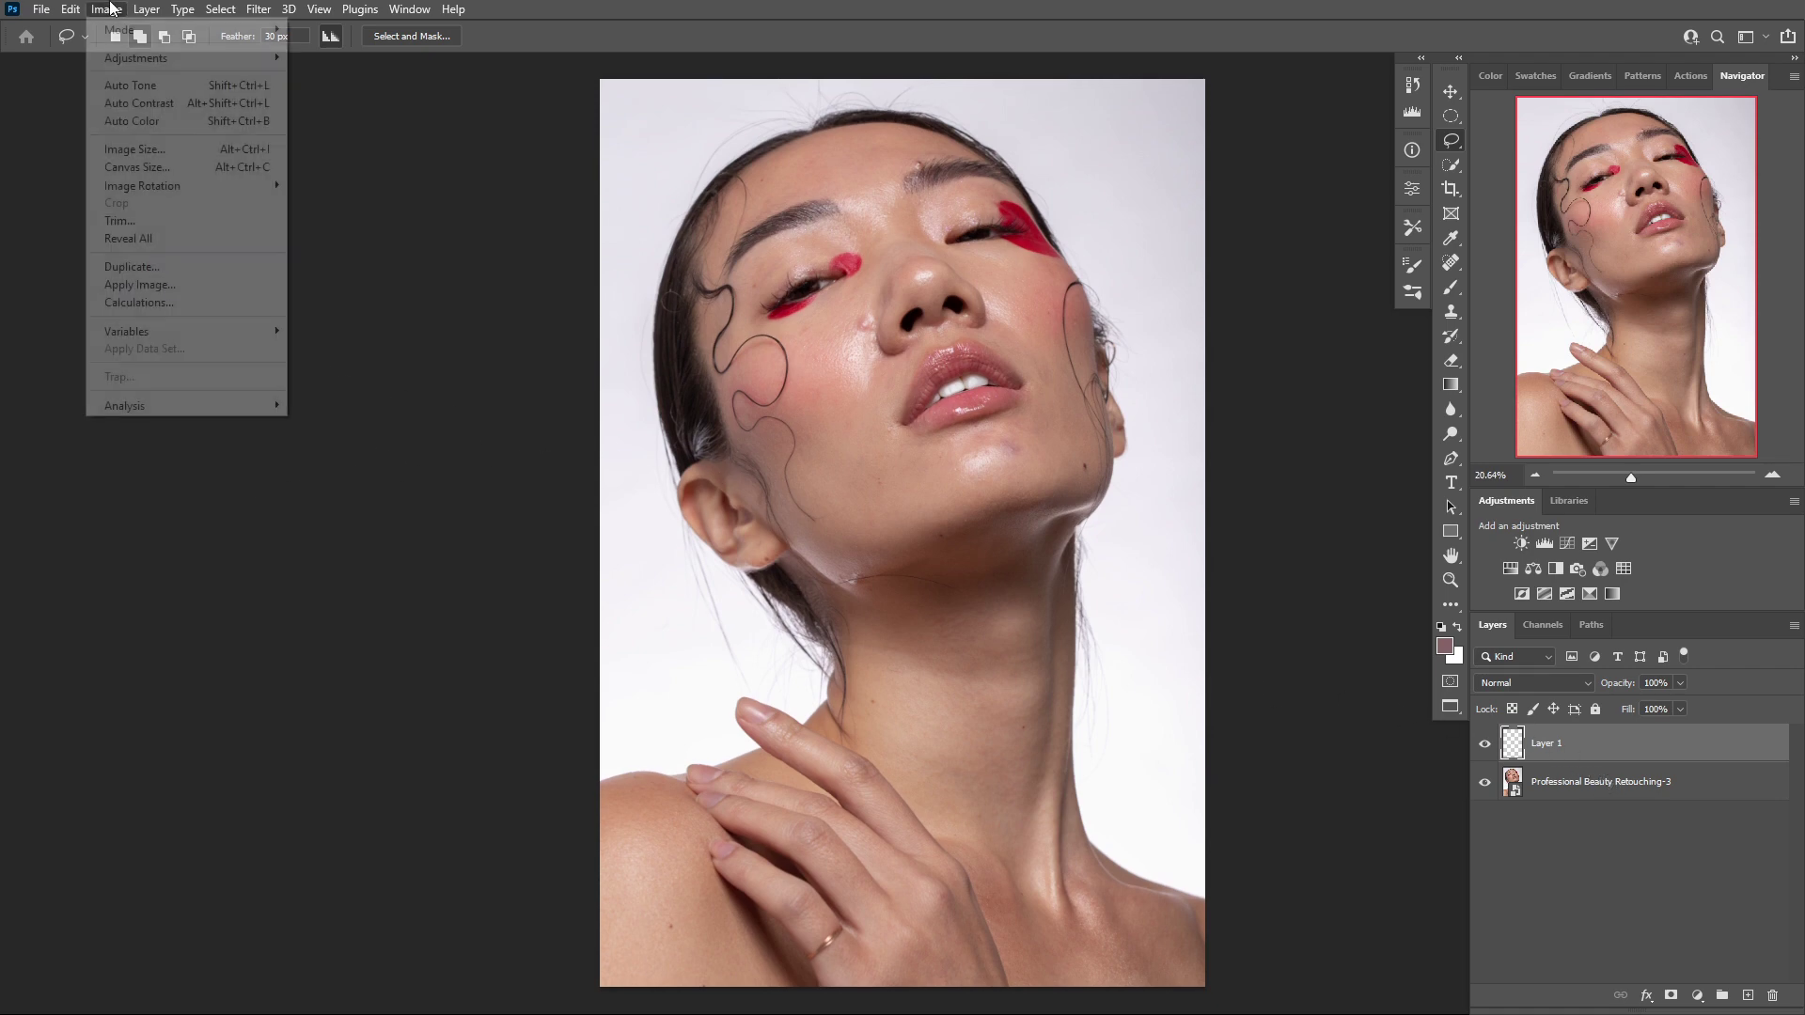
{"action": "left_click", "coordinate": [184, 286]}
{"action": "left_click", "coordinate": [866, 374]}
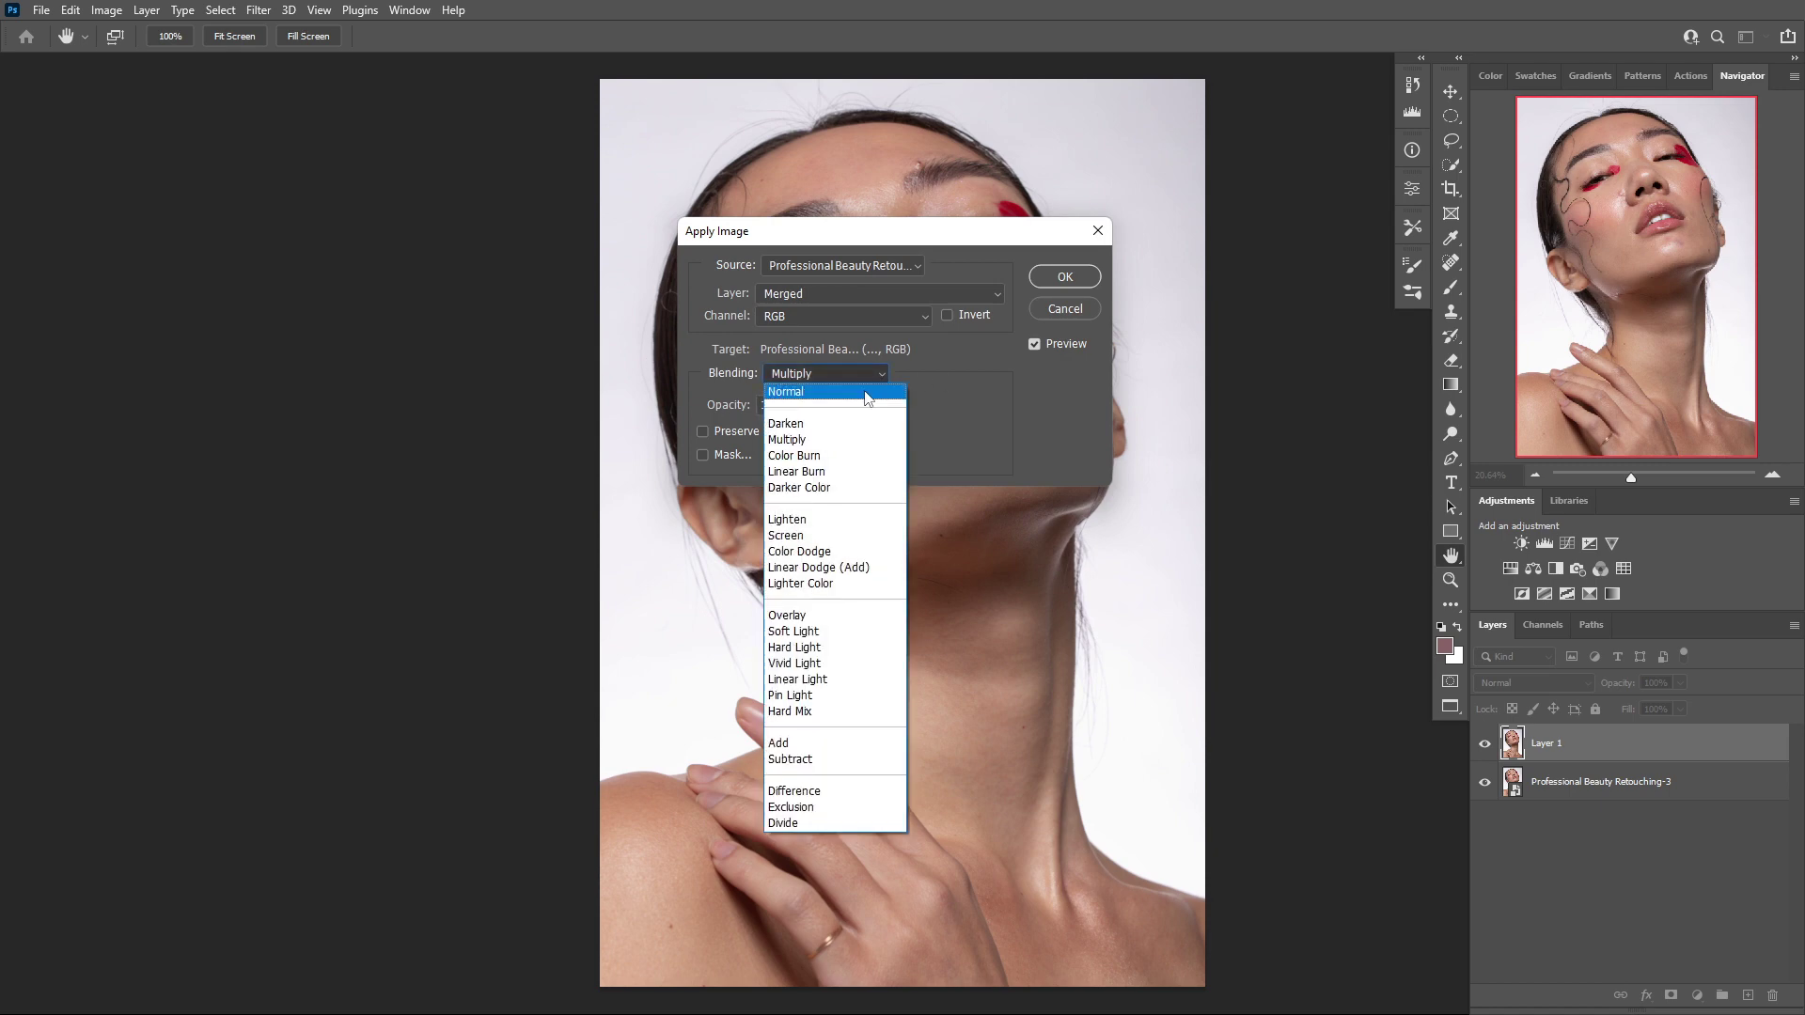
{"action": "left_click", "coordinate": [859, 391]}
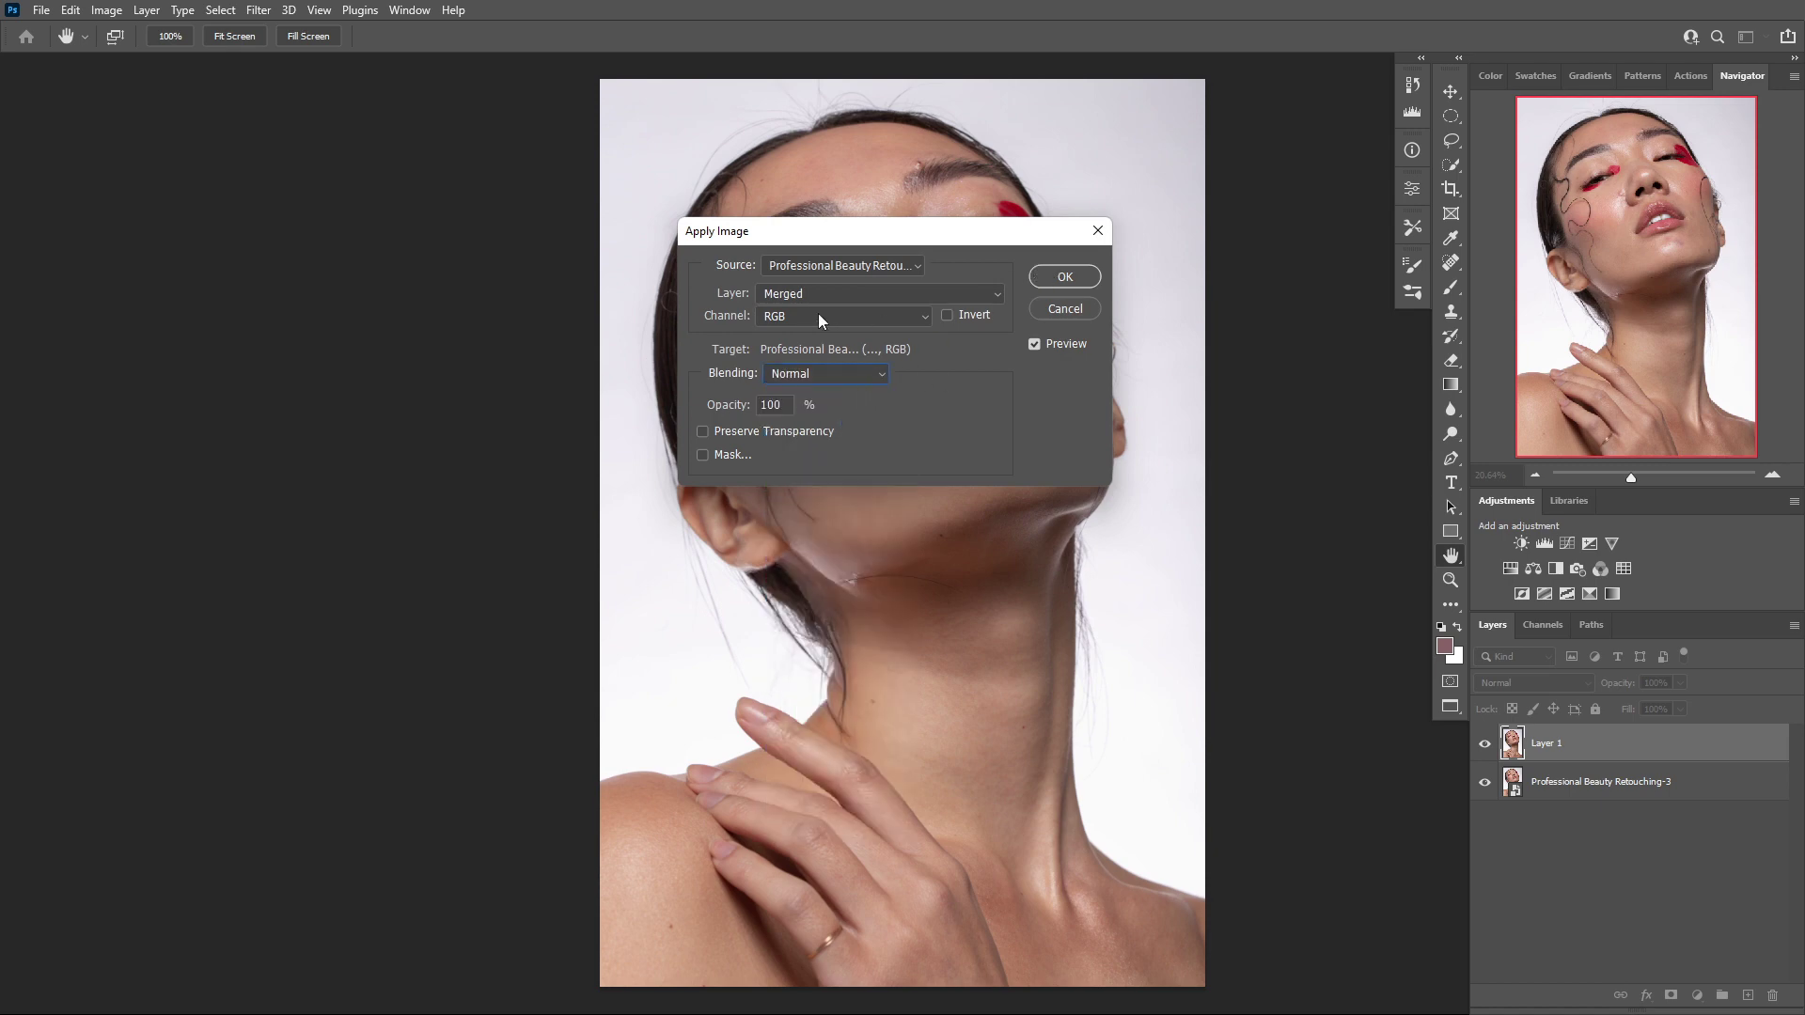
{"action": "left_click", "coordinate": [1064, 277]}
{"action": "key", "text": "l"}
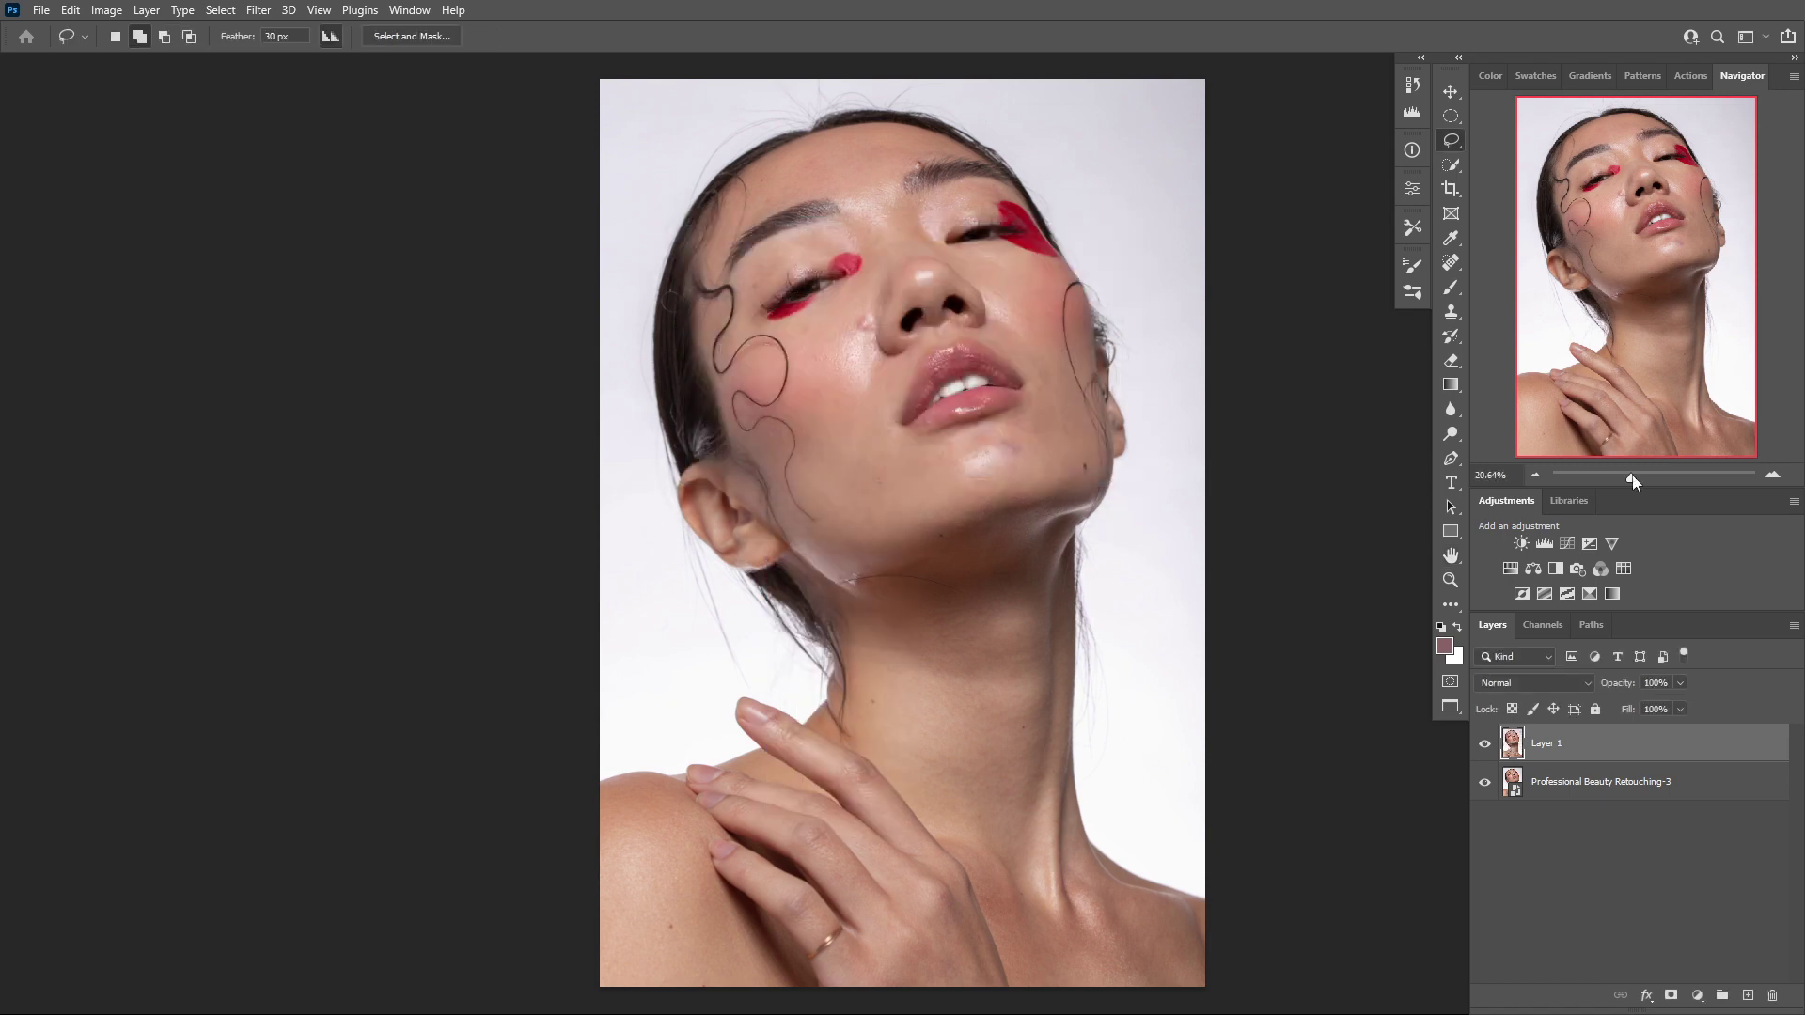
{"action": "left_click", "coordinate": [1484, 746]}
{"action": "left_click", "coordinate": [1484, 745]}
Duplicate the merged layer and rename the lower one "low frequency" and the upper copy "high frequency"
{"action": "key", "text": "ctrl+j"}
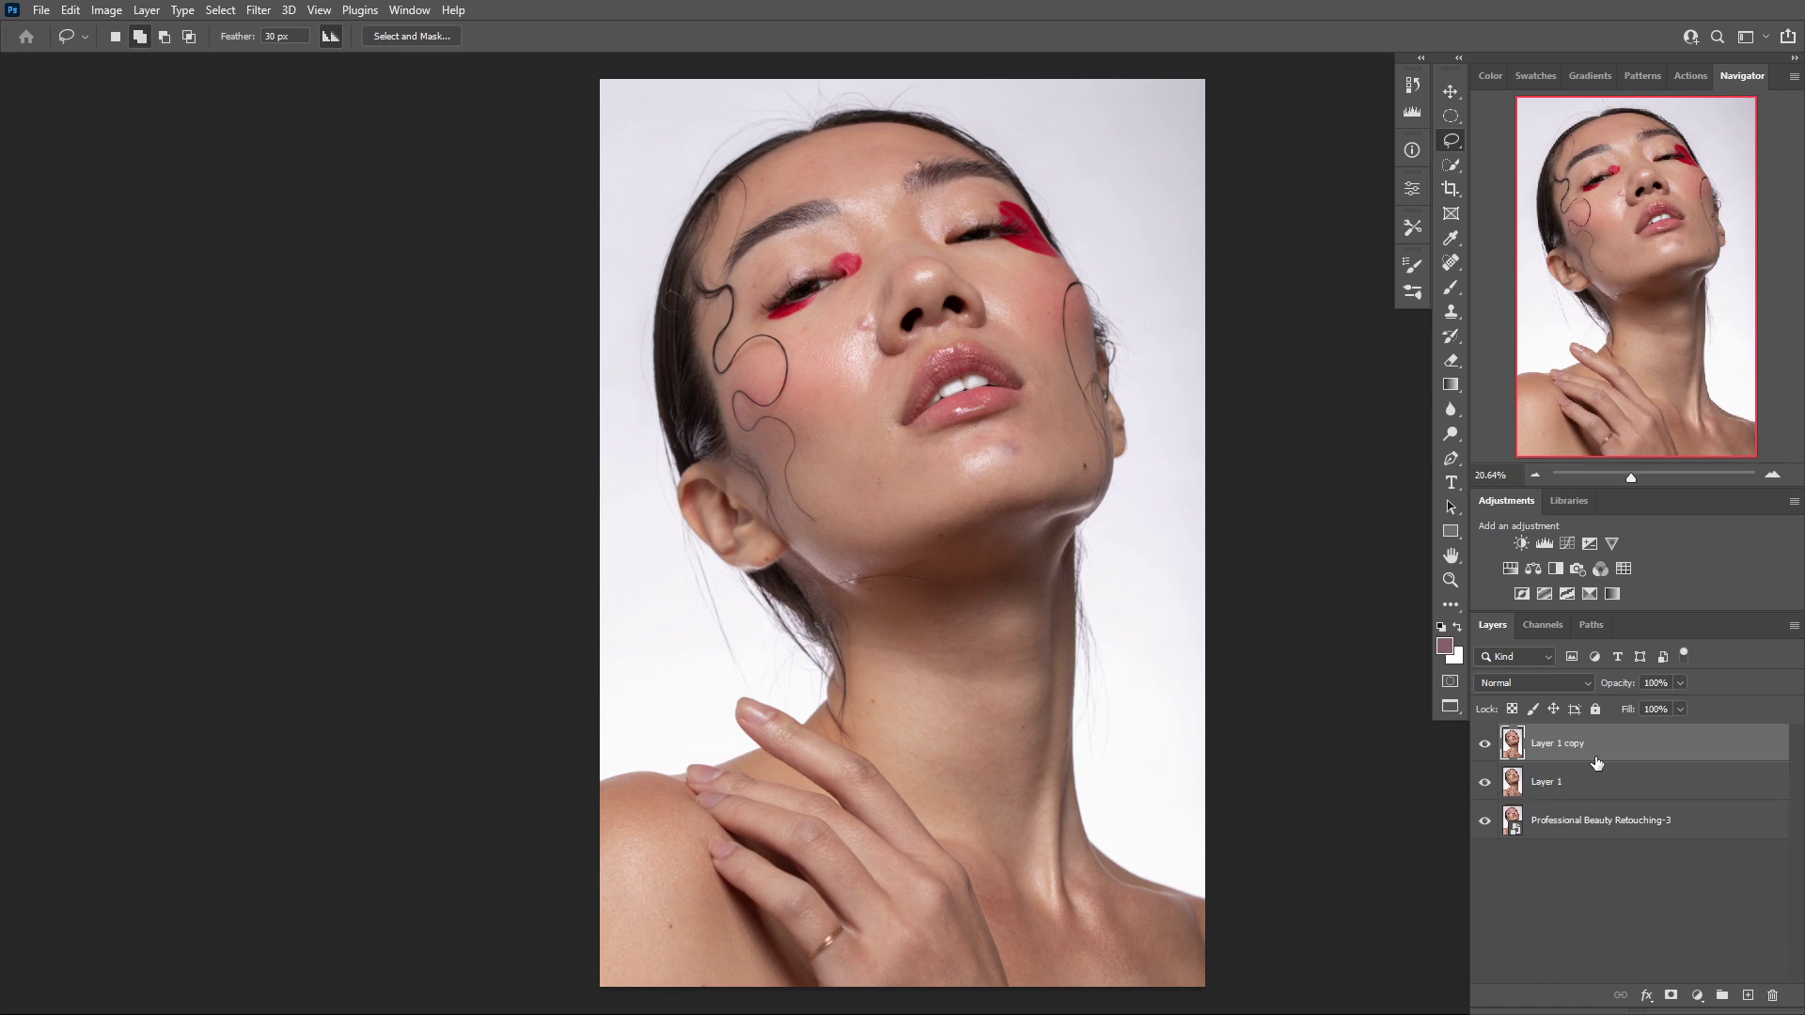
{"action": "double_click", "coordinate": [1553, 792]}
{"action": "key", "text": "BackSpace"}
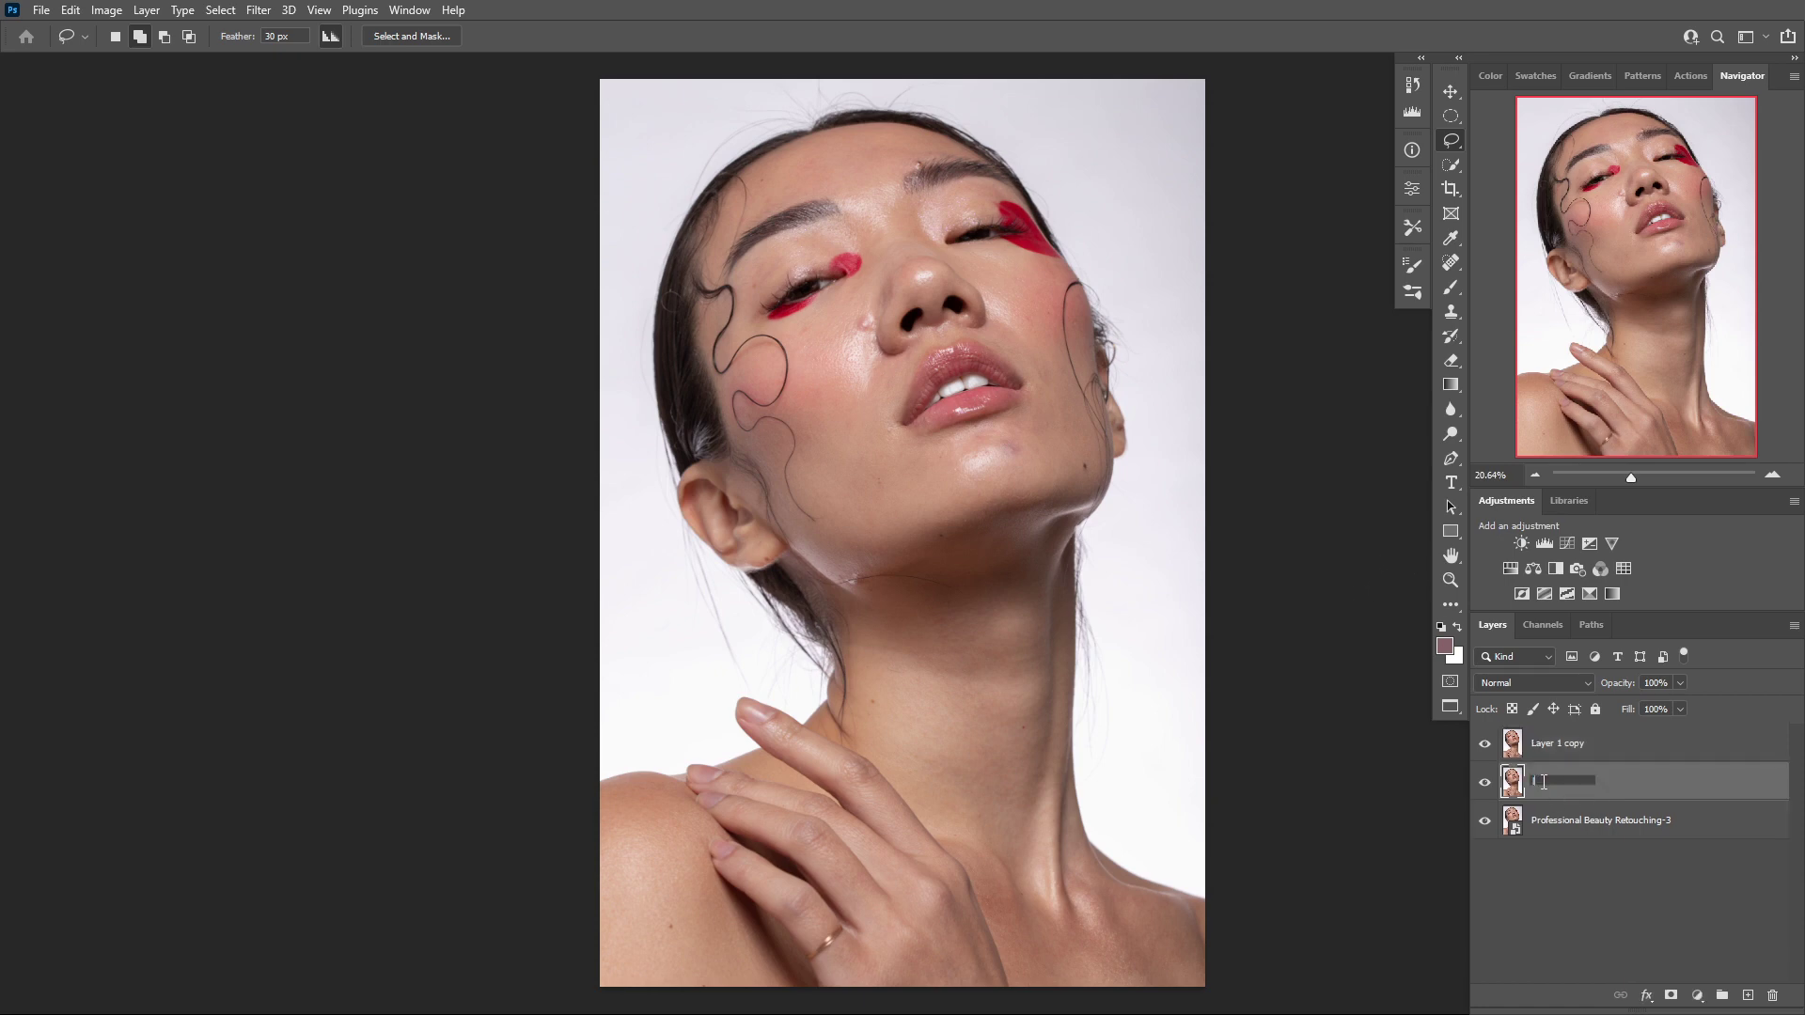
{"action": "type", "text": "low frequency"}
{"action": "key", "text": "Return"}
{"action": "double_click", "coordinate": [1573, 744]}
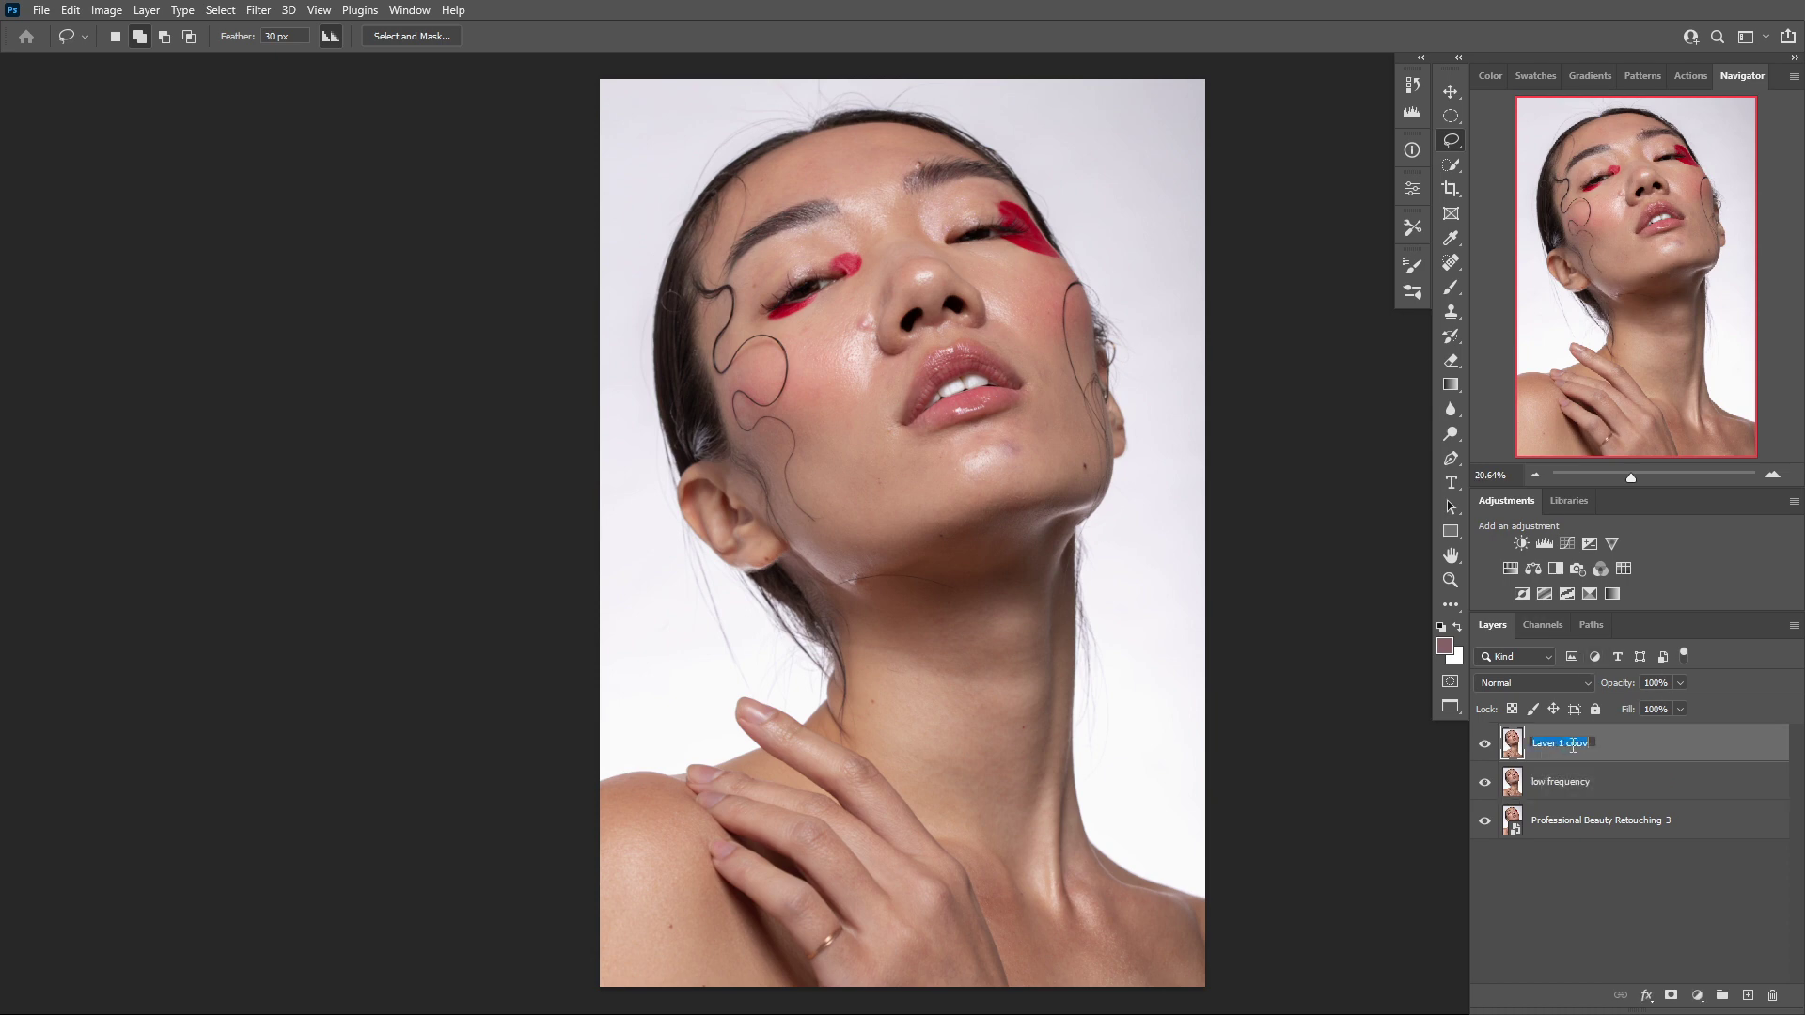
{"action": "type", "text": "high frequency"}
{"action": "key", "text": "Return"}
Make the low frequency layer active and hide the high frequency layer above it
{"action": "left_click", "coordinate": [1635, 797], "text": "shift"}
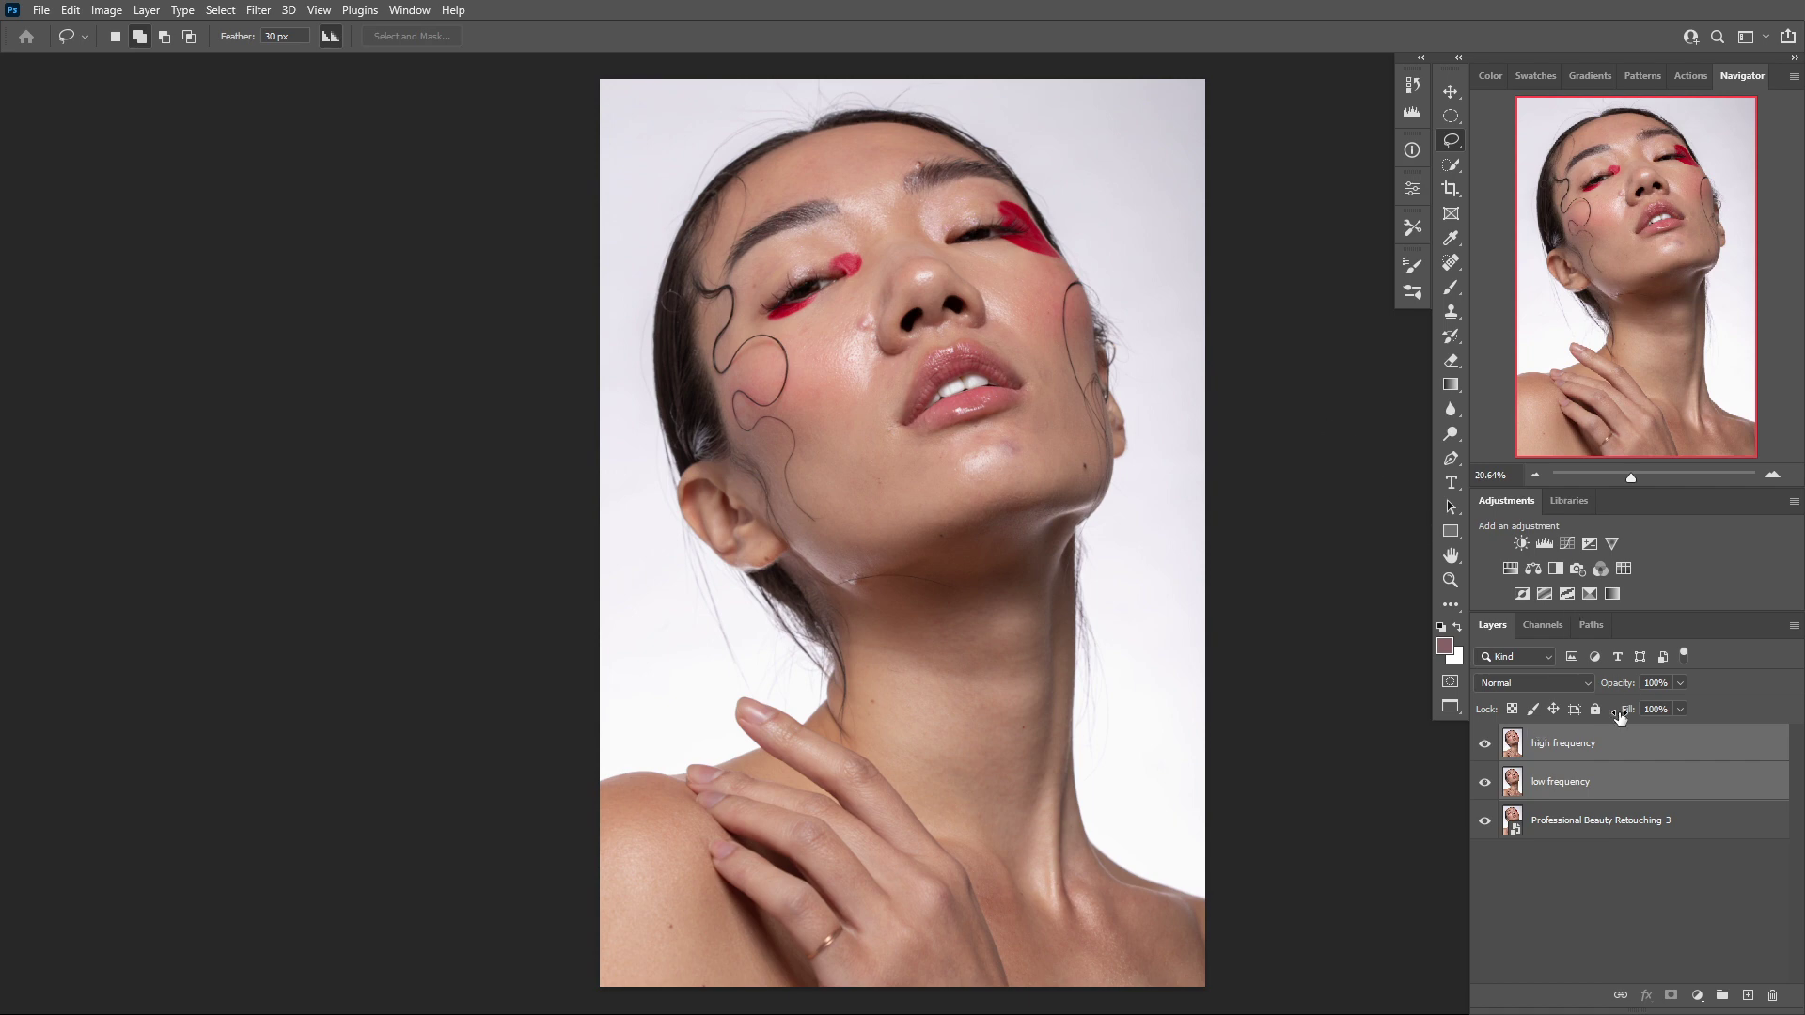
{"action": "left_click", "coordinate": [1641, 821]}
{"action": "left_click", "coordinate": [1640, 785]}
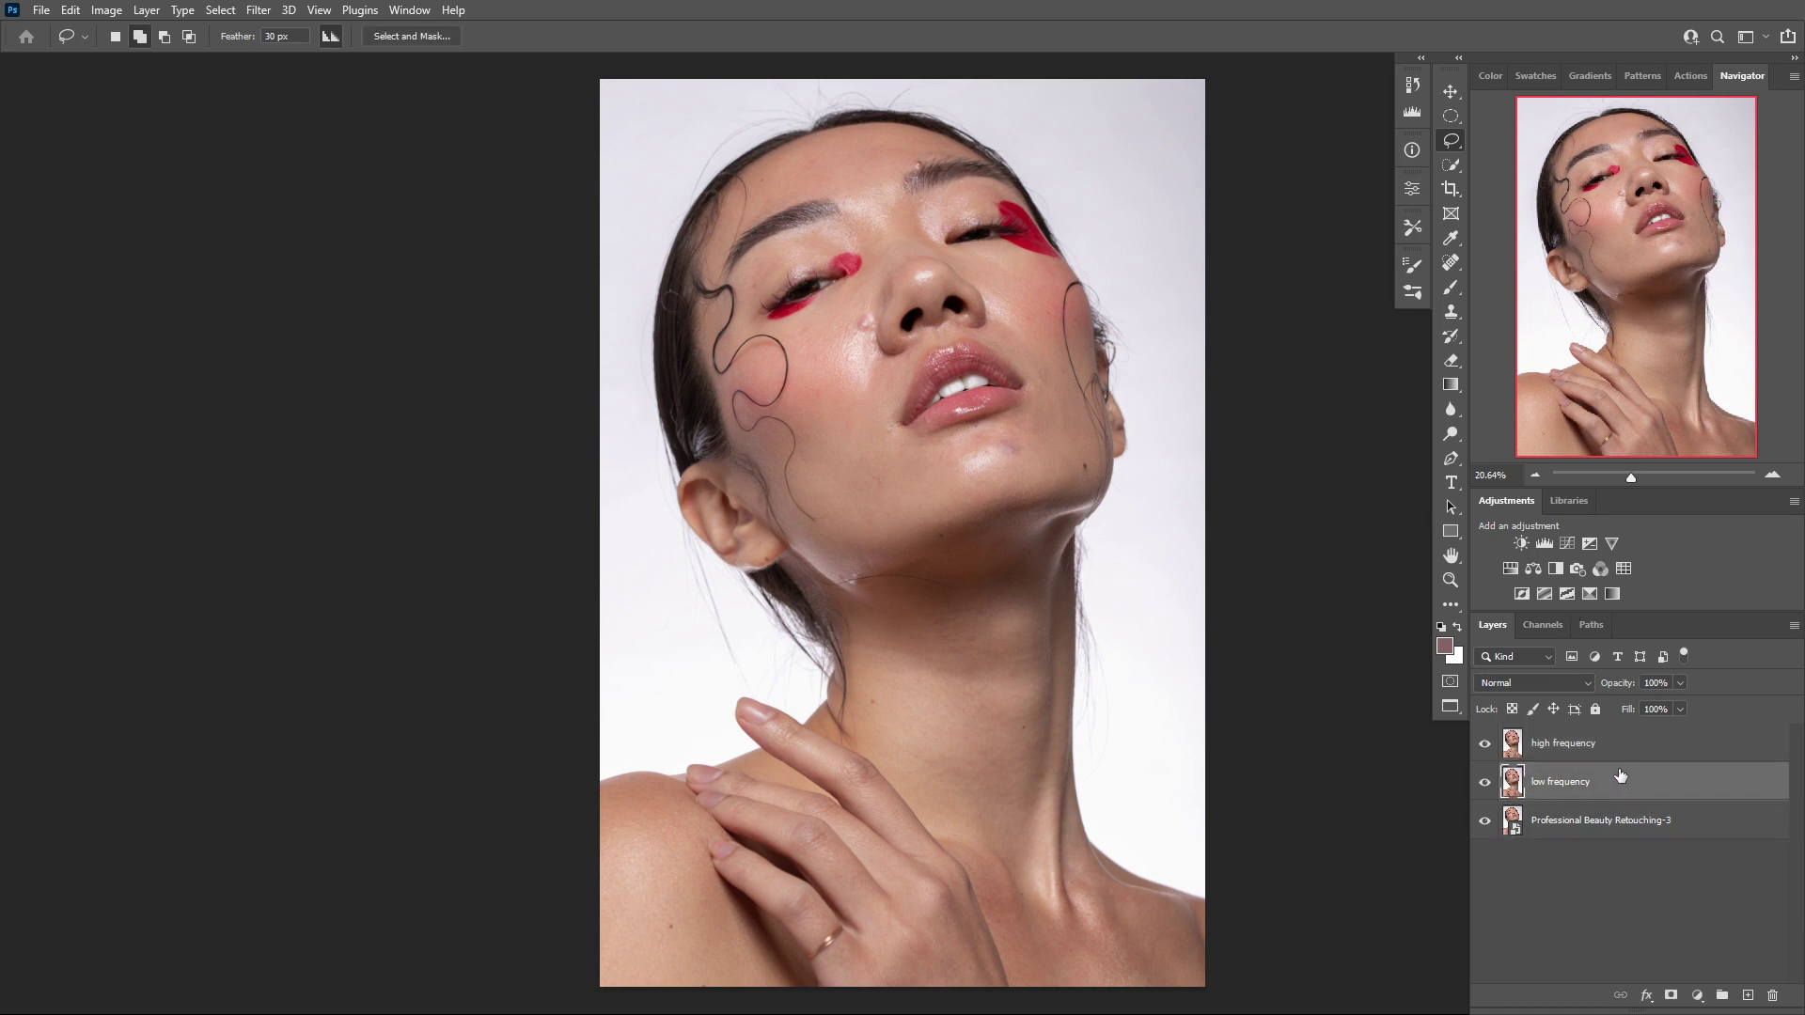
{"action": "left_click", "coordinate": [1485, 747]}
Apply a Gaussian Blur with a radius of 18 pixels to the low frequency layer
{"action": "left_click", "coordinate": [259, 10]}
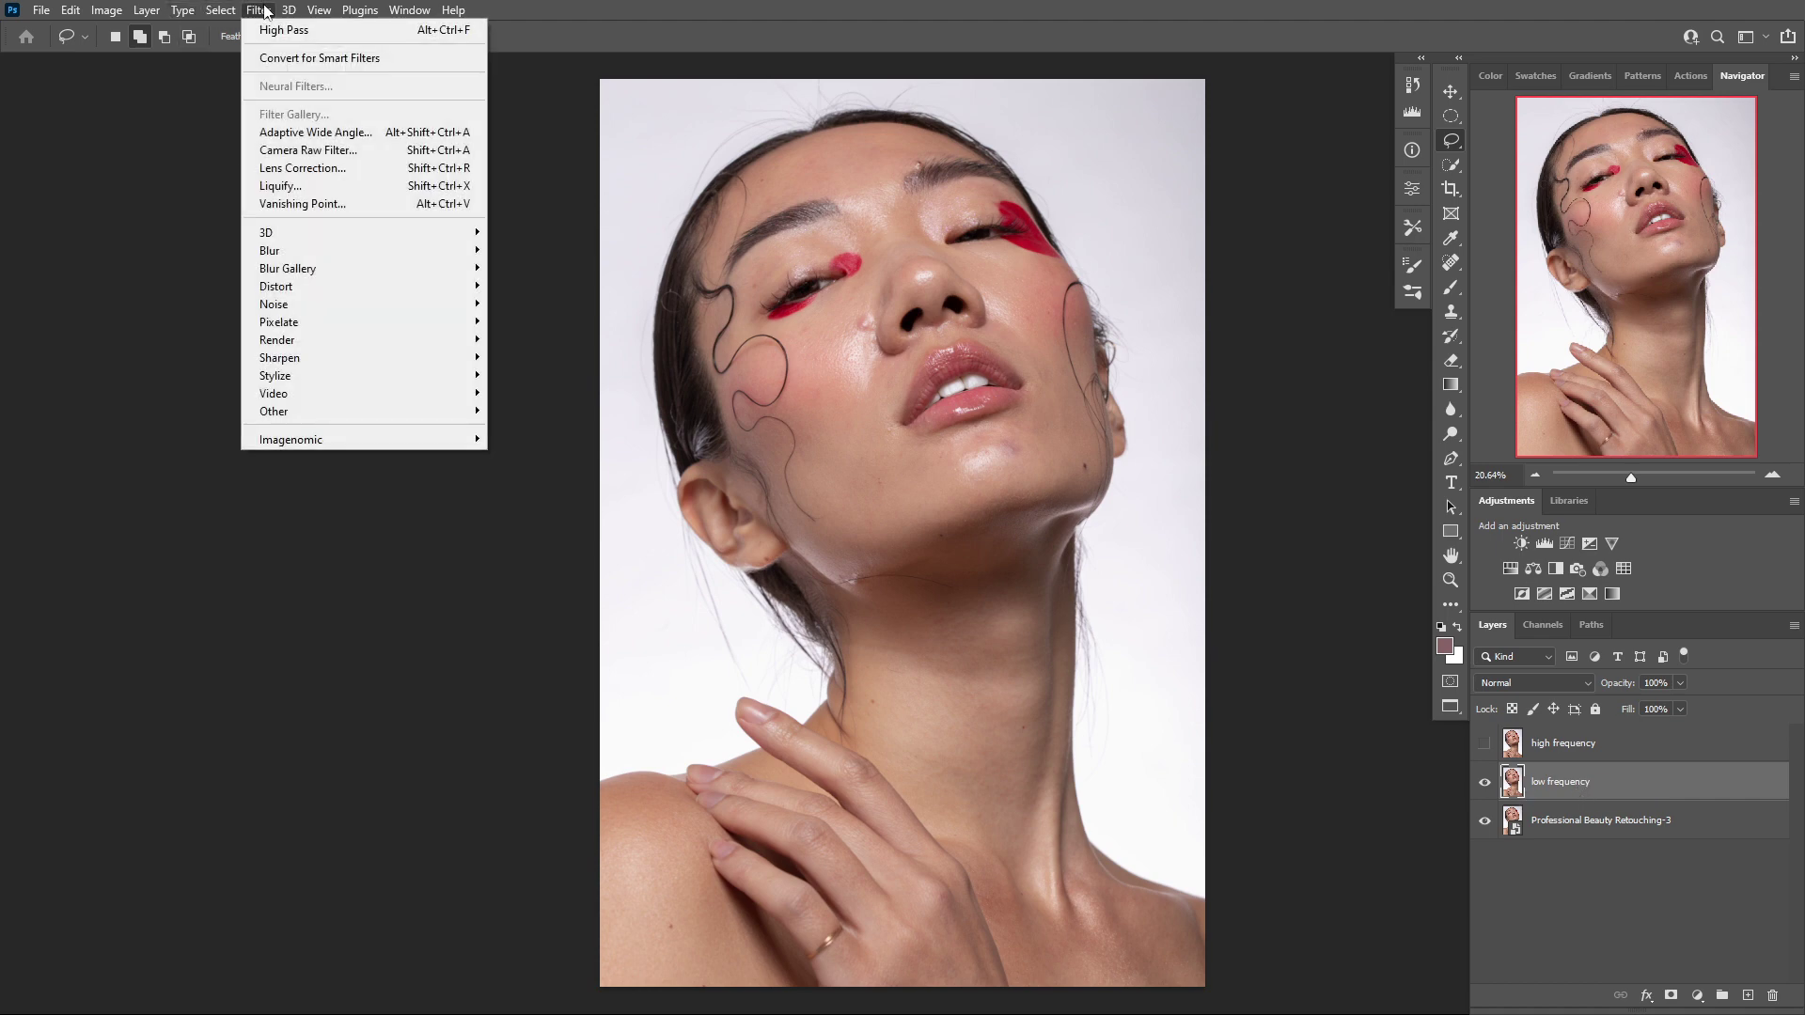
{"action": "mouse_move", "coordinate": [405, 252]}
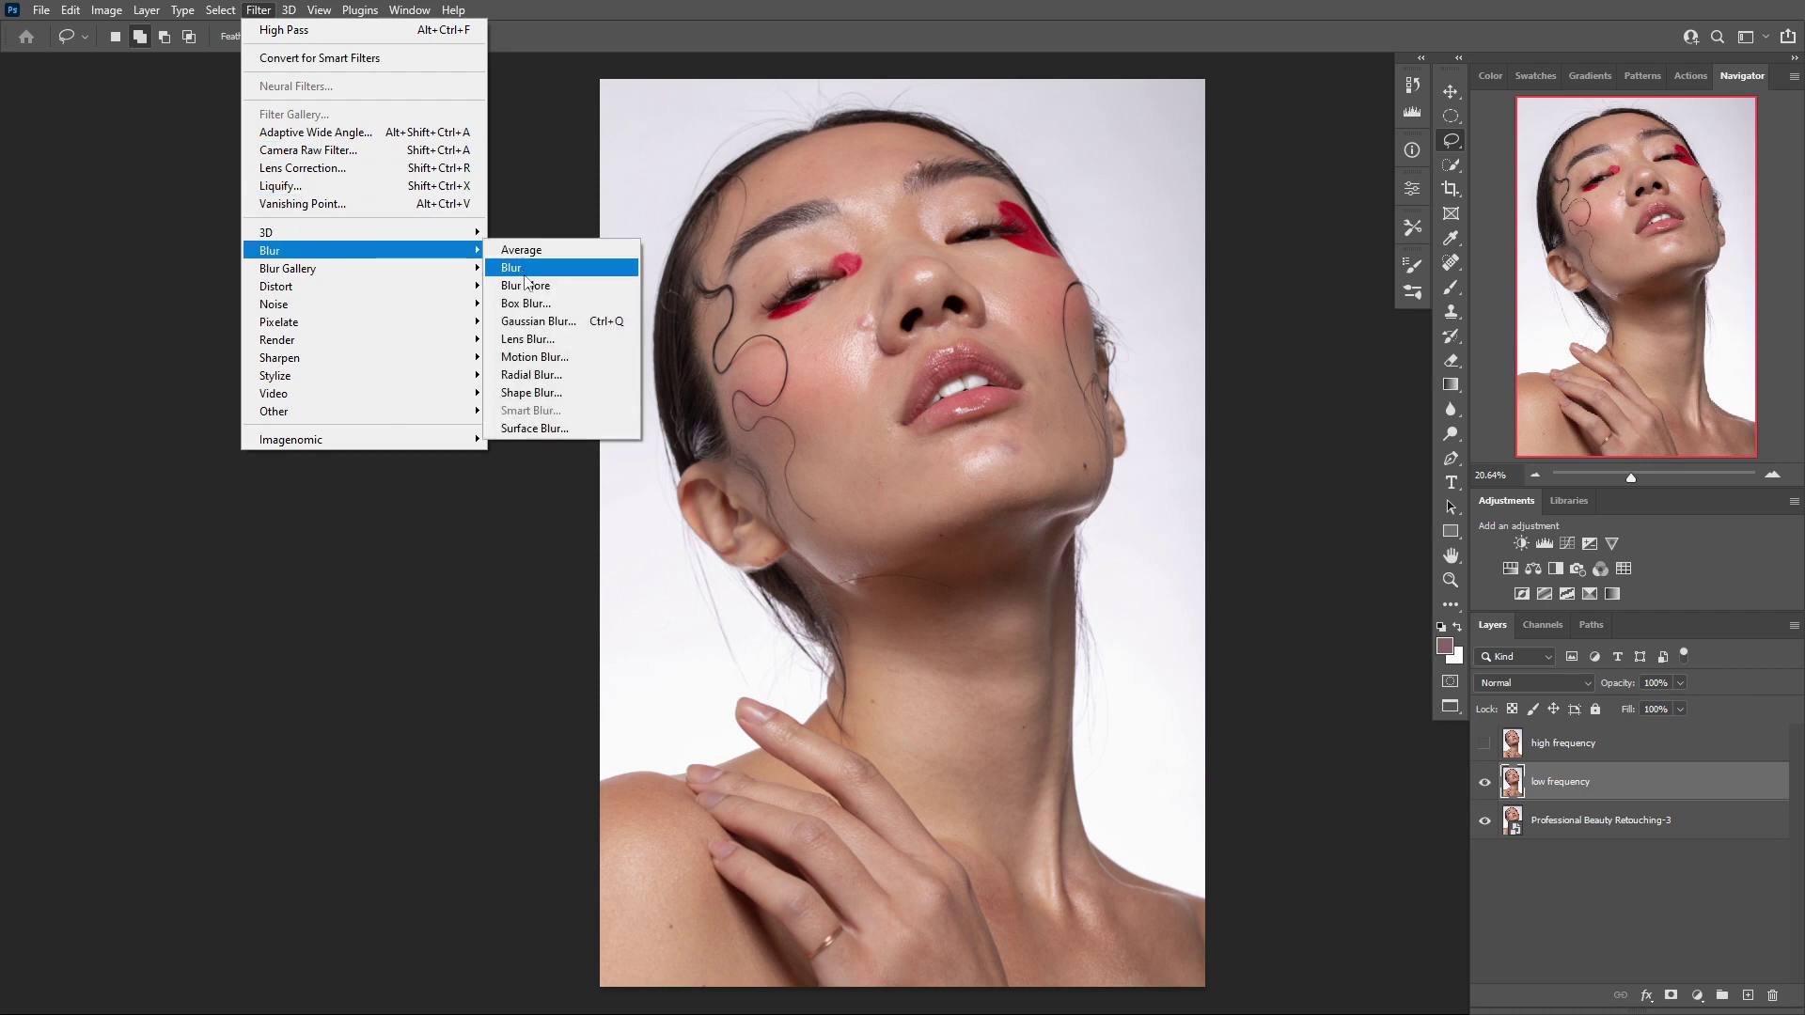
{"action": "left_click", "coordinate": [583, 320]}
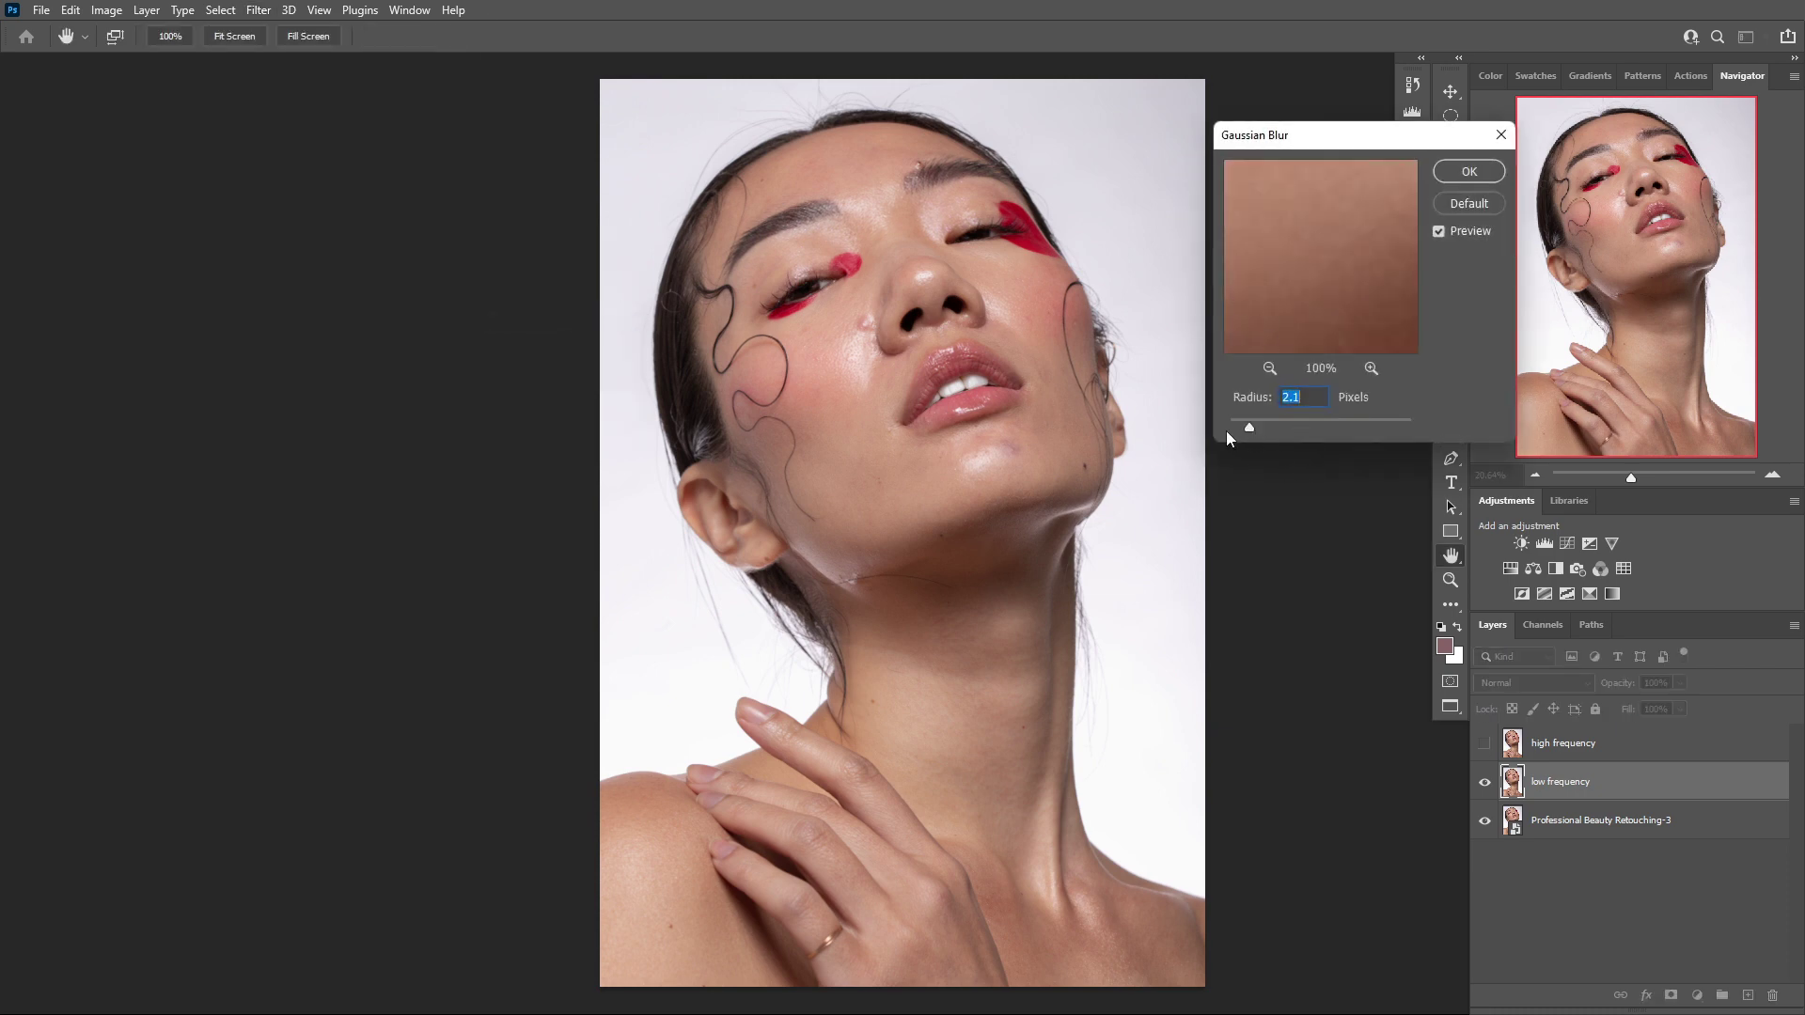
{"action": "key", "text": "ctrl+plus"}
{"action": "key", "text": "ctrl+plus"}
{"action": "key", "text": "ctrl+plus"}
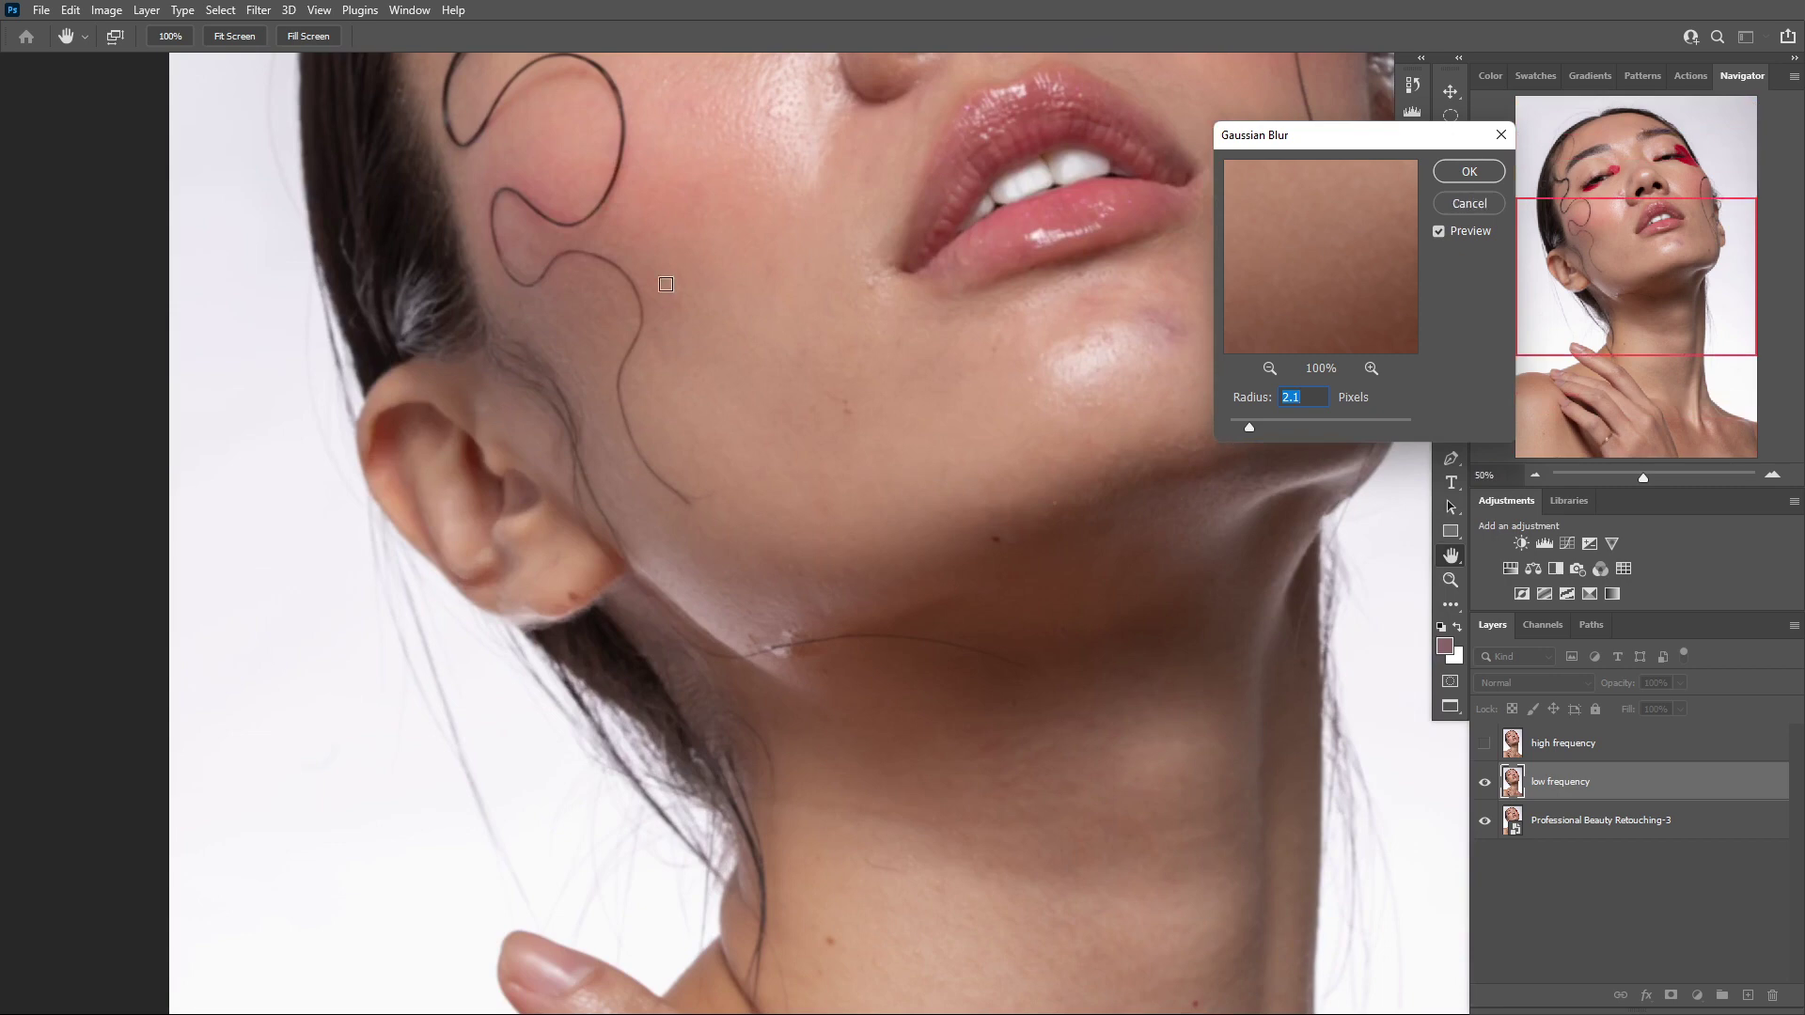
{"action": "left_click_drag", "start_coordinate": [795, 226], "coordinate": [705, 559]}
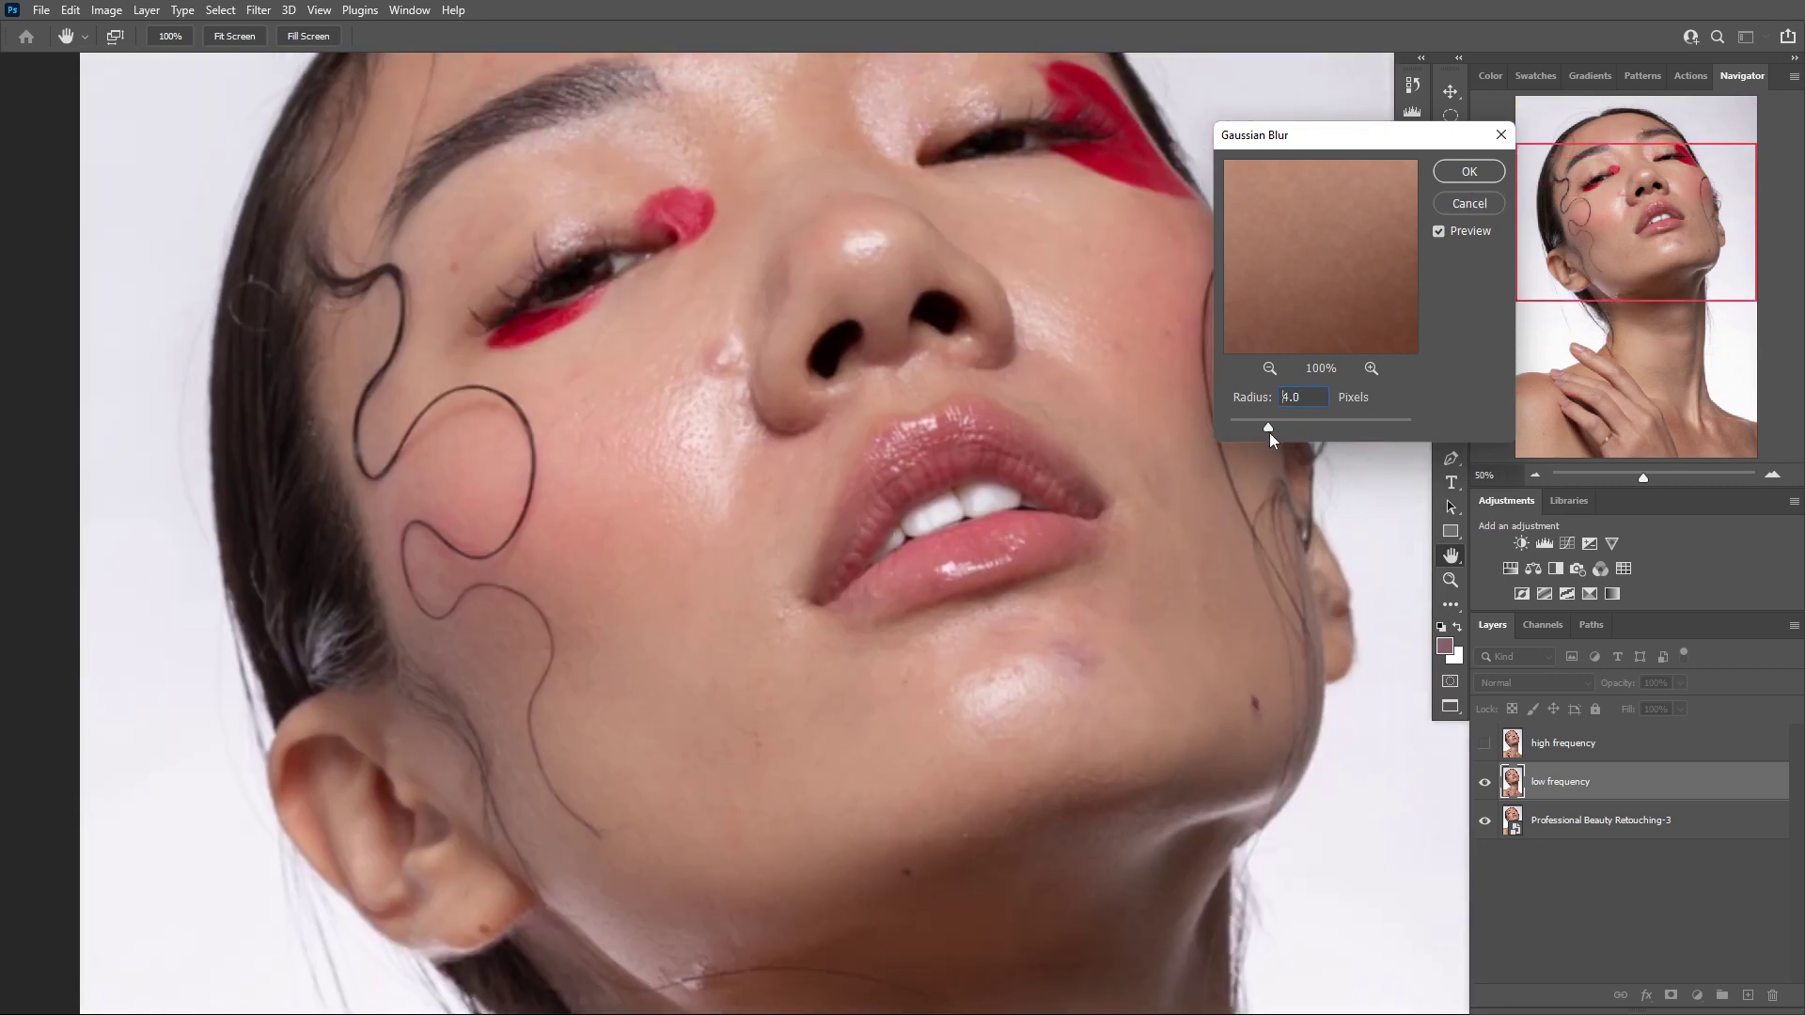
{"action": "left_click_drag", "start_coordinate": [1268, 435], "coordinate": [1265, 433]}
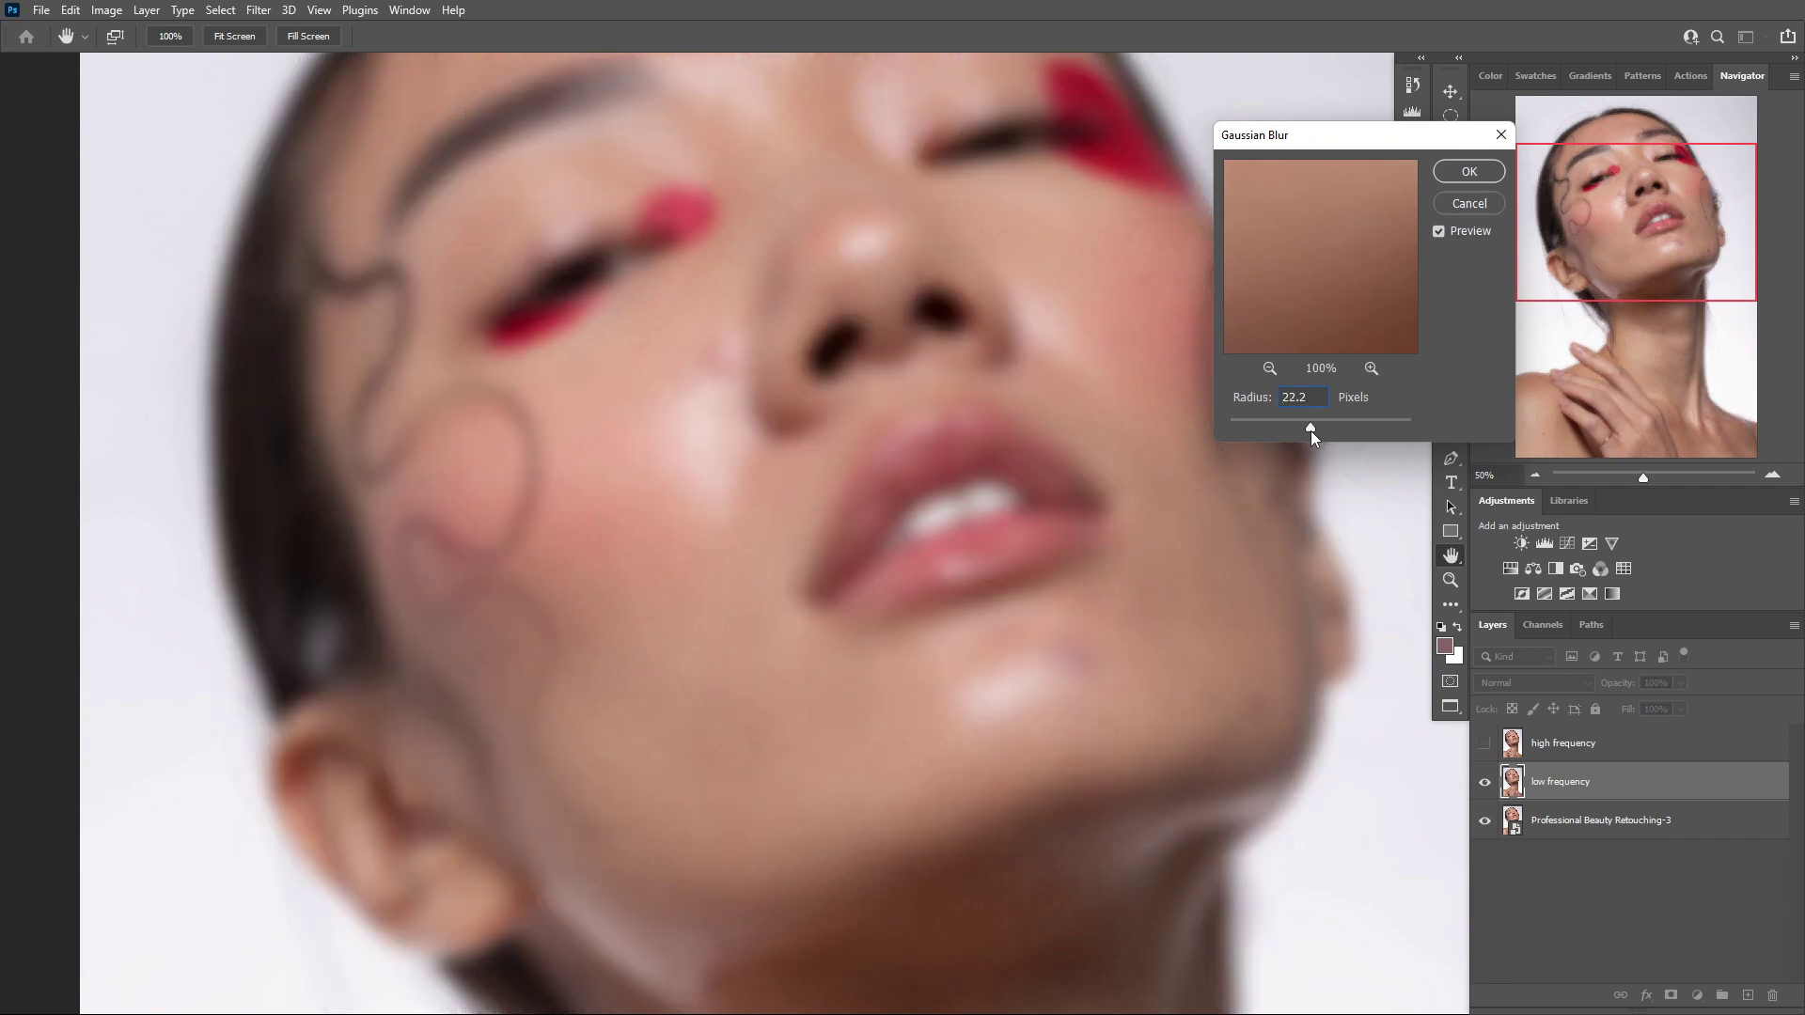
{"action": "type", "text": "20"}
{"action": "double_click", "coordinate": [1302, 398]}
{"action": "type", "text": "18"}
{"action": "left_click", "coordinate": [1468, 172]}
{"action": "key", "text": "l"}
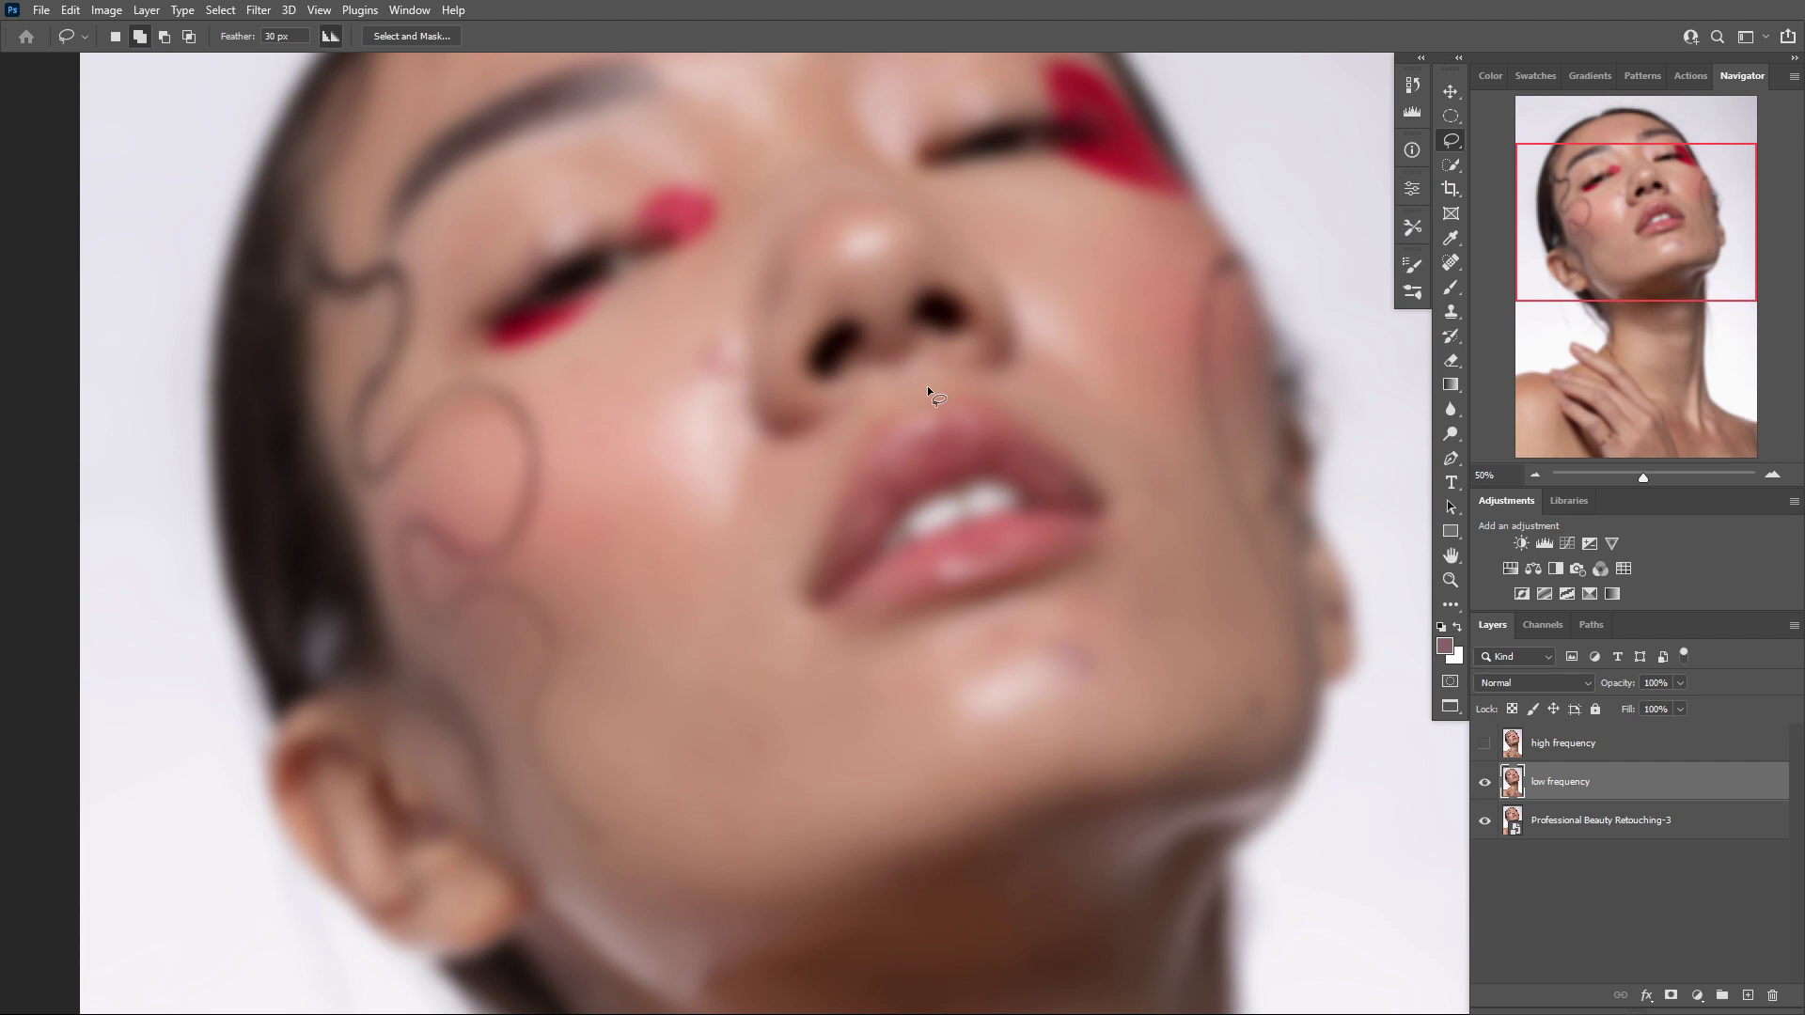
{"action": "key", "text": "ctrl+0"}
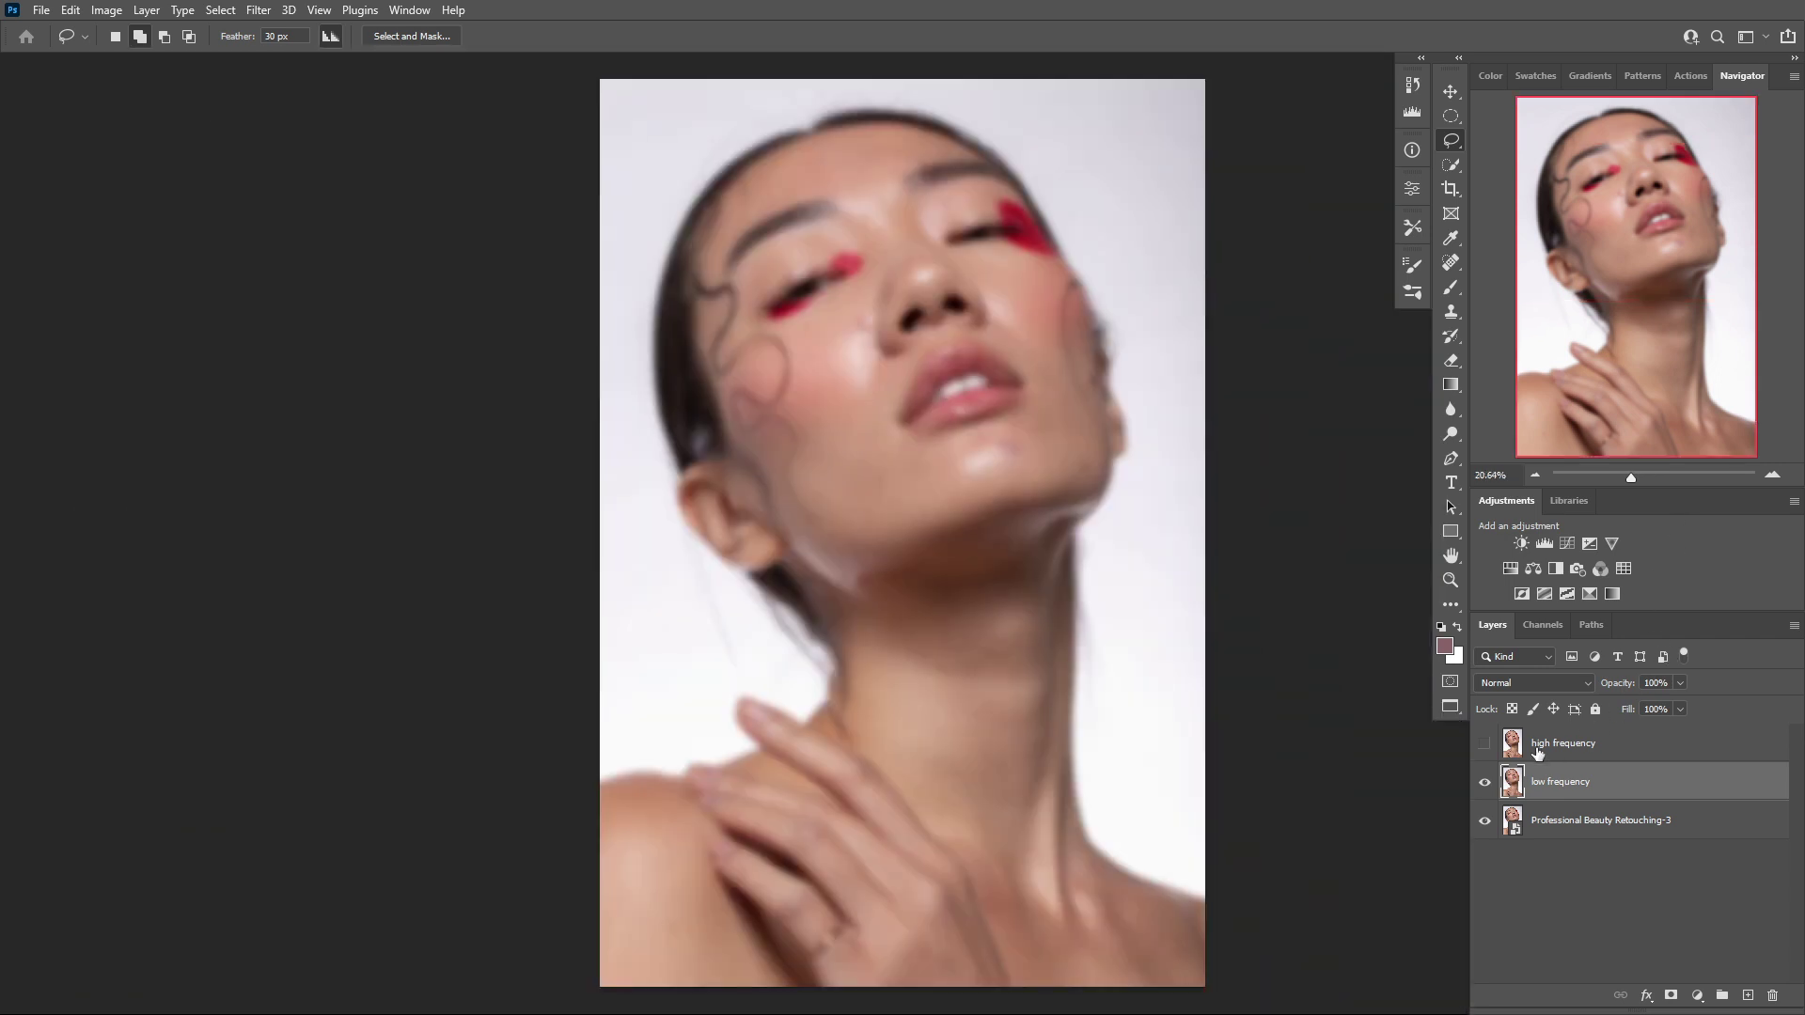
Show the high frequency layer and apply the inverted low frequency layer's RGB to it, with Add blending, 100% opacity, scale 2 and offset 0
{"action": "left_click", "coordinate": [1484, 744]}
{"action": "left_click", "coordinate": [1577, 743]}
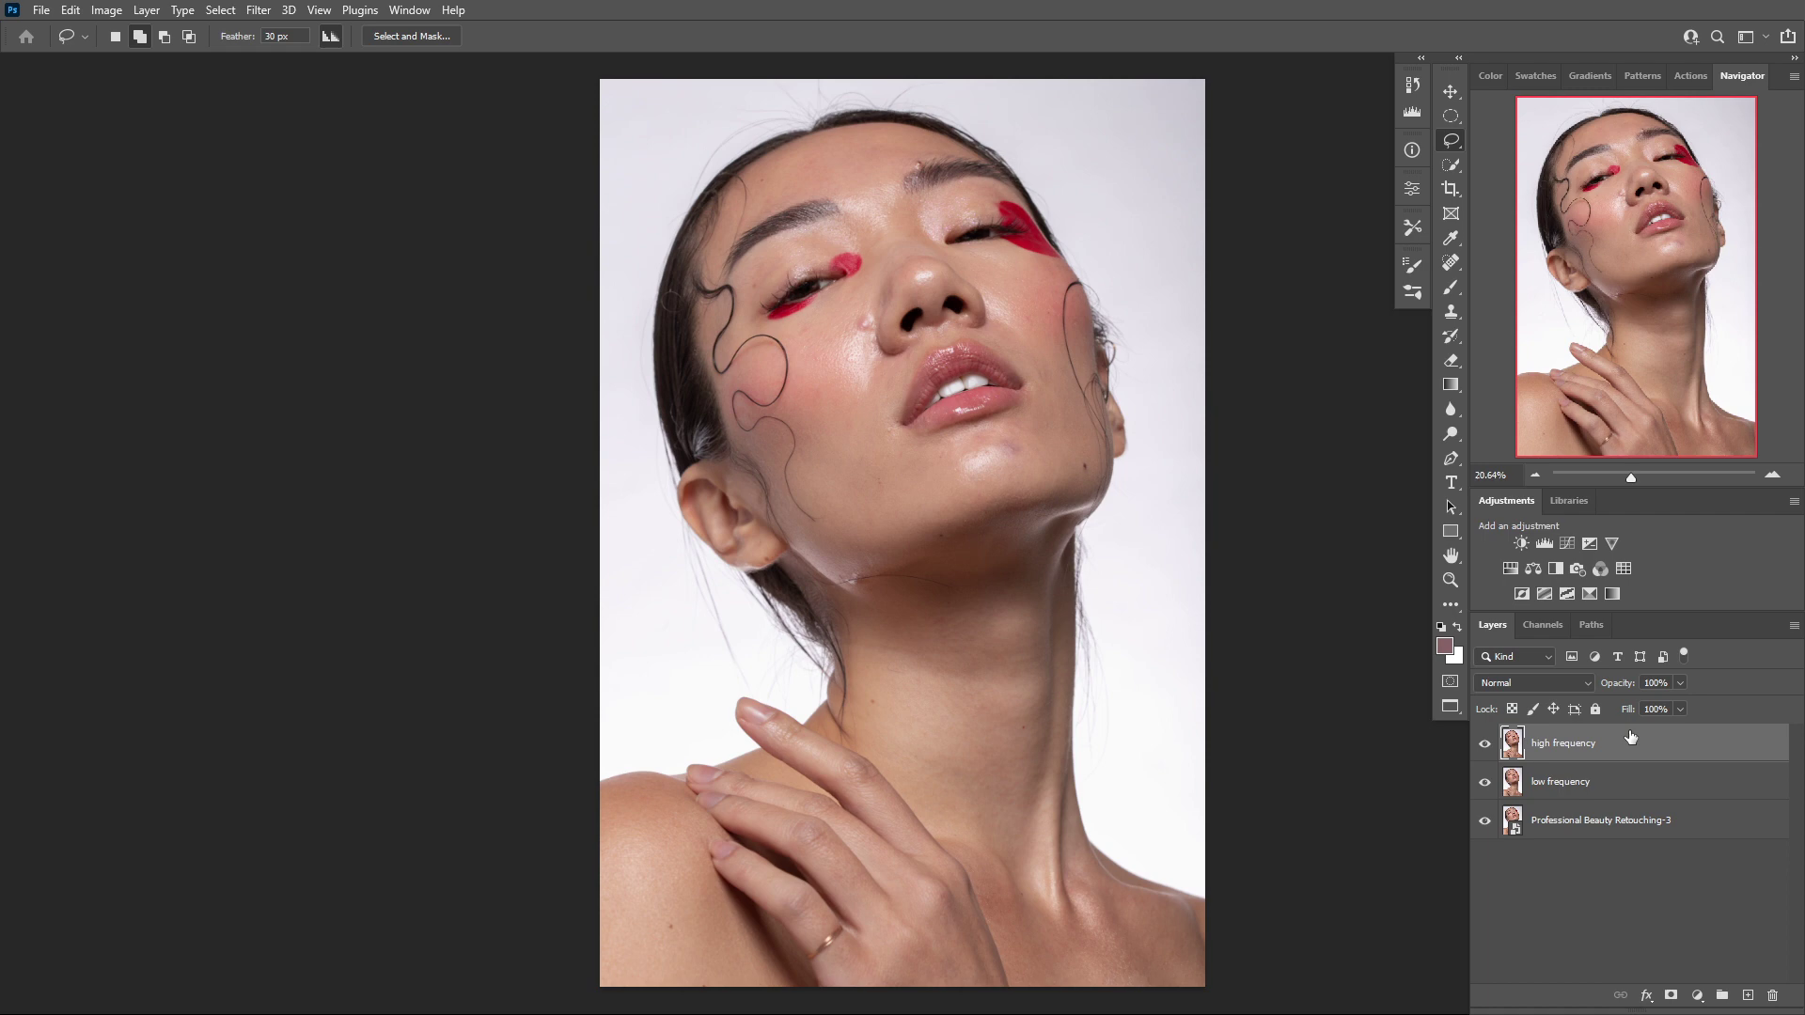
{"action": "left_click", "coordinate": [106, 11]}
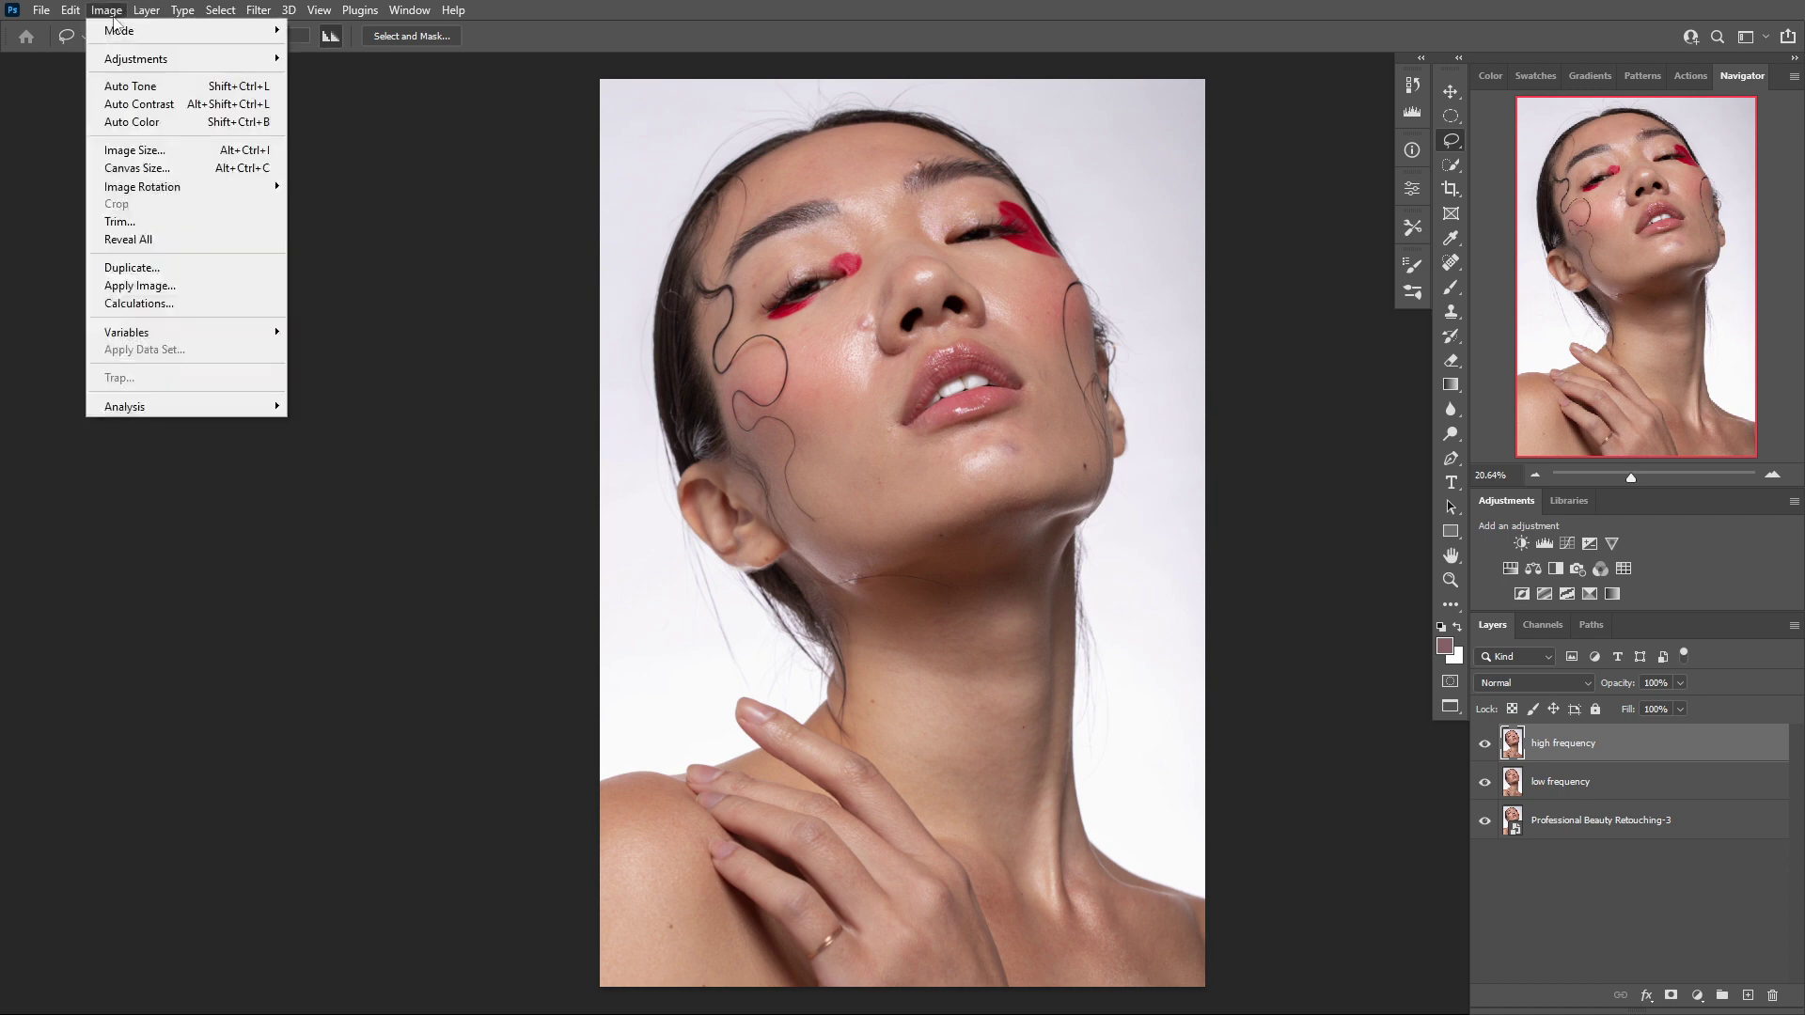
{"action": "left_click", "coordinate": [153, 286]}
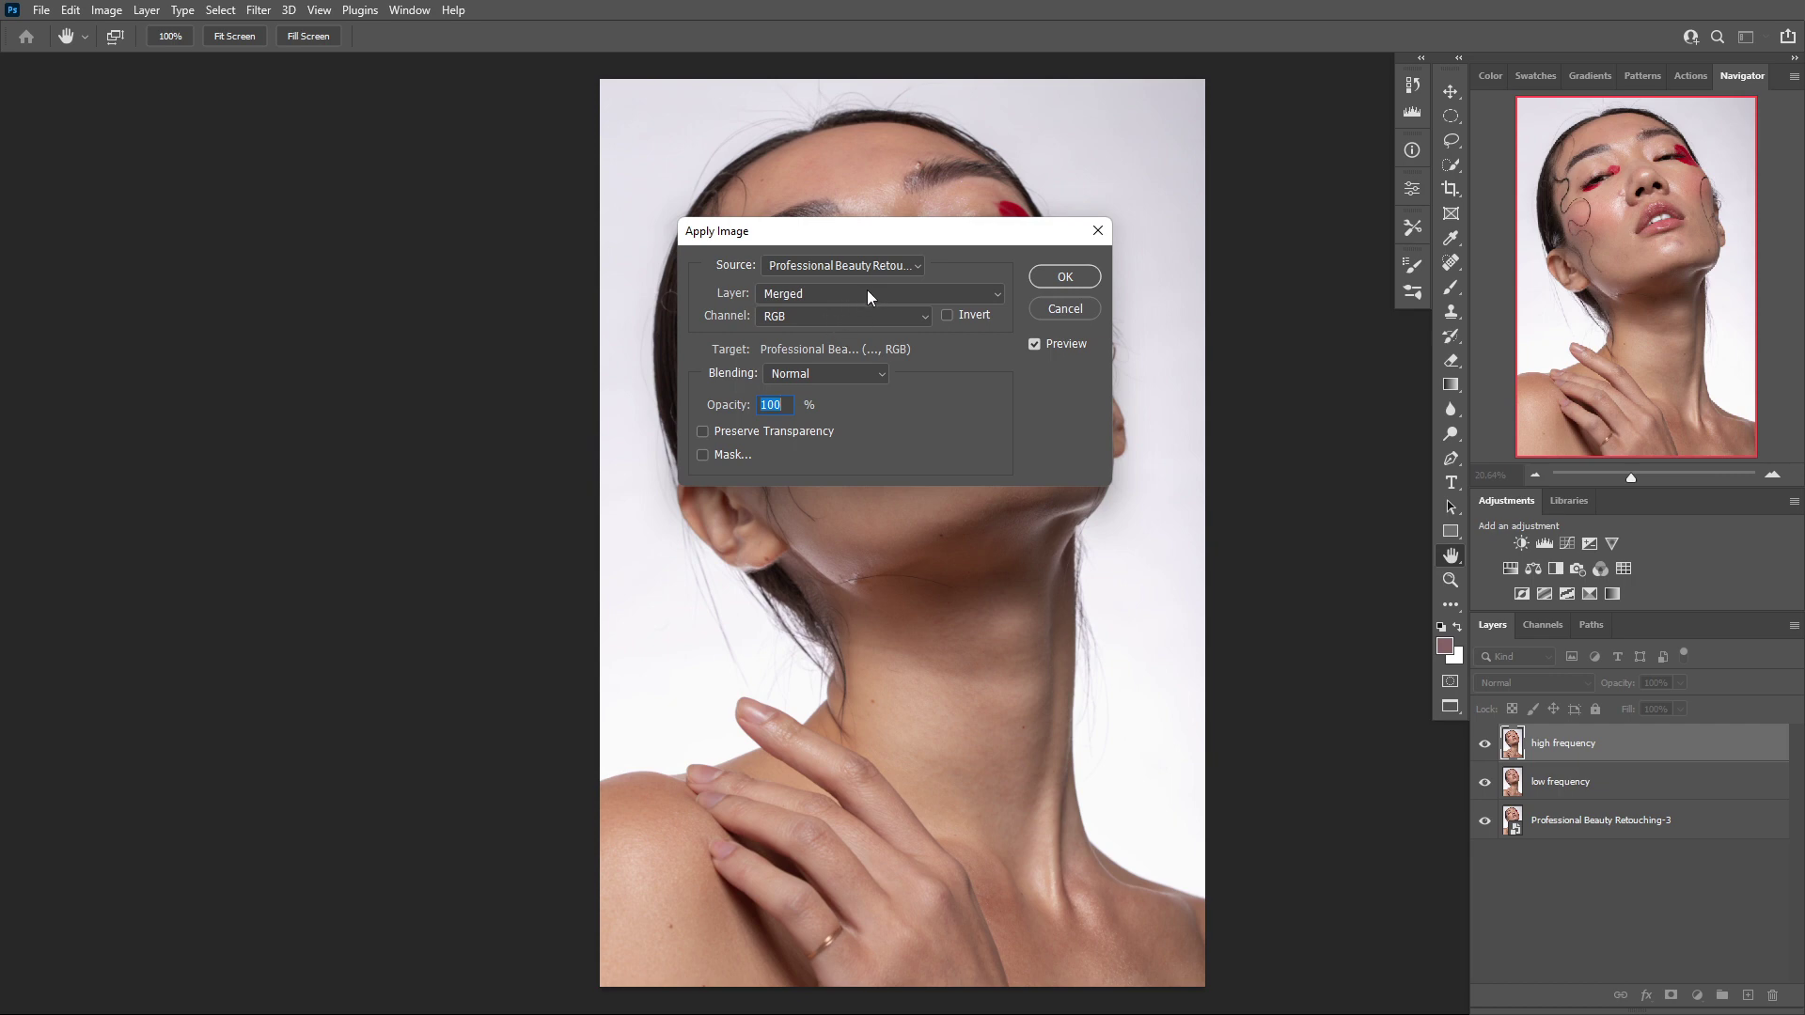
{"action": "left_click", "coordinate": [854, 295]}
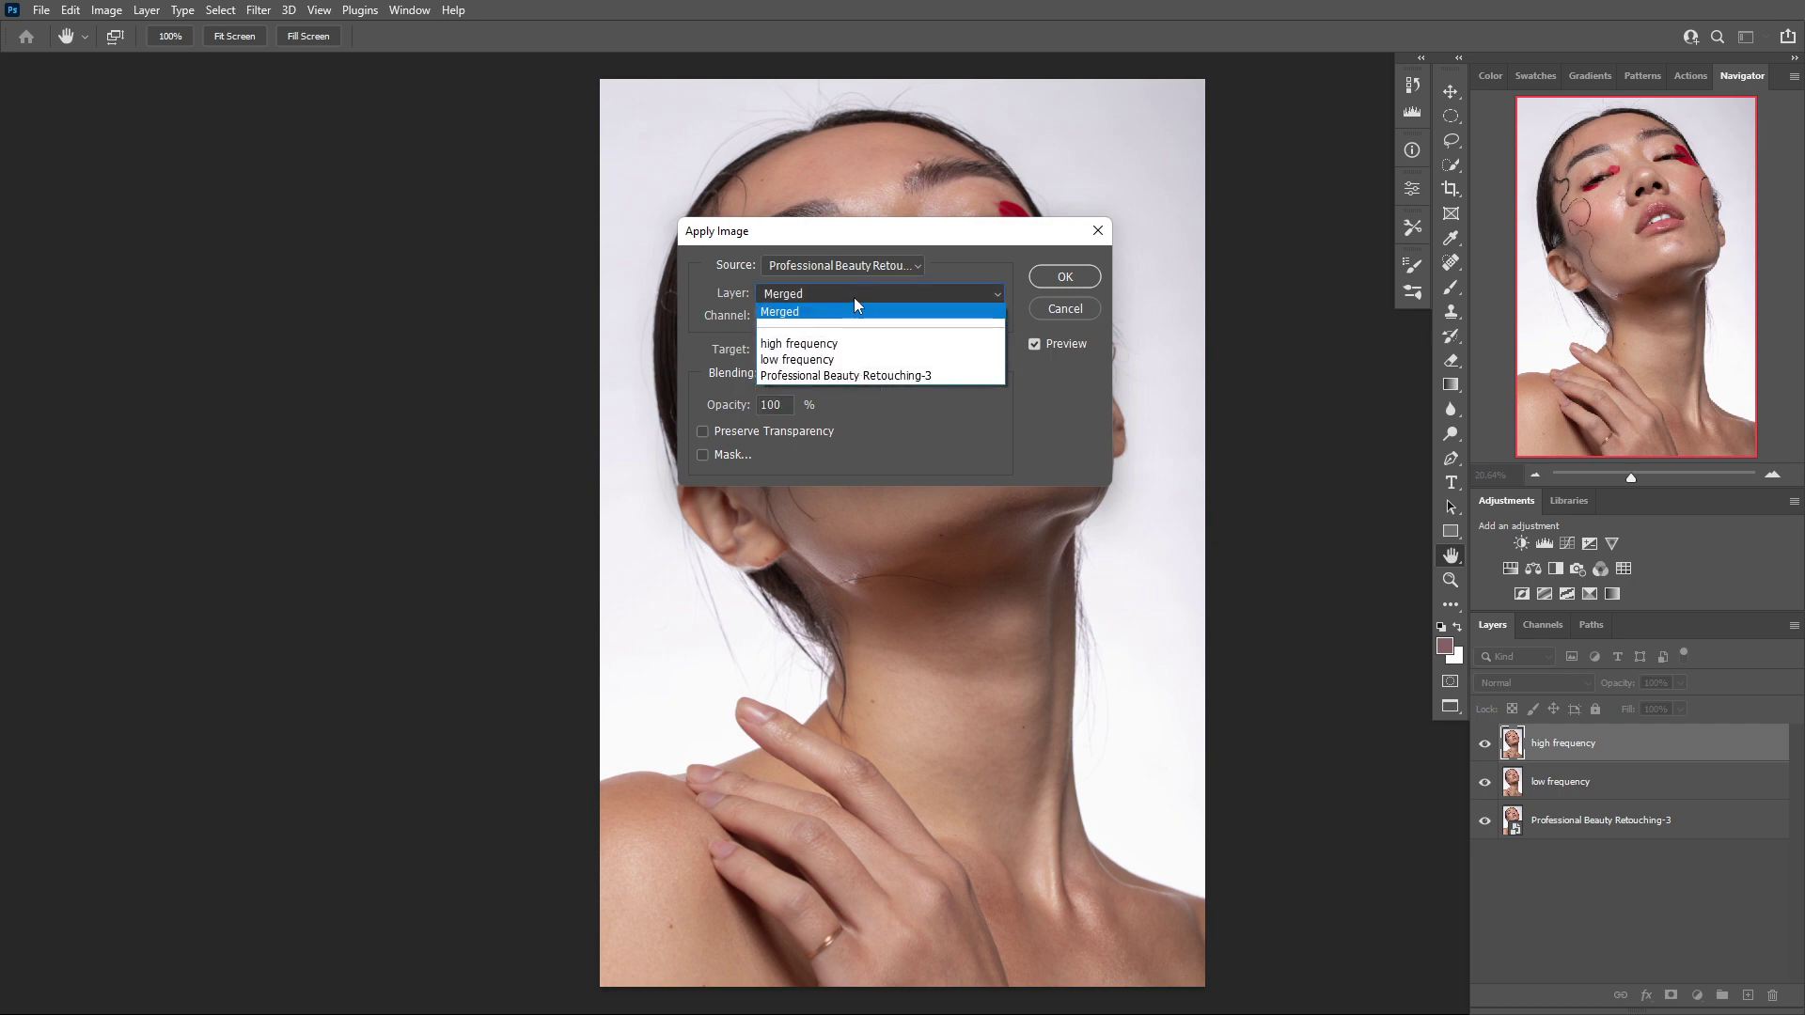
{"action": "left_click", "coordinate": [826, 361]}
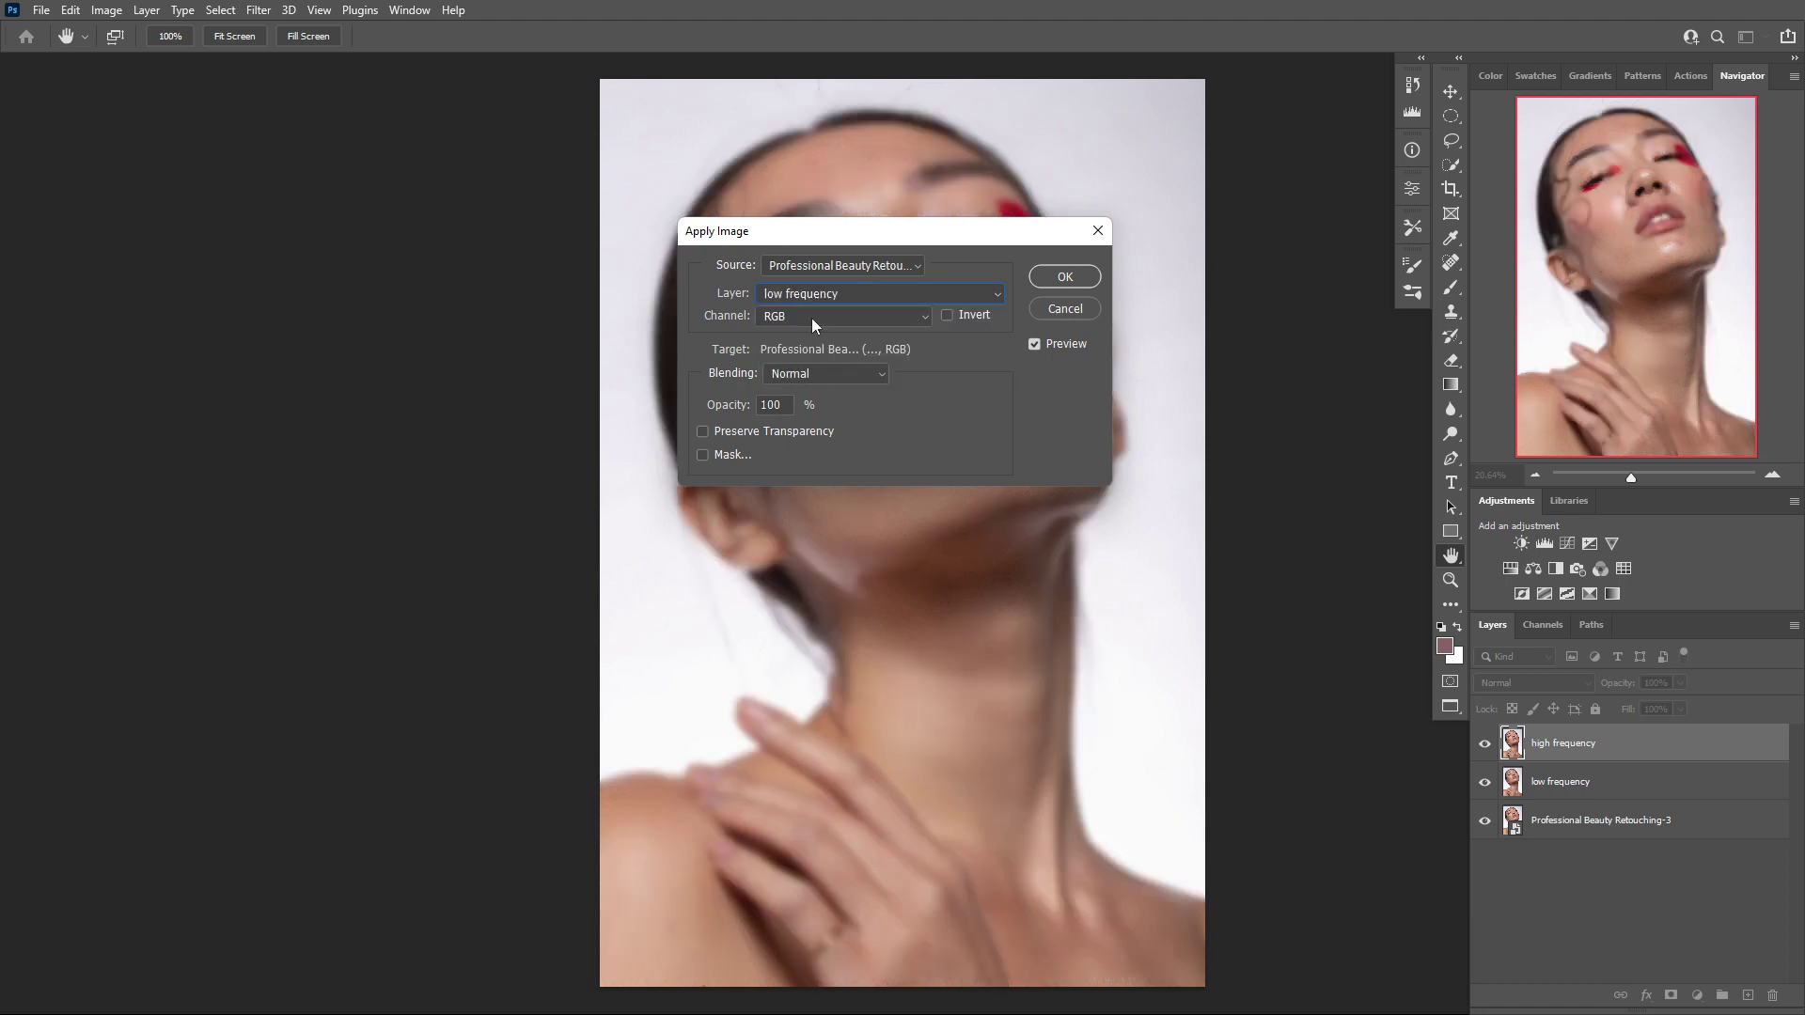
{"action": "left_click", "coordinate": [823, 372]}
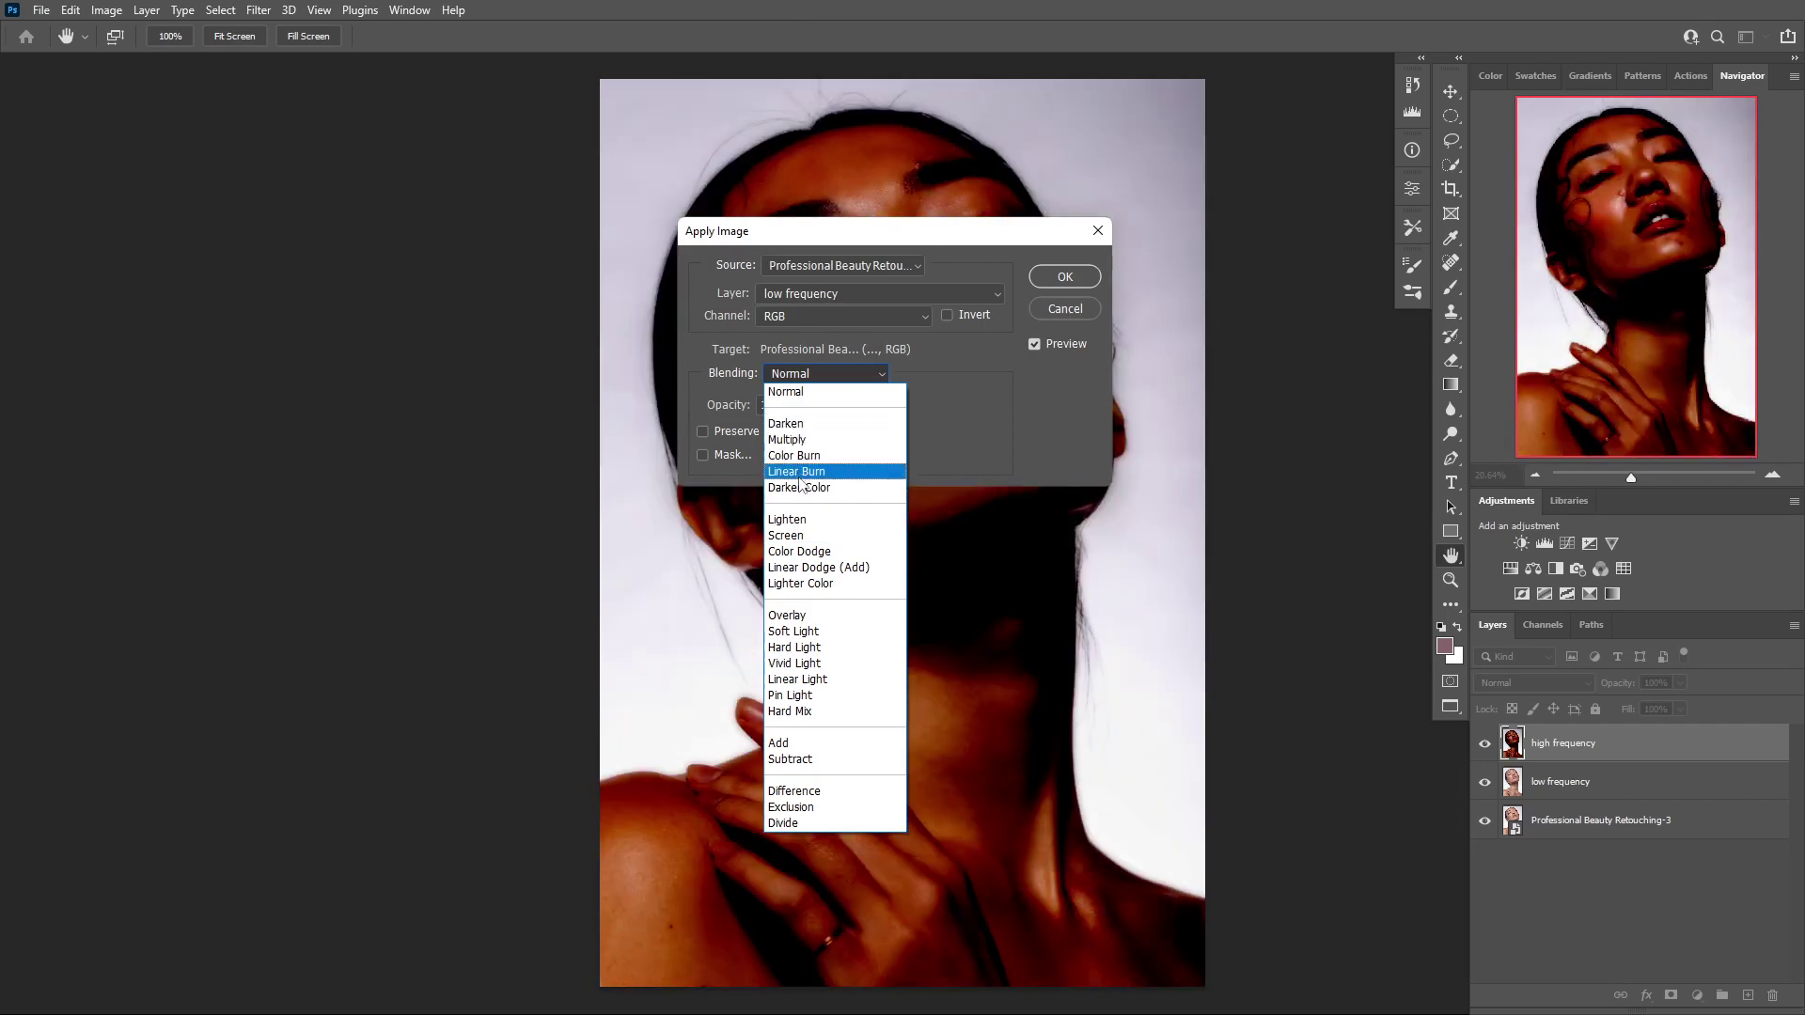
{"action": "left_click", "coordinate": [813, 742]}
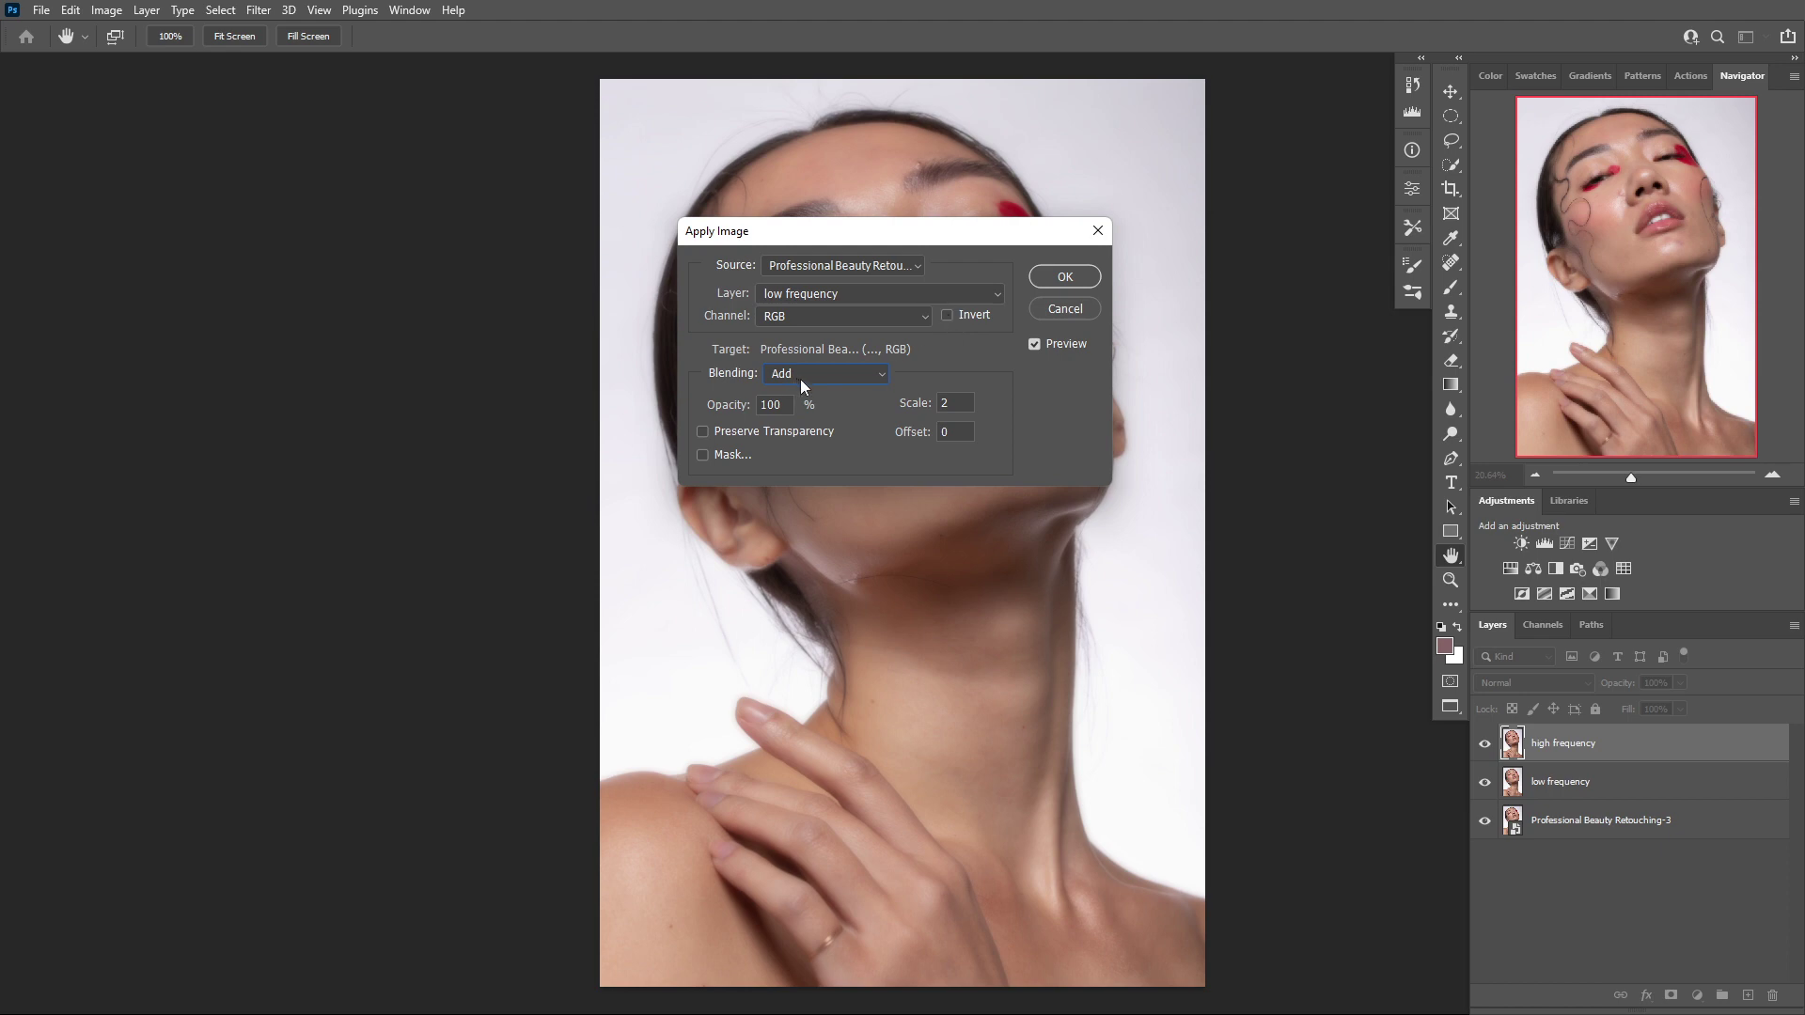
{"action": "left_click", "coordinate": [951, 314]}
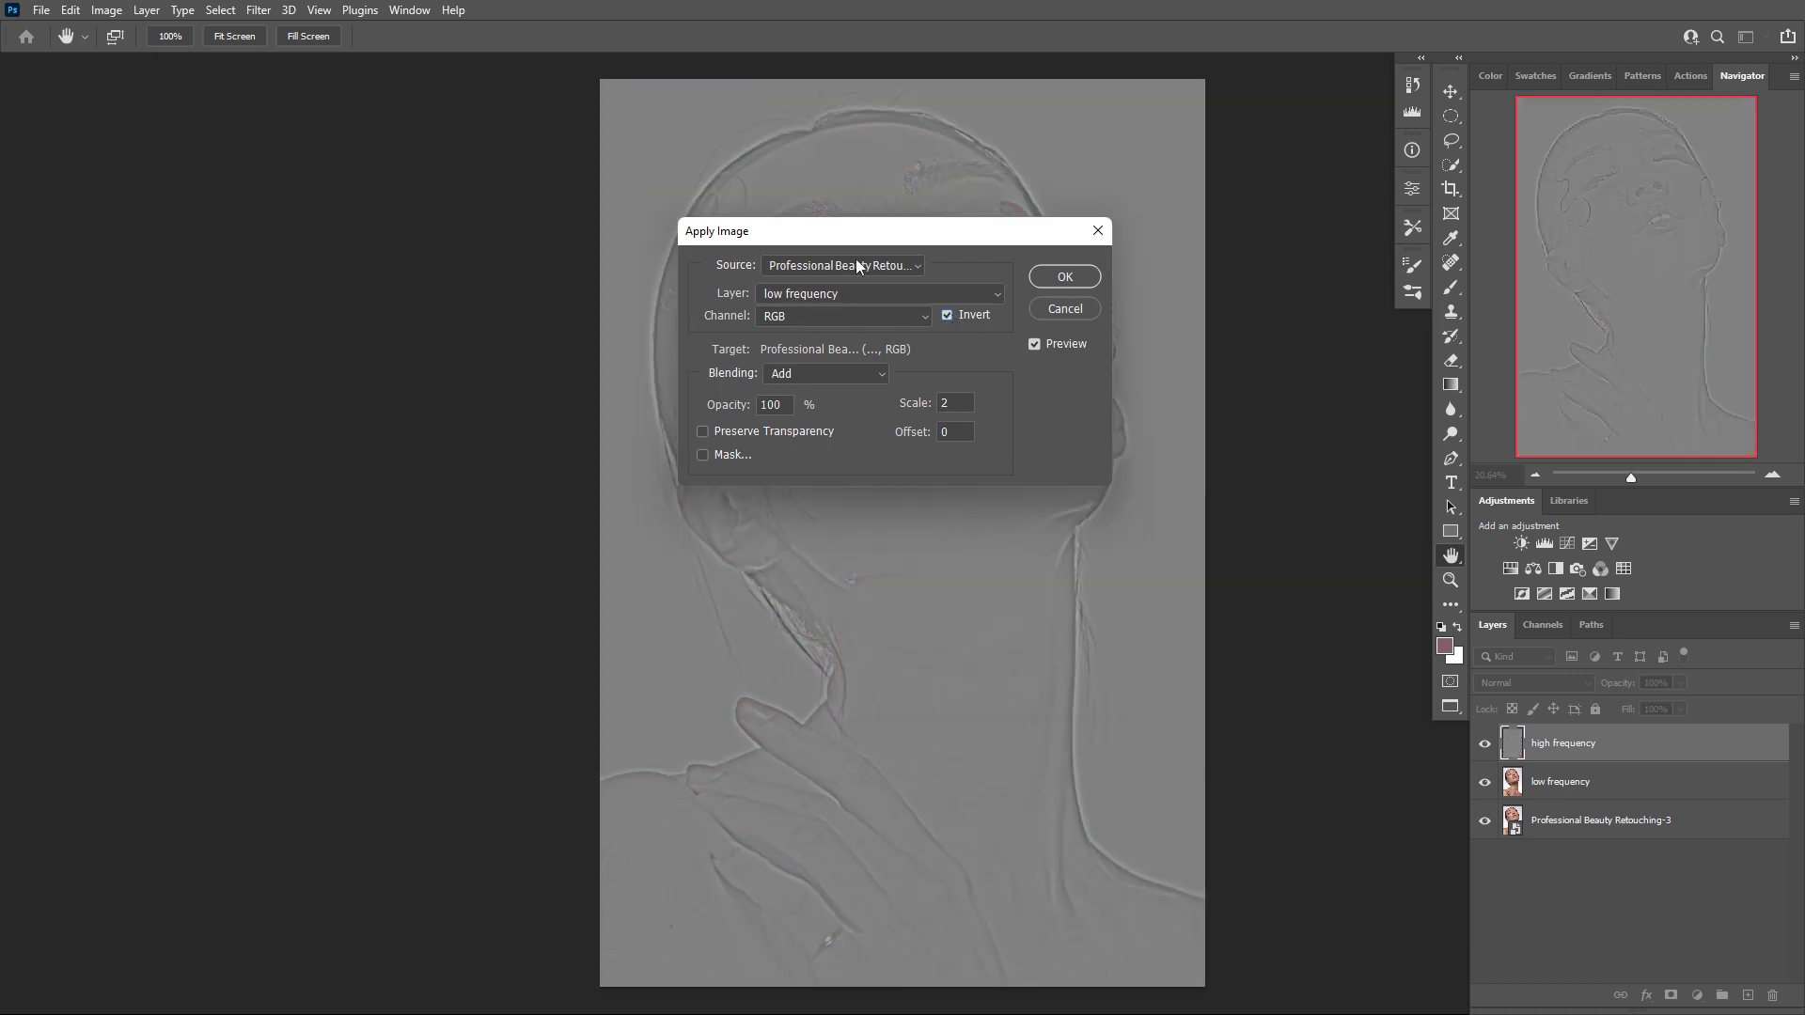
{"action": "left_click", "coordinate": [1069, 277]}
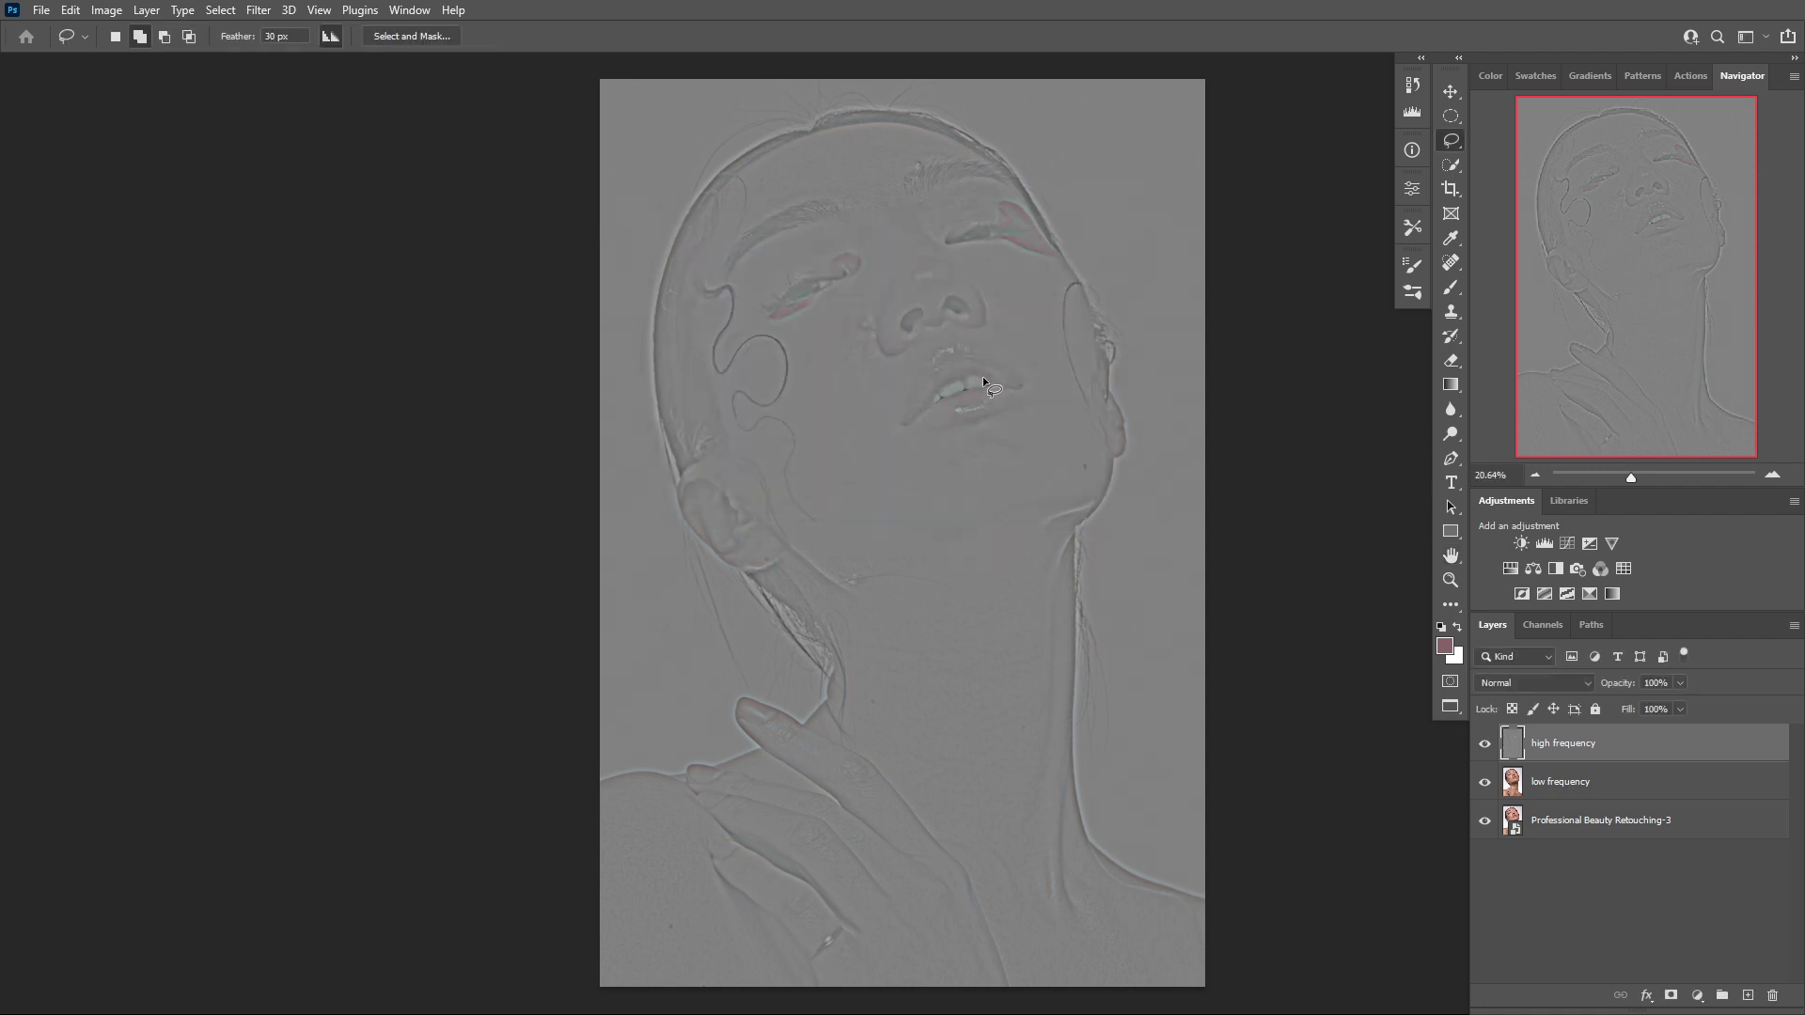
Set the high frequency layer to Linear Light and group it with the low frequency layer as "frequency separation"
{"action": "left_click", "coordinate": [1514, 681]}
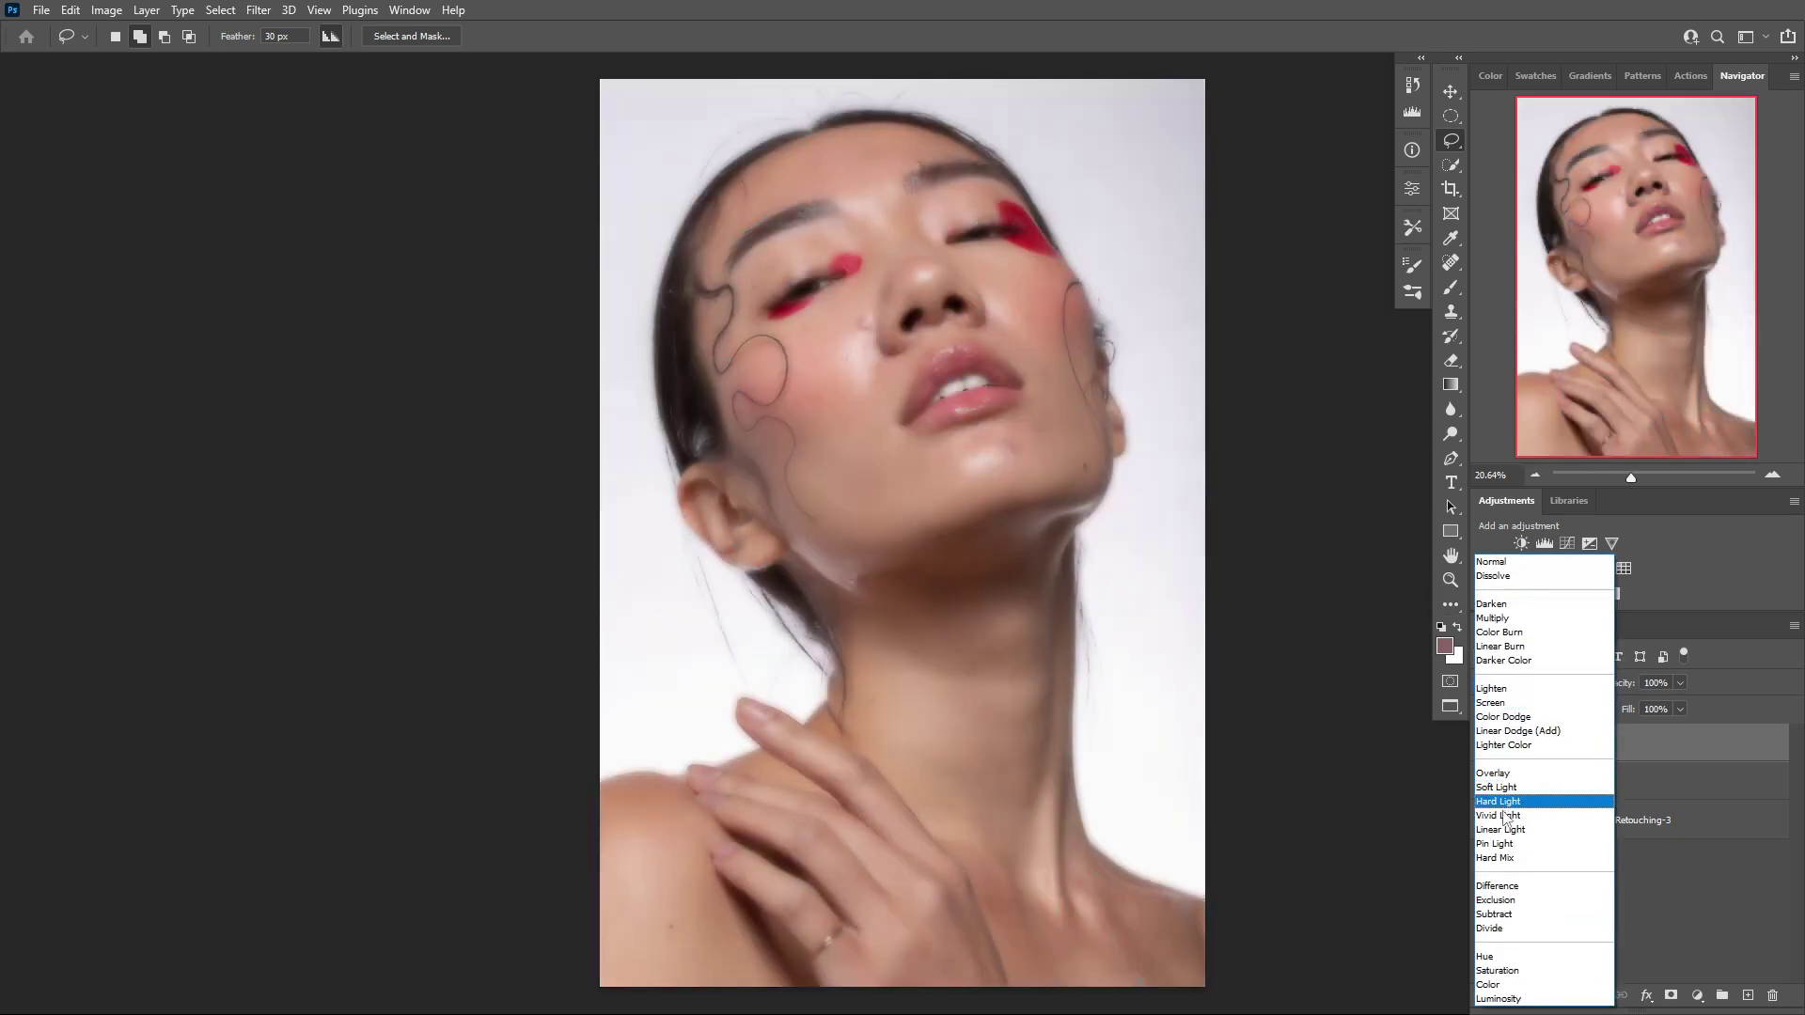
{"action": "left_click", "coordinate": [1504, 830]}
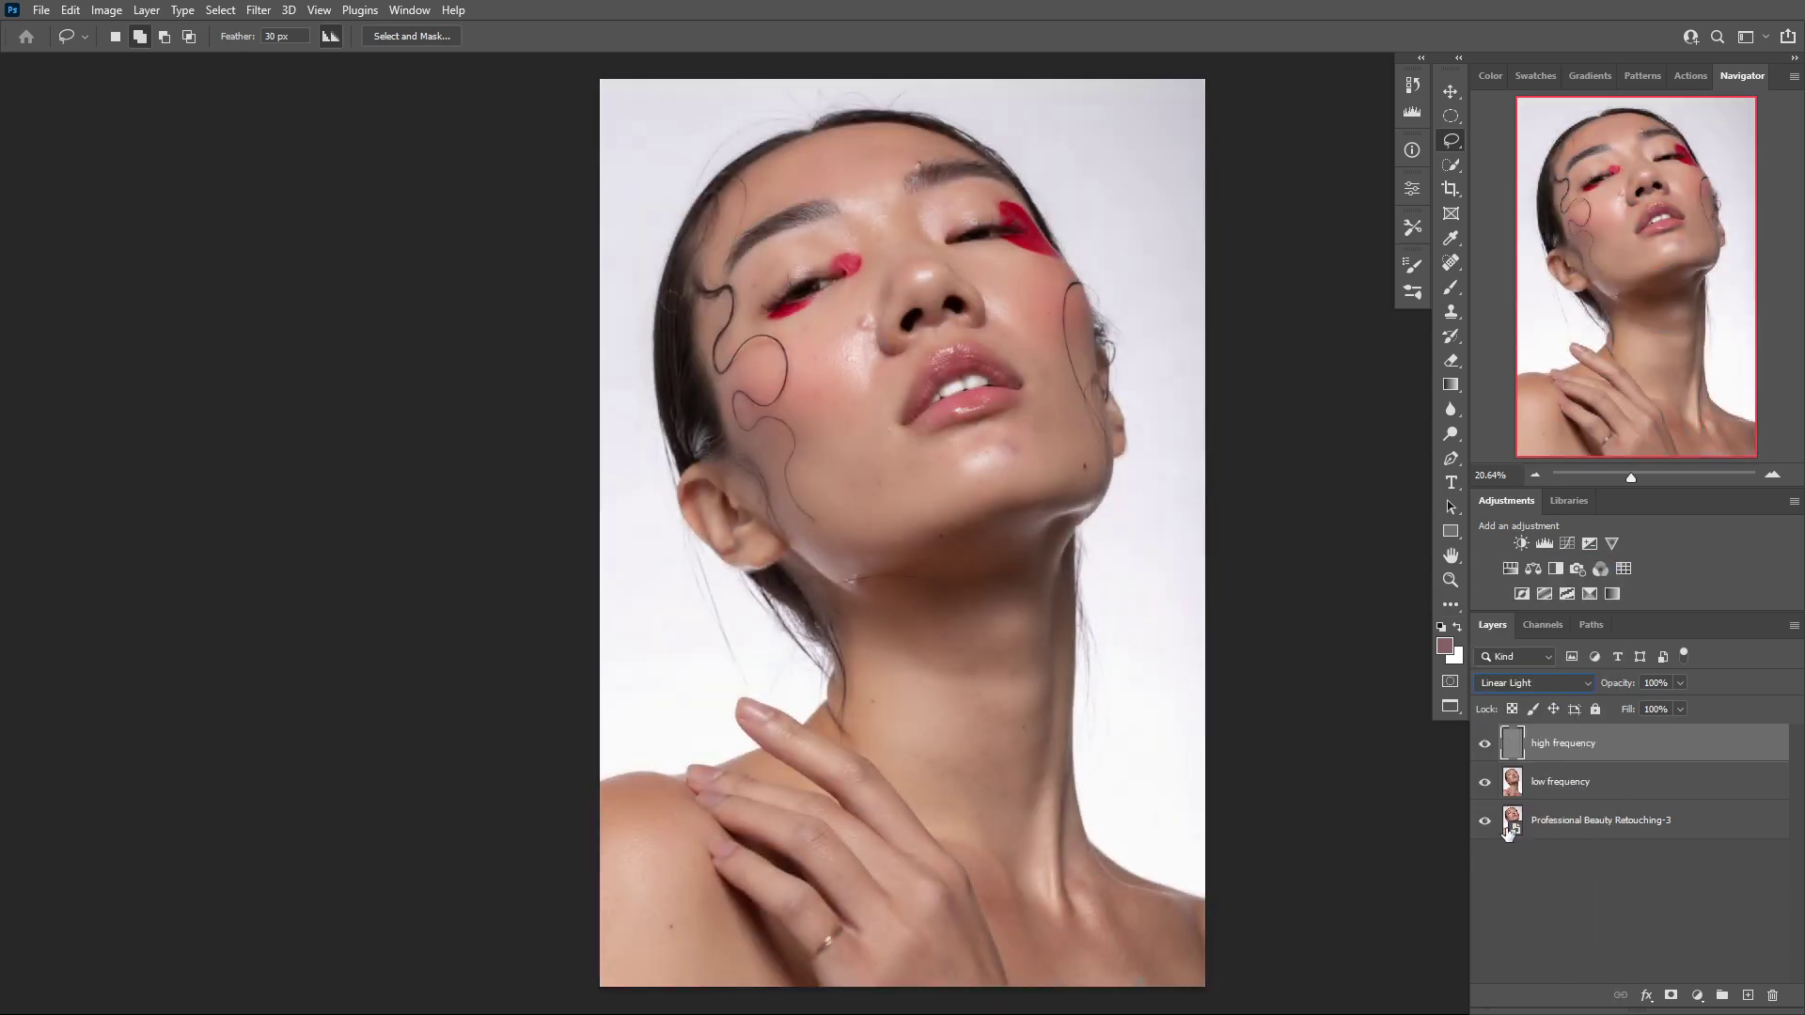
{"action": "left_click", "coordinate": [1589, 781], "text": "shift"}
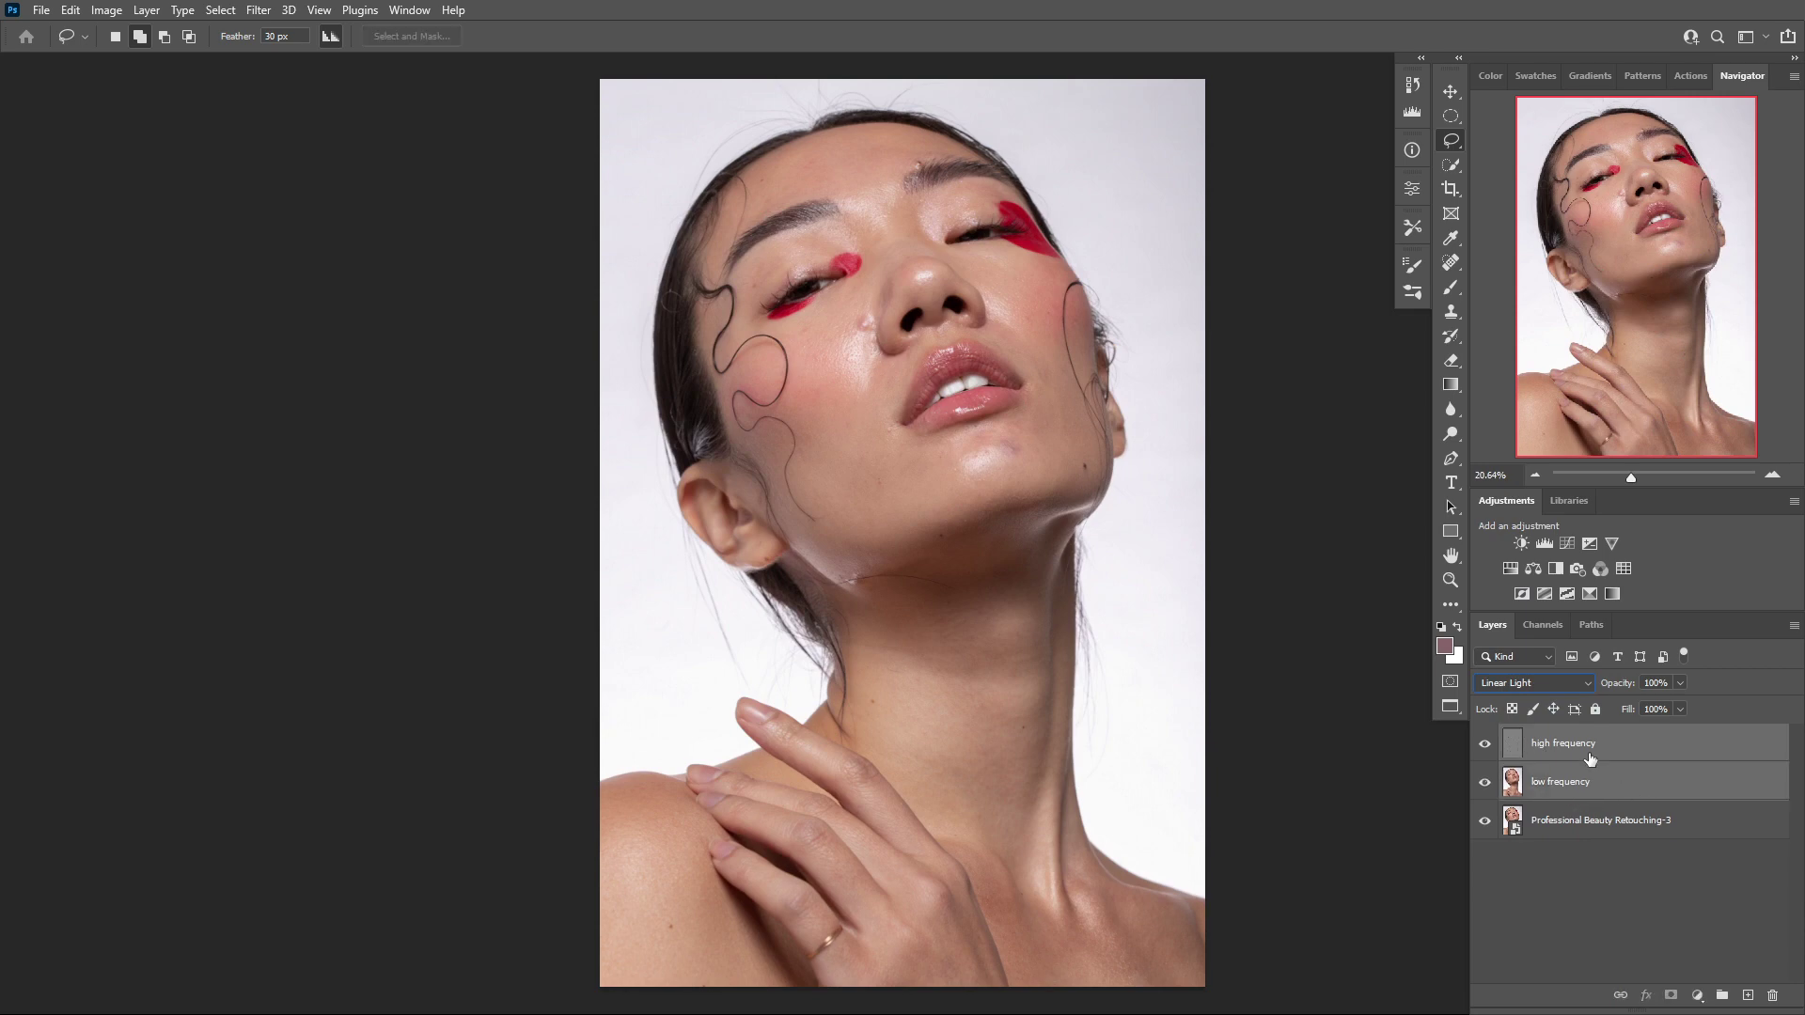
{"action": "key", "text": "ctrl+g"}
{"action": "double_click", "coordinate": [1558, 735]}
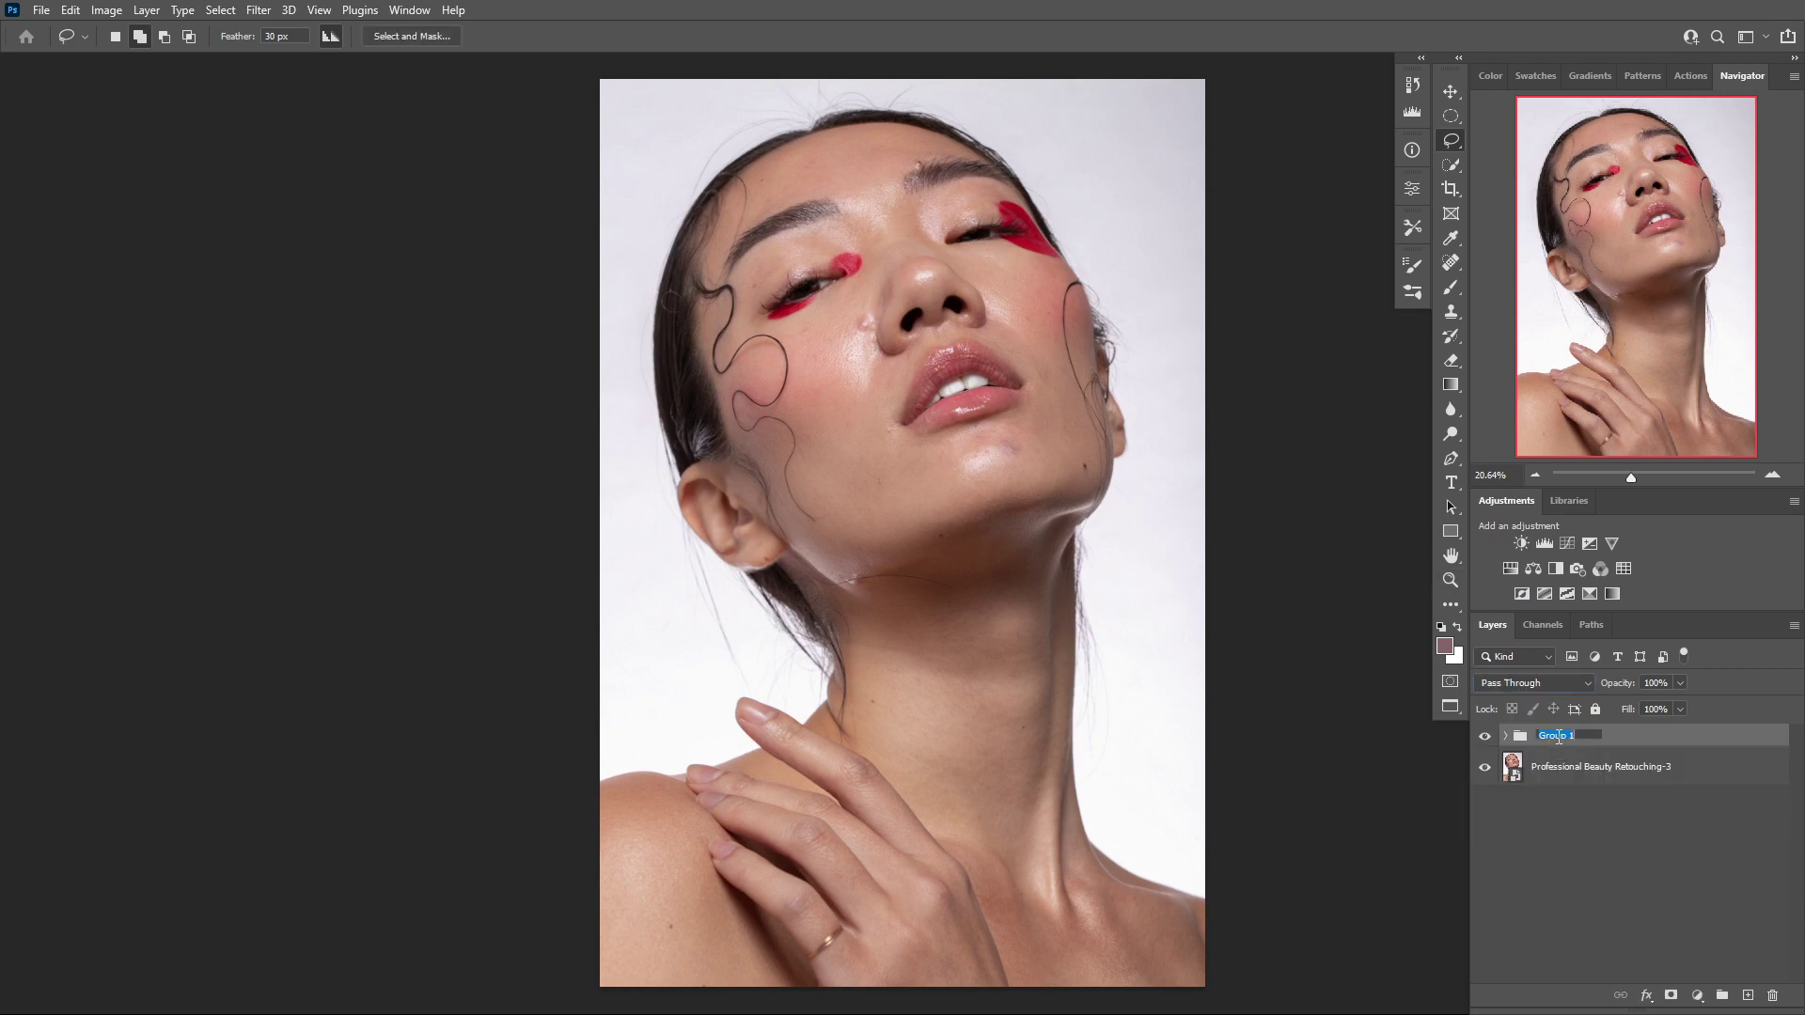
{"action": "type", "text": "frequency separation"}
{"action": "key", "text": "Return"}
Expand the frequency separation group and toggle its visibility to compare it with the original image
{"action": "left_click", "coordinate": [1508, 736]}
{"action": "left_click", "coordinate": [1485, 737]}
{"action": "left_click", "coordinate": [1485, 736]}
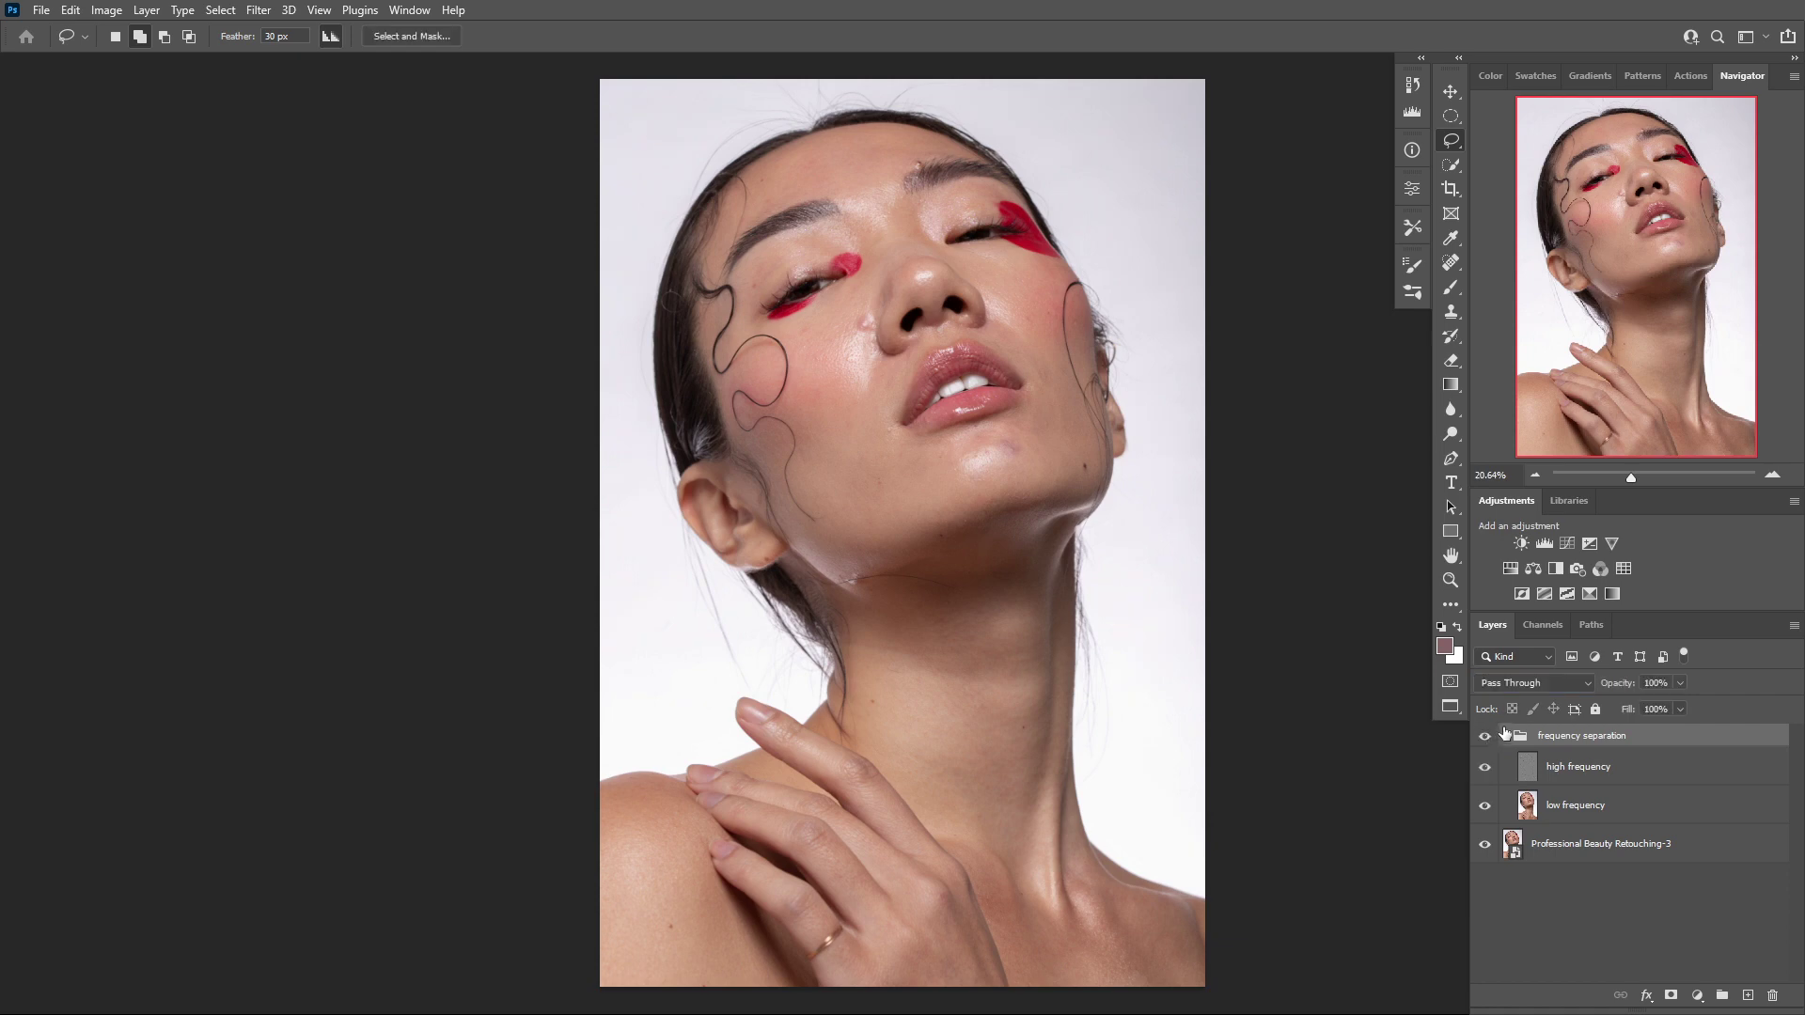
Make the high frequency layer active and set up the Clone Stamp to sample Current Layer at 100% flow
{"action": "left_click", "coordinate": [1652, 771]}
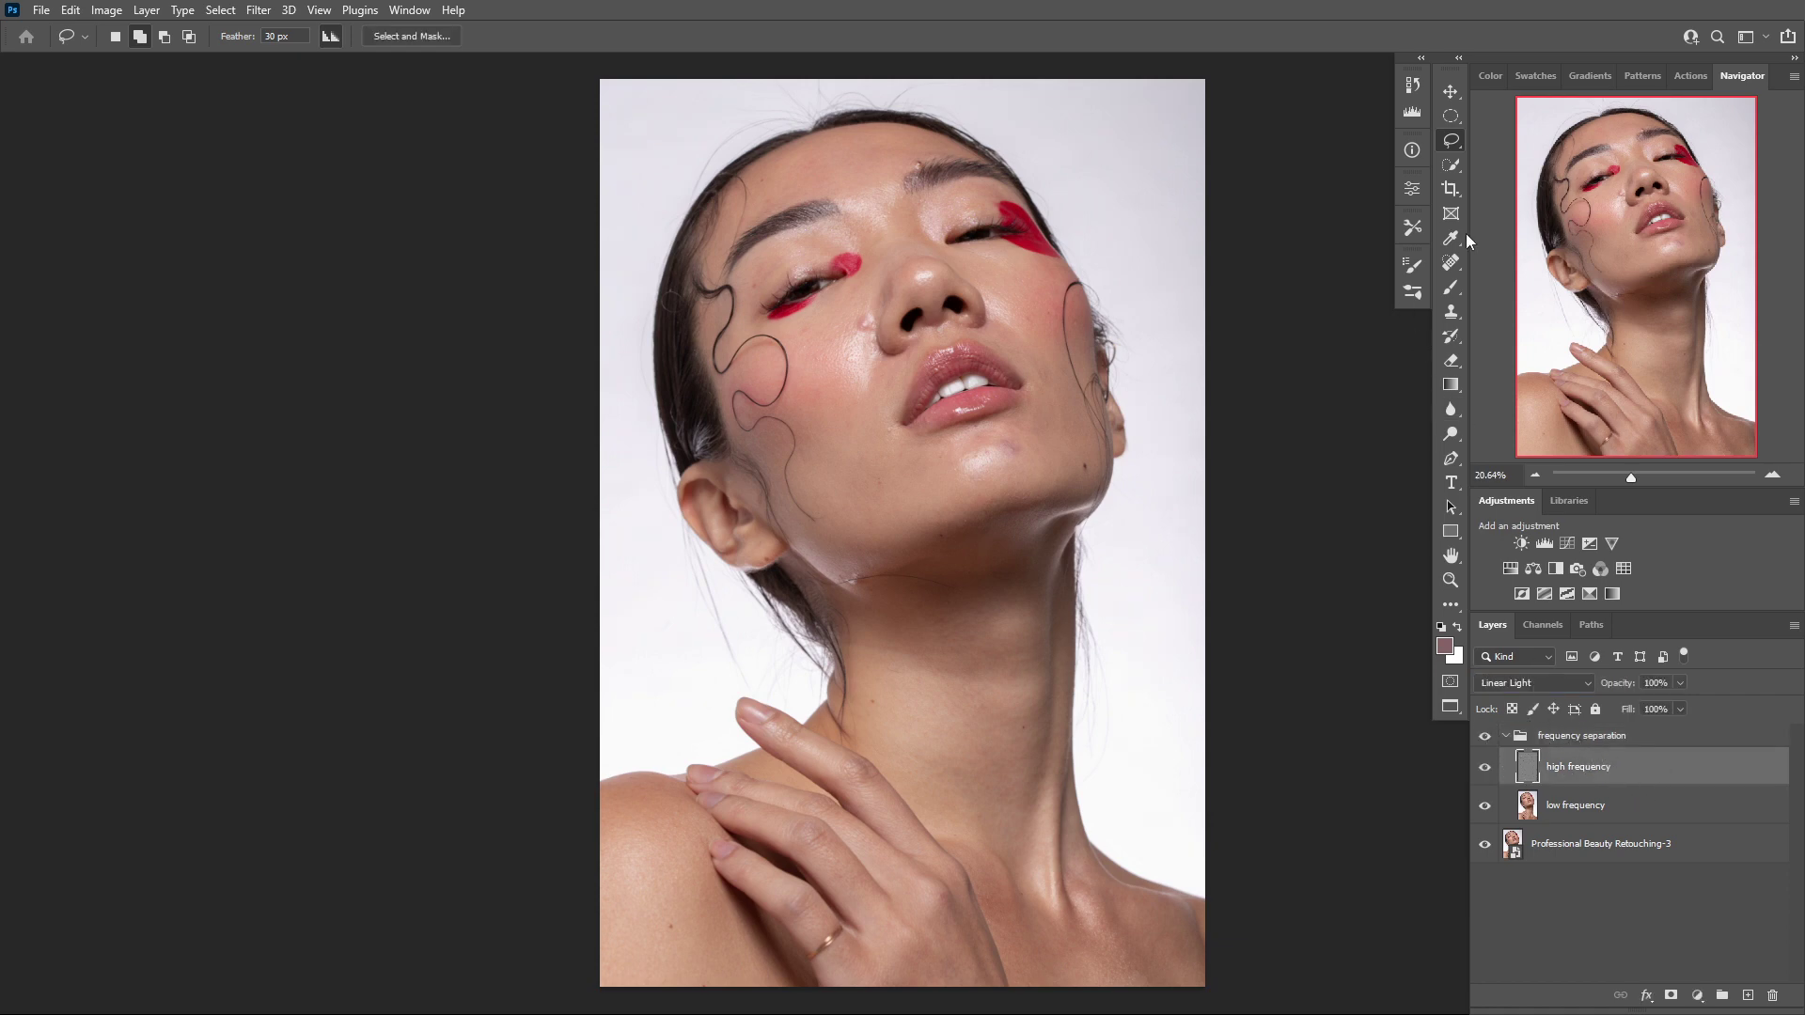
{"action": "left_click", "coordinate": [1452, 310]}
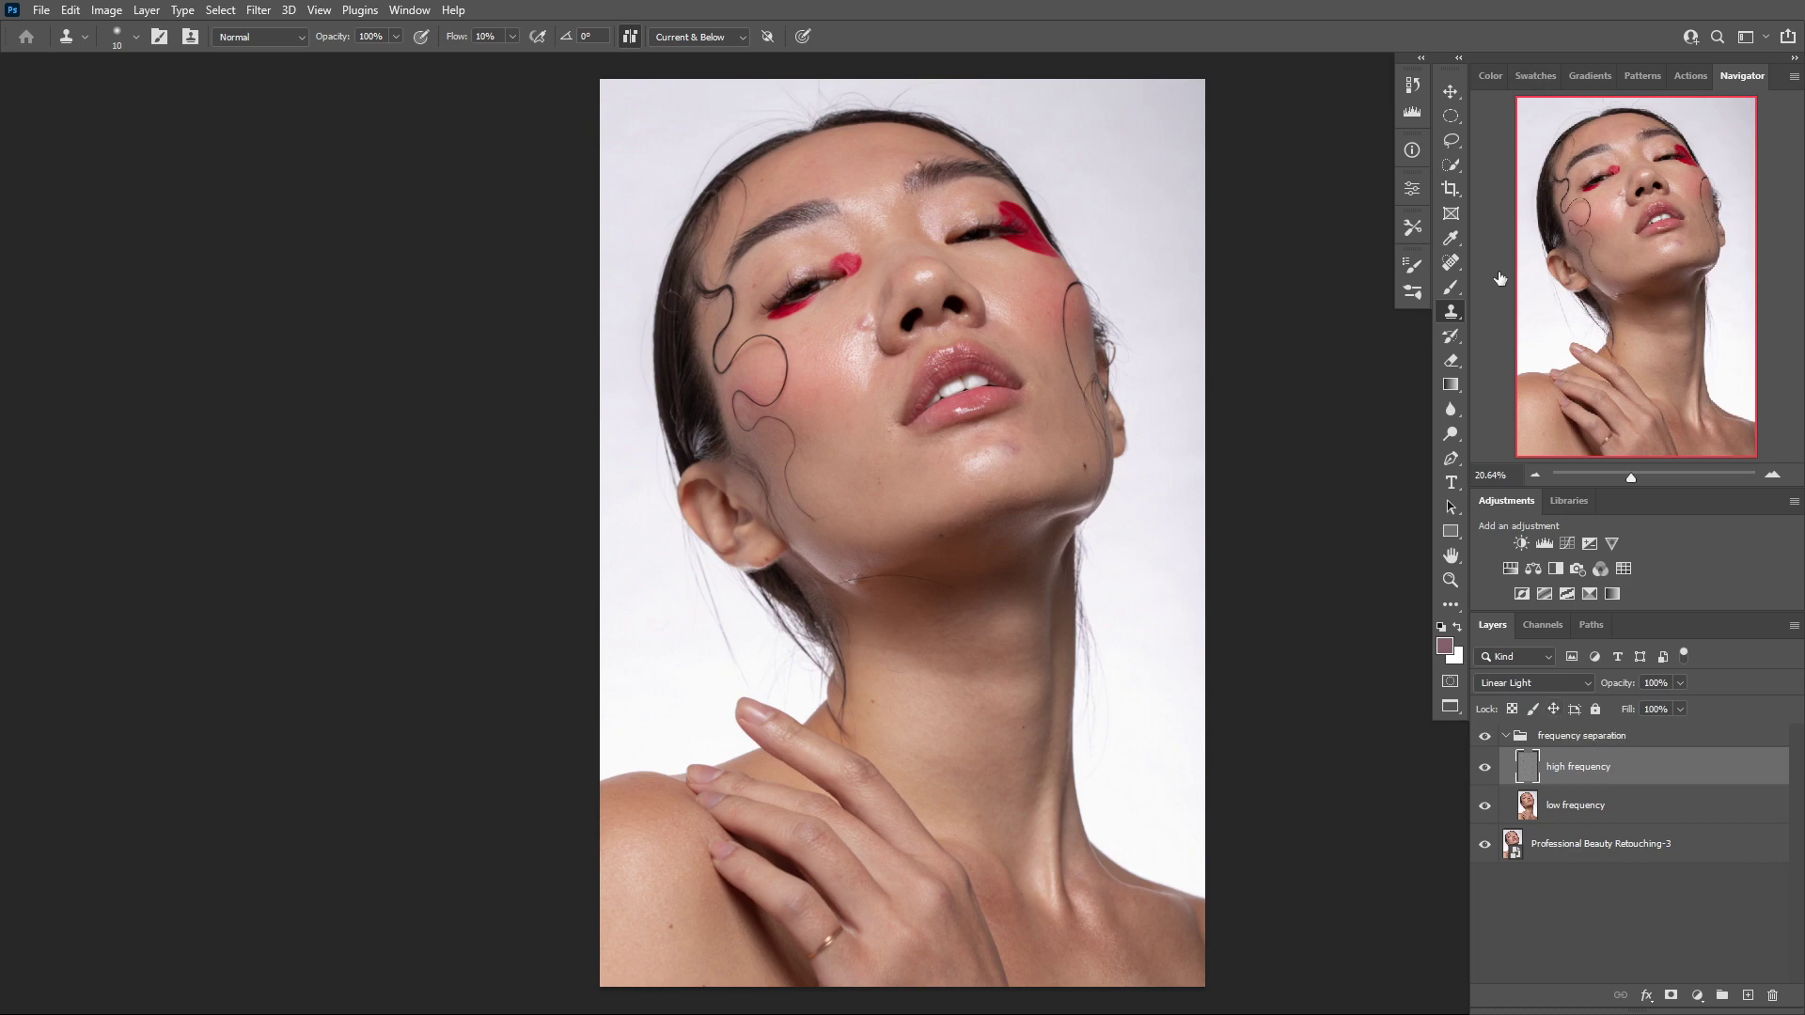
{"action": "left_click", "coordinate": [701, 40]}
{"action": "left_click", "coordinate": [703, 53]}
{"action": "left_click", "coordinate": [512, 37]}
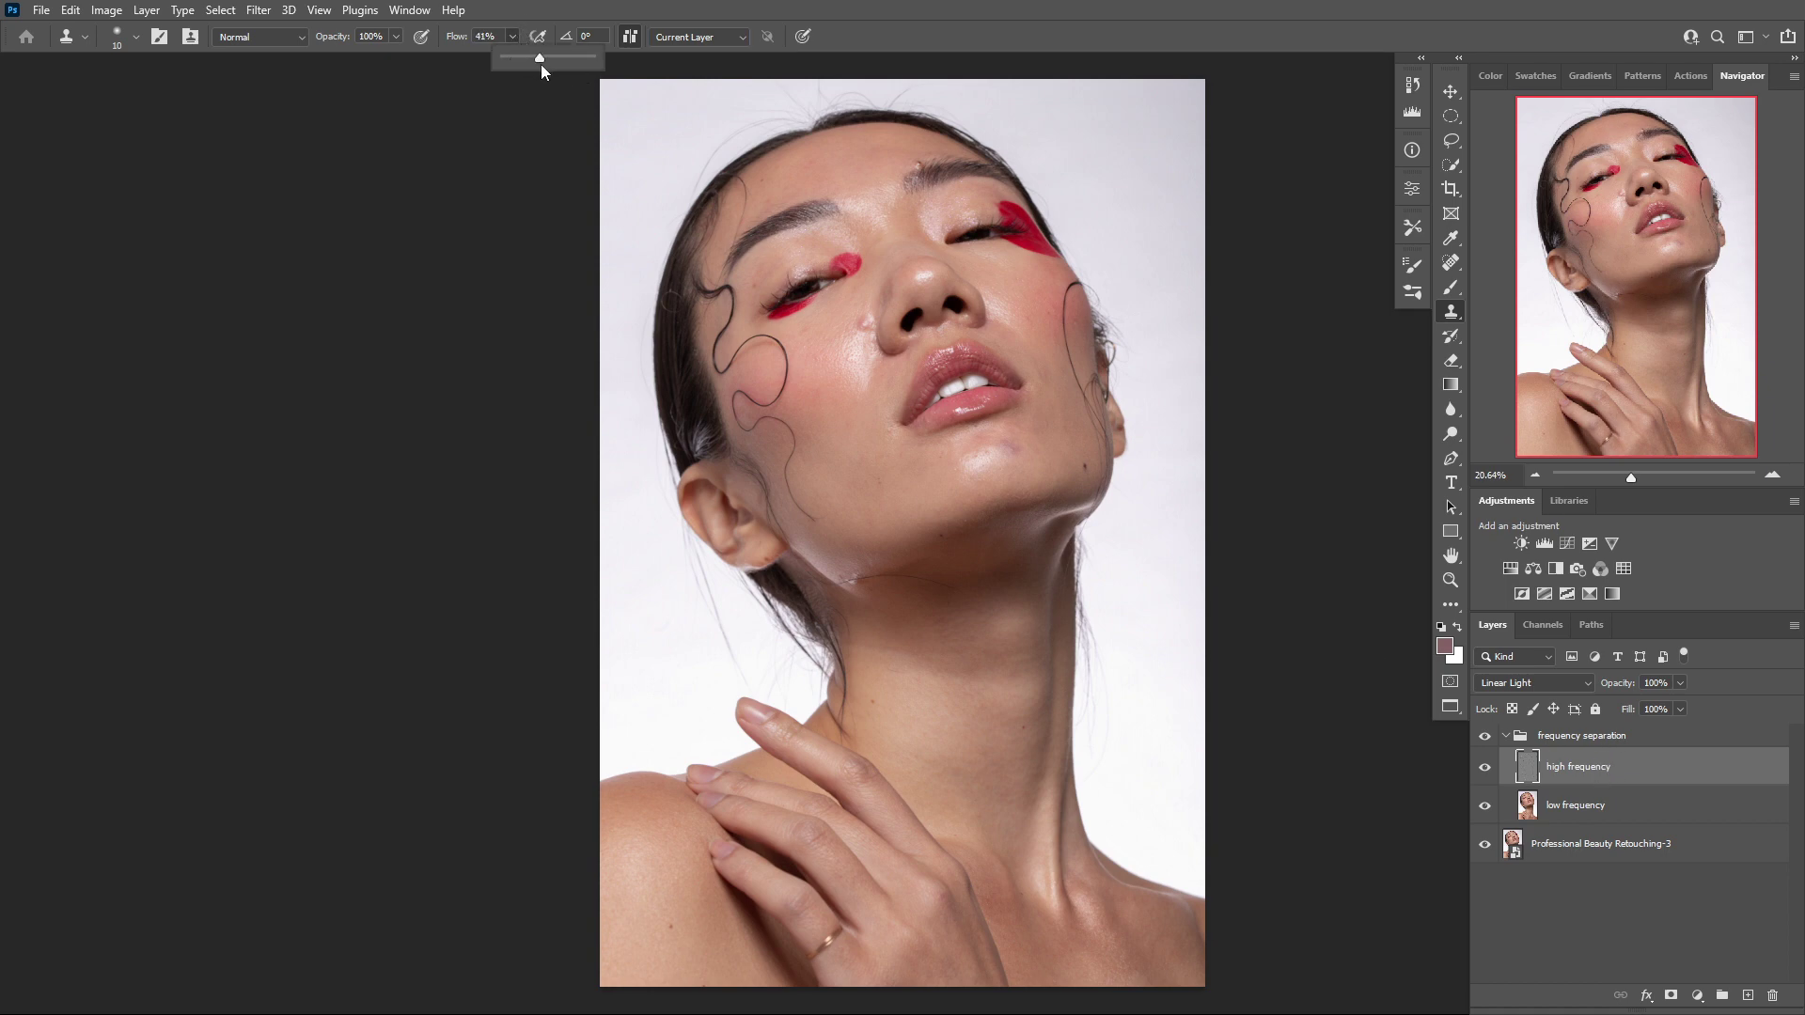
{"action": "left_click_drag", "start_coordinate": [539, 74], "coordinate": [540, 74]}
{"action": "left_click", "coordinate": [1154, 42]}
At 100% zoom, clone out the small mark between her right eyebrow tail and lashes, using a soft 30 px brush with 0% hardness
{"action": "key", "text": "ctrl+plus"}
{"action": "key", "text": "ctrl+plus"}
{"action": "key", "text": "ctrl+plus"}
{"action": "key", "text": "ctrl+plus"}
{"action": "key", "text": "ctrl+plus"}
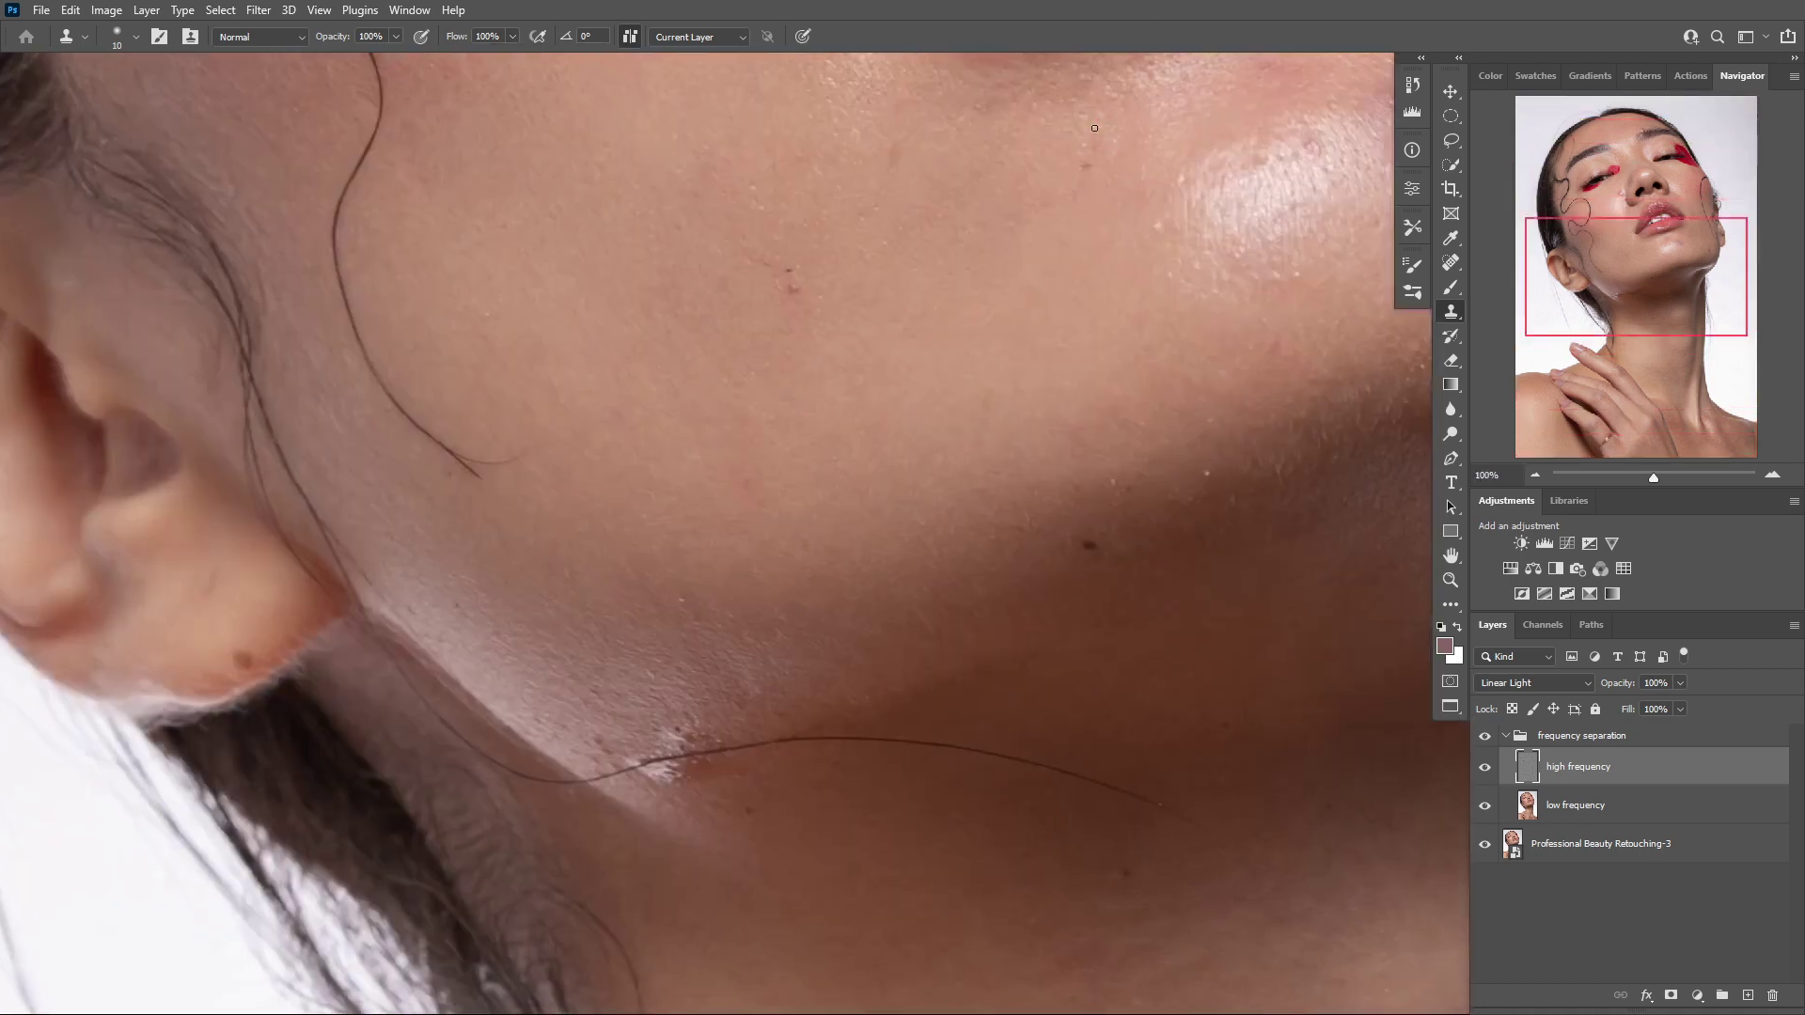
{"action": "left_click_drag", "start_coordinate": [936, 364], "coordinate": [978, 601]}
{"action": "left_click_drag", "start_coordinate": [970, 266], "coordinate": [943, 567]}
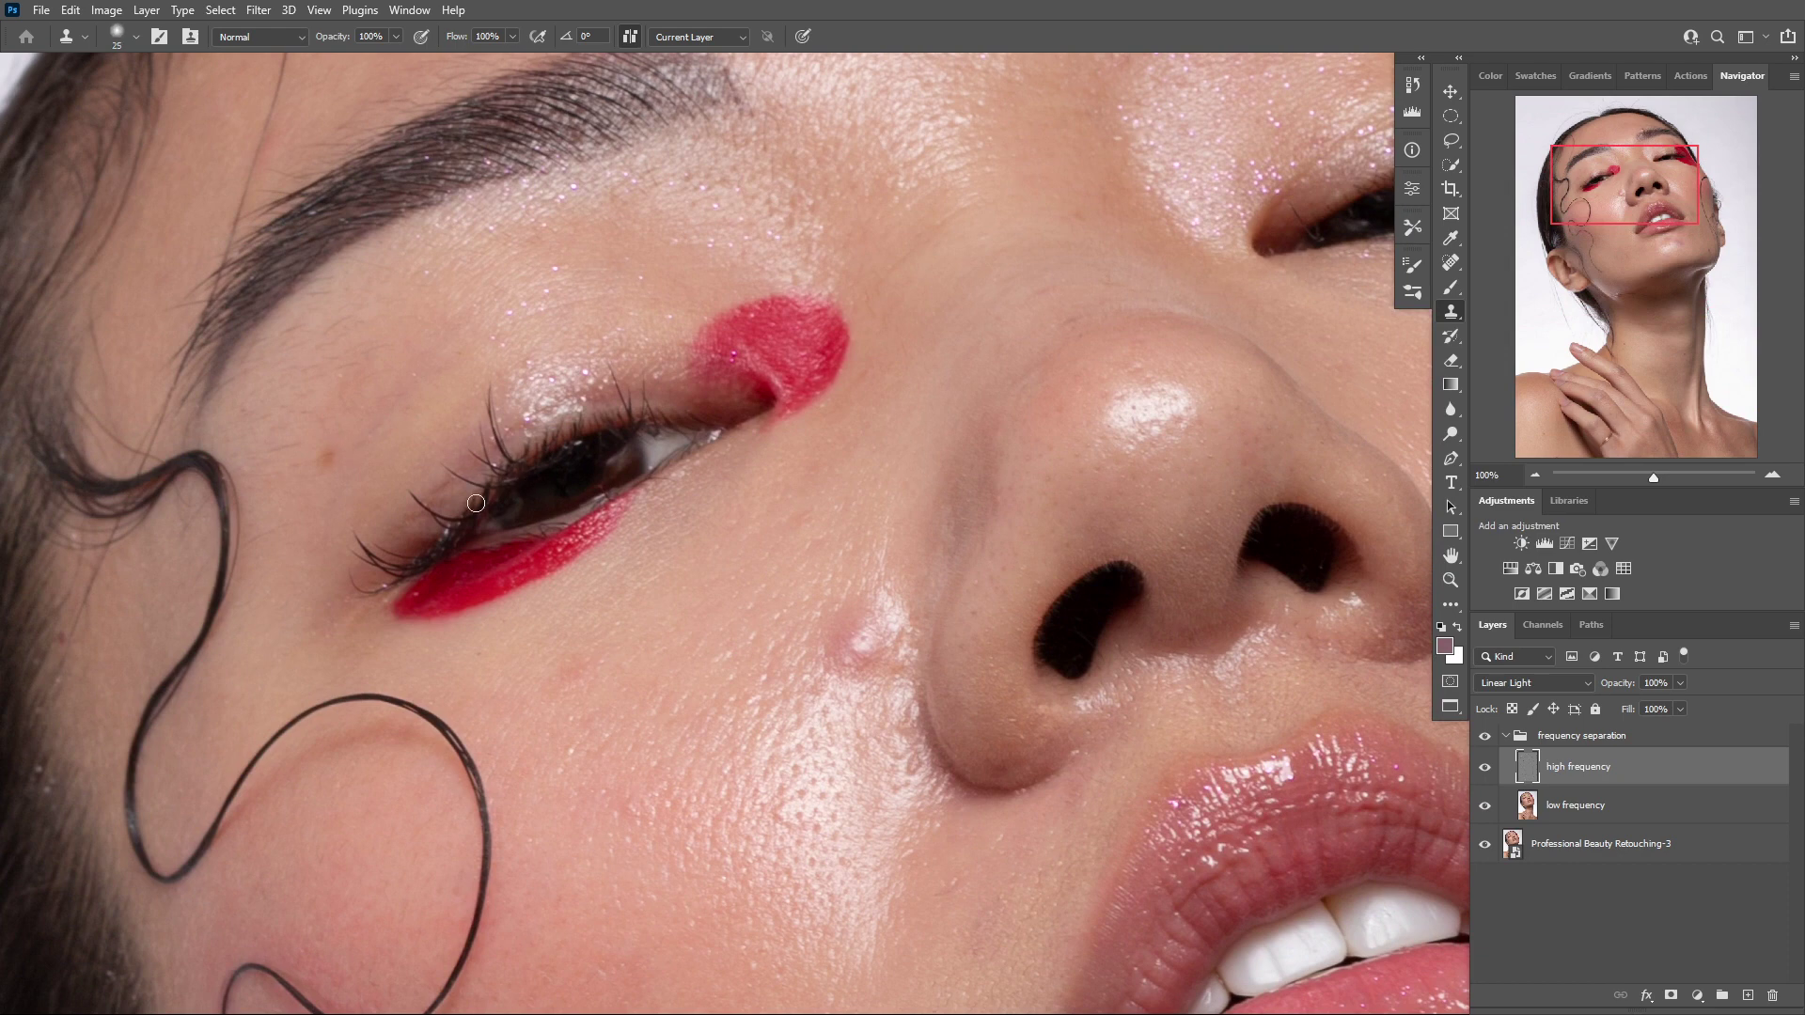
{"action": "left_click", "coordinate": [310, 494], "text": "alt"}
{"action": "left_click", "coordinate": [387, 416], "text": "alt"}
{"action": "left_click_drag", "start_coordinate": [367, 430], "coordinate": [351, 428]}
{"action": "right_click", "coordinate": [385, 442]}
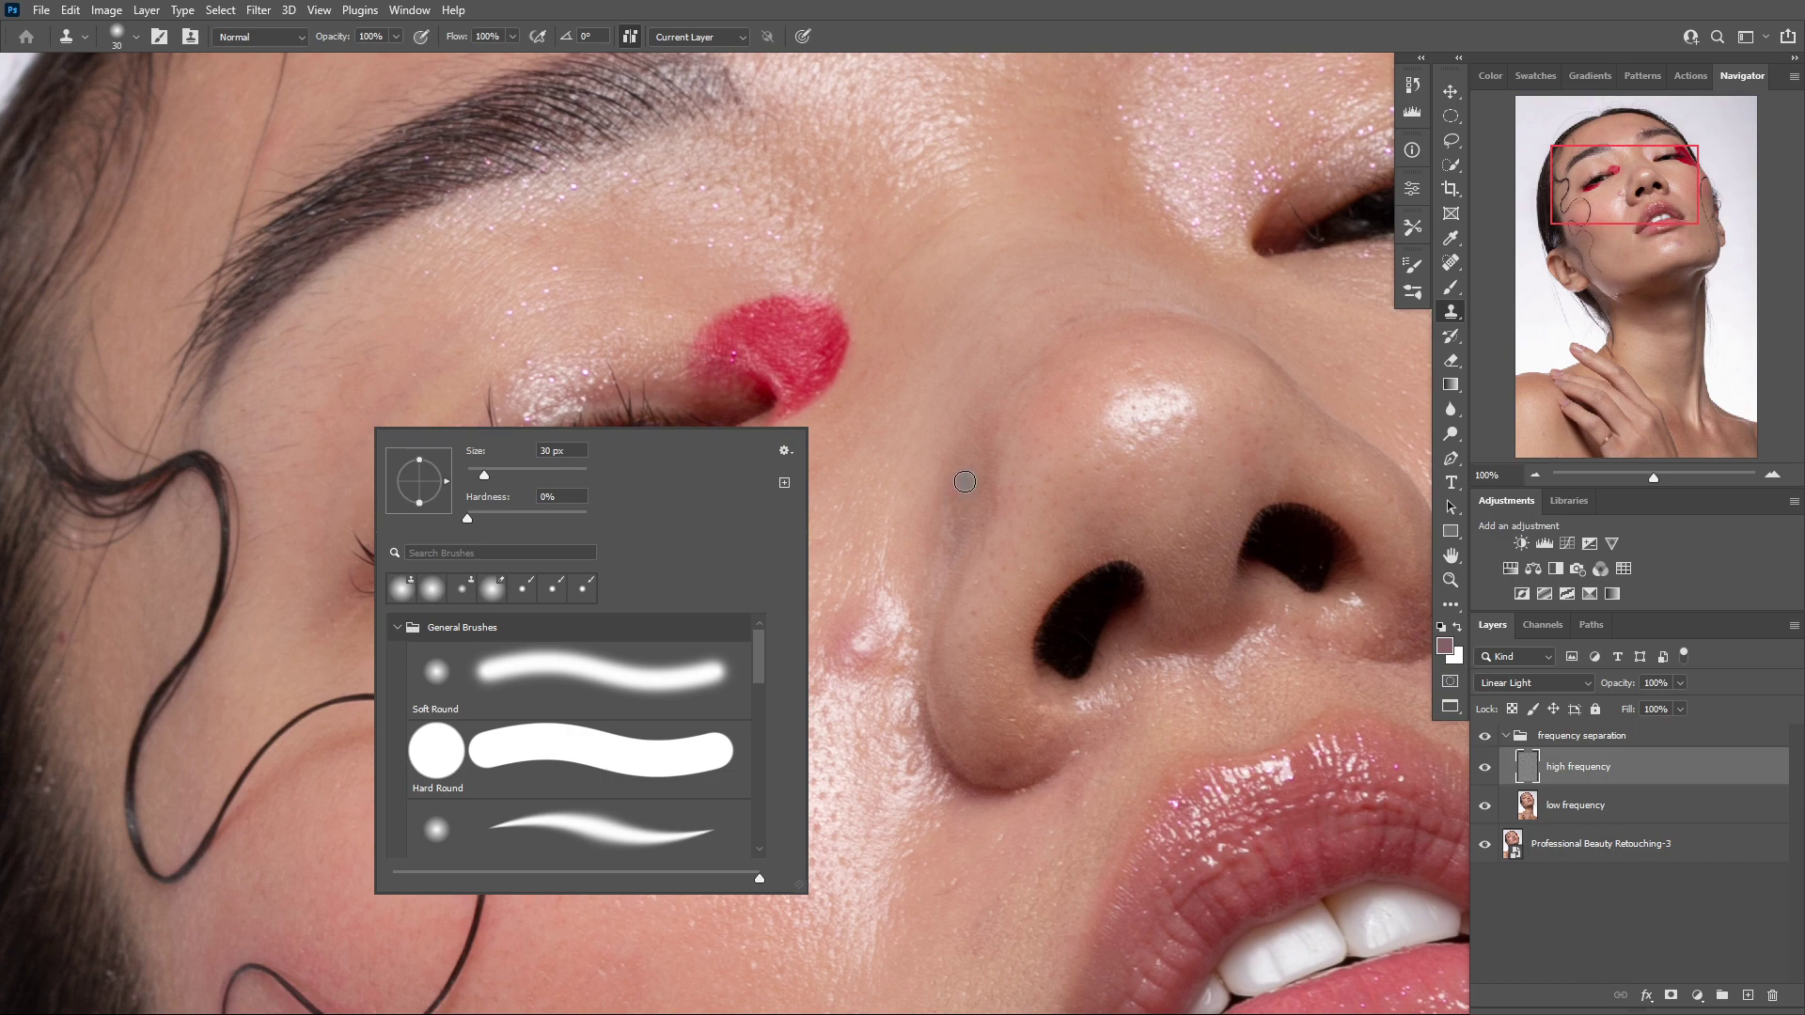
{"action": "left_click", "coordinate": [910, 466], "text": "alt"}
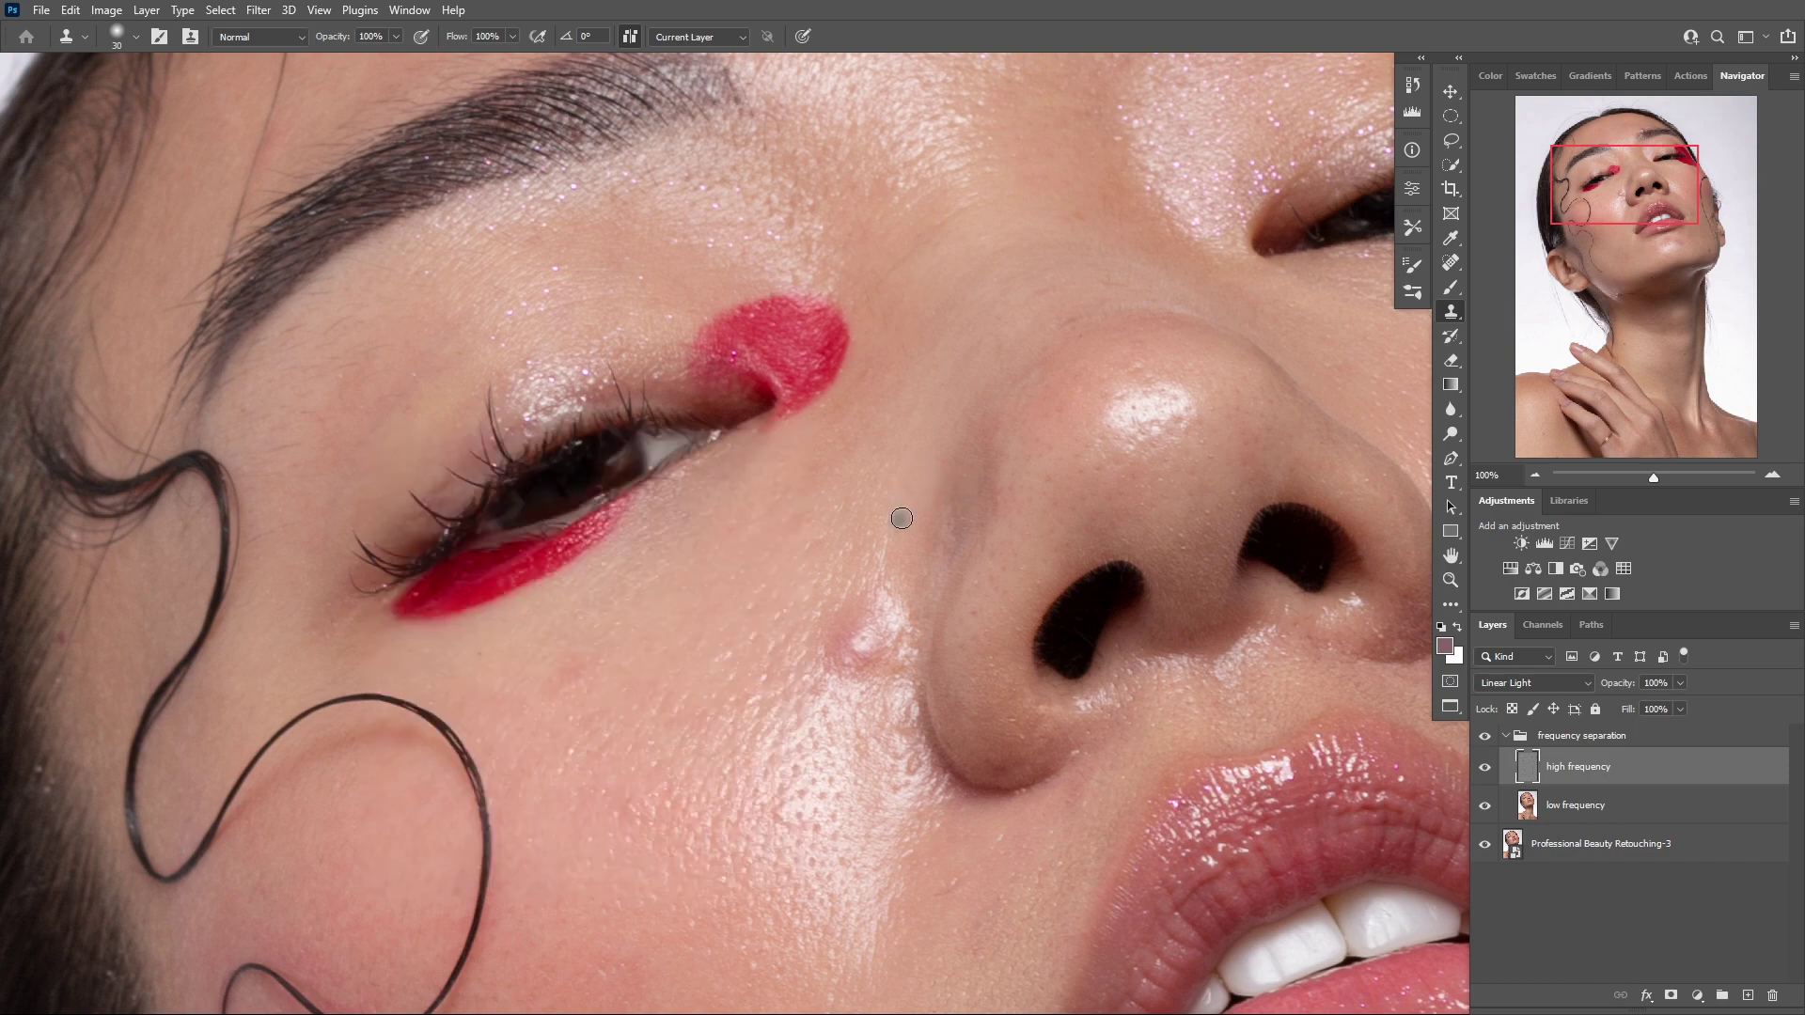
Clone clean skin texture over the rough, bumpy patch beside the right corner of her mouth
{"action": "left_click_drag", "start_coordinate": [767, 561], "coordinate": [900, 325]}
{"action": "left_click_drag", "start_coordinate": [776, 650], "coordinate": [828, 465]}
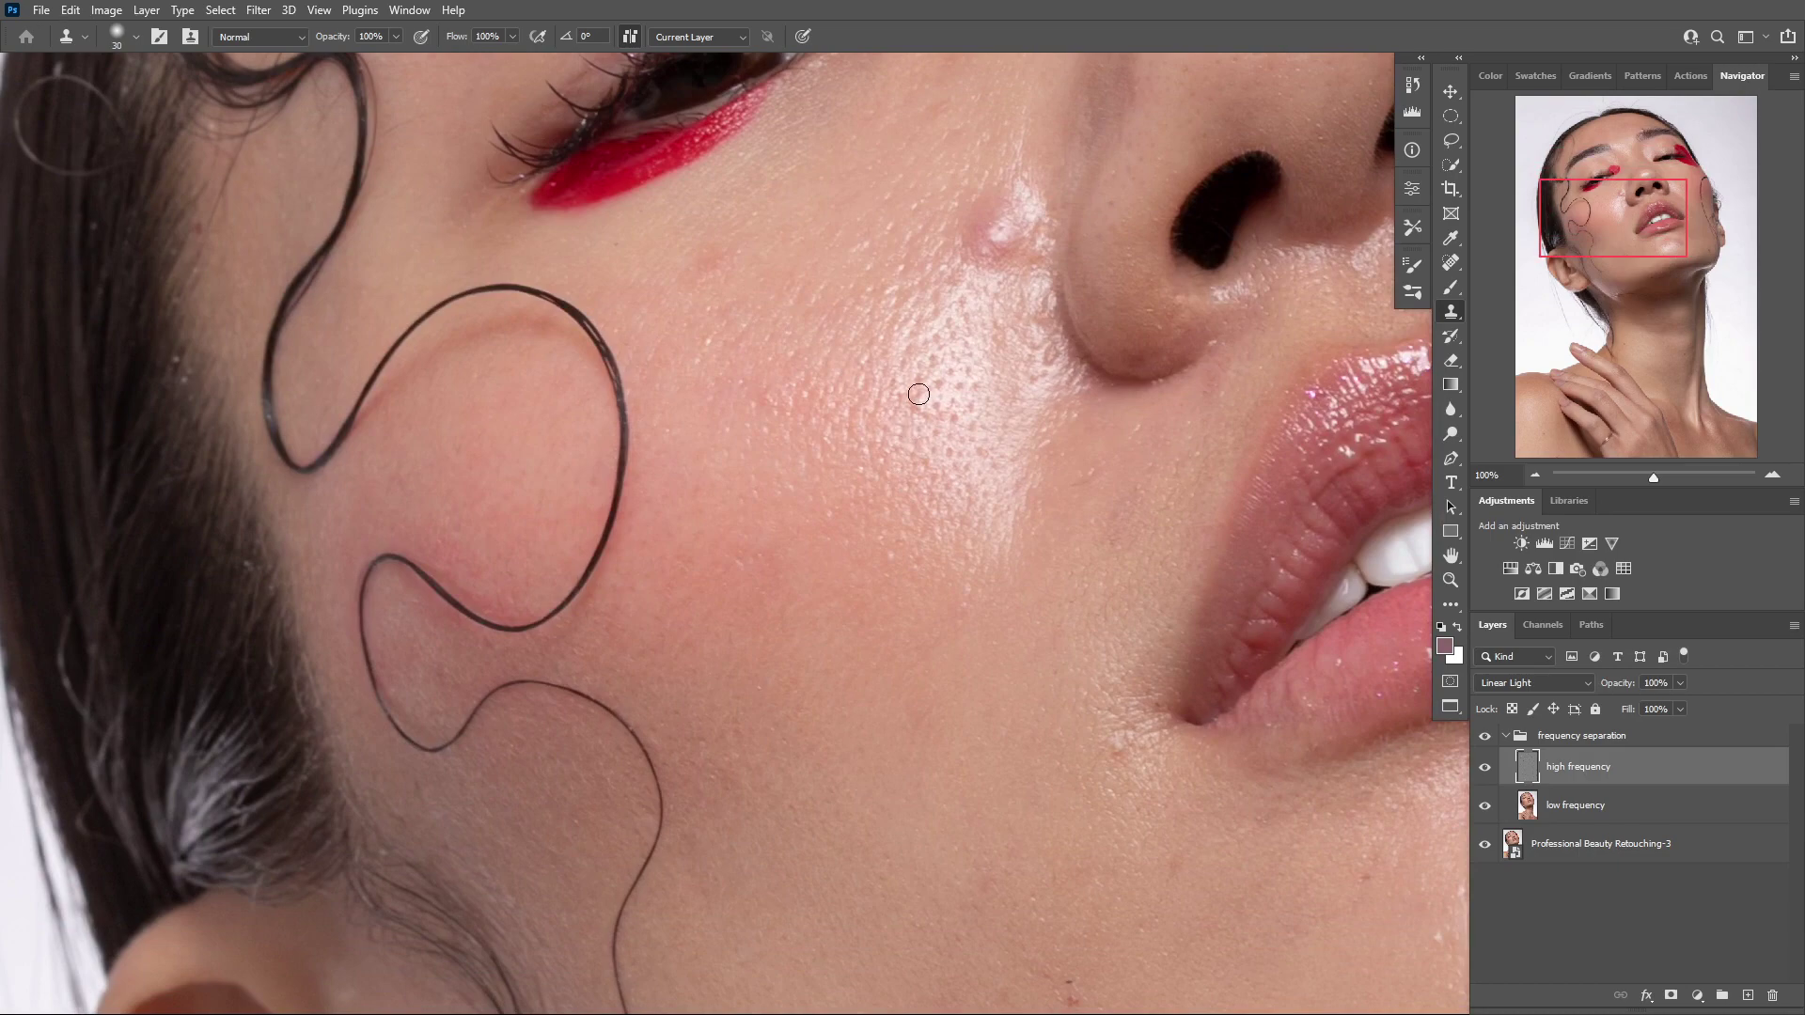
{"action": "left_click", "coordinate": [944, 442]}
{"action": "mouse_move", "coordinate": [1255, 777]}
{"action": "left_mouse_down"}
{"action": "mouse_move", "coordinate": [821, 812]}
{"action": "mouse_move", "coordinate": [750, 579]}
{"action": "mouse_move", "coordinate": [862, 403]}
{"action": "left_mouse_up"}
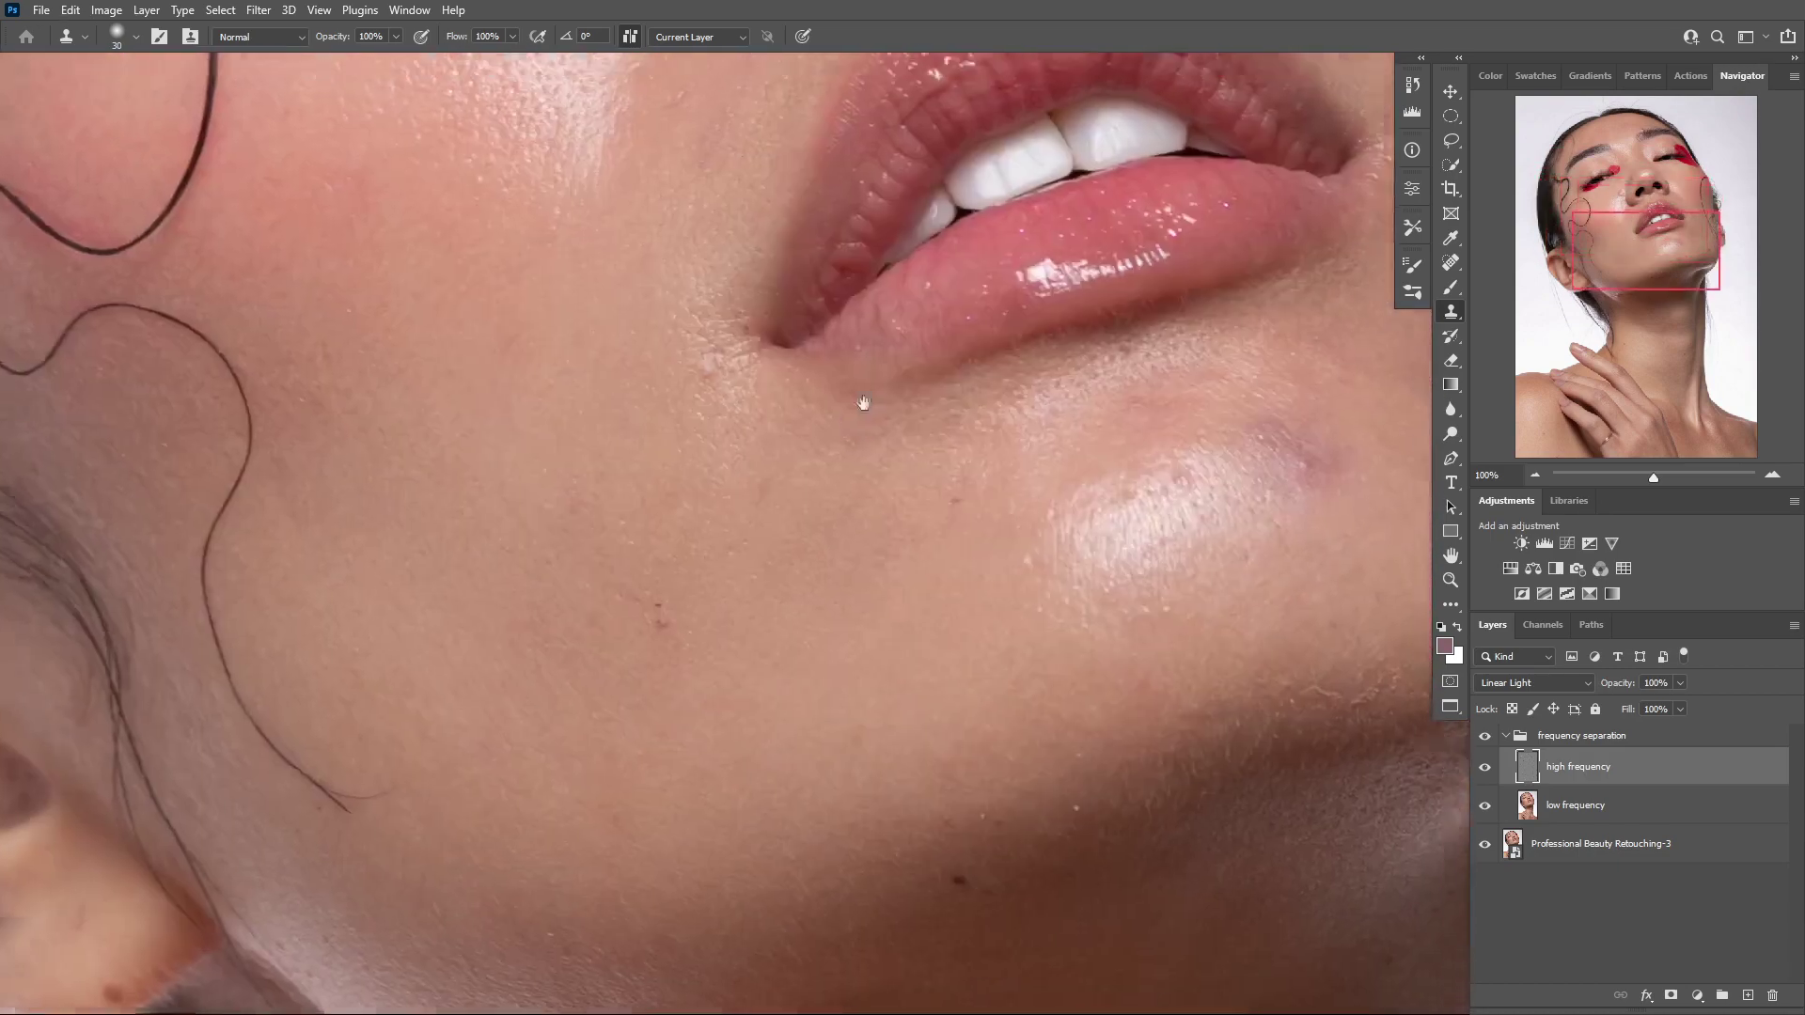
{"action": "left_click_drag", "start_coordinate": [814, 329], "coordinate": [794, 407]}
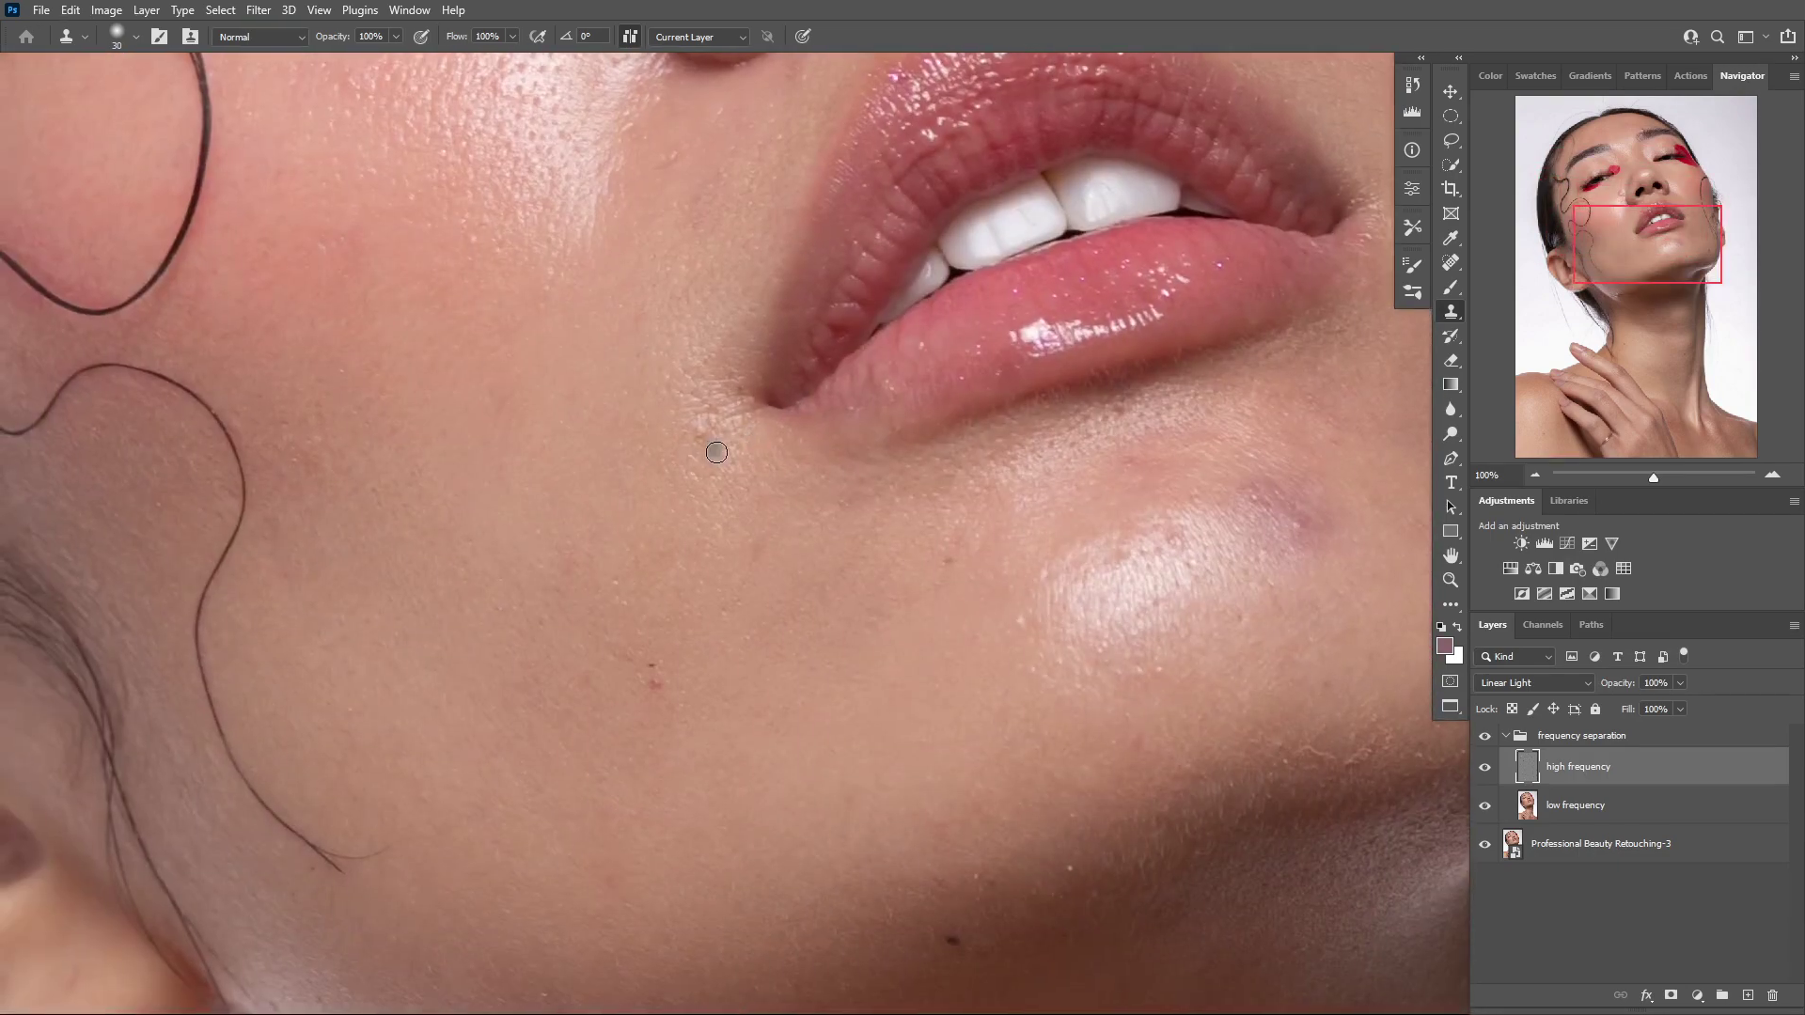
{"action": "left_click", "coordinate": [717, 465], "text": "alt"}
{"action": "left_click", "coordinate": [698, 431]}
{"action": "left_click", "coordinate": [732, 447], "text": "alt"}
{"action": "left_click", "coordinate": [711, 415]}
{"action": "left_click", "coordinate": [722, 471], "text": "alt"}
{"action": "left_click", "coordinate": [712, 416]}
{"action": "left_click_drag", "start_coordinate": [712, 417], "coordinate": [731, 432]}
{"action": "left_click", "coordinate": [668, 423], "text": "alt"}
Clone out the small blemishes on the chin and the dark and bright spots beneath the jawline
{"action": "left_click_drag", "start_coordinate": [893, 743], "coordinate": [798, 463]}
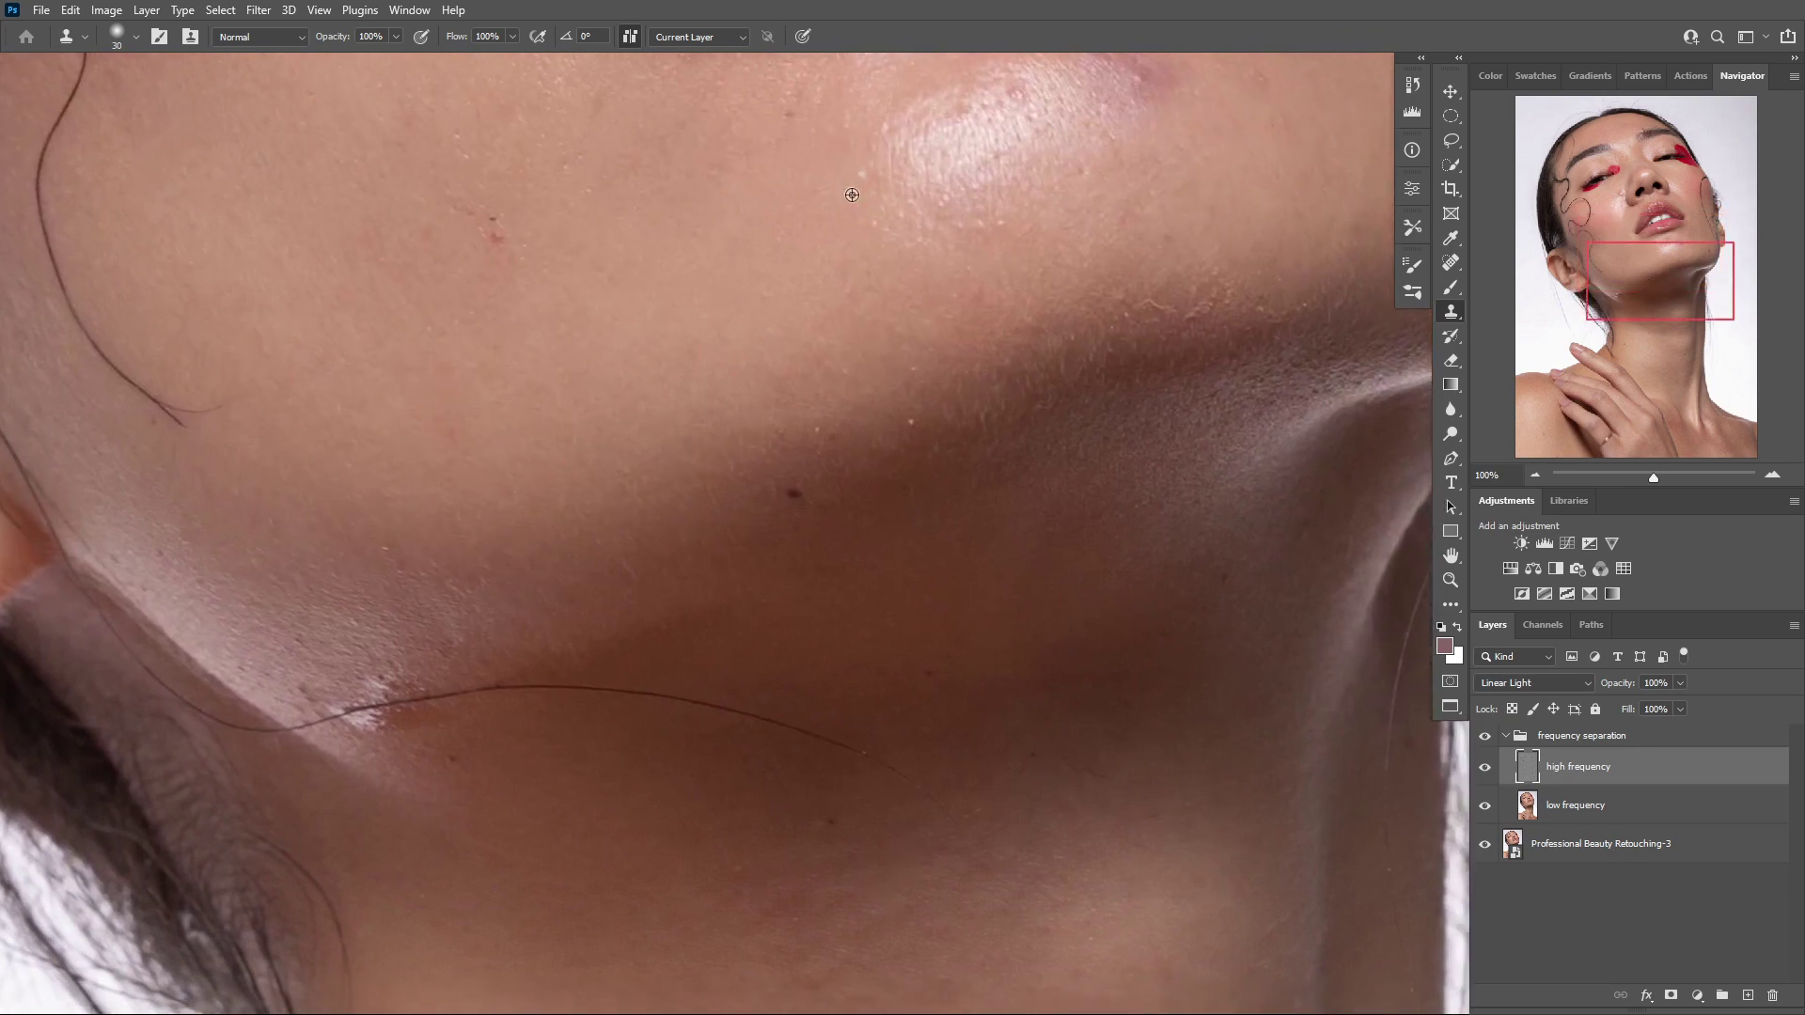
{"action": "left_click", "coordinate": [854, 248], "text": "alt"}
{"action": "left_click", "coordinate": [878, 226]}
{"action": "mouse_move", "coordinate": [885, 412]}
{"action": "left_mouse_down"}
{"action": "mouse_move", "coordinate": [827, 352]}
{"action": "mouse_move", "coordinate": [807, 239]}
{"action": "mouse_move", "coordinate": [834, 251]}
{"action": "left_mouse_up"}
{"action": "left_click", "coordinate": [854, 242], "text": "alt"}
{"action": "left_click", "coordinate": [851, 338]}
{"action": "mouse_move", "coordinate": [694, 350]}
{"action": "left_mouse_down"}
{"action": "mouse_move", "coordinate": [842, 344]}
{"action": "mouse_move", "coordinate": [604, 378]}
{"action": "mouse_move", "coordinate": [793, 253]}
{"action": "left_mouse_up"}
{"action": "left_click", "coordinate": [848, 335], "text": "alt"}
{"action": "left_click", "coordinate": [865, 319]}
{"action": "left_click", "coordinate": [819, 339], "text": "alt"}
{"action": "left_click", "coordinate": [583, 402], "text": "alt"}
{"action": "left_click", "coordinate": [609, 365]}
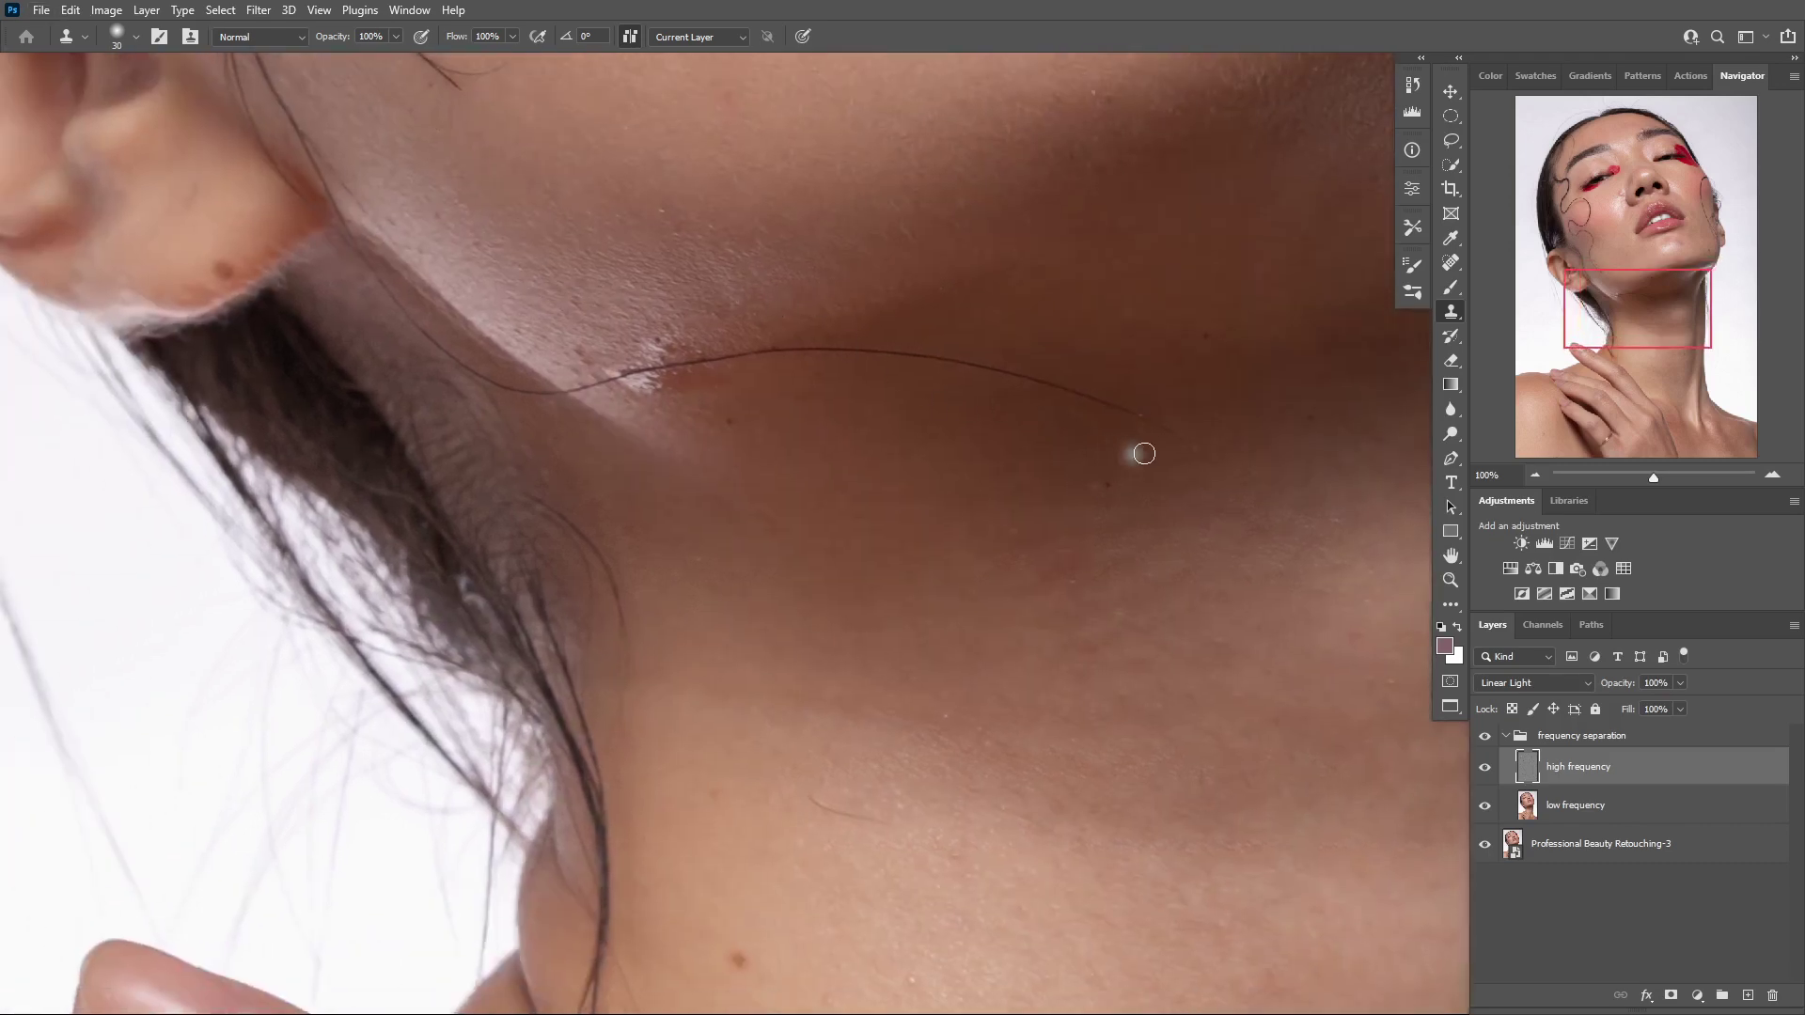
Clone out the tiny dark spot on the neck just below the end of the long stray hair
{"action": "left_click", "coordinate": [1121, 473], "text": "alt"}
{"action": "left_click", "coordinate": [1107, 482]}
{"action": "left_click", "coordinate": [1130, 475], "text": "alt"}
{"action": "left_click_drag", "start_coordinate": [1092, 483], "coordinate": [1114, 485]}
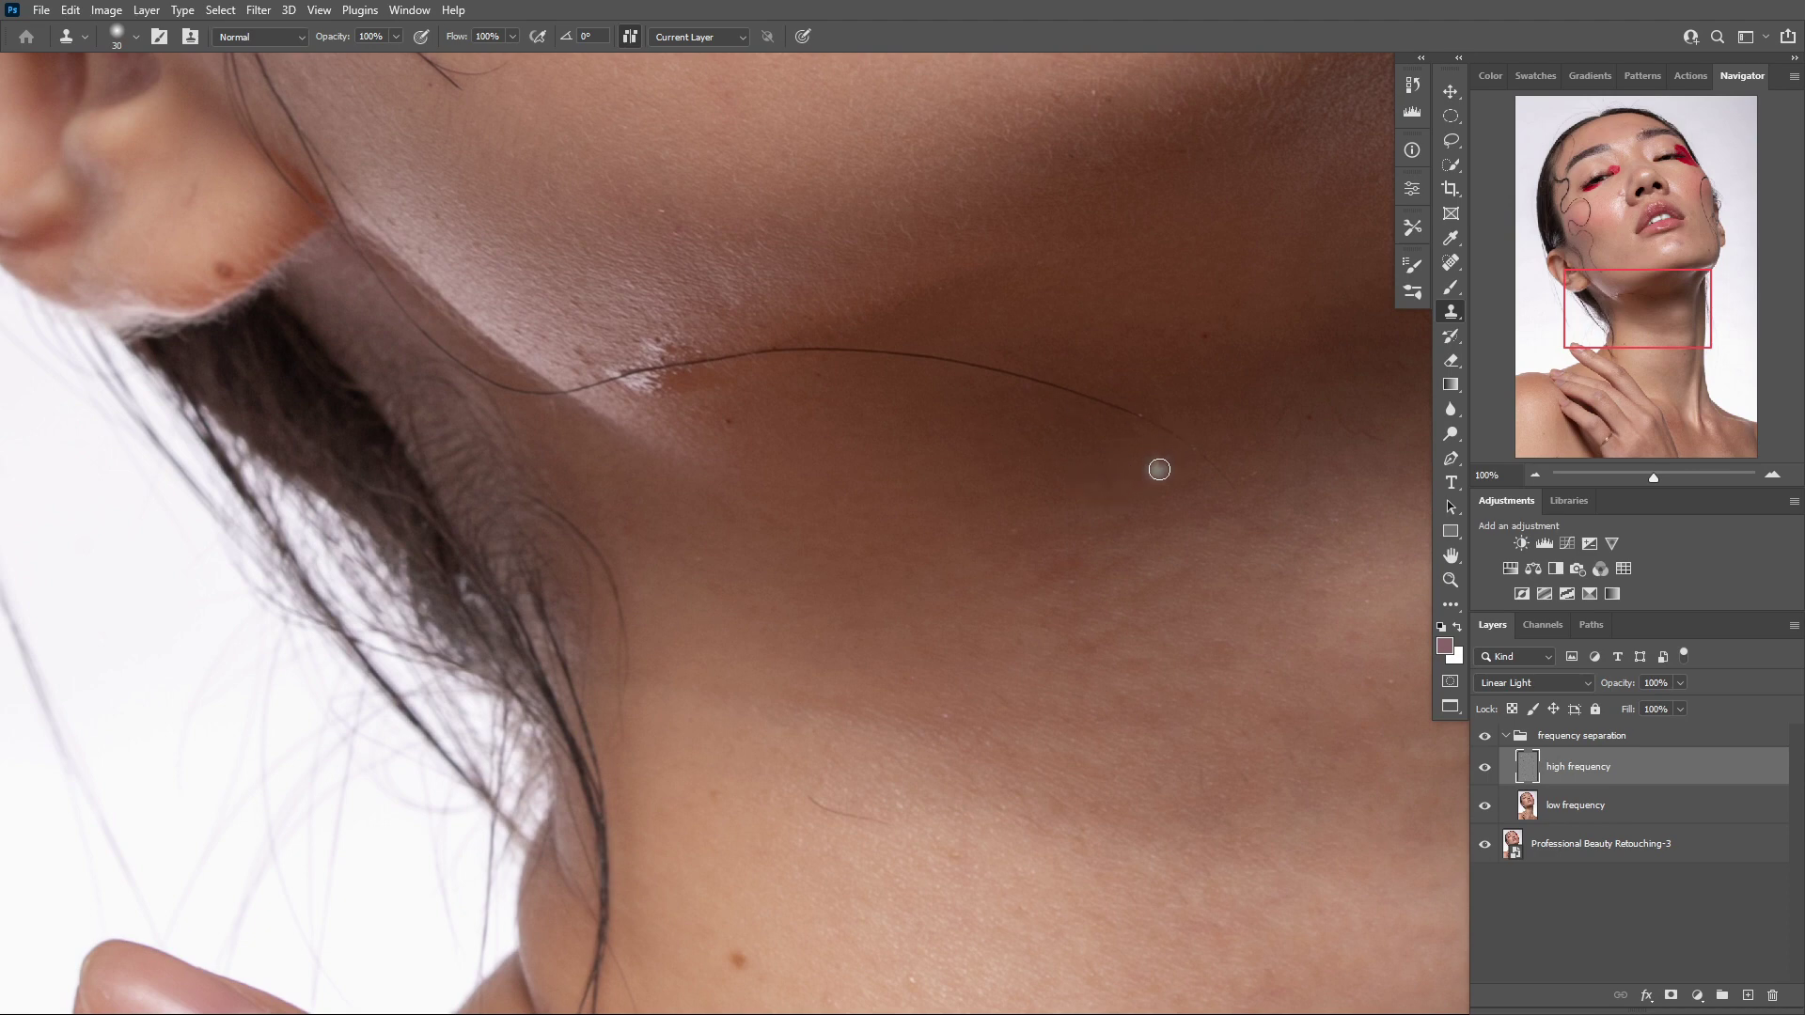
Clone out the outer length of the stray hair across the neck, from its loose end towards the jaw's bright patch
{"action": "left_click", "coordinate": [1230, 489], "text": "alt"}
{"action": "left_click", "coordinate": [1207, 462]}
{"action": "mouse_move", "coordinate": [1099, 399]}
{"action": "left_mouse_down"}
{"action": "mouse_move", "coordinate": [944, 358]}
{"action": "mouse_move", "coordinate": [748, 350]}
{"action": "left_mouse_up"}
{"action": "mouse_move", "coordinate": [824, 341]}
{"action": "left_mouse_down"}
{"action": "mouse_move", "coordinate": [782, 346]}
{"action": "mouse_move", "coordinate": [876, 335]}
{"action": "left_mouse_up"}
{"action": "left_click", "coordinate": [810, 315], "text": "alt"}
{"action": "left_click", "coordinate": [714, 337], "text": "alt"}
{"action": "left_click_drag", "start_coordinate": [744, 357], "coordinate": [742, 358]}
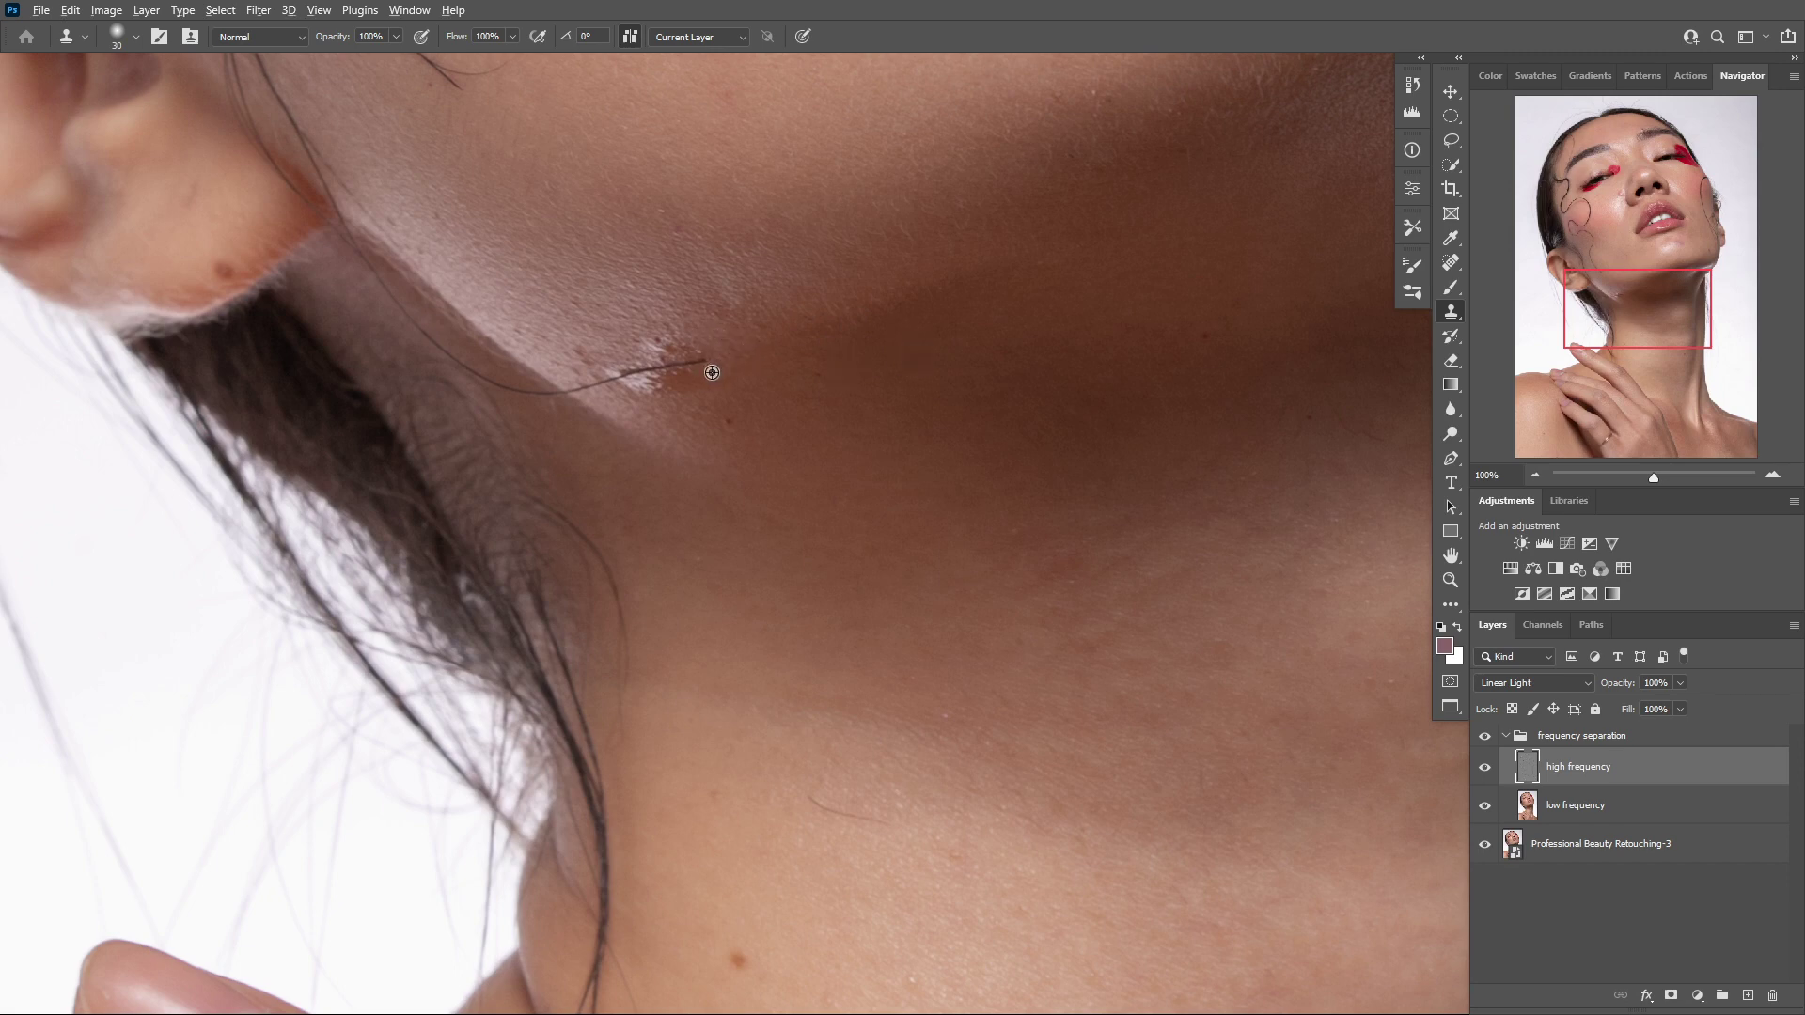
Clone out the remaining stray hair across the bright patch and jaw edge towards the earlobe, undoing one bad stroke
{"action": "left_click", "coordinate": [721, 372], "text": "alt"}
{"action": "left_click", "coordinate": [702, 375], "text": "alt"}
{"action": "mouse_move", "coordinate": [704, 364]}
{"action": "left_mouse_down"}
{"action": "mouse_move", "coordinate": [639, 374]}
{"action": "mouse_move", "coordinate": [703, 361]}
{"action": "mouse_move", "coordinate": [572, 387]}
{"action": "left_mouse_up"}
{"action": "left_click", "coordinate": [592, 397], "text": "alt"}
{"action": "left_click", "coordinate": [563, 342], "text": "alt"}
{"action": "mouse_move", "coordinate": [579, 403]}
{"action": "left_mouse_down"}
{"action": "mouse_move", "coordinate": [529, 390]}
{"action": "mouse_move", "coordinate": [560, 406]}
{"action": "mouse_move", "coordinate": [541, 400]}
{"action": "mouse_move", "coordinate": [551, 421]}
{"action": "mouse_move", "coordinate": [552, 395]}
{"action": "mouse_move", "coordinate": [497, 386]}
{"action": "mouse_move", "coordinate": [537, 414]}
{"action": "left_mouse_up"}
{"action": "key", "text": "ctrl+z"}
{"action": "left_click", "coordinate": [525, 411], "text": "alt"}
{"action": "left_click", "coordinate": [474, 355], "text": "alt"}
{"action": "mouse_move", "coordinate": [464, 364]}
{"action": "left_mouse_down"}
{"action": "mouse_move", "coordinate": [531, 428]}
{"action": "mouse_move", "coordinate": [489, 383]}
{"action": "left_mouse_up"}
{"action": "left_click", "coordinate": [510, 387], "text": "alt"}
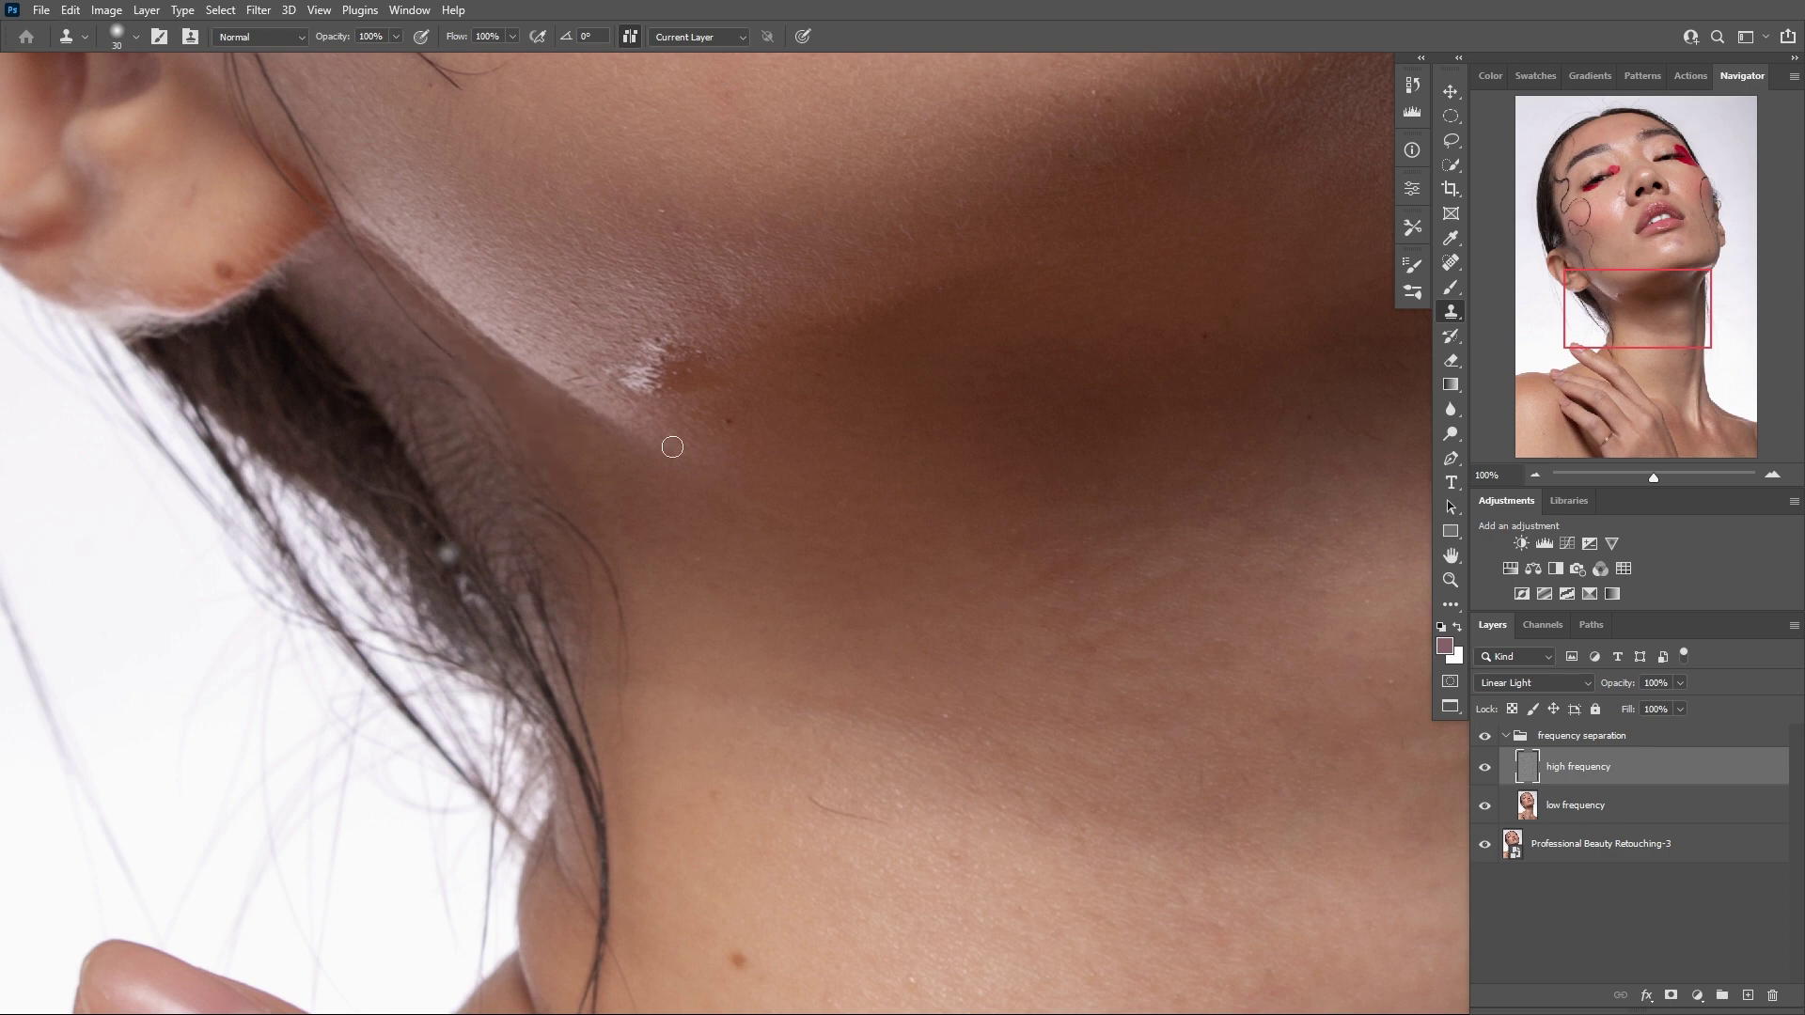
With the Spot Healing Brush, heal the stray hair below the earlobe and the fine wisp at the cheek curl's tip
{"action": "left_click", "coordinate": [1455, 264]}
{"action": "right_click", "coordinate": [1455, 266]}
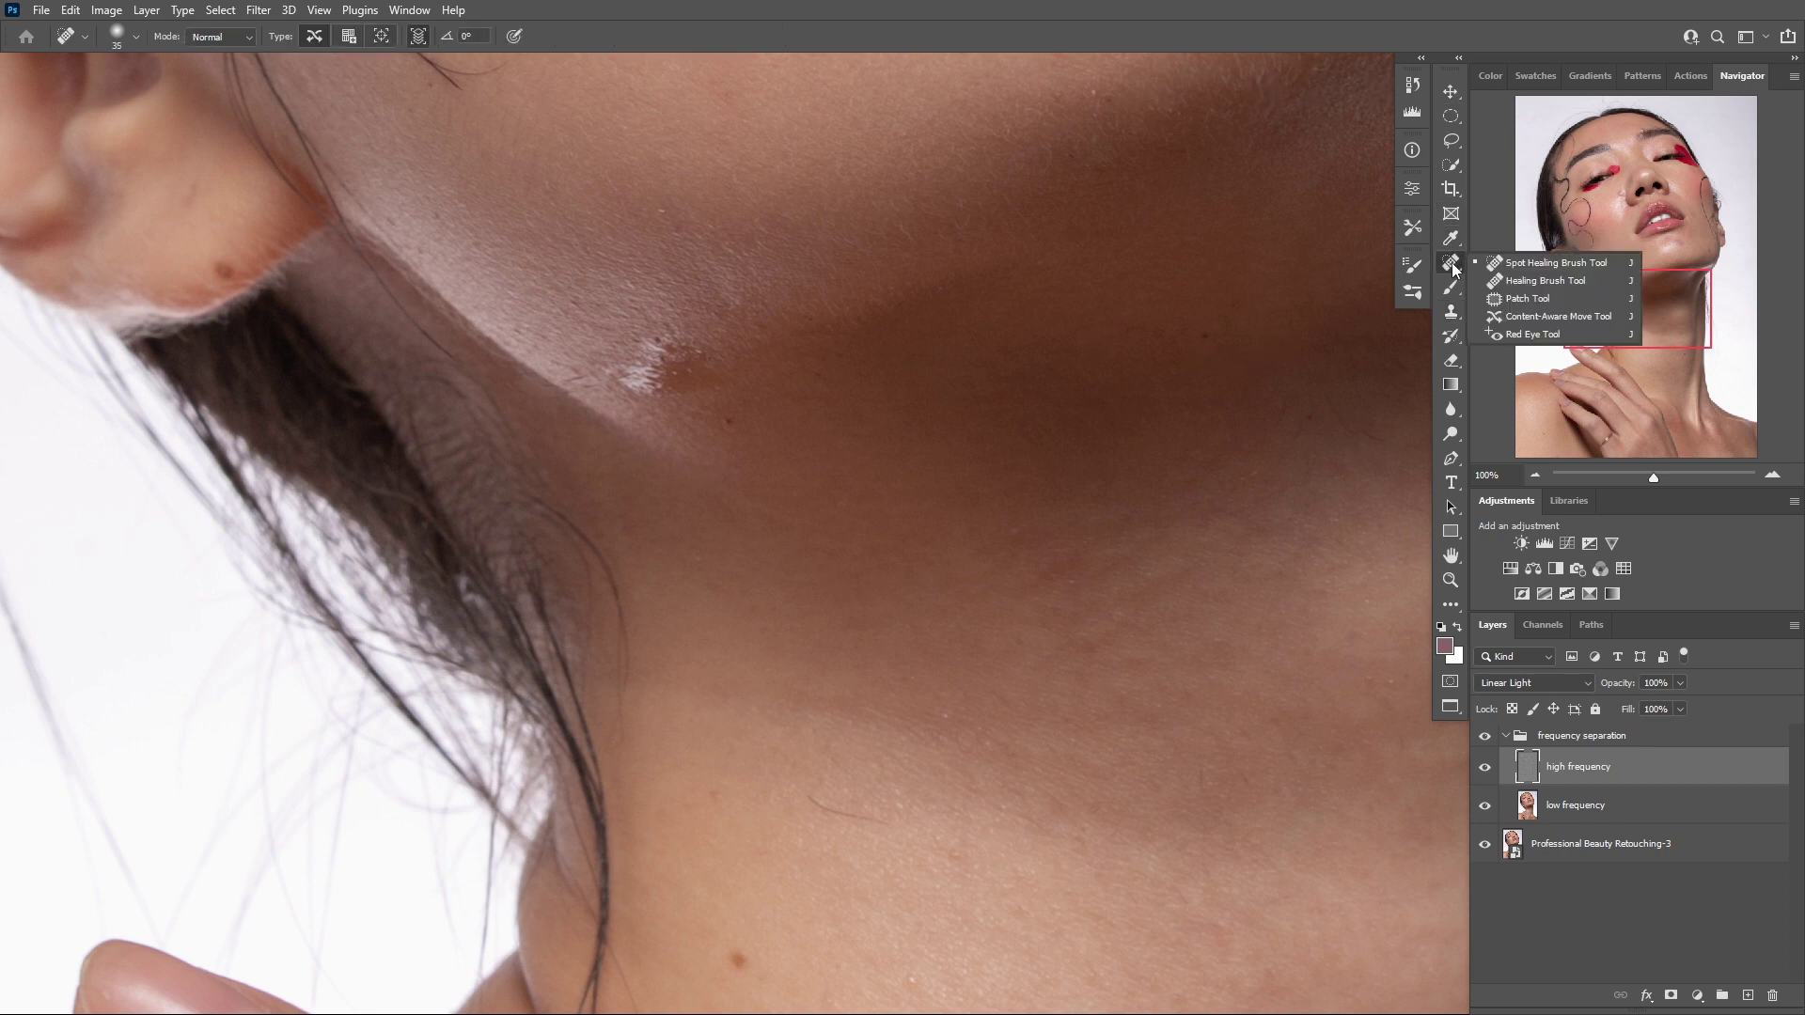
{"action": "left_click", "coordinate": [1450, 261]}
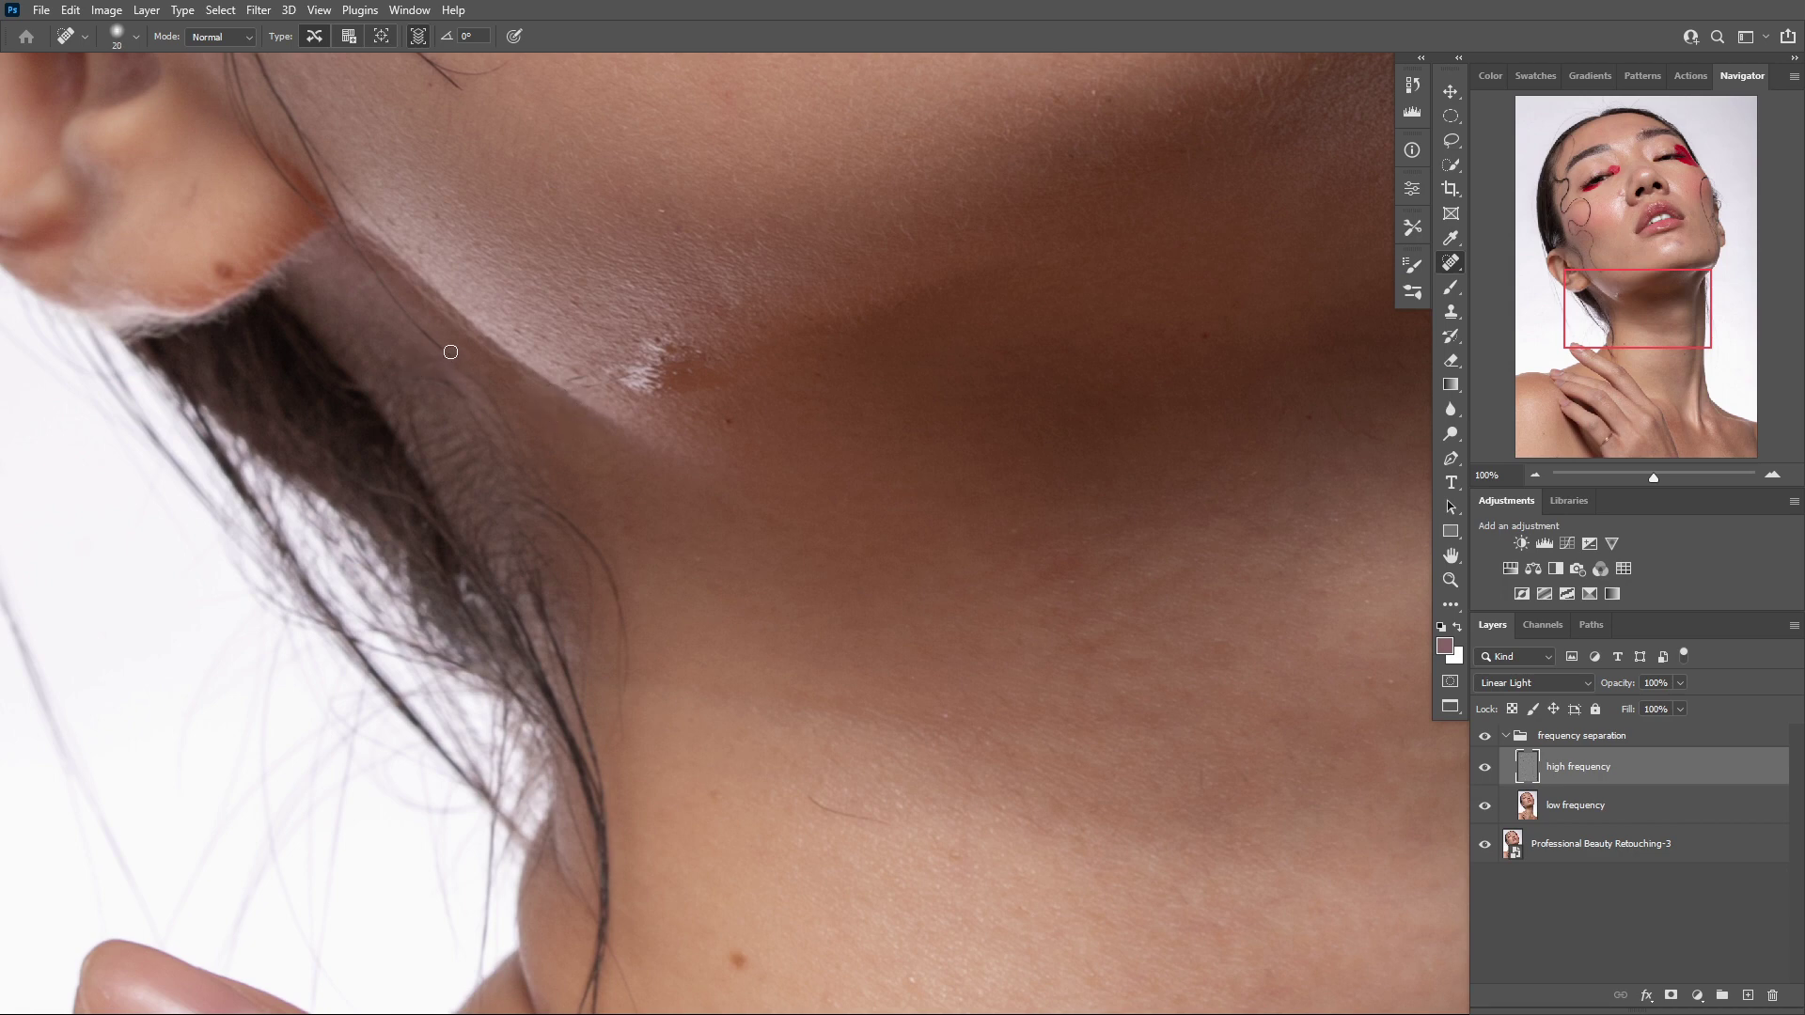
{"action": "left_click_drag", "start_coordinate": [437, 345], "coordinate": [373, 283]}
{"action": "key", "text": "ctrl+z"}
{"action": "mouse_move", "coordinate": [430, 338]}
{"action": "left_mouse_down"}
{"action": "mouse_move", "coordinate": [354, 248]}
{"action": "mouse_move", "coordinate": [455, 364]}
{"action": "mouse_move", "coordinate": [462, 343]}
{"action": "mouse_move", "coordinate": [503, 418]}
{"action": "mouse_move", "coordinate": [411, 310]}
{"action": "mouse_move", "coordinate": [410, 391]}
{"action": "left_mouse_up"}
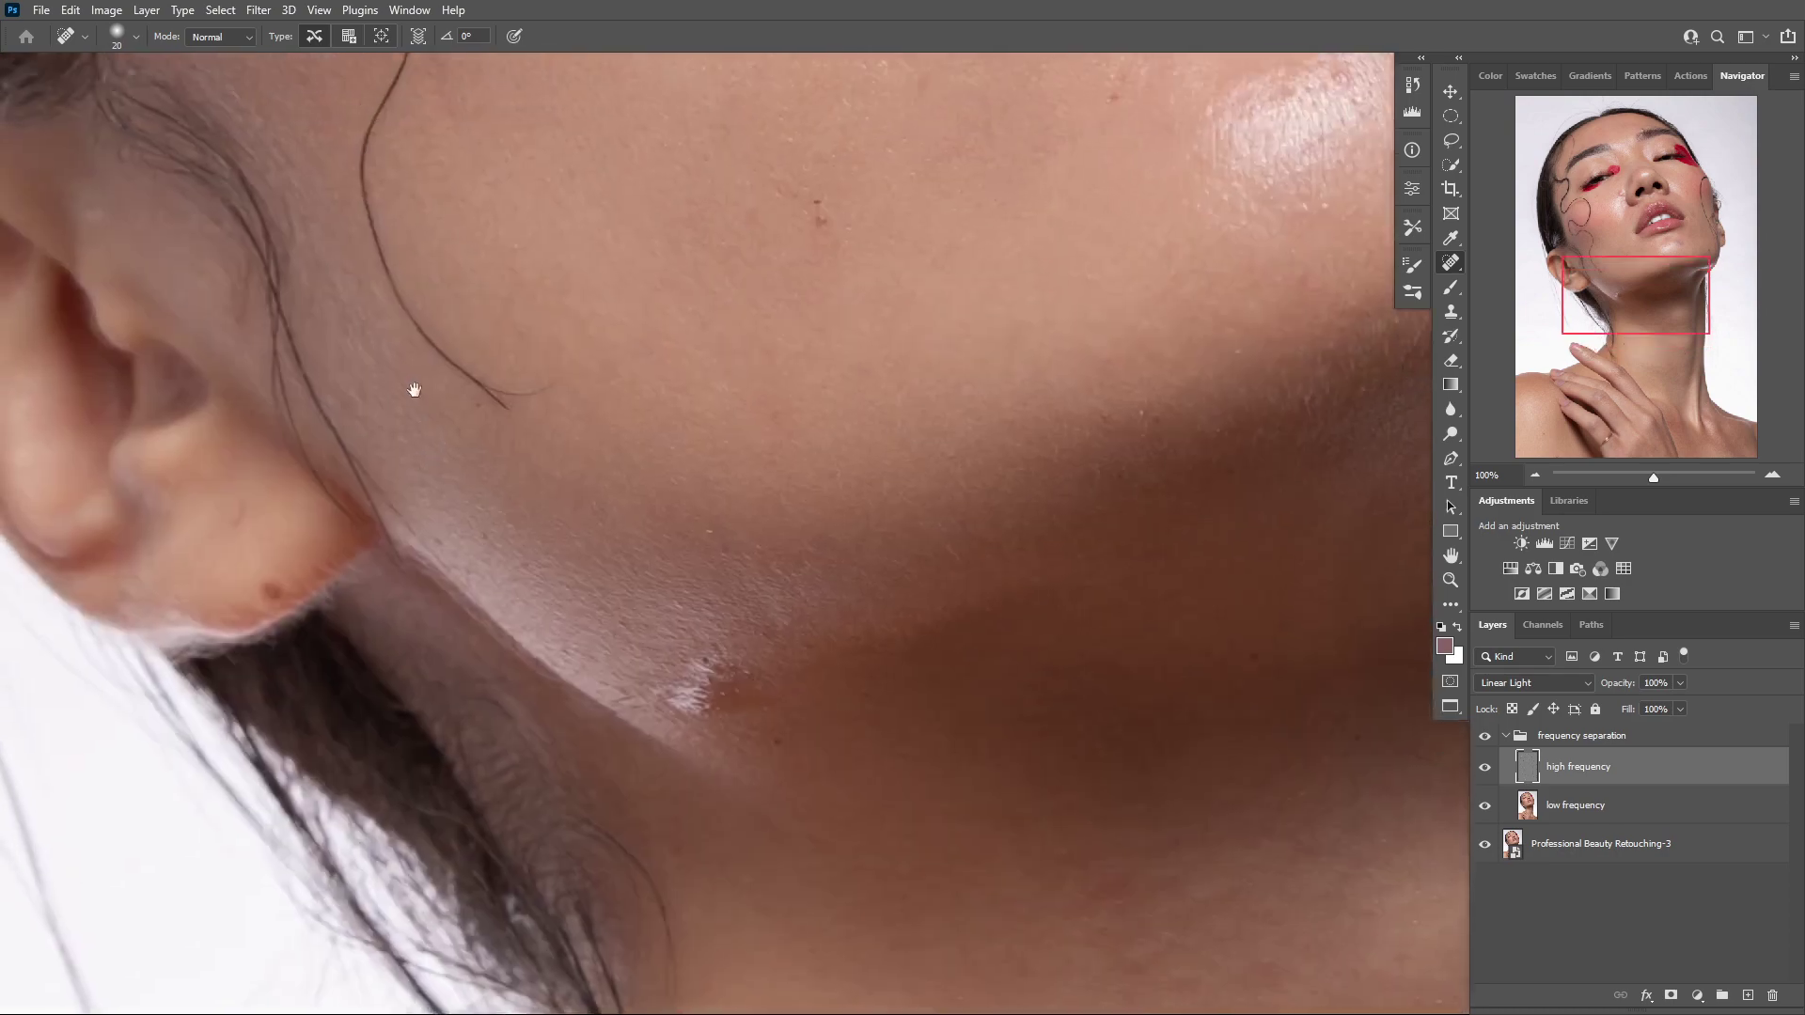
{"action": "left_click_drag", "start_coordinate": [527, 271], "coordinate": [521, 446]}
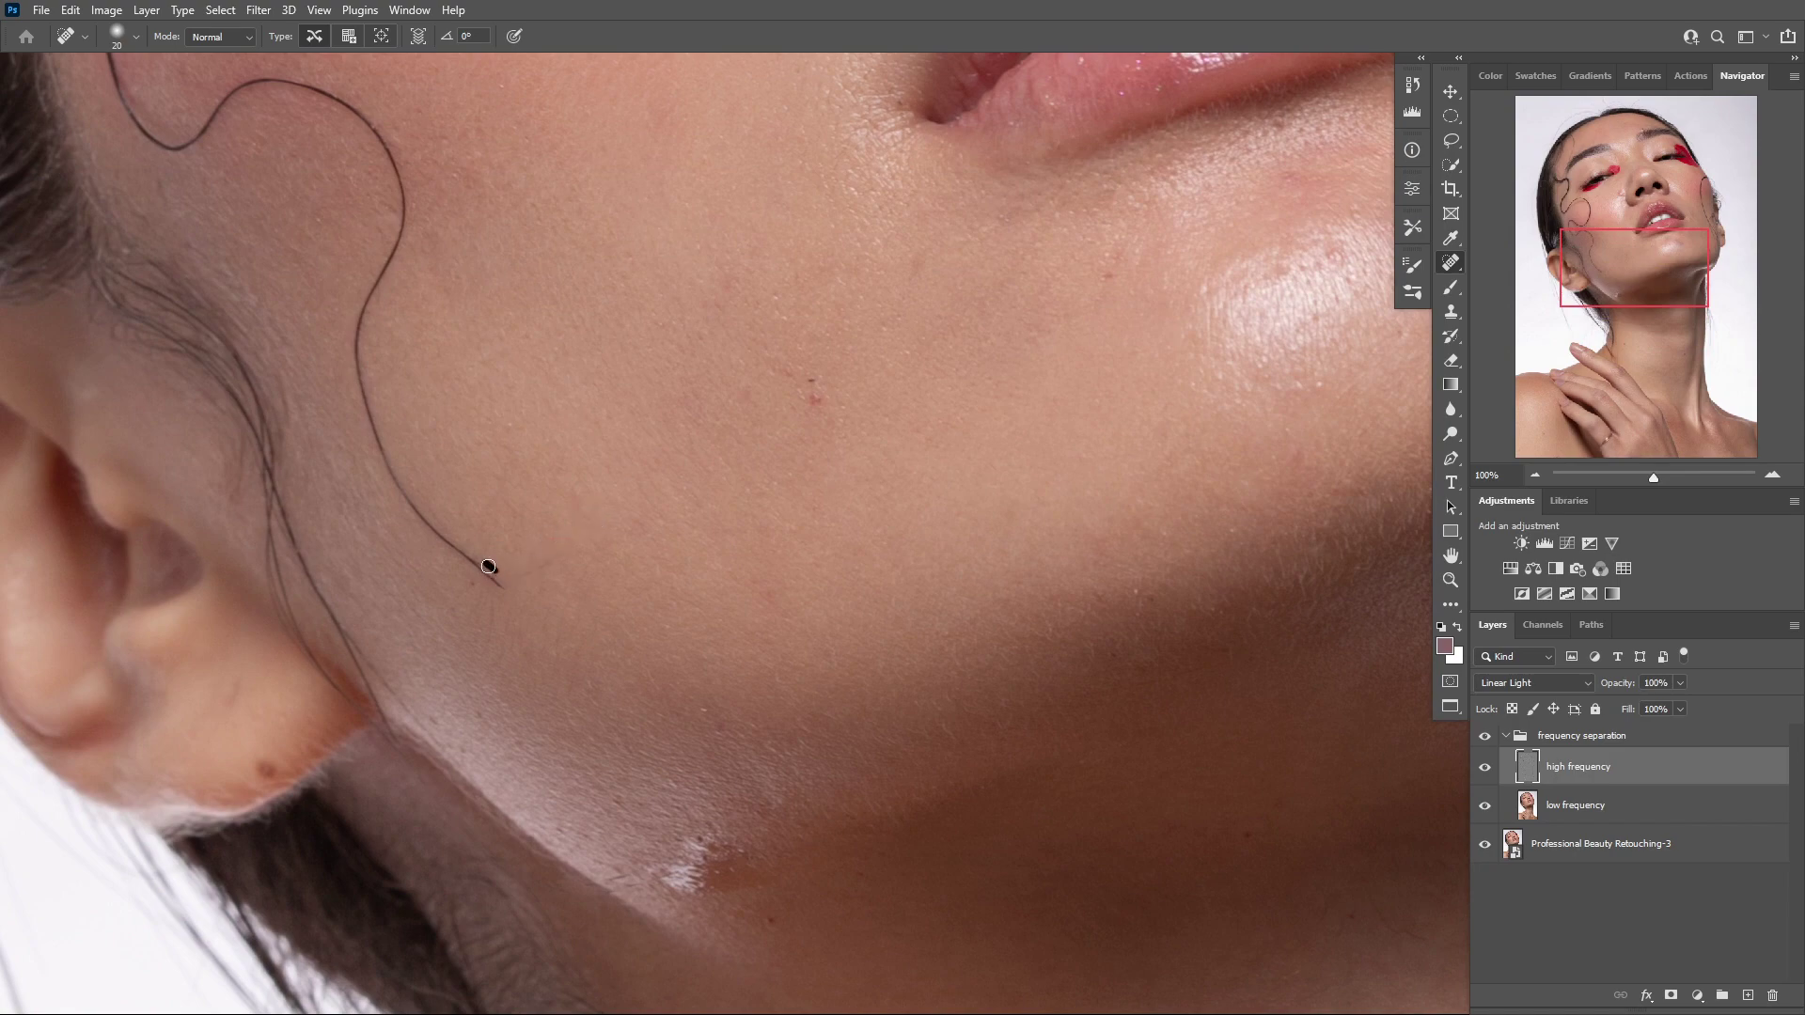
Switch back to the Clone Stamp and clone out the raised blemish at the inner end of her left eyebrow
{"action": "left_click_drag", "start_coordinate": [563, 392], "coordinate": [791, 304]}
{"action": "left_click_drag", "start_coordinate": [1109, 409], "coordinate": [1048, 620]}
{"action": "key", "text": "s"}
{"action": "mouse_move", "coordinate": [807, 77]}
{"action": "left_mouse_down"}
{"action": "mouse_move", "coordinate": [869, 501]}
{"action": "mouse_move", "coordinate": [874, 714]}
{"action": "left_mouse_up"}
{"action": "mouse_move", "coordinate": [936, 151]}
{"action": "left_mouse_down"}
{"action": "mouse_move", "coordinate": [915, 624]}
{"action": "mouse_move", "coordinate": [830, 898]}
{"action": "left_mouse_up"}
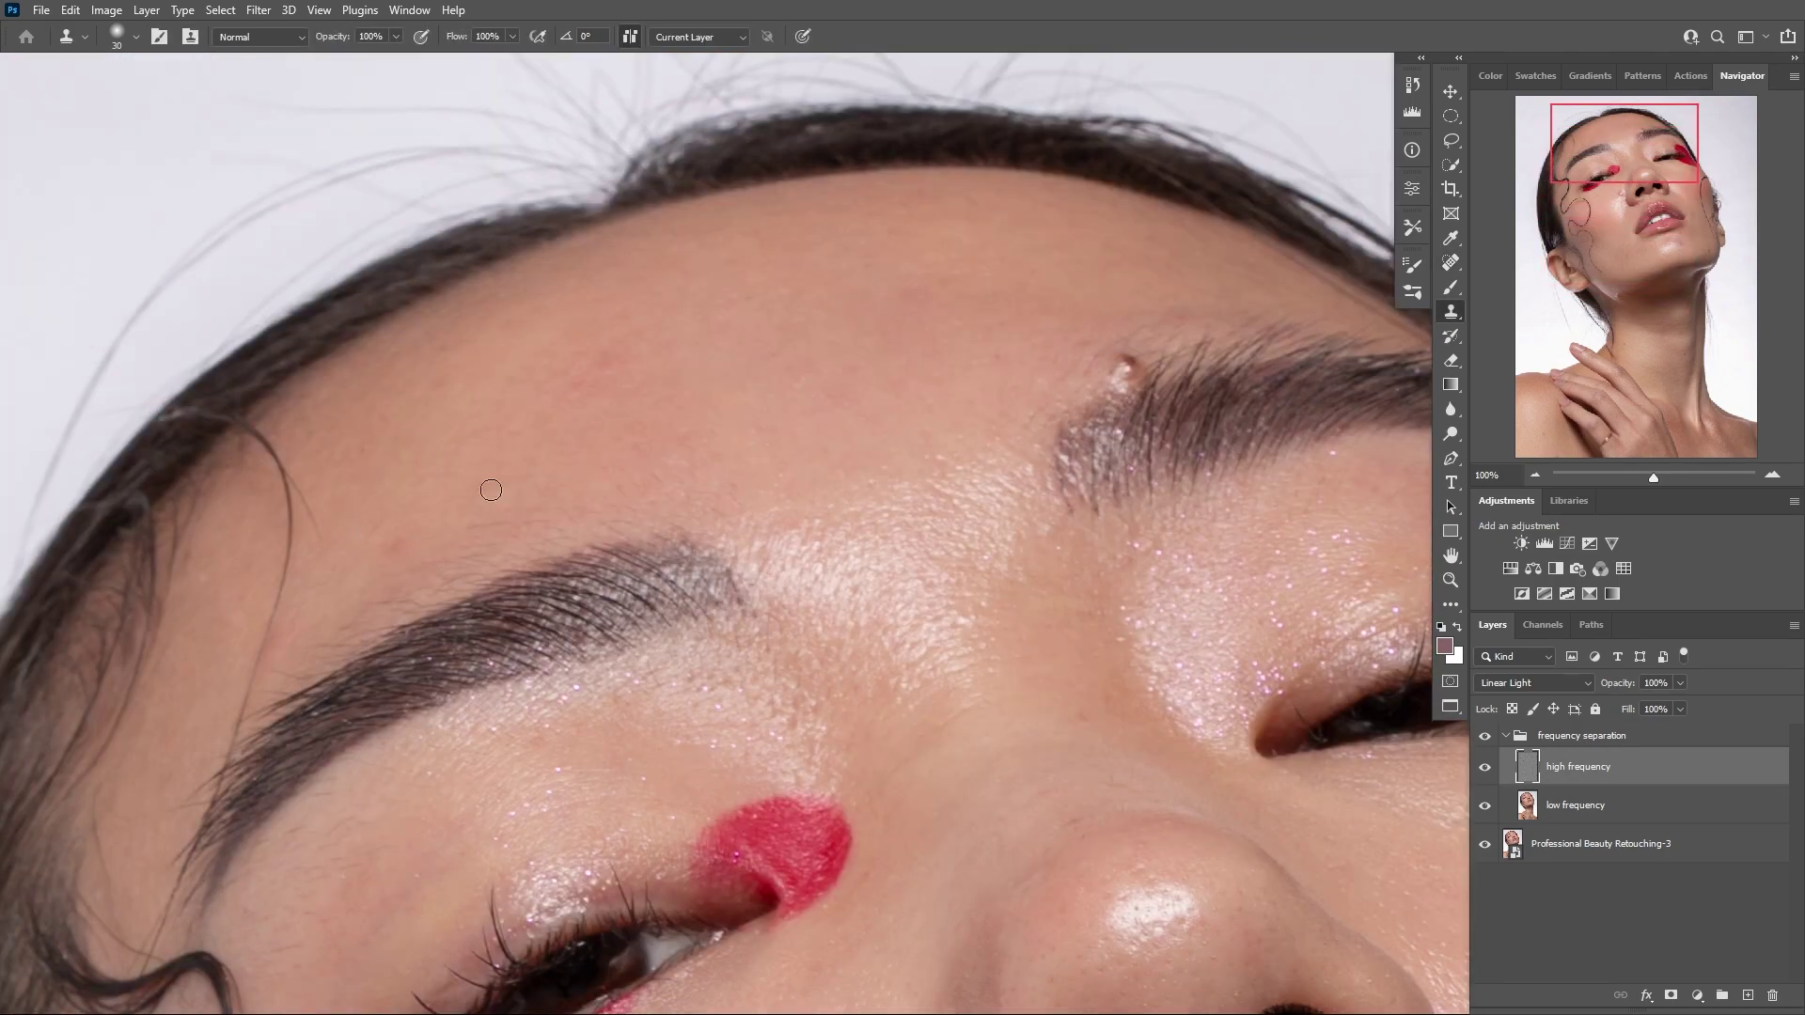
{"action": "left_click_drag", "start_coordinate": [769, 344], "coordinate": [519, 425]}
{"action": "left_click", "coordinate": [825, 471], "text": "alt"}
{"action": "left_click_drag", "start_coordinate": [878, 450], "coordinate": [820, 317]}
{"action": "left_click", "coordinate": [851, 481], "text": "alt"}
{"action": "left_click", "coordinate": [857, 477]}
{"action": "left_click", "coordinate": [845, 468]}
{"action": "left_click", "coordinate": [865, 451]}
{"action": "left_click_drag", "start_coordinate": [1110, 672], "coordinate": [870, 435]}
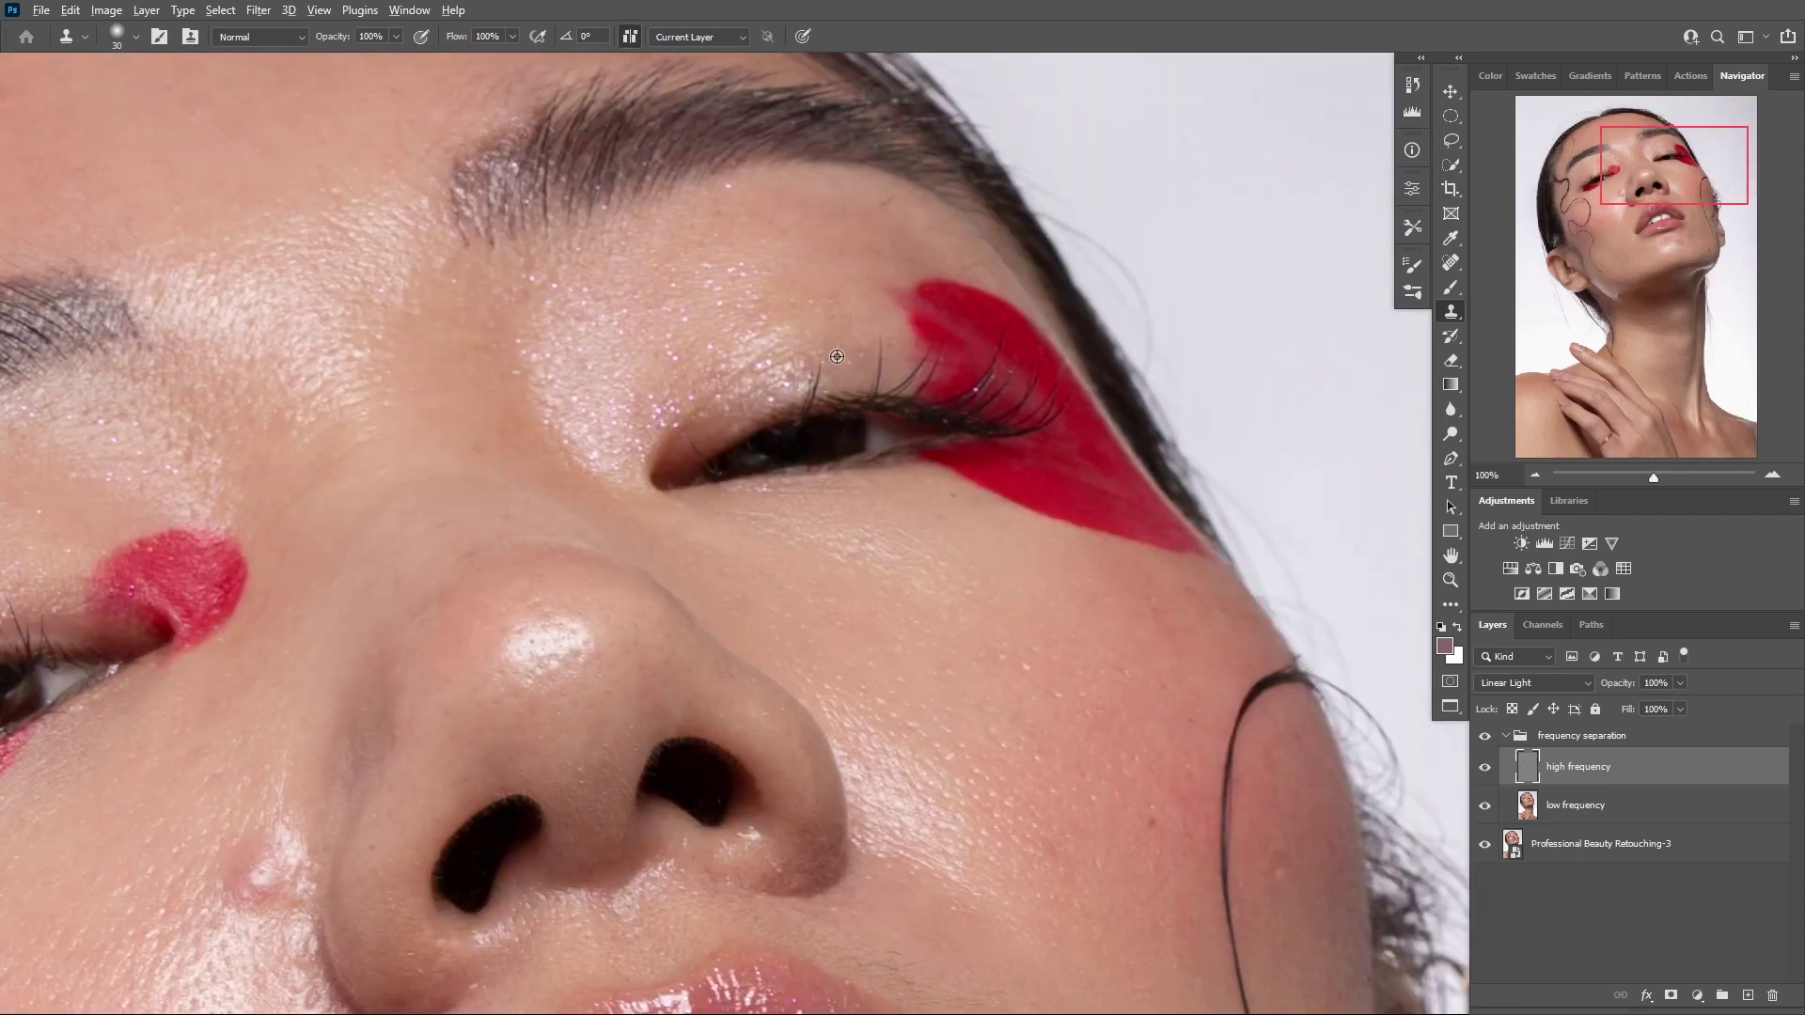
Clone out the small dark spot on her left cheek and the blemish on the jaw area beside the chin
{"action": "left_click_drag", "start_coordinate": [1174, 846], "coordinate": [849, 319]}
{"action": "left_click", "coordinate": [830, 288]}
{"action": "left_click_drag", "start_coordinate": [764, 559], "coordinate": [592, 367]}
{"action": "mouse_move", "coordinate": [821, 816]}
{"action": "left_mouse_down"}
{"action": "mouse_move", "coordinate": [778, 508]}
{"action": "mouse_move", "coordinate": [840, 478]}
{"action": "left_mouse_up"}
{"action": "left_click", "coordinate": [778, 508], "text": "alt"}
{"action": "left_click", "coordinate": [793, 536]}
Clone out the small blemishes on the chin around the bright highlight and just below the lower lip
{"action": "left_click", "coordinate": [551, 406], "text": "alt"}
{"action": "left_click", "coordinate": [542, 374]}
{"action": "left_click", "coordinate": [432, 384], "text": "alt"}
{"action": "left_click", "coordinate": [362, 303]}
{"action": "left_click", "coordinate": [358, 415], "text": "alt"}
{"action": "left_click", "coordinate": [404, 411]}
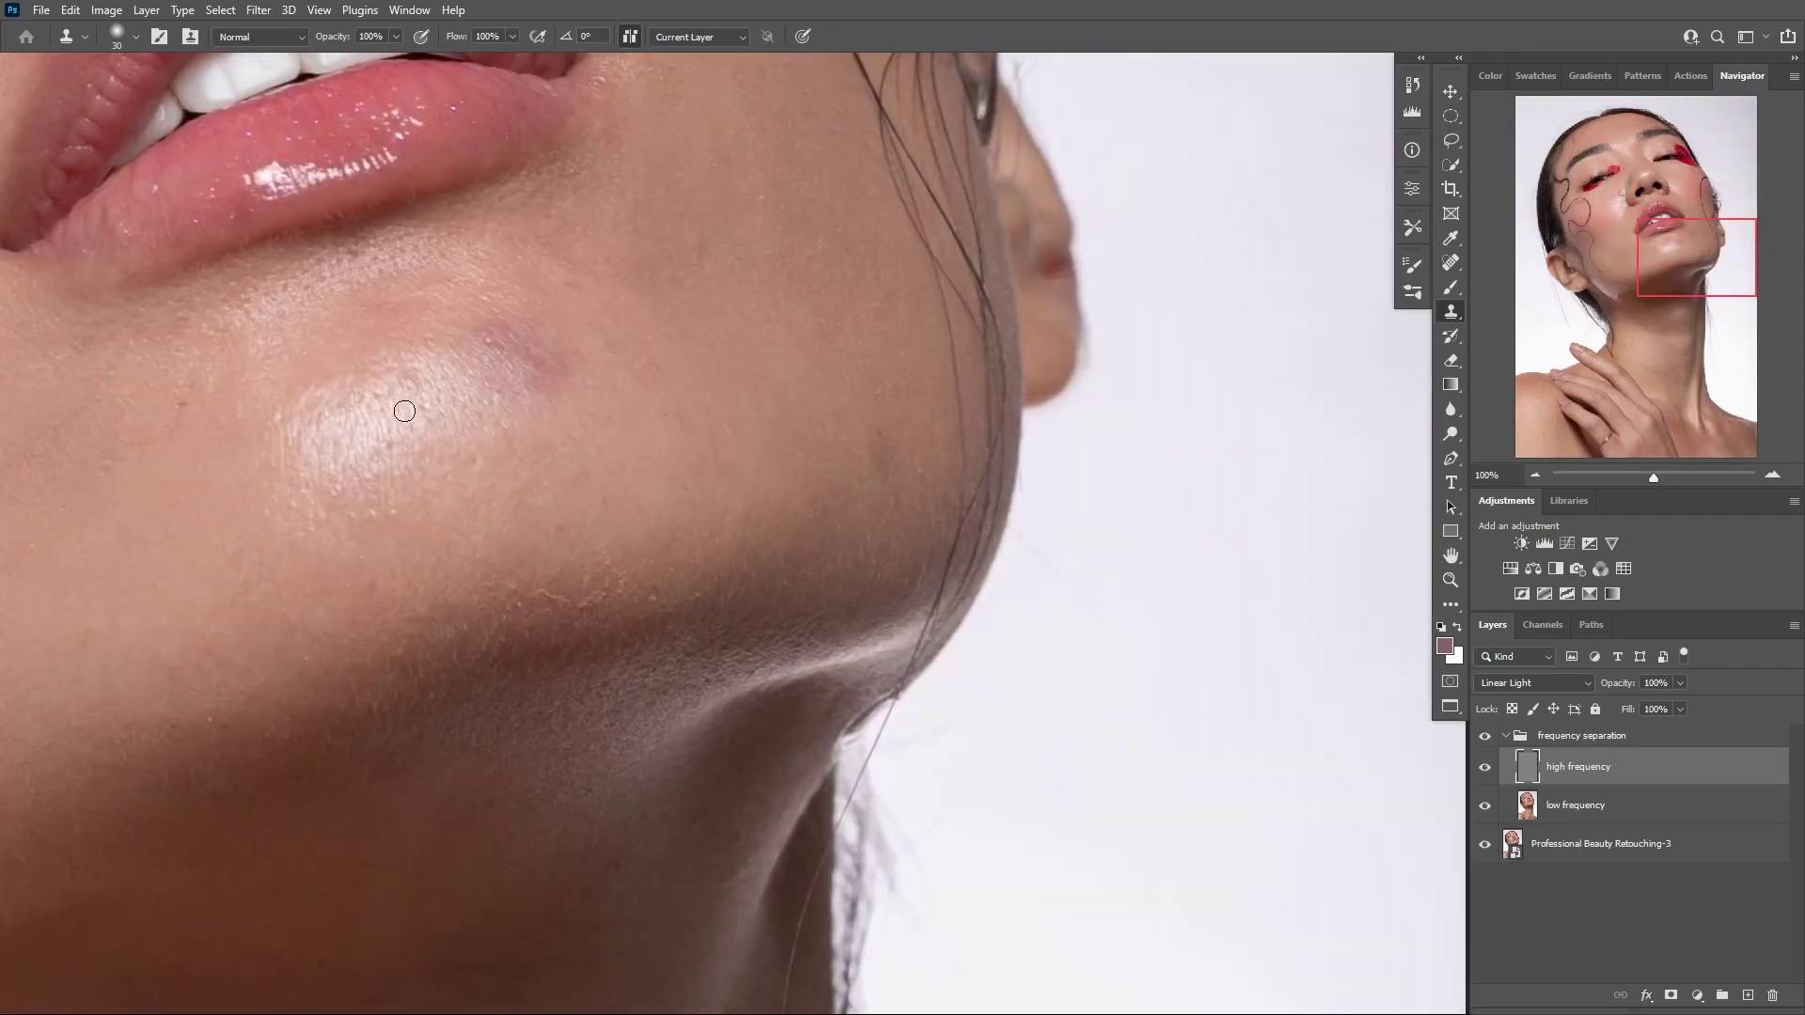
{"action": "left_click", "coordinate": [395, 448]}
Enlarge the Clone Stamp to 40 px and clone out the rough white patch on the jaw edge below the earlobe
{"action": "left_click_drag", "start_coordinate": [466, 354], "coordinate": [469, 439]}
{"action": "left_click_drag", "start_coordinate": [892, 327], "coordinate": [792, 254]}
{"action": "left_click_drag", "start_coordinate": [148, 806], "coordinate": [806, 395]}
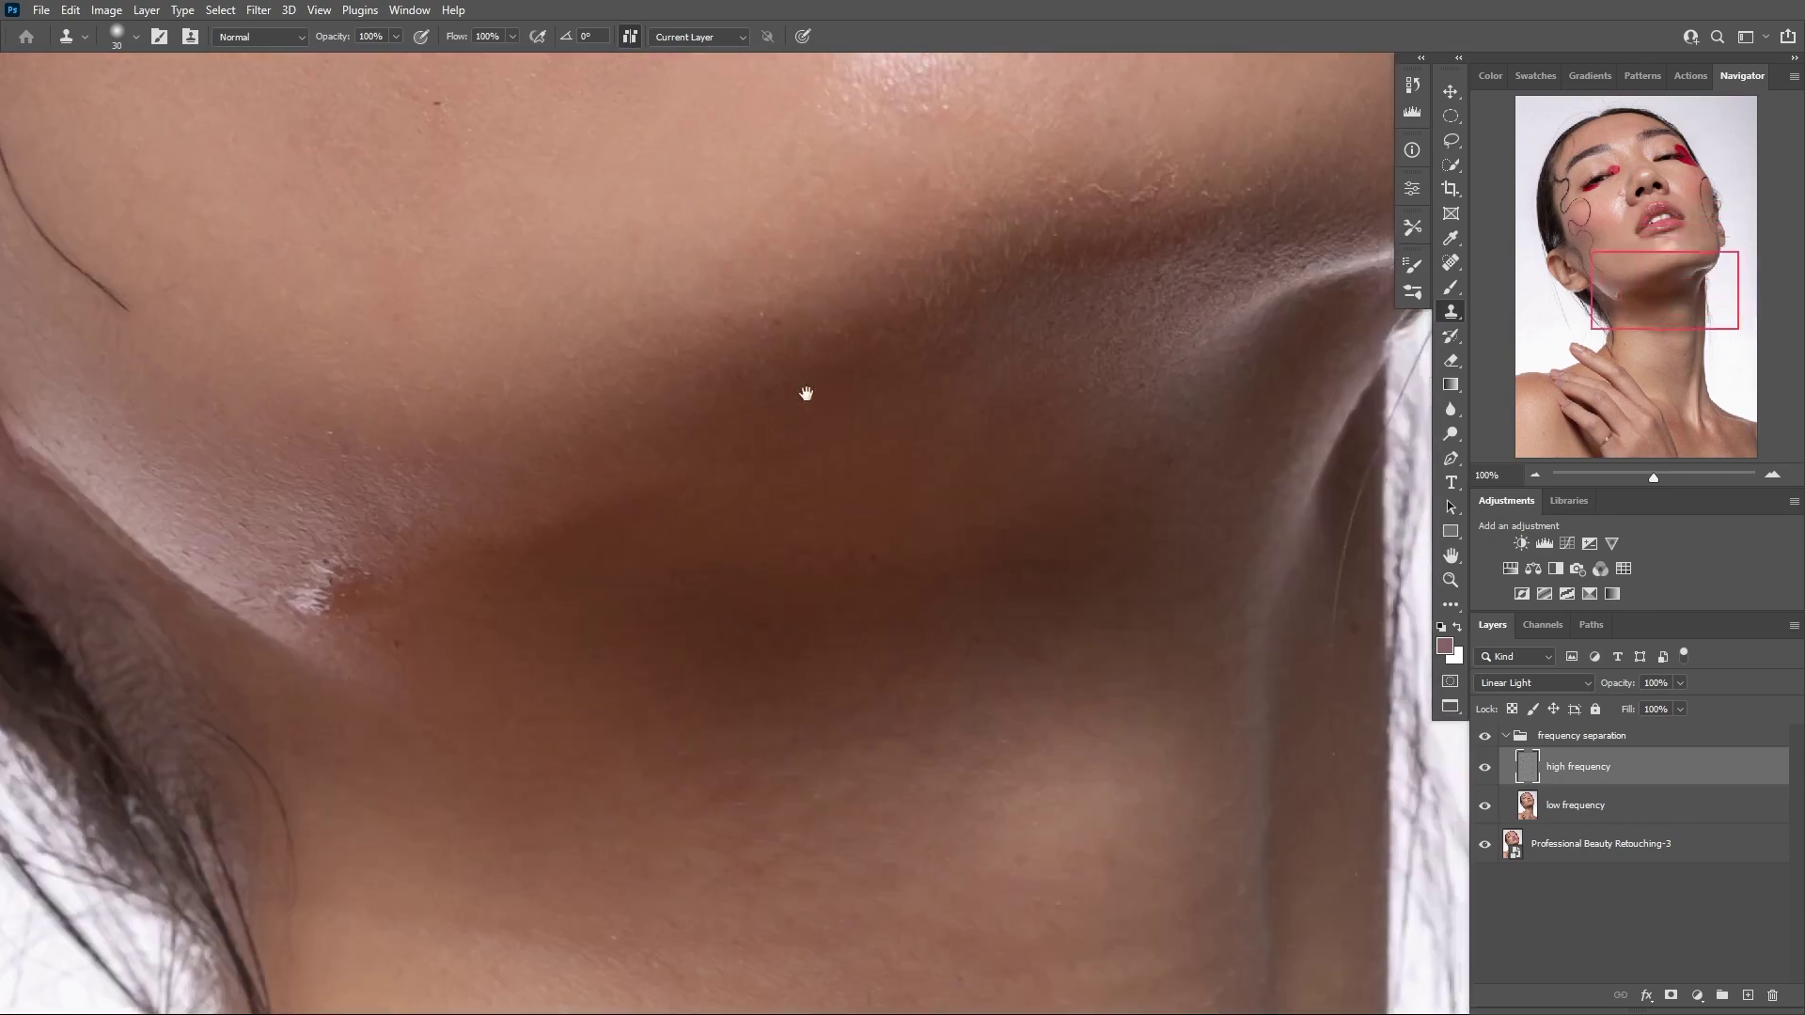
{"action": "left_click_drag", "start_coordinate": [1067, 196], "coordinate": [906, 373]}
{"action": "left_click_drag", "start_coordinate": [488, 615], "coordinate": [721, 457]}
{"action": "left_click", "coordinate": [703, 566]}
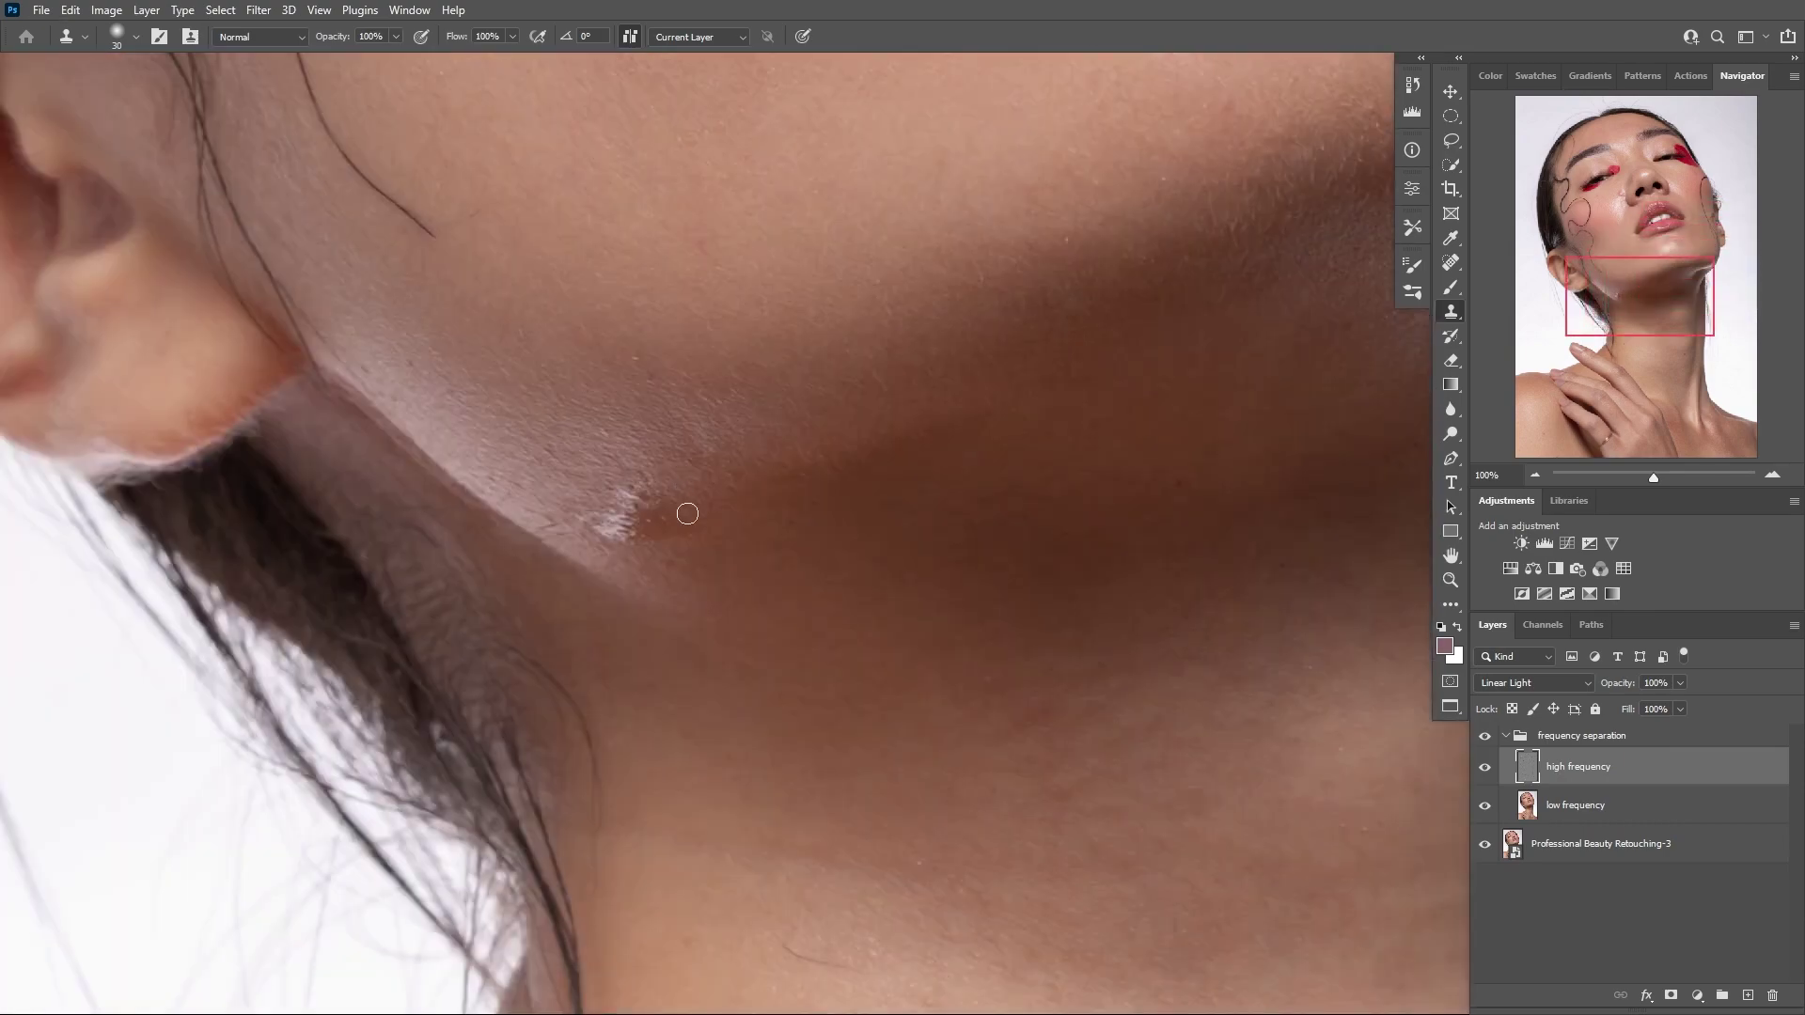
{"action": "key", "text": "]"}
{"action": "left_click", "coordinate": [699, 479], "text": "alt"}
{"action": "left_click", "coordinate": [653, 469], "text": "alt"}
{"action": "mouse_move", "coordinate": [628, 495]}
{"action": "left_mouse_down"}
{"action": "mouse_move", "coordinate": [609, 529]}
{"action": "mouse_move", "coordinate": [687, 491]}
{"action": "left_mouse_up"}
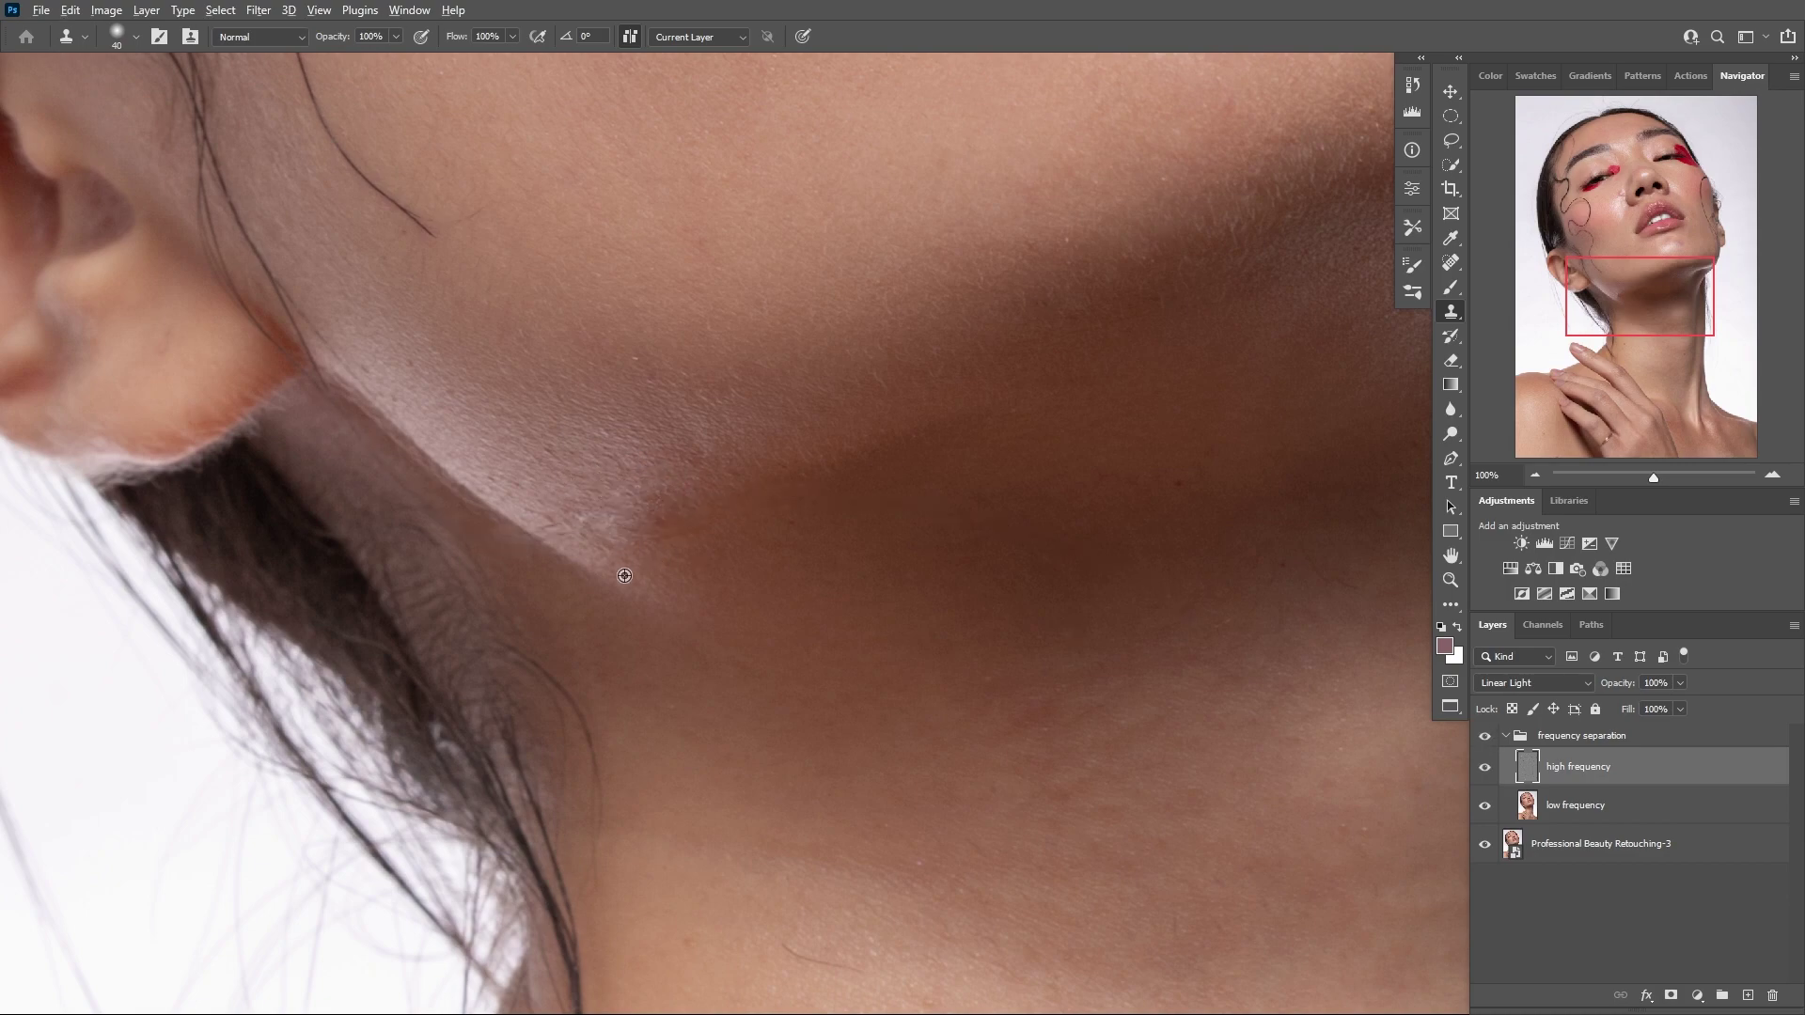
Reduce the brush to 20 px and use the Spot Healing Brush to remove the small mole and fine curved hair on the neck
{"action": "scroll", "coordinate": [852, 491], "scroll_direction": "up", "scroll_amount": 1}
{"action": "key", "text": "["}
{"action": "key", "text": "["}
{"action": "left_click_drag", "start_coordinate": [628, 670], "coordinate": [471, 495]}
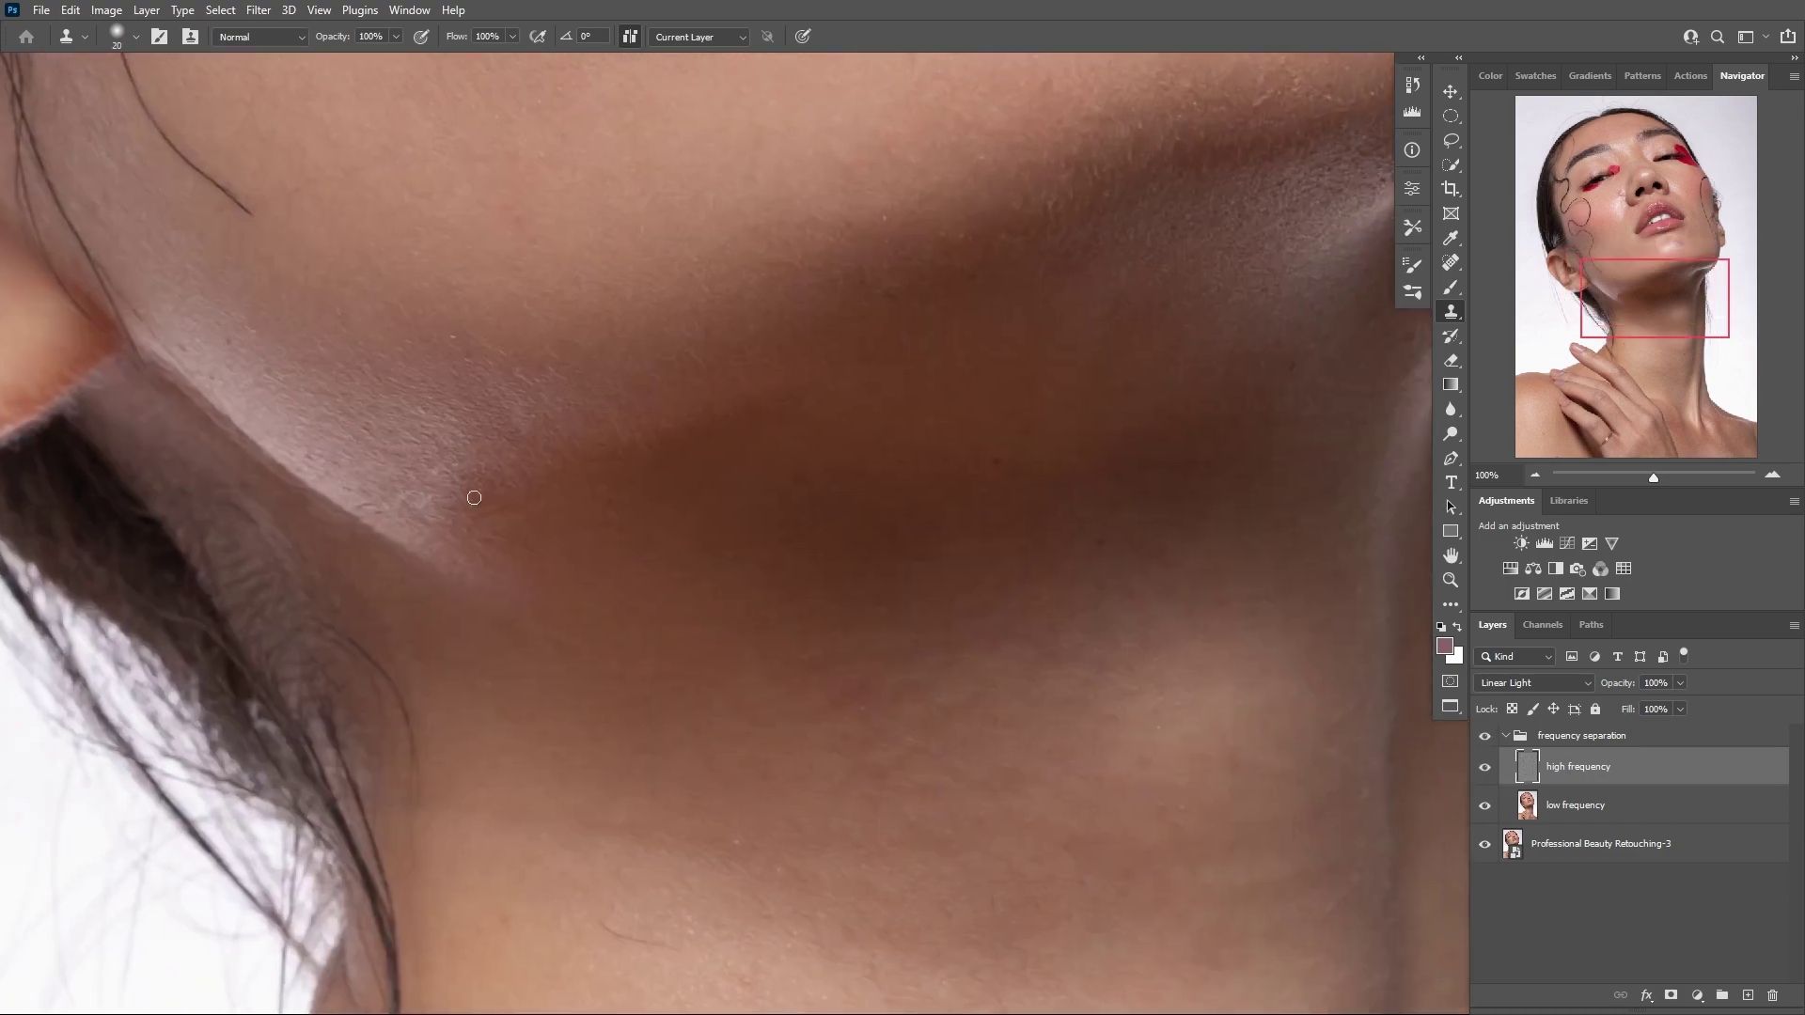
{"action": "left_click_drag", "start_coordinate": [1307, 94], "coordinate": [903, 141]}
{"action": "left_click_drag", "start_coordinate": [955, 609], "coordinate": [971, 535]}
{"action": "left_click", "coordinate": [1451, 266]}
{"action": "left_click_drag", "start_coordinate": [1057, 341], "coordinate": [1023, 444]}
{"action": "left_click_drag", "start_coordinate": [1053, 638], "coordinate": [987, 395]}
{"action": "mouse_move", "coordinate": [696, 940]}
{"action": "left_mouse_down"}
{"action": "mouse_move", "coordinate": [1072, 380]}
{"action": "mouse_move", "coordinate": [1041, 488]}
{"action": "left_mouse_up"}
{"action": "left_click", "coordinate": [1099, 502]}
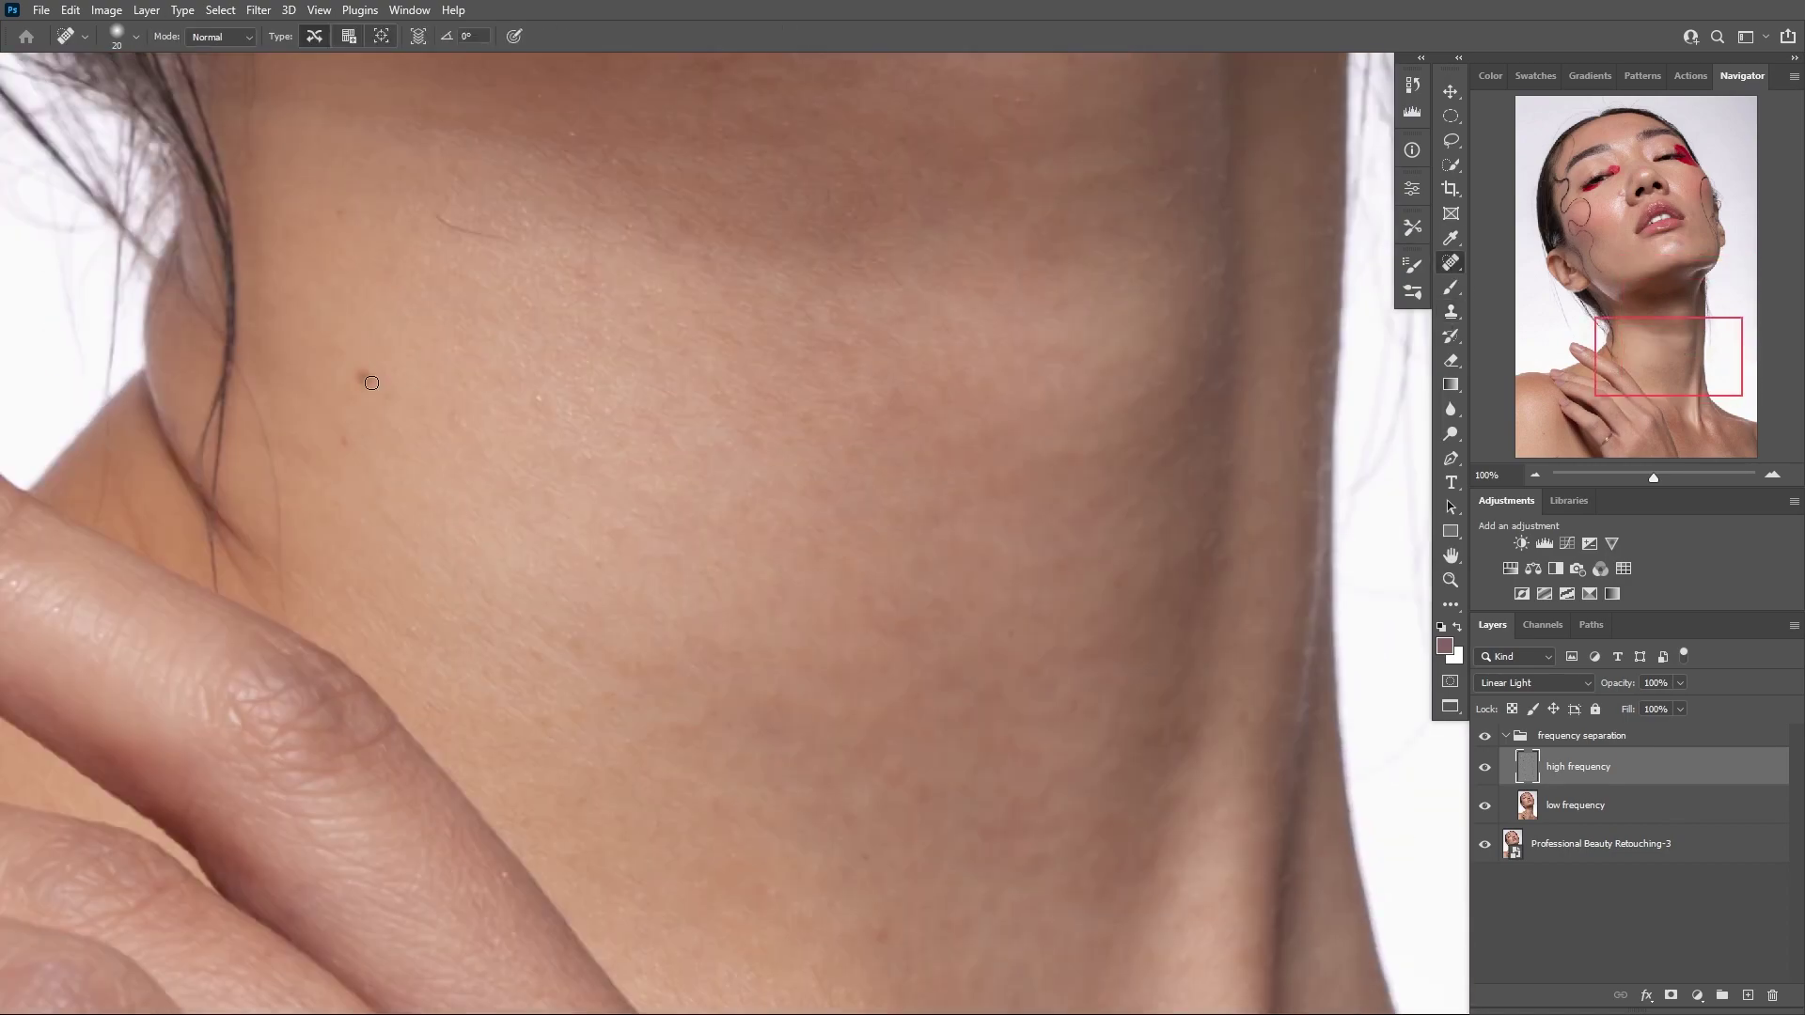
{"action": "left_click_drag", "start_coordinate": [370, 383], "coordinate": [362, 373]}
{"action": "left_click_drag", "start_coordinate": [440, 218], "coordinate": [496, 237]}
Switch back to the Clone Stamp and clone out the small marks on the shoulder skin beside the fingers
{"action": "left_click_drag", "start_coordinate": [423, 827], "coordinate": [945, 171]}
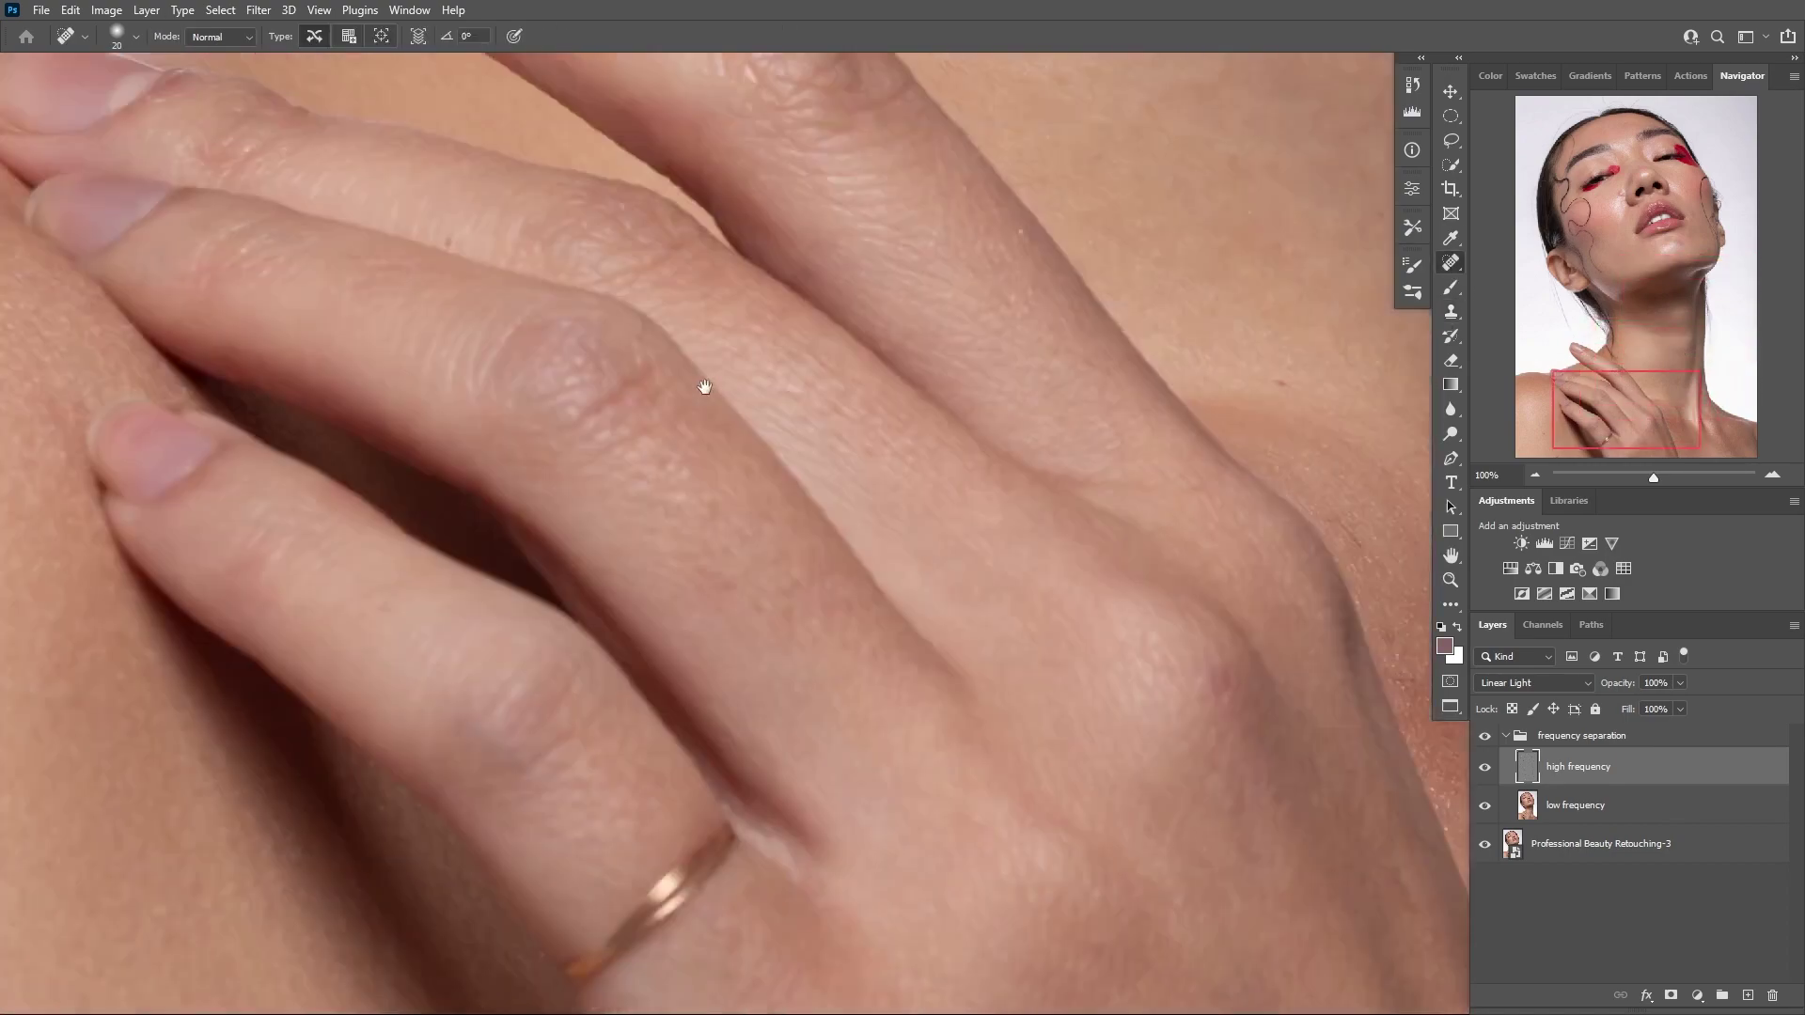
{"action": "left_click_drag", "start_coordinate": [801, 634], "coordinate": [1244, 324]}
{"action": "key", "text": "s"}
{"action": "left_click", "coordinate": [348, 544], "text": "alt"}
{"action": "left_click", "coordinate": [344, 506]}
{"action": "left_click_drag", "start_coordinate": [344, 506], "coordinate": [518, 580]}
{"action": "left_click", "coordinate": [536, 628], "text": "alt"}
{"action": "left_click", "coordinate": [566, 627]}
Clone out the small spots on the neck above the index finger and on the chest beside the hand
{"action": "left_click_drag", "start_coordinate": [950, 146], "coordinate": [818, 560]}
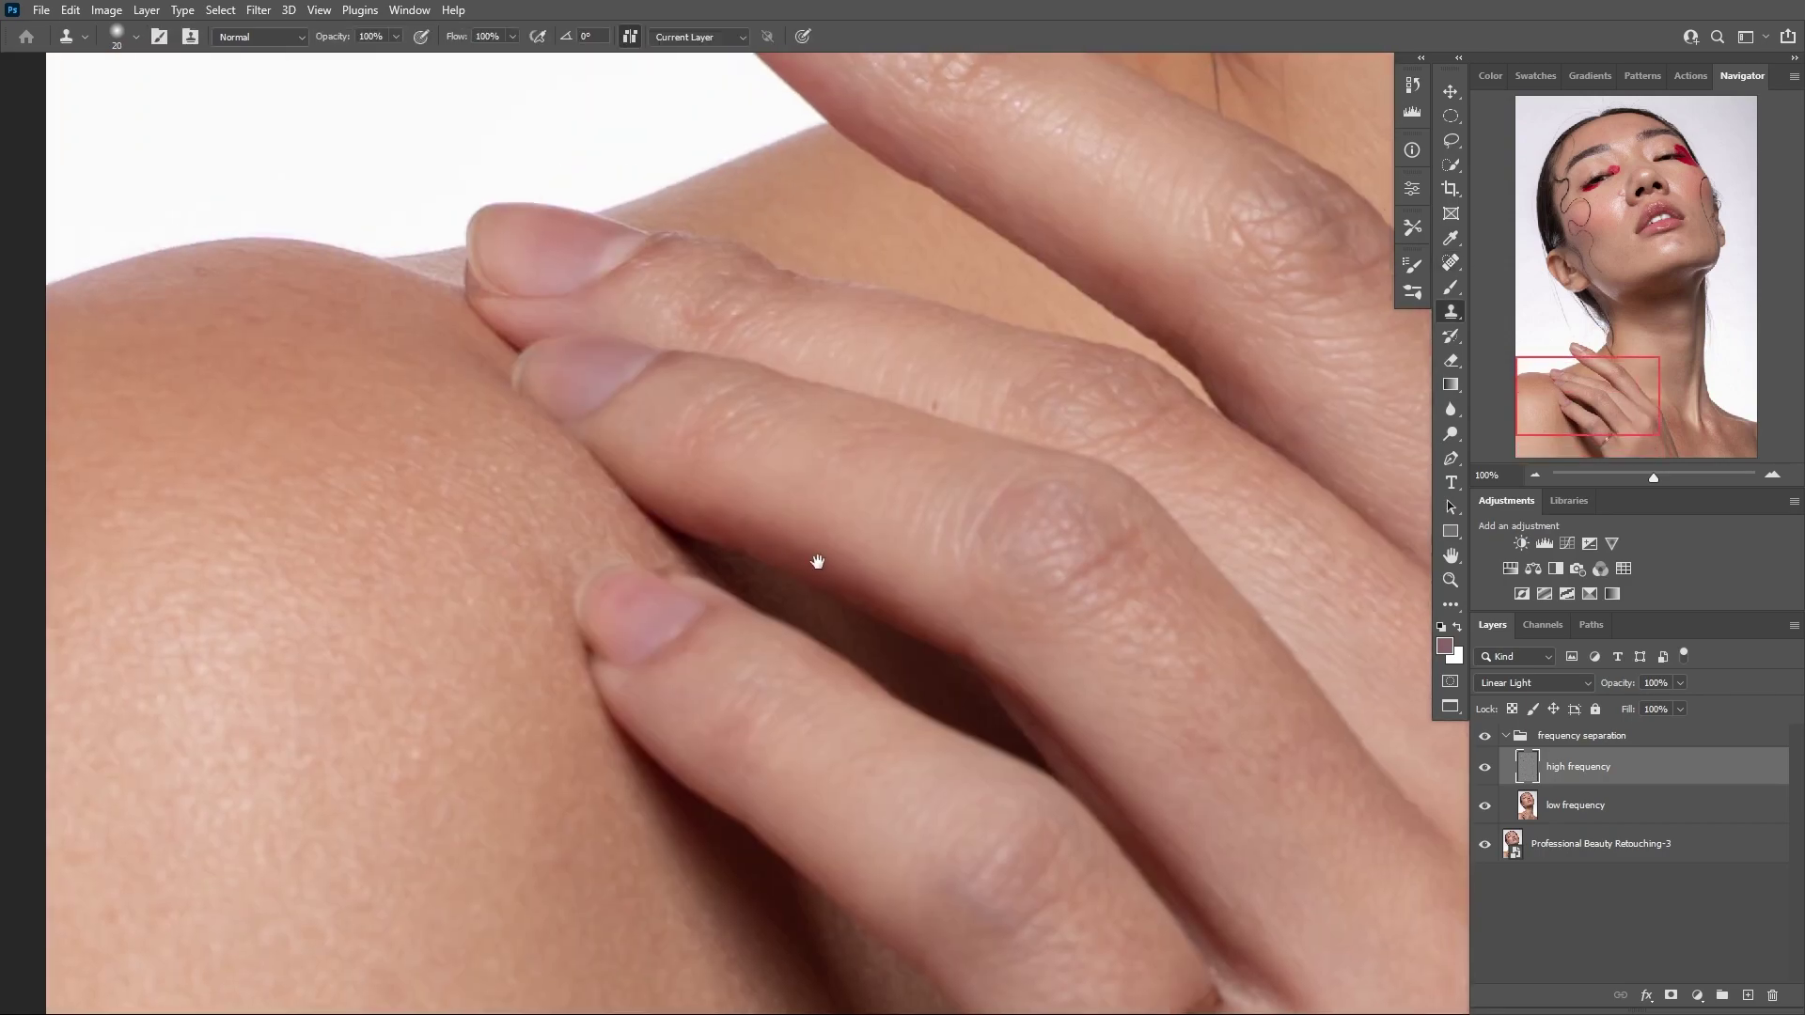
{"action": "left_click_drag", "start_coordinate": [1300, 131], "coordinate": [877, 479]}
{"action": "left_click", "coordinate": [859, 326], "text": "alt"}
{"action": "left_click", "coordinate": [835, 322]}
{"action": "left_click_drag", "start_coordinate": [795, 402], "coordinate": [517, 71]}
{"action": "mouse_move", "coordinate": [1231, 987]}
{"action": "left_mouse_down"}
{"action": "mouse_move", "coordinate": [894, 499]}
{"action": "mouse_move", "coordinate": [580, 528]}
{"action": "left_mouse_up"}
{"action": "left_click", "coordinate": [580, 609], "text": "alt"}
{"action": "left_click", "coordinate": [540, 599]}
Enlarge the Clone Stamp to 35 px and clone over the raised pink blemish on the cheek beside her right nostril
{"action": "left_click_drag", "start_coordinate": [1289, 307], "coordinate": [696, 580]}
{"action": "left_click_drag", "start_coordinate": [582, 103], "coordinate": [874, 875]}
{"action": "left_click_drag", "start_coordinate": [580, 94], "coordinate": [874, 599]}
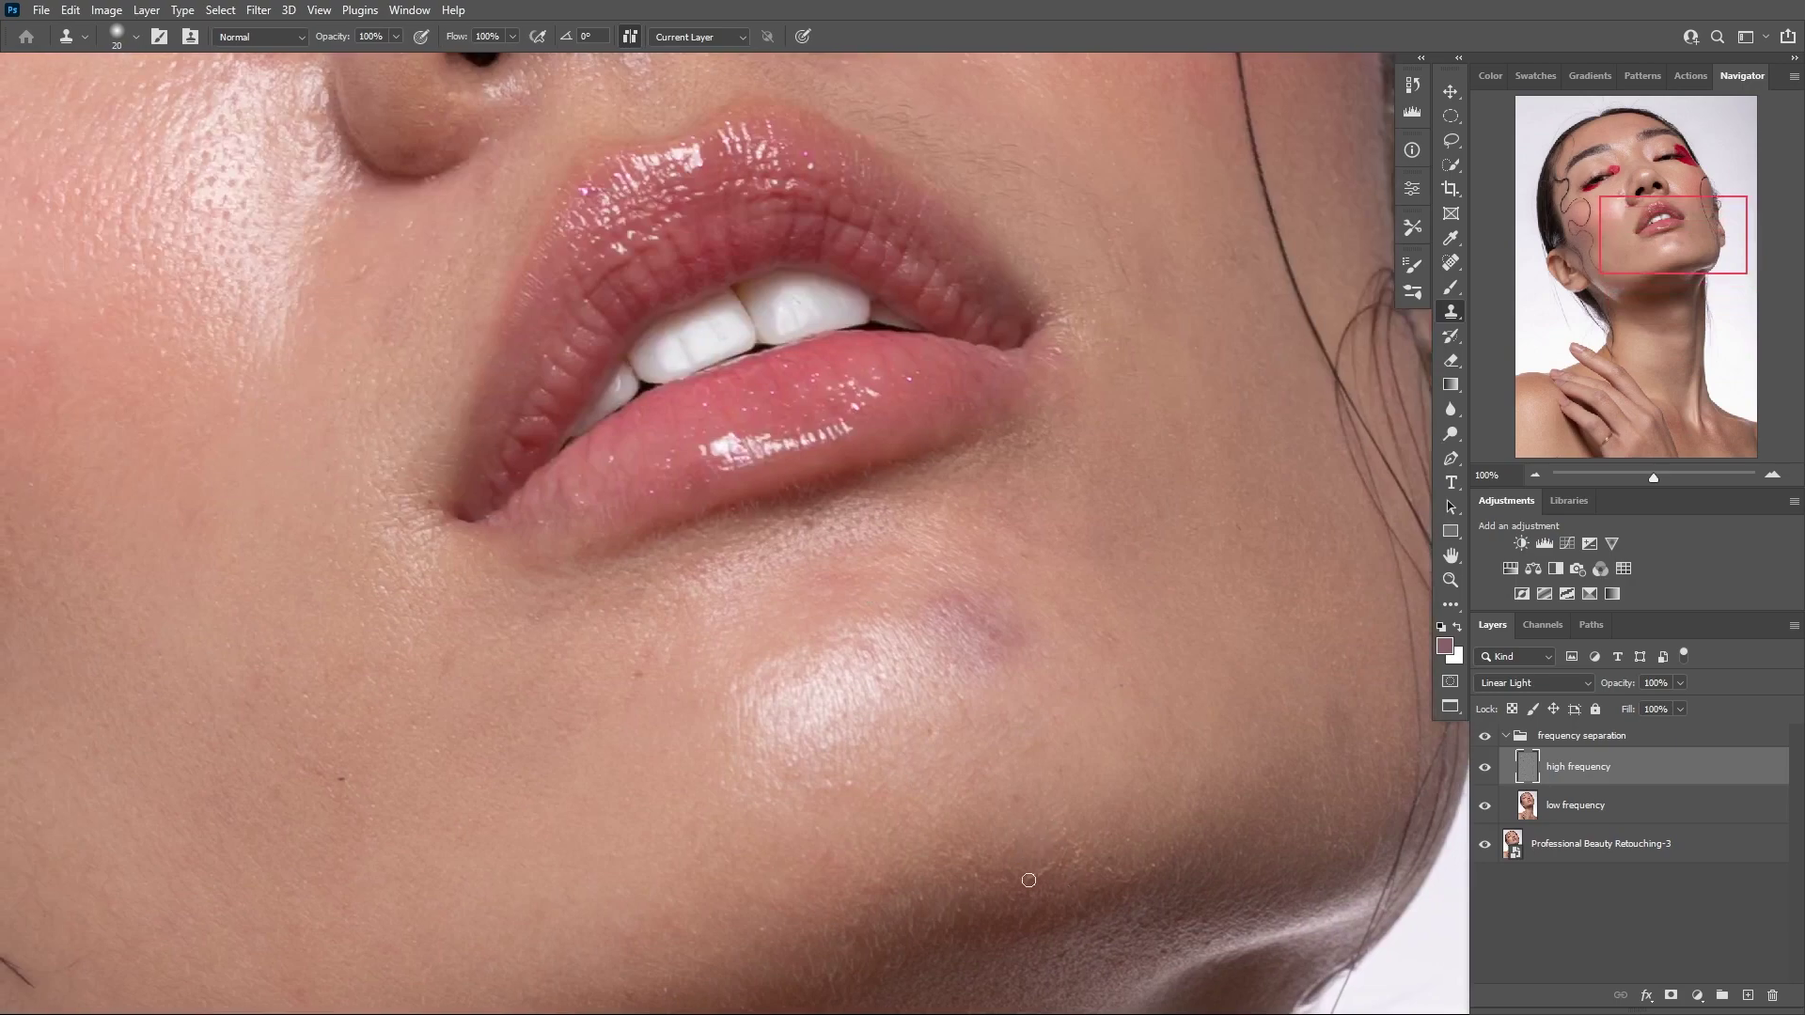
{"action": "left_click_drag", "start_coordinate": [1284, 231], "coordinate": [1020, 636]}
{"action": "left_click_drag", "start_coordinate": [1048, 523], "coordinate": [1086, 616]}
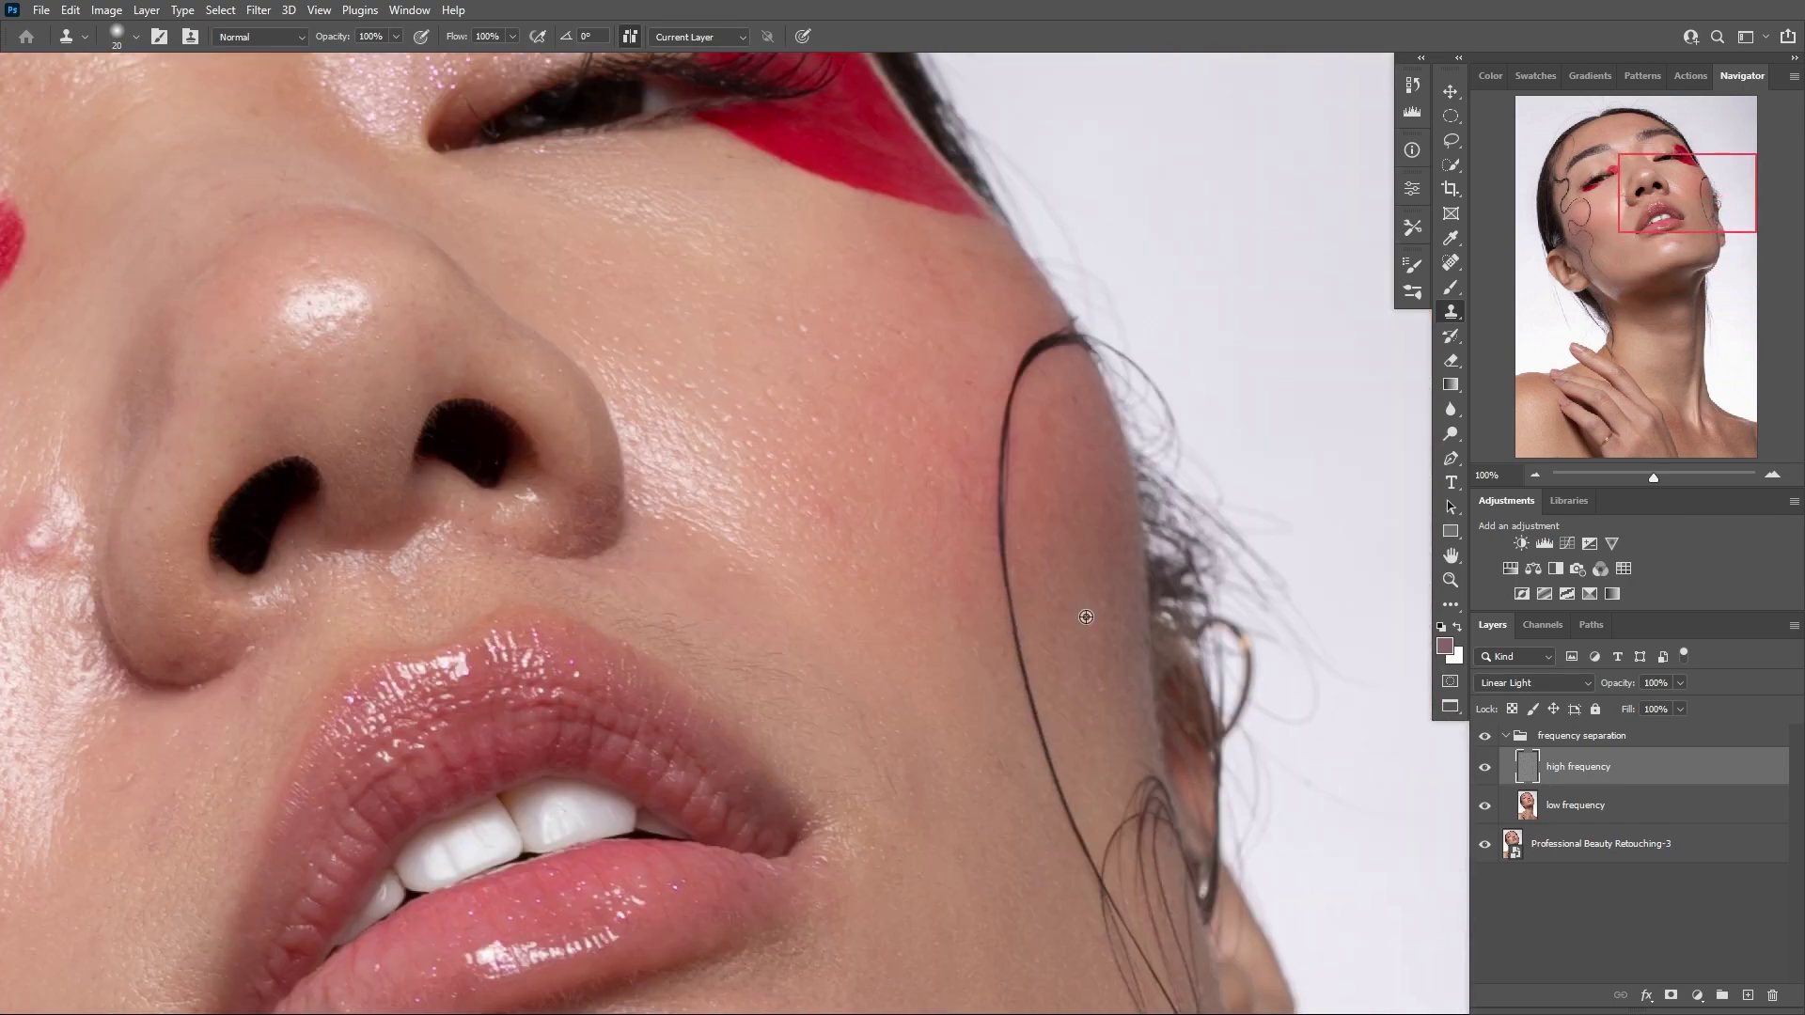
{"action": "left_click_drag", "start_coordinate": [825, 346], "coordinate": [973, 612]}
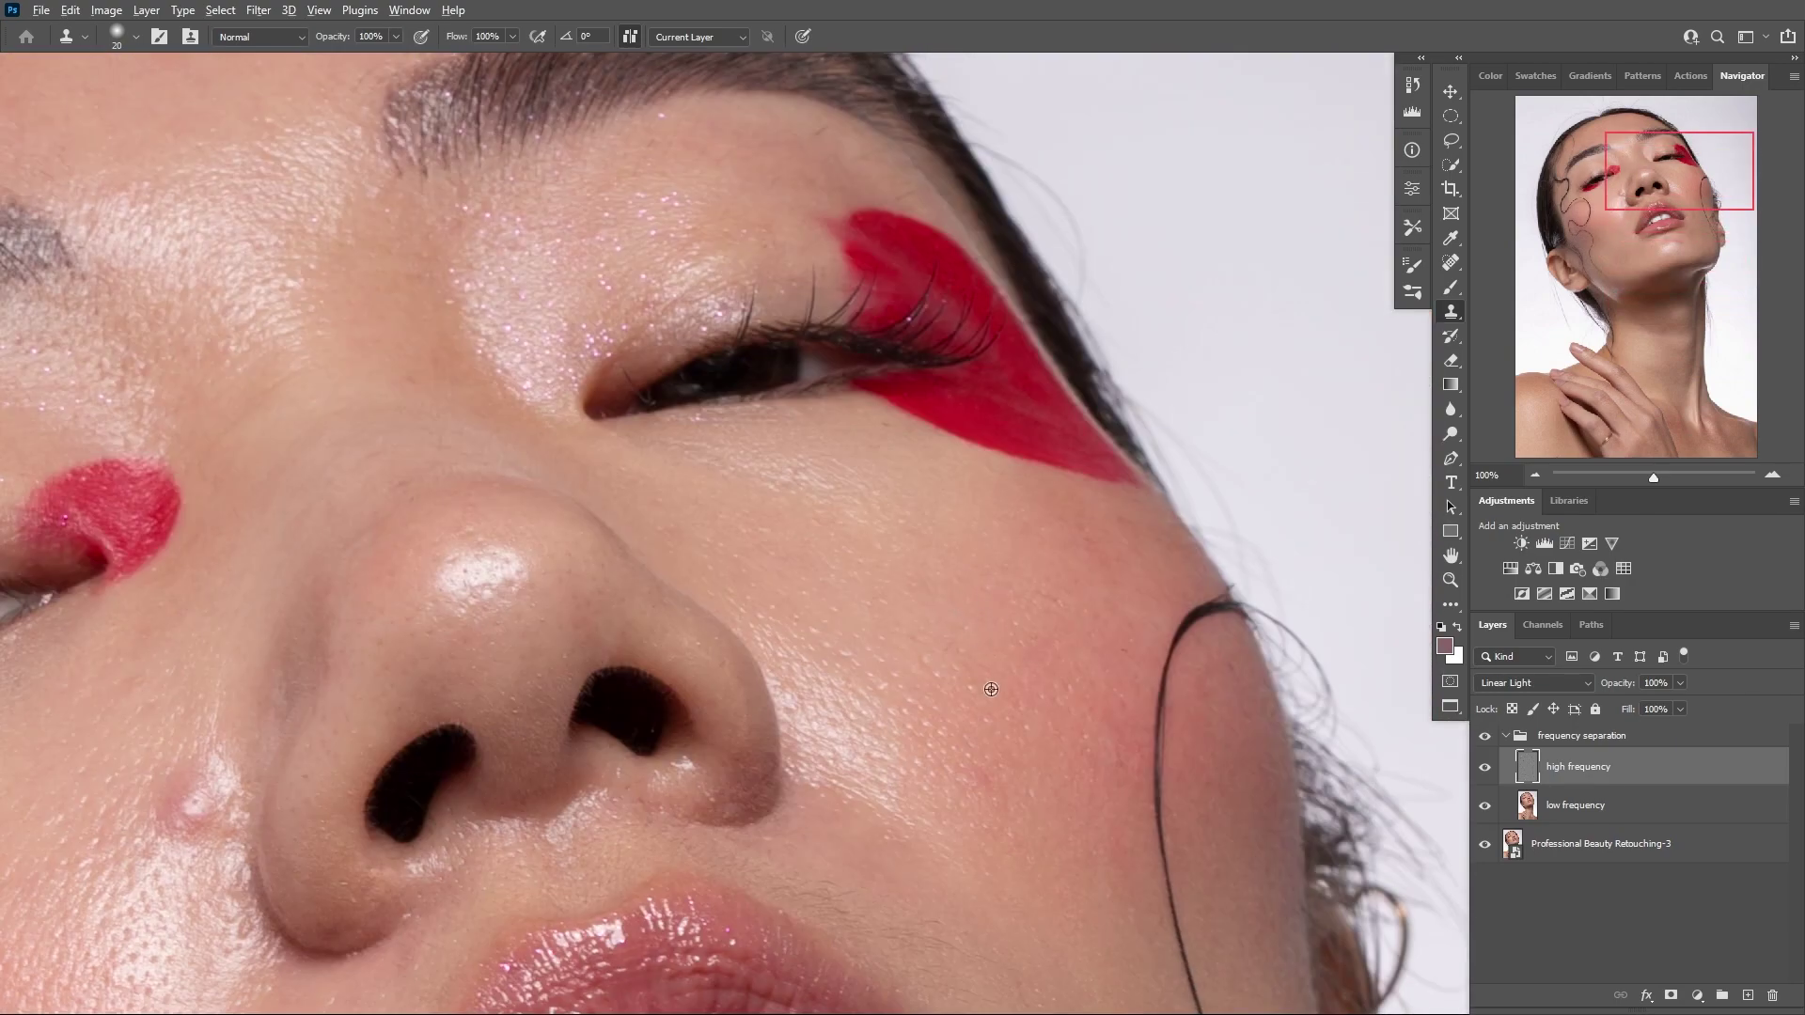
{"action": "left_click_drag", "start_coordinate": [823, 728], "coordinate": [1059, 665]}
{"action": "left_click_drag", "start_coordinate": [486, 893], "coordinate": [1112, 558]}
{"action": "left_click", "coordinate": [1112, 558]}
{"action": "left_click", "coordinate": [1017, 487]}
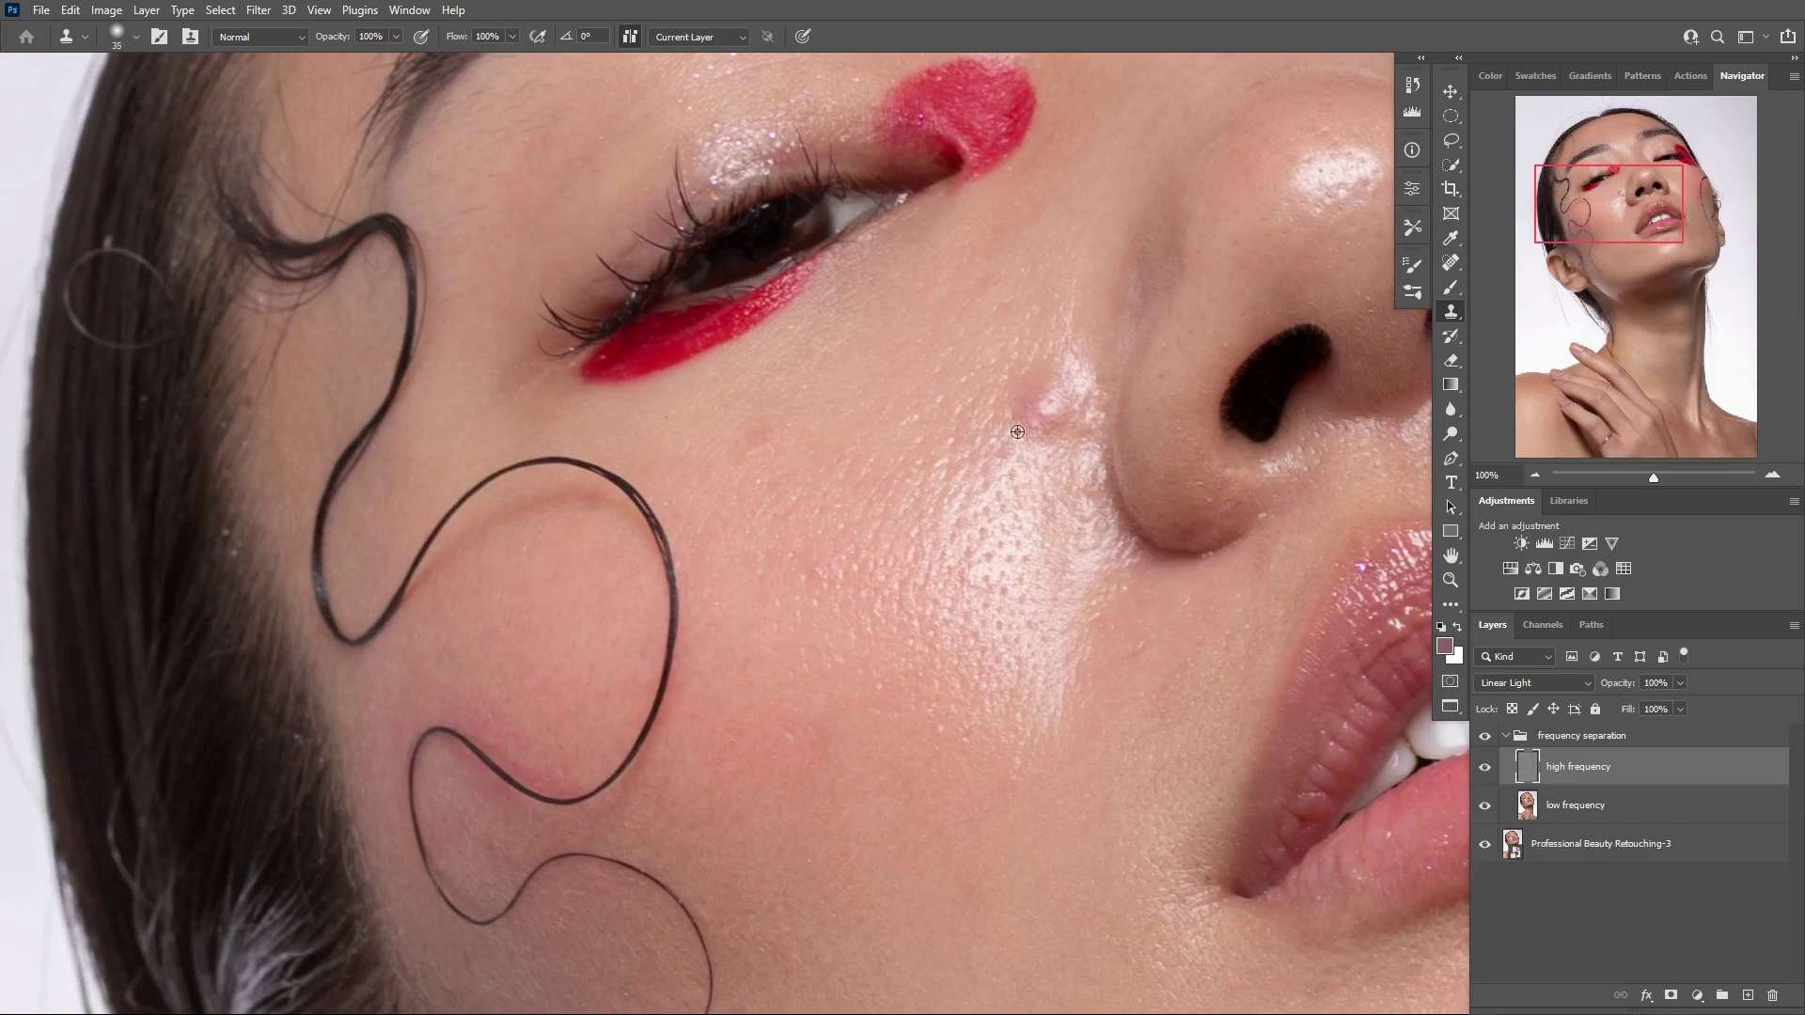
{"action": "key", "text": "bracketright"}
{"action": "key", "text": "bracketright"}
{"action": "key", "text": "bracketright"}
{"action": "left_click_drag", "start_coordinate": [1032, 399], "coordinate": [1018, 383]}
{"action": "left_click_drag", "start_coordinate": [1097, 462], "coordinate": [1052, 522]}
Clone out the stray hairs between the hairline and her left eyebrow, and the speck on the eyelid below it
{"action": "left_click_drag", "start_coordinate": [1060, 584], "coordinate": [1075, 775]}
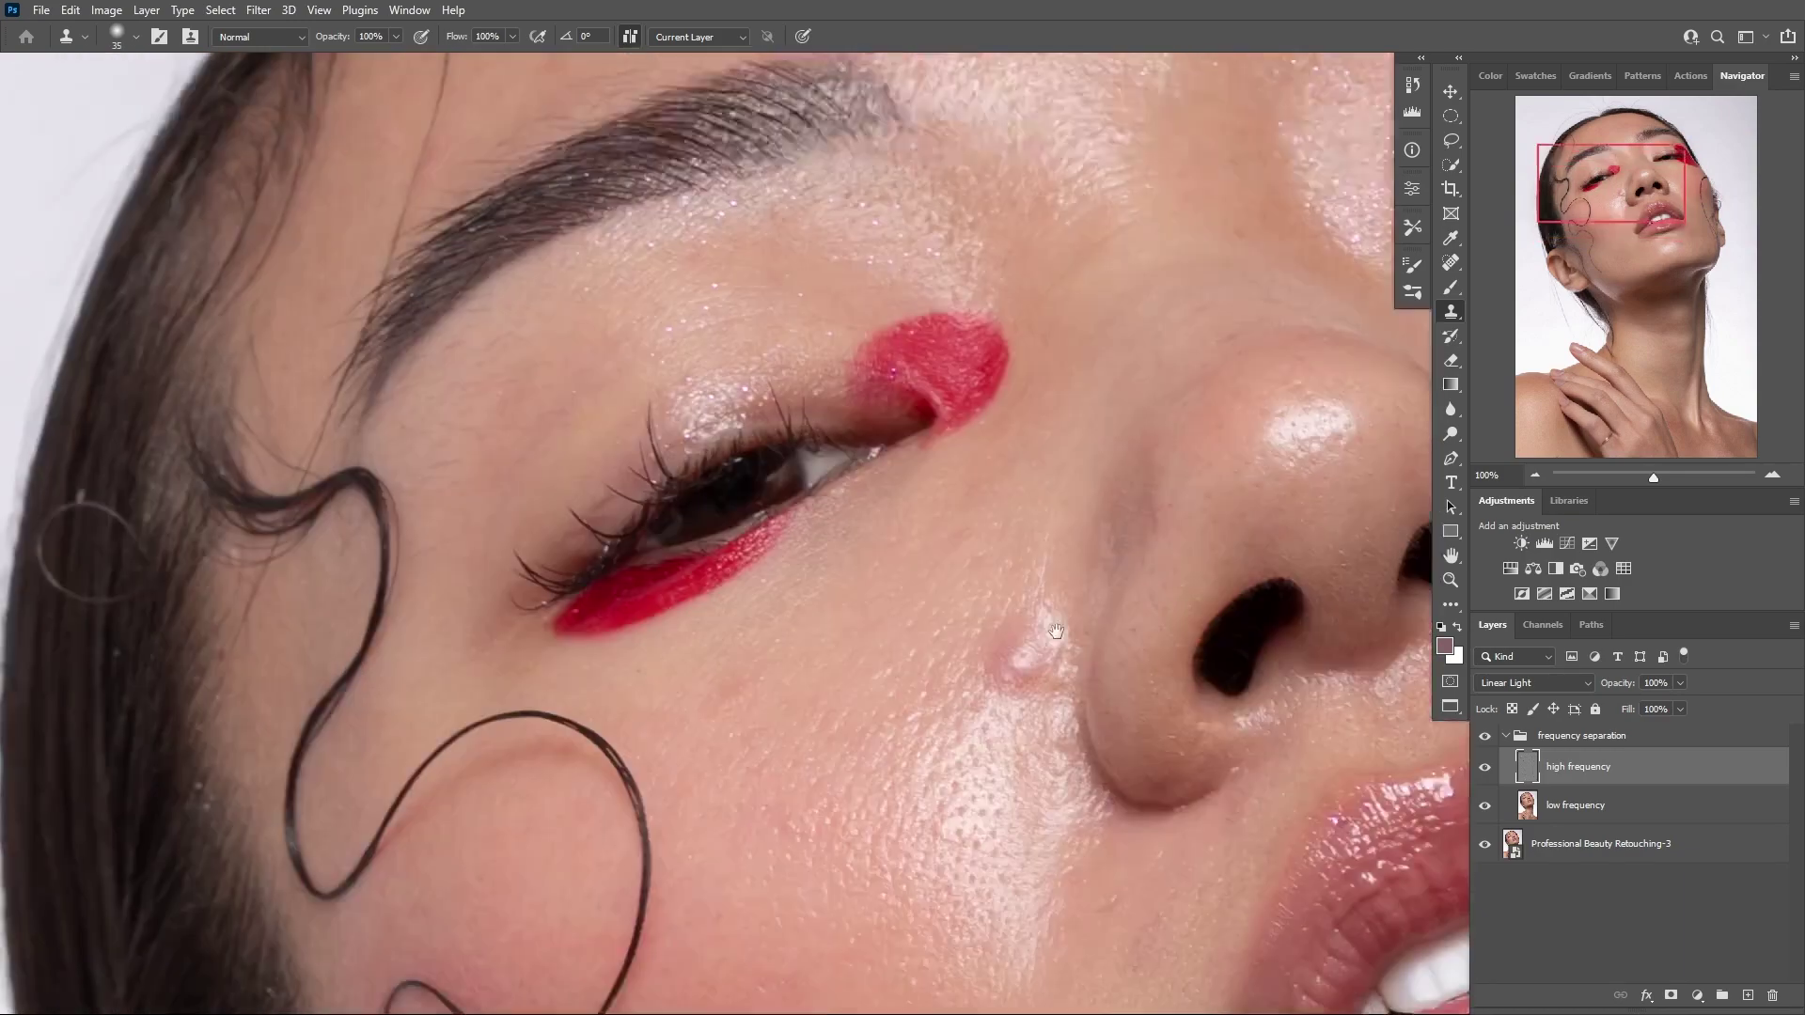
{"action": "left_click_drag", "start_coordinate": [949, 169], "coordinate": [901, 858]}
{"action": "left_click", "coordinate": [709, 564]}
{"action": "left_click_drag", "start_coordinate": [1195, 665], "coordinate": [888, 414]}
{"action": "left_click", "coordinate": [1194, 309], "text": "alt"}
{"action": "left_click", "coordinate": [1201, 292]}
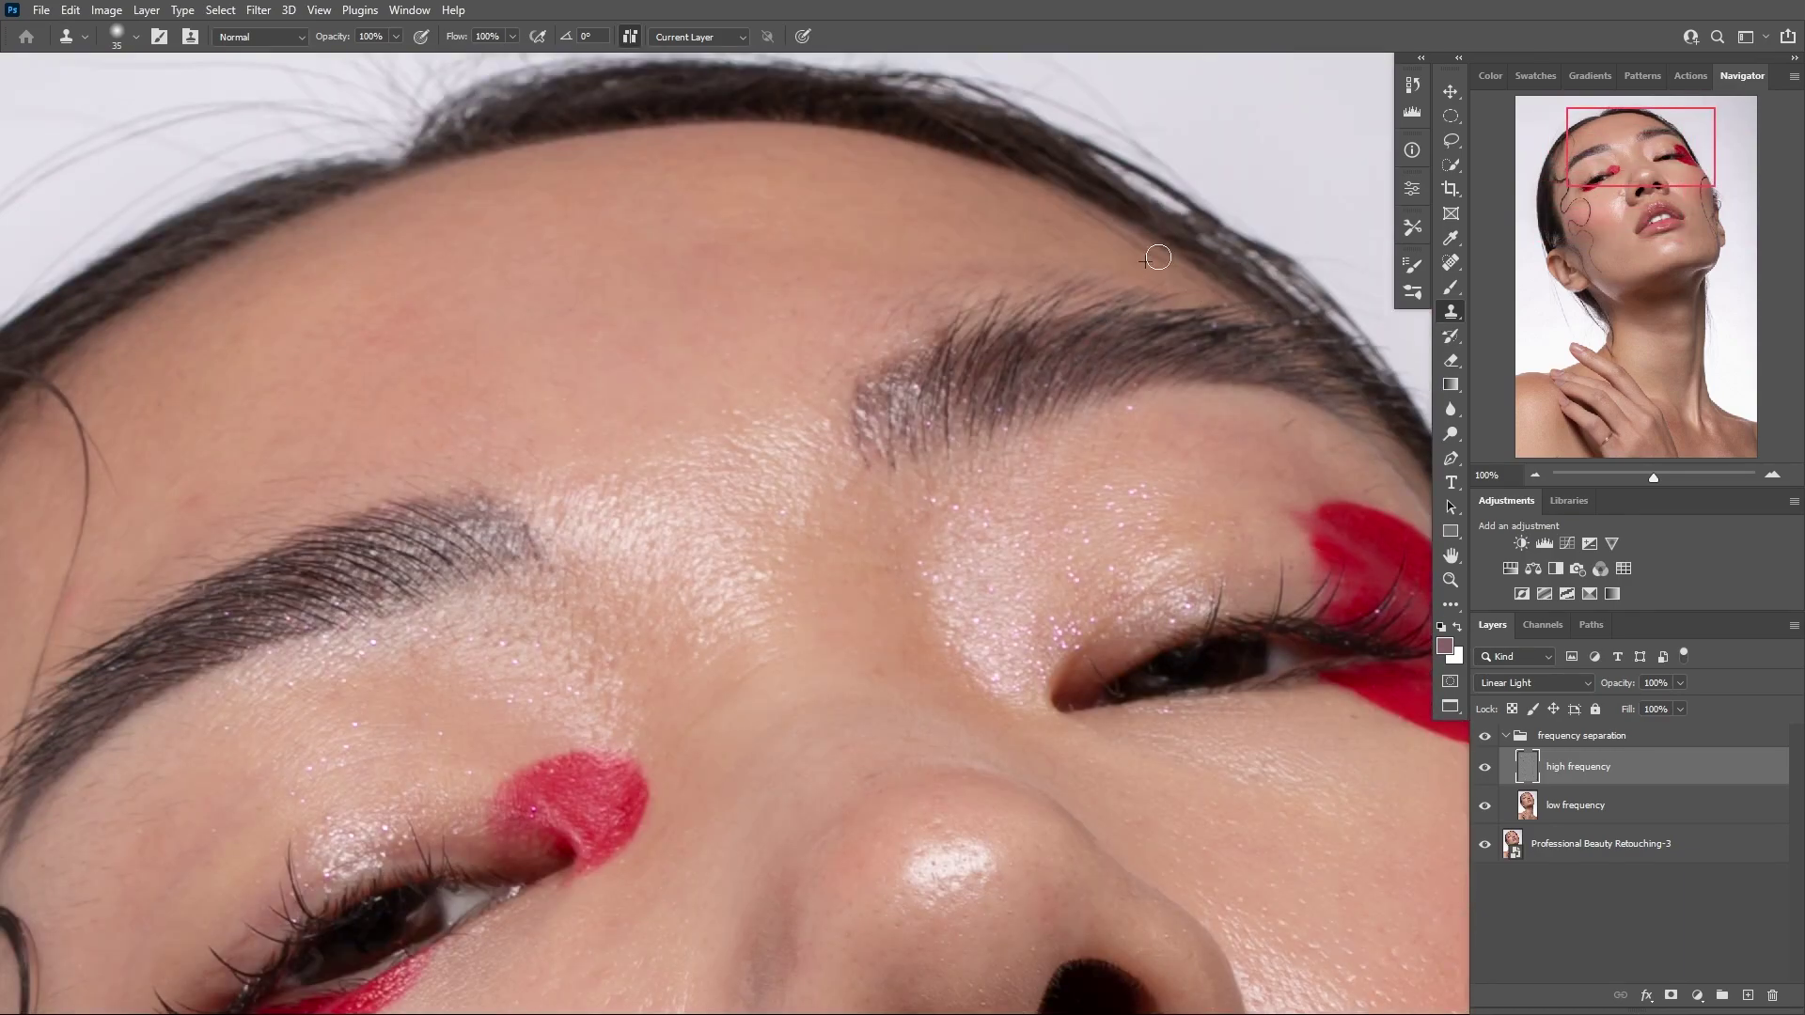
{"action": "left_click", "coordinate": [1219, 310], "text": "alt"}
{"action": "left_click", "coordinate": [1203, 330]}
{"action": "left_click_drag", "start_coordinate": [1202, 592], "coordinate": [1082, 267]}
{"action": "left_click", "coordinate": [1069, 276]}
Clone out the small blemish on her right cheek below the eye makeup
{"action": "left_click_drag", "start_coordinate": [290, 825], "coordinate": [881, 476]}
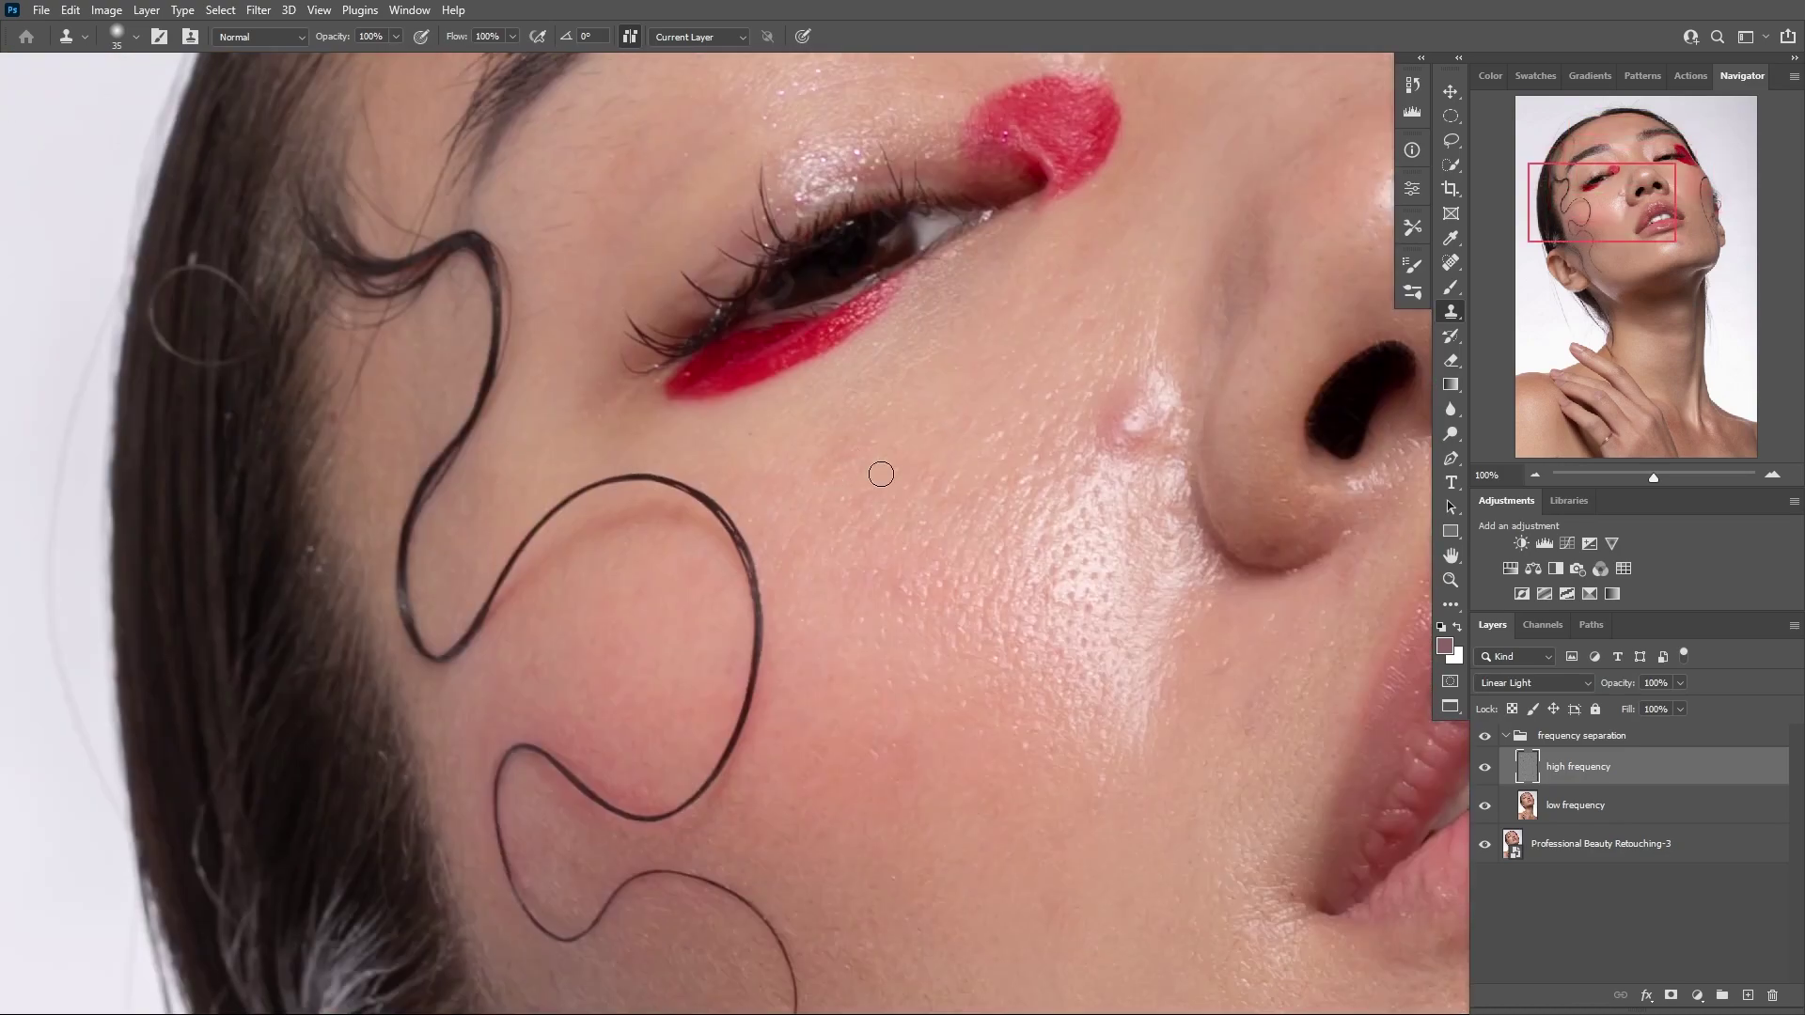
{"action": "left_click", "coordinate": [841, 440], "text": "alt"}
{"action": "left_click", "coordinate": [903, 446]}
Review the whole portrait and then the face closely, comparing it with and without the frequency separation group
{"action": "key", "text": "ctrl+0"}
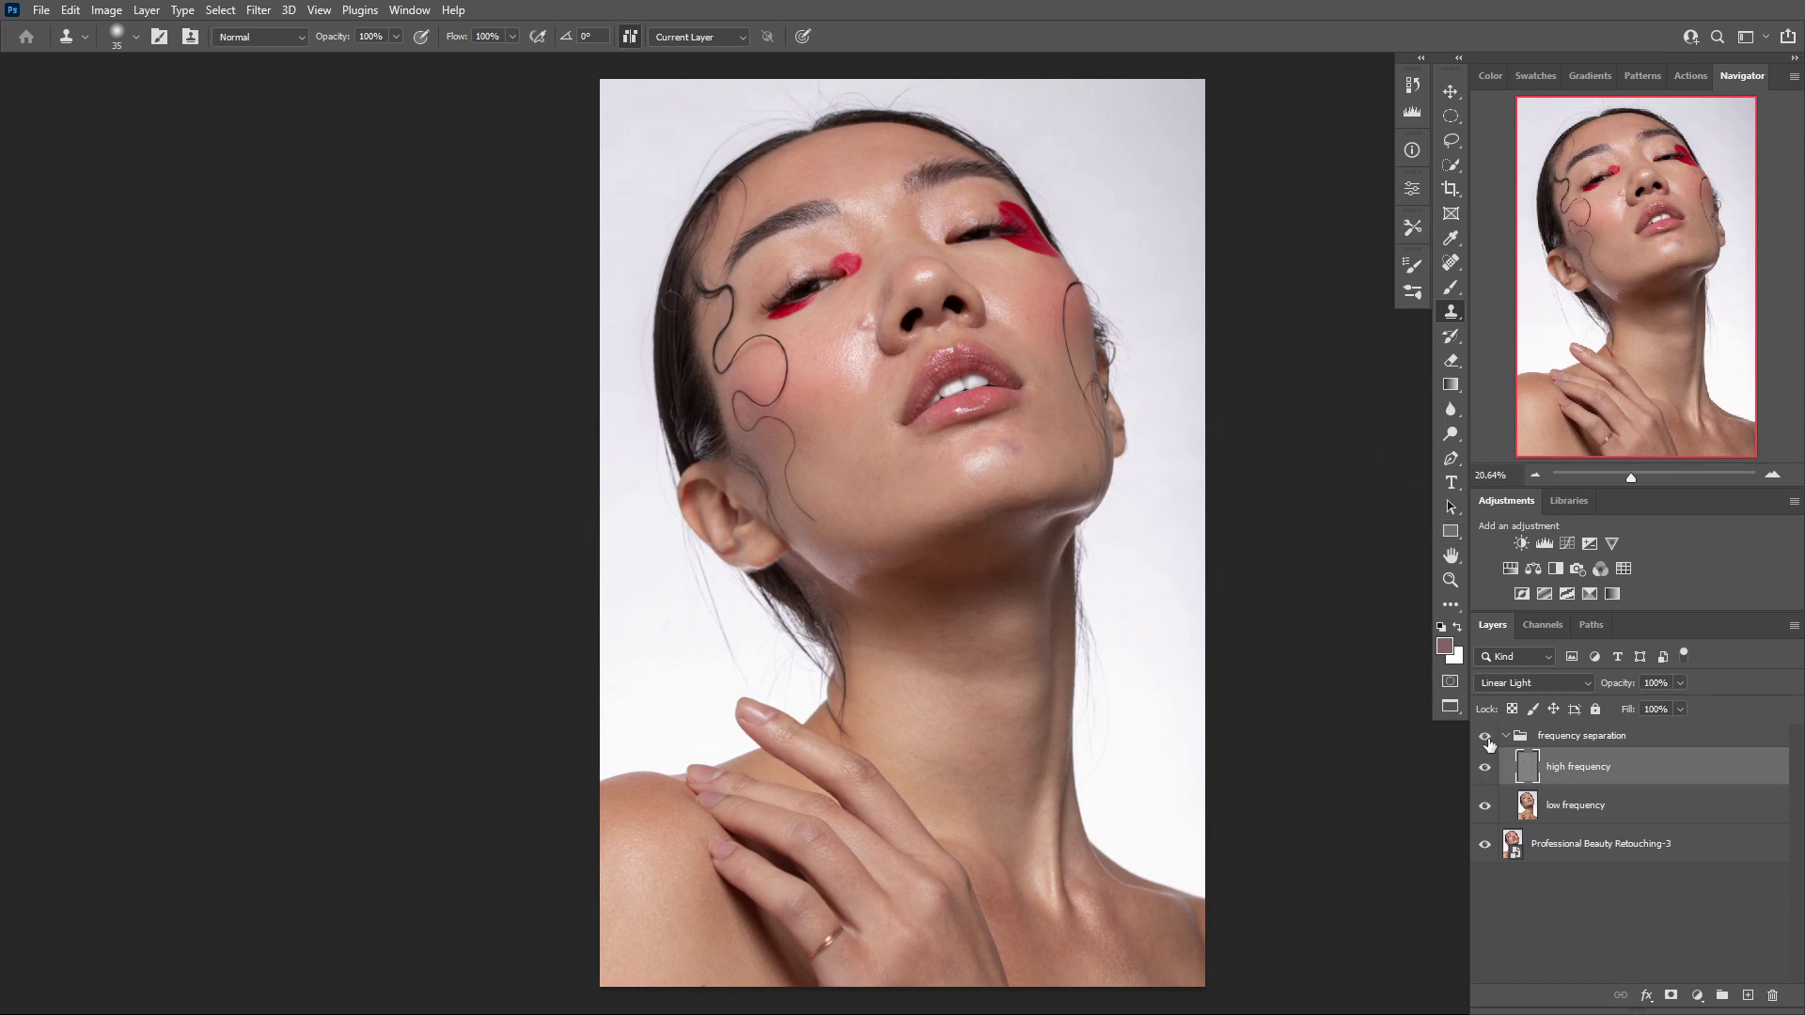
{"action": "key", "text": "ctrl+plus"}
{"action": "key", "text": "ctrl+plus"}
{"action": "key", "text": "ctrl+plus"}
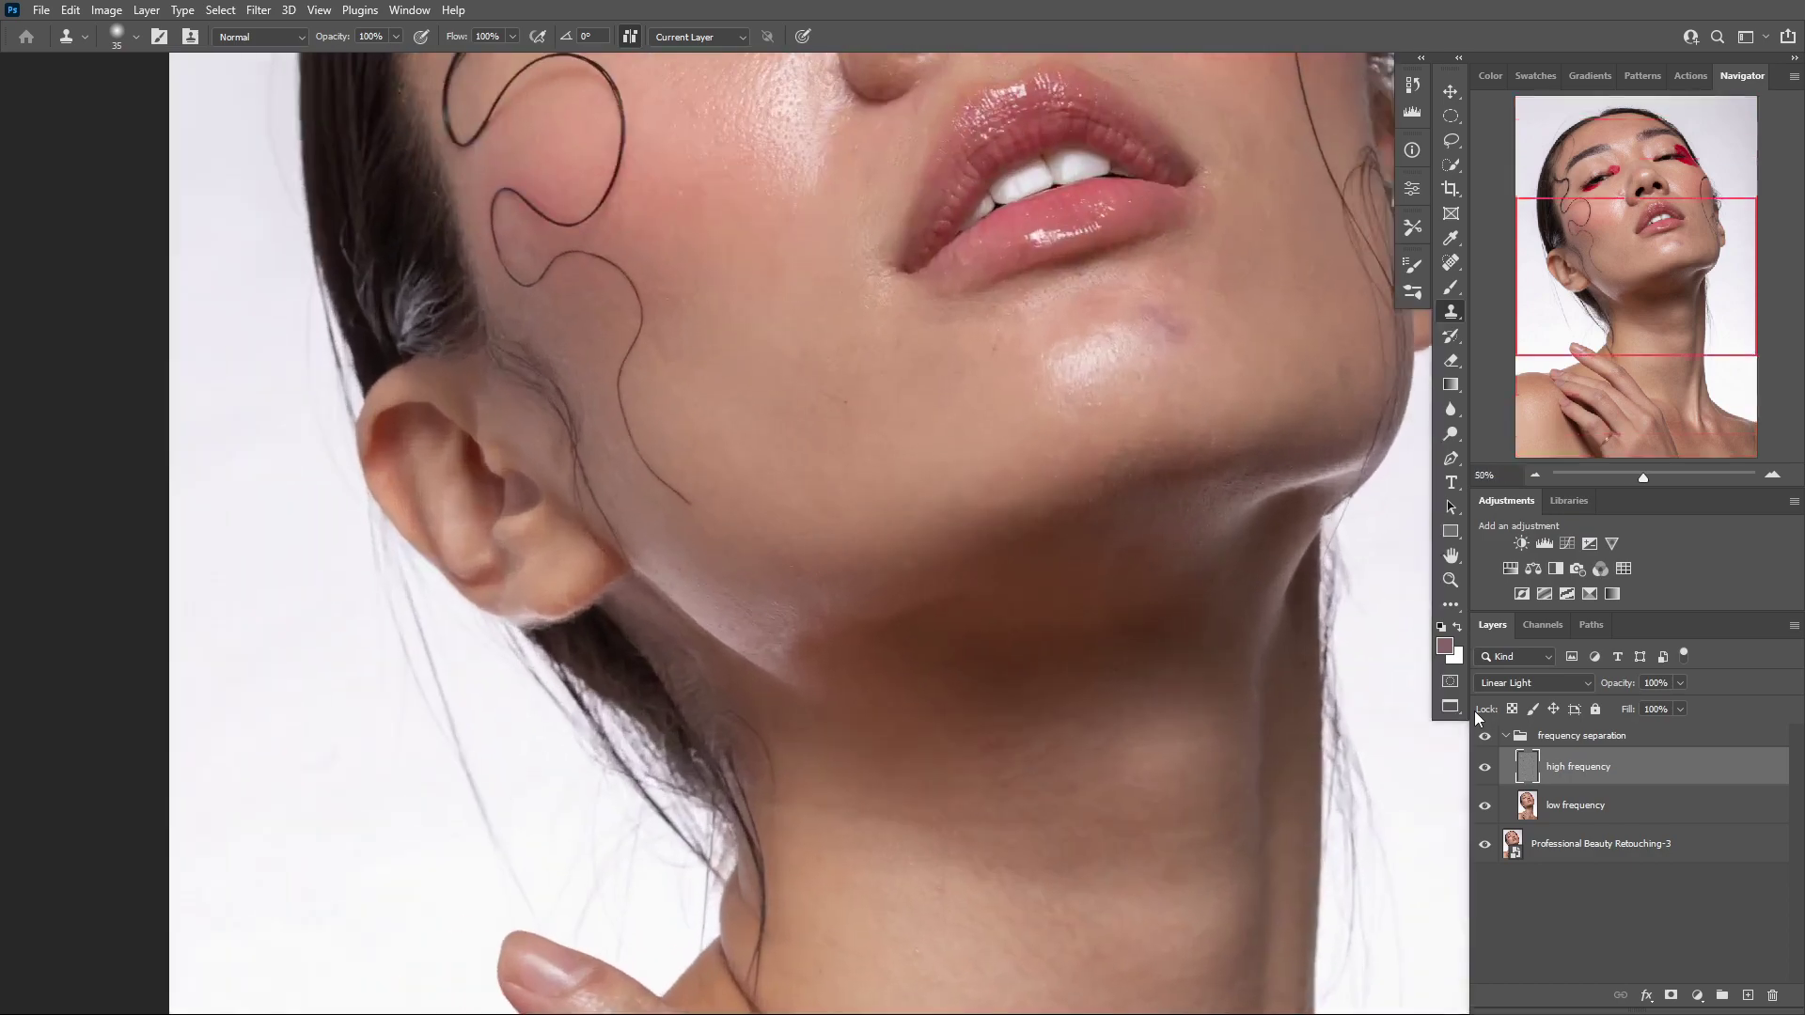
{"action": "left_click_drag", "start_coordinate": [938, 241], "coordinate": [747, 805]}
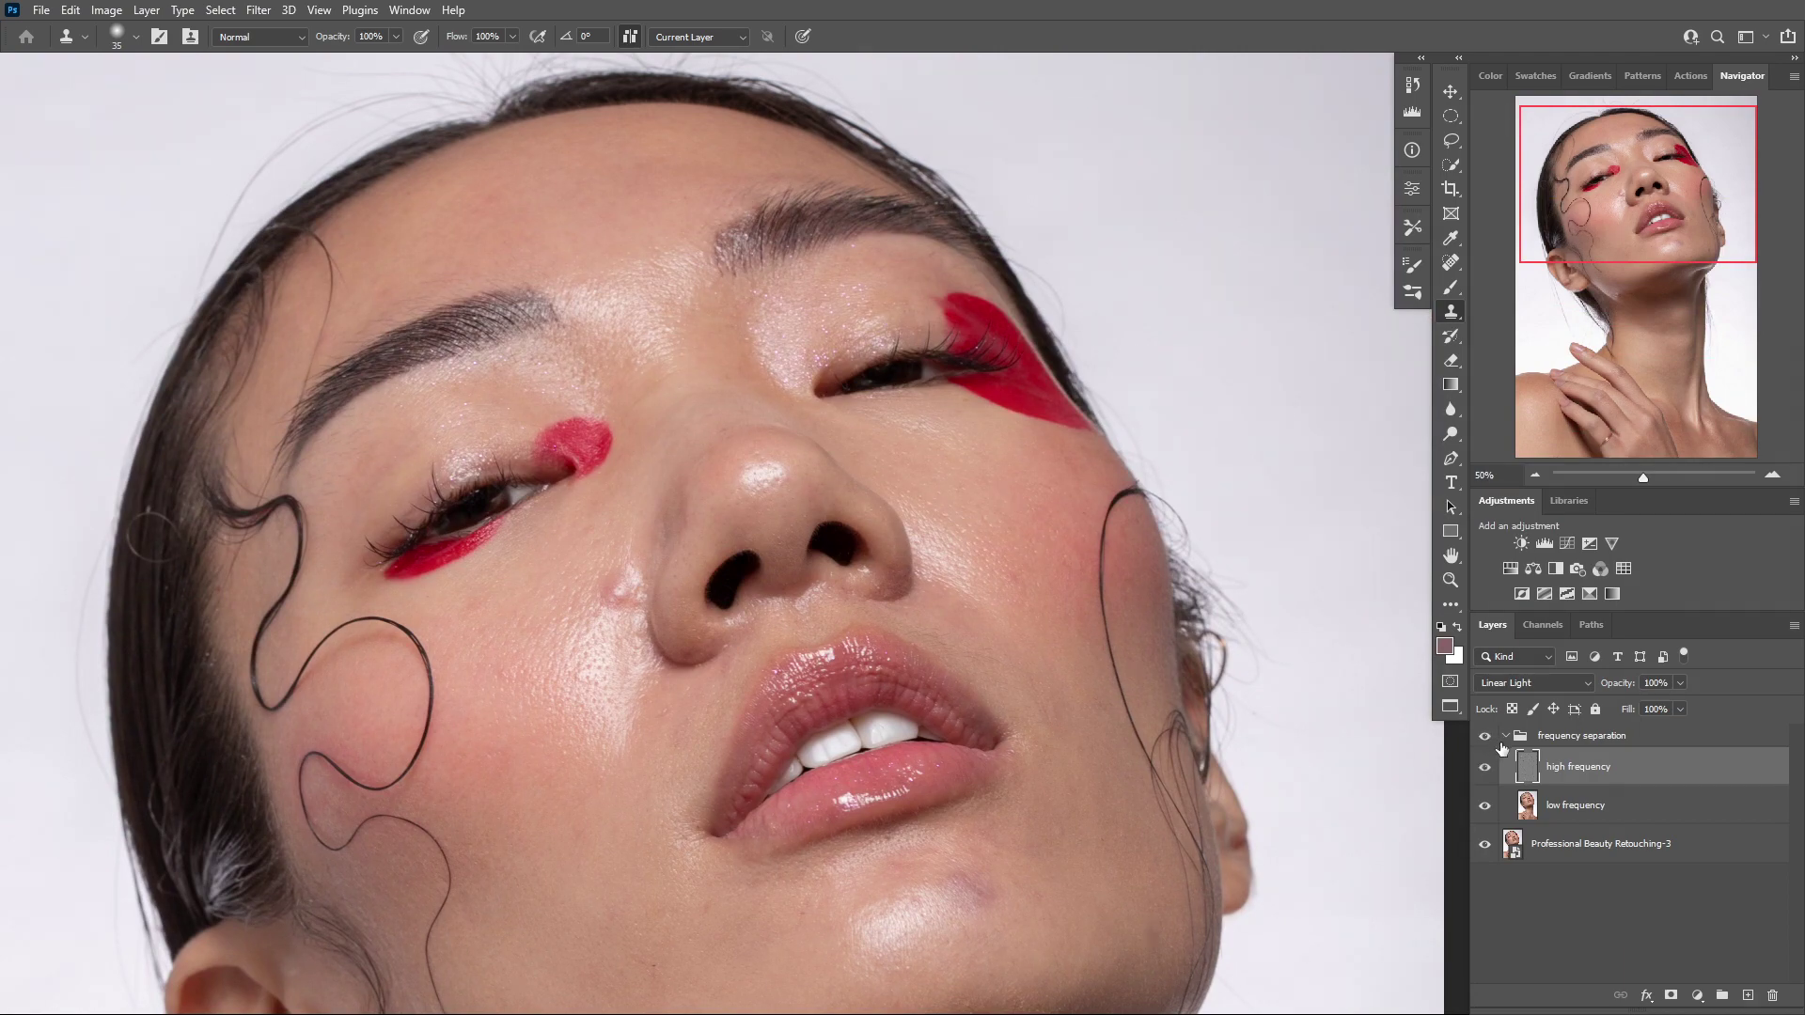
{"action": "left_click_drag", "start_coordinate": [1107, 800], "coordinate": [1118, 611]}
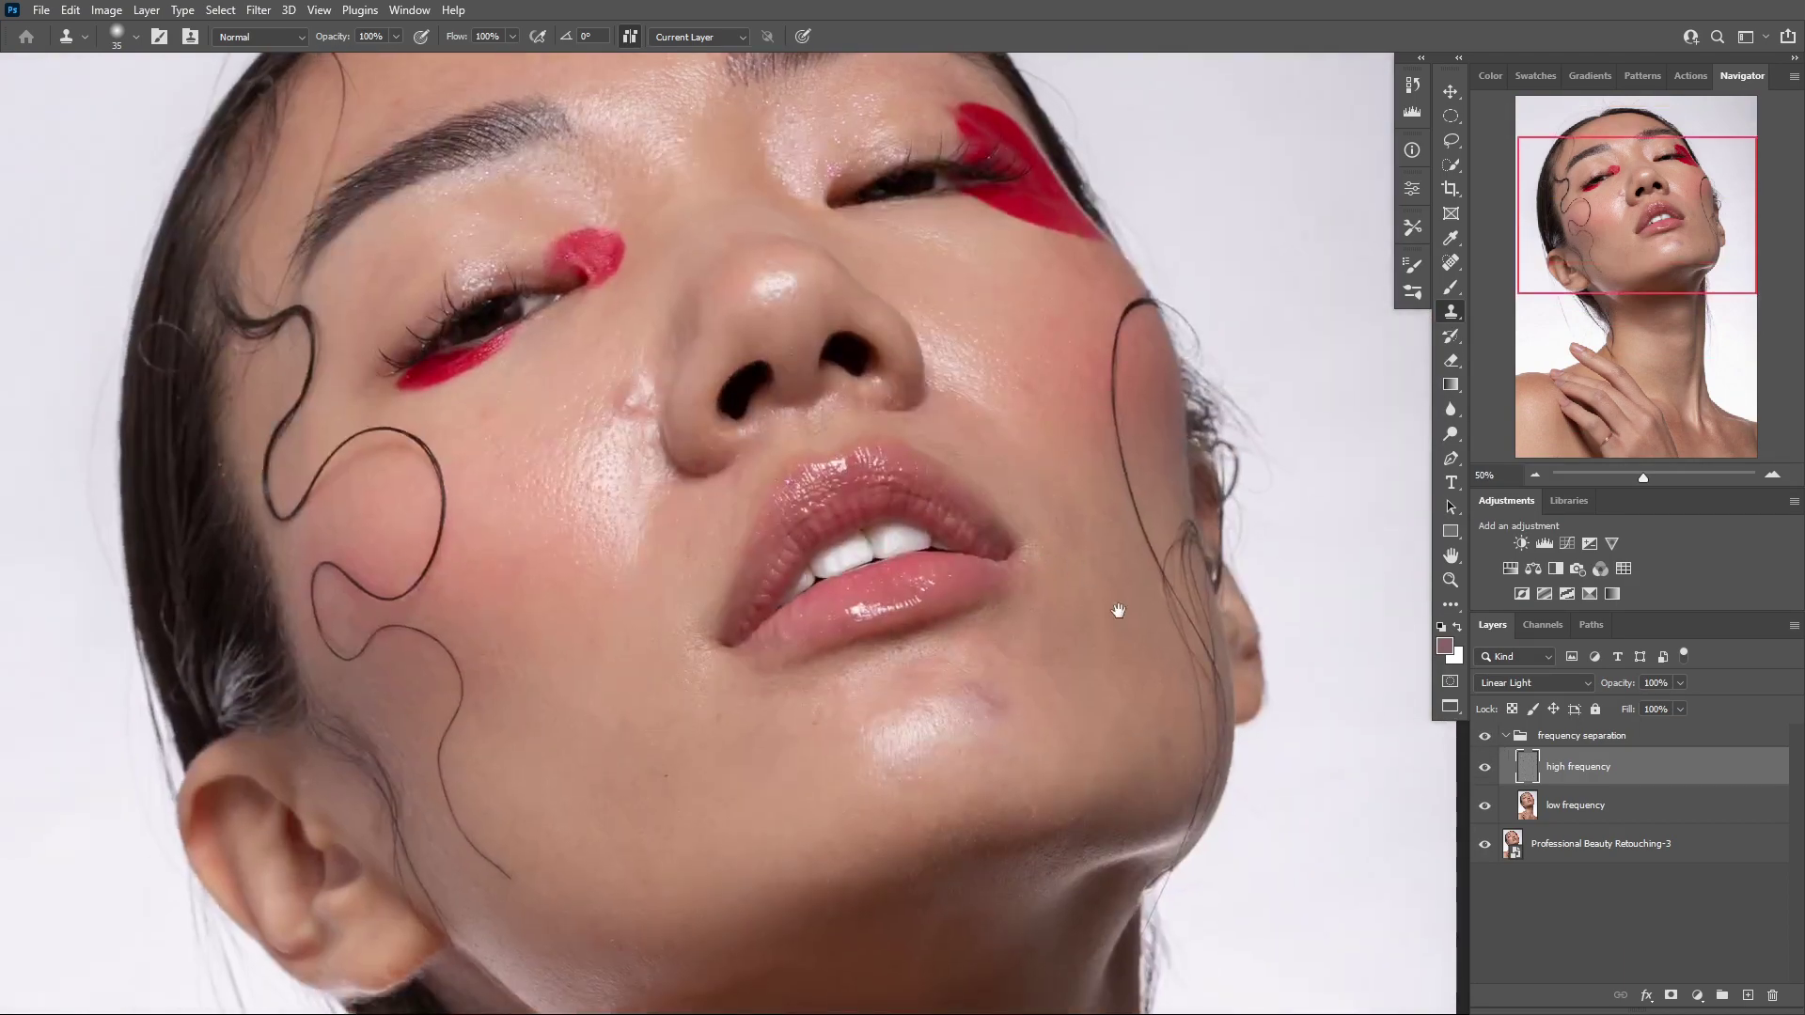
{"action": "left_click", "coordinate": [1486, 736]}
{"action": "key", "text": "ctrl+plus"}
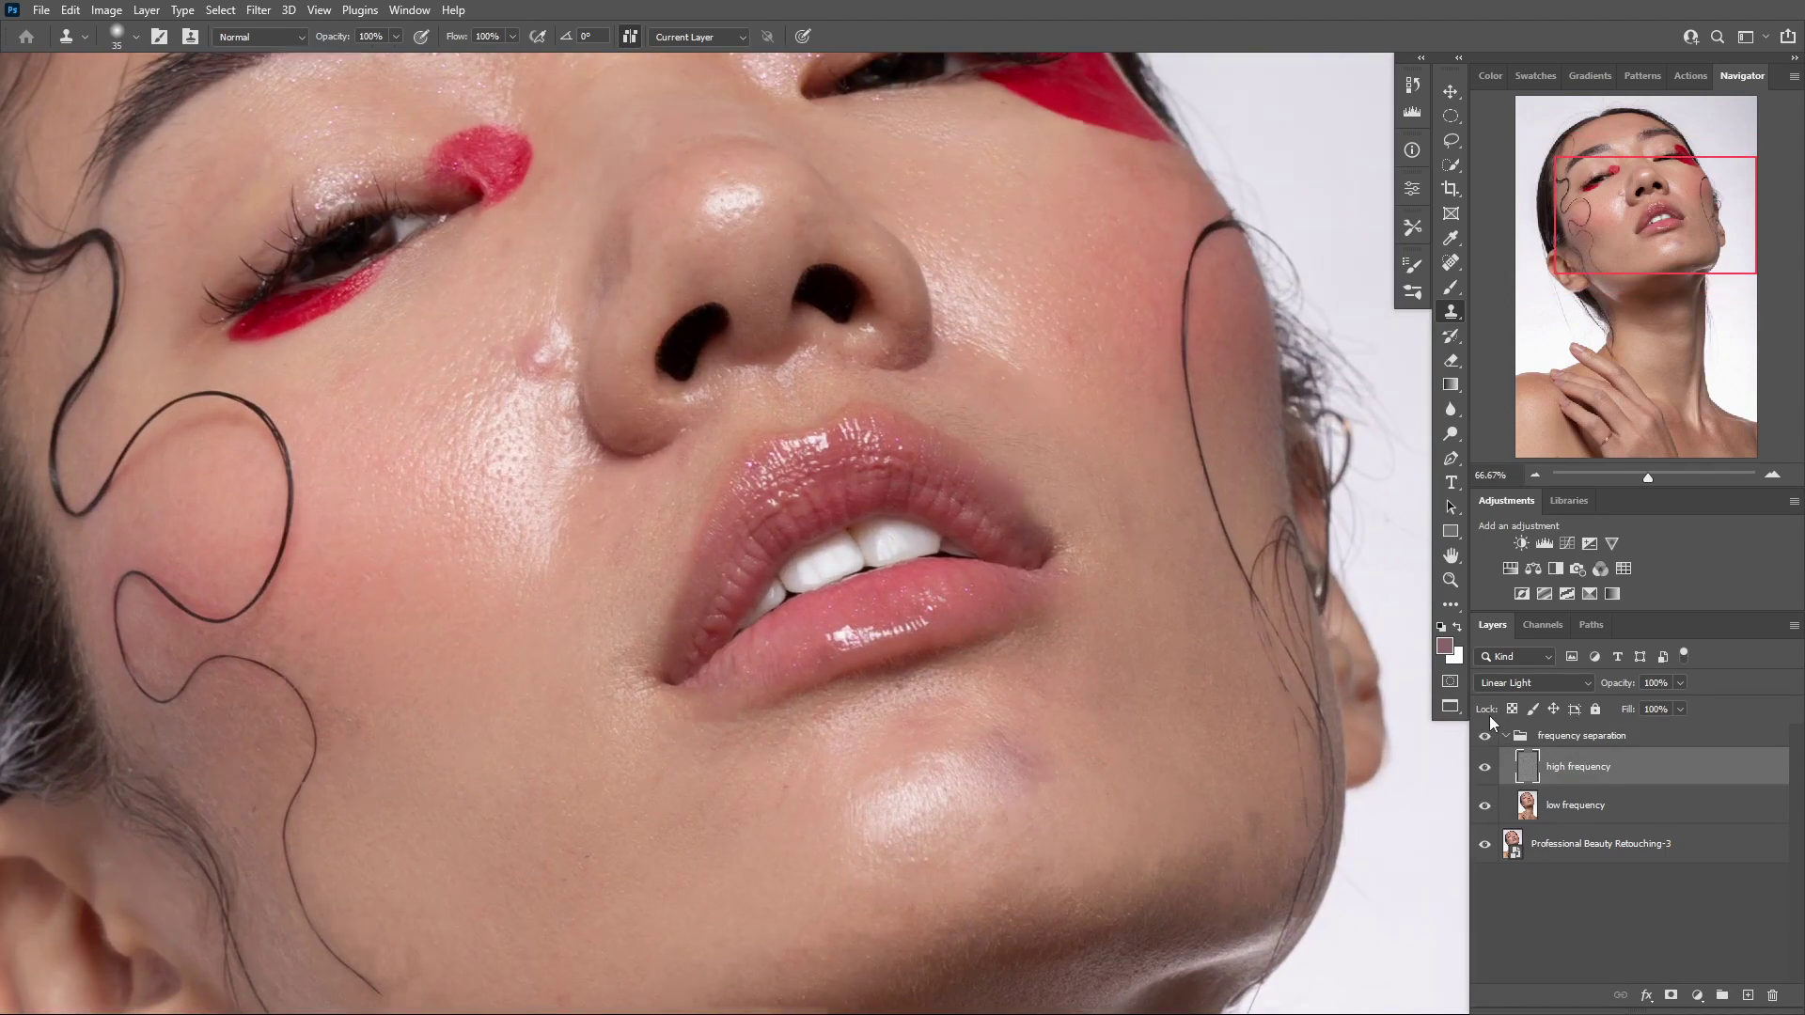
Clone out the specks on the upper lip around its glossy highlight
{"action": "key", "text": "ctrl+plus"}
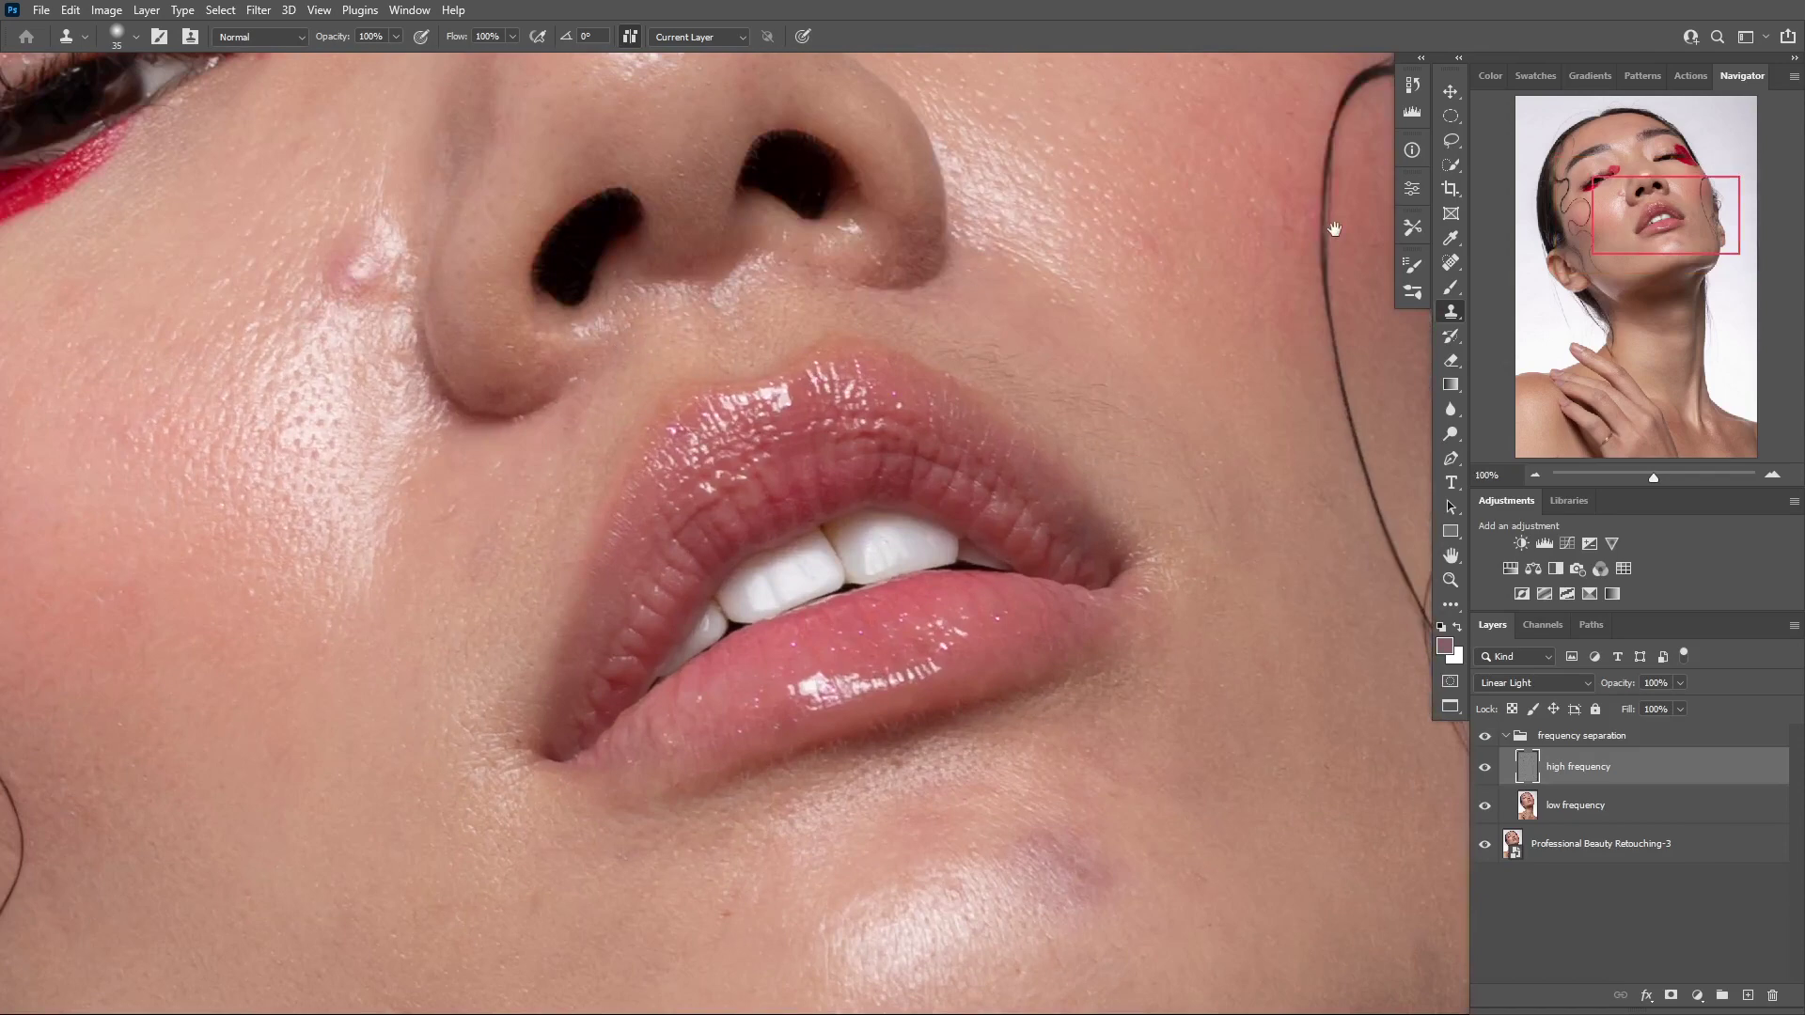
{"action": "left_click", "coordinate": [716, 485], "text": "alt"}
{"action": "left_click_drag", "start_coordinate": [706, 490], "coordinate": [780, 466]}
{"action": "left_click", "coordinate": [773, 460], "text": "alt"}
{"action": "left_click", "coordinate": [858, 443], "text": "alt"}
{"action": "left_click", "coordinate": [703, 513]}
{"action": "left_click", "coordinate": [702, 530], "text": "alt"}
{"action": "left_click", "coordinate": [726, 523]}
{"action": "left_click", "coordinate": [742, 474]}
Clone out the specks on the lower lip and the remaining ones on the upper lip
{"action": "left_click", "coordinate": [993, 614]}
{"action": "left_click", "coordinate": [962, 665], "text": "alt"}
{"action": "left_click", "coordinate": [949, 641]}
{"action": "left_click", "coordinate": [791, 662], "text": "alt"}
{"action": "left_click", "coordinate": [899, 613]}
{"action": "left_click_drag", "start_coordinate": [761, 477], "coordinate": [886, 607]}
{"action": "left_click", "coordinate": [843, 606], "text": "alt"}
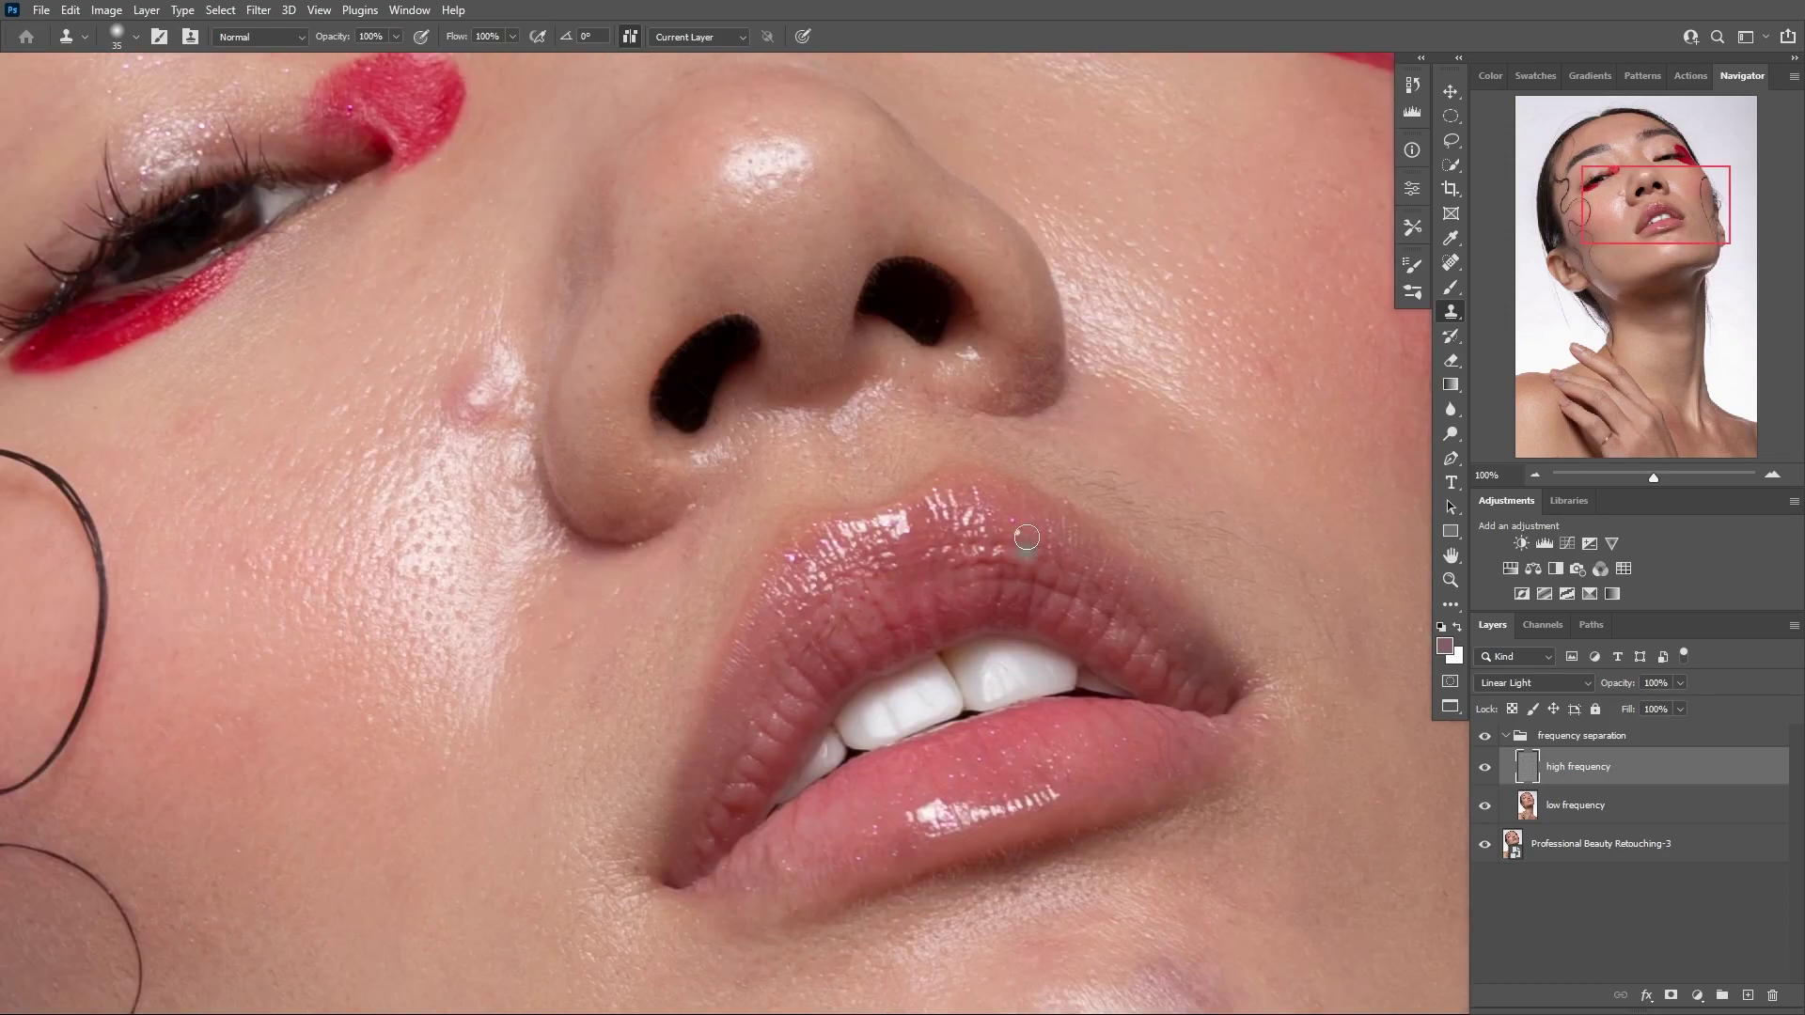
{"action": "left_click", "coordinate": [1026, 543], "text": "alt"}
{"action": "left_click", "coordinate": [1021, 558]}
Inspect the forehead, eyes, cheeks and lips at several magnifications for remaining texture flaws
{"action": "mouse_move", "coordinate": [792, 368]}
{"action": "left_mouse_down"}
{"action": "mouse_move", "coordinate": [843, 571]}
{"action": "mouse_move", "coordinate": [1225, 507]}
{"action": "left_mouse_up"}
{"action": "left_click_drag", "start_coordinate": [943, 69], "coordinate": [875, 536]}
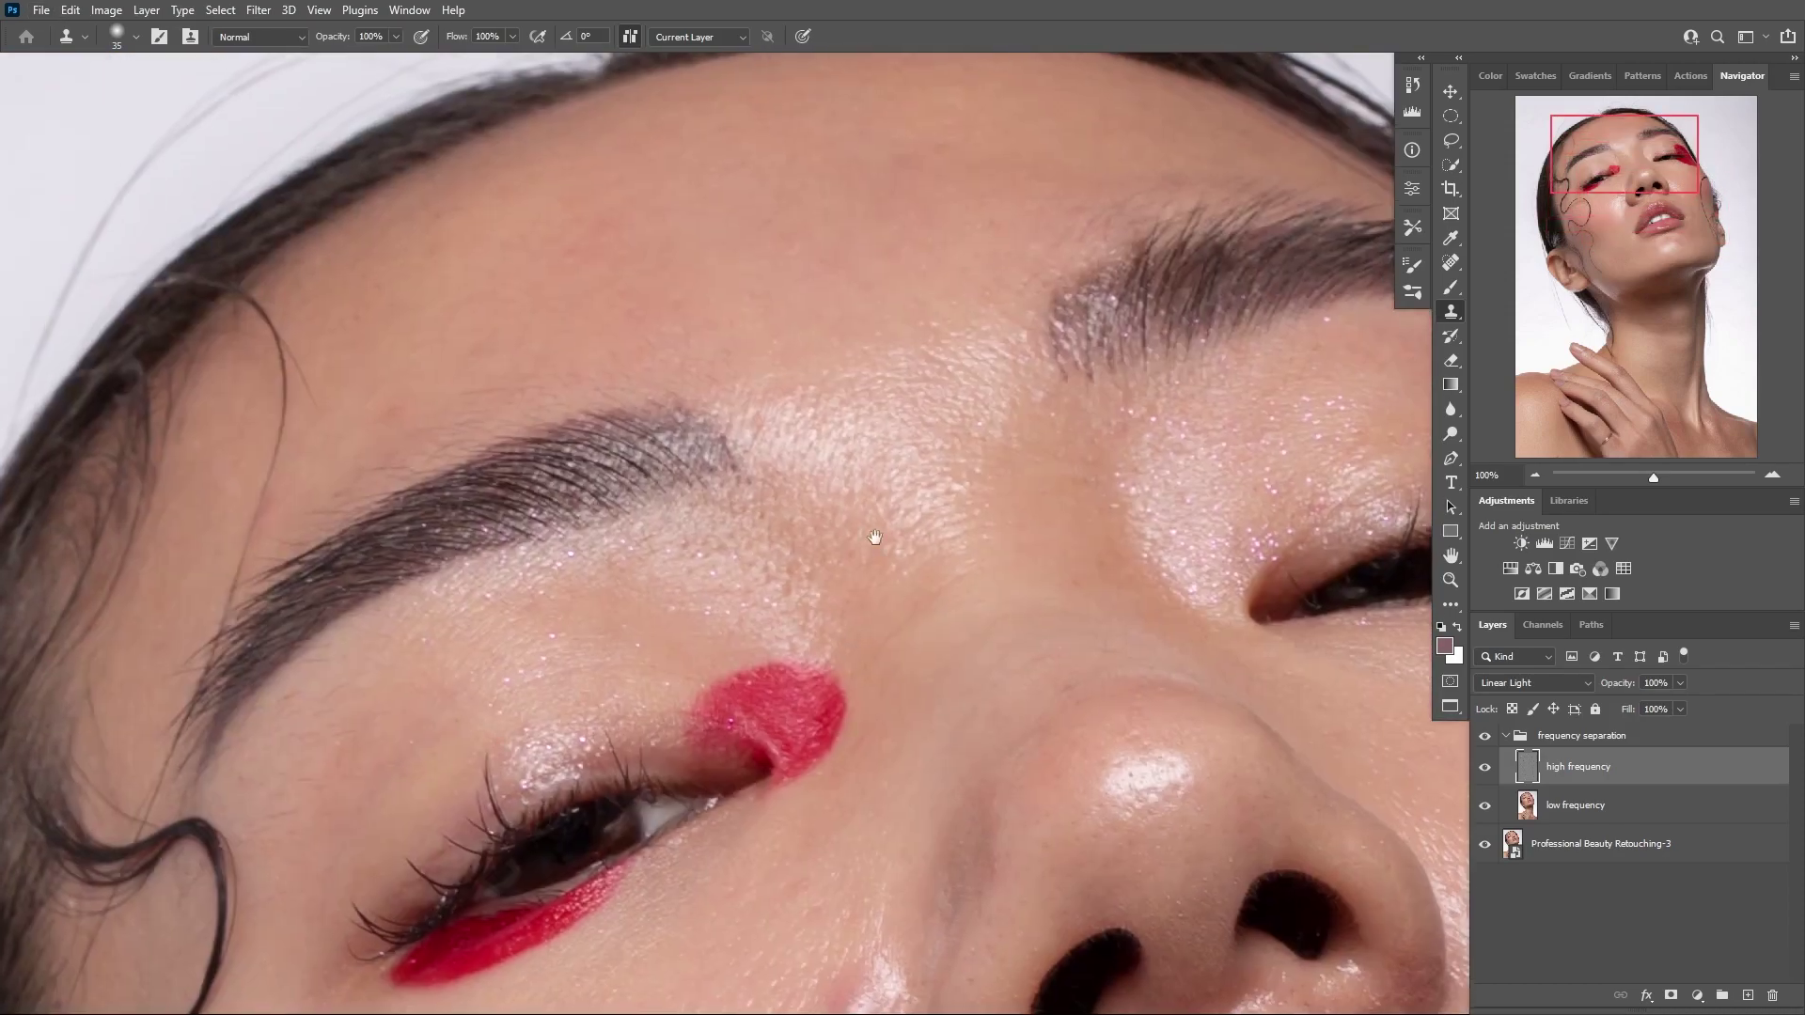
{"action": "key", "text": "ctrl+minus"}
{"action": "key", "text": "ctrl+minus"}
{"action": "left_click_drag", "start_coordinate": [874, 893], "coordinate": [827, 141]}
{"action": "key", "text": "ctrl+plus"}
{"action": "left_click_drag", "start_coordinate": [817, 640], "coordinate": [760, 936]}
{"action": "left_click_drag", "start_coordinate": [1074, 499], "coordinate": [1053, 725]}
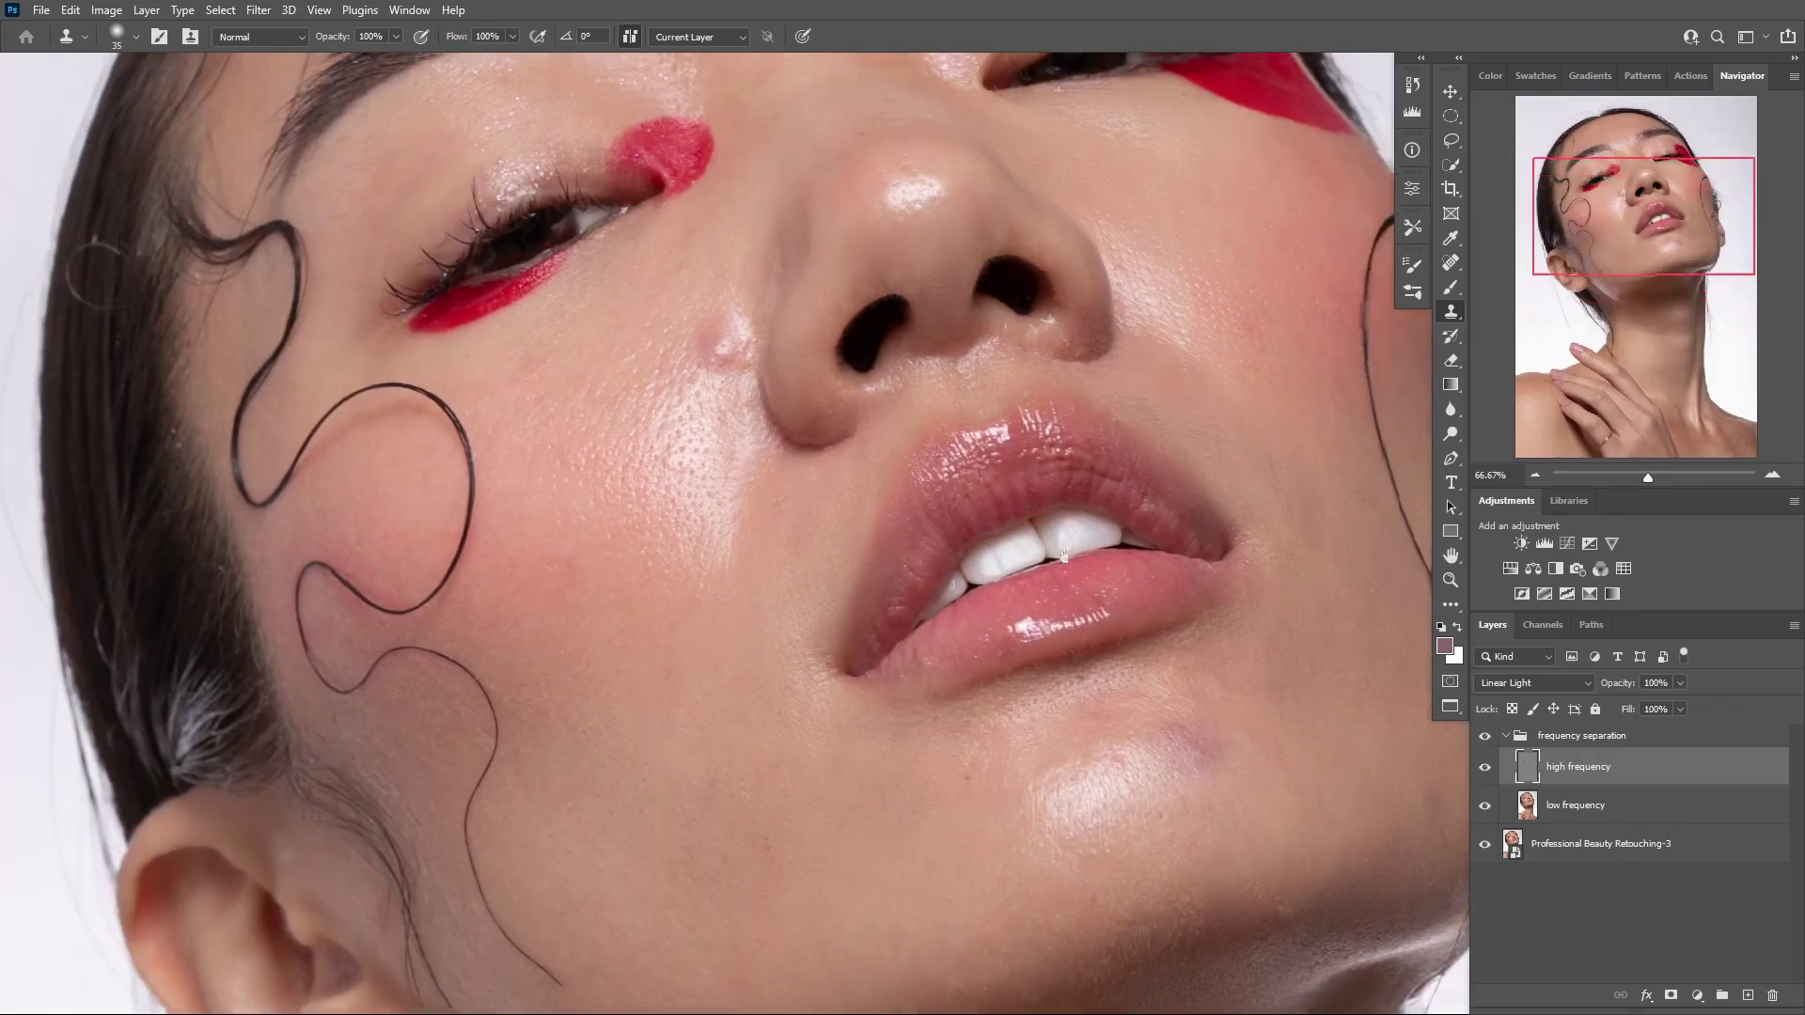
{"action": "left_click_drag", "start_coordinate": [1103, 459], "coordinate": [1091, 386]}
{"action": "left_click_drag", "start_coordinate": [1030, 224], "coordinate": [1035, 587]}
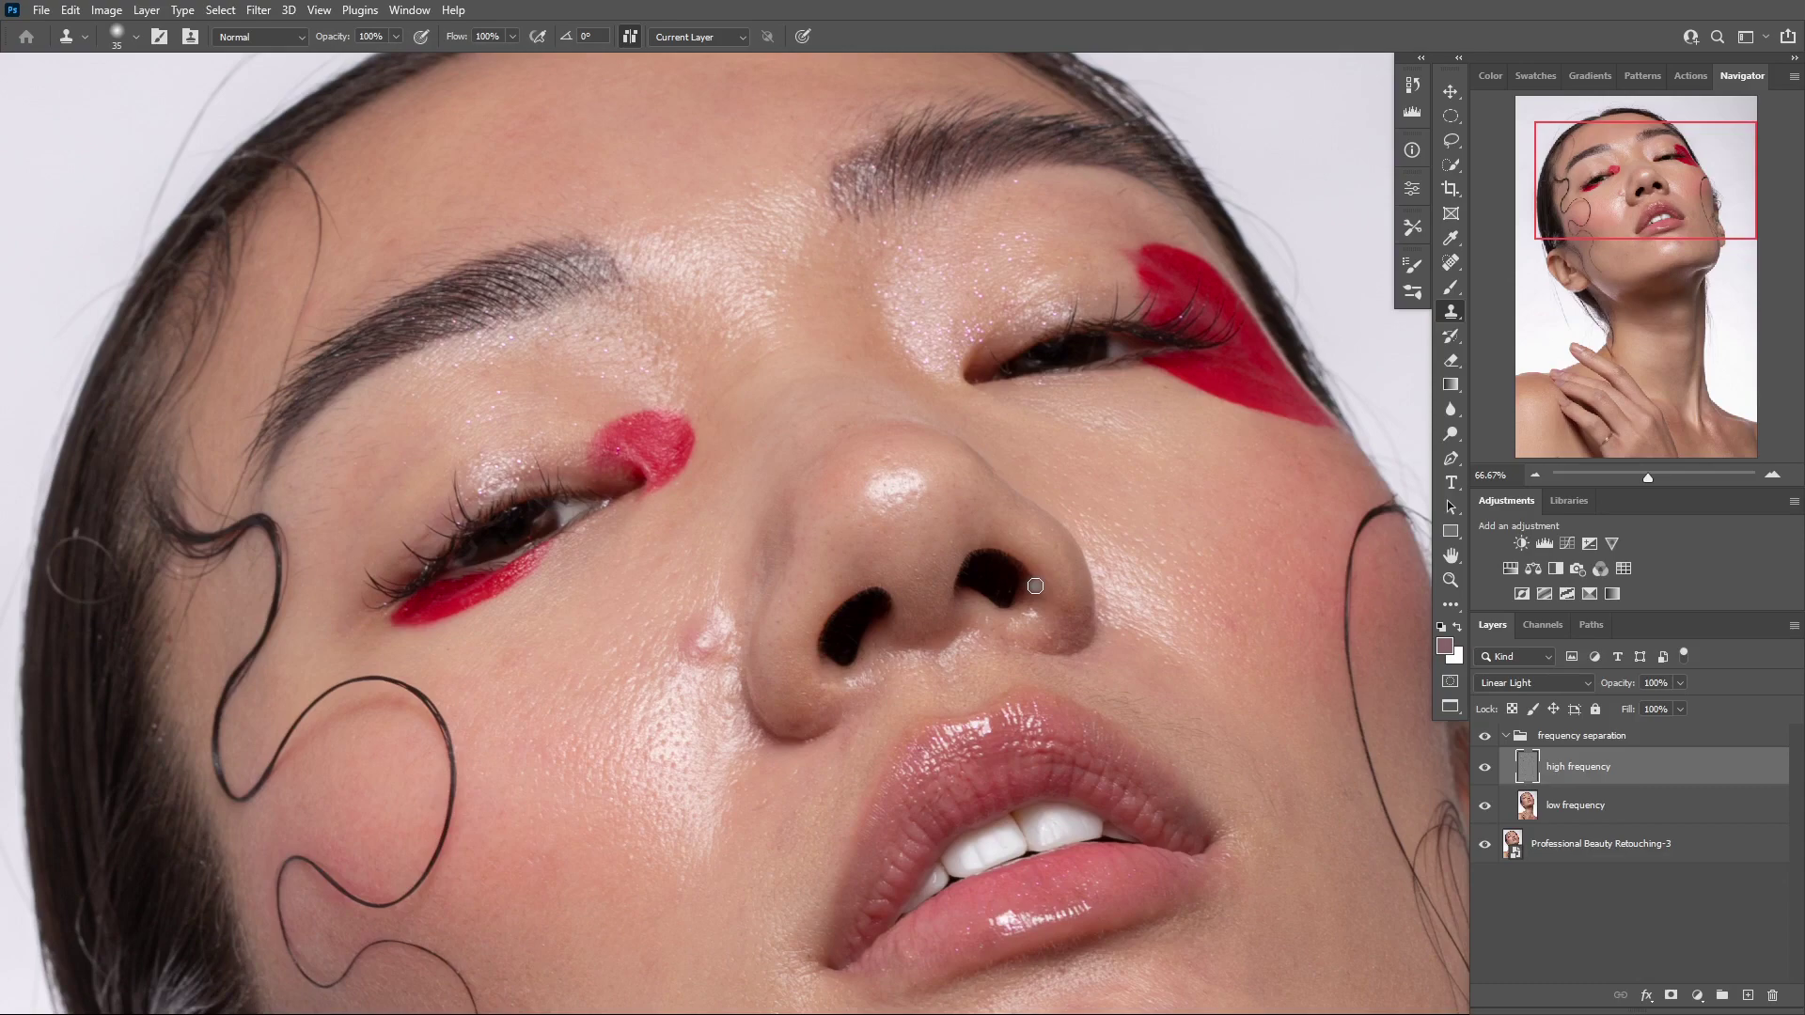
{"action": "key", "text": "ctrl+minus"}
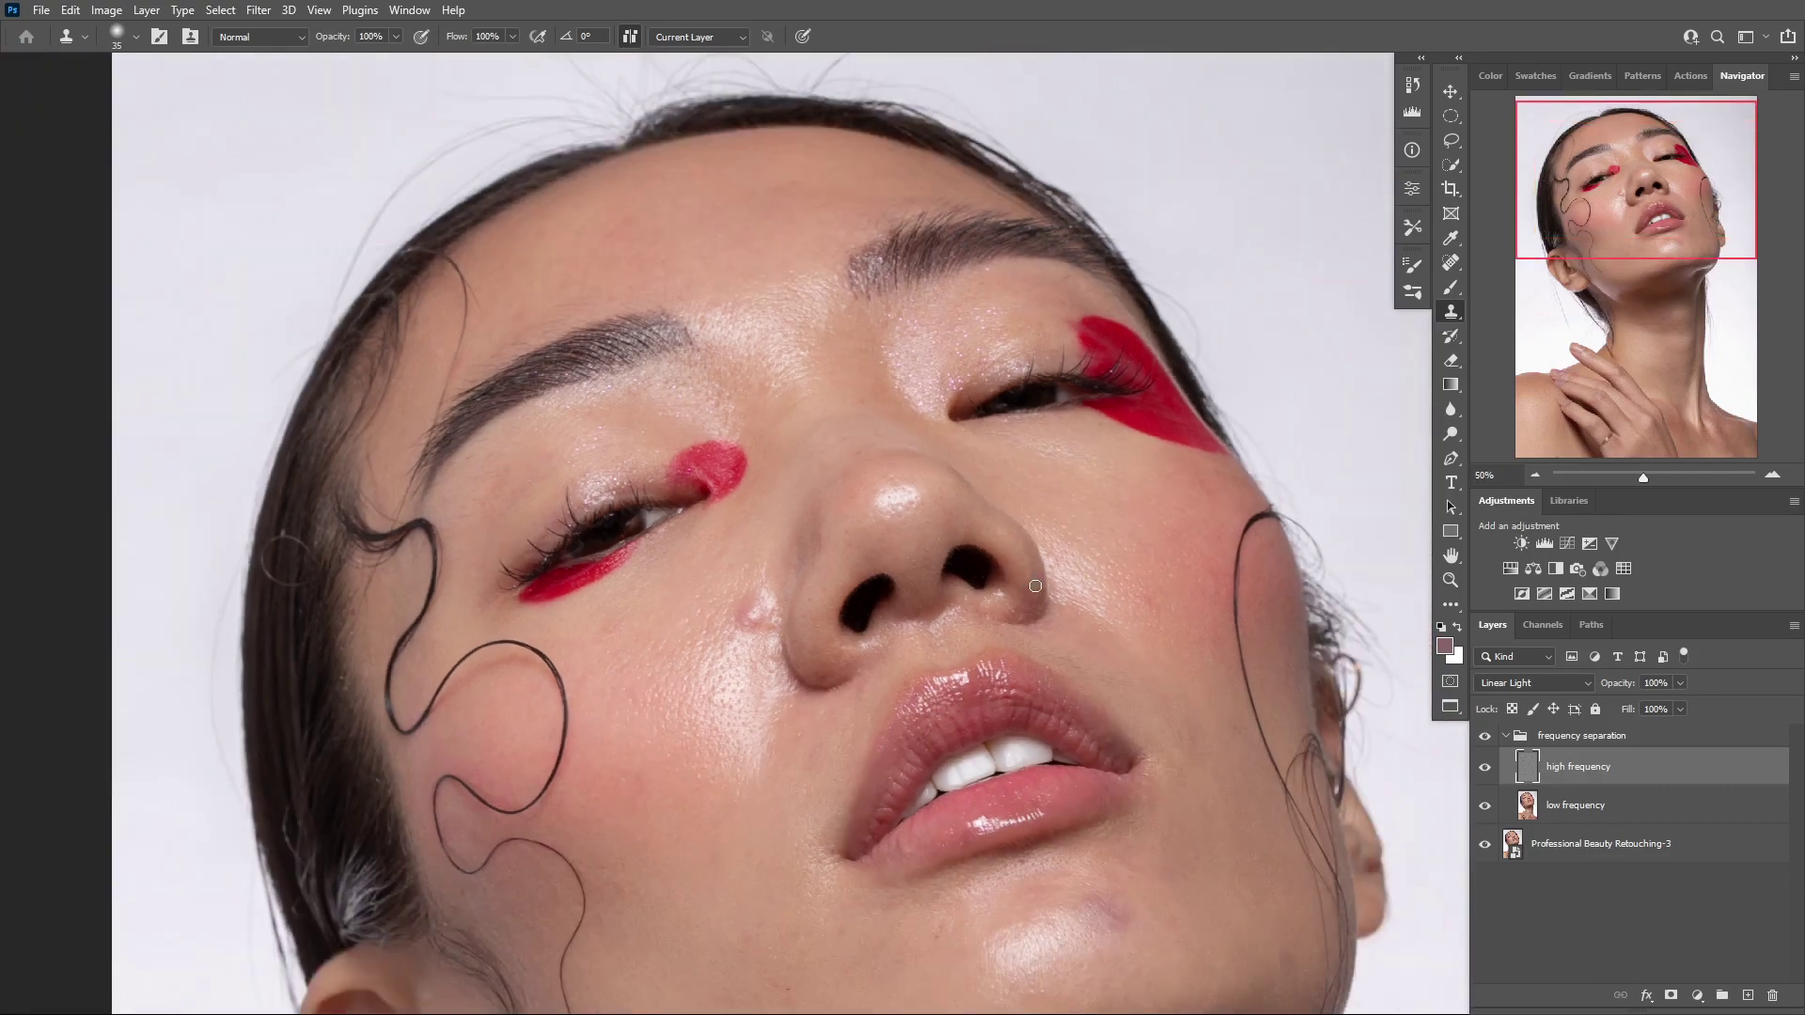
{"action": "left_click_drag", "start_coordinate": [1041, 606], "coordinate": [945, 458]}
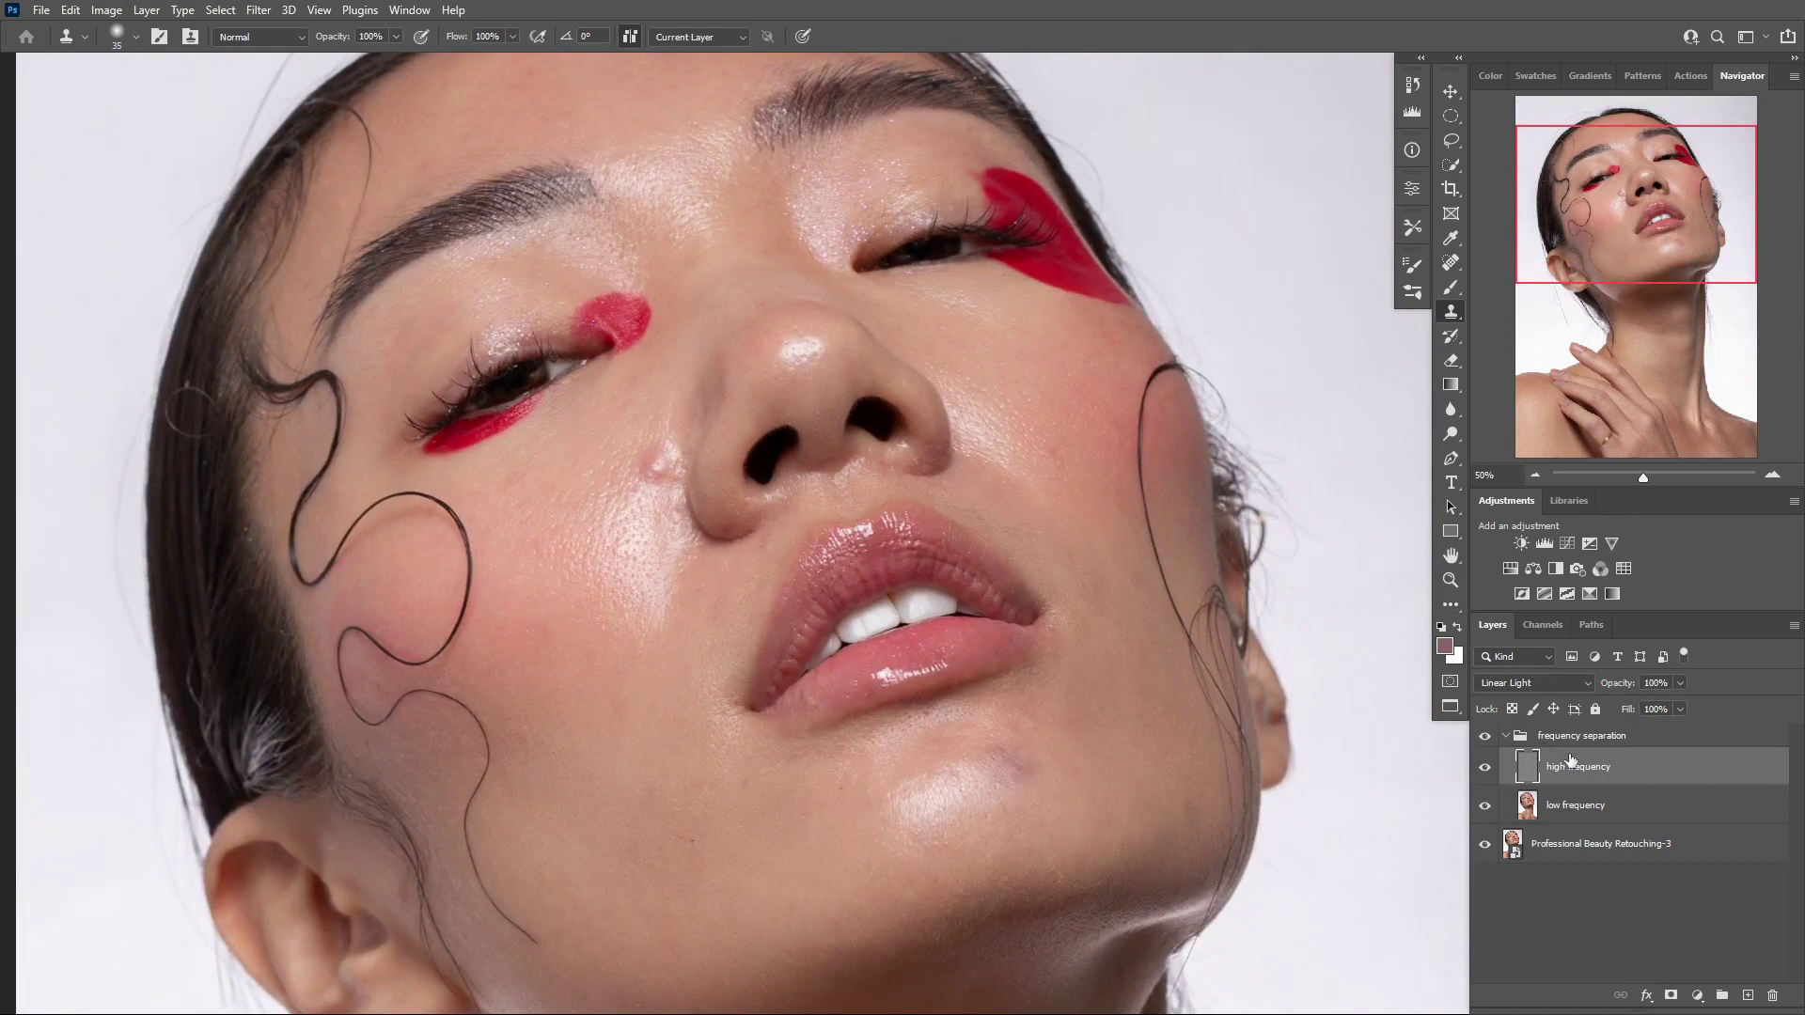
Add a new empty layer directly above the low frequency layer and hide the high frequency layer
{"action": "left_click", "coordinate": [1645, 816]}
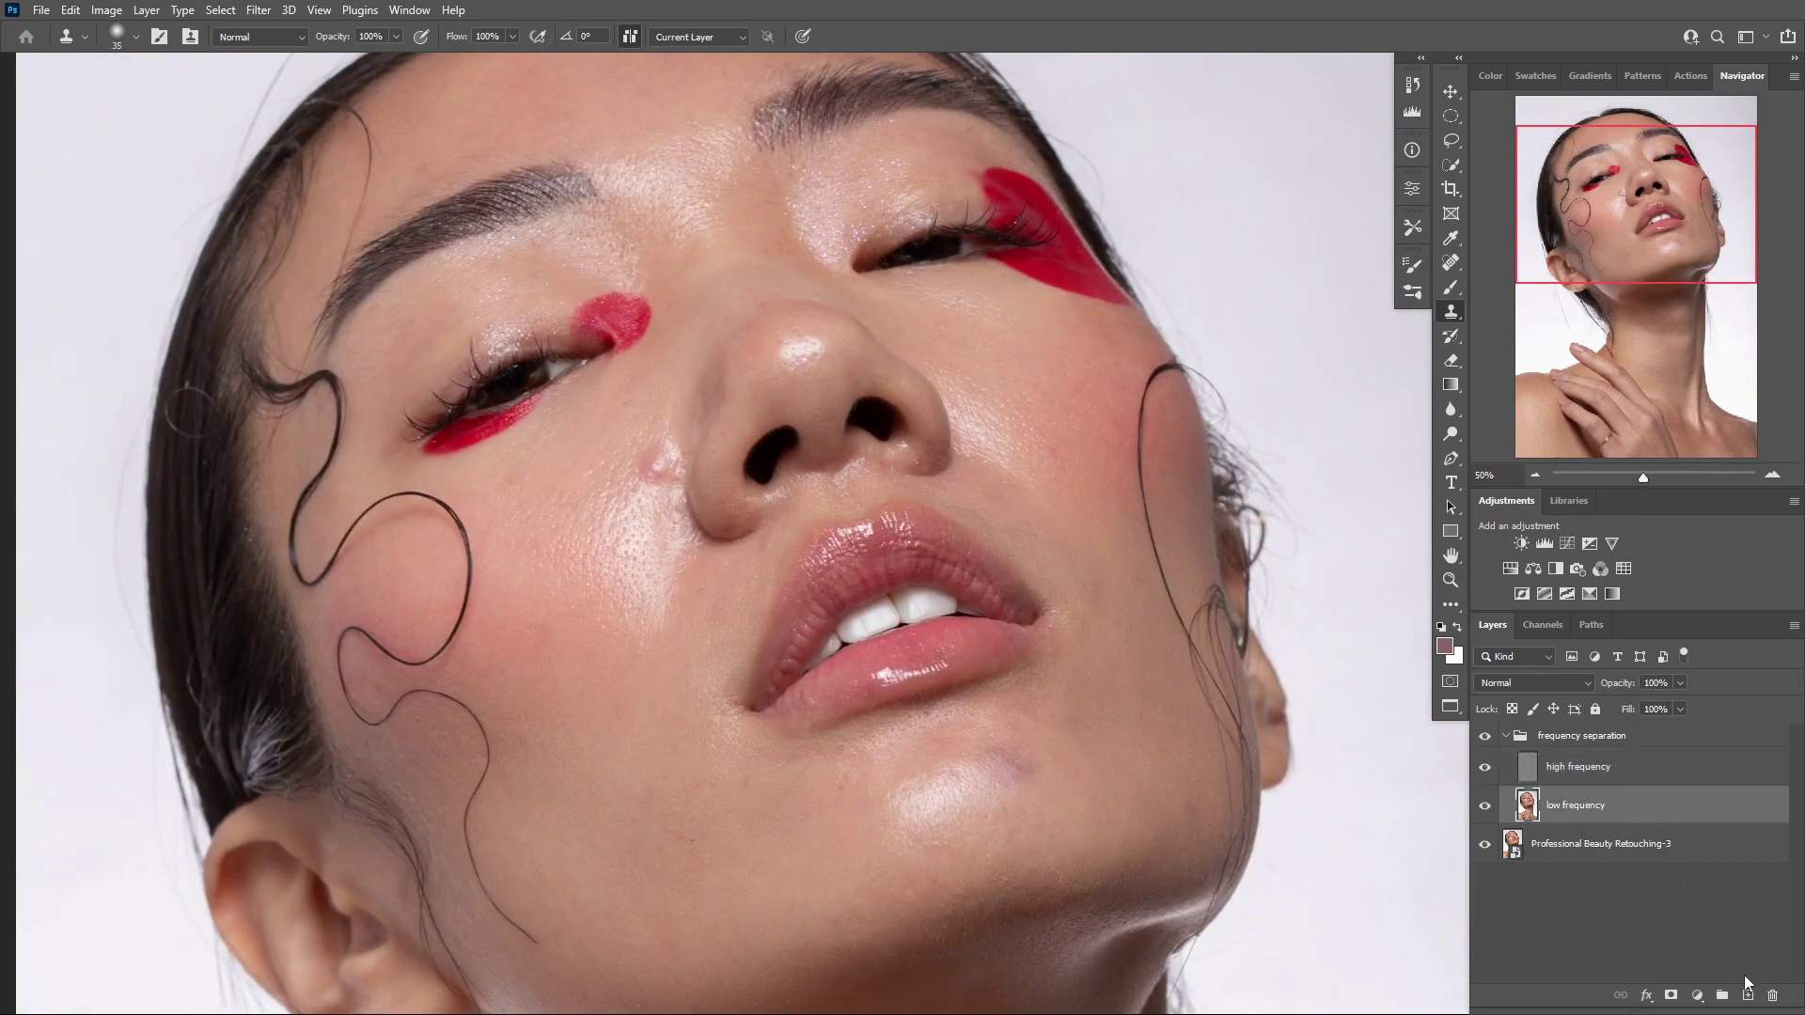
{"action": "left_click", "coordinate": [1747, 994]}
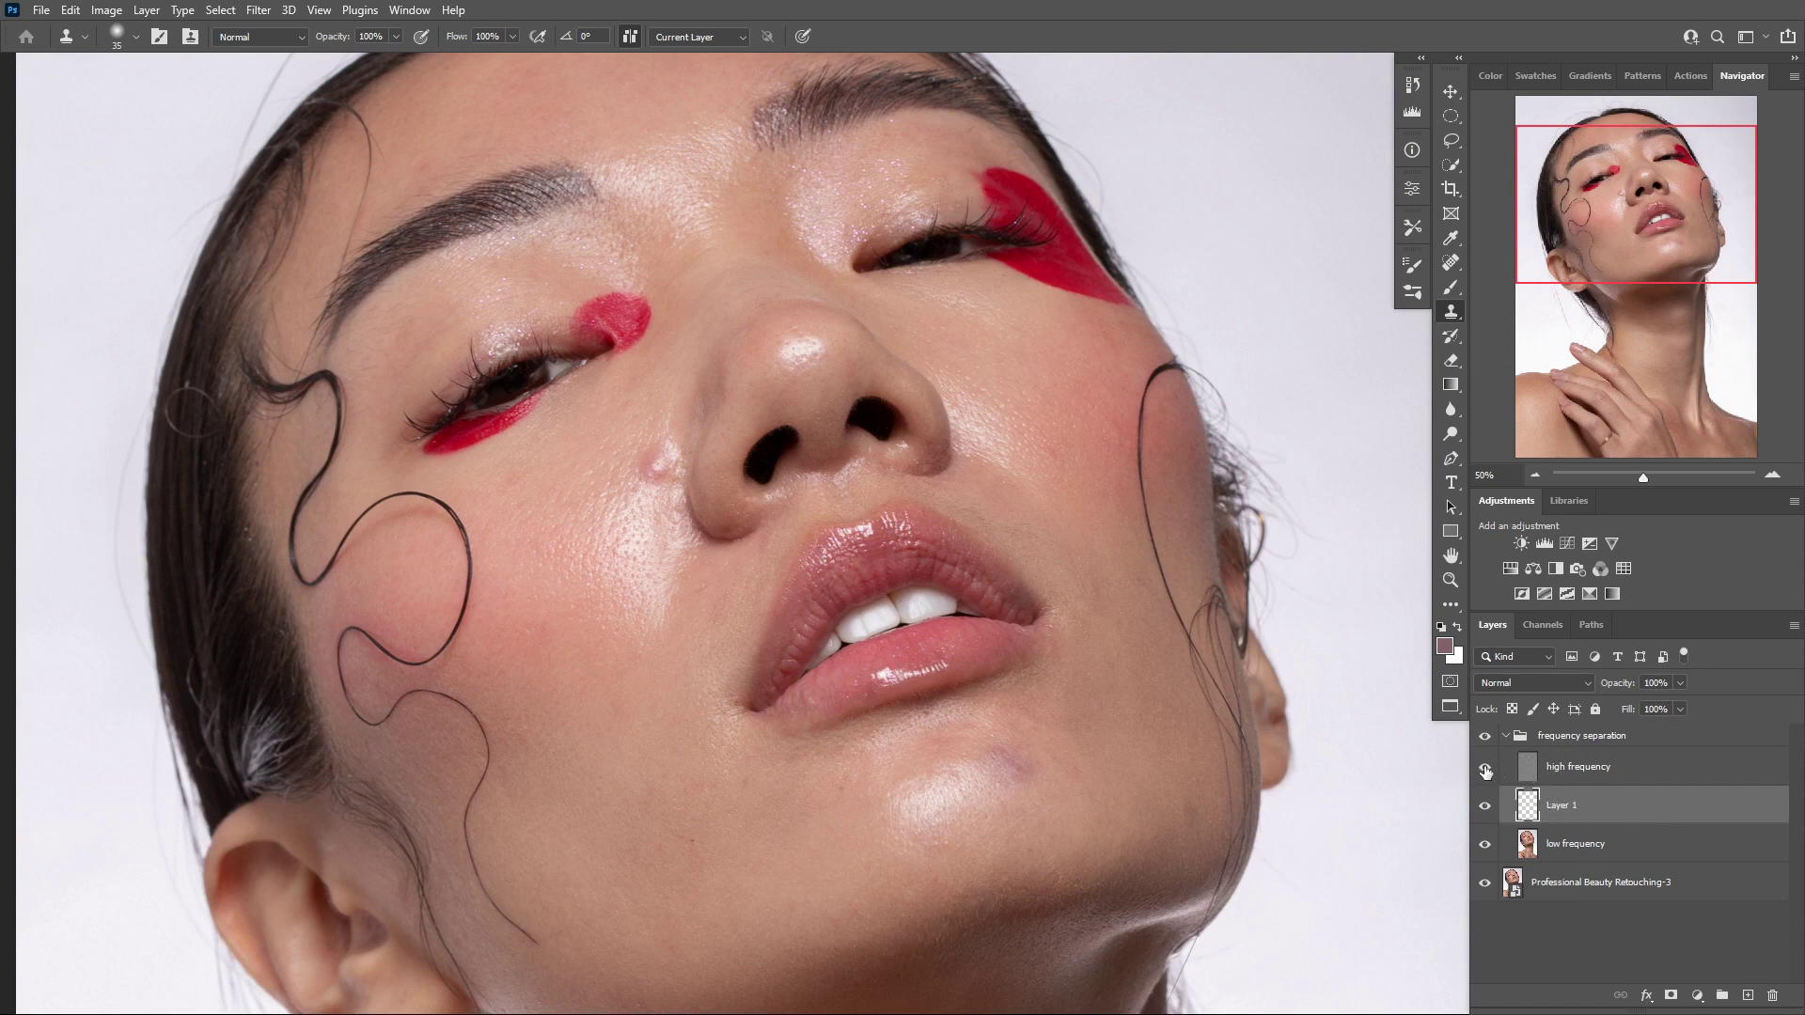
{"action": "left_click", "coordinate": [1485, 767]}
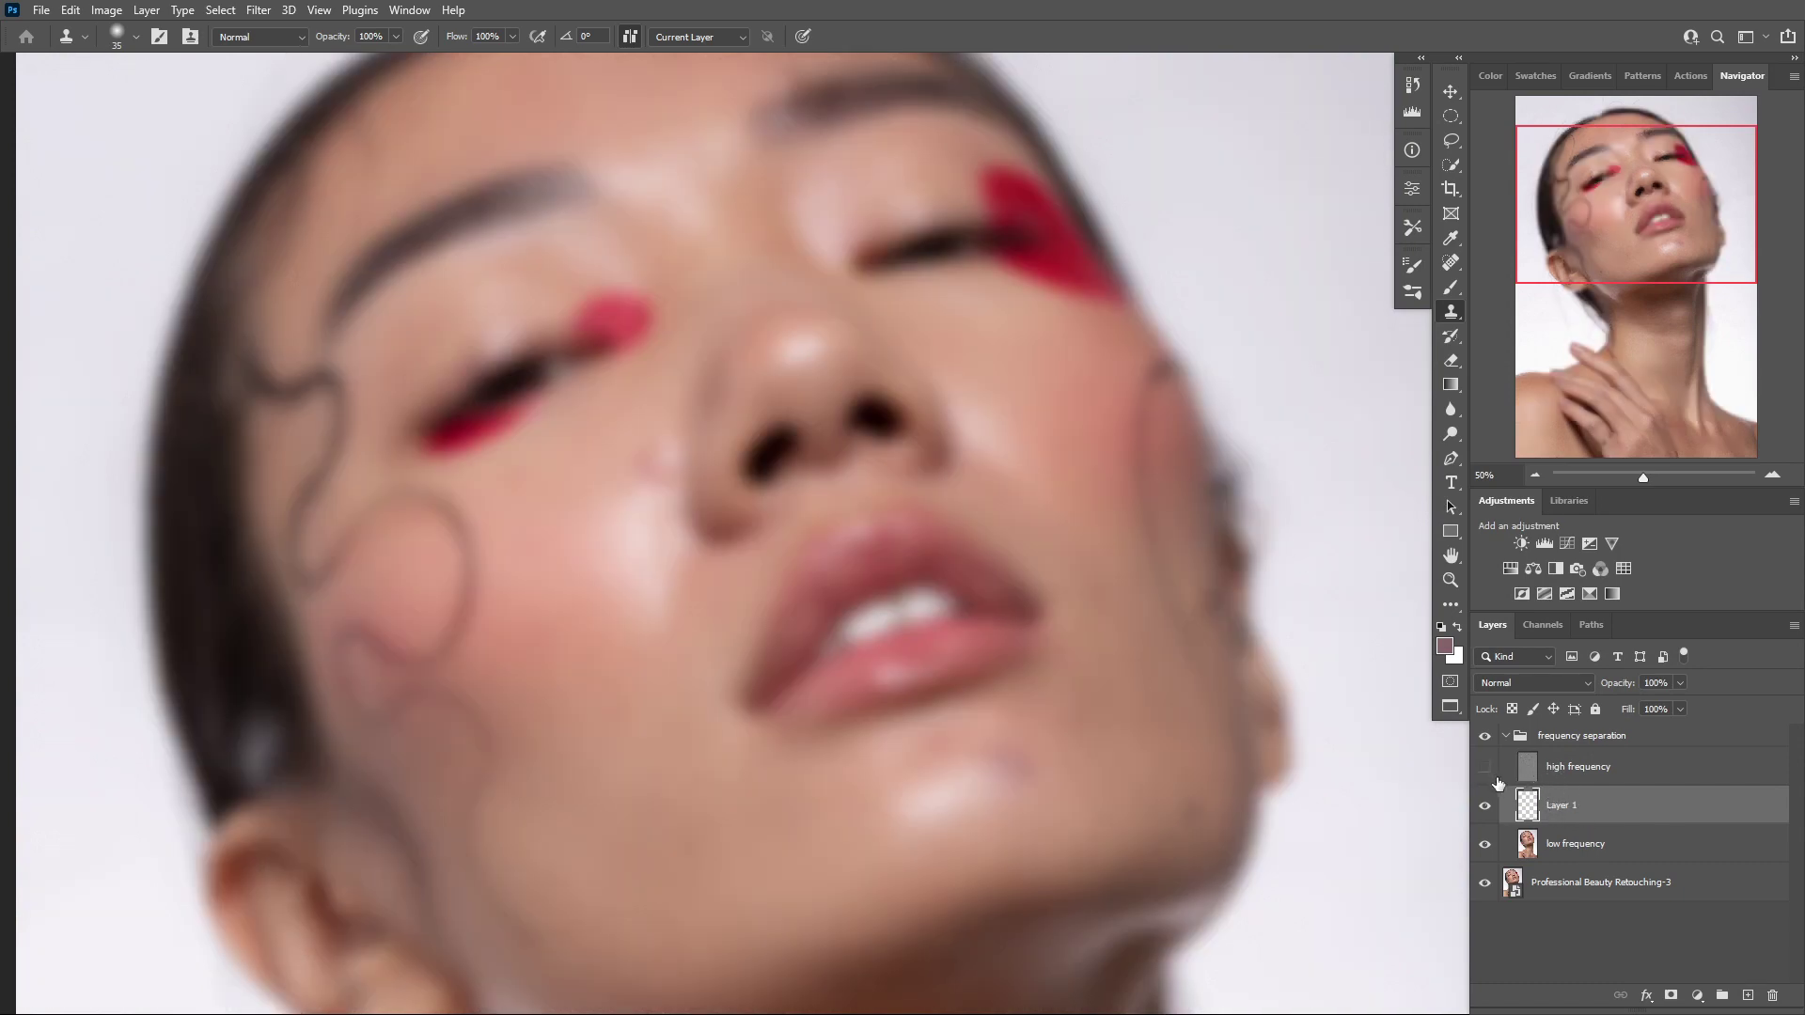
Select the Brush tool and check the Shape Dynamics, Transfer and Smoothing options in its brush settings
{"action": "left_click", "coordinate": [1450, 292]}
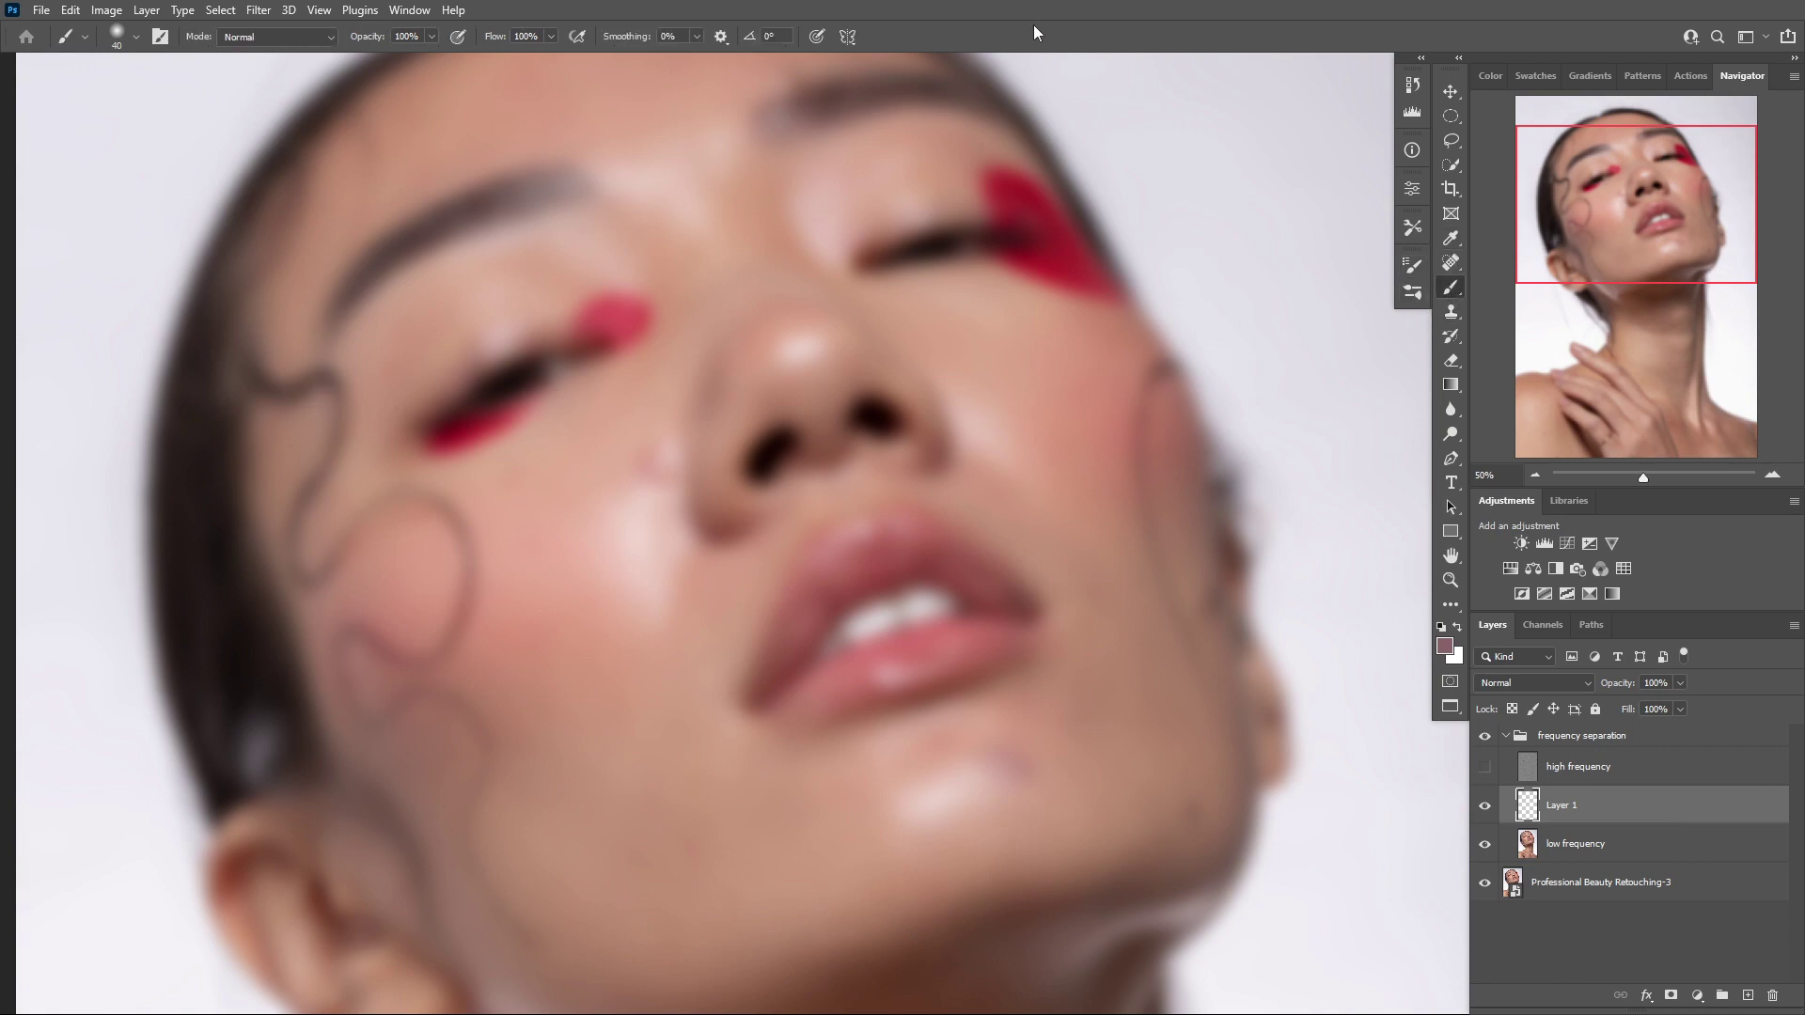
{"action": "left_click", "coordinate": [1412, 264]}
{"action": "left_click", "coordinate": [1414, 268]}
{"action": "left_click", "coordinate": [1412, 271]}
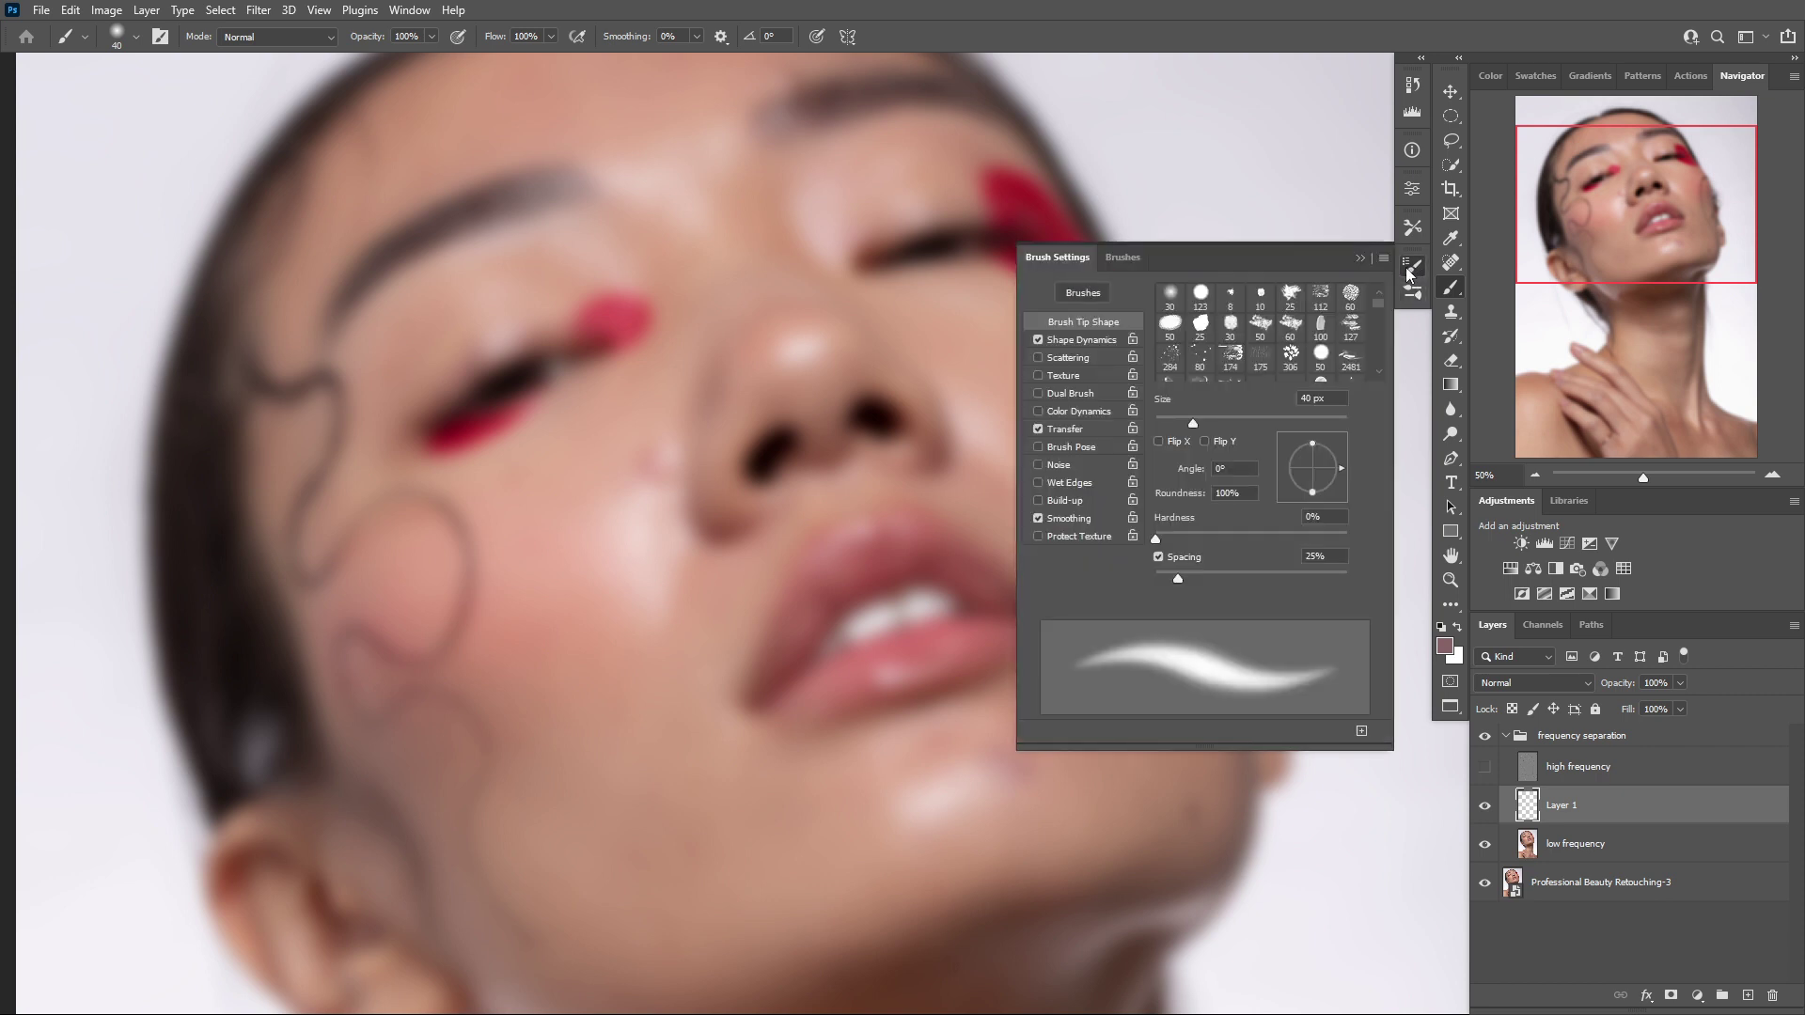
{"action": "left_click", "coordinate": [1096, 338]}
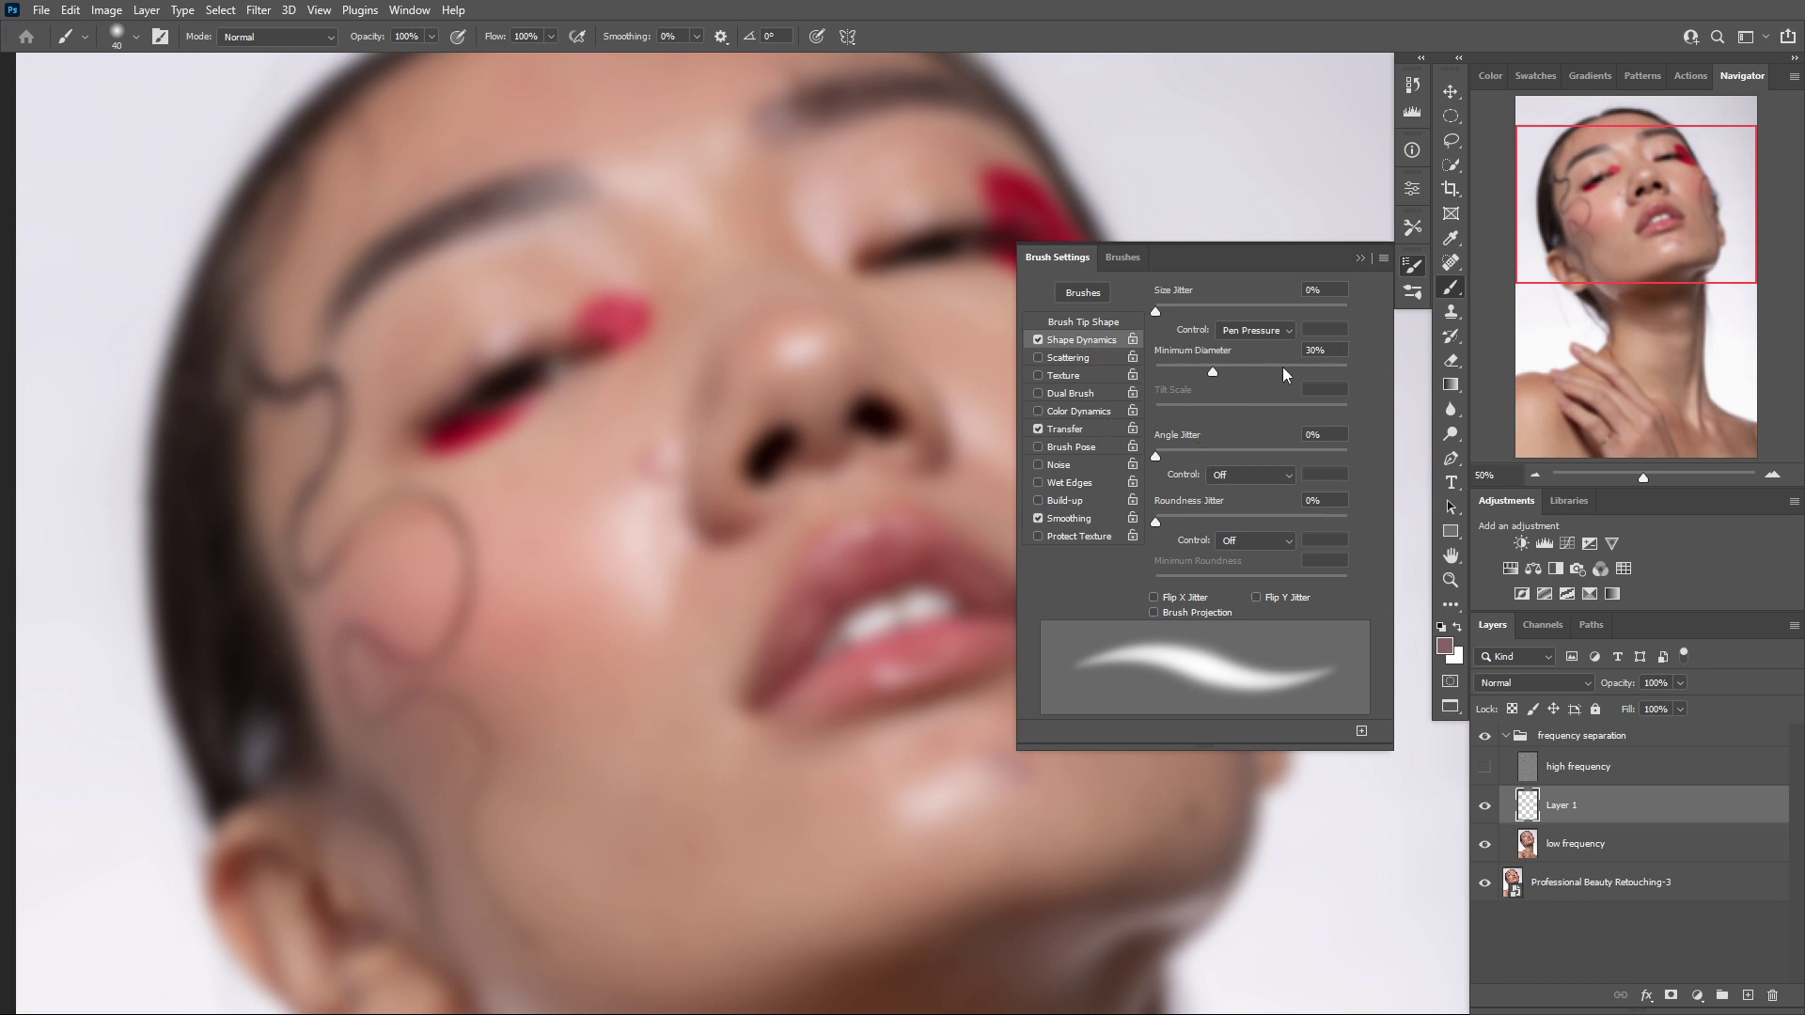
{"action": "left_click", "coordinate": [1104, 429]}
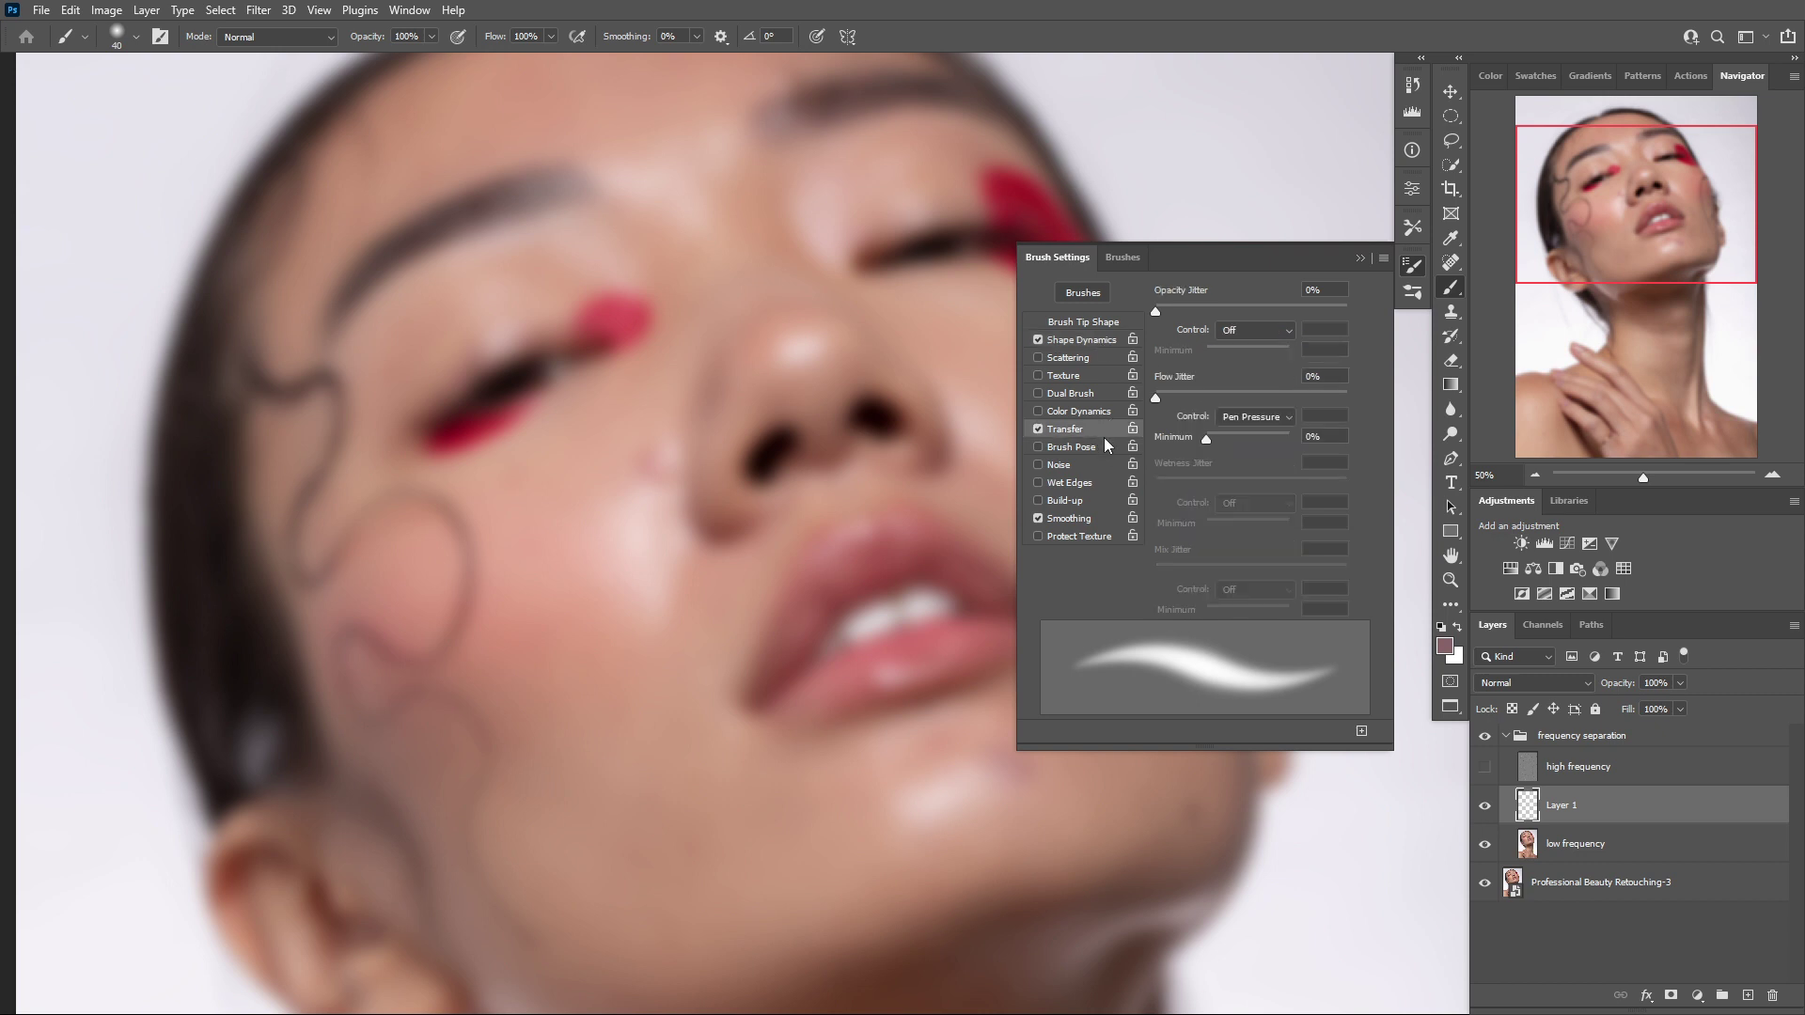
{"action": "left_click", "coordinate": [1087, 516]}
{"action": "left_click", "coordinate": [1358, 256]}
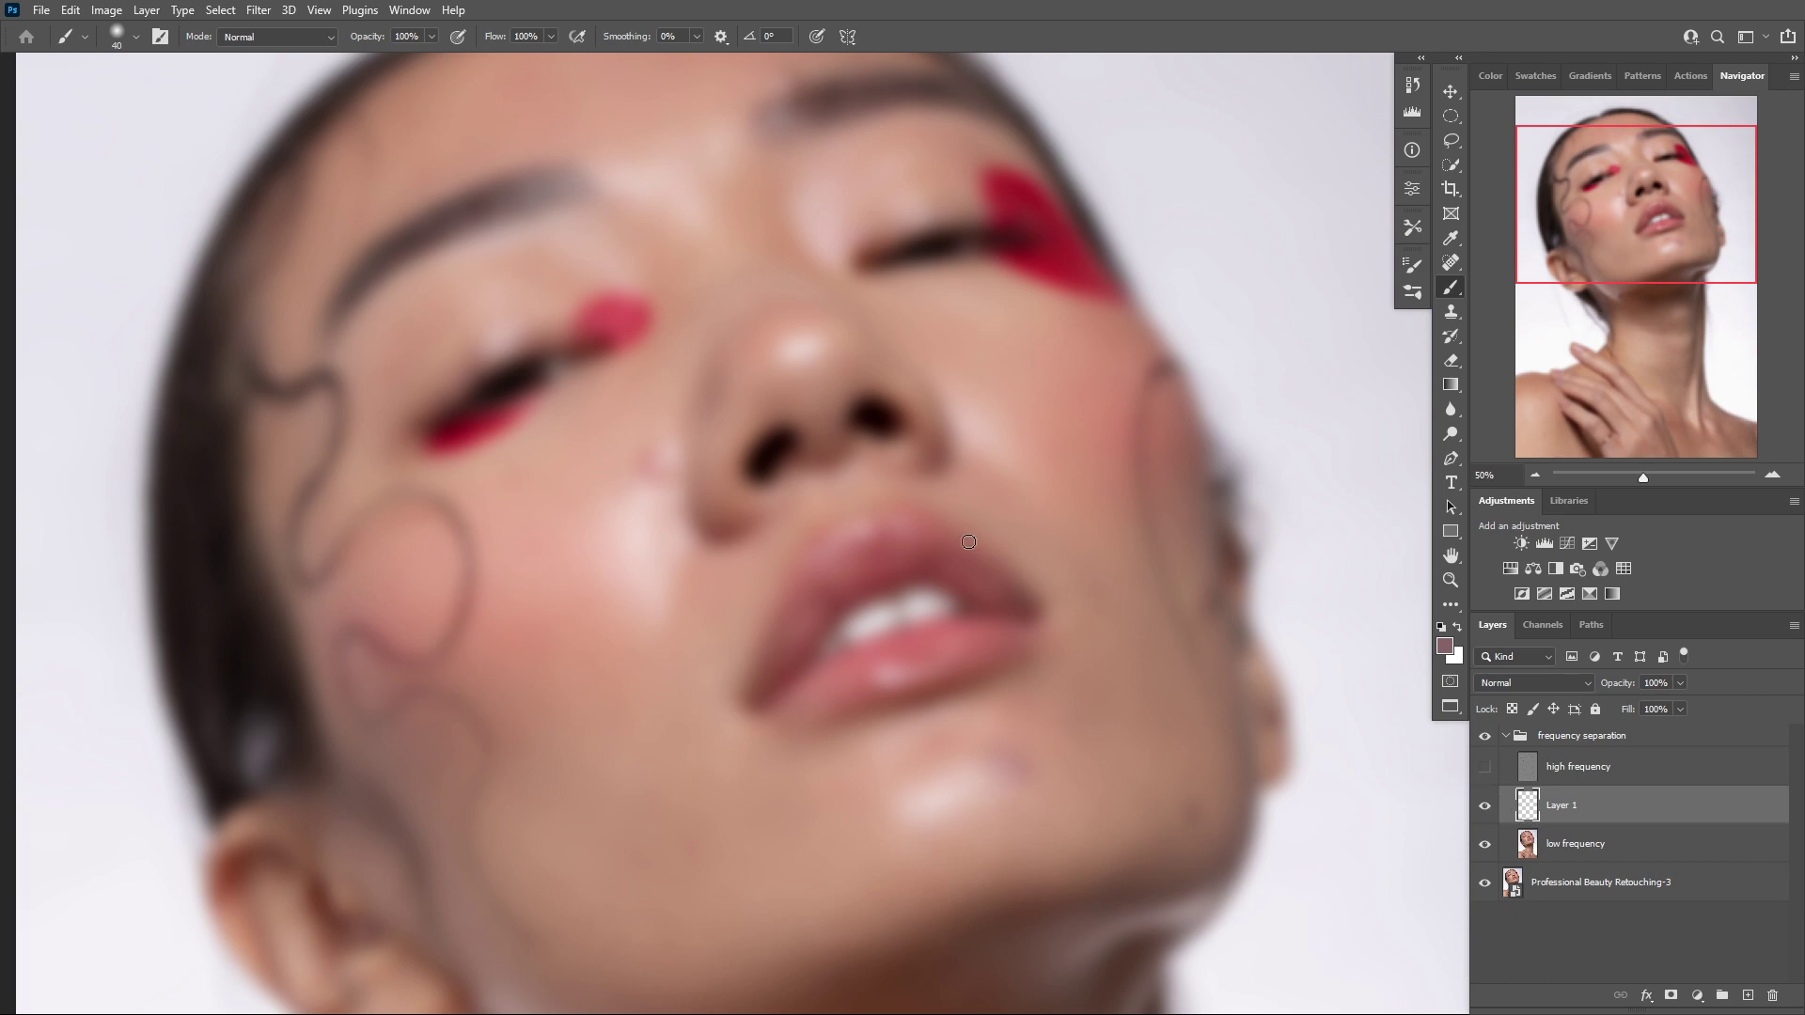
Examine the blurred face, neck and shoulders for patches of uneven colour and tone
{"action": "left_click_drag", "start_coordinate": [590, 434], "coordinate": [850, 459]}
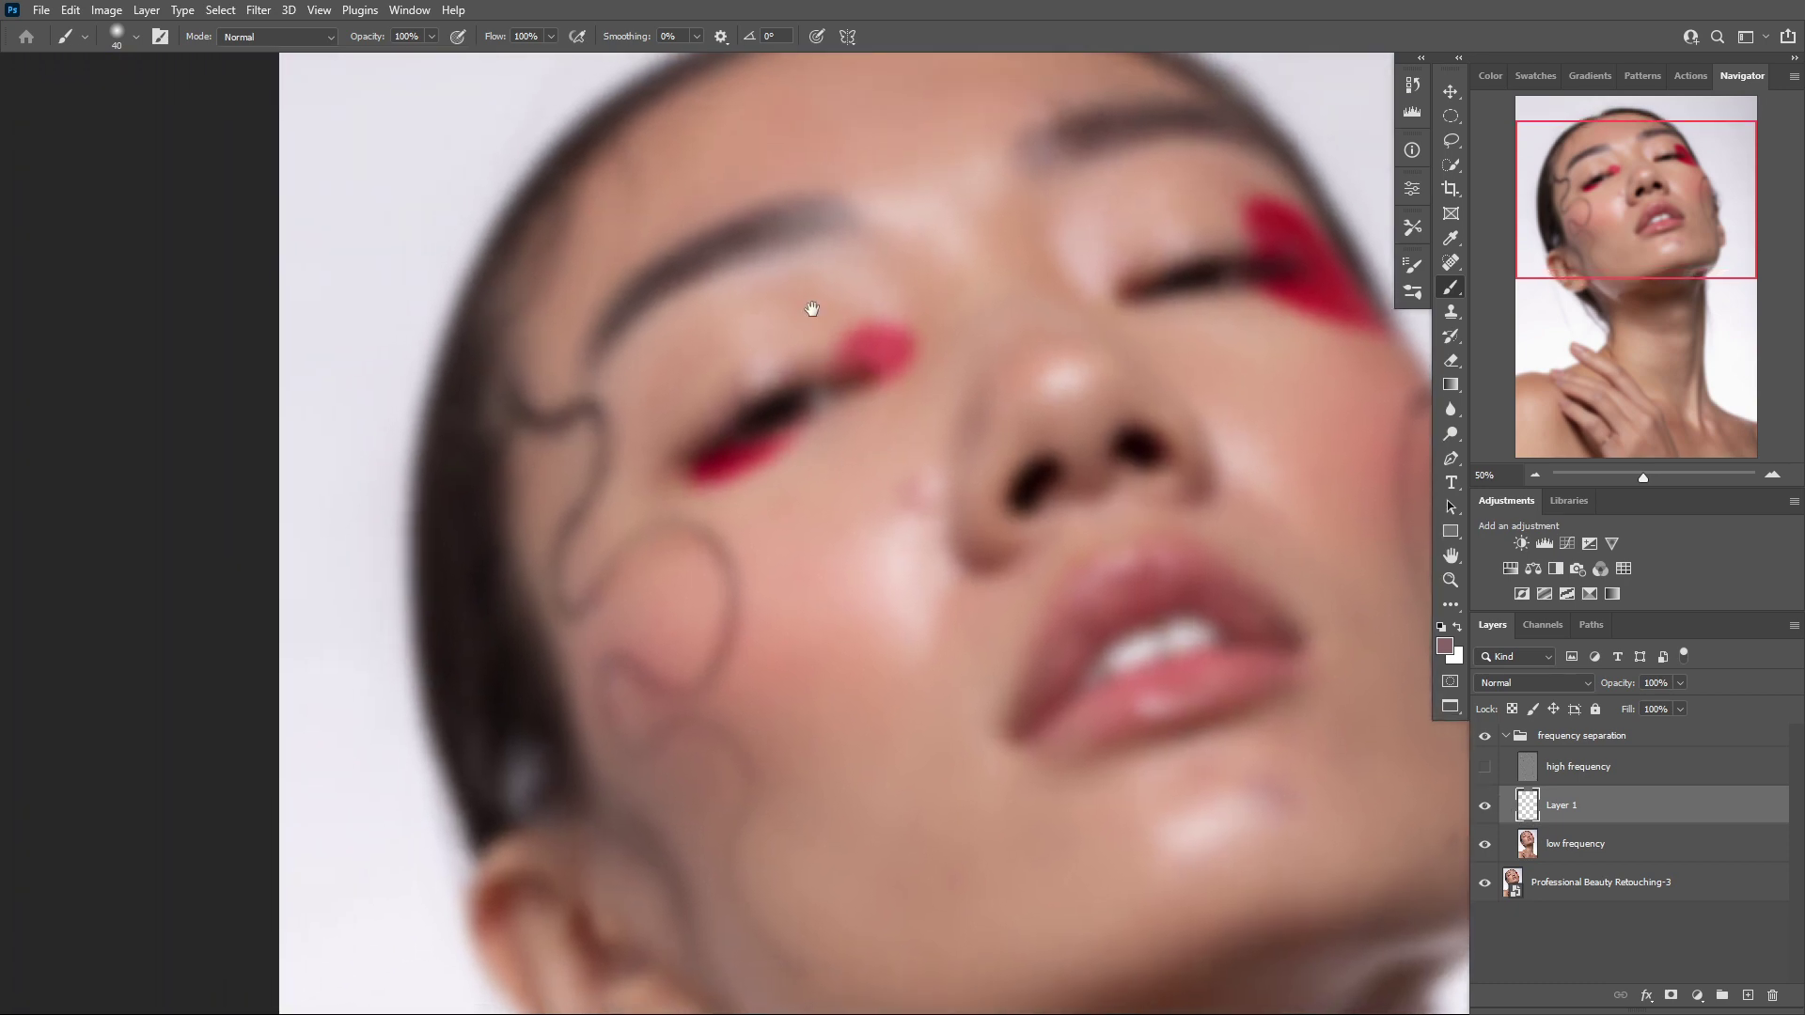
{"action": "left_click_drag", "start_coordinate": [804, 242], "coordinate": [832, 504]}
{"action": "left_click_drag", "start_coordinate": [850, 419], "coordinate": [820, 278]}
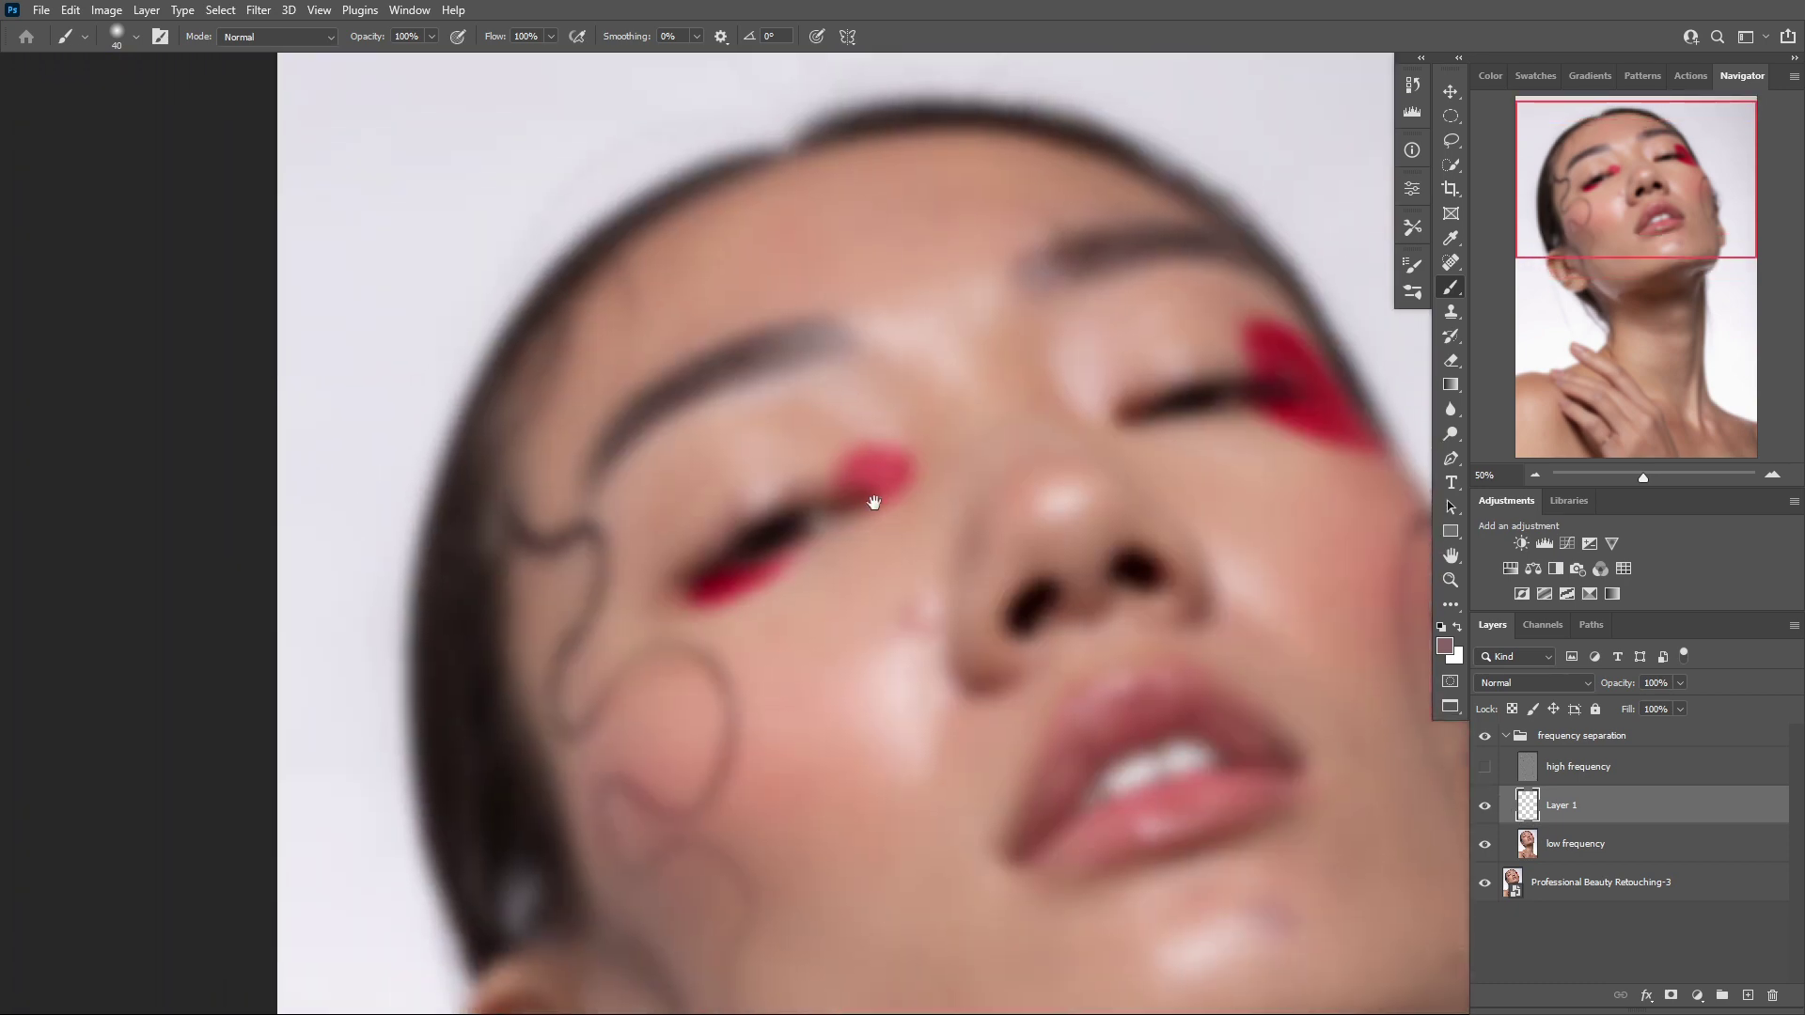
{"action": "left_click_drag", "start_coordinate": [874, 503], "coordinate": [802, 358]}
{"action": "left_click_drag", "start_coordinate": [886, 717], "coordinate": [797, 562]}
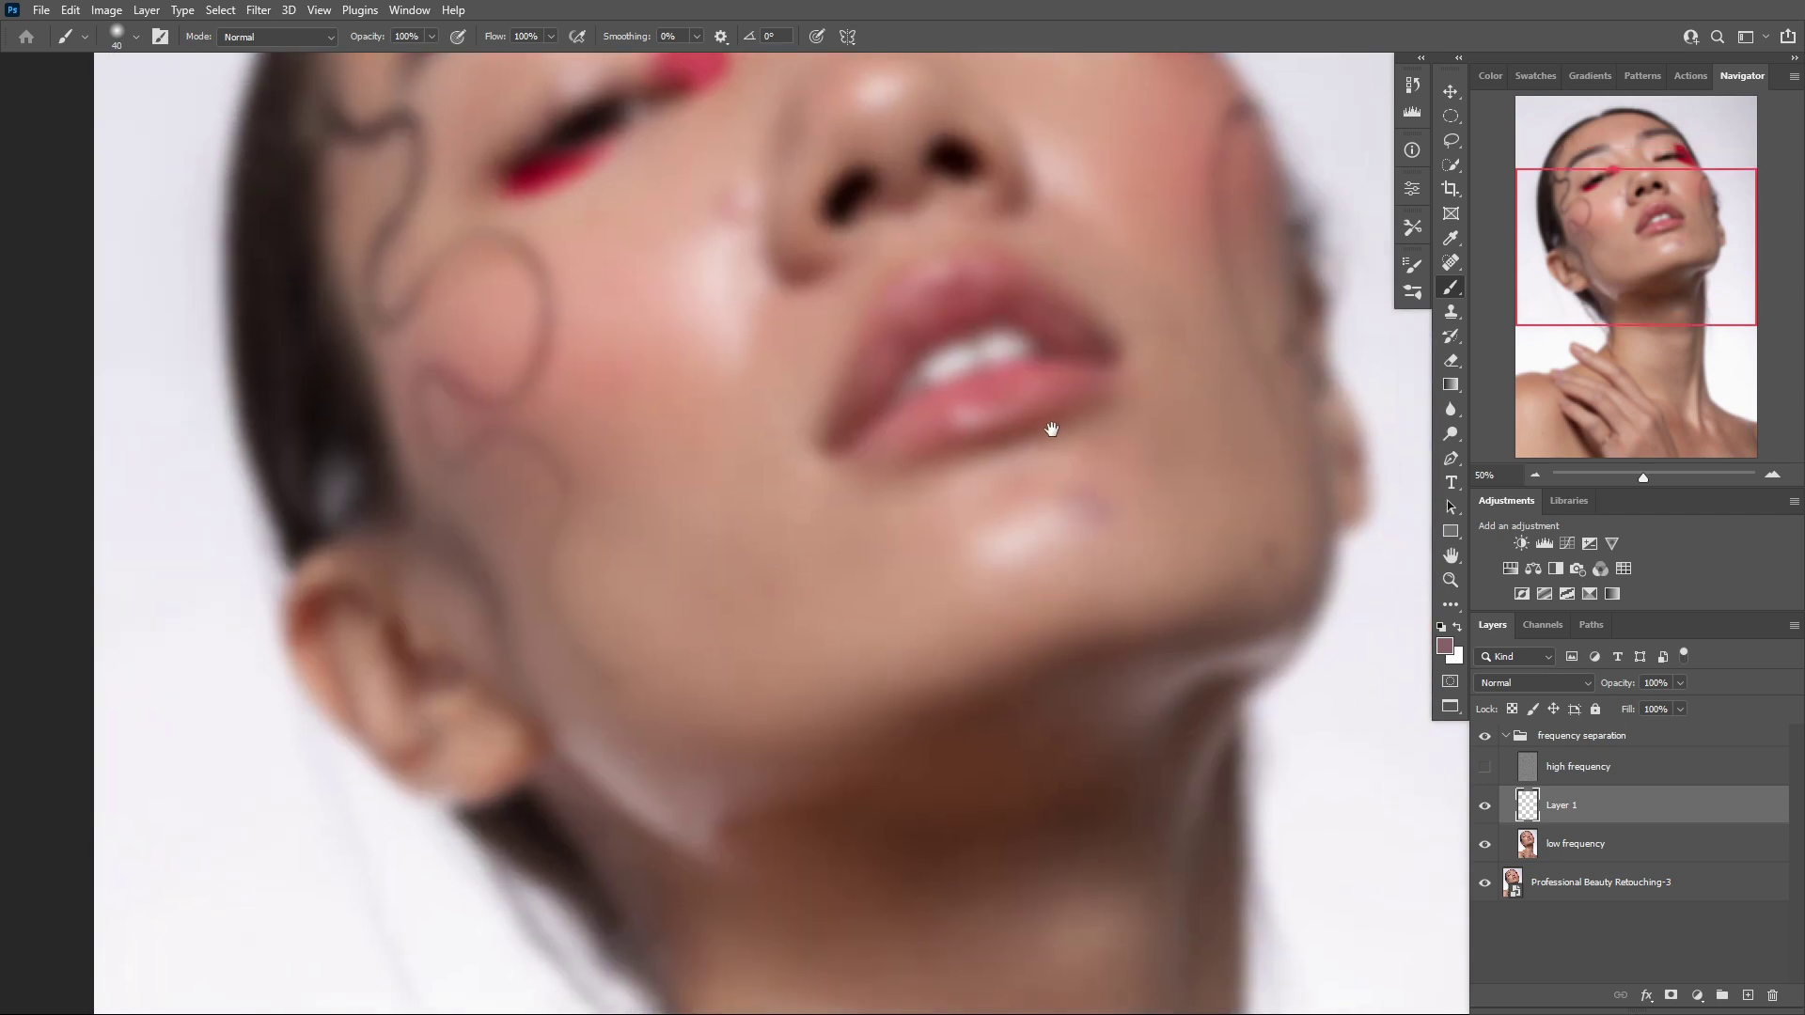
{"action": "left_click_drag", "start_coordinate": [1058, 778], "coordinate": [1047, 499]}
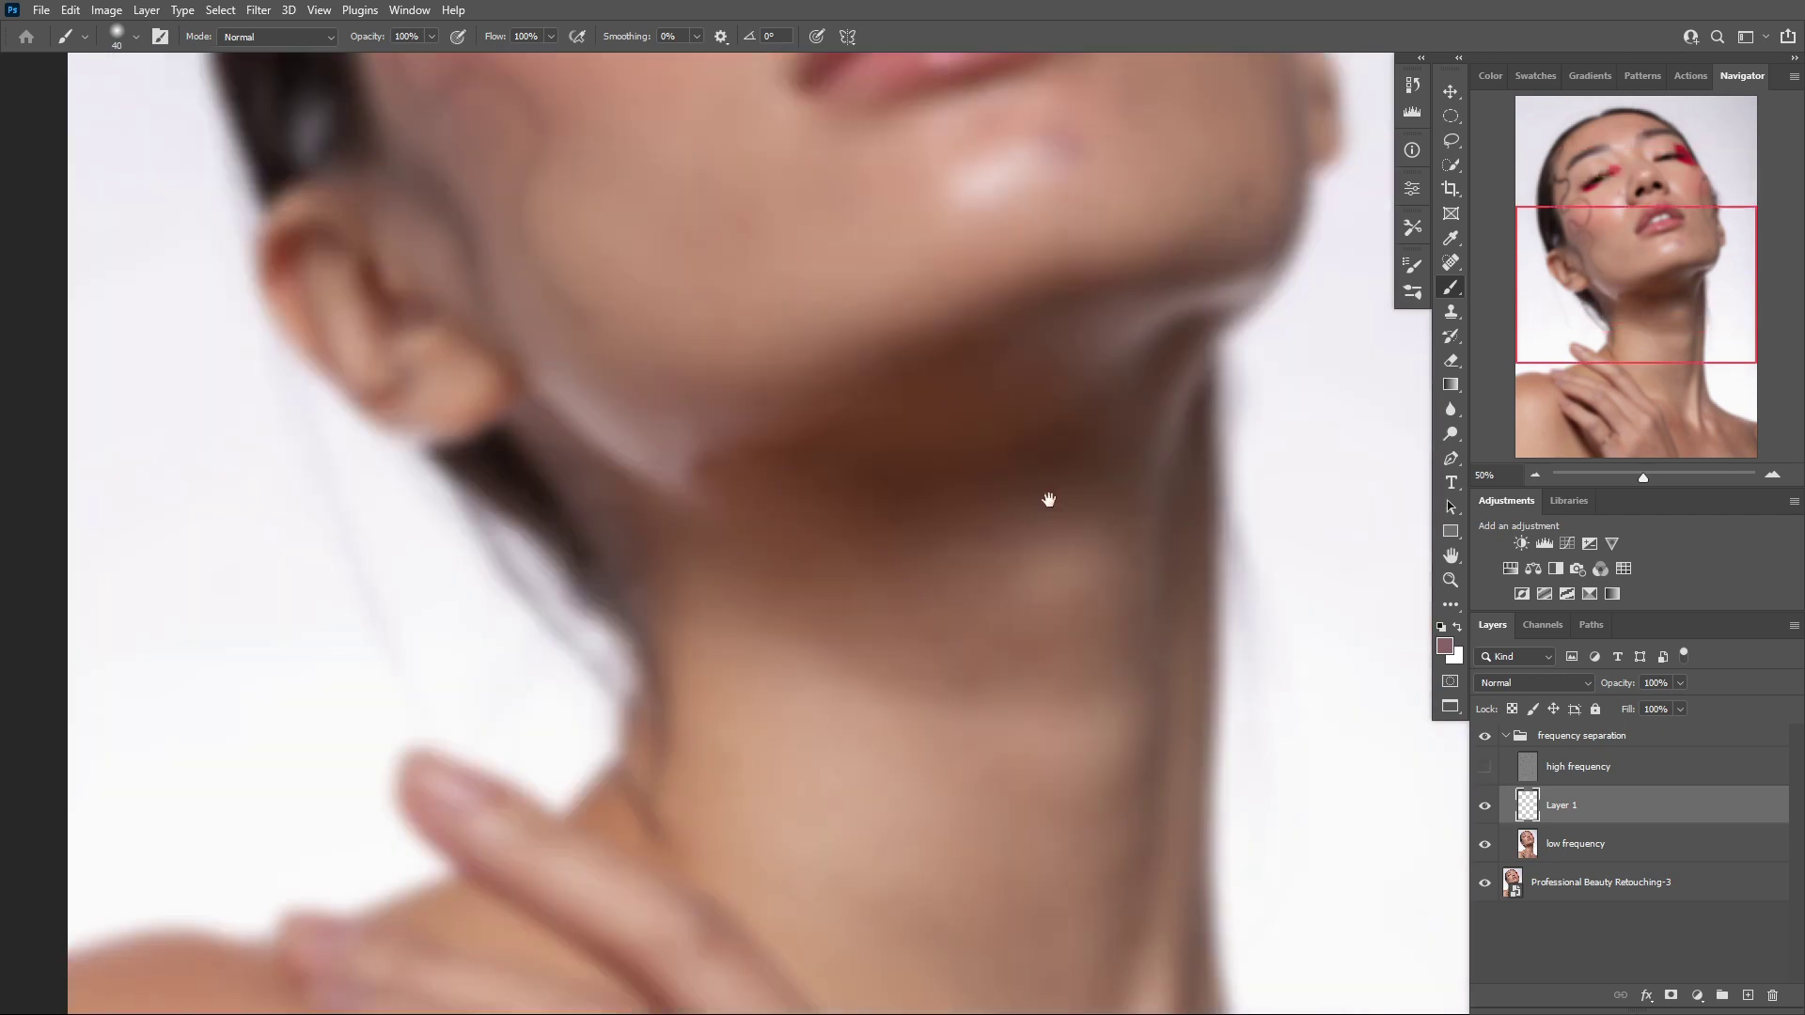
{"action": "left_click_drag", "start_coordinate": [959, 719], "coordinate": [943, 423]}
{"action": "left_click_drag", "start_coordinate": [860, 273], "coordinate": [935, 556]}
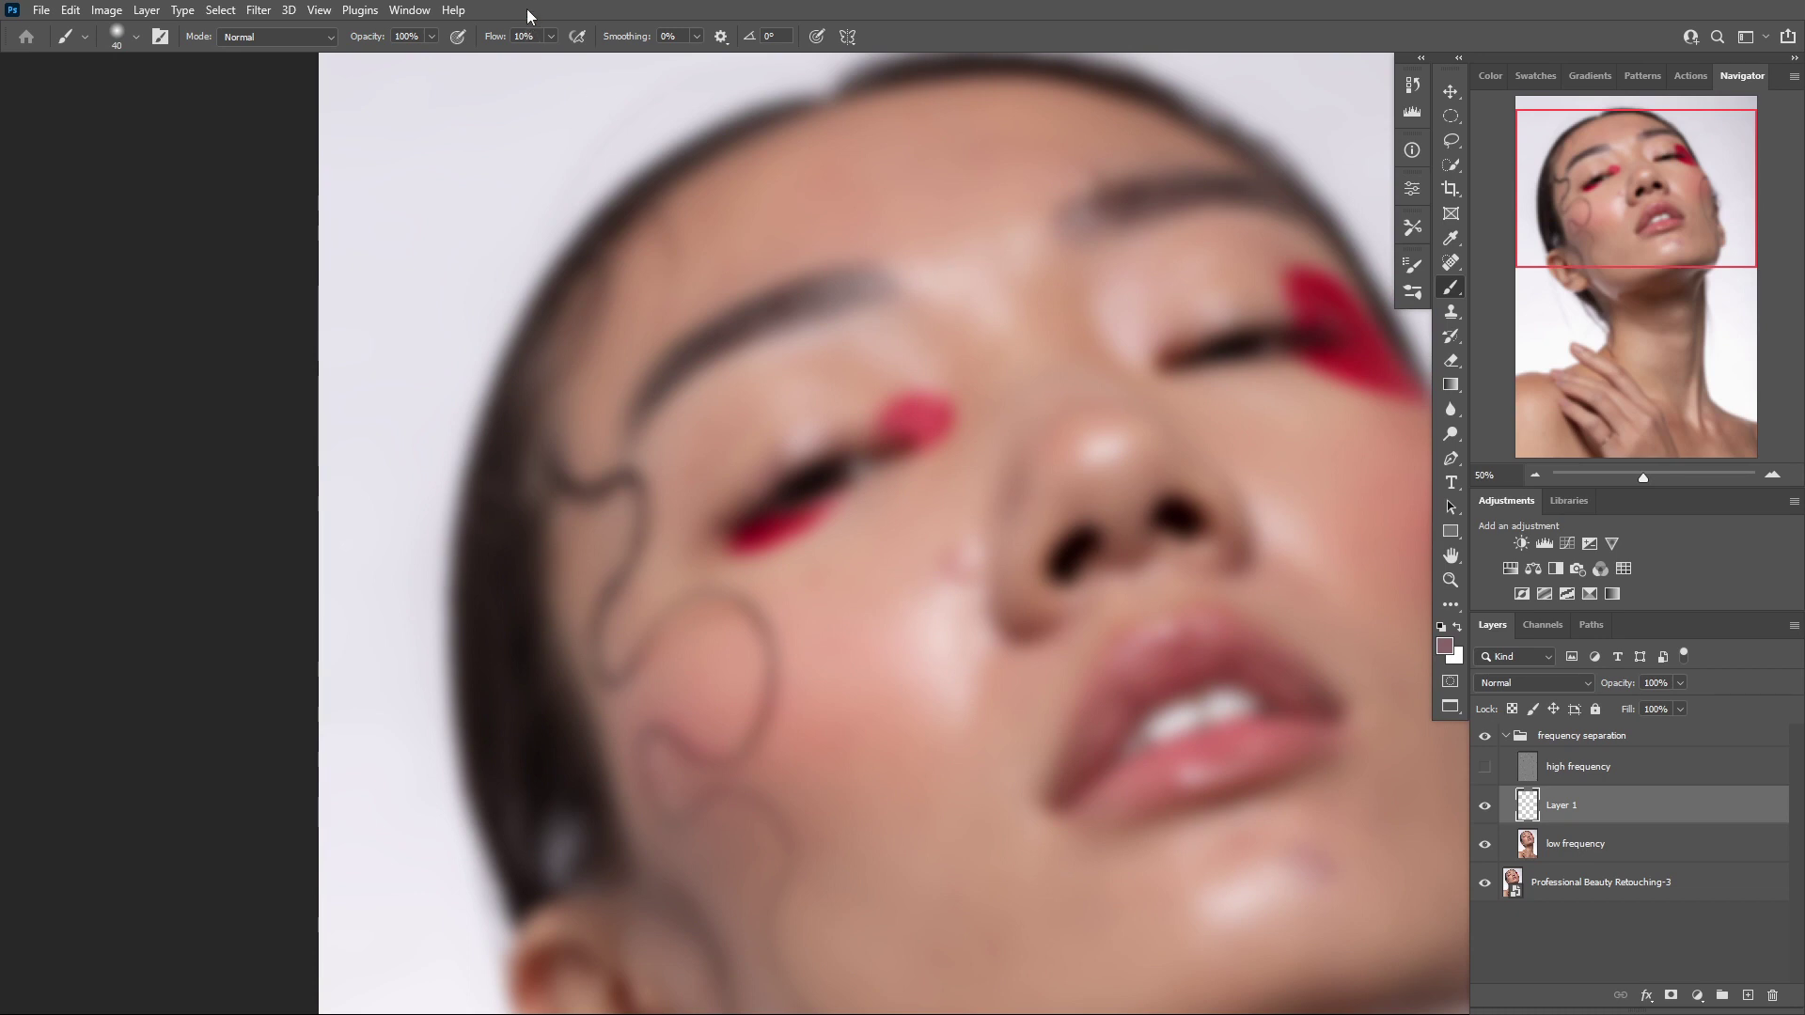
Lower the brush flow to 10%, enlarge the brush and paint sampled skin tones over the uneven patches on the forehead
{"action": "left_click_drag", "start_coordinate": [926, 222], "coordinate": [870, 340]}
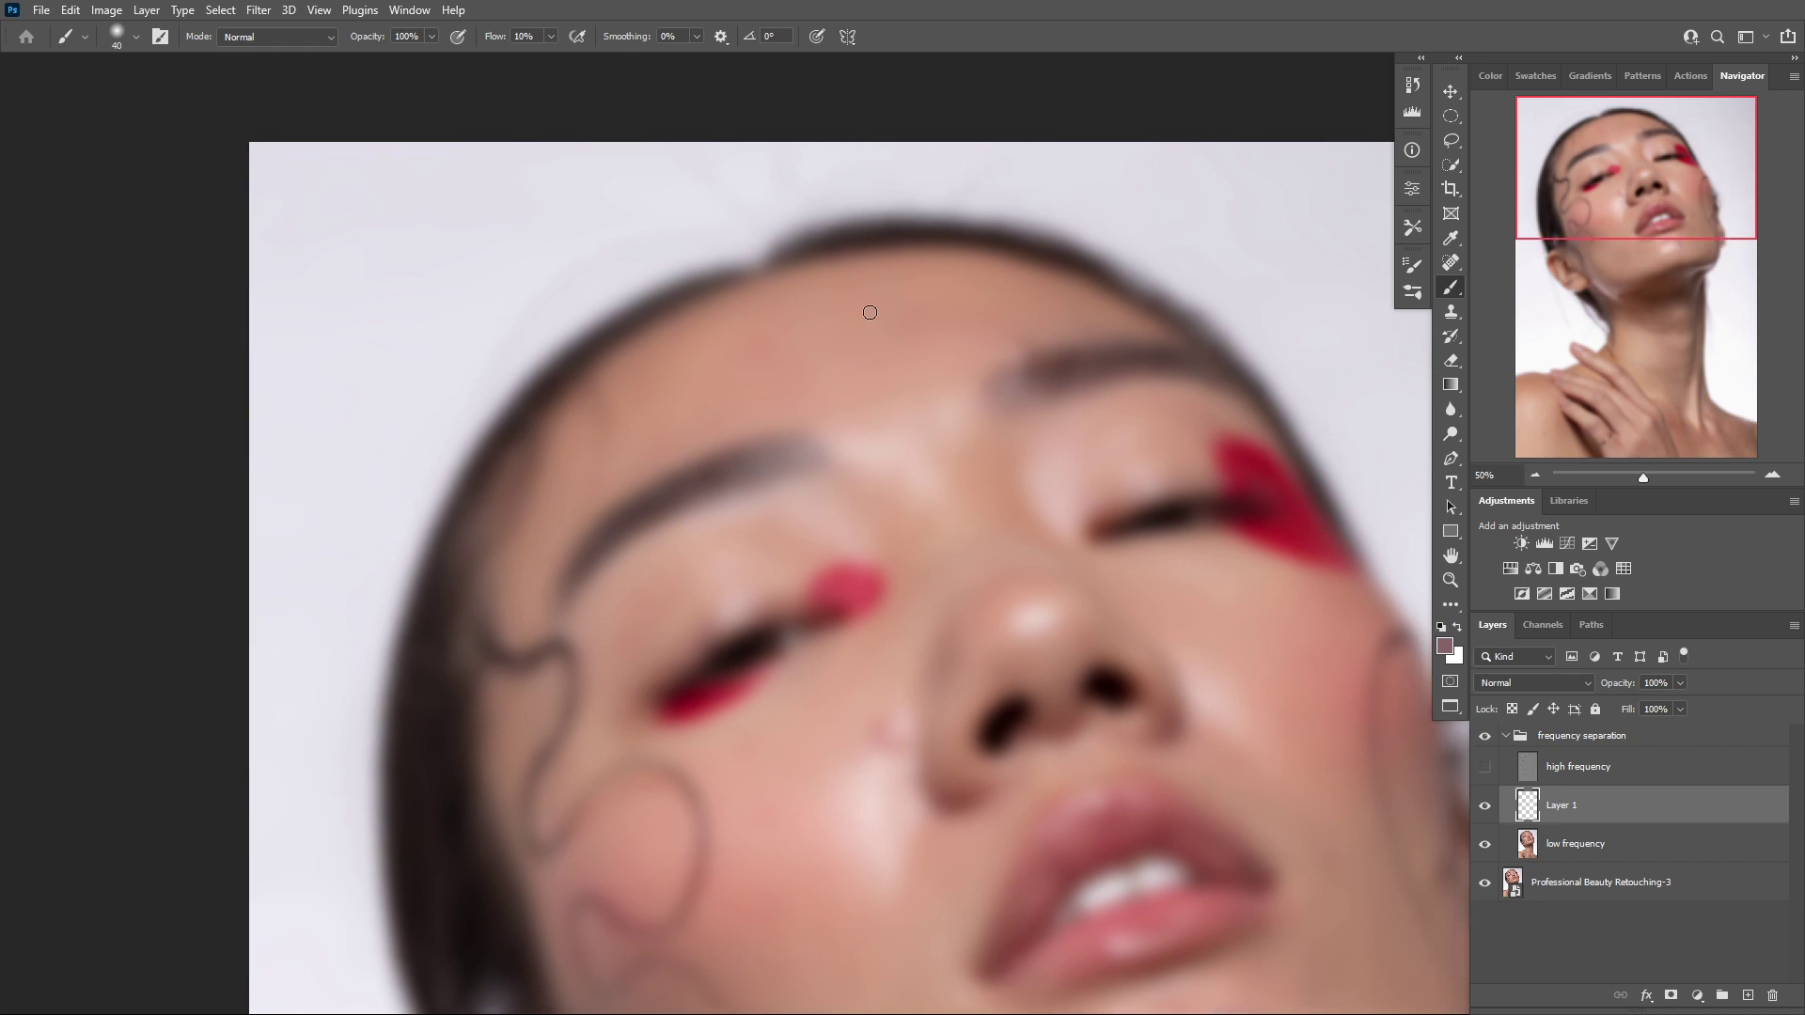
{"action": "key", "text": "bracketright"}
{"action": "key", "text": "bracketright"}
{"action": "key", "text": "bracketright"}
{"action": "left_click", "coordinate": [715, 371], "text": "alt"}
{"action": "left_click", "coordinate": [814, 347], "text": "alt"}
{"action": "left_click", "coordinate": [829, 364], "text": "alt"}
{"action": "mouse_move", "coordinate": [815, 392]}
{"action": "left_mouse_down"}
{"action": "mouse_move", "coordinate": [774, 390]}
{"action": "mouse_move", "coordinate": [799, 356]}
{"action": "mouse_move", "coordinate": [784, 344]}
{"action": "left_mouse_up"}
Paint skin tones sampled nearby over the discoloured spot on the cheek beside the nose
{"action": "left_click_drag", "start_coordinate": [1051, 528], "coordinate": [942, 378]}
{"action": "left_click_drag", "start_coordinate": [860, 637], "coordinate": [916, 429]}
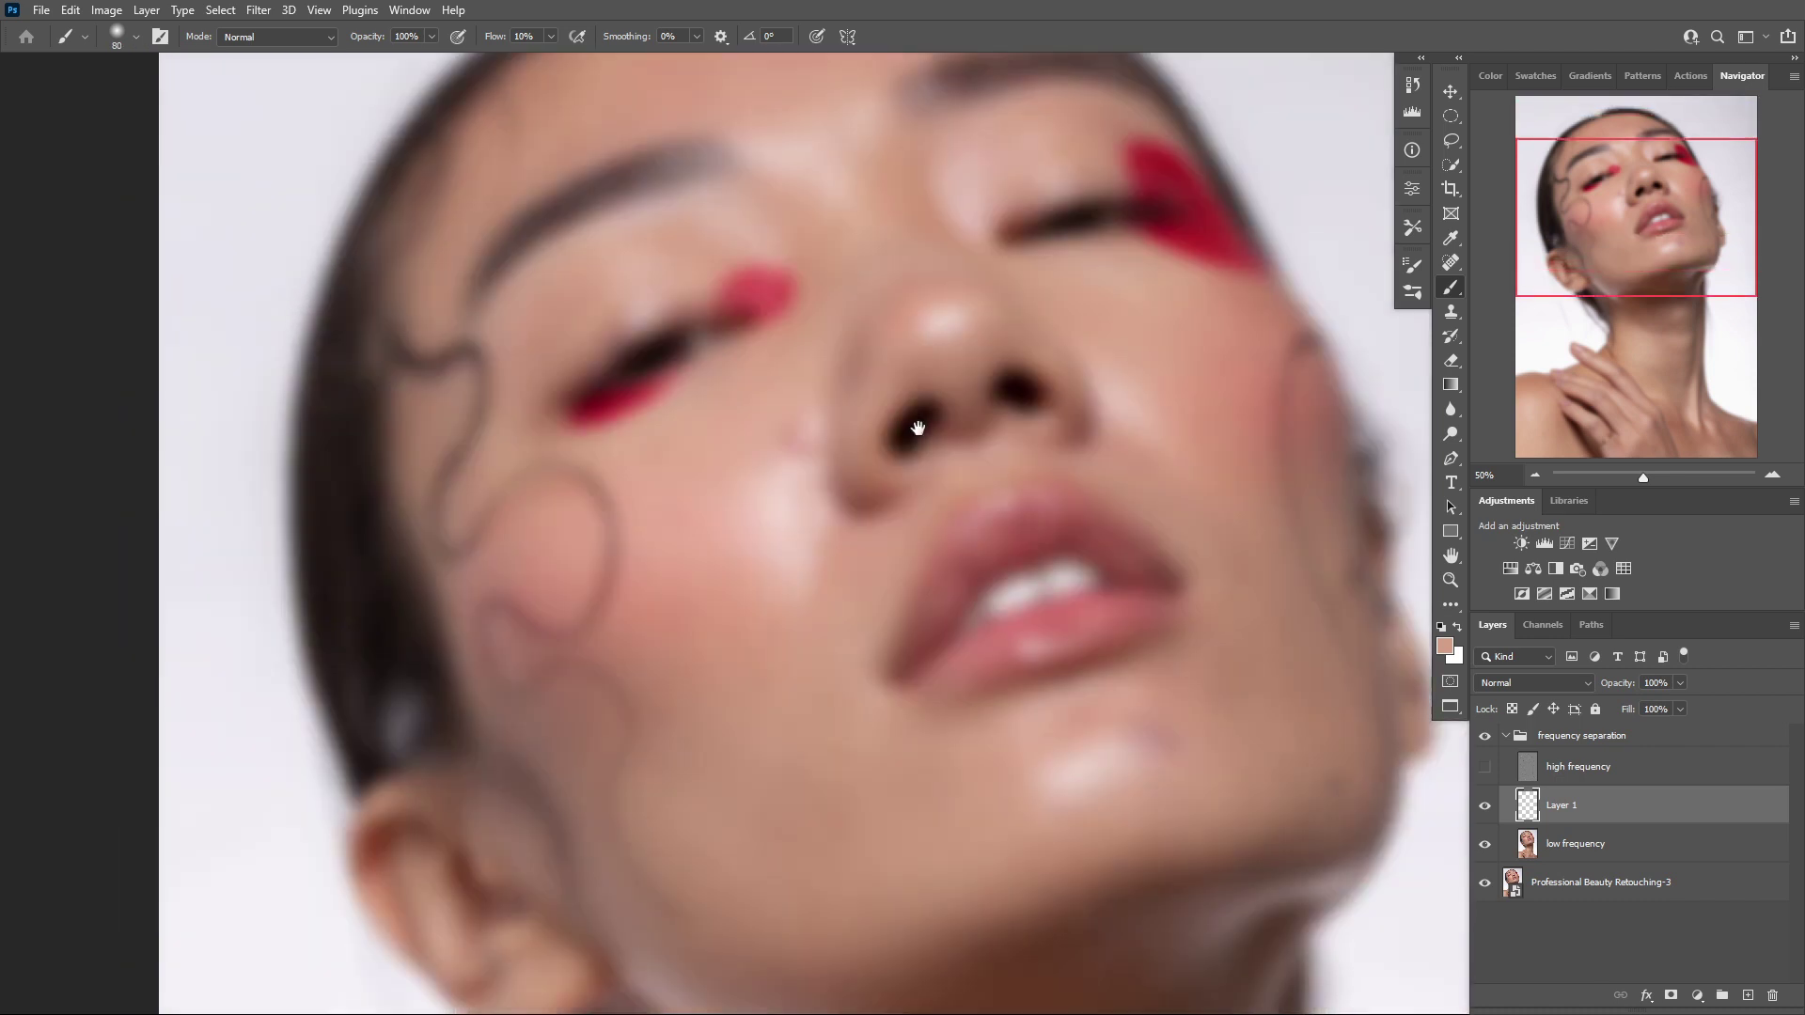
{"action": "left_click", "coordinate": [790, 382], "text": "alt"}
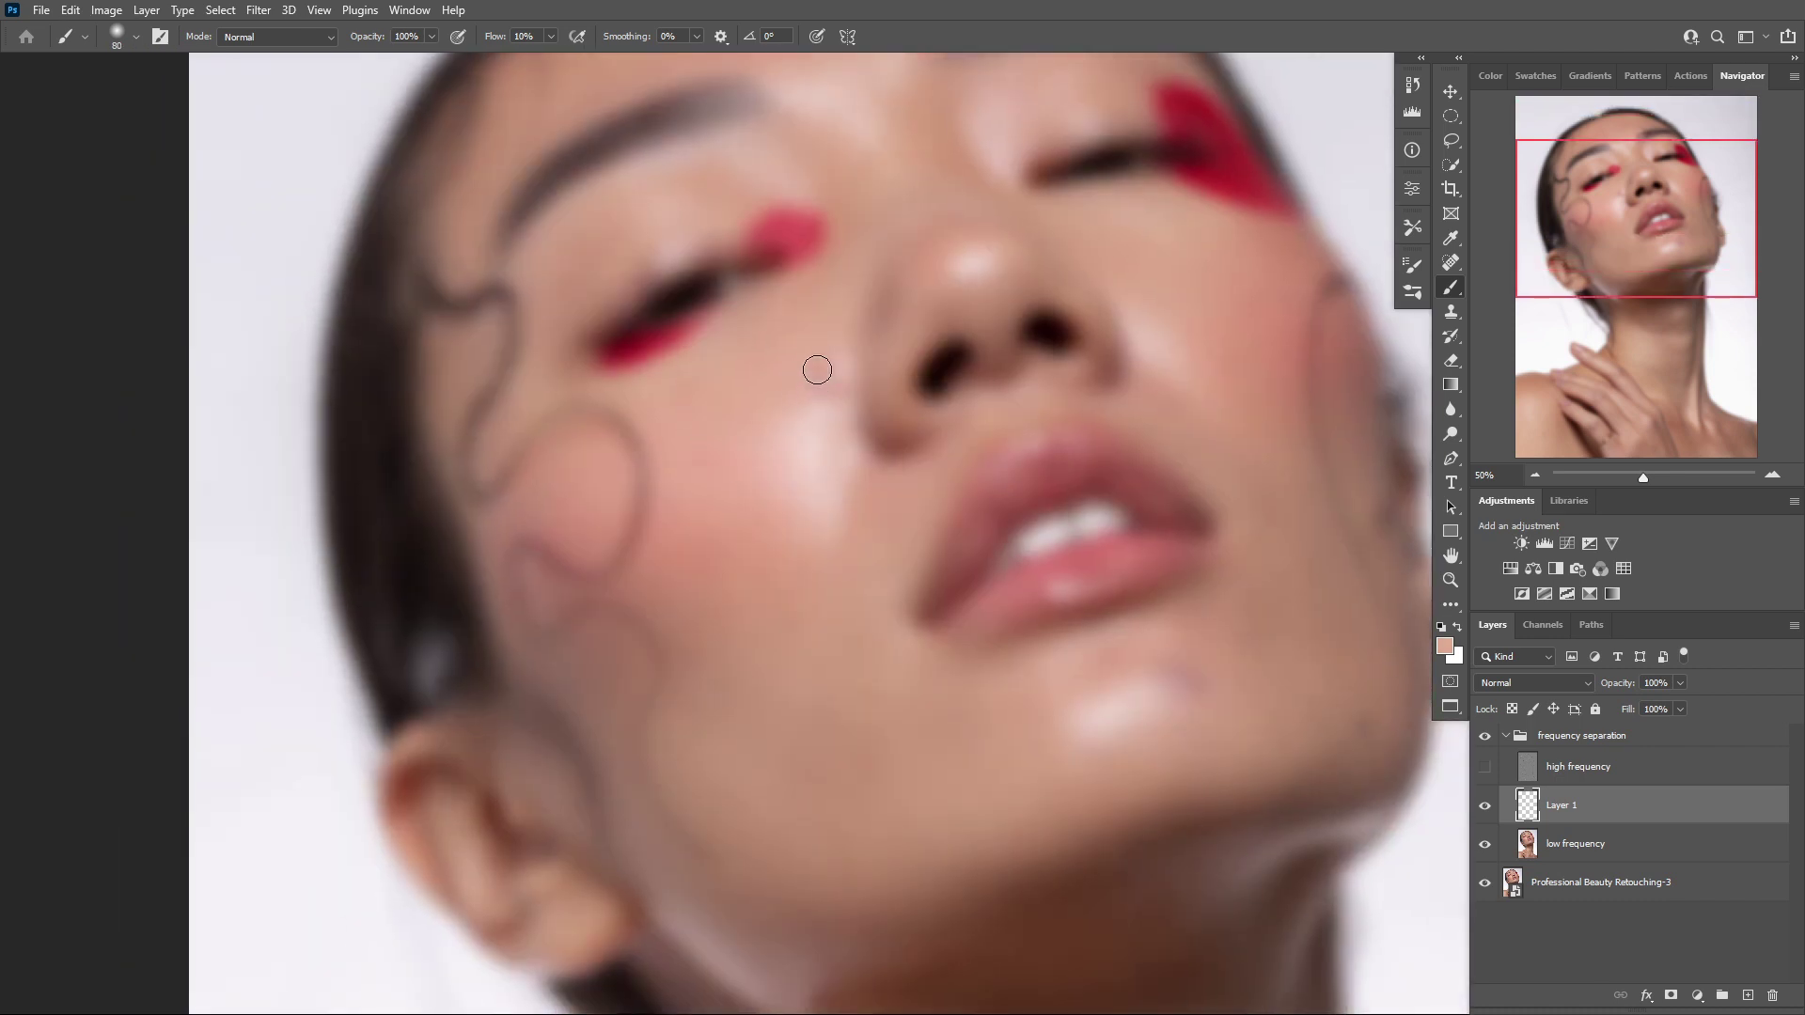
{"action": "left_click", "coordinate": [843, 415], "text": "alt"}
{"action": "left_click_drag", "start_coordinate": [832, 360], "coordinate": [837, 391]}
{"action": "left_click", "coordinate": [840, 396], "text": "alt"}
Even out the skin below the eye and on the other cheek with a larger brush, briefly checking with the high frequency layer
{"action": "key", "text": "]"}
{"action": "left_click", "coordinate": [786, 356], "text": "alt"}
{"action": "key", "text": "]"}
{"action": "key", "text": "]"}
{"action": "key", "text": "]"}
{"action": "left_click", "coordinate": [1486, 767]}
{"action": "left_click", "coordinate": [1485, 767]}
{"action": "left_click", "coordinate": [786, 361], "text": "alt"}
{"action": "left_click", "coordinate": [1272, 429], "text": "alt"}
Enlarge the brush to 250 and smooth the tones on the bare shoulder with colours sampled there
{"action": "key", "text": "ctrl+minus"}
{"action": "key", "text": "ctrl+minus"}
{"action": "key", "text": "]"}
{"action": "key", "text": "]"}
{"action": "key", "text": "]"}
{"action": "left_click_drag", "start_coordinate": [885, 622], "coordinate": [813, 156]}
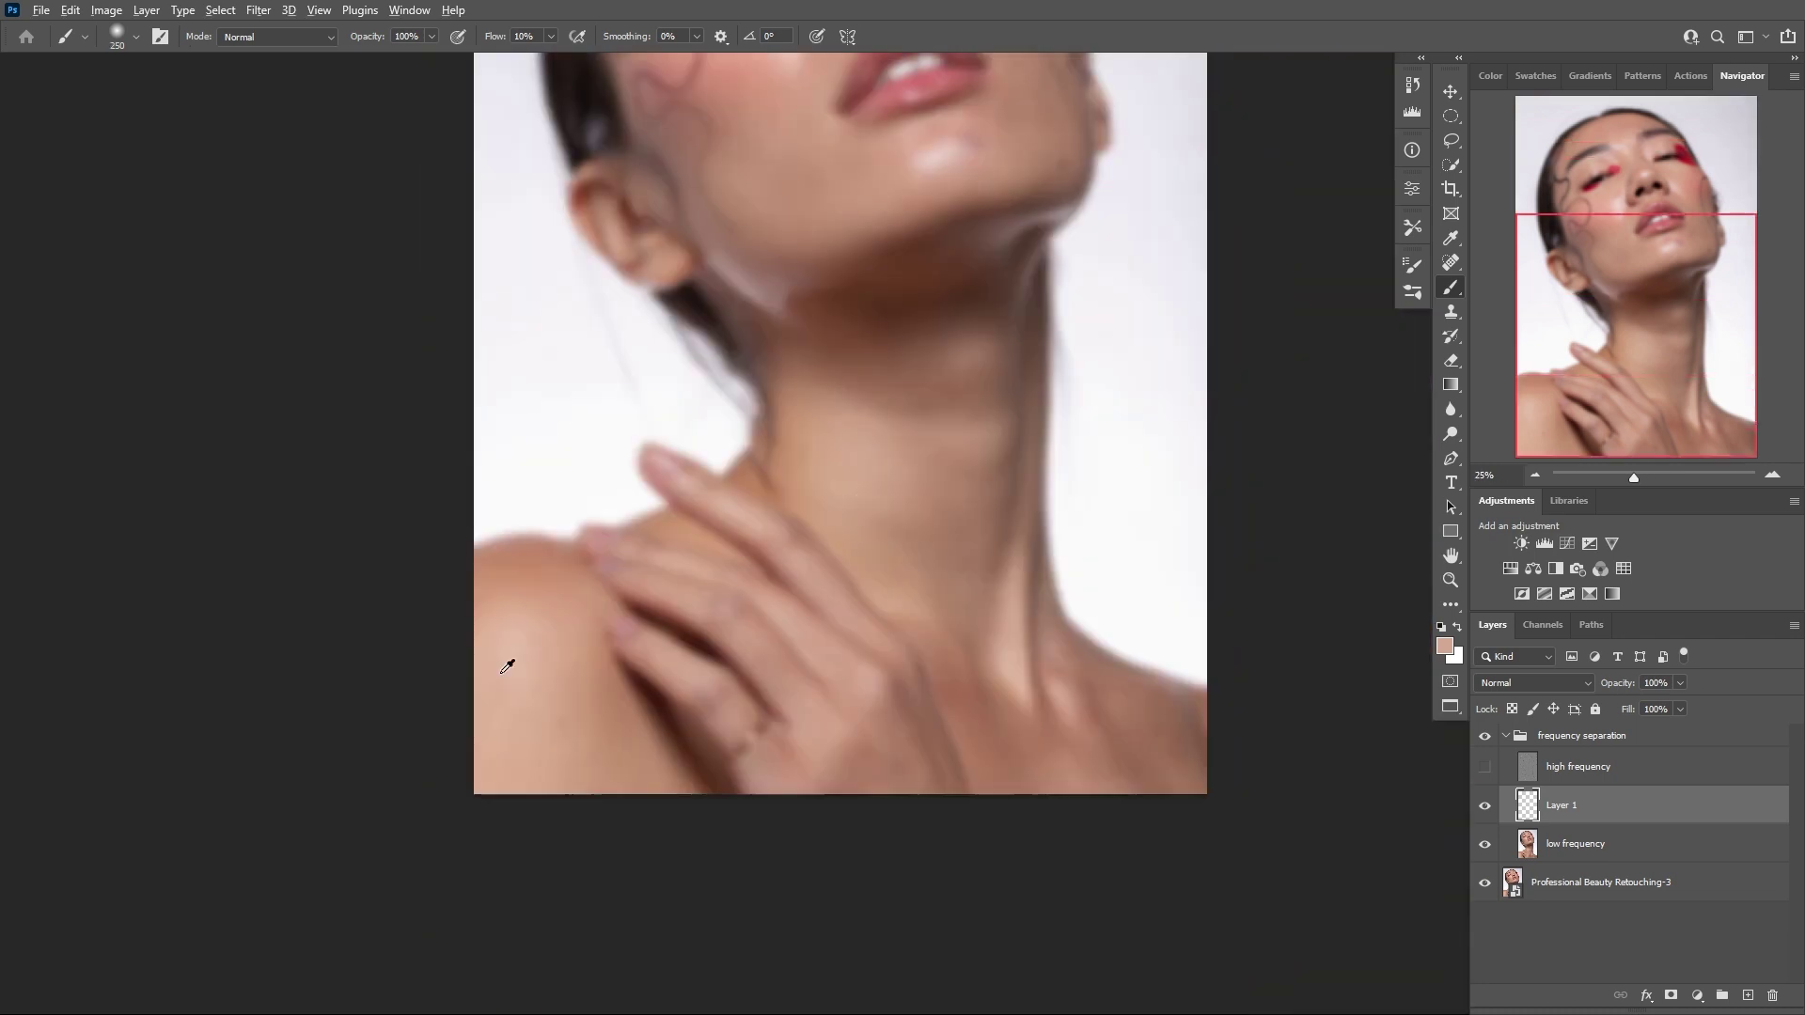
{"action": "left_click", "coordinate": [503, 672], "text": "alt"}
{"action": "mouse_move", "coordinate": [498, 707]}
{"action": "left_mouse_down"}
{"action": "mouse_move", "coordinate": [562, 714]}
{"action": "mouse_move", "coordinate": [546, 720]}
{"action": "mouse_move", "coordinate": [540, 623]}
{"action": "left_mouse_up"}
{"action": "left_click", "coordinate": [589, 690], "text": "alt"}
{"action": "right_click", "coordinate": [528, 578]}
{"action": "left_click", "coordinate": [572, 576], "text": "alt"}
Blend the uneven tones on the back of the hand and the adjacent upper chest using sampled skin colours
{"action": "left_click", "coordinate": [770, 618], "text": "alt"}
{"action": "left_click_drag", "start_coordinate": [818, 637], "coordinate": [767, 631]}
{"action": "left_click", "coordinate": [834, 735], "text": "alt"}
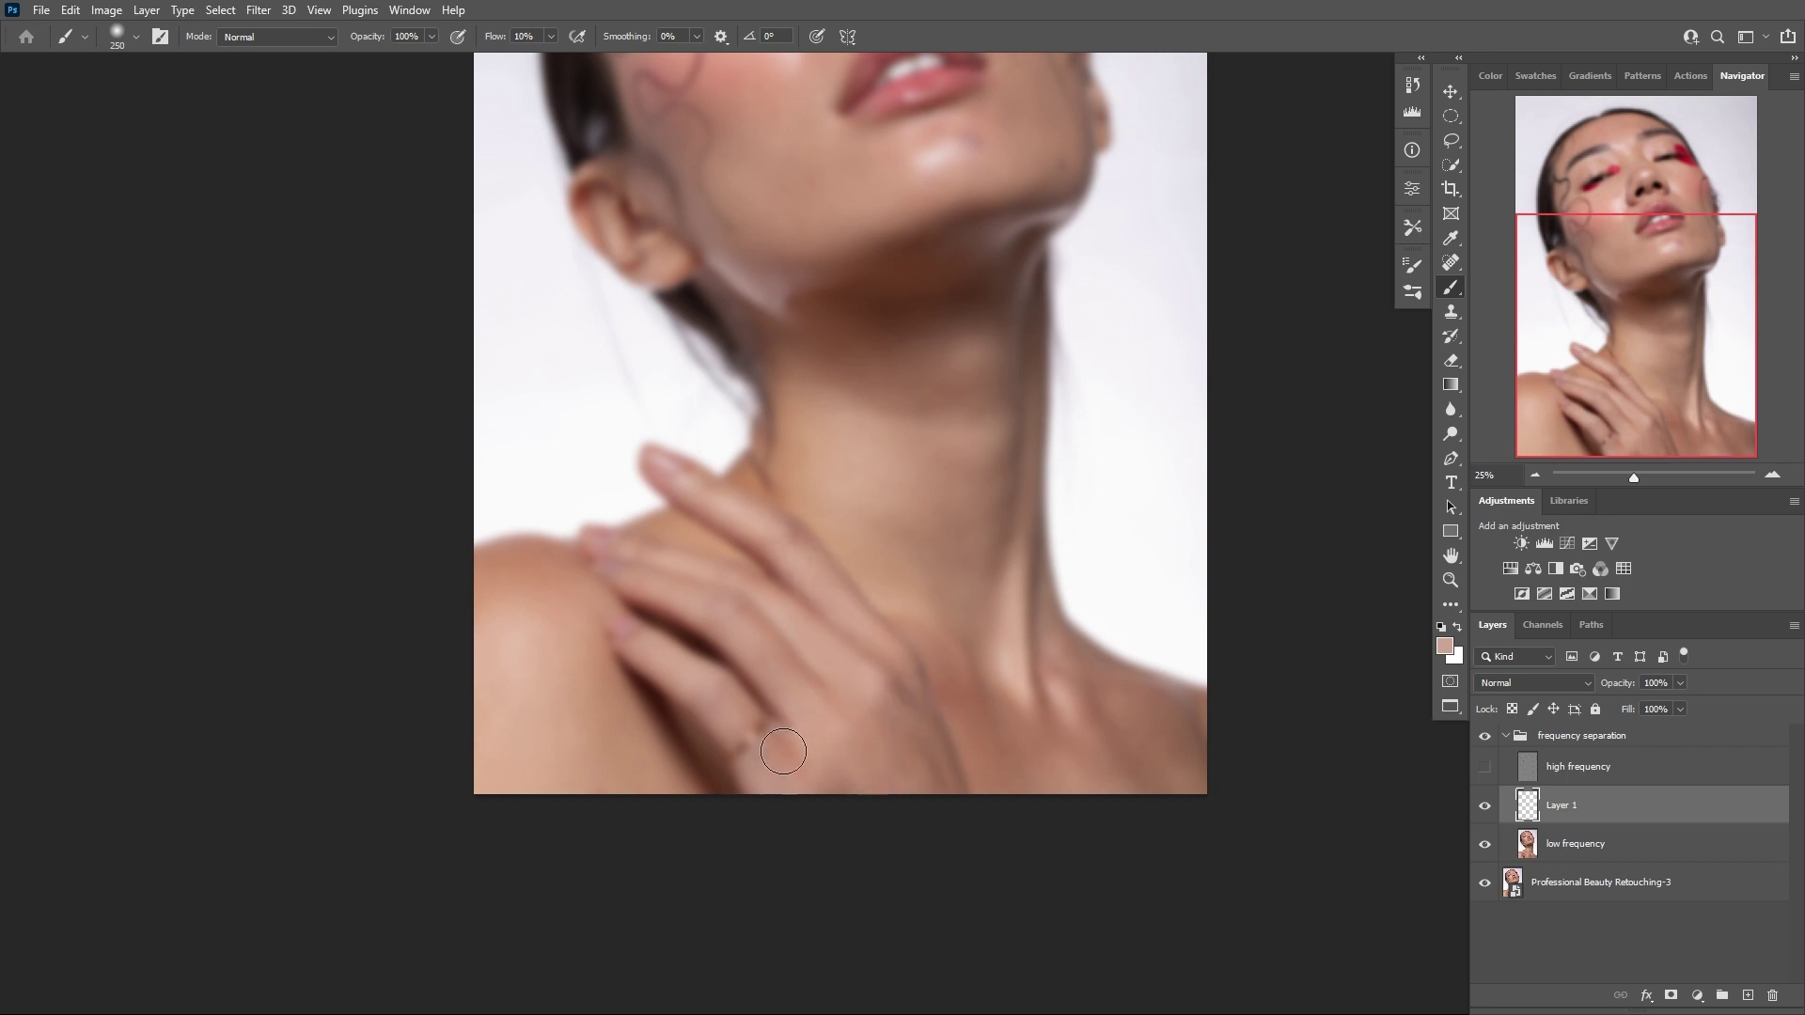
{"action": "left_click_drag", "start_coordinate": [940, 756], "coordinate": [908, 711]}
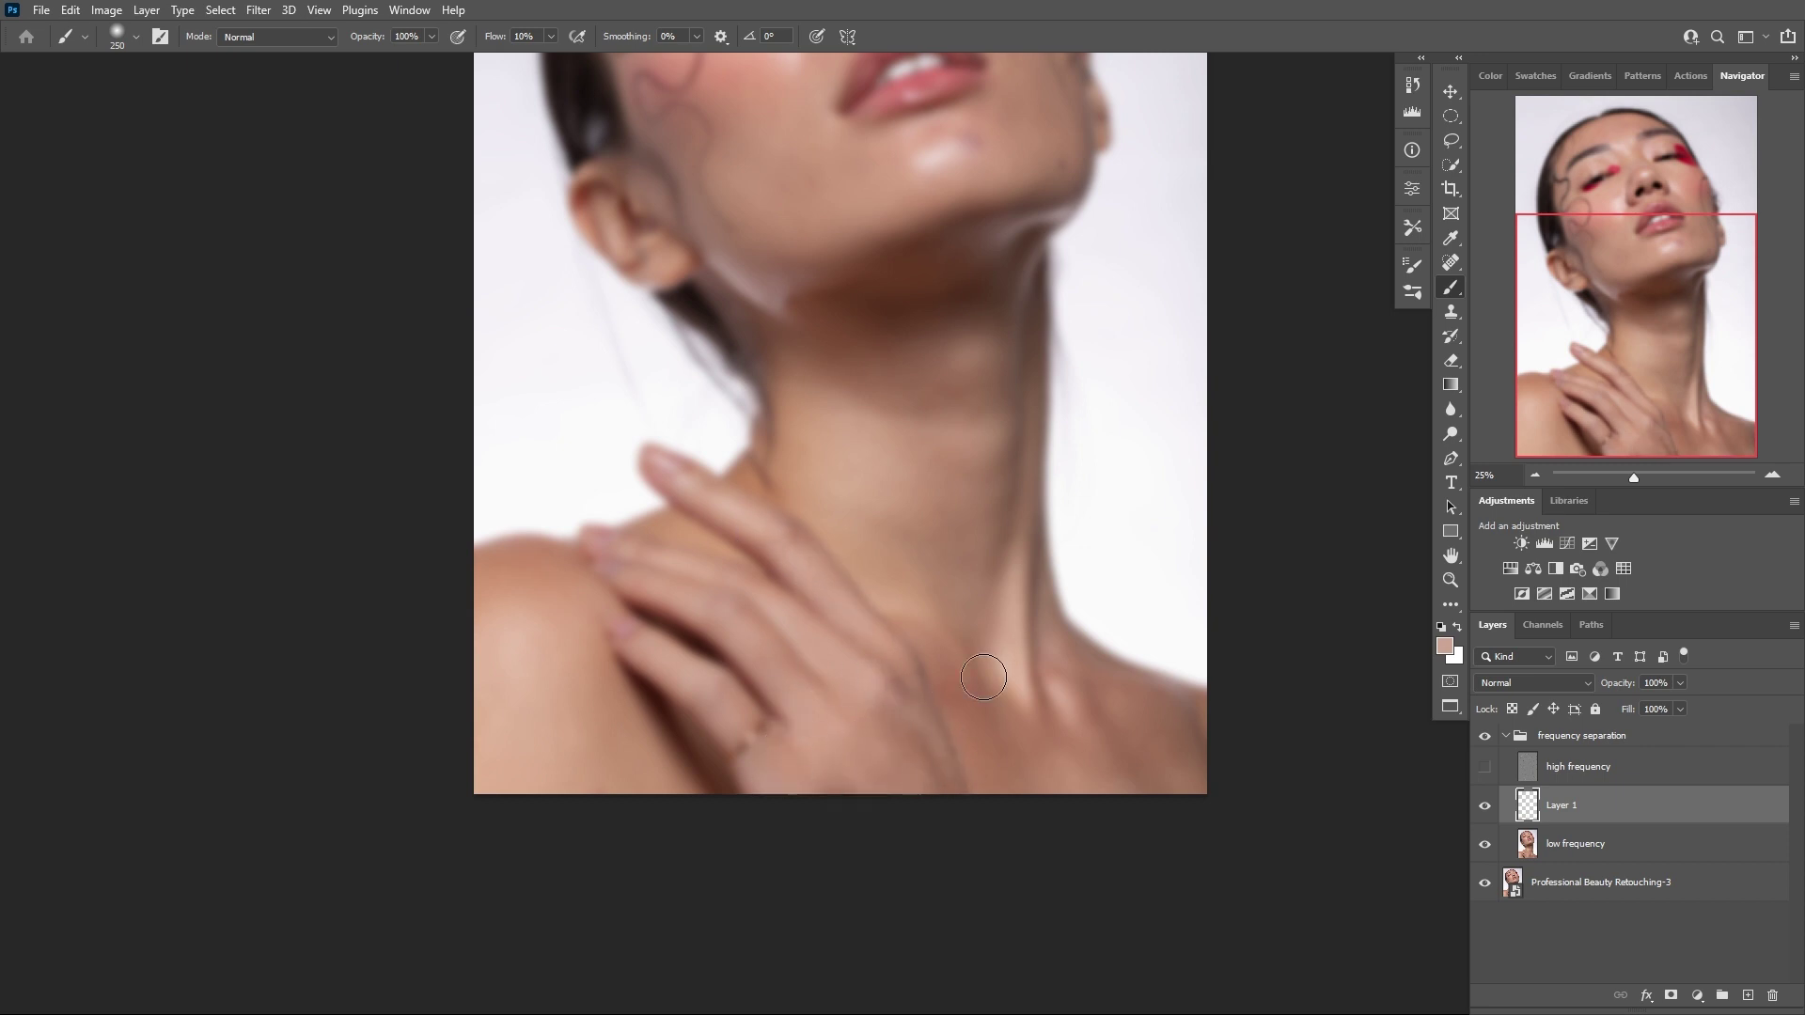
Soften the patches and shadow transitions on the neck with skin tones sampled from it
{"action": "left_click", "coordinate": [947, 552], "text": "alt"}
{"action": "left_click", "coordinate": [851, 427], "text": "alt"}
{"action": "mouse_move", "coordinate": [907, 414]}
{"action": "left_mouse_down"}
{"action": "mouse_move", "coordinate": [930, 435]}
{"action": "mouse_move", "coordinate": [951, 383]}
{"action": "mouse_move", "coordinate": [837, 383]}
{"action": "left_mouse_up"}
{"action": "left_click", "coordinate": [882, 393], "text": "alt"}
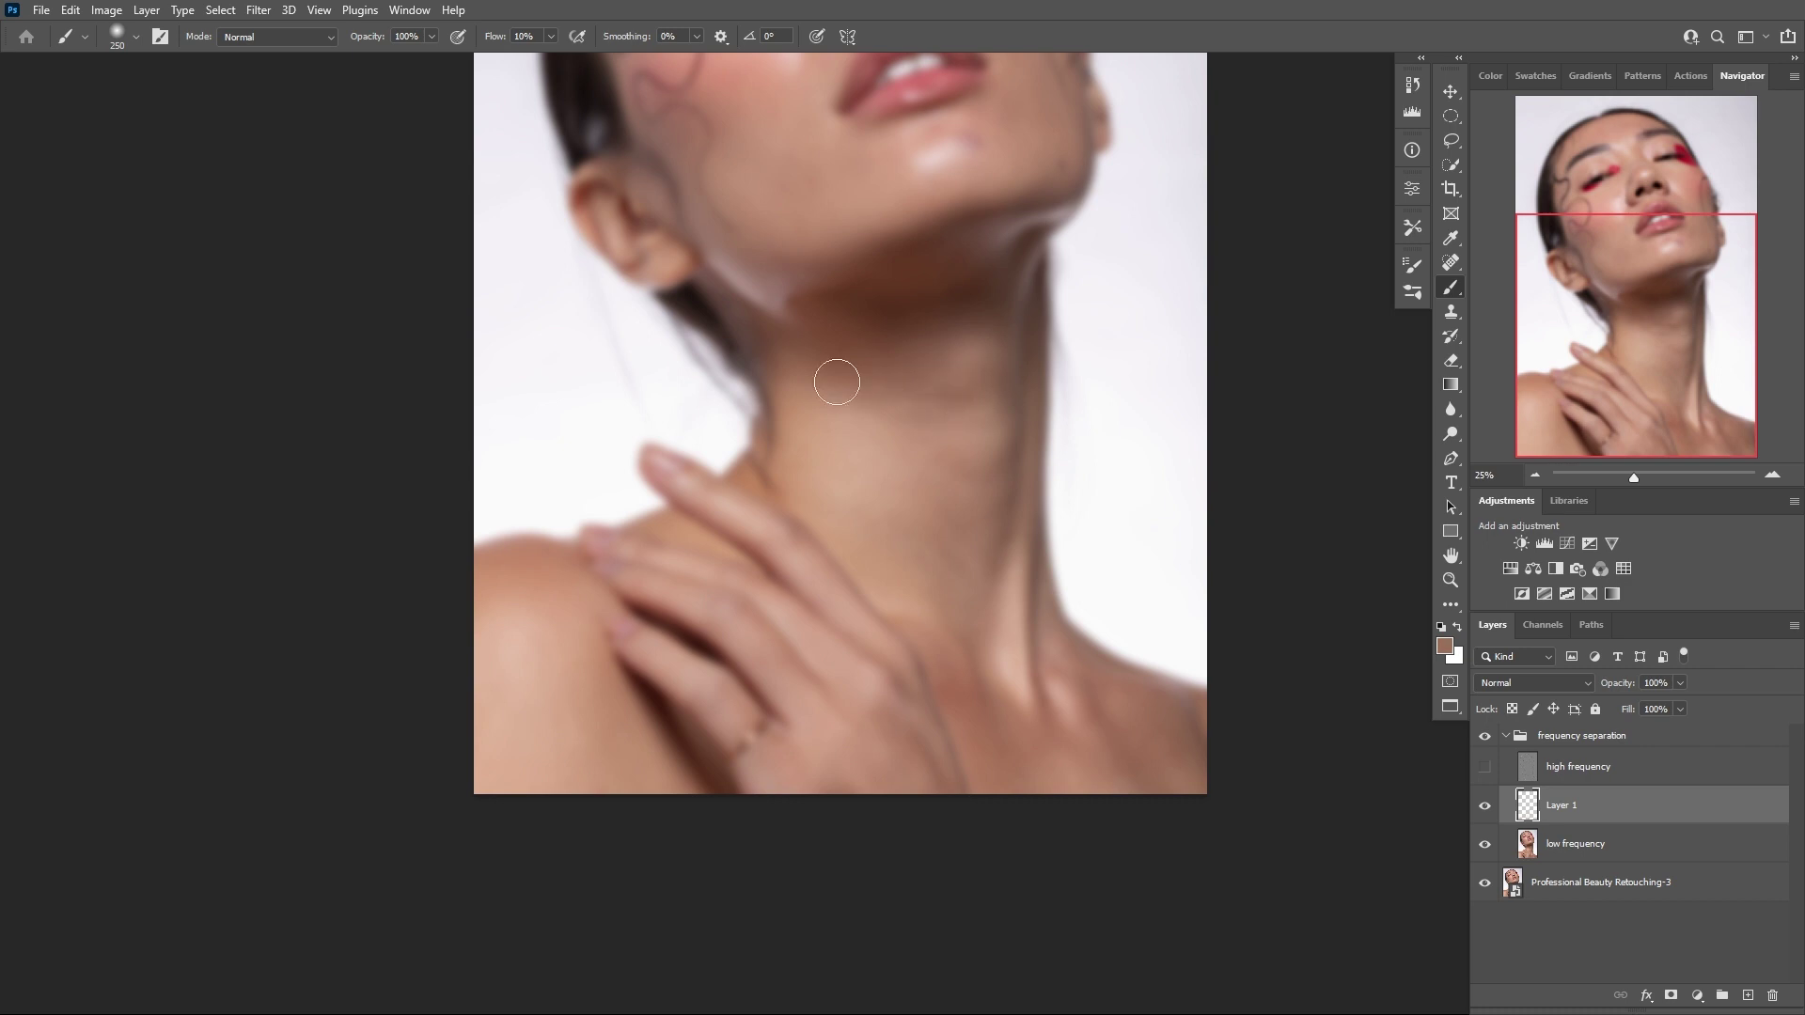
{"action": "left_click", "coordinate": [878, 406], "text": "alt"}
{"action": "left_click_drag", "start_coordinate": [999, 496], "coordinate": [957, 469]}
Show the high frequency layer and compare the portrait with Layer 1 off and on
{"action": "left_click", "coordinate": [1485, 767]}
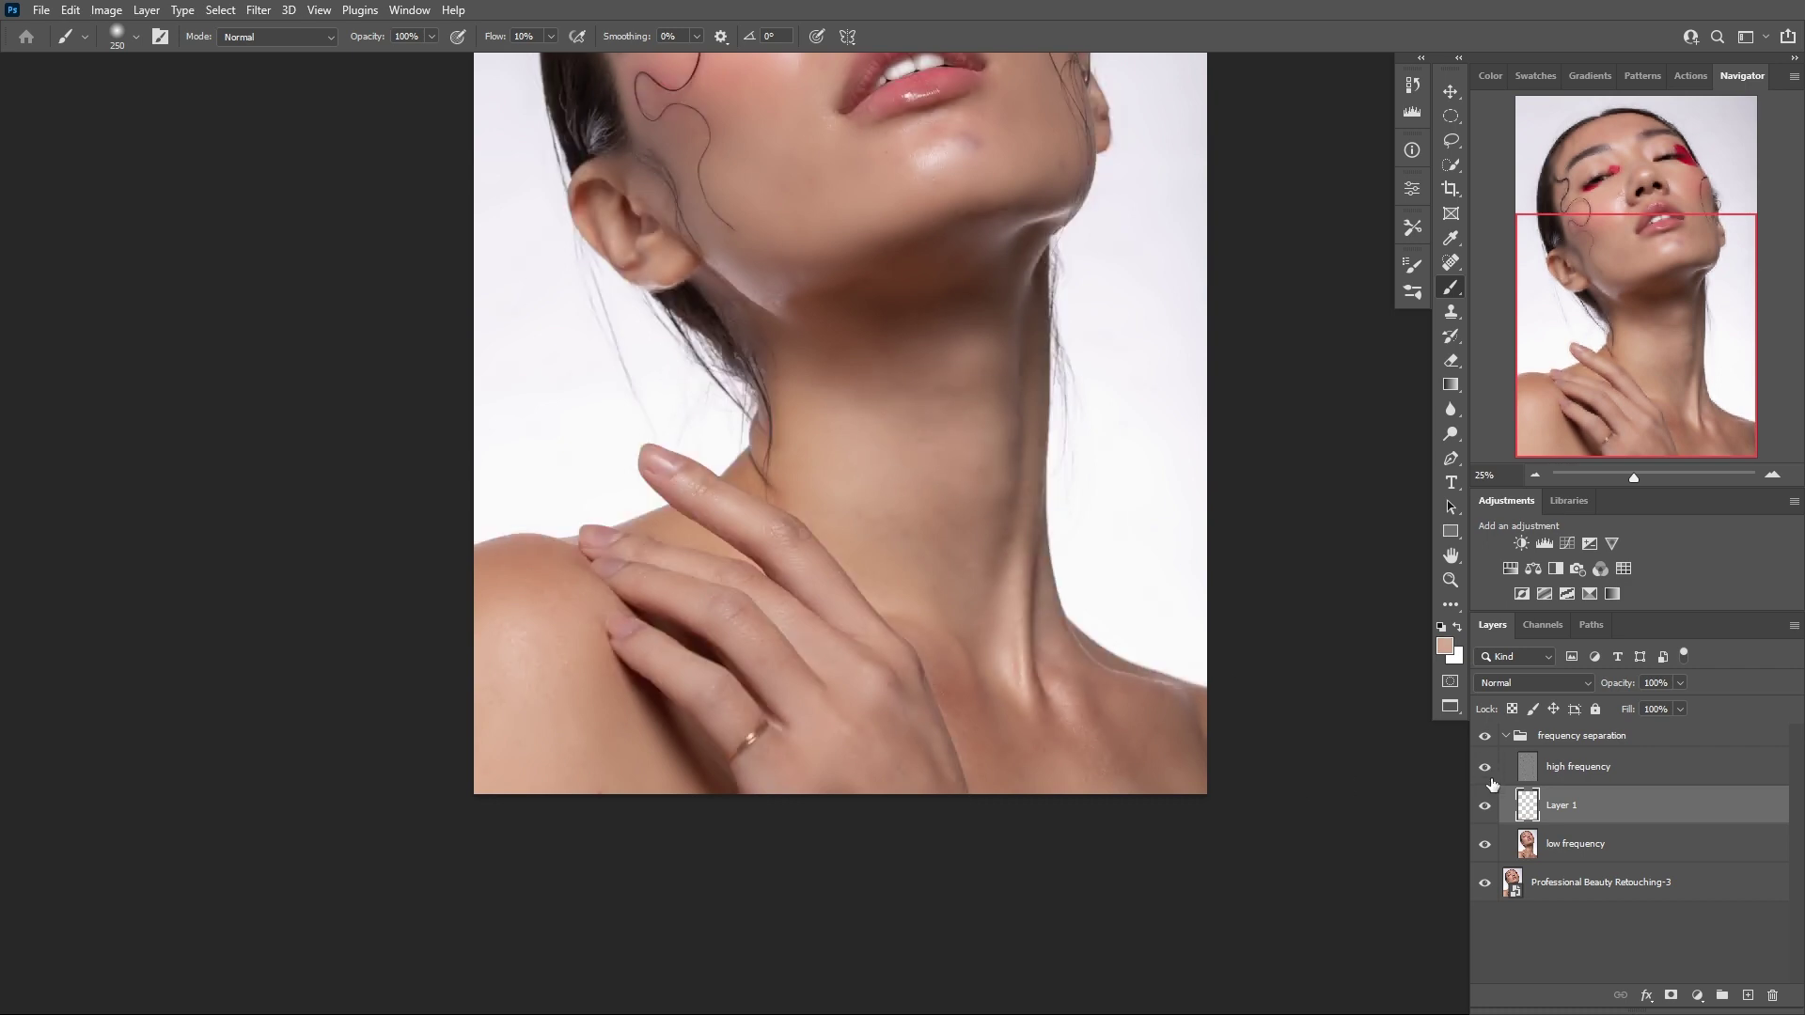
{"action": "left_click", "coordinate": [1489, 802]}
{"action": "left_click", "coordinate": [1490, 801]}
{"action": "left_click", "coordinate": [1493, 801]}
{"action": "left_click", "coordinate": [1500, 799]}
{"action": "left_click_drag", "start_coordinate": [1128, 415], "coordinate": [1188, 644]}
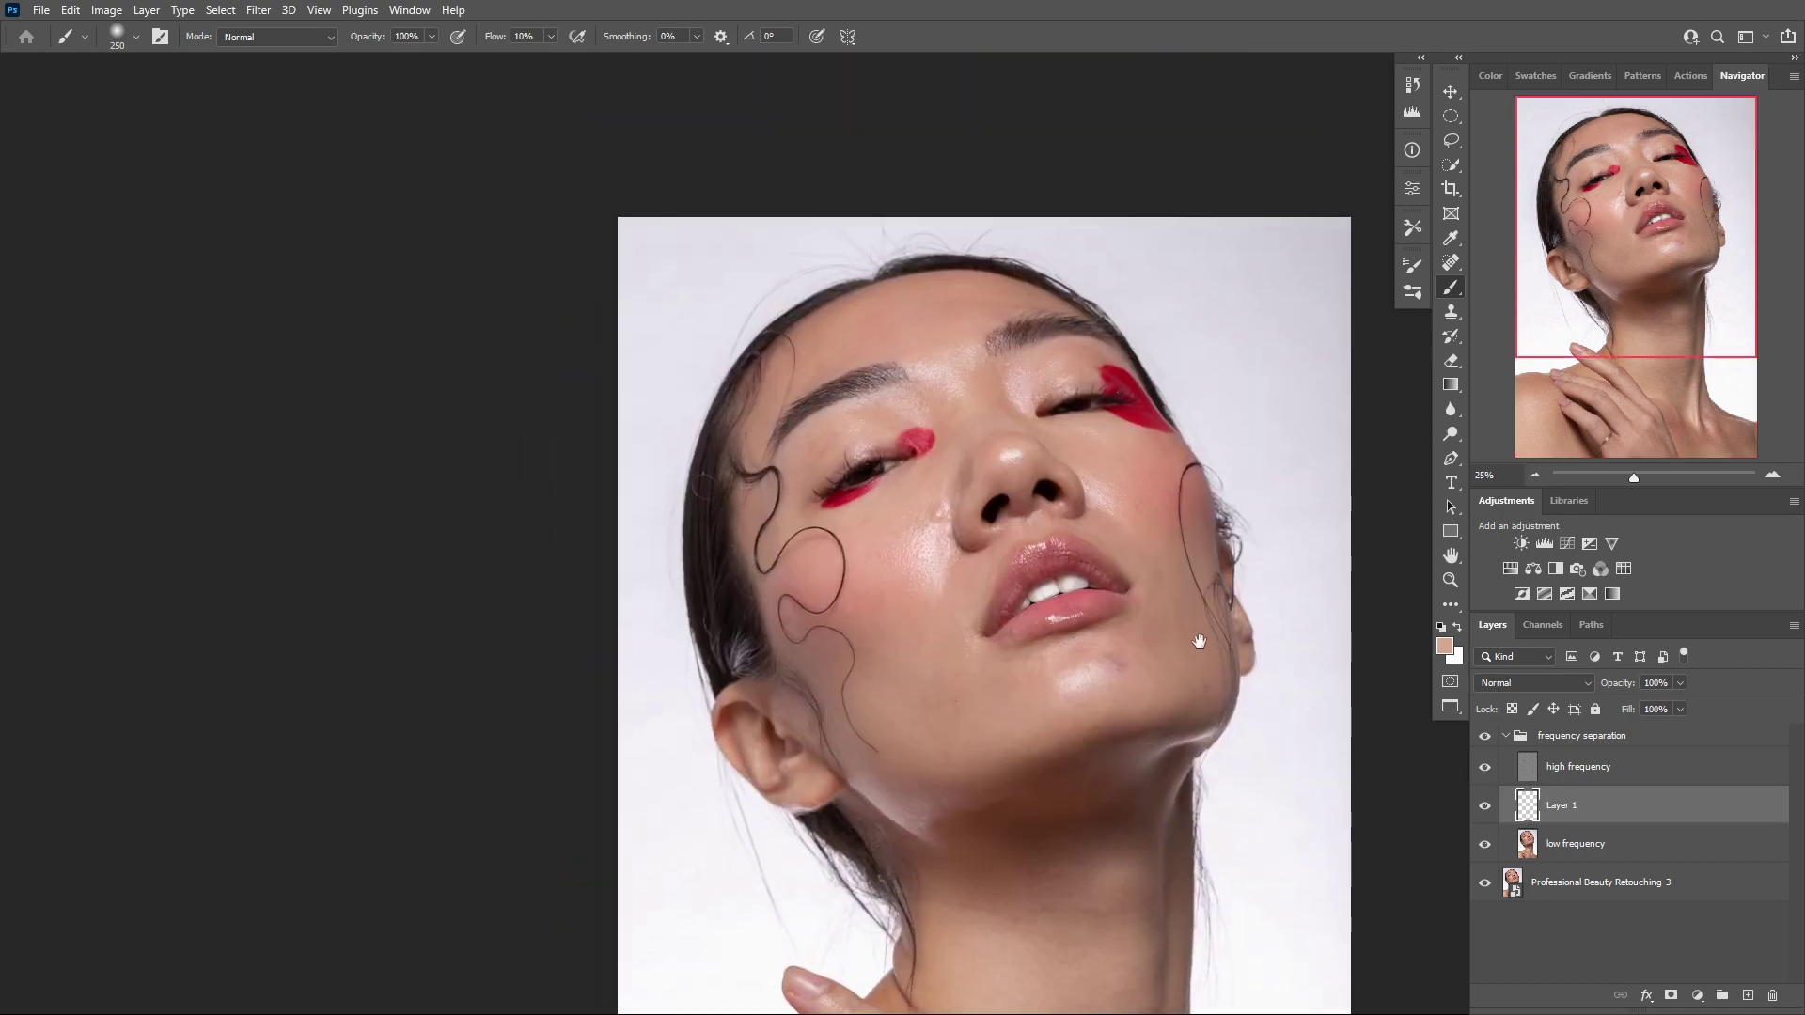
Hide the high frequency layer and blend sampled skin tones over both inner cheeks and the nose
{"action": "left_click", "coordinate": [1485, 767]}
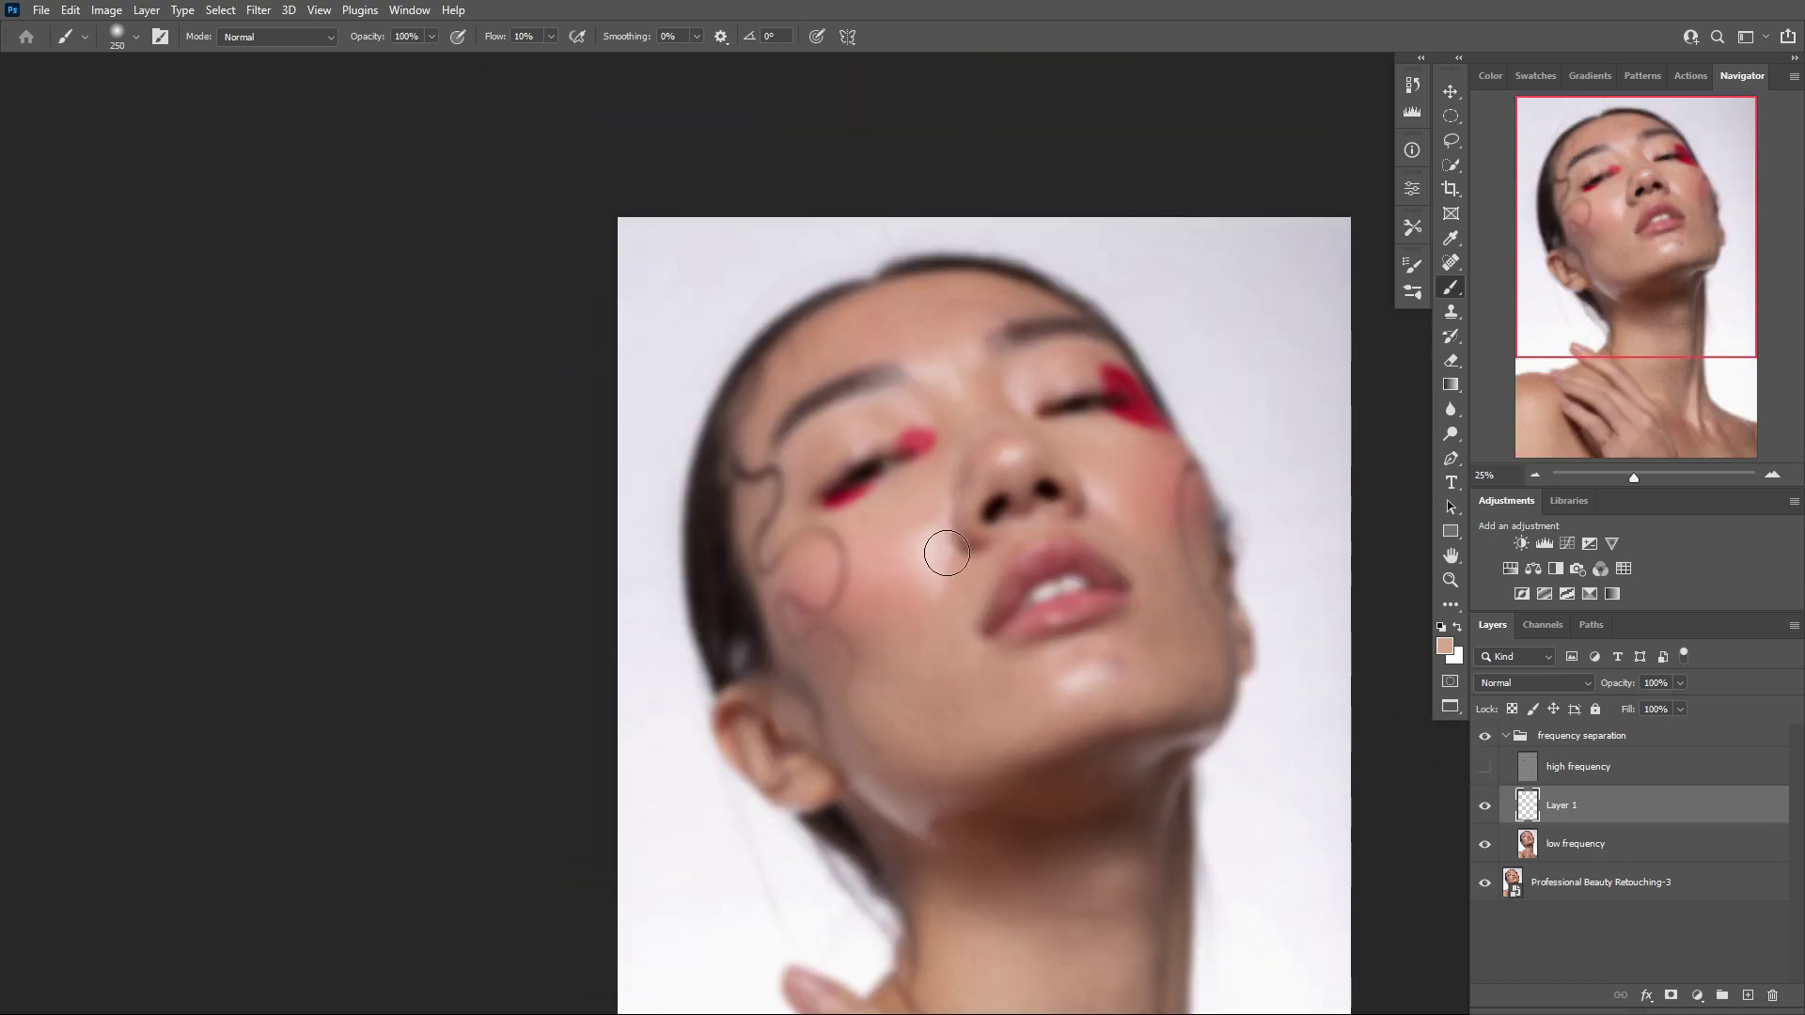
{"action": "left_click", "coordinate": [930, 516], "text": "alt"}
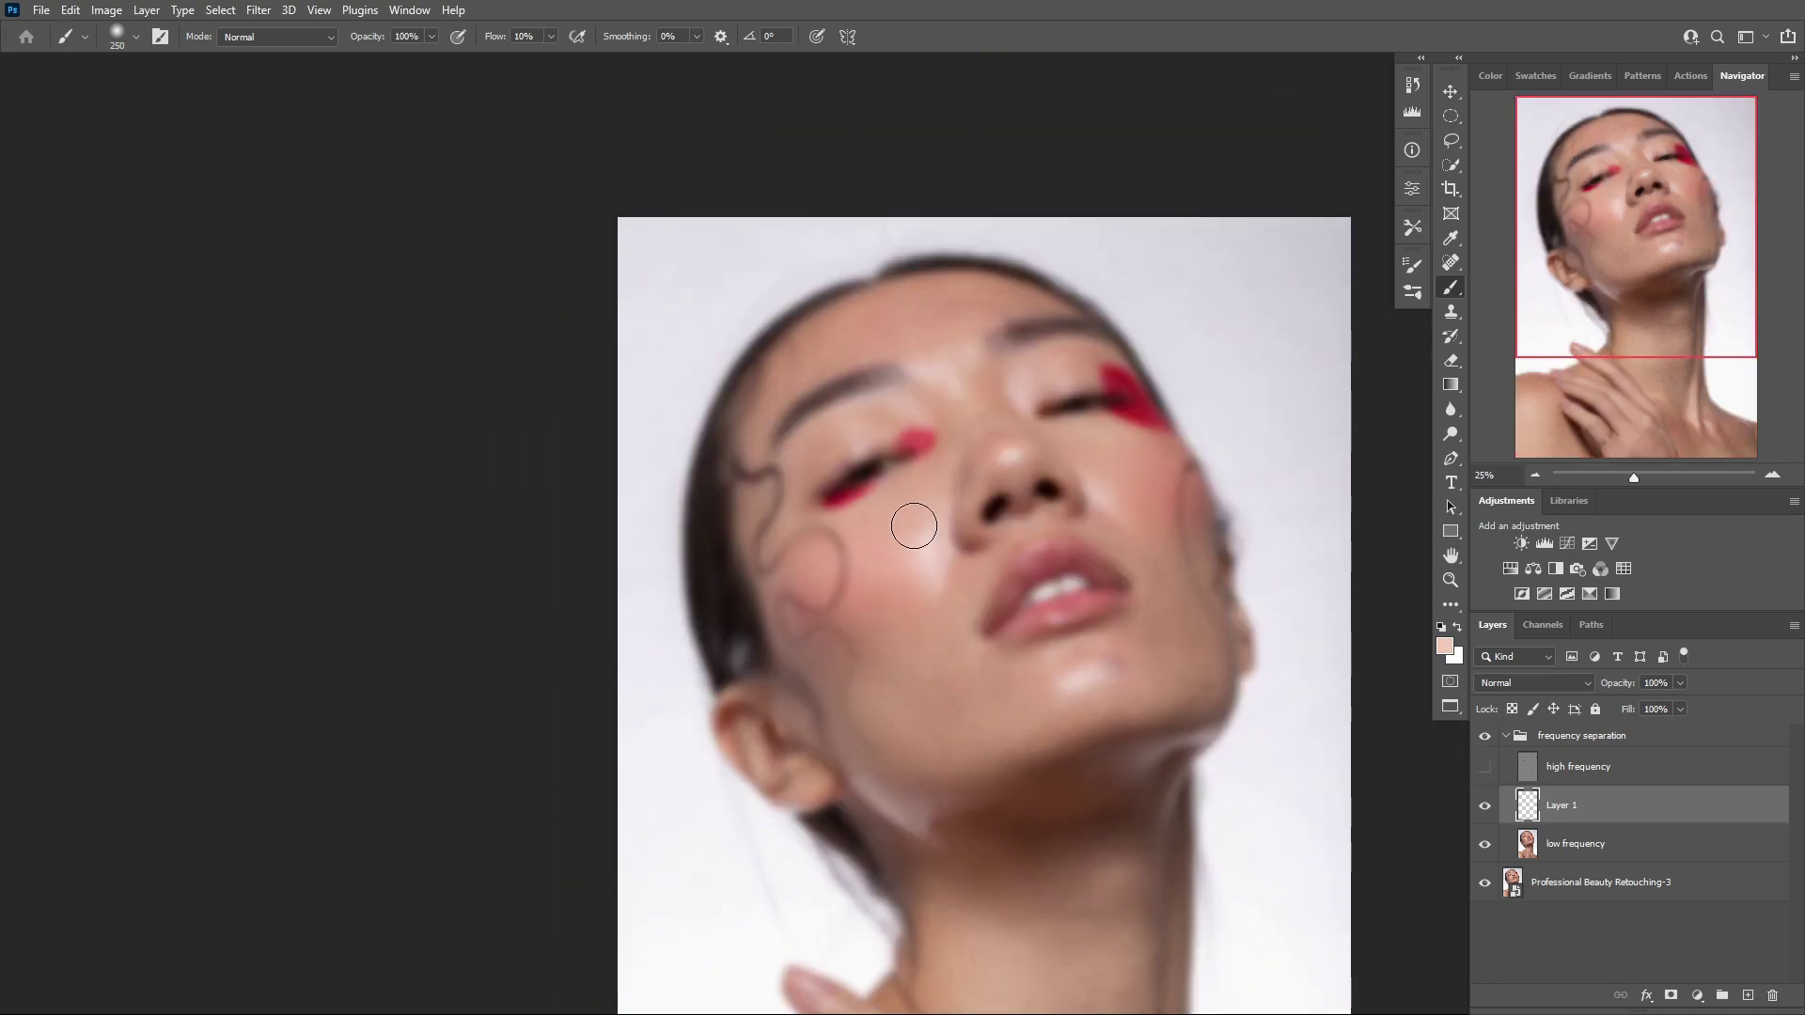
{"action": "left_click", "coordinate": [996, 414], "text": "alt"}
{"action": "left_click_drag", "start_coordinate": [998, 421], "coordinate": [1094, 512]}
{"action": "left_click", "coordinate": [993, 439], "text": "alt"}
{"action": "left_click", "coordinate": [1116, 465], "text": "alt"}
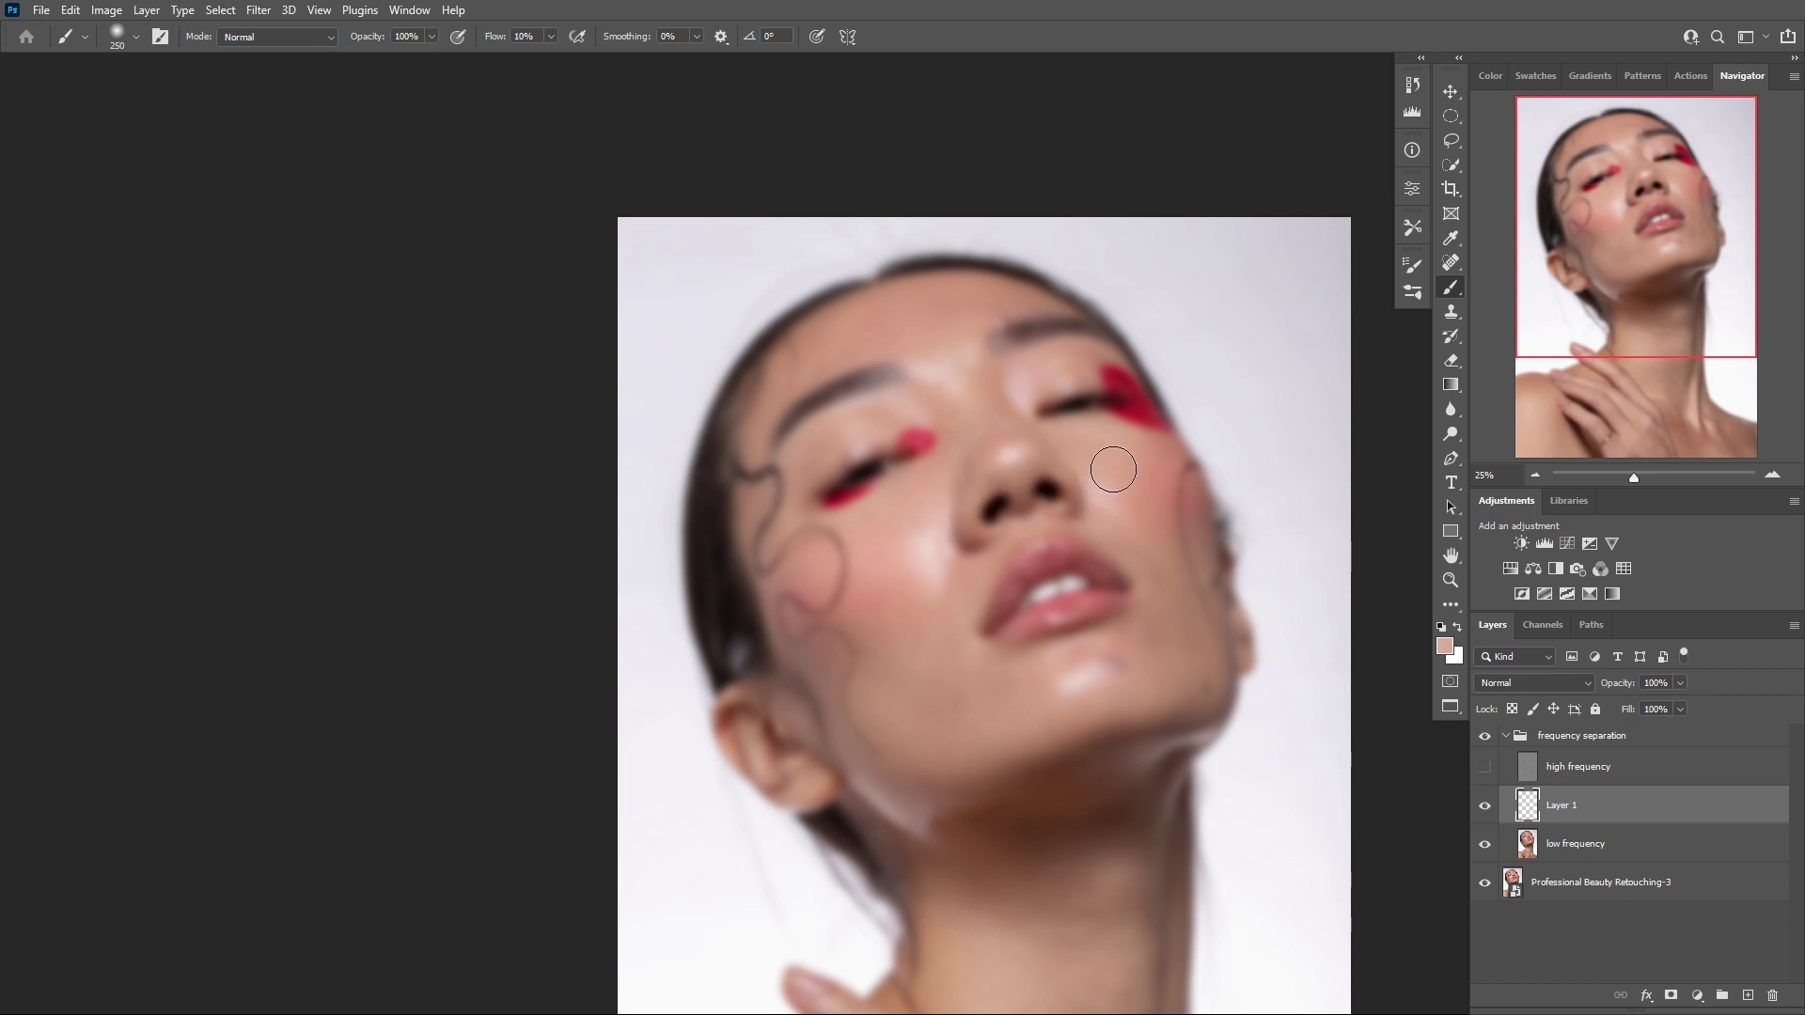
Even out the chin, lower jaw and forehead with sampled skin tones, checking the result with the high frequency layer
{"action": "left_click", "coordinate": [1107, 684], "text": "alt"}
{"action": "left_click", "coordinate": [878, 693], "text": "alt"}
{"action": "left_click_drag", "start_coordinate": [877, 734], "coordinate": [929, 777]}
{"action": "left_click", "coordinate": [939, 701], "text": "alt"}
{"action": "left_click", "coordinate": [973, 308], "text": "alt"}
{"action": "mouse_move", "coordinate": [973, 308]}
{"action": "left_mouse_down"}
{"action": "mouse_move", "coordinate": [913, 308]}
{"action": "mouse_move", "coordinate": [867, 348]}
{"action": "mouse_move", "coordinate": [915, 329]}
{"action": "left_mouse_up"}
{"action": "left_click", "coordinate": [1484, 767]}
{"action": "left_click", "coordinate": [1484, 767]}
Blend the blushed cheek and the jawline with sampled tones, then compare with Layer 1 off and on
{"action": "left_click", "coordinate": [925, 577], "text": "alt"}
{"action": "mouse_move", "coordinate": [899, 591]}
{"action": "left_mouse_down"}
{"action": "mouse_move", "coordinate": [878, 632]}
{"action": "mouse_move", "coordinate": [837, 644]}
{"action": "mouse_move", "coordinate": [807, 585]}
{"action": "mouse_move", "coordinate": [835, 641]}
{"action": "left_mouse_up"}
{"action": "left_click", "coordinate": [809, 585], "text": "alt"}
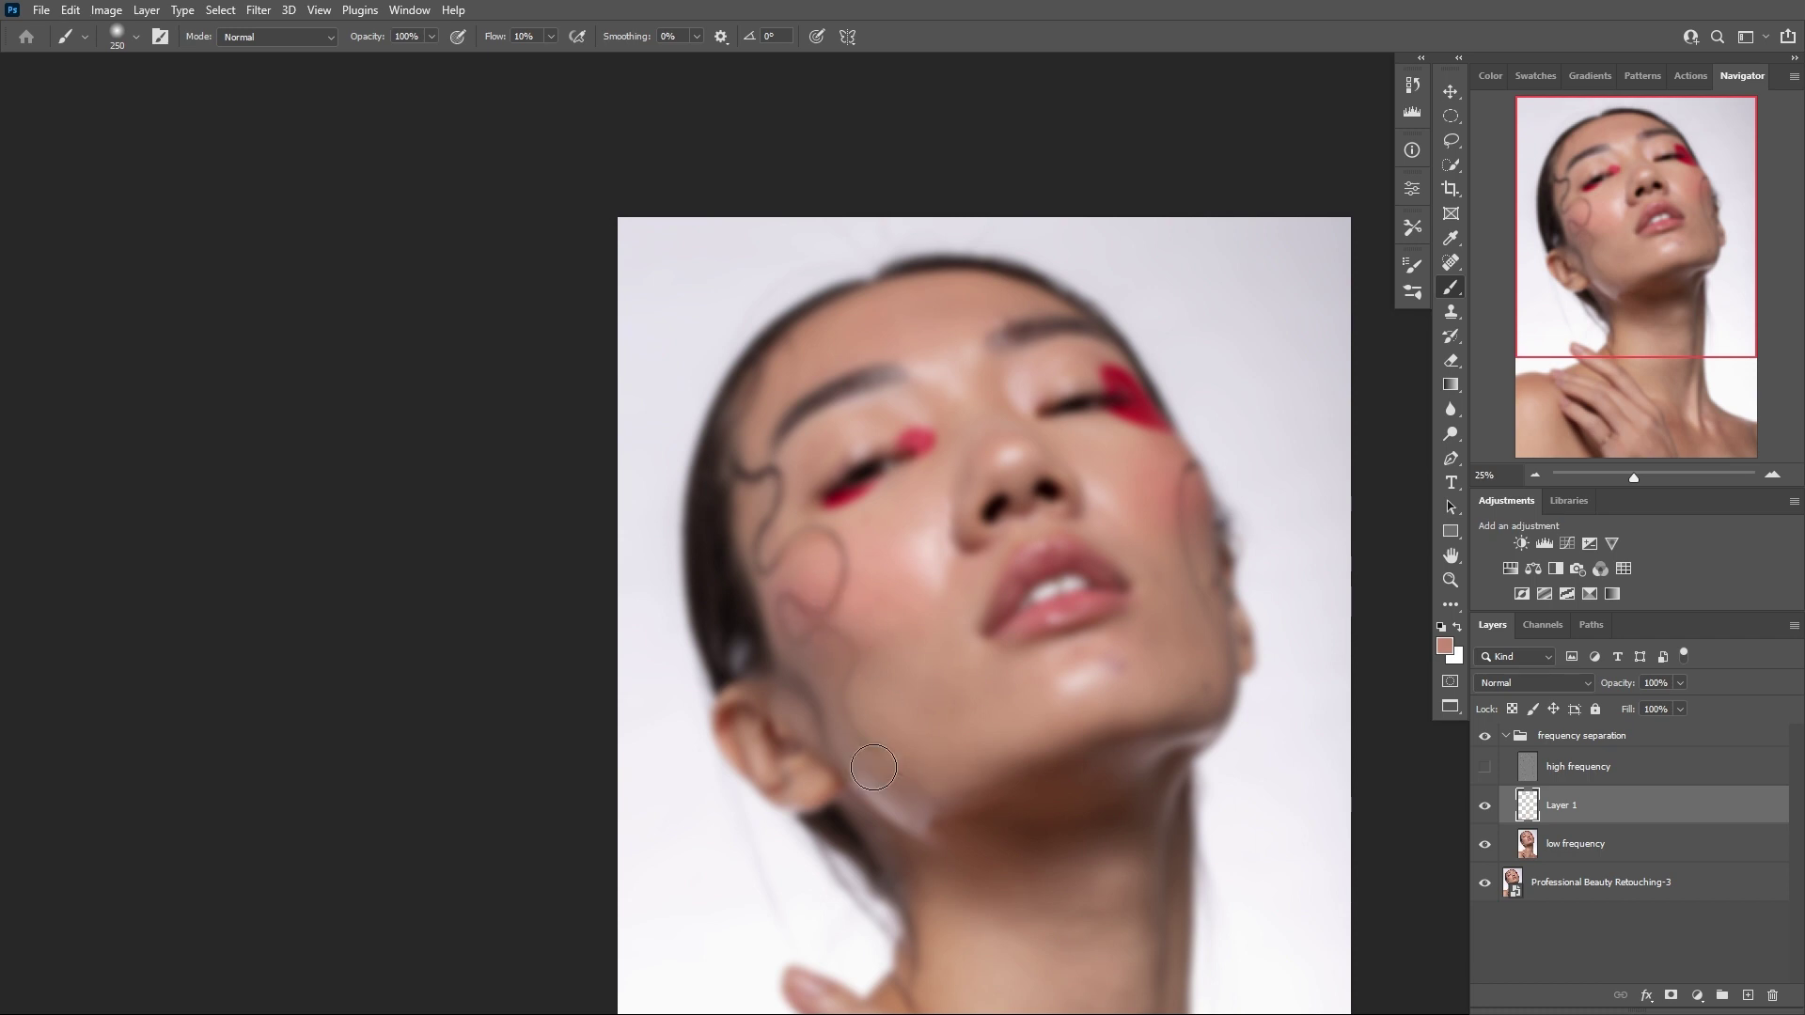
{"action": "left_click", "coordinate": [872, 800], "text": "alt"}
{"action": "left_click", "coordinate": [991, 783], "text": "alt"}
{"action": "left_click", "coordinate": [1208, 668], "text": "alt"}
{"action": "left_click", "coordinate": [1483, 807]}
{"action": "left_click", "coordinate": [1483, 807]}
Set the brush size to 300 and smooth the neck and the shadow below the jaw with sampled tones
{"action": "left_click_drag", "start_coordinate": [1065, 991], "coordinate": [1148, 758]}
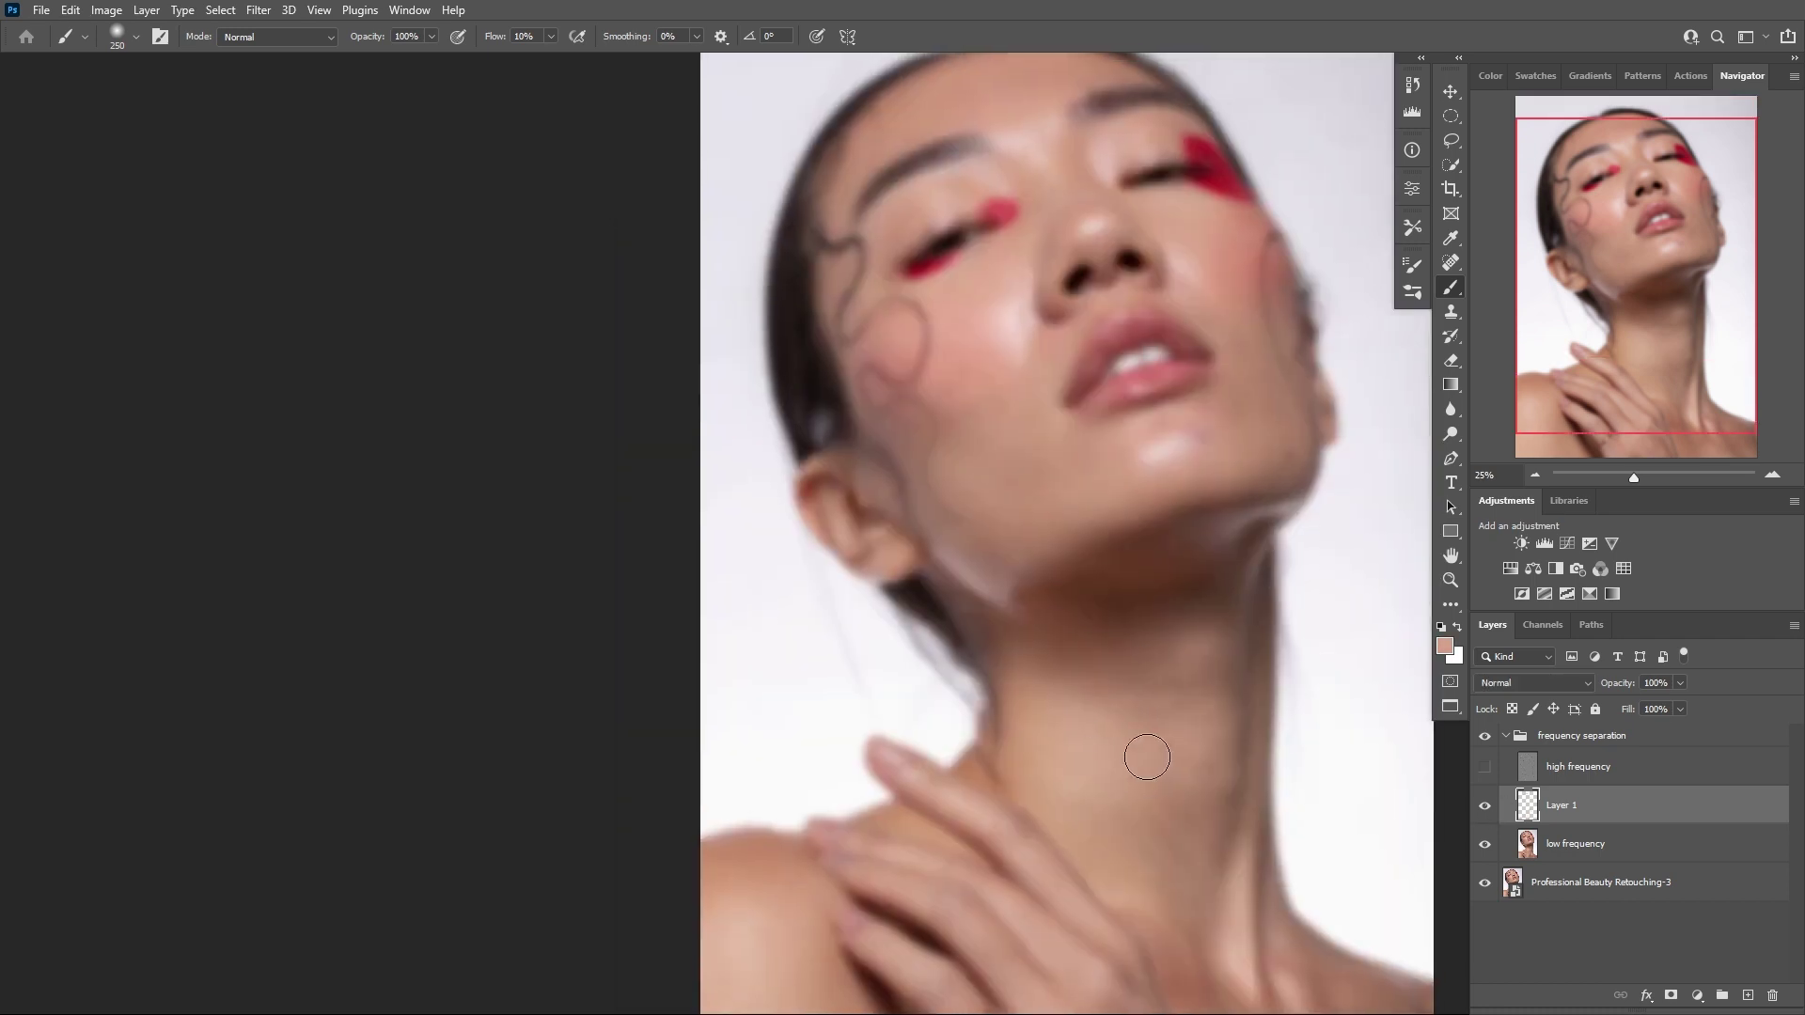
{"action": "key", "text": "bracketright"}
{"action": "key", "text": "bracketright"}
{"action": "key", "text": "bracketright"}
{"action": "left_click", "coordinate": [1207, 808], "text": "alt"}
{"action": "key", "text": "bracketleft"}
{"action": "key", "text": "bracketleft"}
{"action": "left_click", "coordinate": [1213, 658], "text": "alt"}
{"action": "left_click", "coordinate": [1170, 625], "text": "alt"}
Blend the tones at the base of the neck, the collarbone and the upper chest with colours sampled there
{"action": "left_click_drag", "start_coordinate": [1154, 1006], "coordinate": [1134, 685]}
{"action": "left_click_drag", "start_coordinate": [1204, 373], "coordinate": [1210, 464]}
{"action": "left_click", "coordinate": [1255, 529], "text": "alt"}
{"action": "left_click", "coordinate": [1290, 538], "text": "alt"}
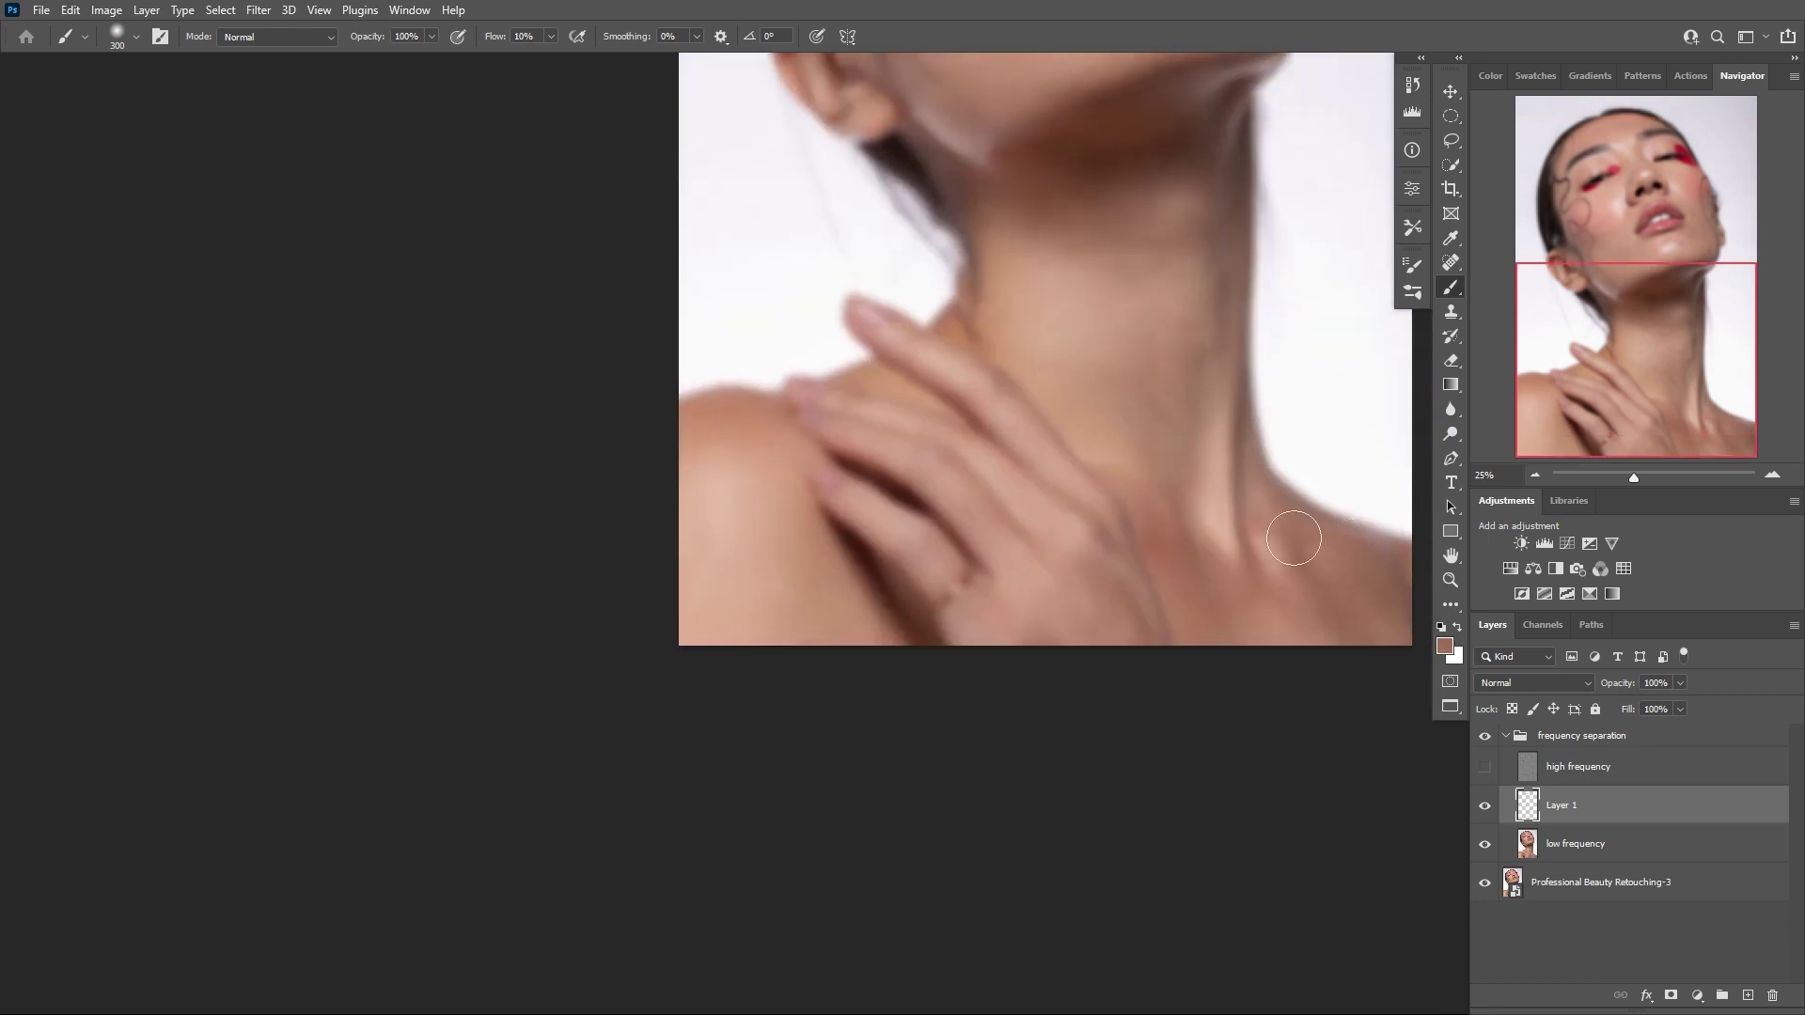
{"action": "left_click", "coordinate": [1222, 516], "text": "alt"}
{"action": "left_click", "coordinate": [1256, 587], "text": "alt"}
{"action": "left_click", "coordinate": [1298, 628], "text": "alt"}
{"action": "left_click", "coordinate": [1175, 602], "text": "alt"}
{"action": "mouse_move", "coordinate": [1158, 527]}
{"action": "left_mouse_down"}
{"action": "mouse_move", "coordinate": [1263, 565]}
{"action": "mouse_move", "coordinate": [1305, 535]}
{"action": "left_mouse_up"}
Soften the remaining uneven tones on the shoulder, fingers and back of the hand with sampled colours
{"action": "left_click", "coordinate": [759, 566], "text": "alt"}
{"action": "left_click_drag", "start_coordinate": [766, 577], "coordinate": [799, 580]}
{"action": "left_click", "coordinate": [935, 570], "text": "alt"}
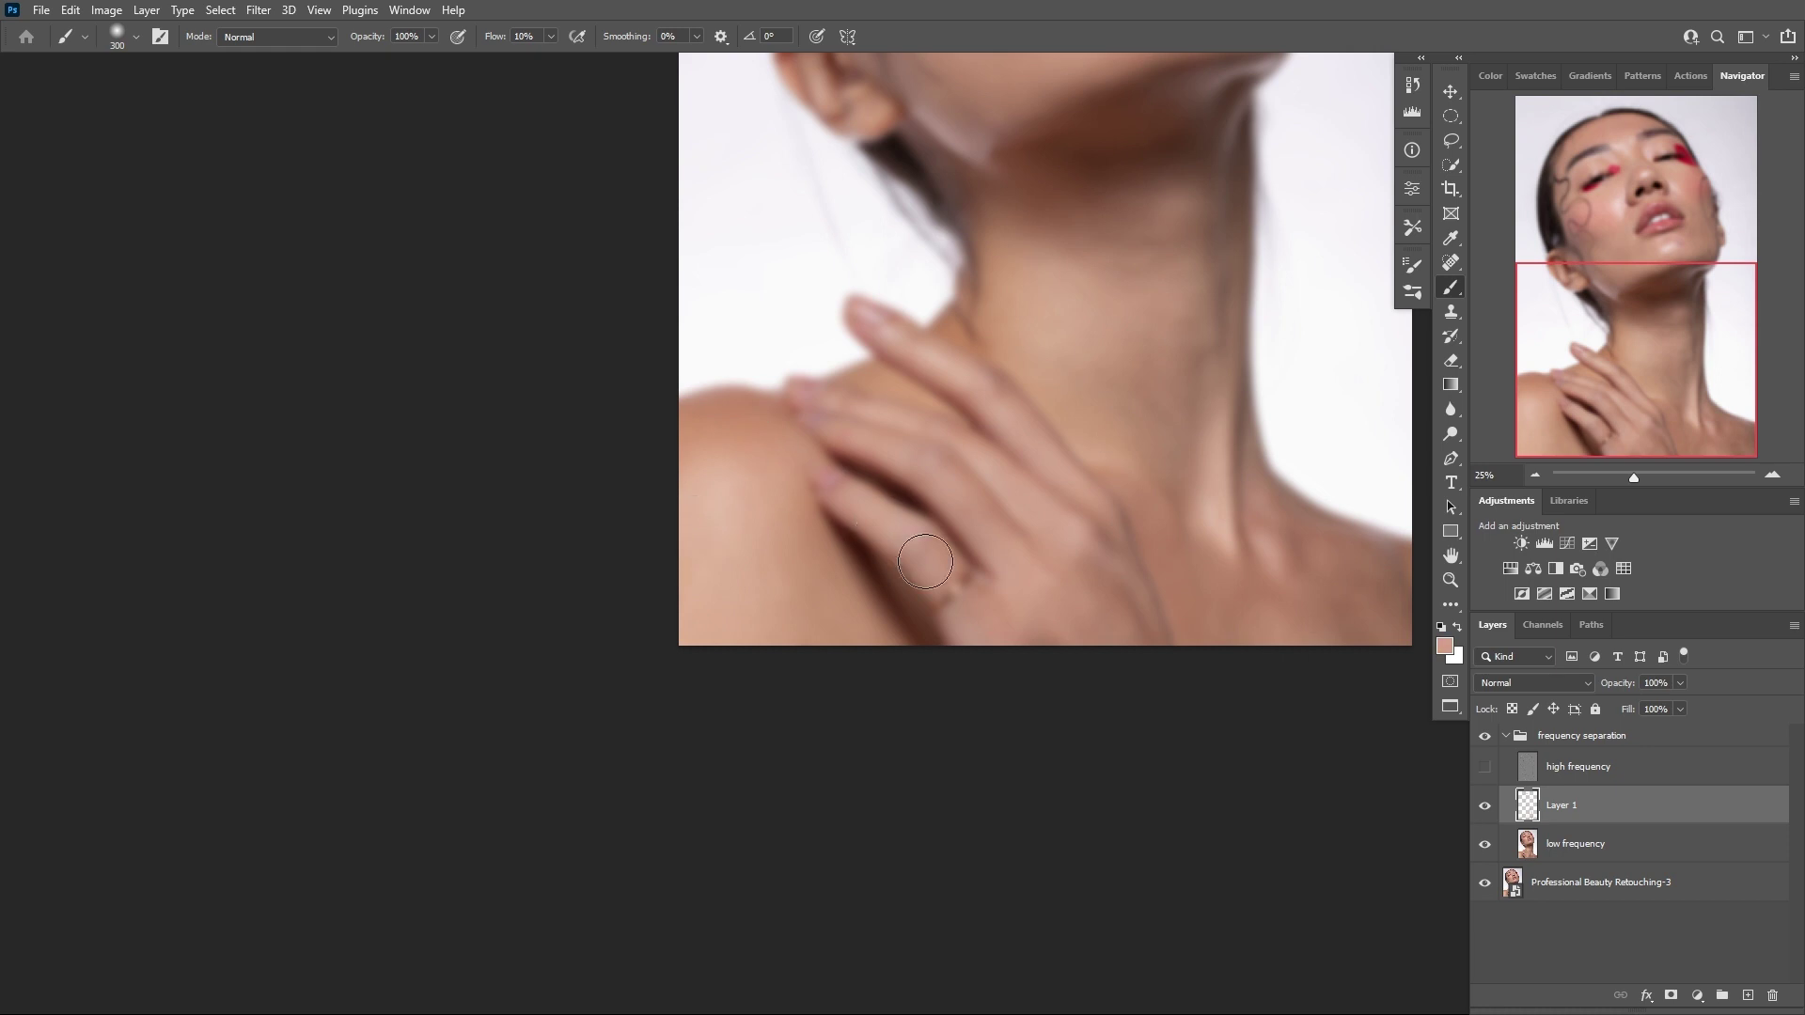
{"action": "left_click", "coordinate": [1034, 453], "text": "alt"}
{"action": "left_click_drag", "start_coordinate": [1116, 574], "coordinate": [1142, 620]}
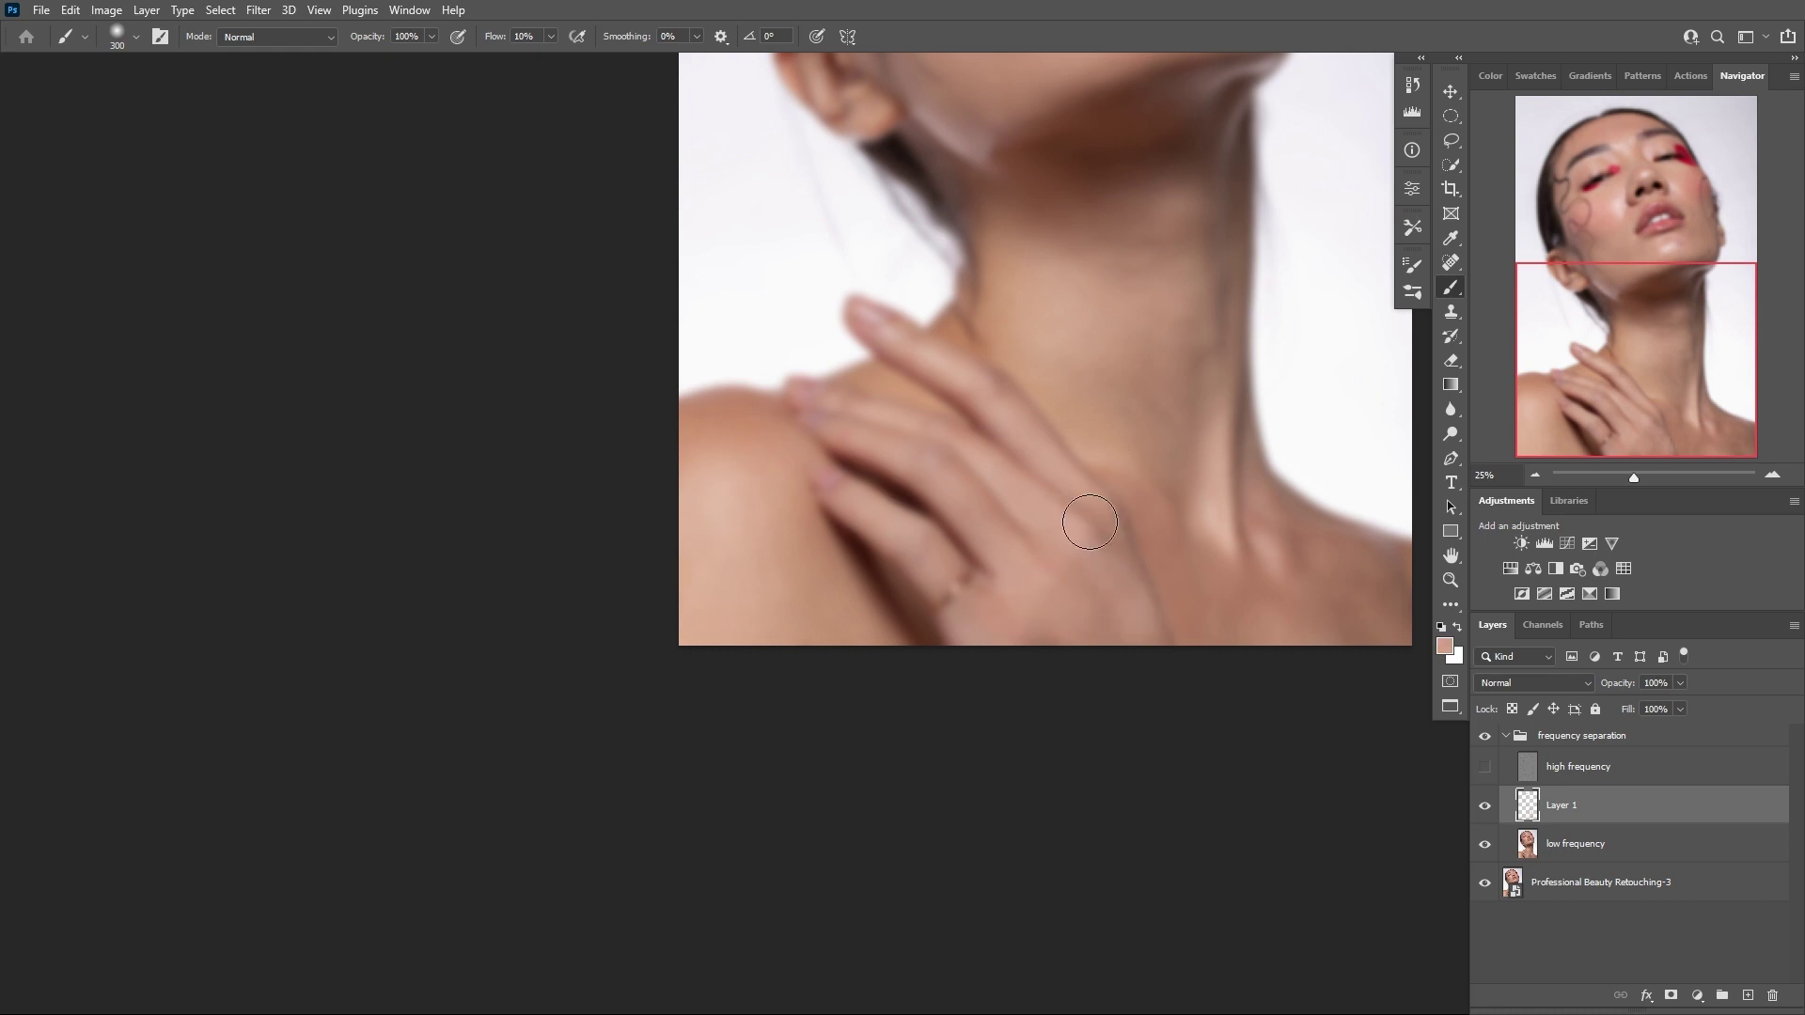
{"action": "left_click", "coordinate": [931, 454], "text": "alt"}
{"action": "left_click_drag", "start_coordinate": [966, 585], "coordinate": [956, 569]}
{"action": "key", "text": "ctrl+z"}
Enlarge the brush to 600 and blend broad sampled skin tones across the middle and upper neck
{"action": "key", "text": "bracketright"}
{"action": "key", "text": "bracketright"}
{"action": "key", "text": "bracketright"}
{"action": "left_click_drag", "start_coordinate": [1088, 347], "coordinate": [1137, 357]}
{"action": "left_click", "coordinate": [1142, 278], "text": "alt"}
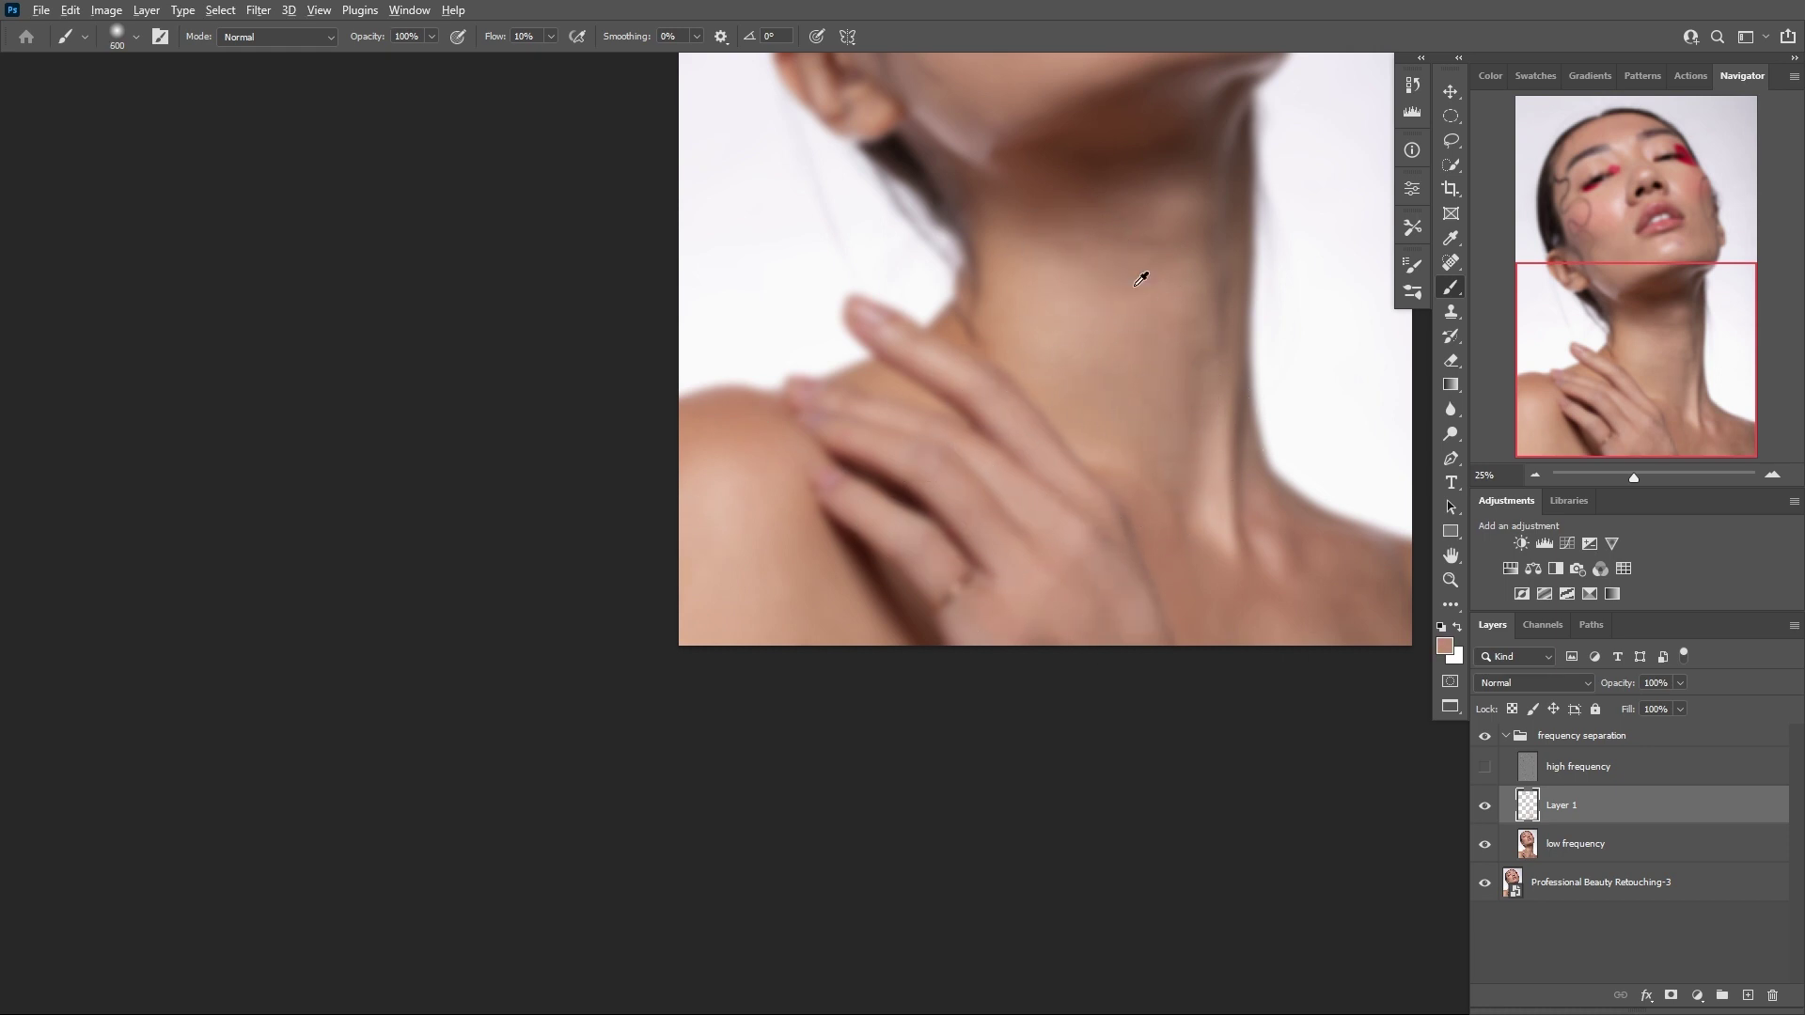
{"action": "left_click_drag", "start_coordinate": [1100, 250], "coordinate": [1158, 205]}
{"action": "left_click", "coordinate": [1180, 201], "text": "alt"}
{"action": "left_click", "coordinate": [1180, 202], "text": "alt"}
Show the high frequency layer and compare the neck, hand and face with Layer 1 off and on
{"action": "left_click", "coordinate": [1485, 807]}
{"action": "left_click", "coordinate": [1485, 806]}
{"action": "left_click", "coordinate": [1485, 767]}
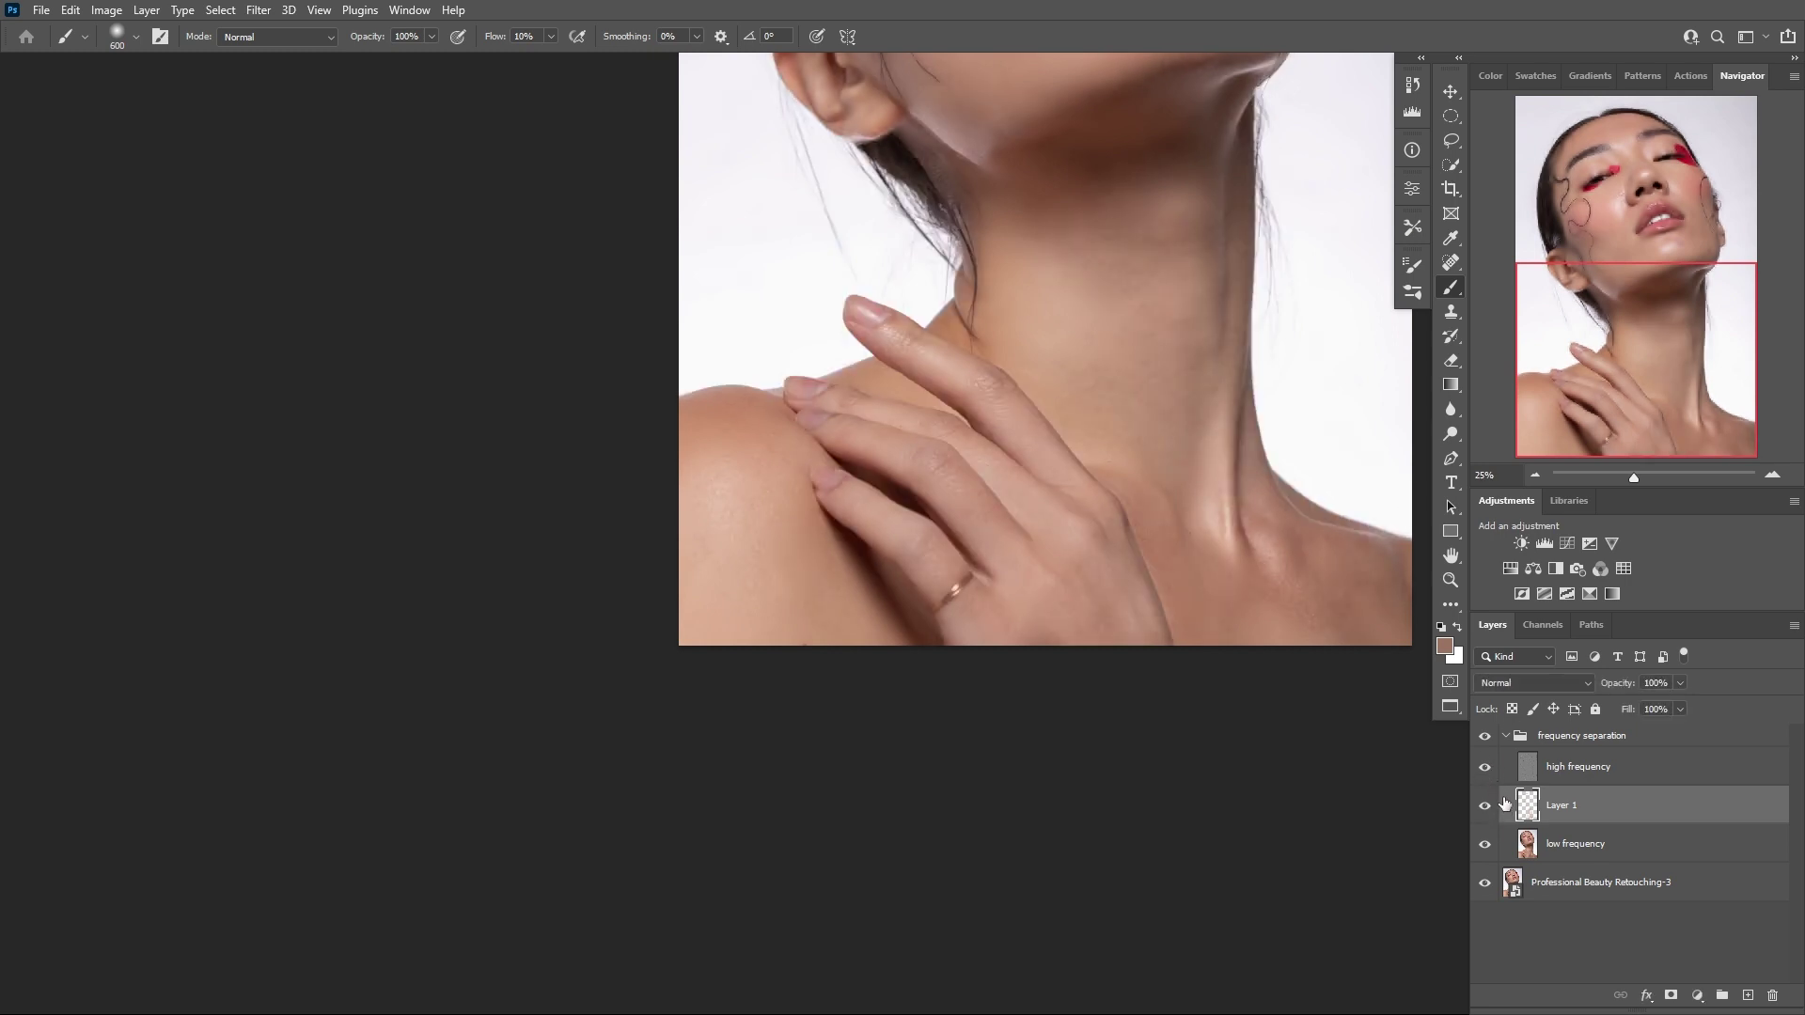
{"action": "left_click", "coordinate": [1485, 809]}
{"action": "left_click", "coordinate": [1486, 809]}
{"action": "left_click", "coordinate": [1485, 809]}
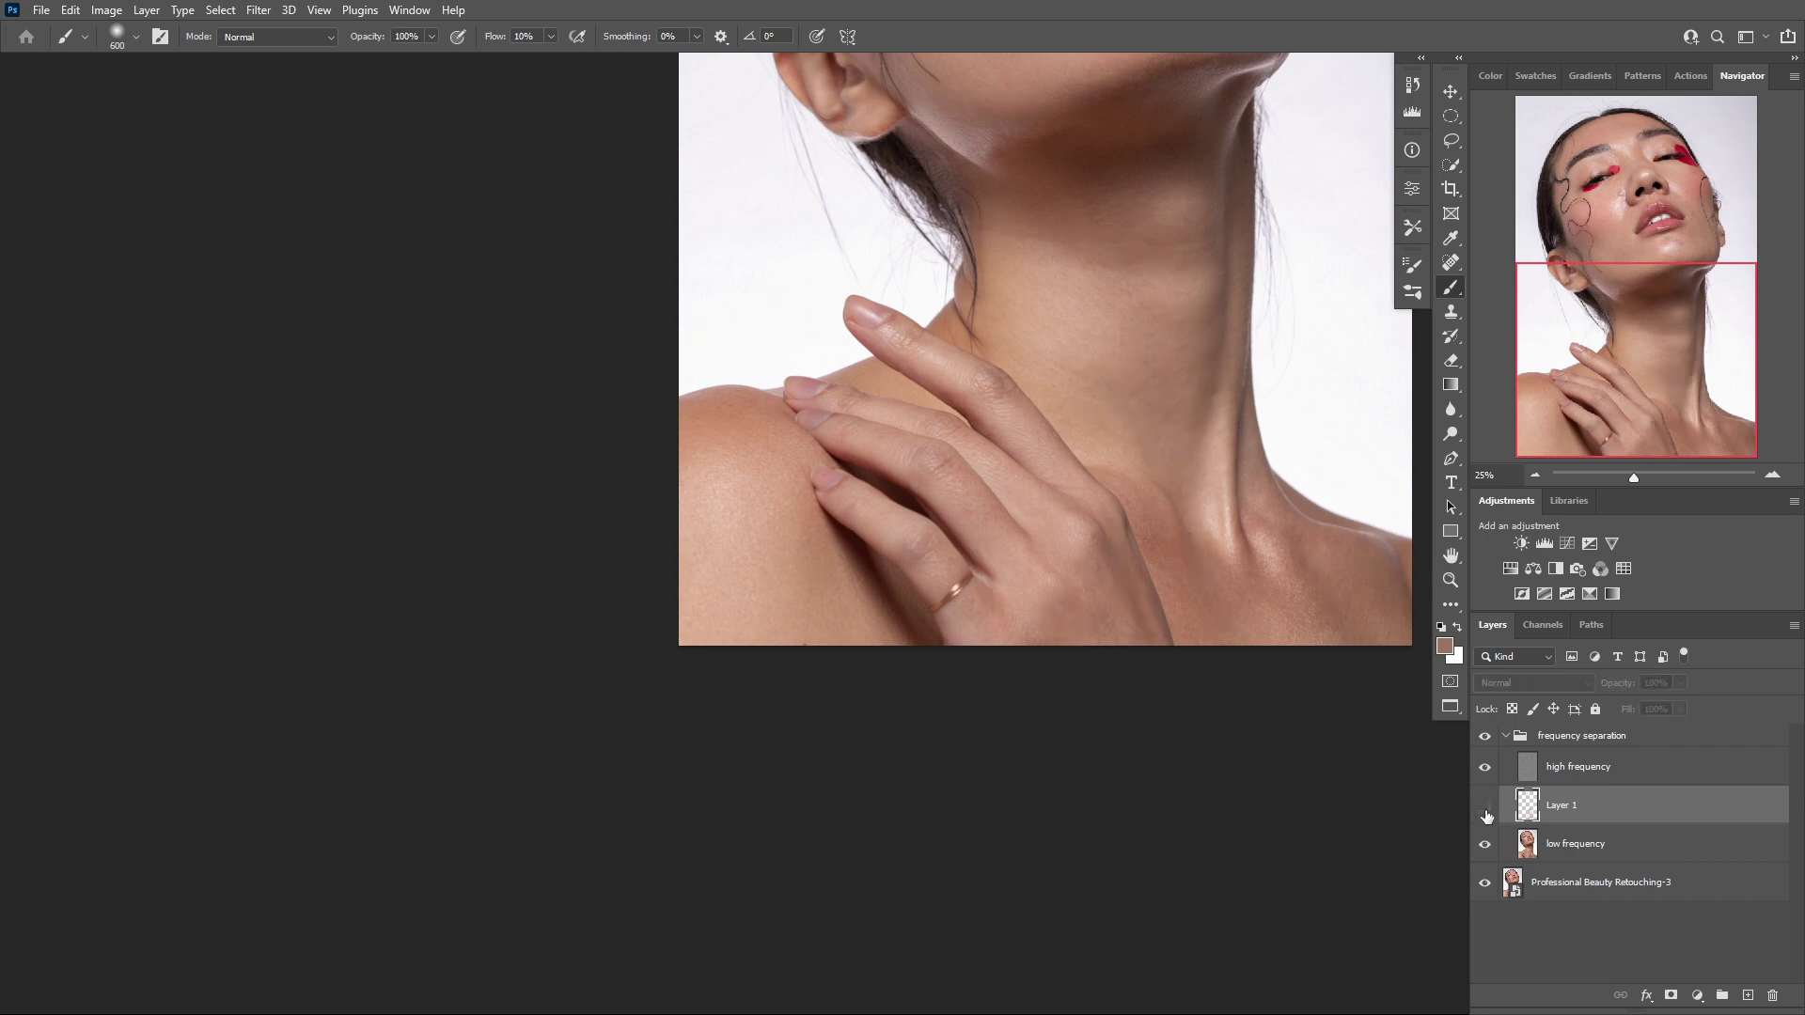
{"action": "left_click", "coordinate": [1486, 808]}
{"action": "left_click", "coordinate": [1486, 811]}
{"action": "left_click", "coordinate": [1485, 811]}
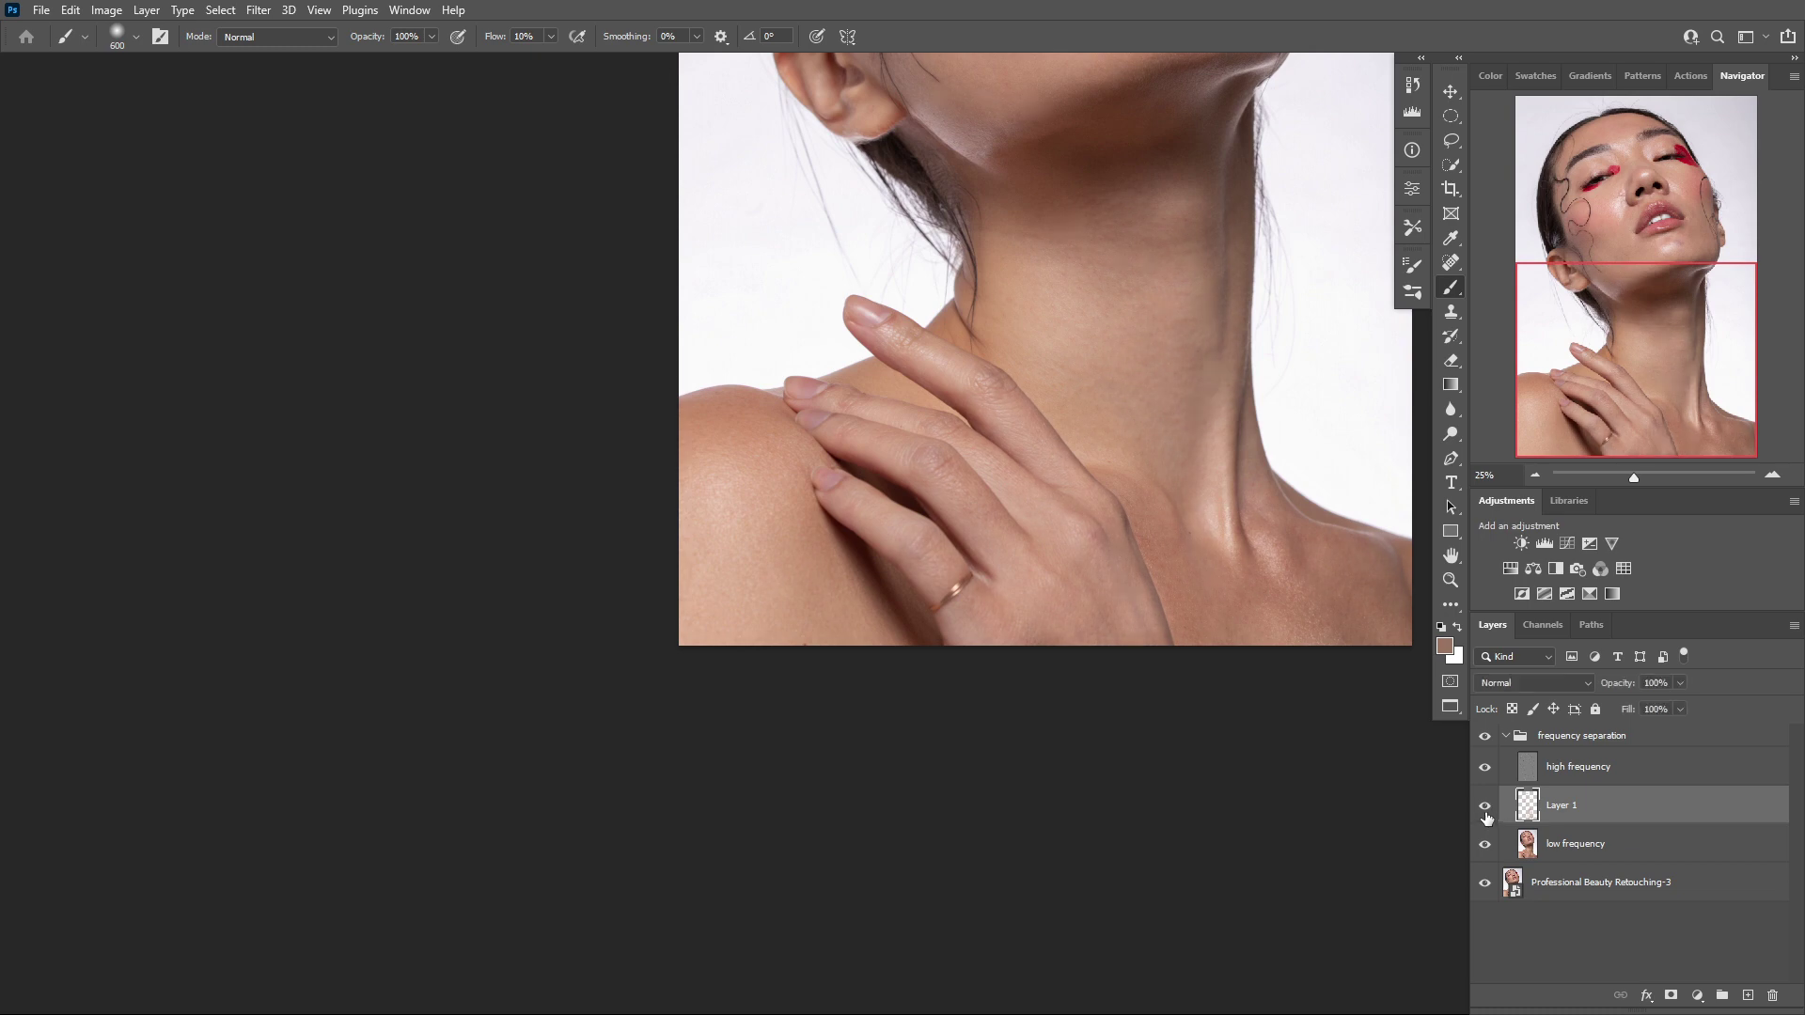
{"action": "left_click", "coordinate": [1485, 809]}
{"action": "left_click", "coordinate": [1485, 809]}
{"action": "left_click_drag", "start_coordinate": [1294, 581], "coordinate": [1305, 806]}
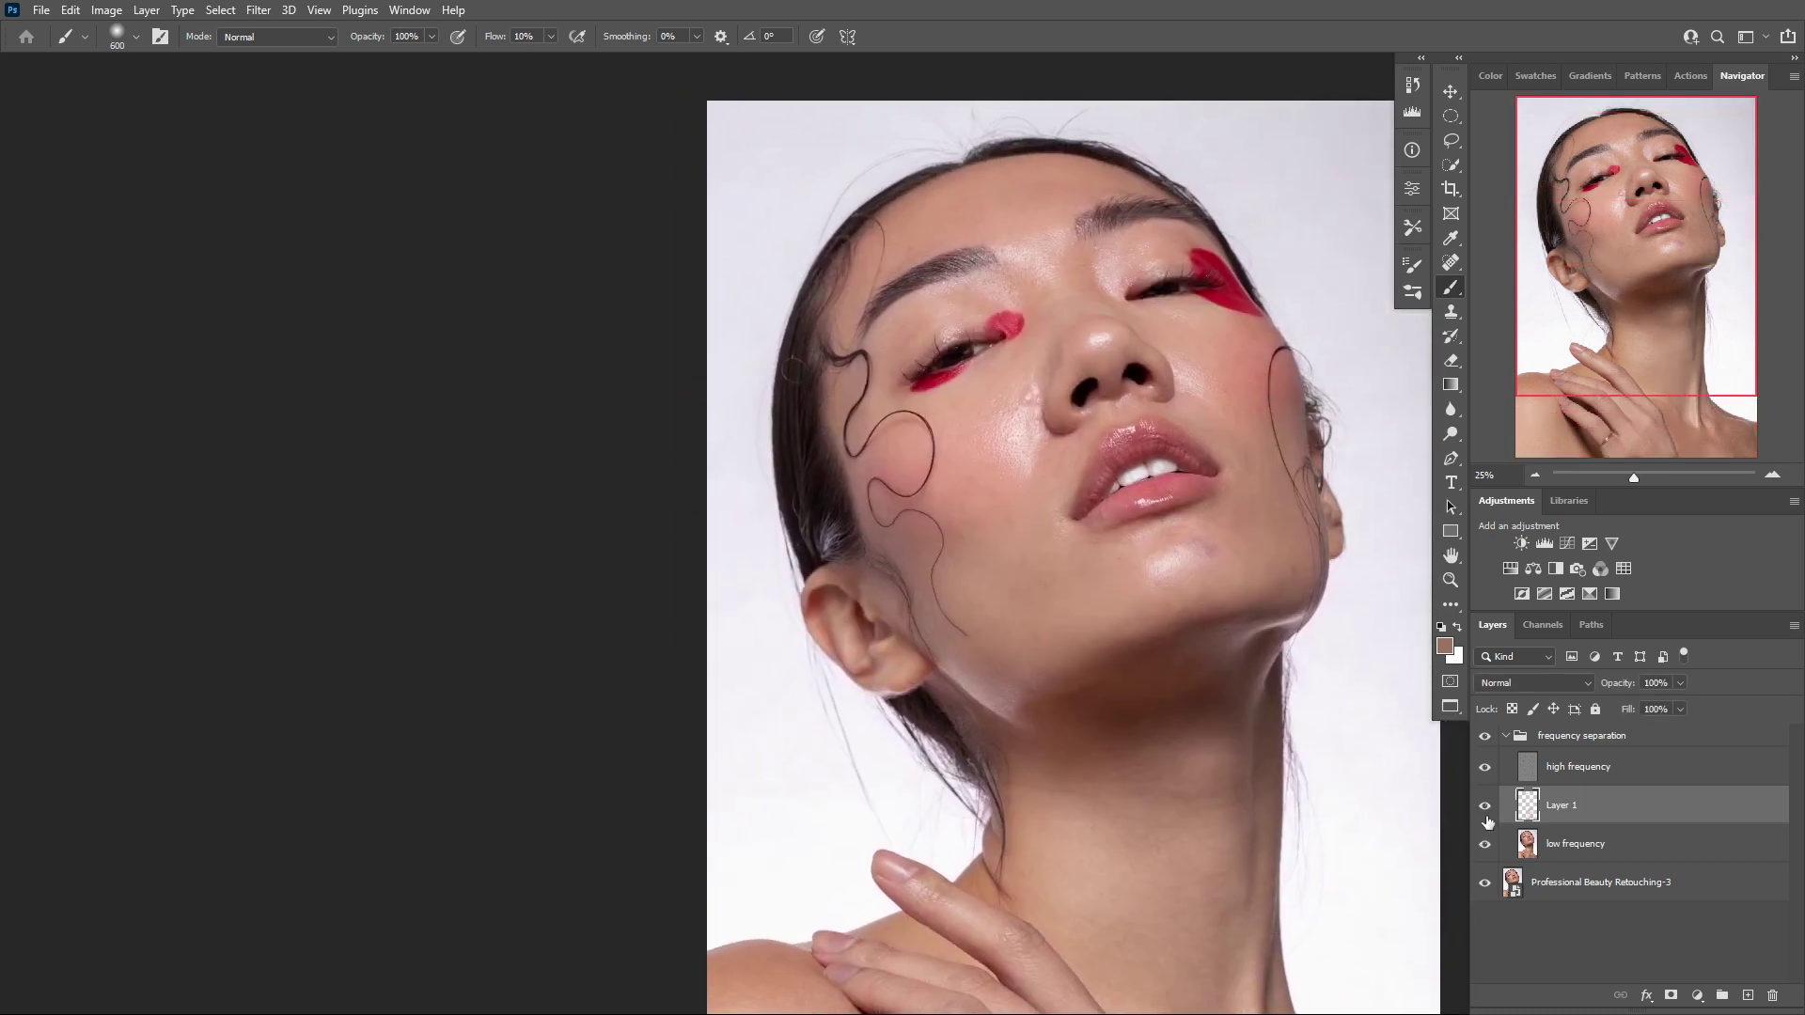
{"action": "left_click", "coordinate": [1485, 809]}
{"action": "left_click", "coordinate": [1486, 810]}
Select the high frequency layer and inspect the cheek and nose area at 50% with Layer 1 off and on
{"action": "left_click", "coordinate": [1566, 767]}
{"action": "key", "text": "ctrl+plus"}
{"action": "key", "text": "ctrl+plus"}
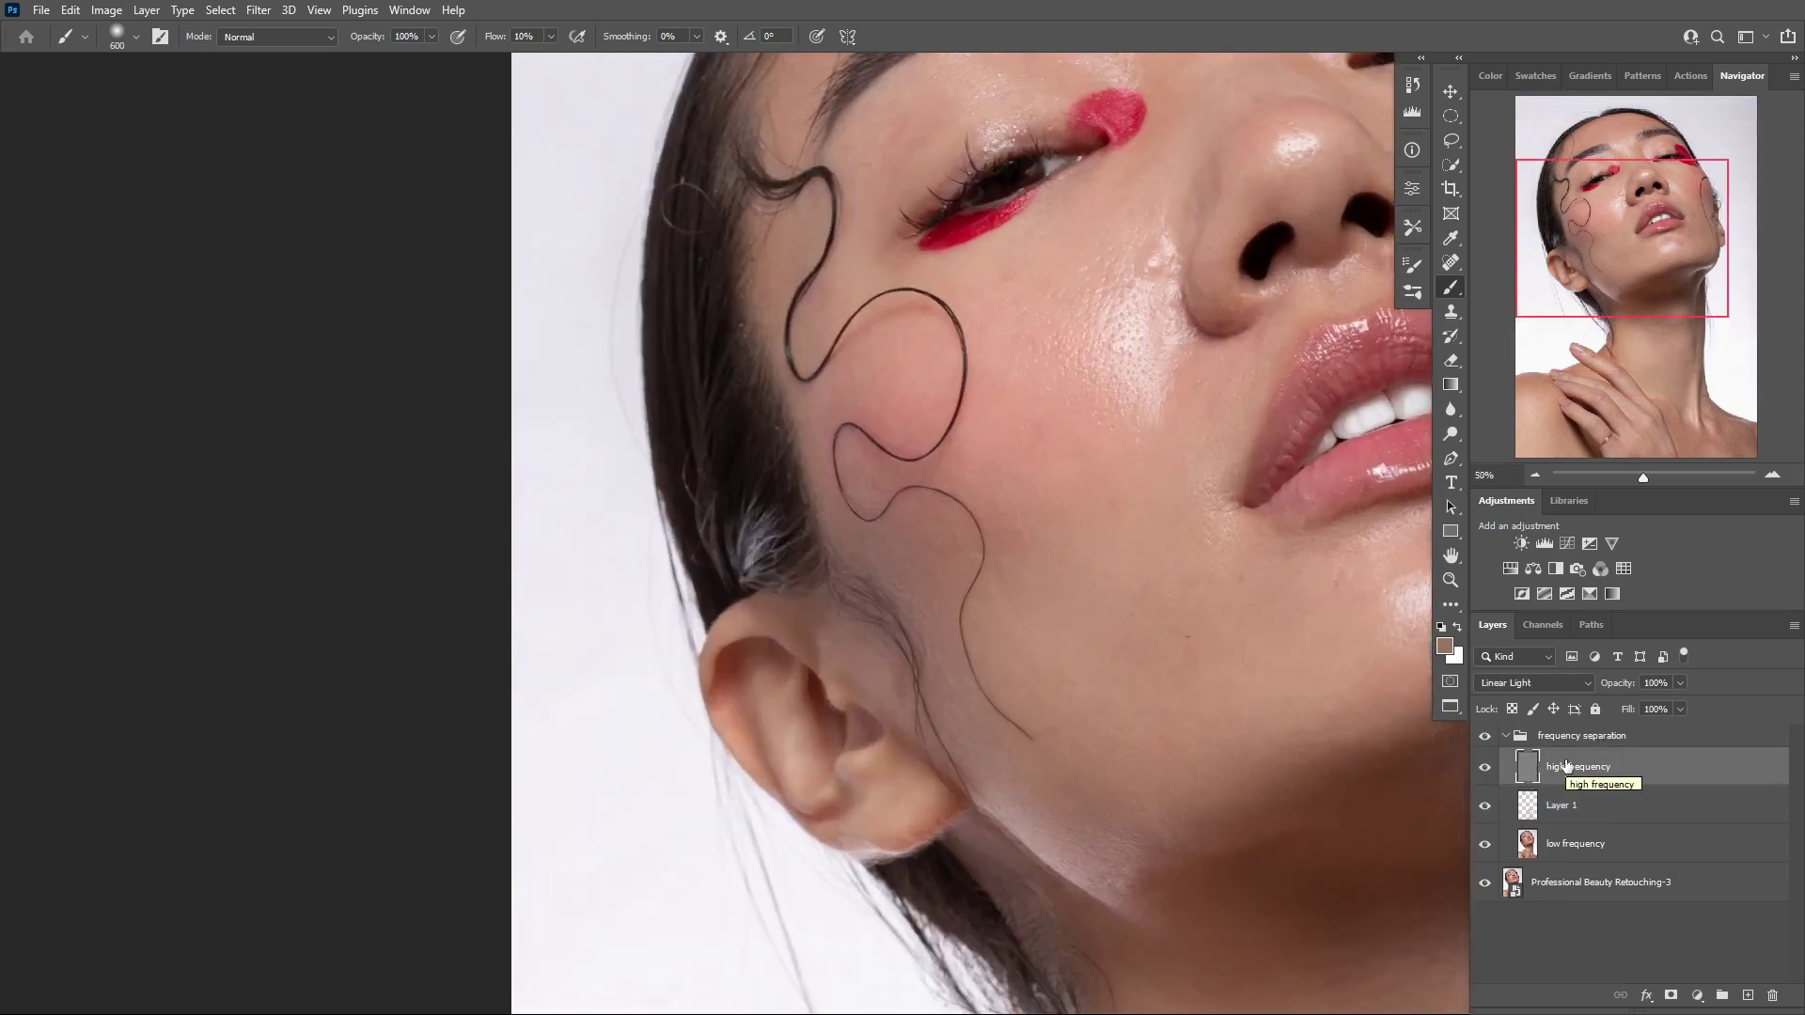
{"action": "left_click_drag", "start_coordinate": [1010, 493], "coordinate": [854, 711]}
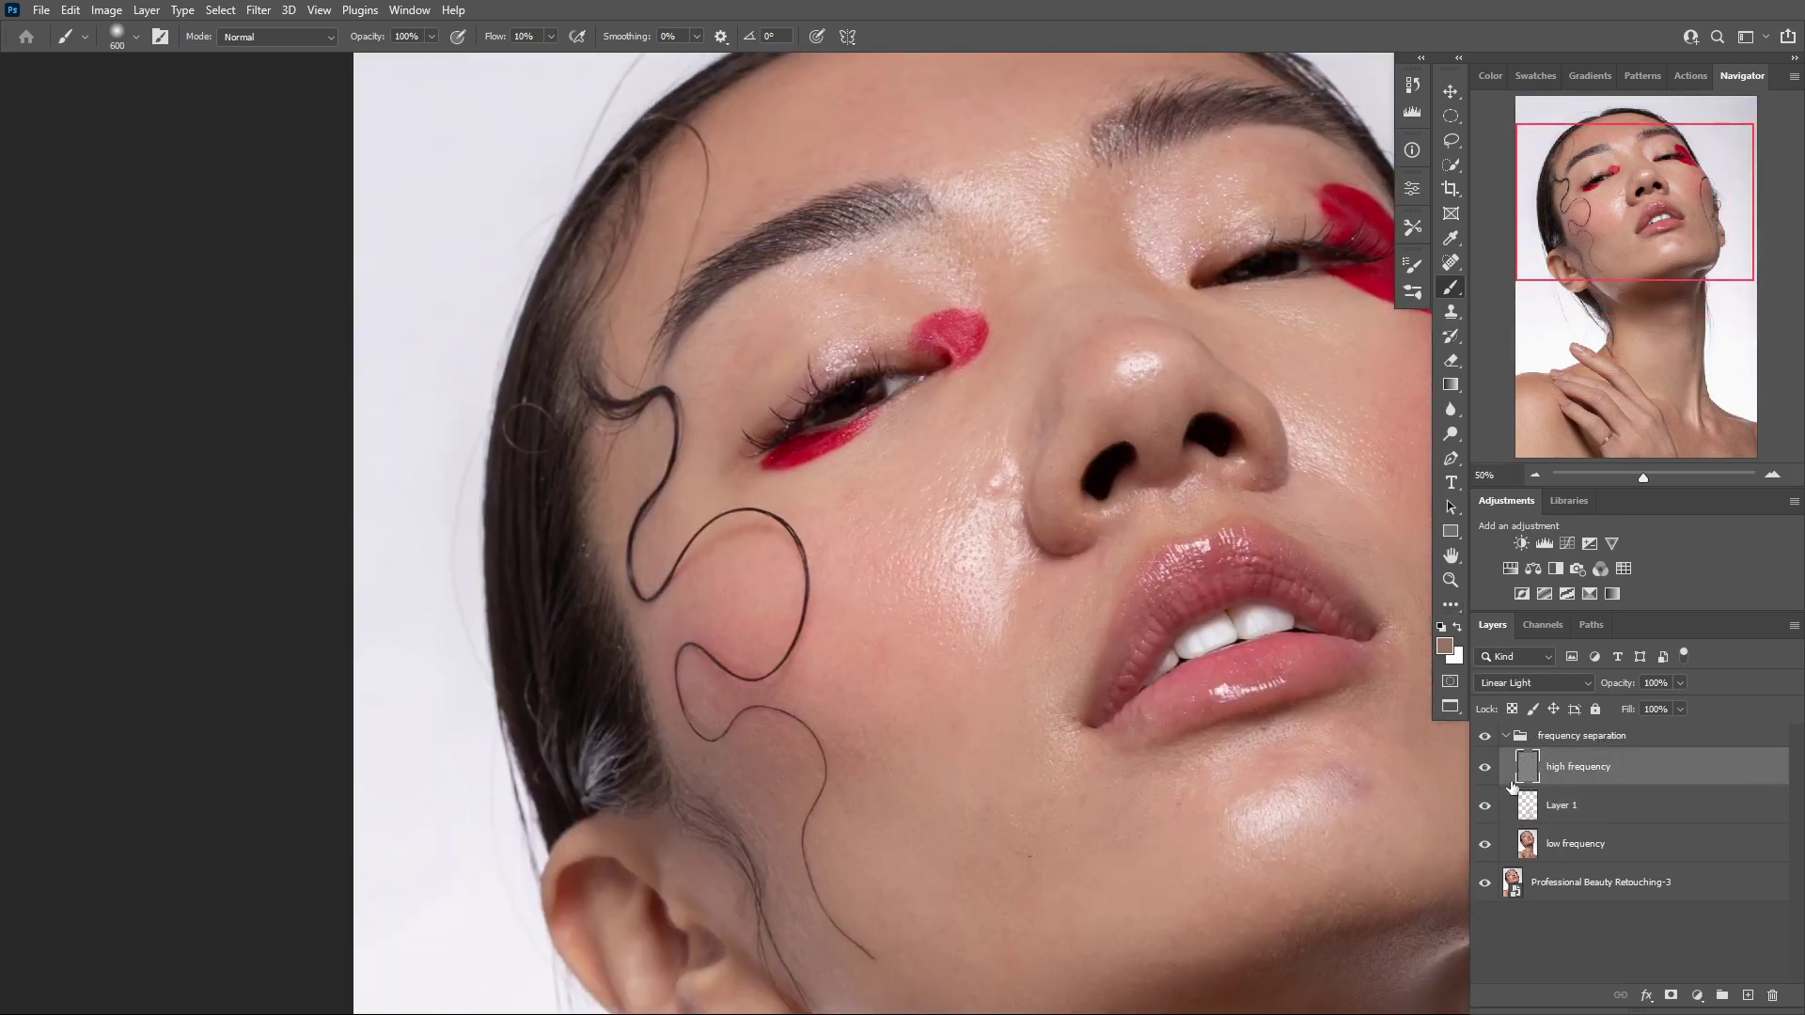
{"action": "left_click", "coordinate": [1480, 806]}
{"action": "left_click", "coordinate": [1481, 807]}
Use the Clone Stamp on the high frequency layer to replace the bumpy texture beside the nose with clean cheek texture
{"action": "left_click", "coordinate": [1451, 314]}
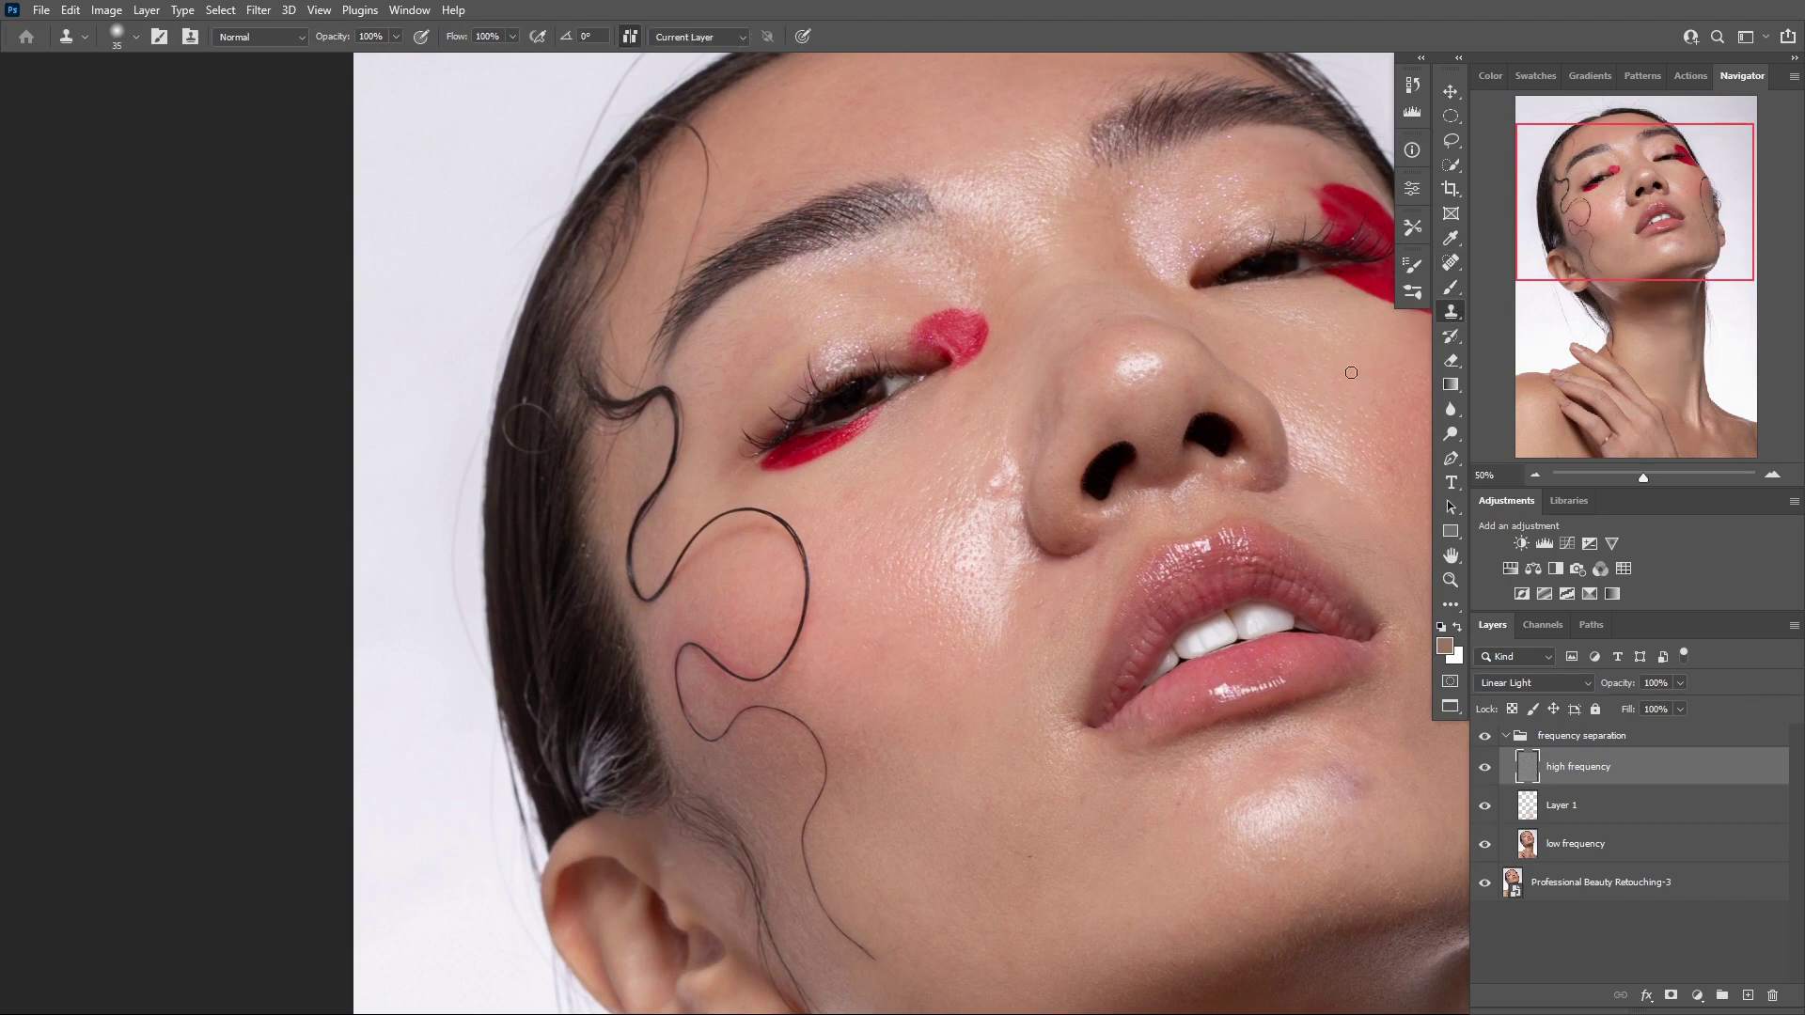
{"action": "left_click", "coordinate": [984, 510], "text": "alt"}
{"action": "left_click_drag", "start_coordinate": [1002, 481], "coordinate": [986, 489]}
{"action": "left_click", "coordinate": [984, 515], "text": "alt"}
{"action": "left_click", "coordinate": [1003, 483]}
{"action": "left_click_drag", "start_coordinate": [1000, 480], "coordinate": [1009, 483]}
{"action": "left_click_drag", "start_coordinate": [1003, 473], "coordinate": [985, 500]}
{"action": "left_click", "coordinate": [975, 515], "text": "alt"}
{"action": "left_click", "coordinate": [993, 462]}
{"action": "left_click_drag", "start_coordinate": [982, 482], "coordinate": [989, 543]}
{"action": "left_click", "coordinate": [1007, 569]}
{"action": "left_click", "coordinate": [996, 524], "text": "alt"}
{"action": "mouse_move", "coordinate": [1011, 481]}
{"action": "left_mouse_down"}
{"action": "mouse_move", "coordinate": [1015, 533]}
{"action": "mouse_move", "coordinate": [1015, 510]}
{"action": "mouse_move", "coordinate": [992, 508]}
{"action": "left_mouse_up"}
{"action": "left_click", "coordinate": [1002, 533], "text": "alt"}
{"action": "left_click", "coordinate": [984, 439], "text": "alt"}
{"action": "left_click_drag", "start_coordinate": [1013, 445], "coordinate": [1009, 496]}
{"action": "left_click", "coordinate": [956, 578], "text": "alt"}
{"action": "left_click", "coordinate": [1081, 537], "text": "alt"}
On Layer 1, use the Brush at size 250 to blend sampled skin tones over the discoloured patch on the chin
{"action": "left_click", "coordinate": [1583, 803]}
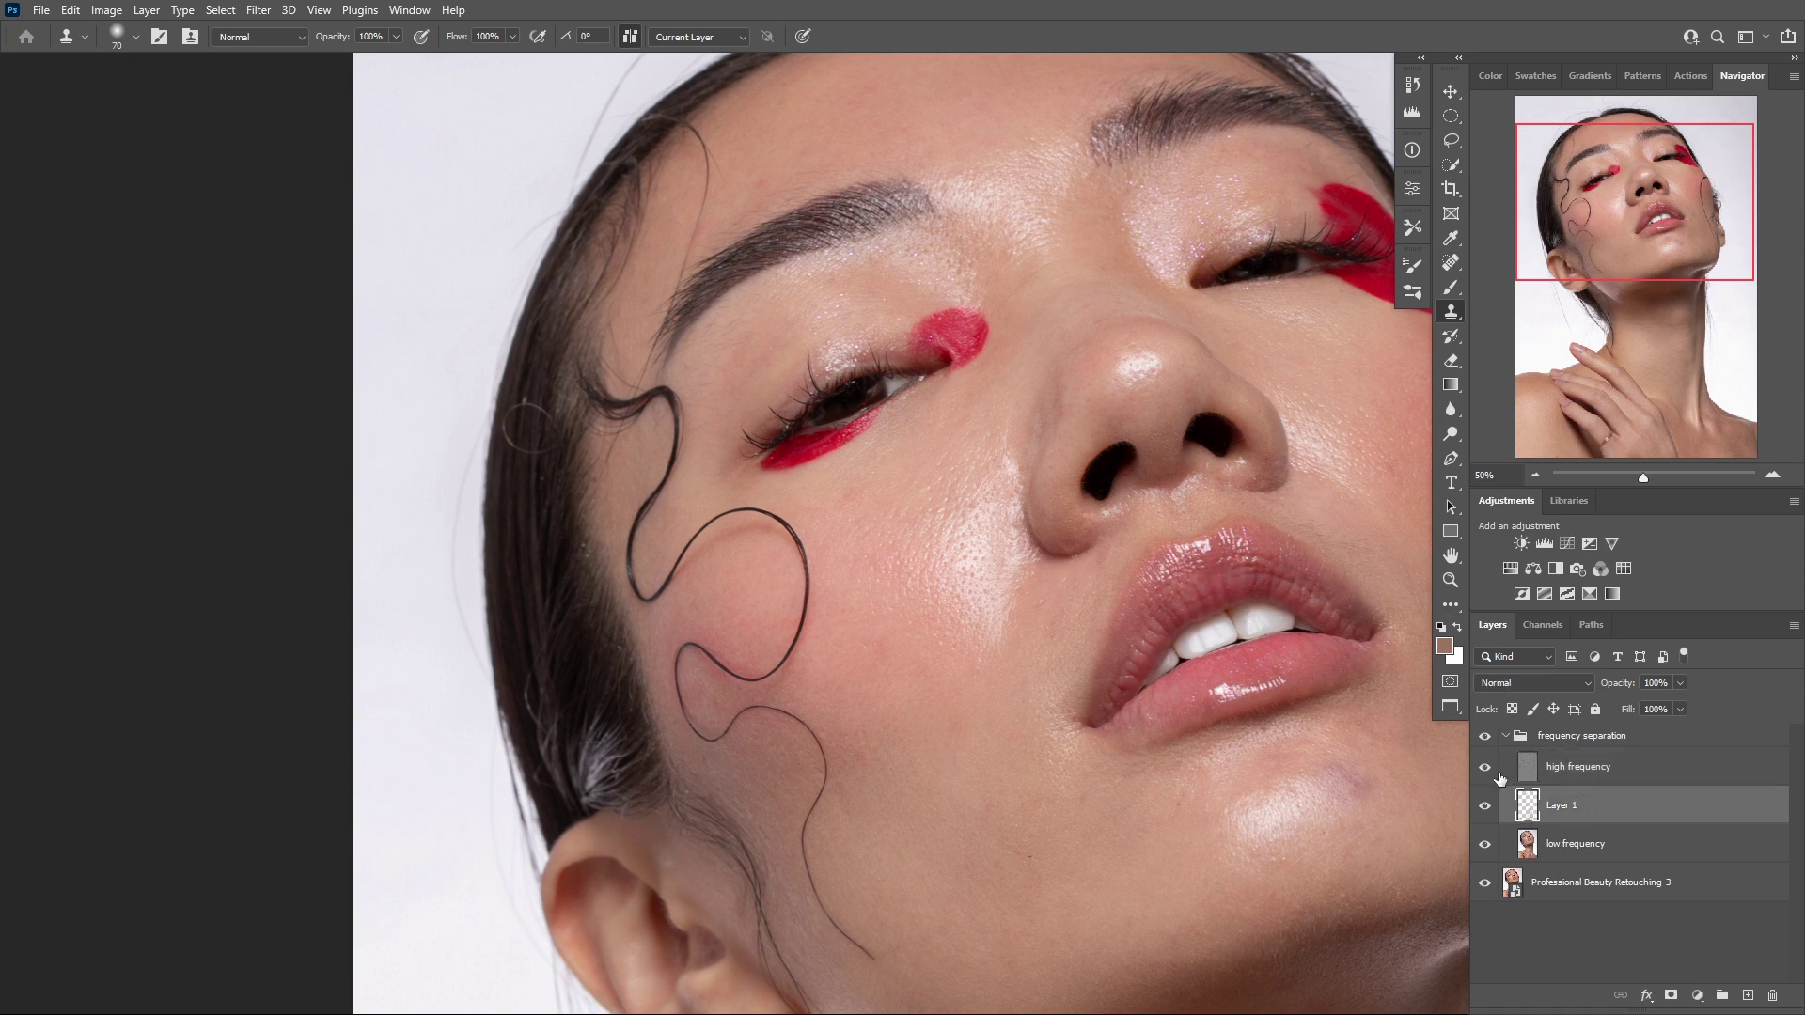
{"action": "left_click", "coordinate": [1451, 287]}
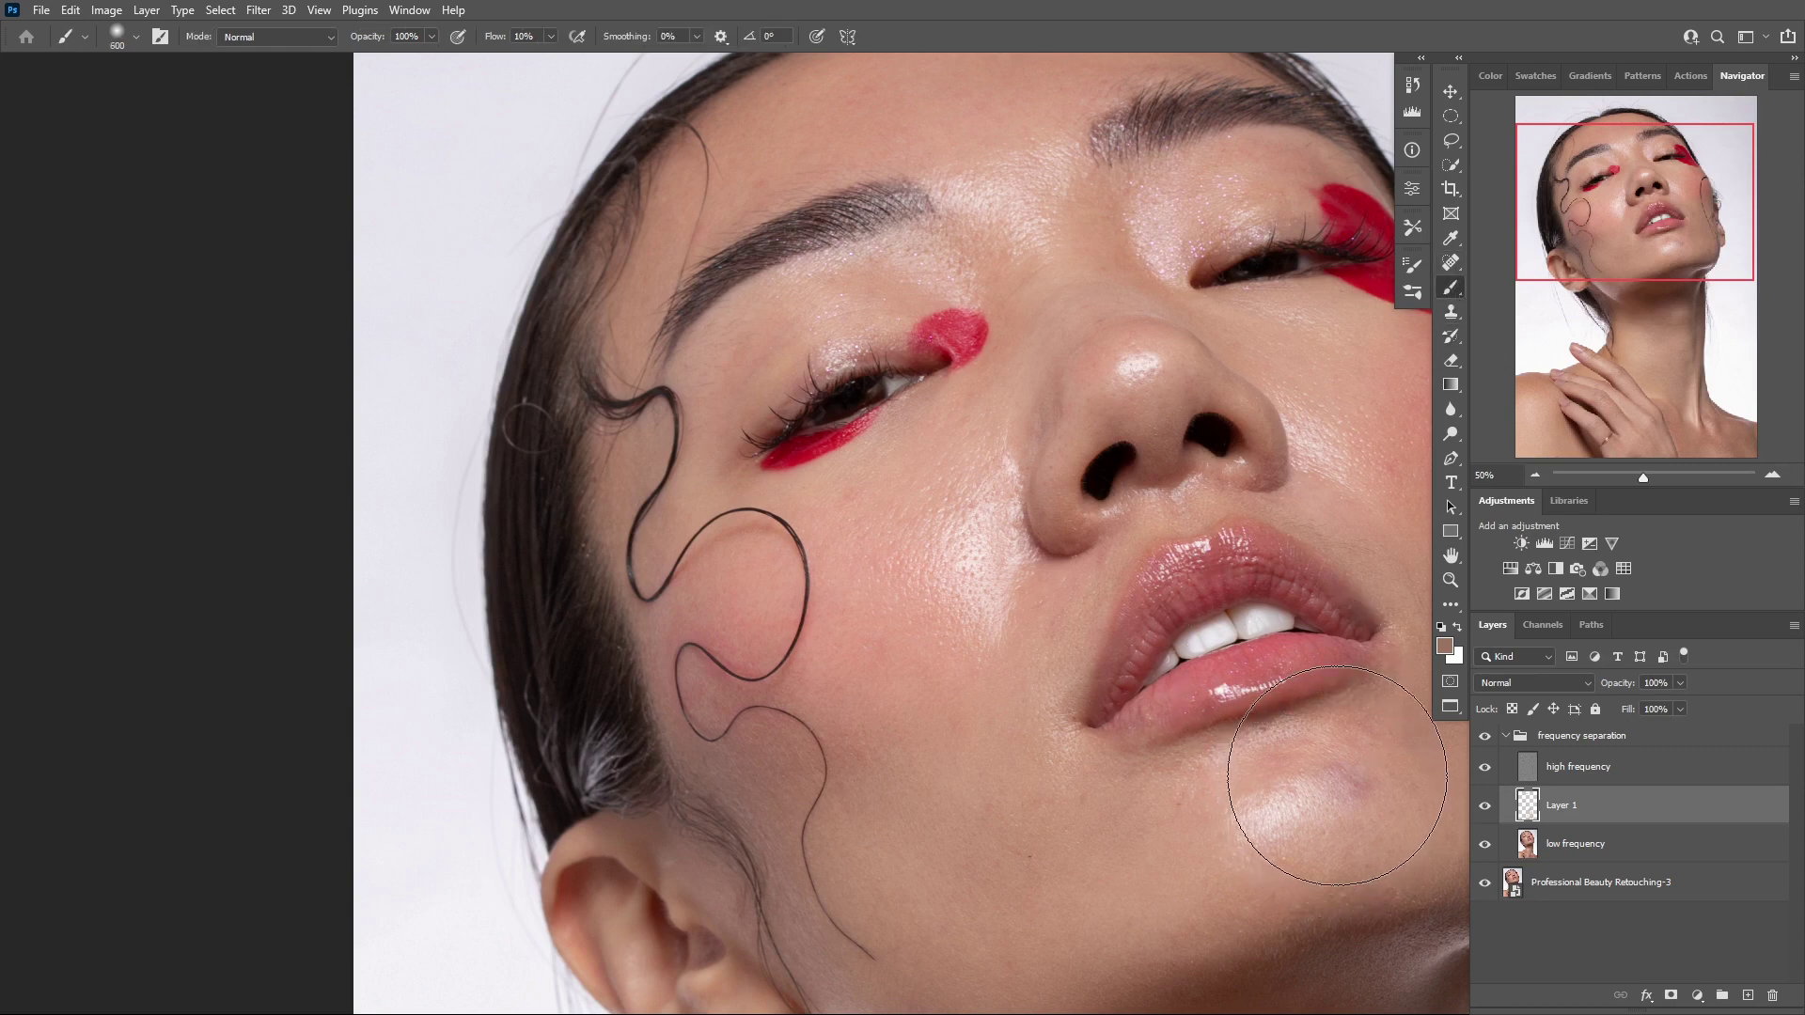
{"action": "key", "text": "bracketleft"}
{"action": "key", "text": "bracketleft"}
{"action": "key", "text": "bracketleft"}
{"action": "key", "text": "bracketleft"}
{"action": "left_click", "coordinate": [1317, 771], "text": "alt"}
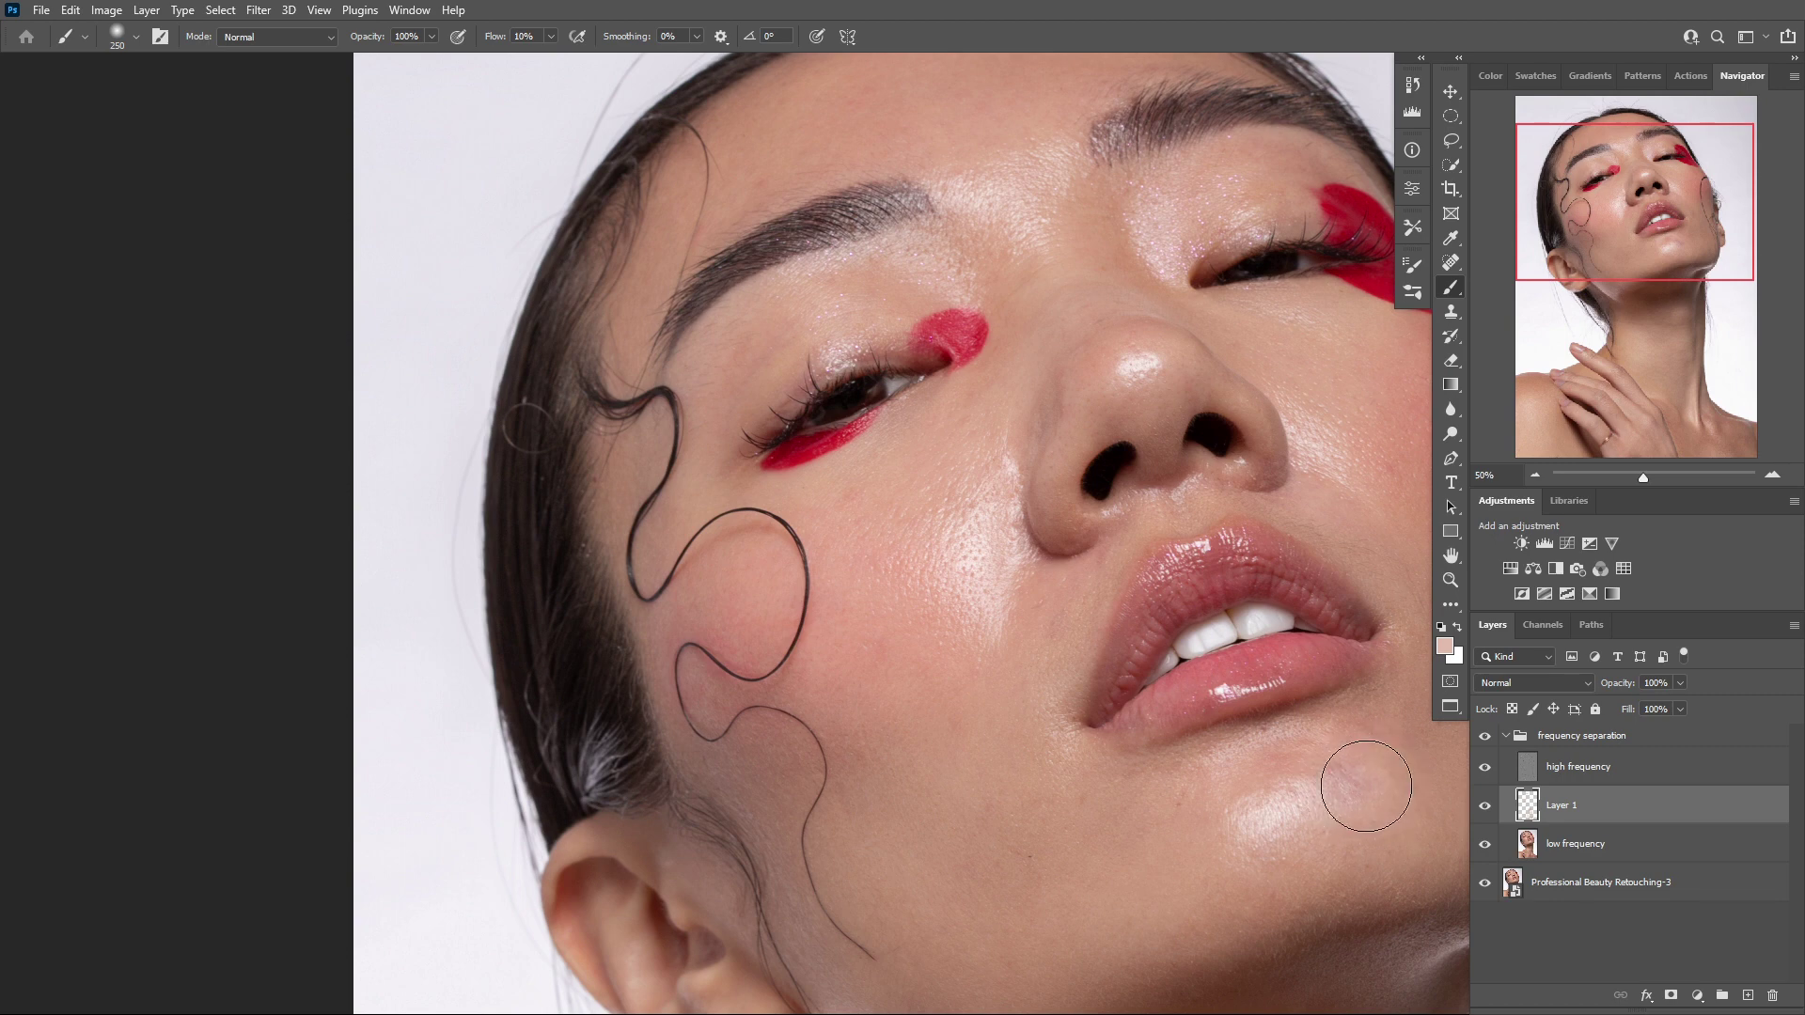
{"action": "mouse_move", "coordinate": [1366, 786]}
{"action": "left_mouse_down"}
{"action": "mouse_move", "coordinate": [1302, 772]}
{"action": "mouse_move", "coordinate": [1363, 790]}
{"action": "mouse_move", "coordinate": [1340, 792]}
{"action": "mouse_move", "coordinate": [1342, 758]}
{"action": "mouse_move", "coordinate": [1317, 773]}
{"action": "mouse_move", "coordinate": [1395, 789]}
{"action": "mouse_move", "coordinate": [1391, 742]}
{"action": "mouse_move", "coordinate": [1334, 763]}
{"action": "mouse_move", "coordinate": [1343, 746]}
{"action": "left_mouse_up"}
{"action": "left_click", "coordinate": [1417, 765], "text": "alt"}
Blend sampled skin tones below the inner eye corner and across the shiny upper cheek beside the nose
{"action": "left_click_drag", "start_coordinate": [946, 550], "coordinate": [1056, 613]}
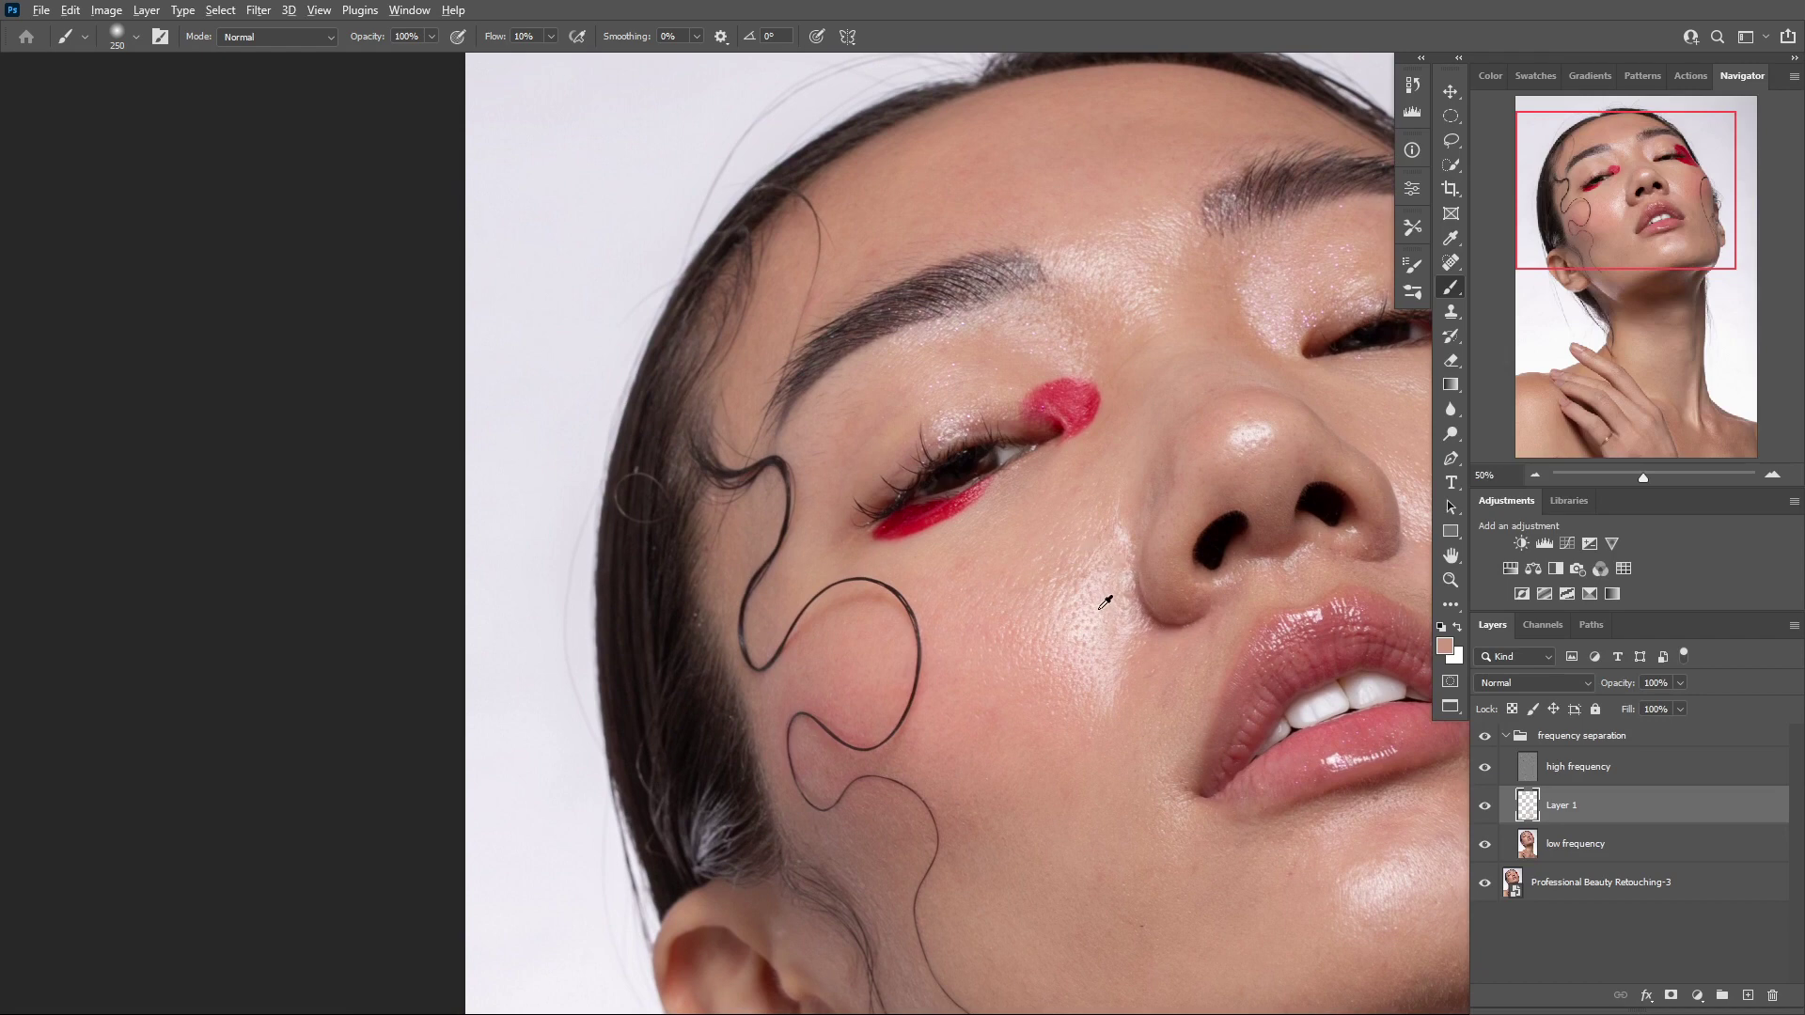
{"action": "left_click", "coordinate": [1100, 602], "text": "alt"}
{"action": "left_click", "coordinate": [1071, 489], "text": "alt"}
{"action": "mouse_move", "coordinate": [1080, 487]}
{"action": "left_mouse_down"}
{"action": "mouse_move", "coordinate": [1124, 487]}
{"action": "mouse_move", "coordinate": [1106, 536]}
{"action": "mouse_move", "coordinate": [1105, 502]}
{"action": "left_mouse_up"}
{"action": "left_click", "coordinate": [1109, 454], "text": "alt"}
{"action": "left_click", "coordinate": [1086, 601], "text": "alt"}
{"action": "mouse_move", "coordinate": [1080, 594]}
{"action": "left_mouse_down"}
{"action": "mouse_move", "coordinate": [1080, 553]}
{"action": "mouse_move", "coordinate": [1060, 577]}
{"action": "mouse_move", "coordinate": [1065, 679]}
{"action": "mouse_move", "coordinate": [1052, 622]}
{"action": "mouse_move", "coordinate": [975, 650]}
{"action": "mouse_move", "coordinate": [1067, 565]}
{"action": "mouse_move", "coordinate": [1060, 633]}
{"action": "mouse_move", "coordinate": [1084, 647]}
{"action": "mouse_move", "coordinate": [1011, 633]}
{"action": "left_mouse_up"}
Even out the lower cheek and jaw area with skin tones sampled from the surrounding skin
{"action": "left_click", "coordinate": [1002, 730], "text": "alt"}
{"action": "mouse_move", "coordinate": [969, 745]}
{"action": "left_mouse_down"}
{"action": "mouse_move", "coordinate": [988, 804]}
{"action": "mouse_move", "coordinate": [957, 822]}
{"action": "mouse_move", "coordinate": [934, 797]}
{"action": "mouse_move", "coordinate": [970, 829]}
{"action": "mouse_move", "coordinate": [921, 804]}
{"action": "mouse_move", "coordinate": [893, 817]}
{"action": "mouse_move", "coordinate": [906, 855]}
{"action": "mouse_move", "coordinate": [843, 812]}
{"action": "mouse_move", "coordinate": [854, 826]}
{"action": "mouse_move", "coordinate": [848, 755]}
{"action": "mouse_move", "coordinate": [872, 787]}
{"action": "mouse_move", "coordinate": [873, 748]}
{"action": "mouse_move", "coordinate": [908, 804]}
{"action": "mouse_move", "coordinate": [896, 728]}
{"action": "mouse_move", "coordinate": [823, 709]}
{"action": "mouse_move", "coordinate": [852, 746]}
{"action": "mouse_move", "coordinate": [825, 708]}
{"action": "mouse_move", "coordinate": [871, 662]}
{"action": "mouse_move", "coordinate": [922, 773]}
{"action": "left_mouse_up"}
{"action": "left_click", "coordinate": [867, 663], "text": "alt"}
{"action": "left_click", "coordinate": [1058, 721], "text": "alt"}
{"action": "left_click_drag", "start_coordinate": [1060, 717], "coordinate": [923, 455]}
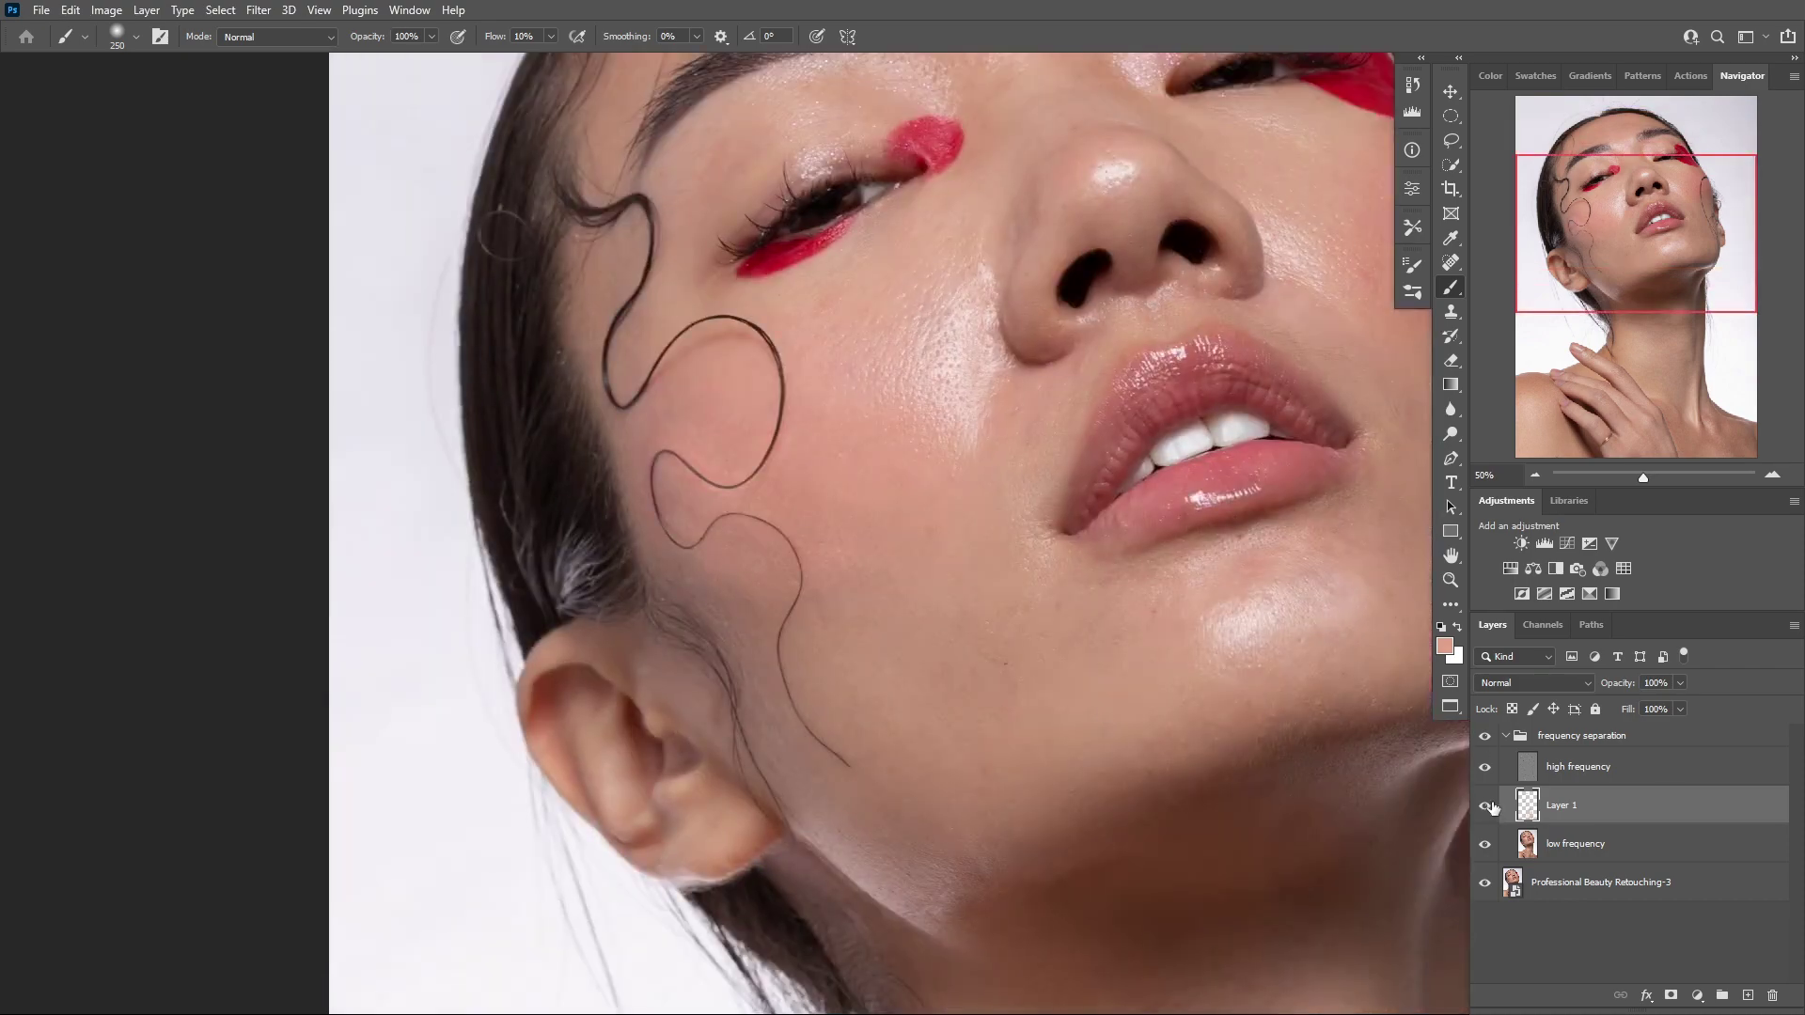
{"action": "left_click", "coordinate": [724, 604], "text": "alt"}
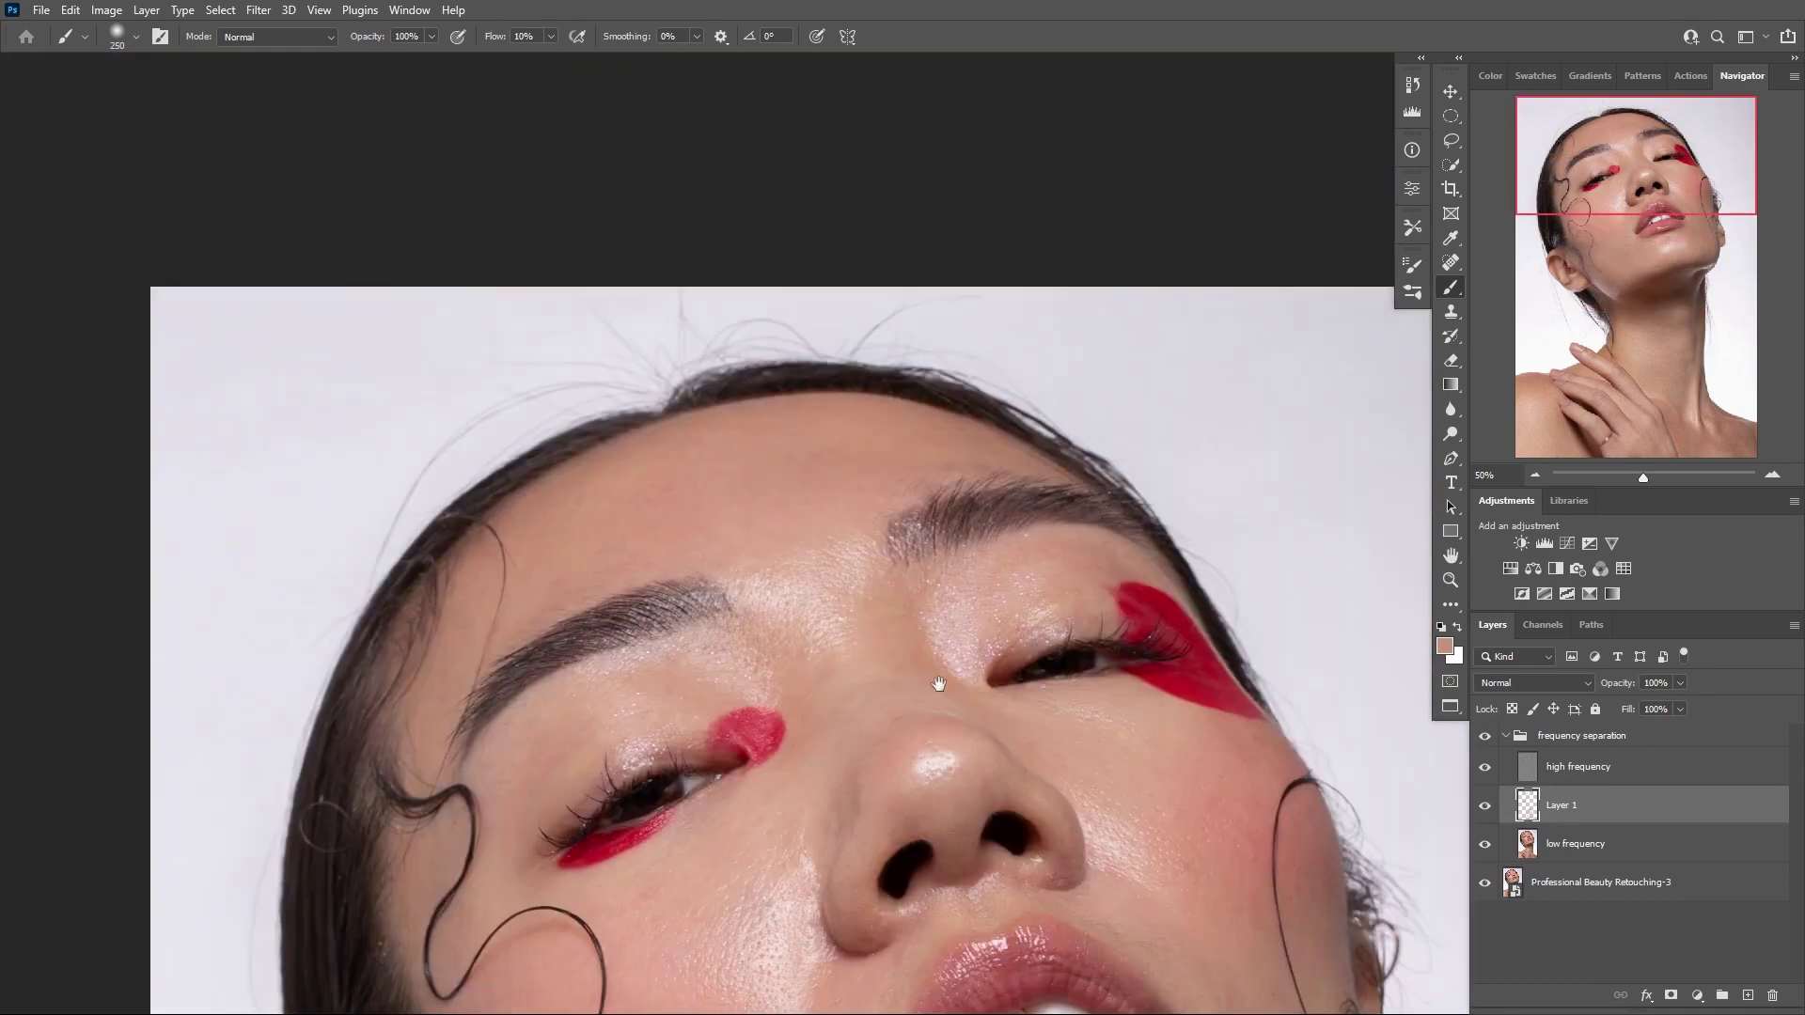
{"action": "left_click", "coordinate": [742, 570], "text": "alt"}
{"action": "left_click", "coordinate": [894, 492], "text": "alt"}
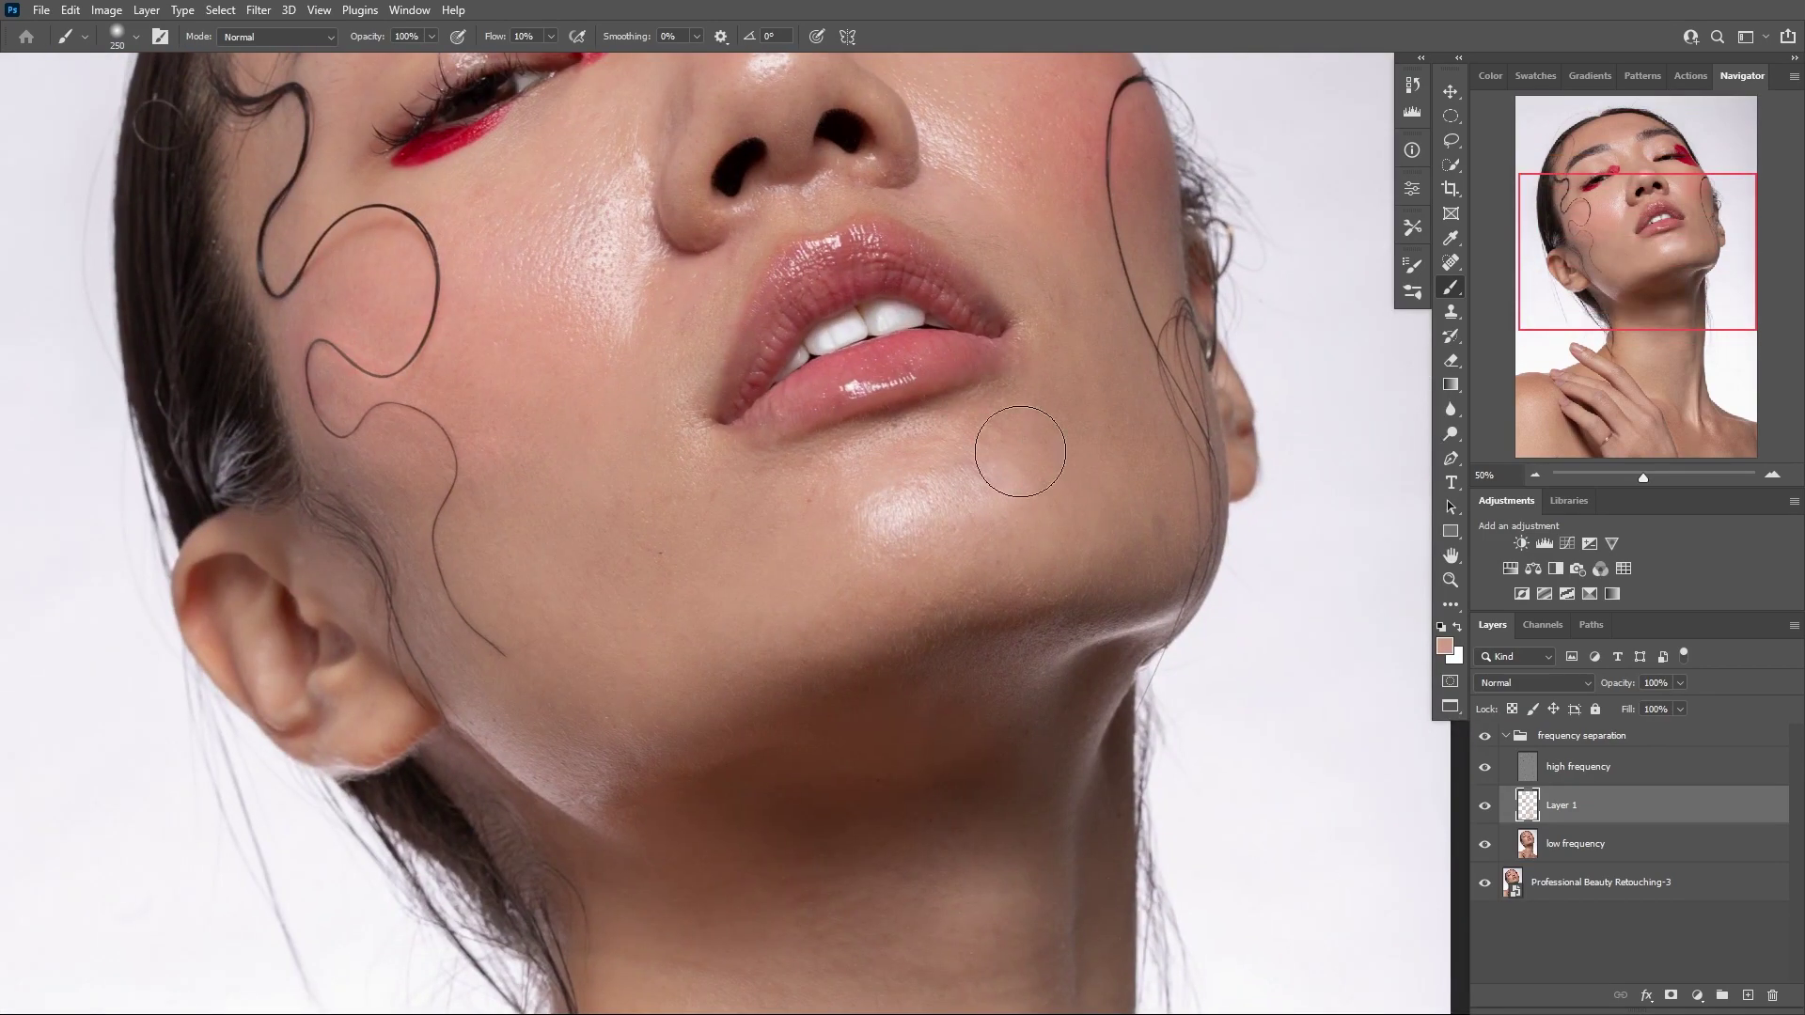
Blend sampled skin tones over the uneven patches at the base of the neck and the collarbone
{"action": "left_click_drag", "start_coordinate": [1020, 808], "coordinate": [973, 100]}
{"action": "left_click", "coordinate": [987, 532], "text": "alt"}
{"action": "left_click_drag", "start_coordinate": [987, 532], "coordinate": [1116, 310]}
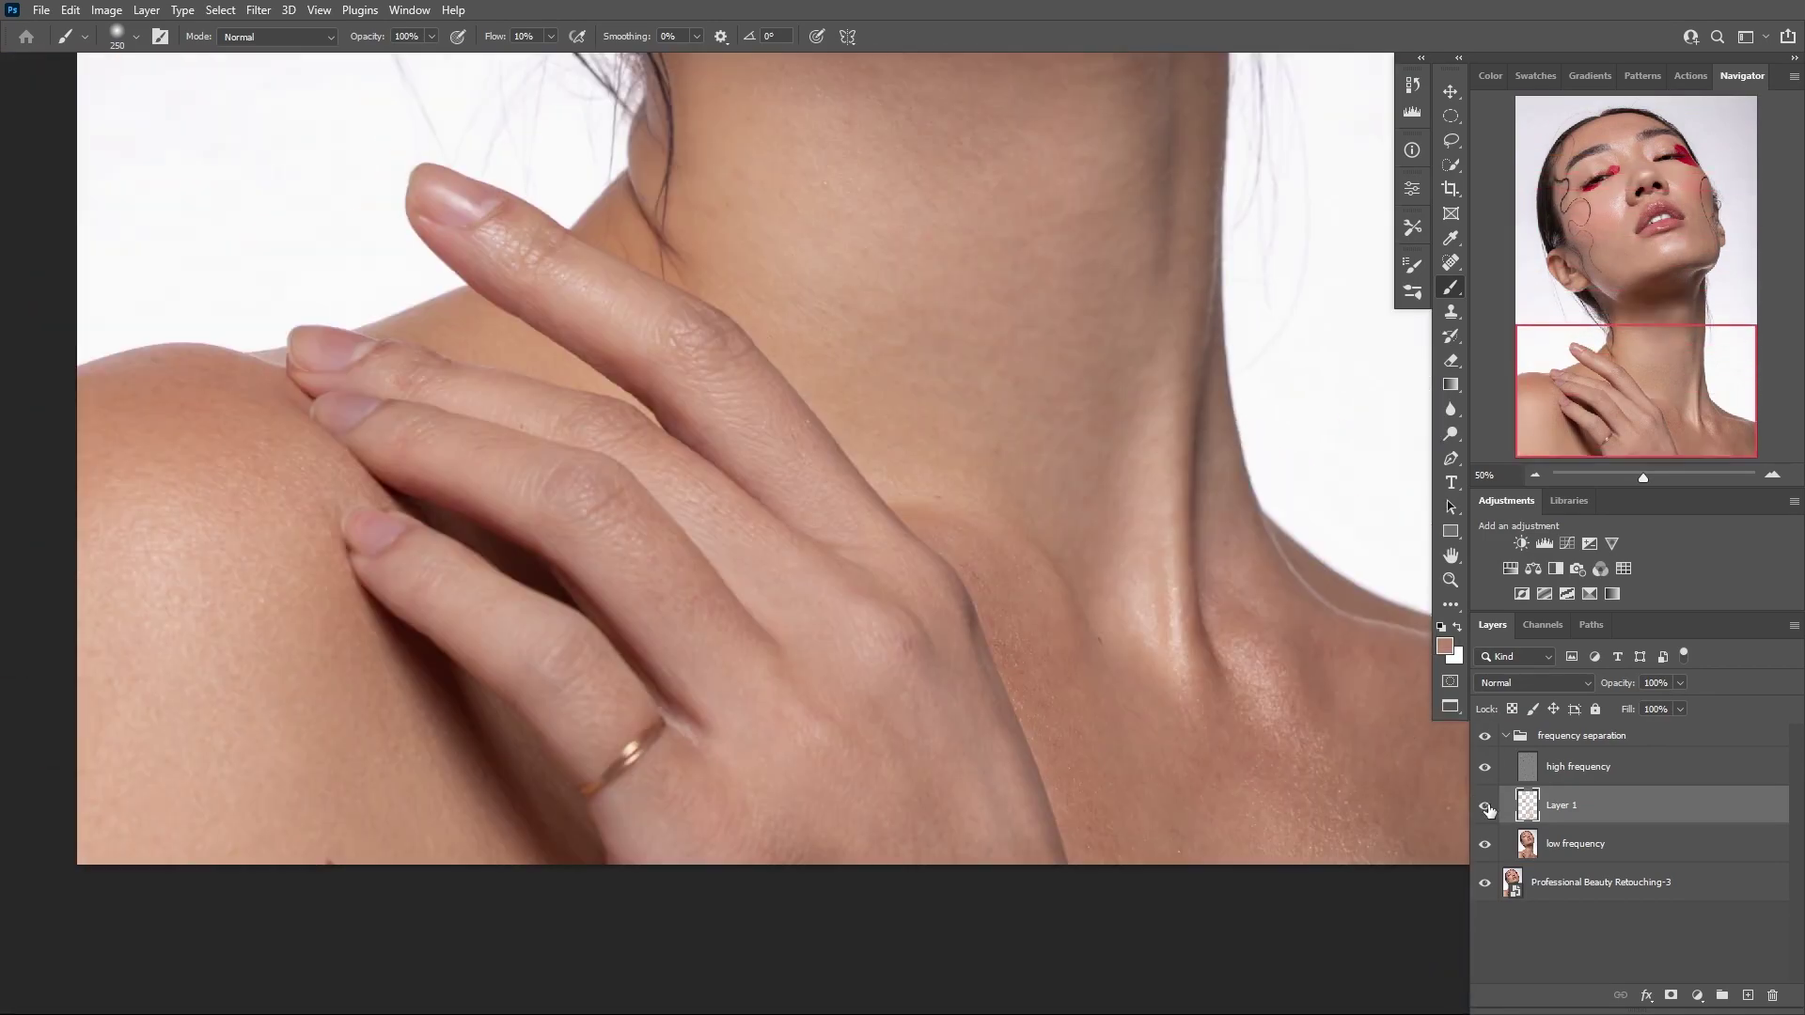
{"action": "left_click_drag", "start_coordinate": [1321, 747], "coordinate": [957, 735]}
{"action": "left_click_drag", "start_coordinate": [908, 678], "coordinate": [923, 650]}
{"action": "left_click", "coordinate": [923, 648], "text": "alt"}
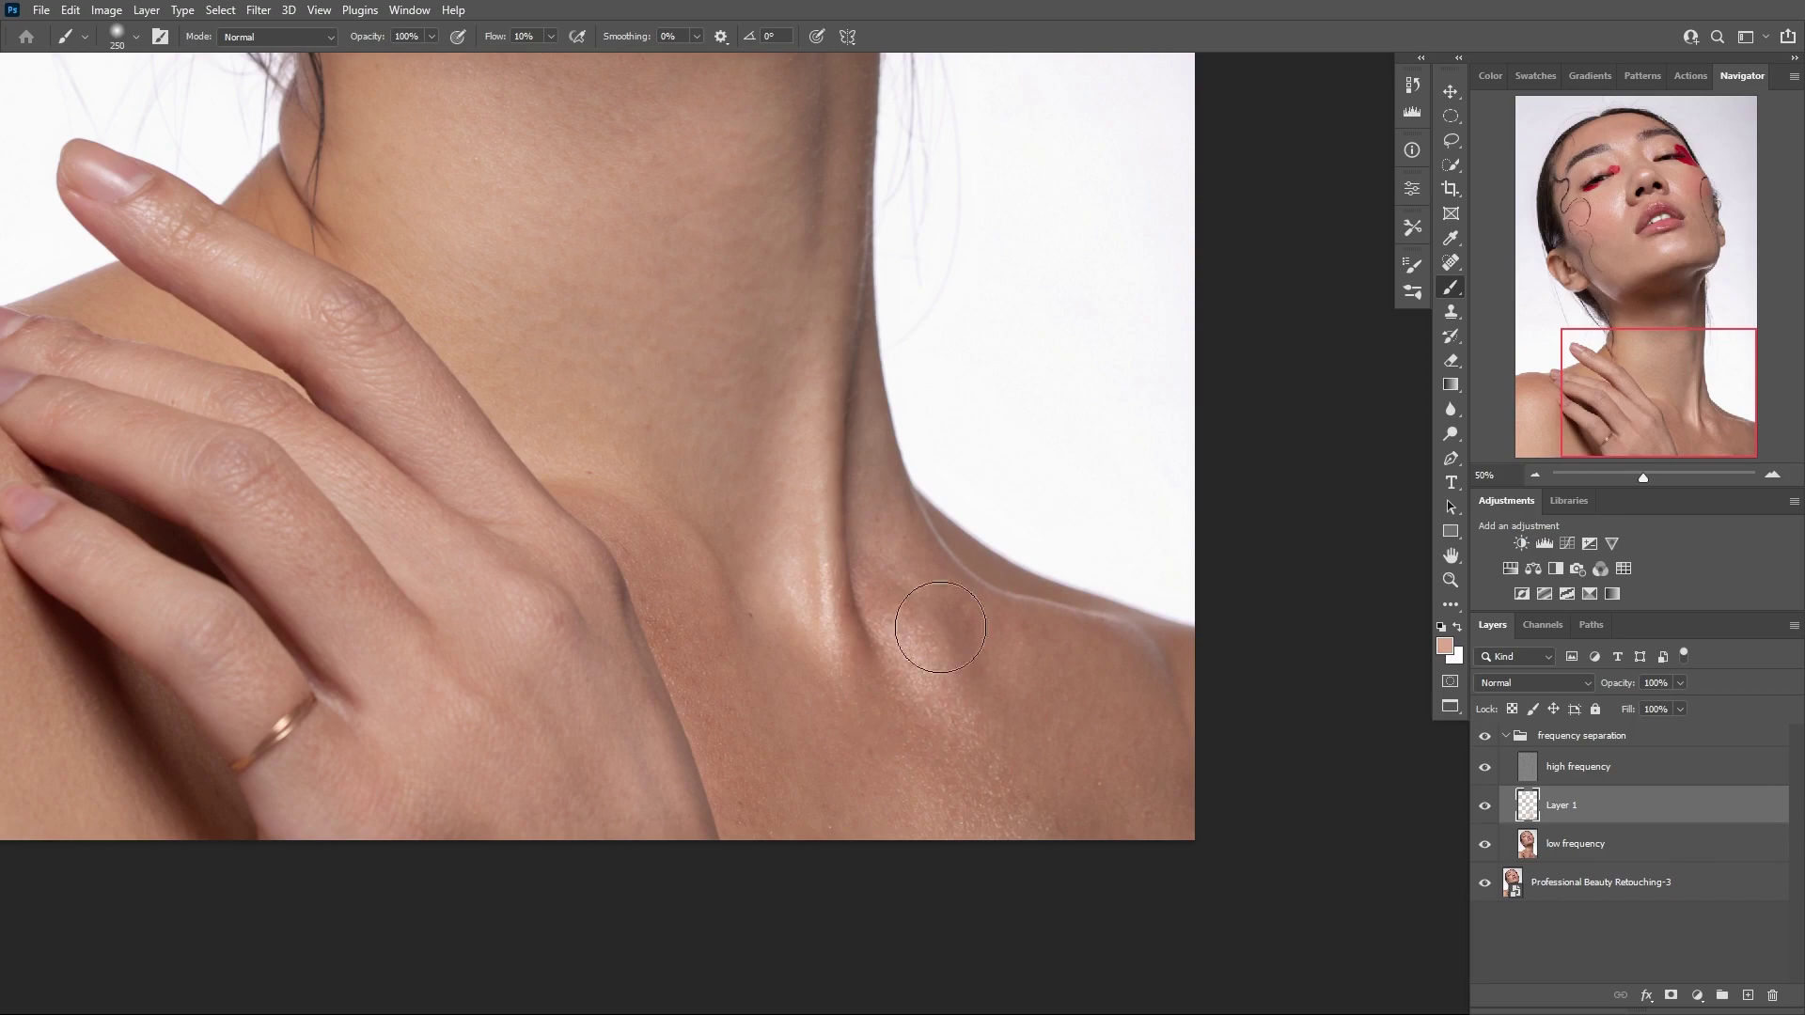
{"action": "left_click", "coordinate": [929, 640], "text": "alt"}
{"action": "left_click", "coordinate": [950, 610], "text": "alt"}
{"action": "left_click", "coordinate": [975, 672], "text": "alt"}
Sample neck and jaw tones and smooth the transition between the jawline and the shadow under the chin
{"action": "left_click_drag", "start_coordinate": [736, 537], "coordinate": [1018, 562]}
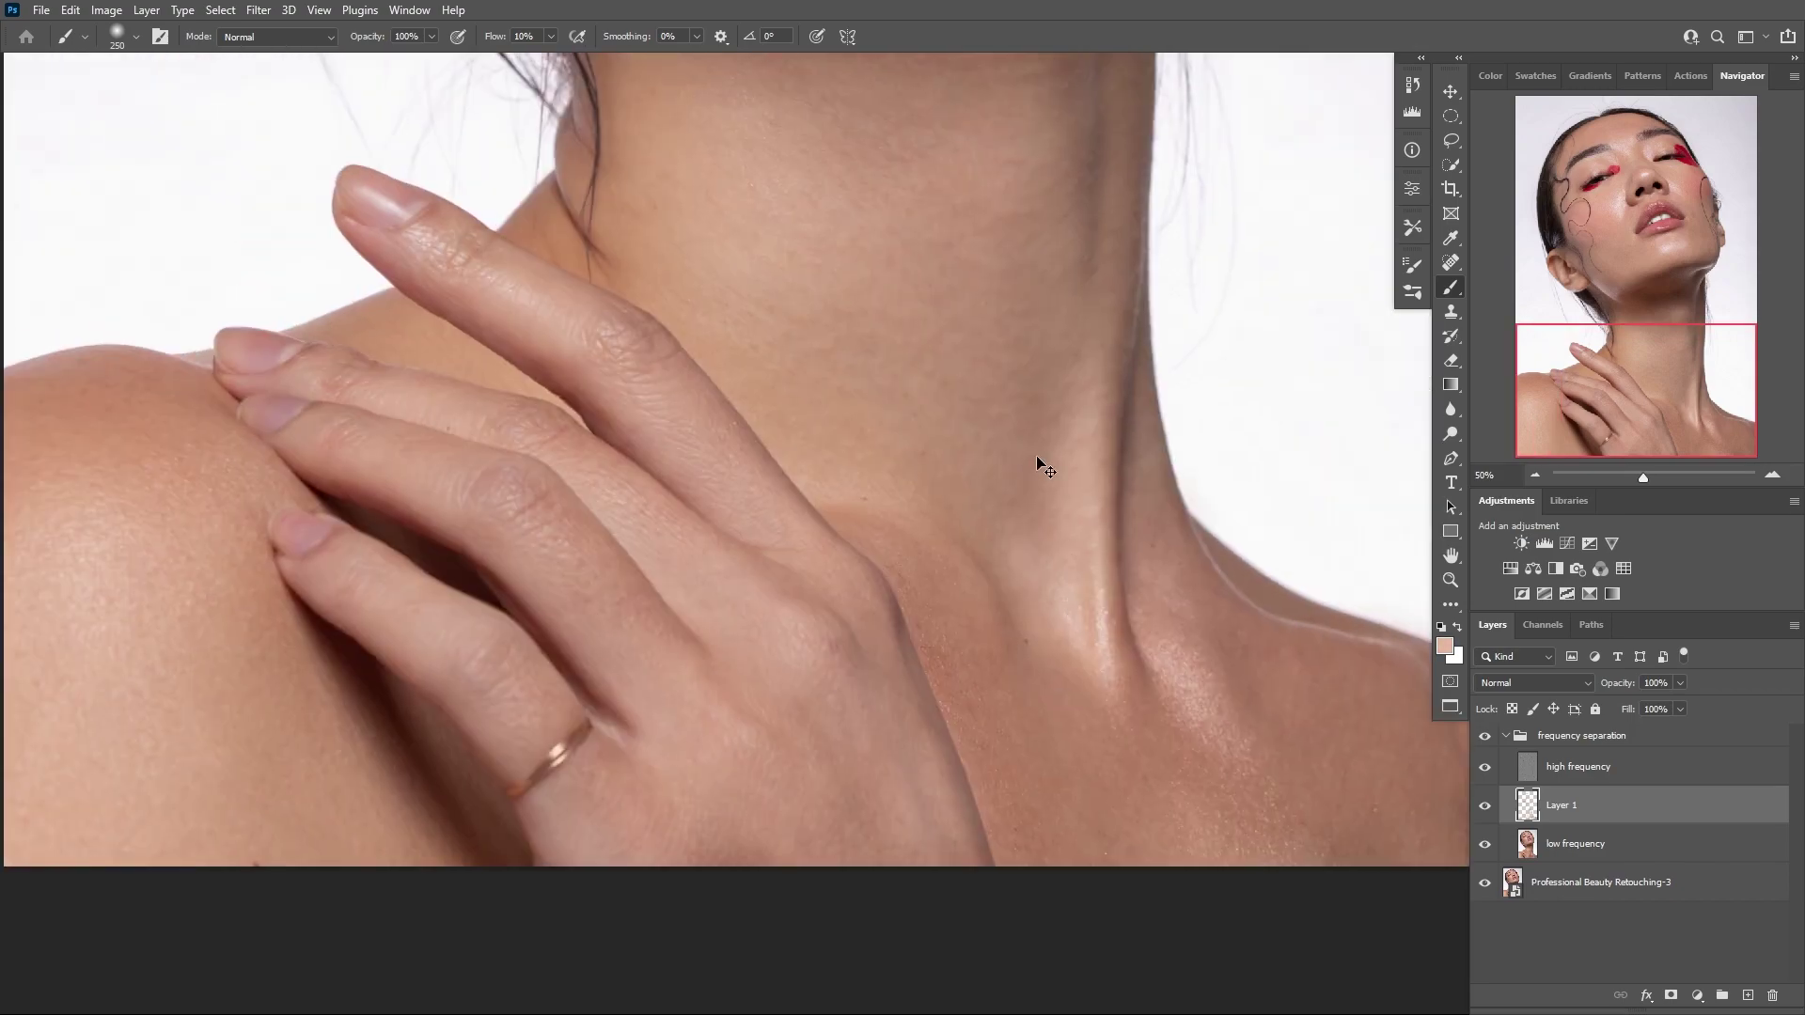
{"action": "left_click", "coordinate": [1037, 467], "text": "alt"}
{"action": "left_click_drag", "start_coordinate": [822, 648], "coordinate": [1401, 609]}
{"action": "left_click_drag", "start_coordinate": [850, 714], "coordinate": [871, 777]}
{"action": "left_click_drag", "start_coordinate": [1022, 104], "coordinate": [816, 777]}
{"action": "left_click_drag", "start_coordinate": [1033, 476], "coordinate": [818, 778]}
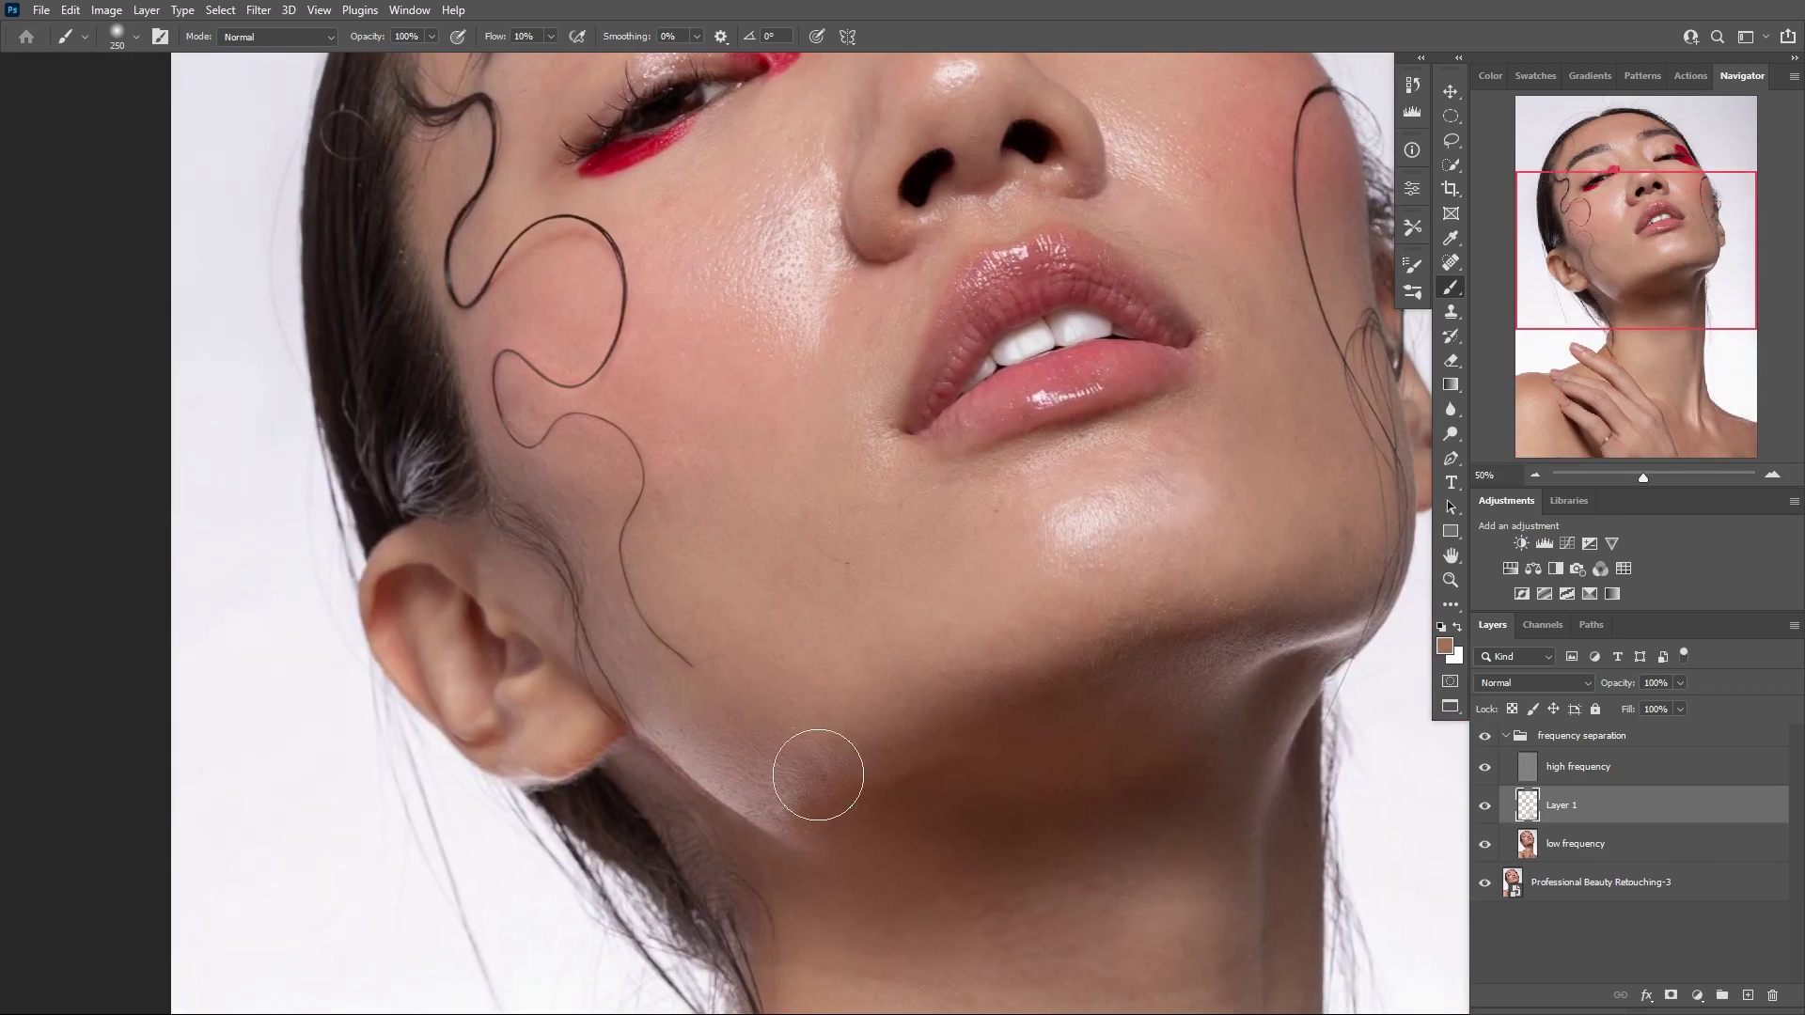
{"action": "left_click", "coordinate": [795, 811], "text": "alt"}
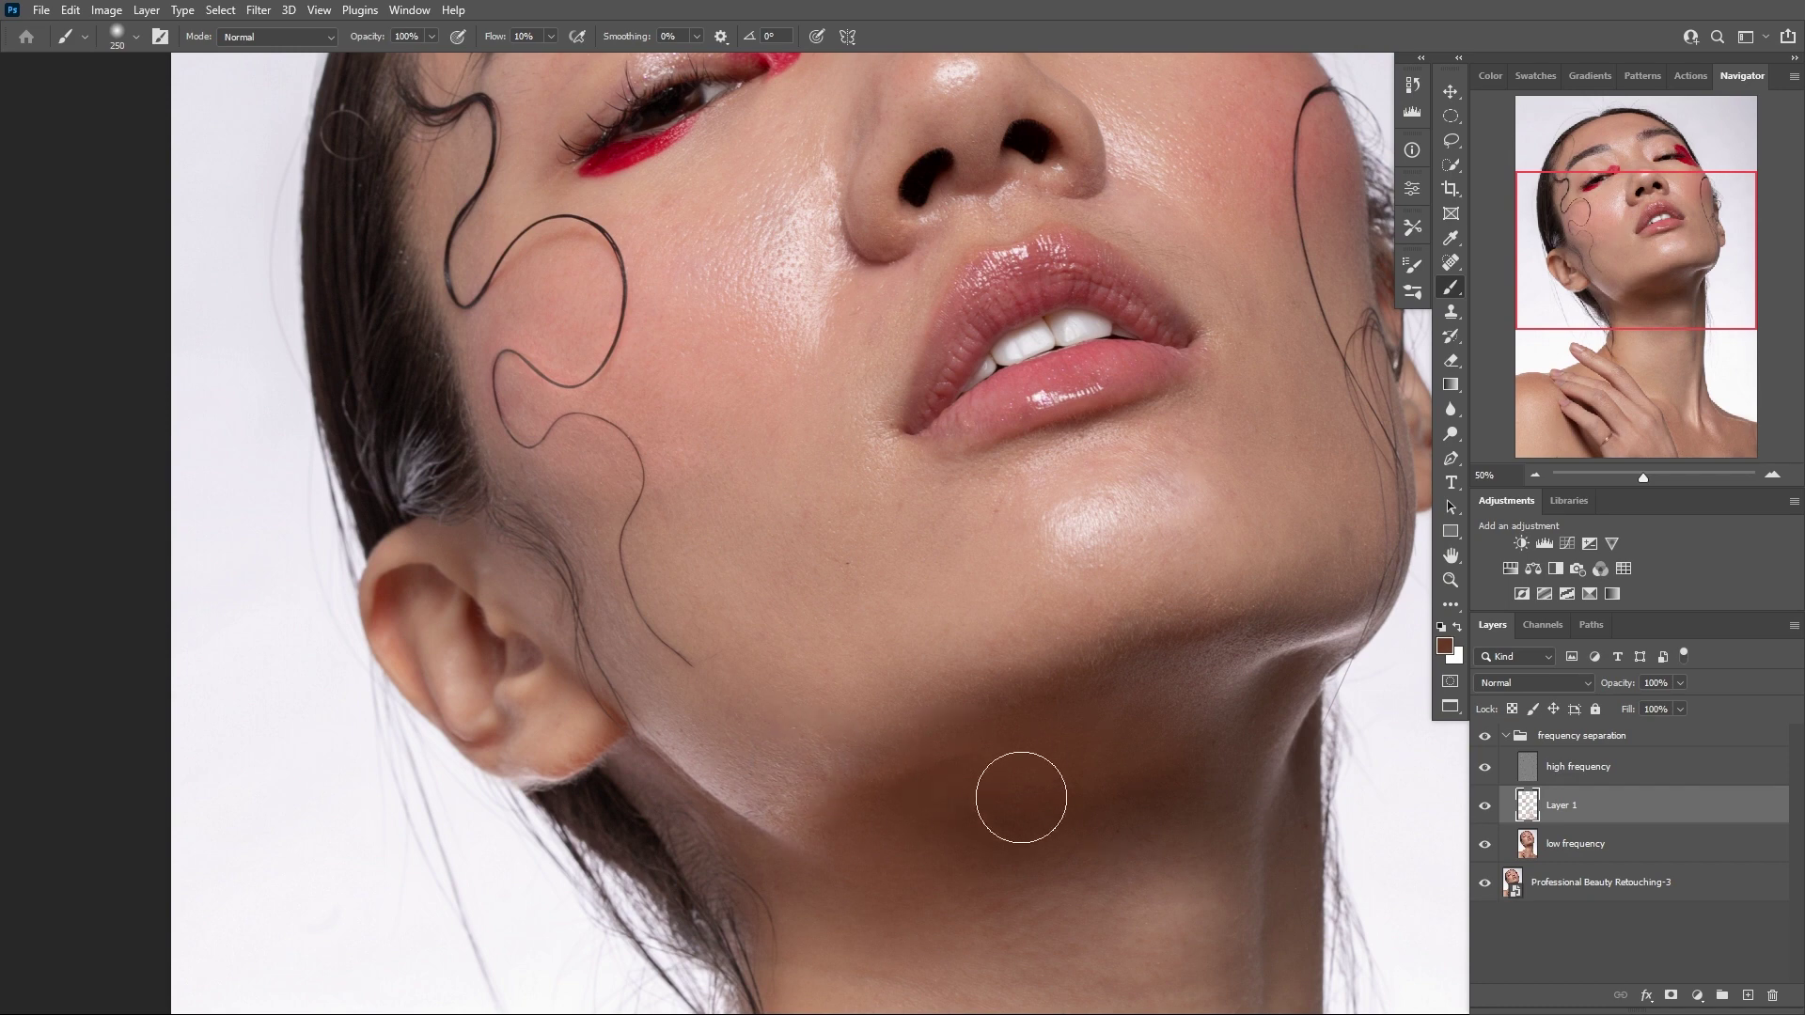
Compare the whole portrait with Layer 1 off and on to check the evenness of the skin tones
{"action": "key", "text": "ctrl+0"}
{"action": "left_click", "coordinate": [1486, 806]}
{"action": "left_click", "coordinate": [1485, 805]}
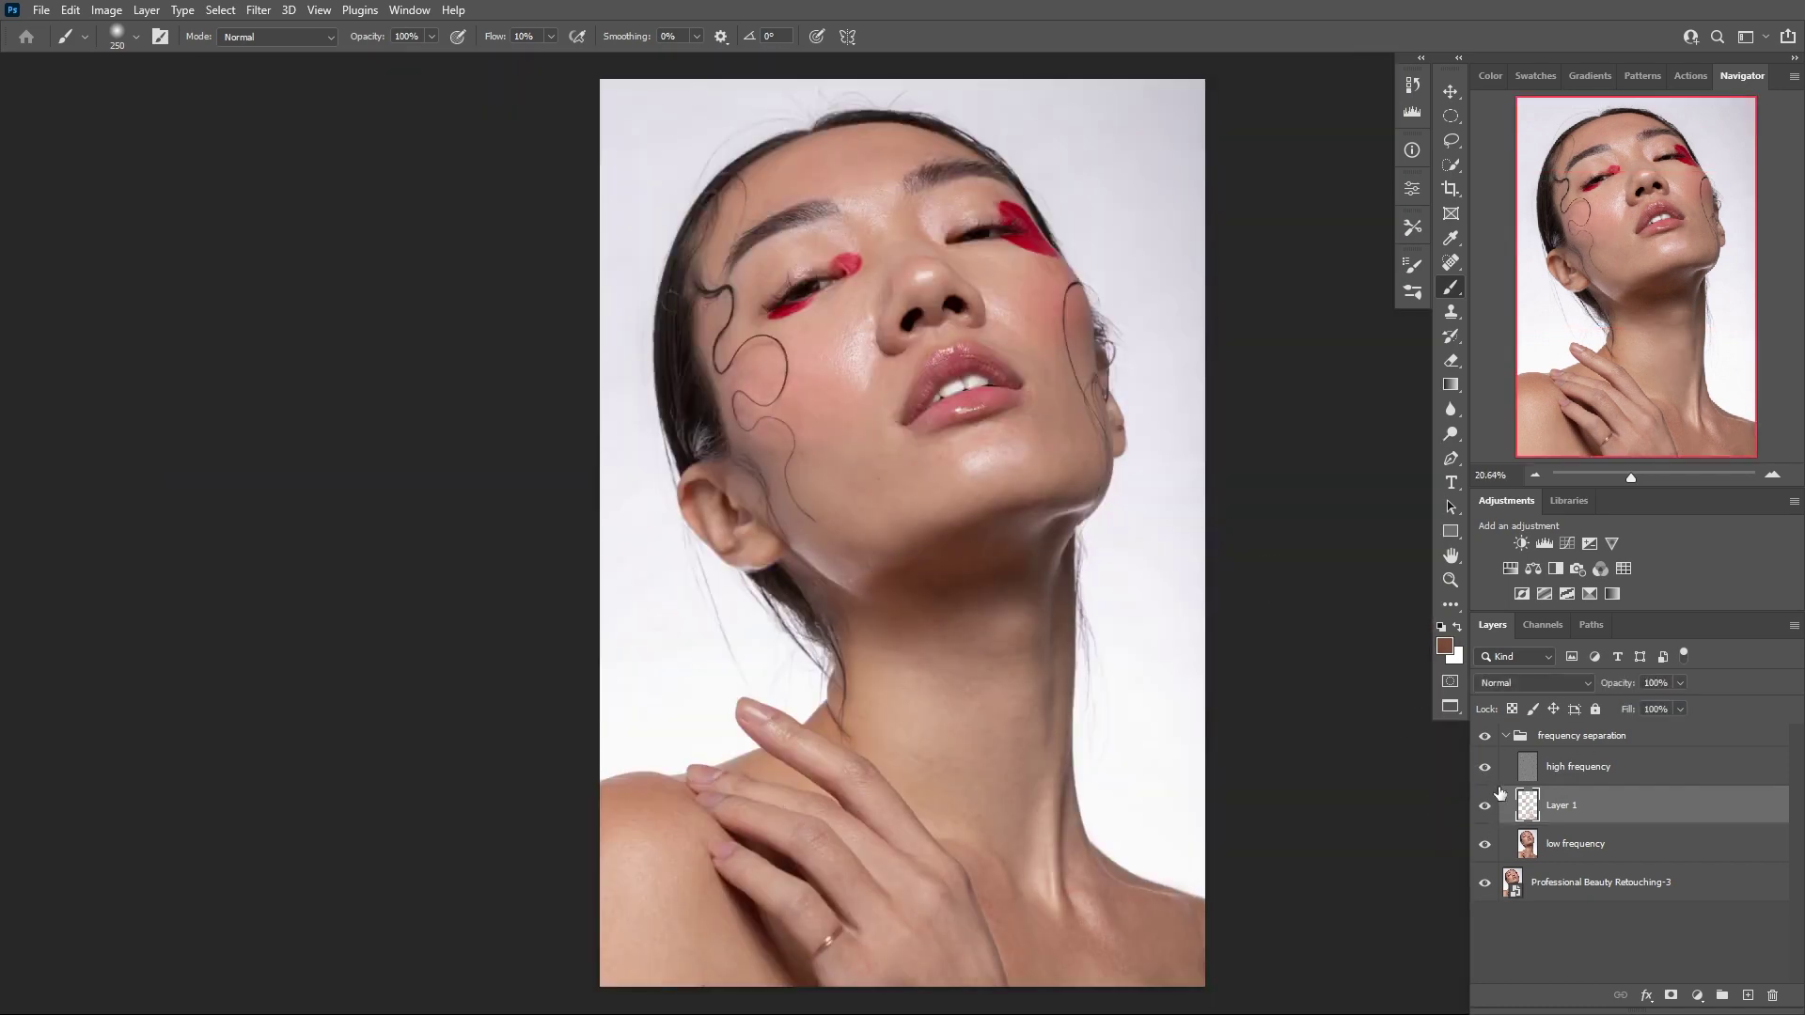
{"action": "left_click", "coordinate": [1485, 806]}
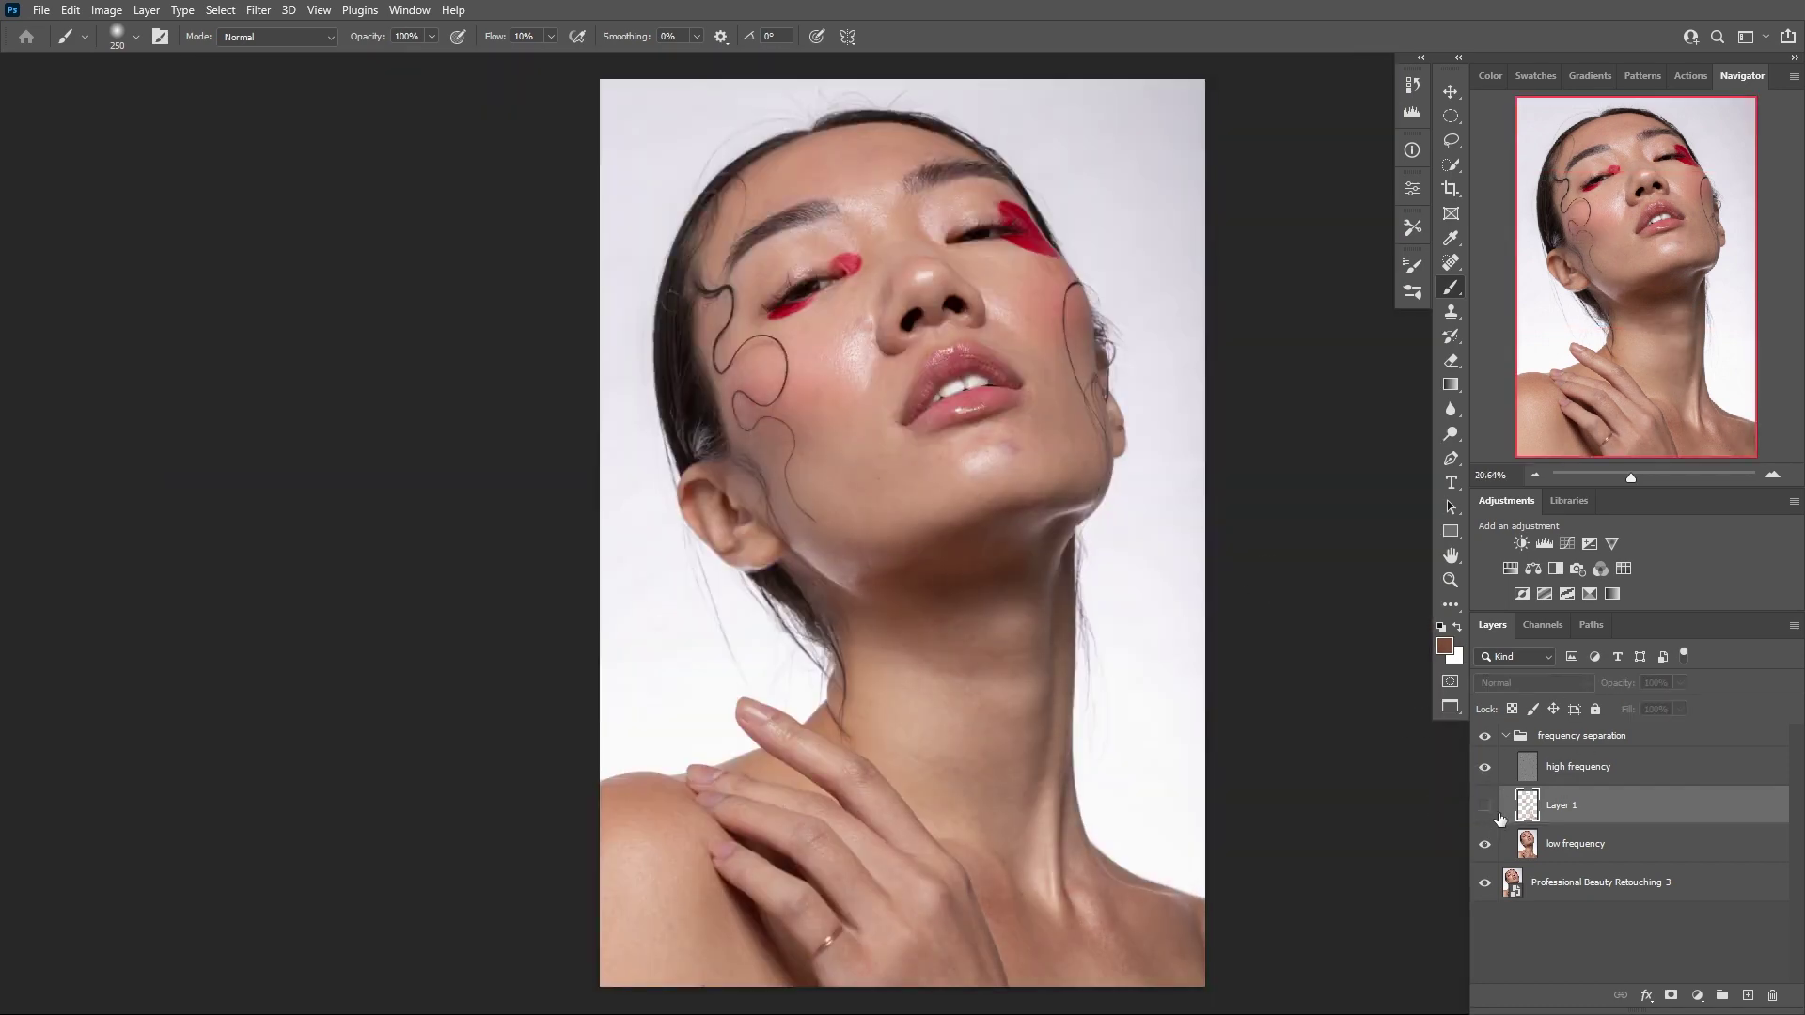
{"action": "left_click", "coordinate": [1485, 805]}
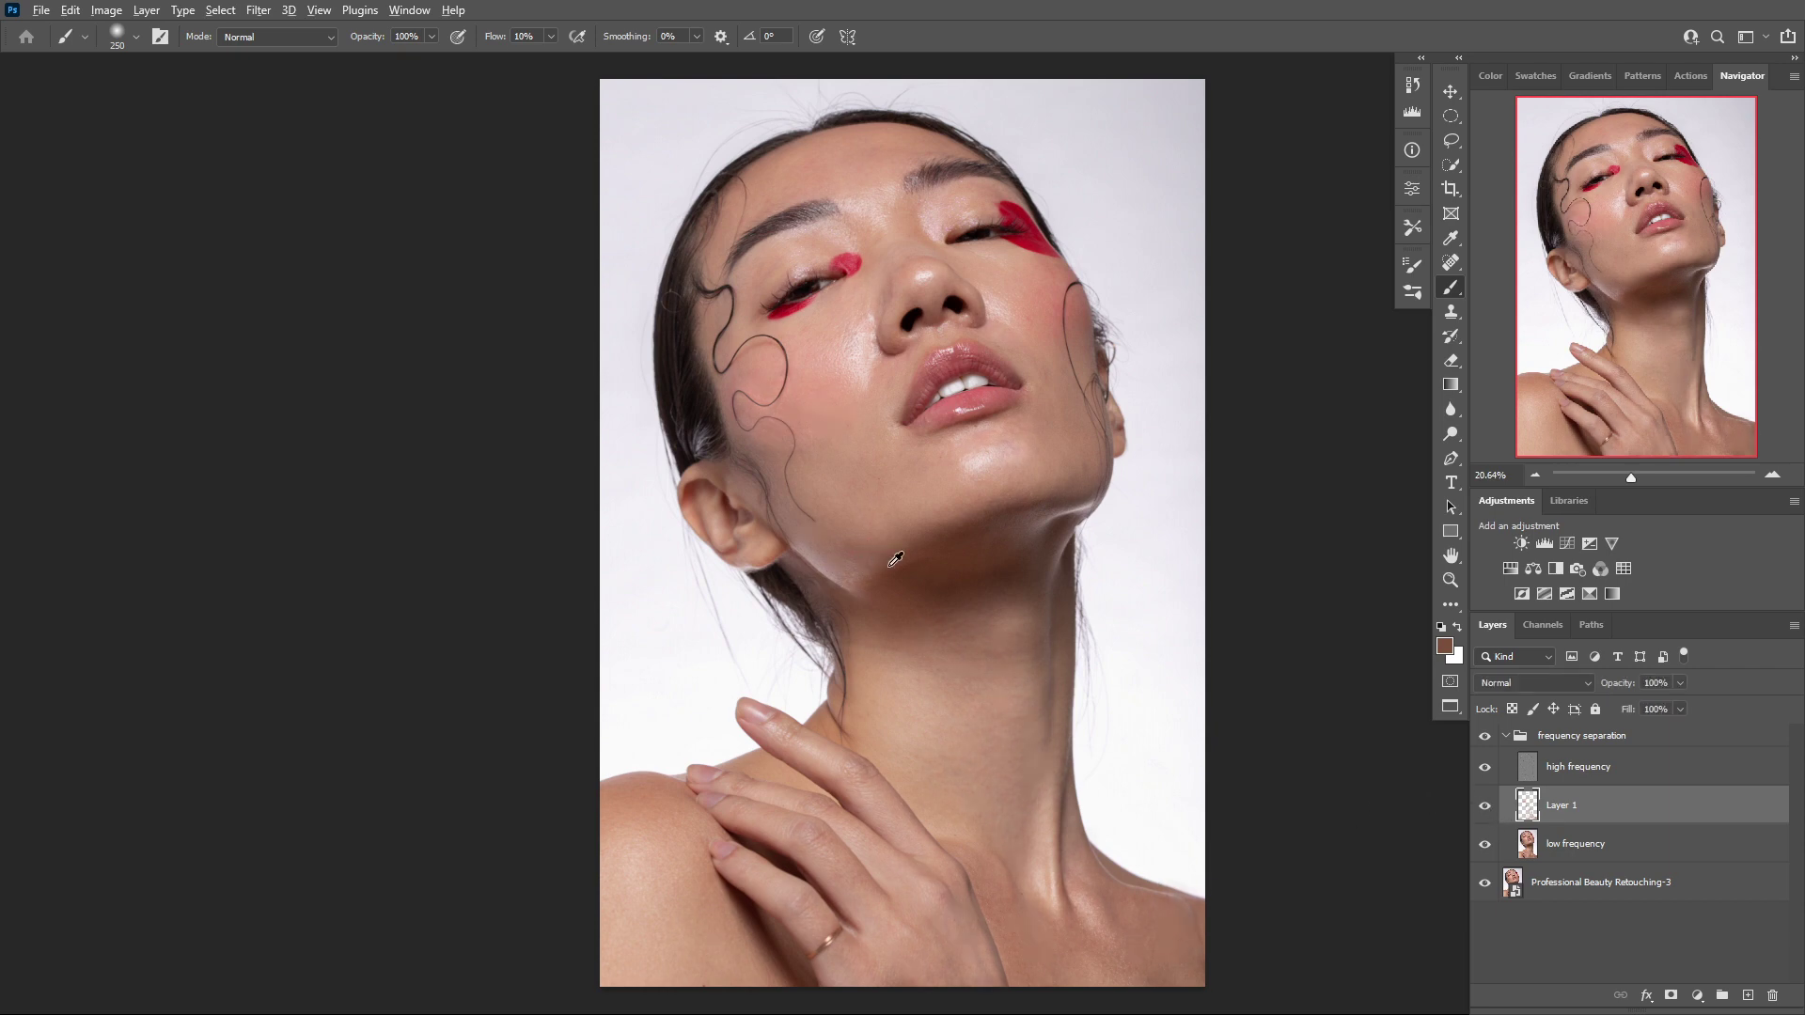
{"action": "left_click", "coordinate": [916, 571], "text": "alt"}
{"action": "left_click", "coordinate": [1486, 809]}
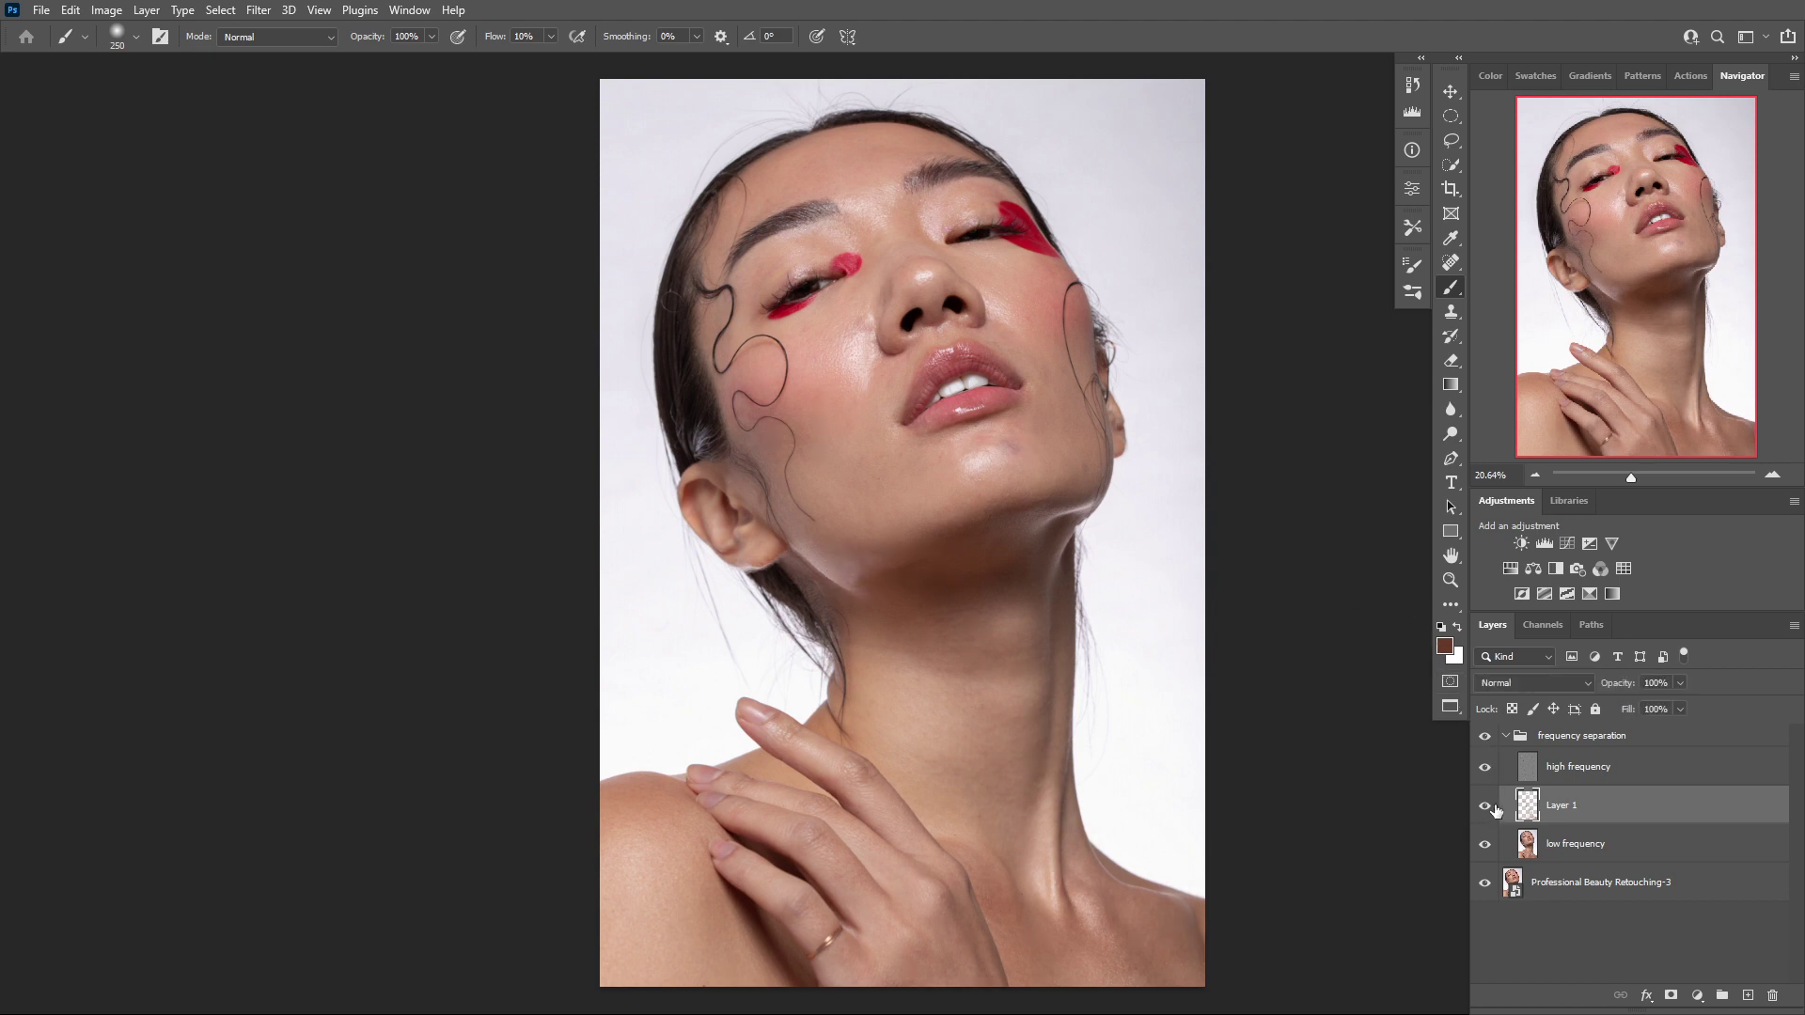
{"action": "left_click", "coordinate": [1487, 807]}
{"action": "left_click", "coordinate": [1489, 808]}
{"action": "left_click", "coordinate": [1492, 806]}
{"action": "left_click", "coordinate": [1493, 806]}
{"action": "left_click", "coordinate": [1494, 806]}
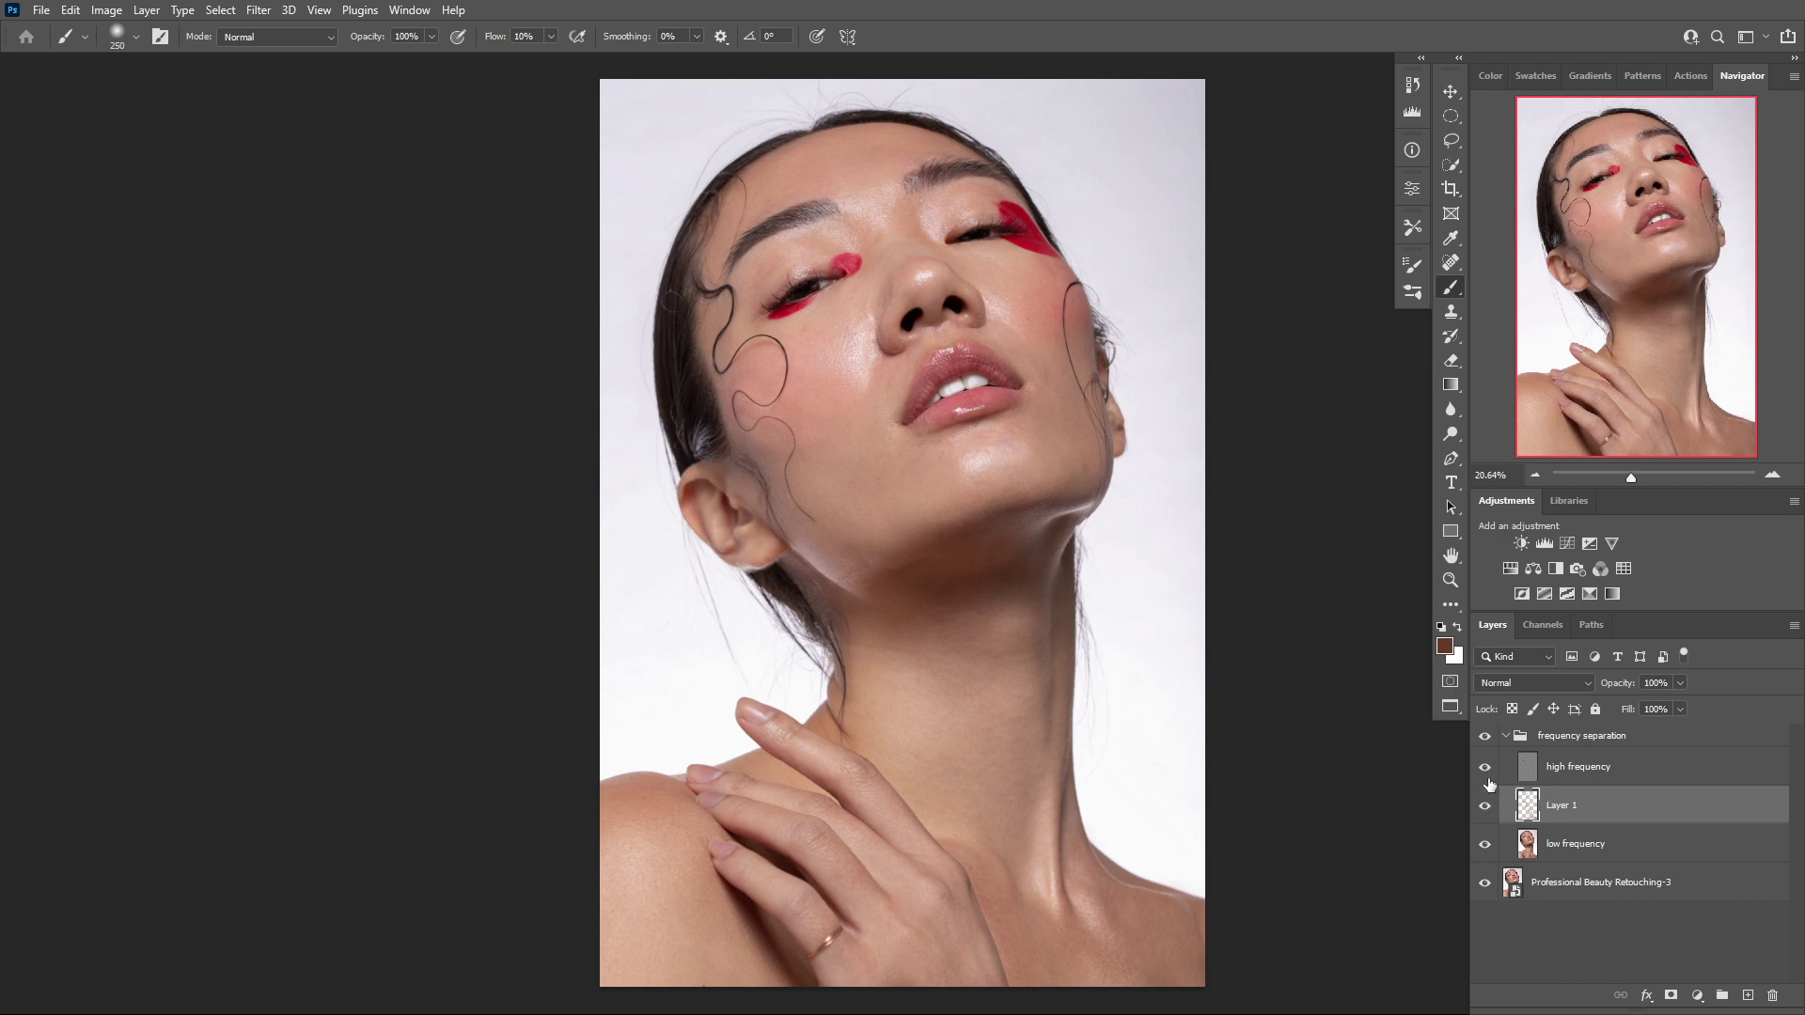
Blend sampled highlight and skin tones on the cheek directly beside the nose at 66.67% zoom
{"action": "key", "text": "ctrl+plus"}
{"action": "key", "text": "ctrl+plus"}
{"action": "key", "text": "ctrl+plus"}
{"action": "key", "text": "ctrl+plus"}
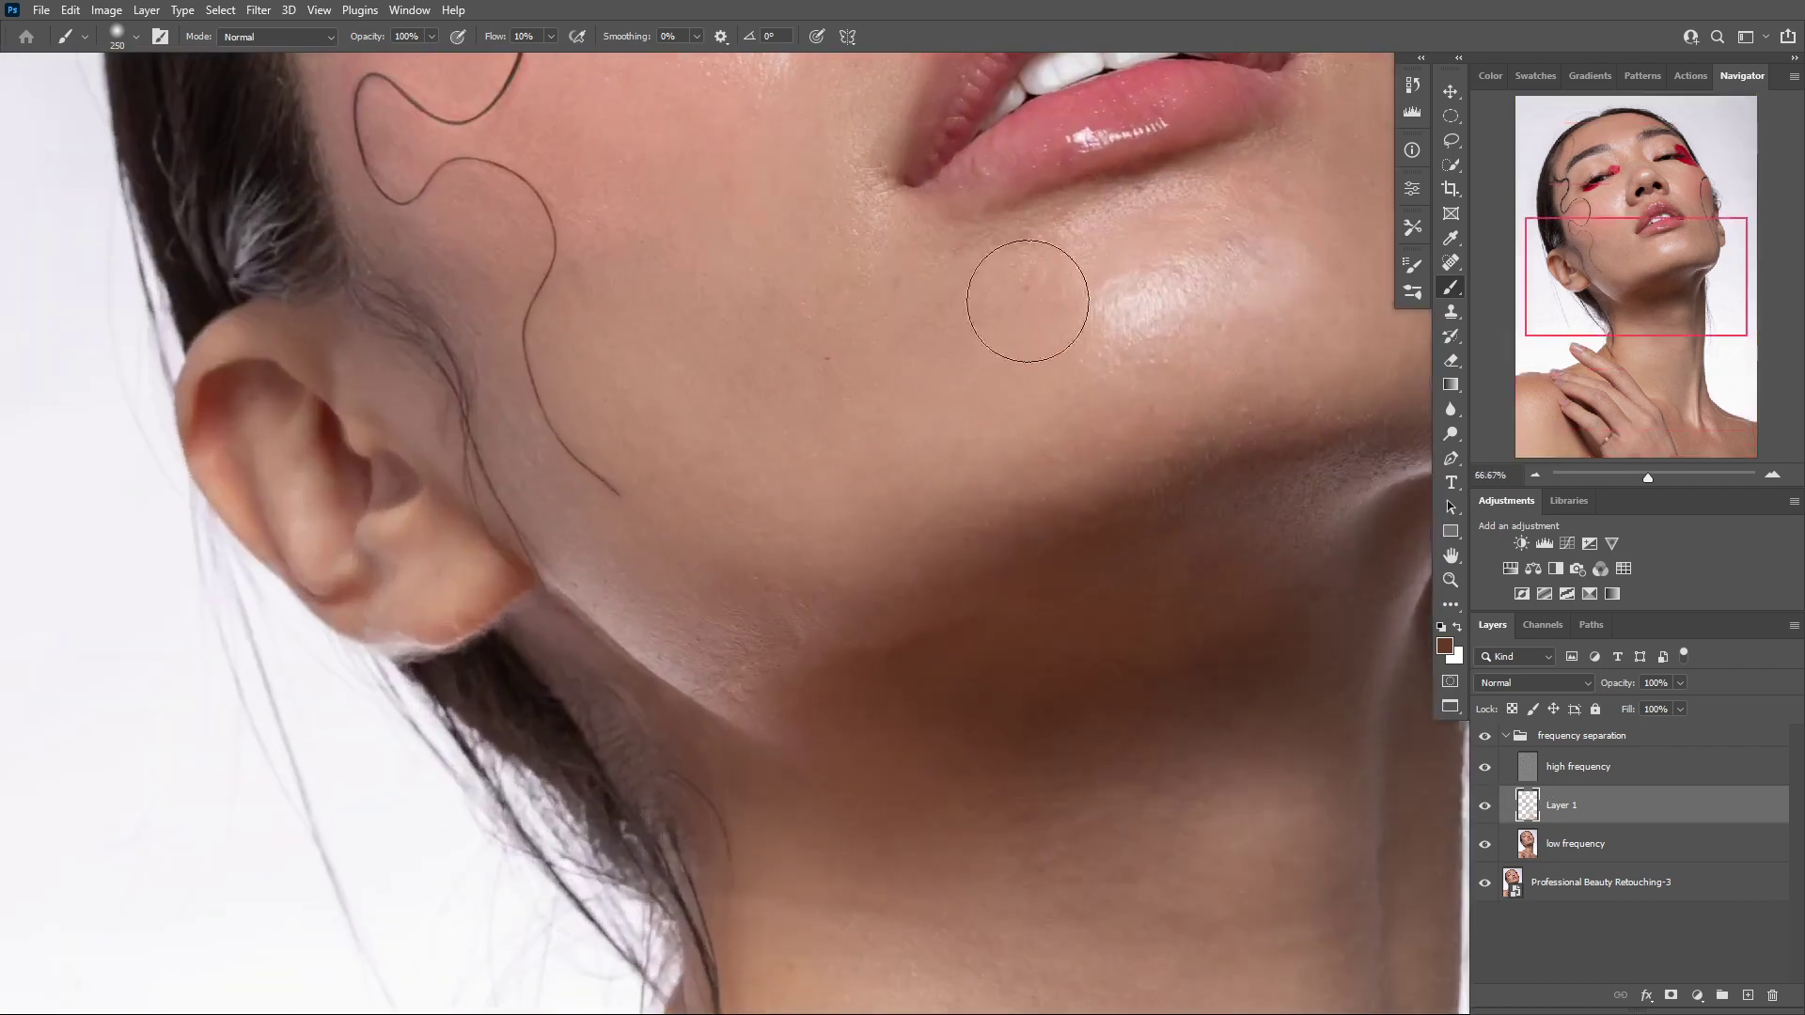
{"action": "left_click_drag", "start_coordinate": [877, 296], "coordinate": [915, 842]}
{"action": "left_click_drag", "start_coordinate": [1090, 474], "coordinate": [969, 755]}
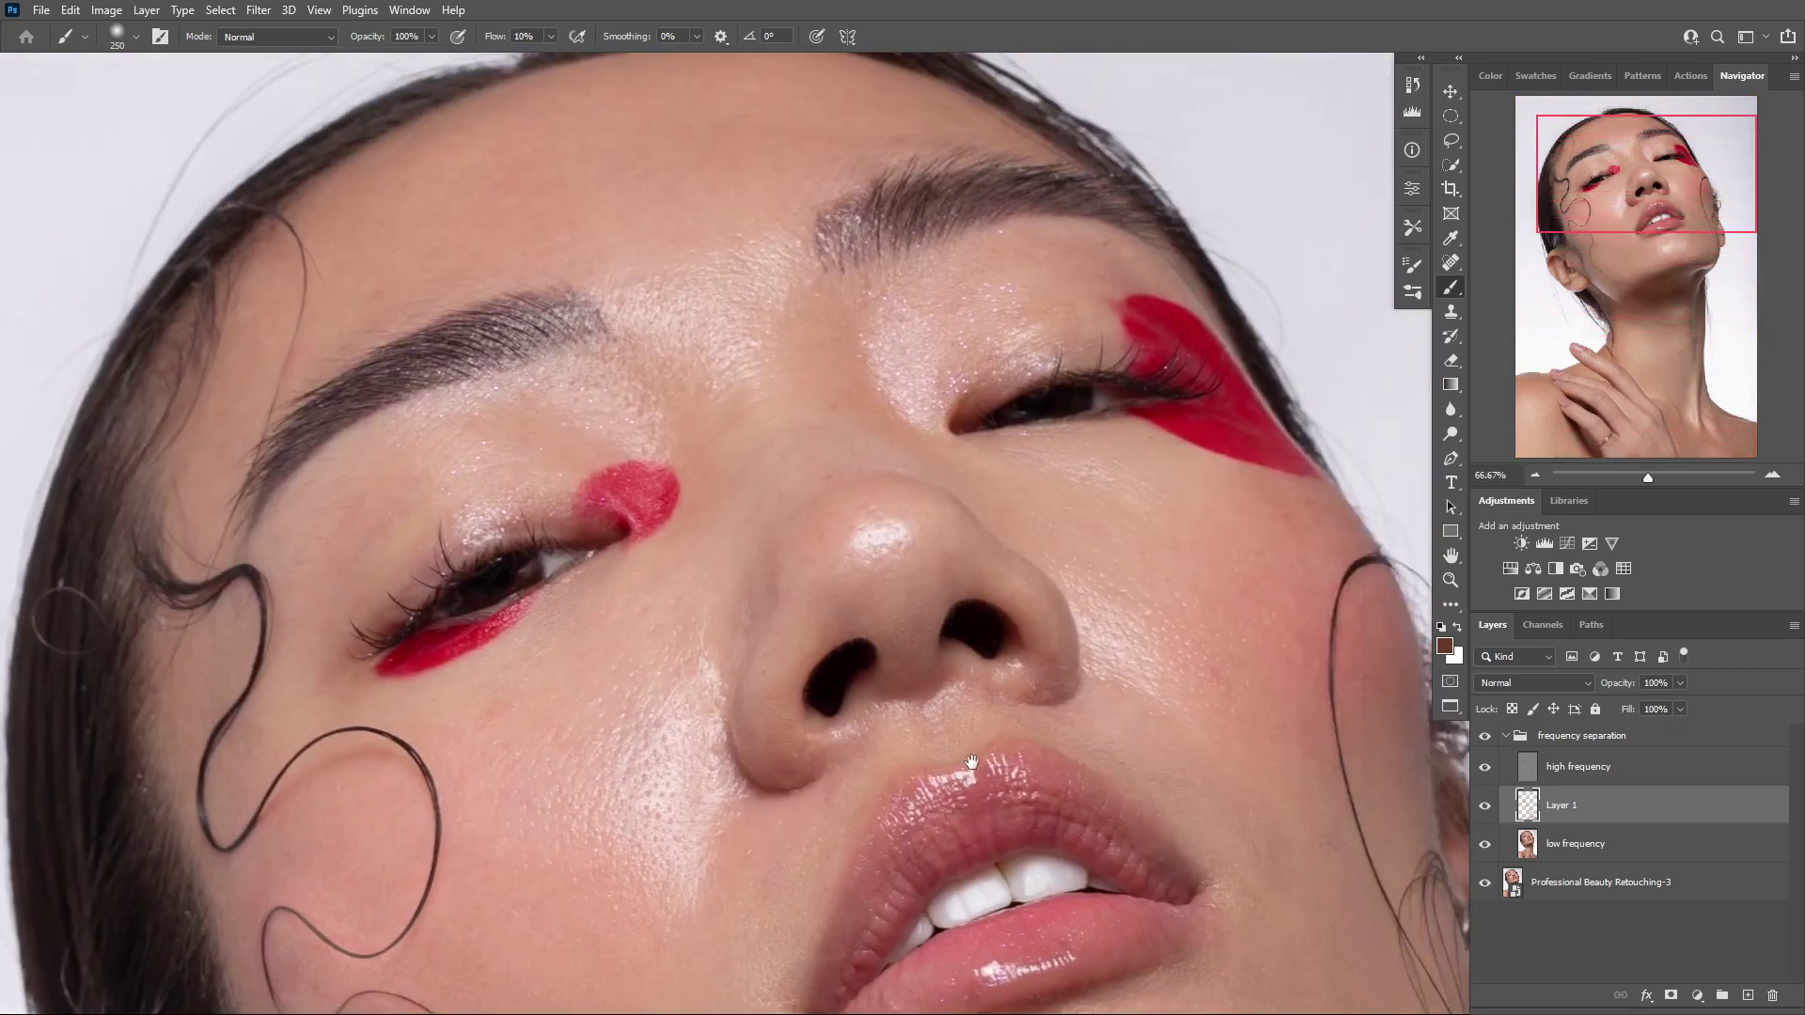
{"action": "left_click", "coordinate": [680, 692], "text": "alt"}
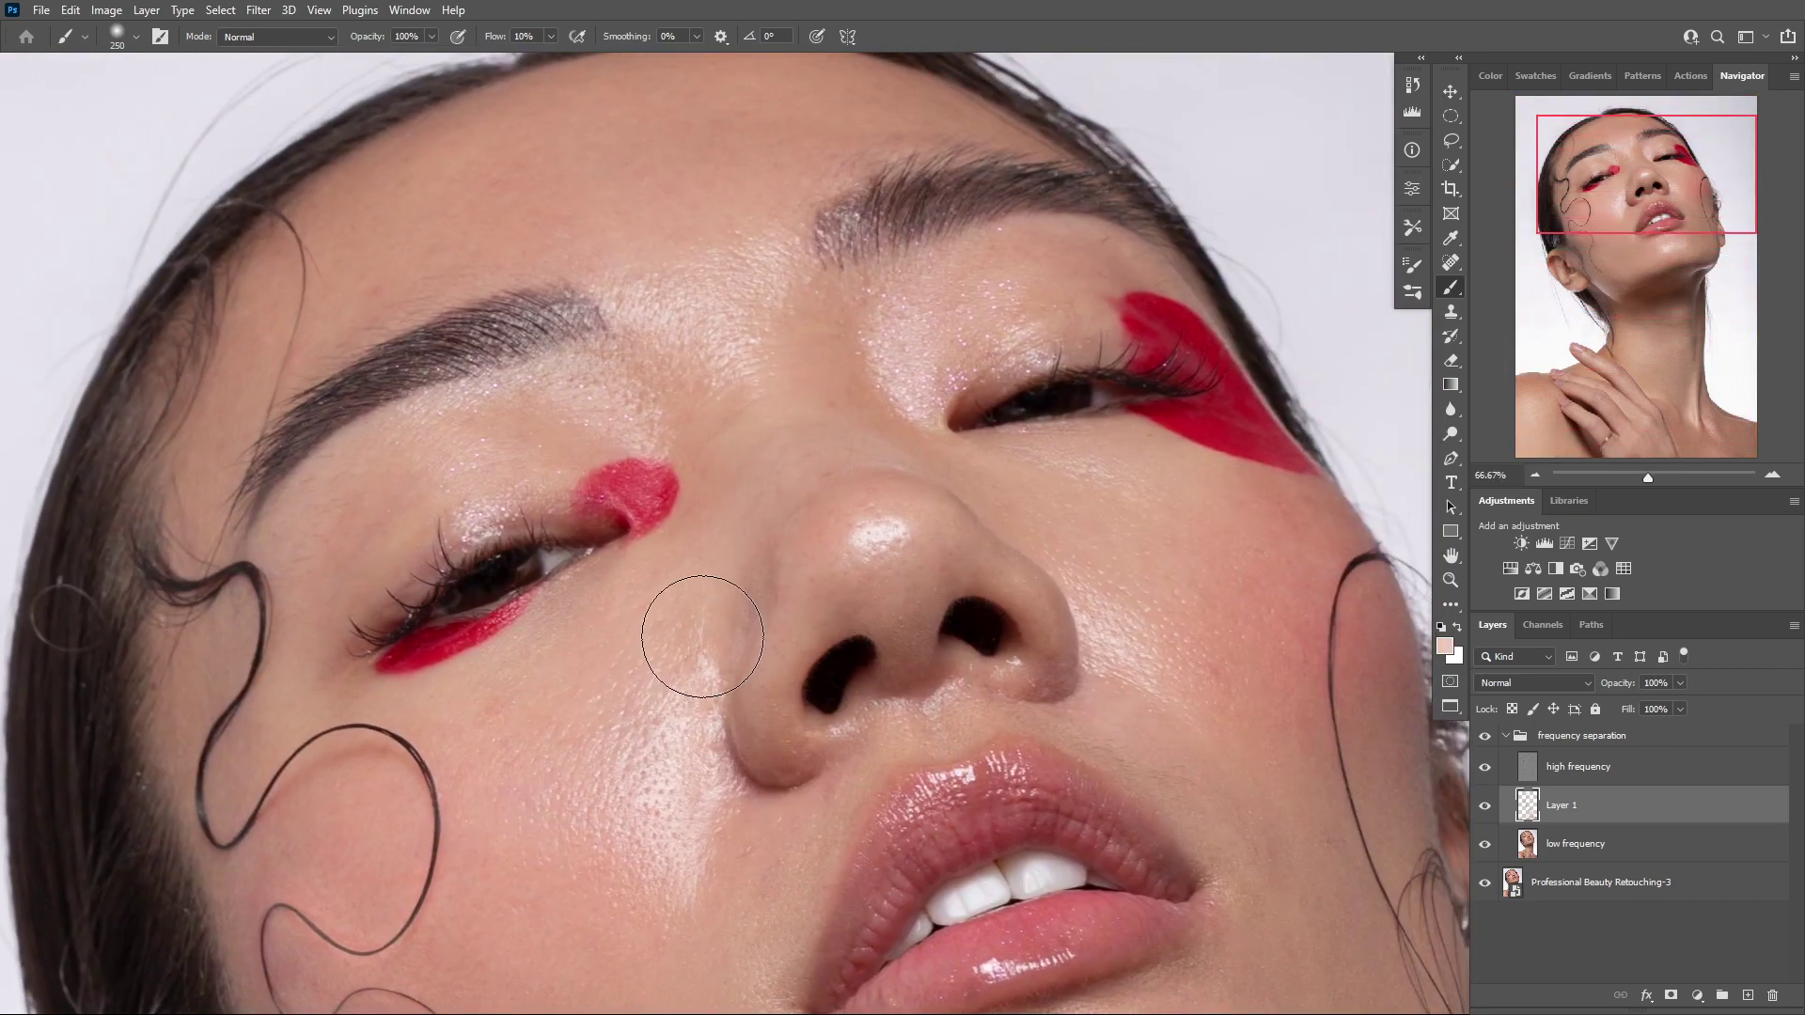
{"action": "mouse_move", "coordinate": [700, 665]}
{"action": "left_mouse_down"}
{"action": "mouse_move", "coordinate": [687, 674]}
{"action": "mouse_move", "coordinate": [707, 630]}
{"action": "mouse_move", "coordinate": [692, 610]}
{"action": "mouse_move", "coordinate": [700, 631]}
{"action": "left_mouse_up"}
{"action": "left_click", "coordinate": [641, 656], "text": "alt"}
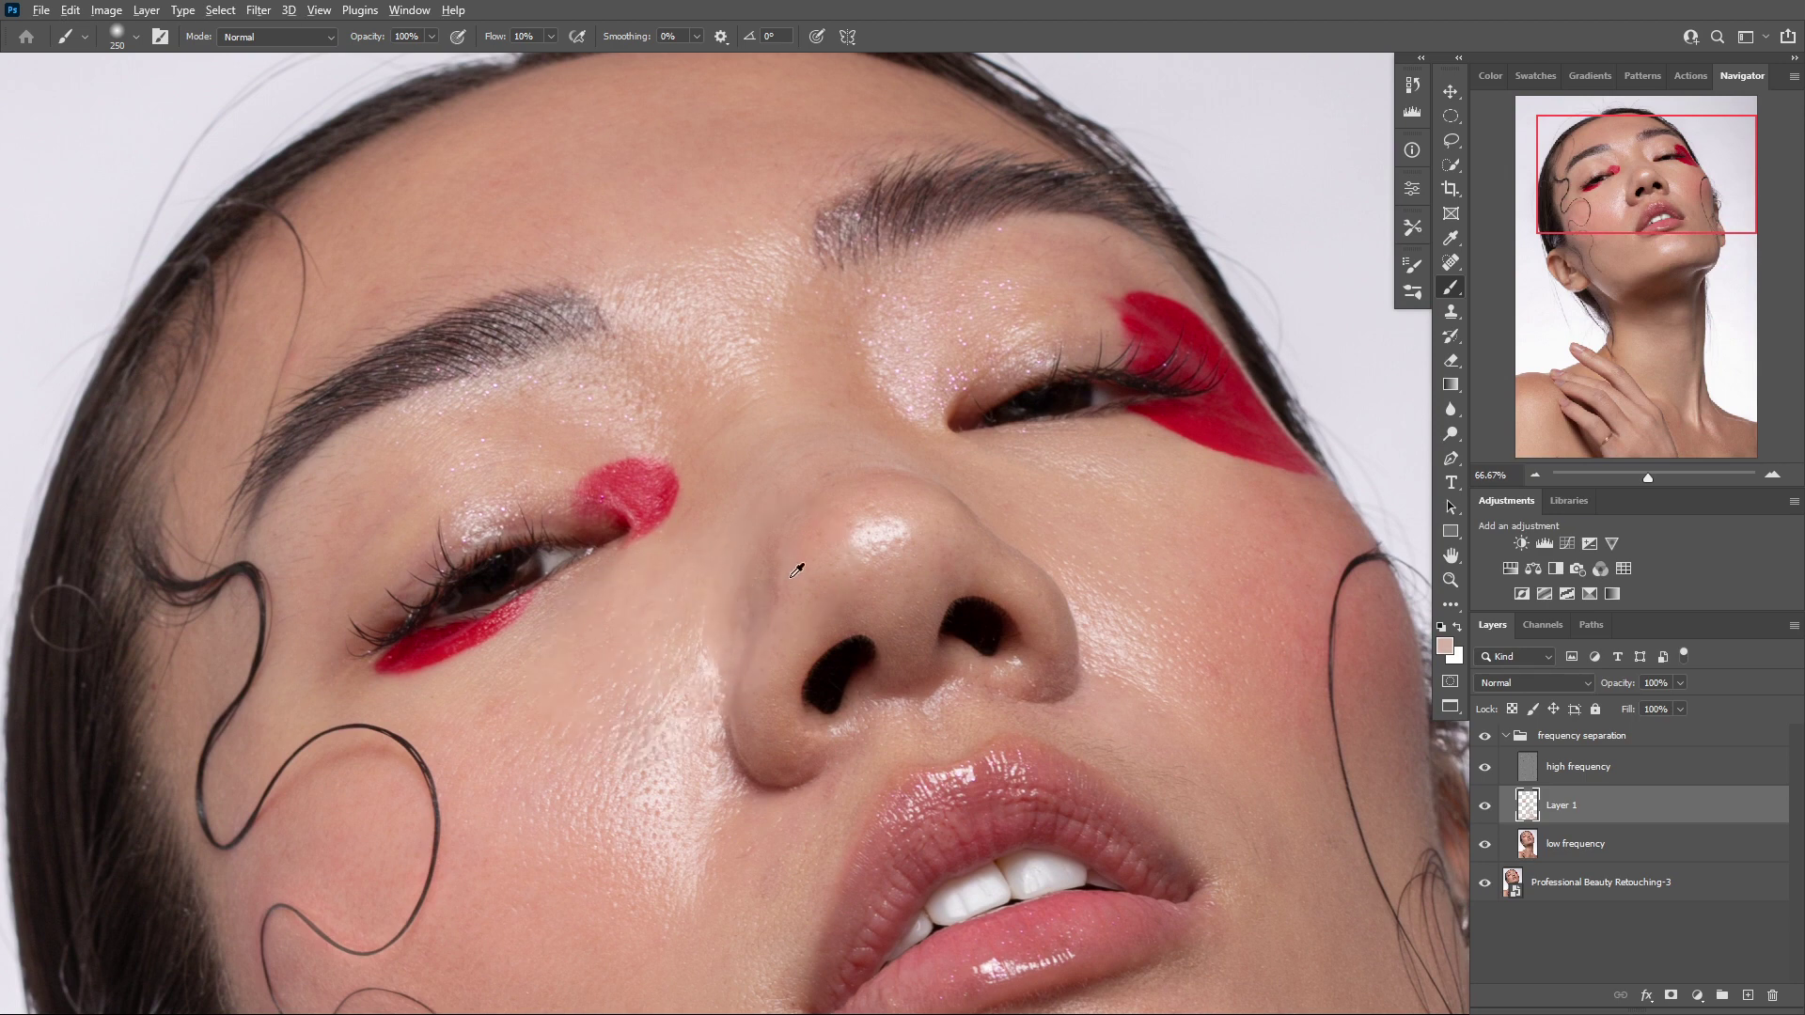
Smooth the shaded side of the nose by painting with tones sampled from the nose and its bridge
{"action": "left_click", "coordinate": [792, 566], "text": "alt"}
{"action": "left_click_drag", "start_coordinate": [776, 543], "coordinate": [763, 602]}
{"action": "left_click", "coordinate": [788, 454], "text": "alt"}
{"action": "left_click_drag", "start_coordinate": [799, 526], "coordinate": [754, 604]}
Reduce the brush to 125 and blend sampled tones around the nose tip and the skin above the upper lip
{"action": "key", "text": "bracketleft"}
{"action": "key", "text": "bracketleft"}
{"action": "key", "text": "bracketleft"}
{"action": "key", "text": "bracketleft"}
{"action": "key", "text": "bracketleft"}
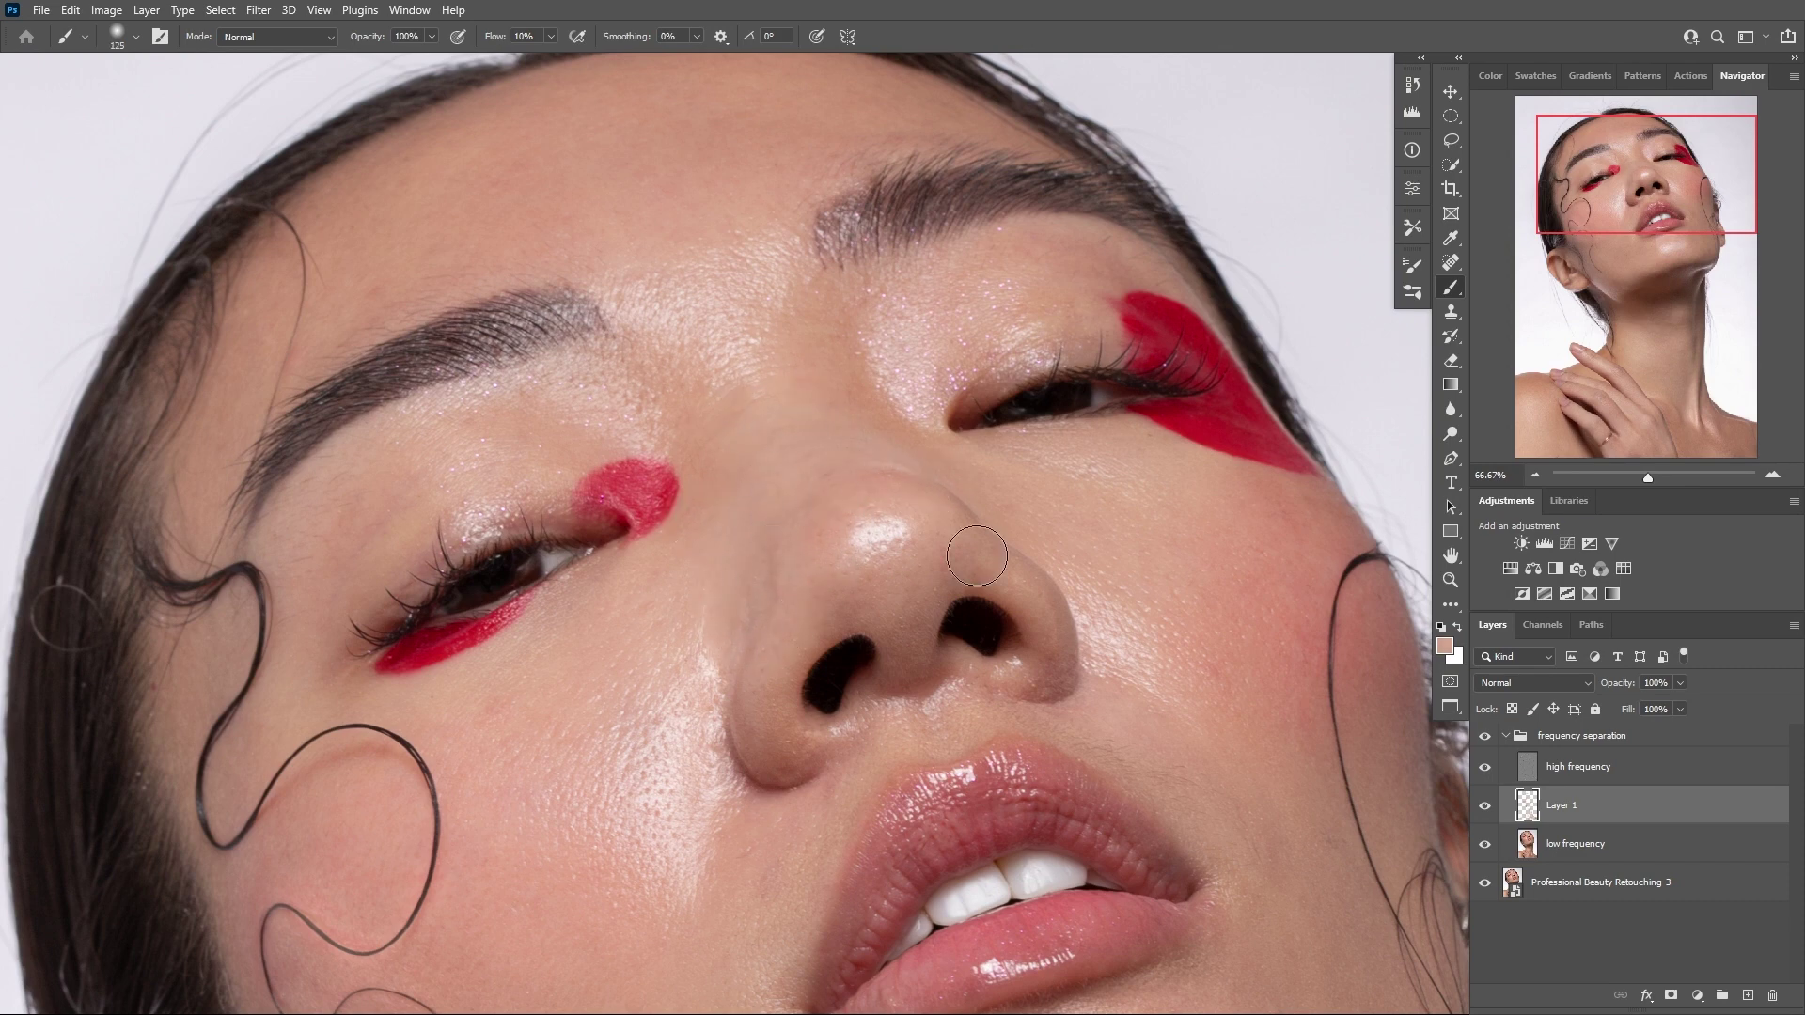
{"action": "left_click", "coordinate": [888, 537], "text": "alt"}
{"action": "mouse_move", "coordinate": [925, 568]}
{"action": "left_mouse_down"}
{"action": "mouse_move", "coordinate": [961, 543]}
{"action": "mouse_move", "coordinate": [915, 542]}
{"action": "left_mouse_up"}
{"action": "left_click", "coordinate": [962, 545], "text": "alt"}
{"action": "left_click", "coordinate": [904, 656], "text": "alt"}
{"action": "left_click", "coordinate": [904, 736], "text": "alt"}
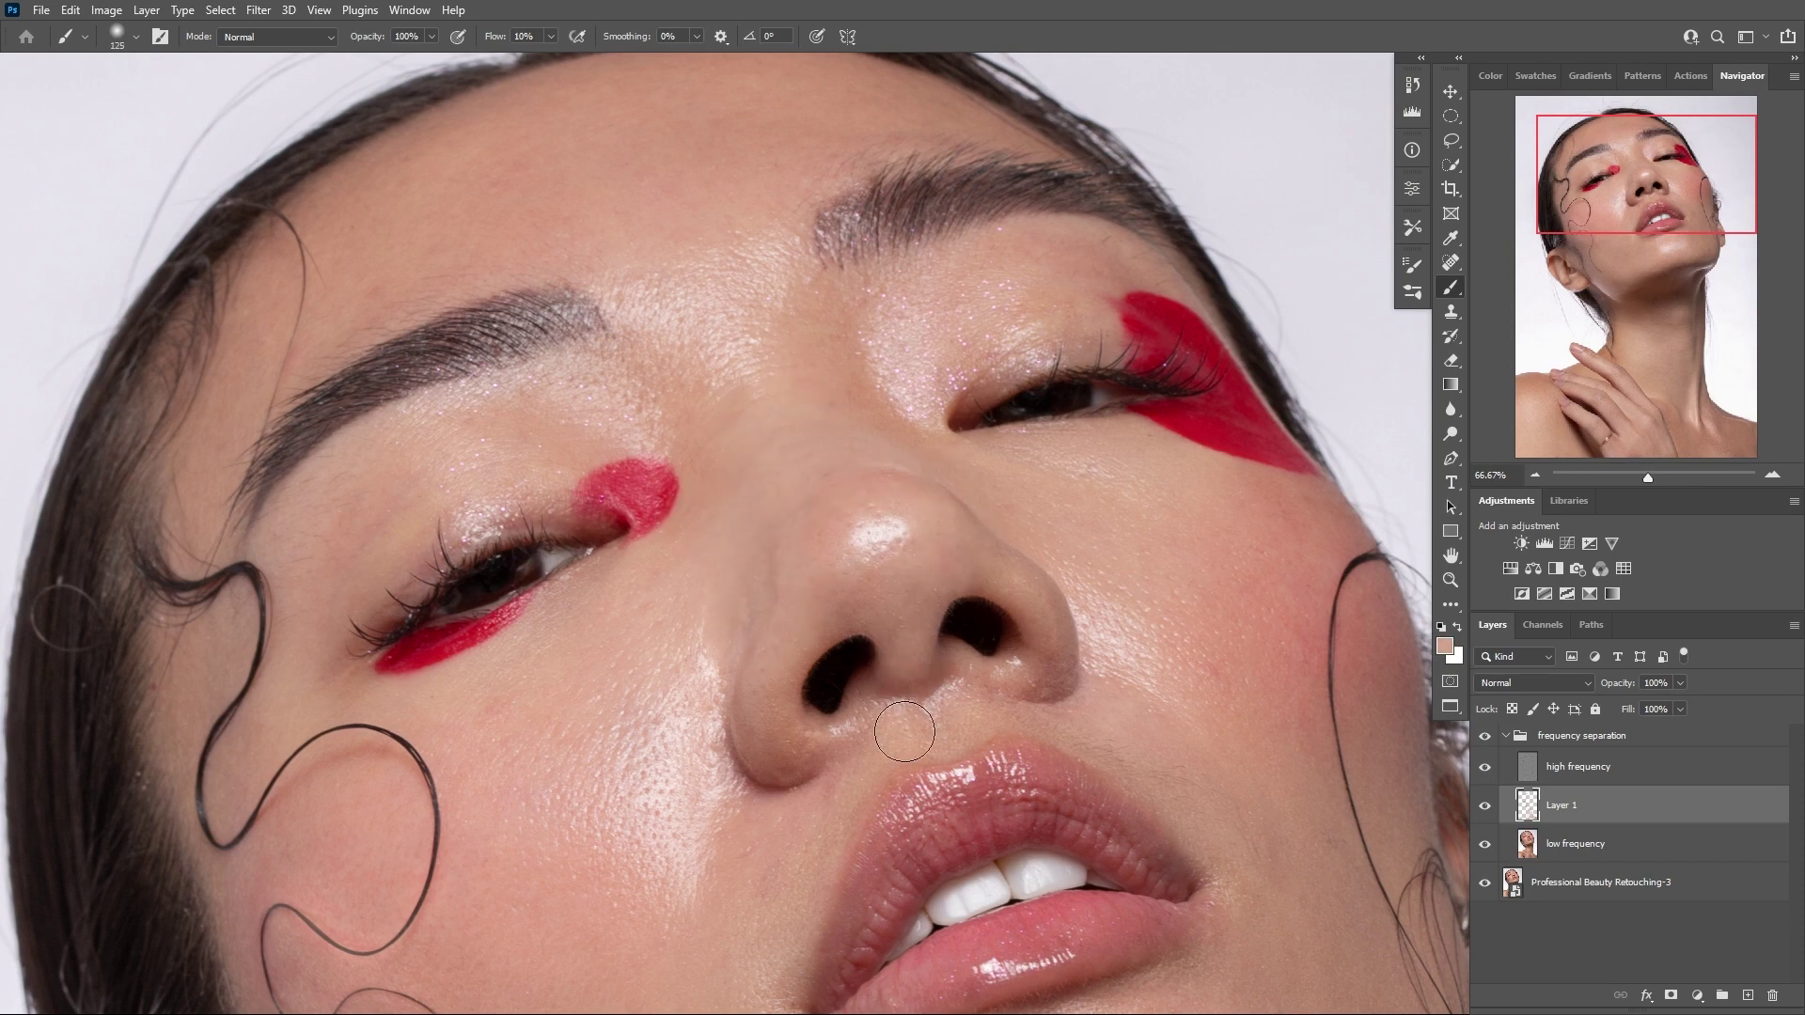
{"action": "left_click", "coordinate": [973, 717], "text": "alt"}
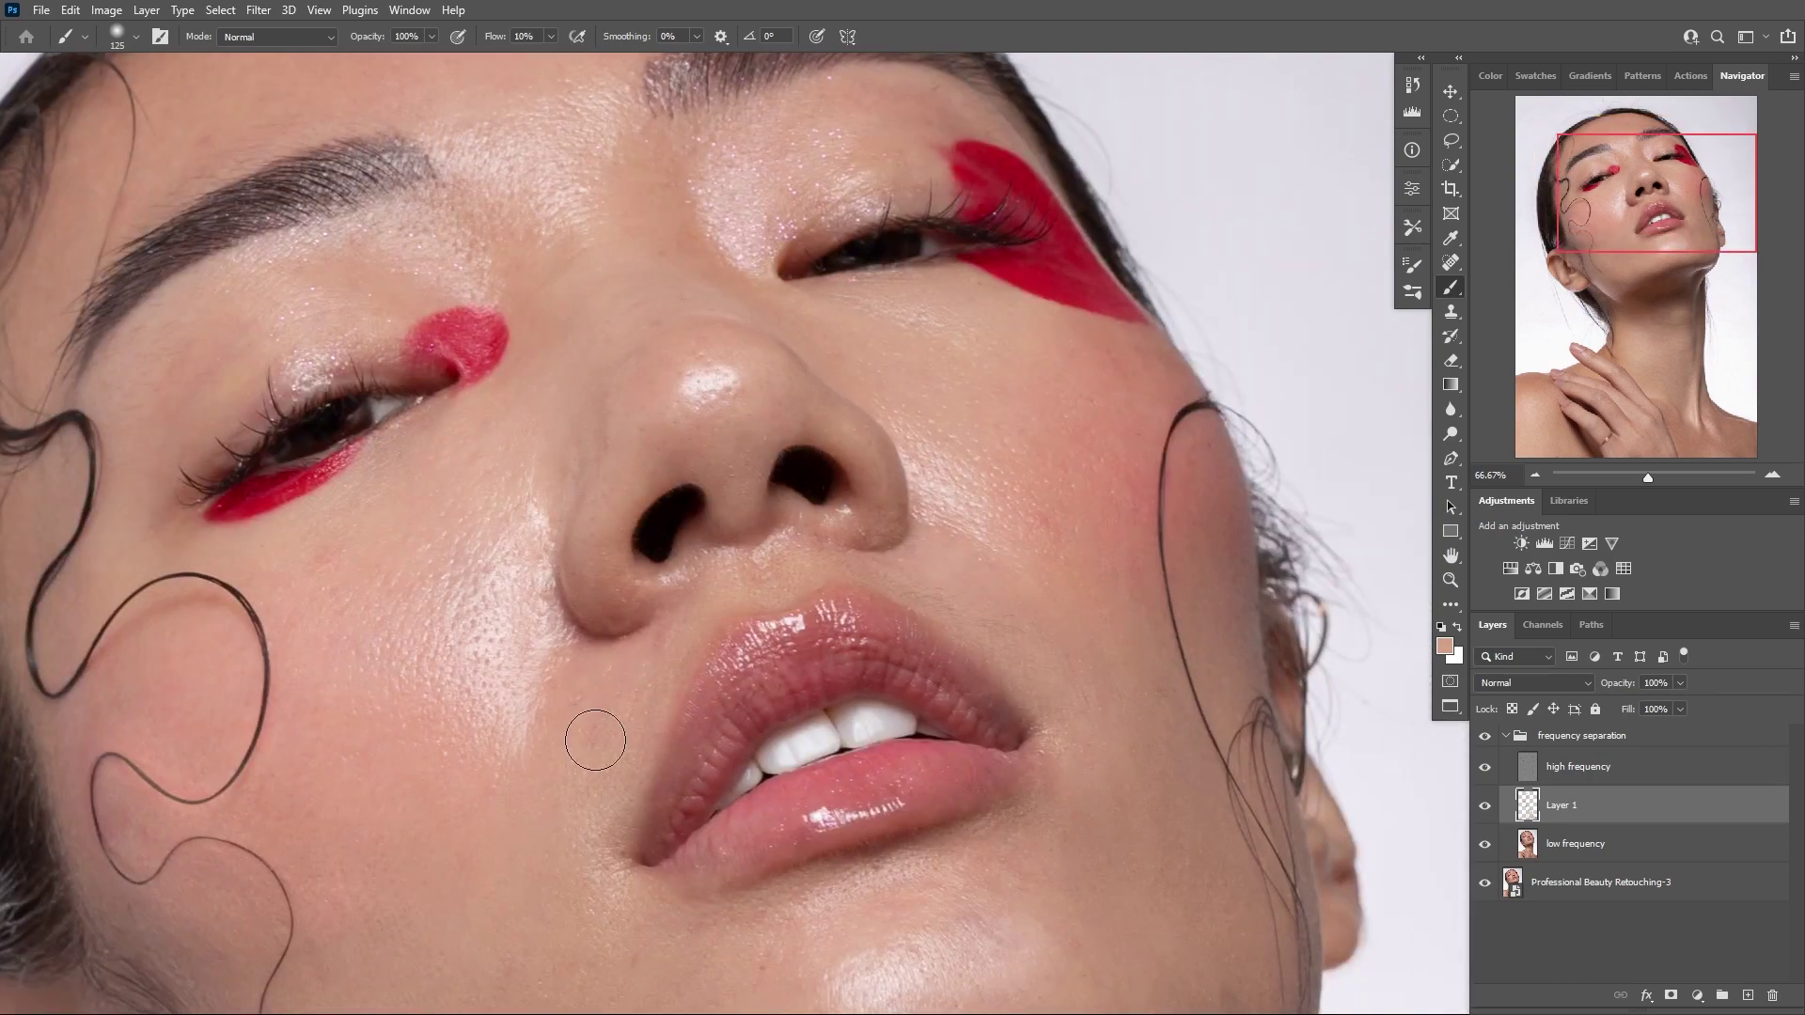
Even the tones on the outer nostril wing and its edge with colours sampled from the adjacent skin
{"action": "left_click", "coordinate": [884, 487], "text": "alt"}
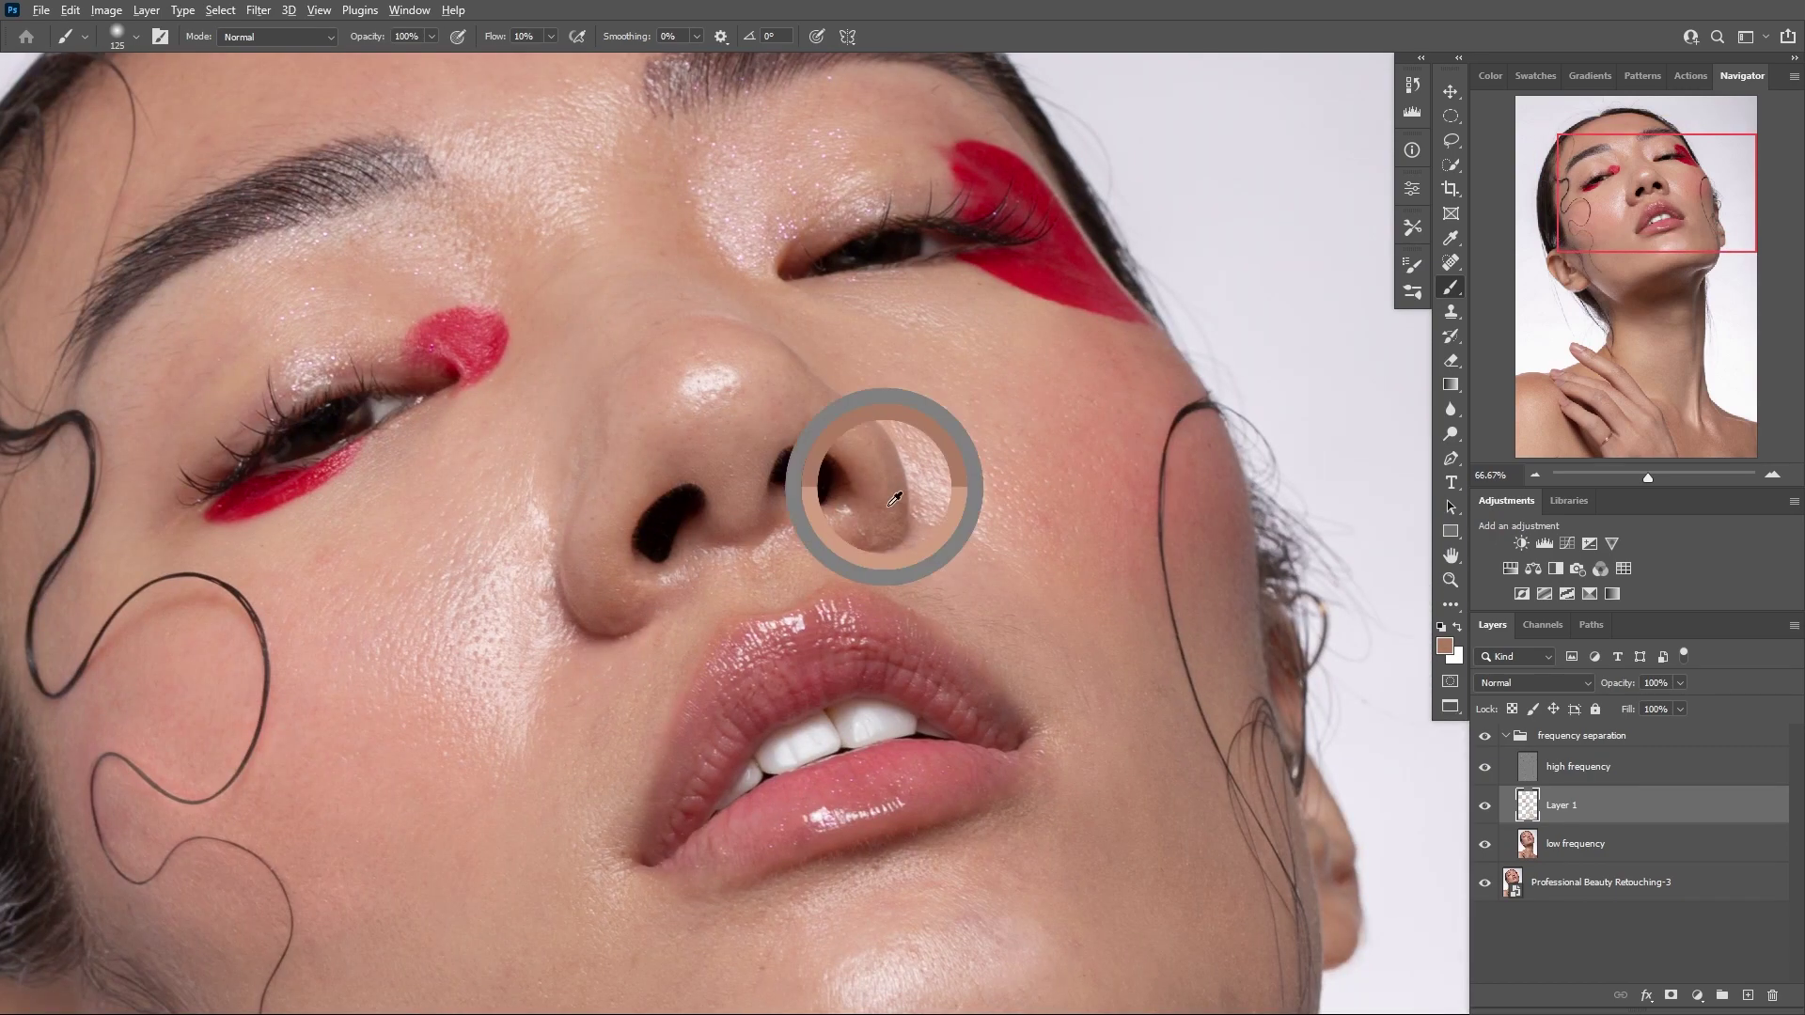
{"action": "left_click", "coordinate": [904, 509], "text": "alt"}
{"action": "left_click_drag", "start_coordinate": [903, 513], "coordinate": [855, 546]}
{"action": "left_click", "coordinate": [898, 511], "text": "alt"}
{"action": "left_click", "coordinate": [921, 473], "text": "alt"}
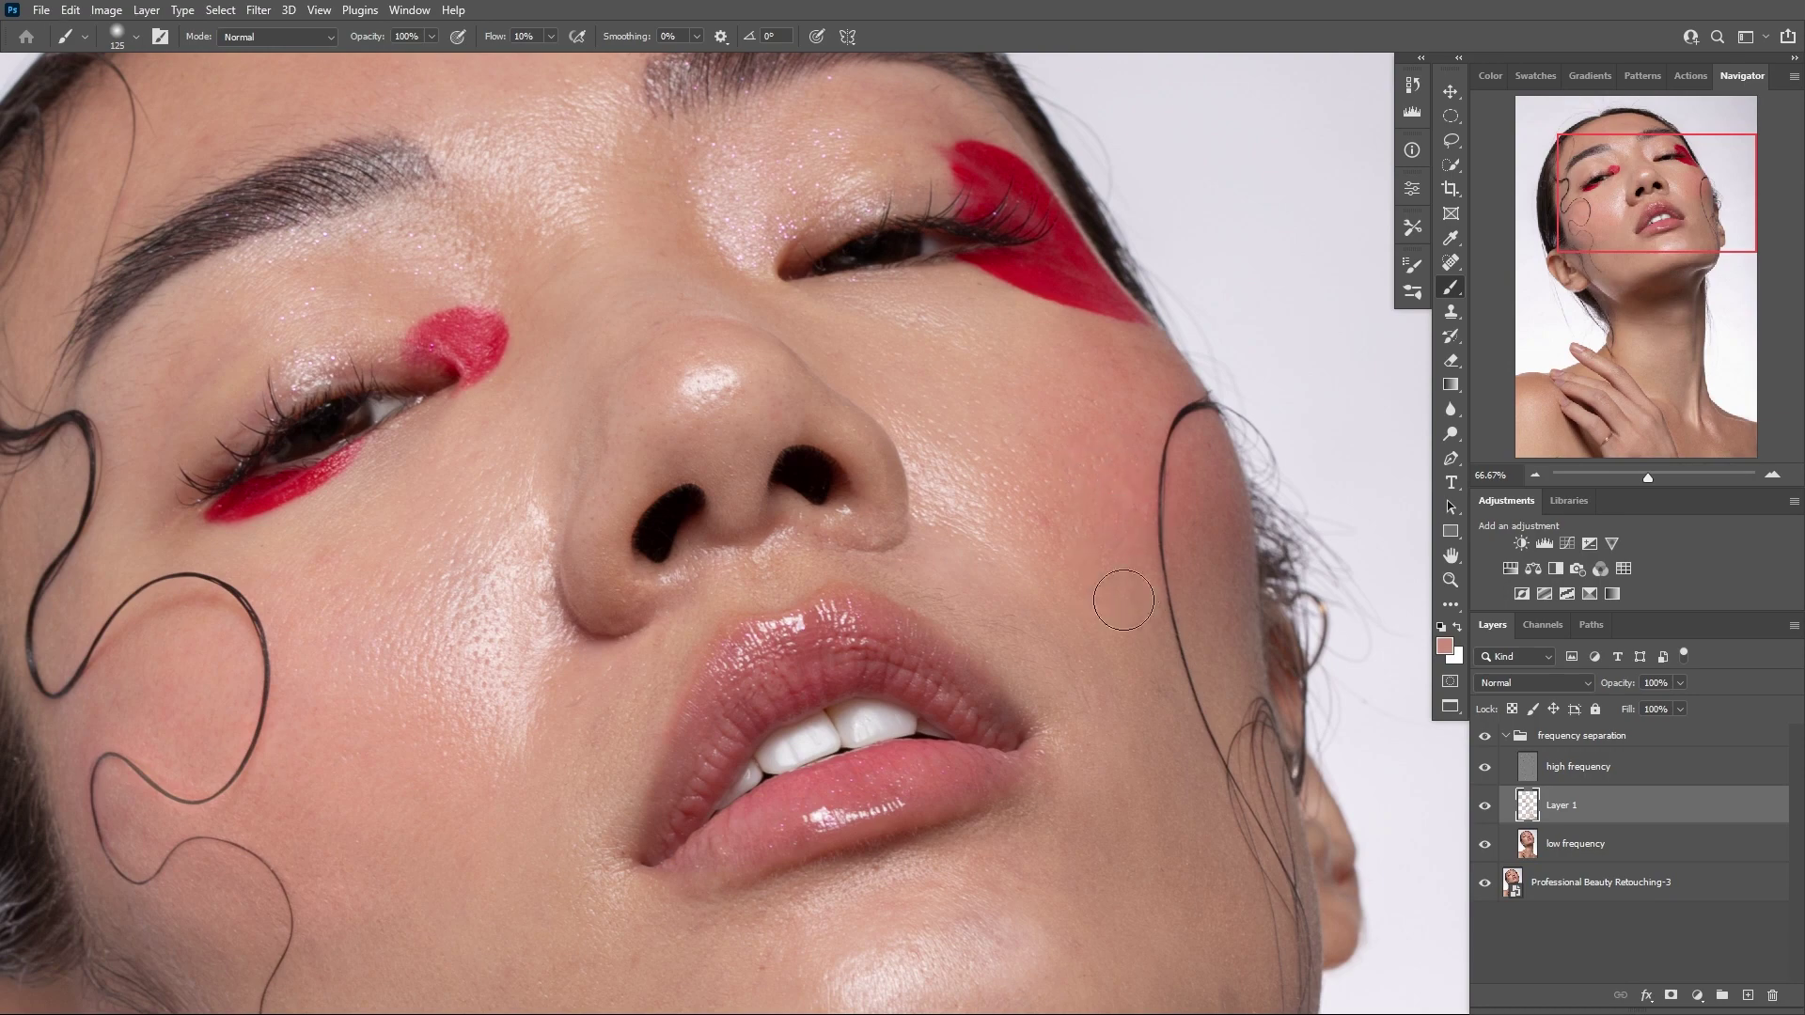
Compare the face close up and the full portrait with the frequency separation group off and on
{"action": "left_click_drag", "start_coordinate": [820, 366], "coordinate": [1051, 381]}
{"action": "left_click", "coordinate": [1486, 739]}
{"action": "left_click", "coordinate": [1485, 741]}
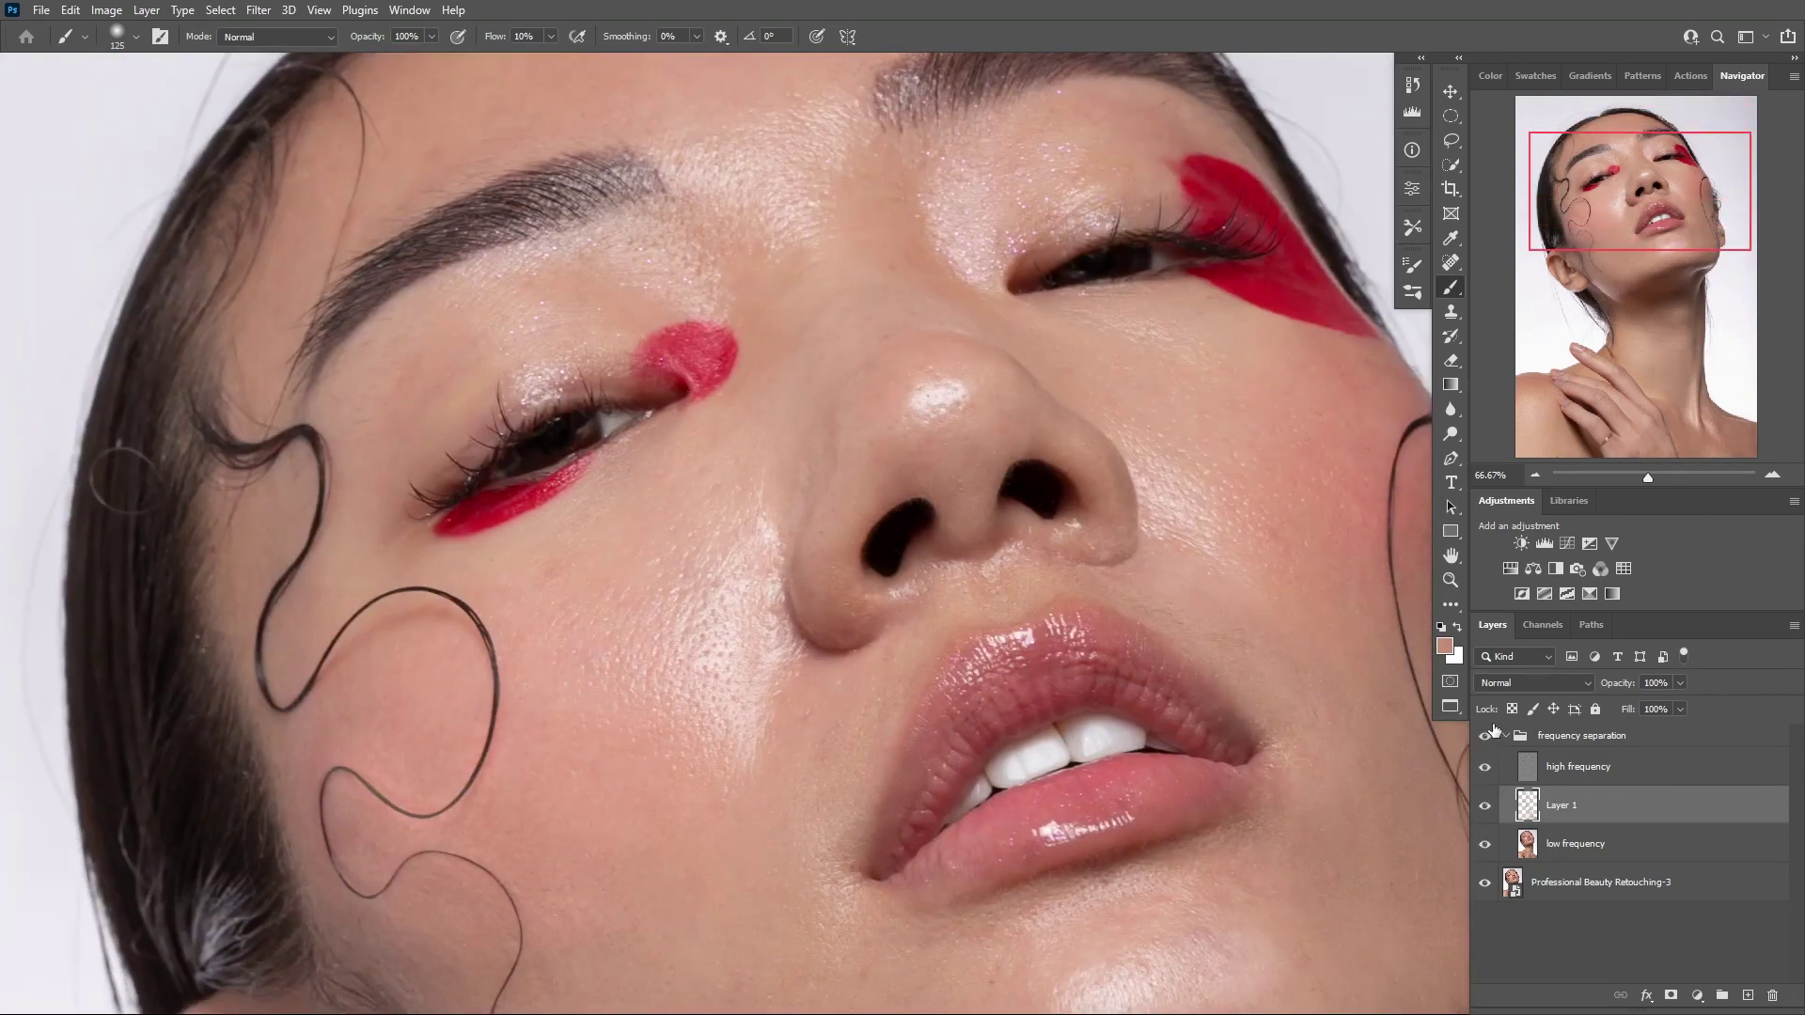
{"action": "key", "text": "ctrl+0"}
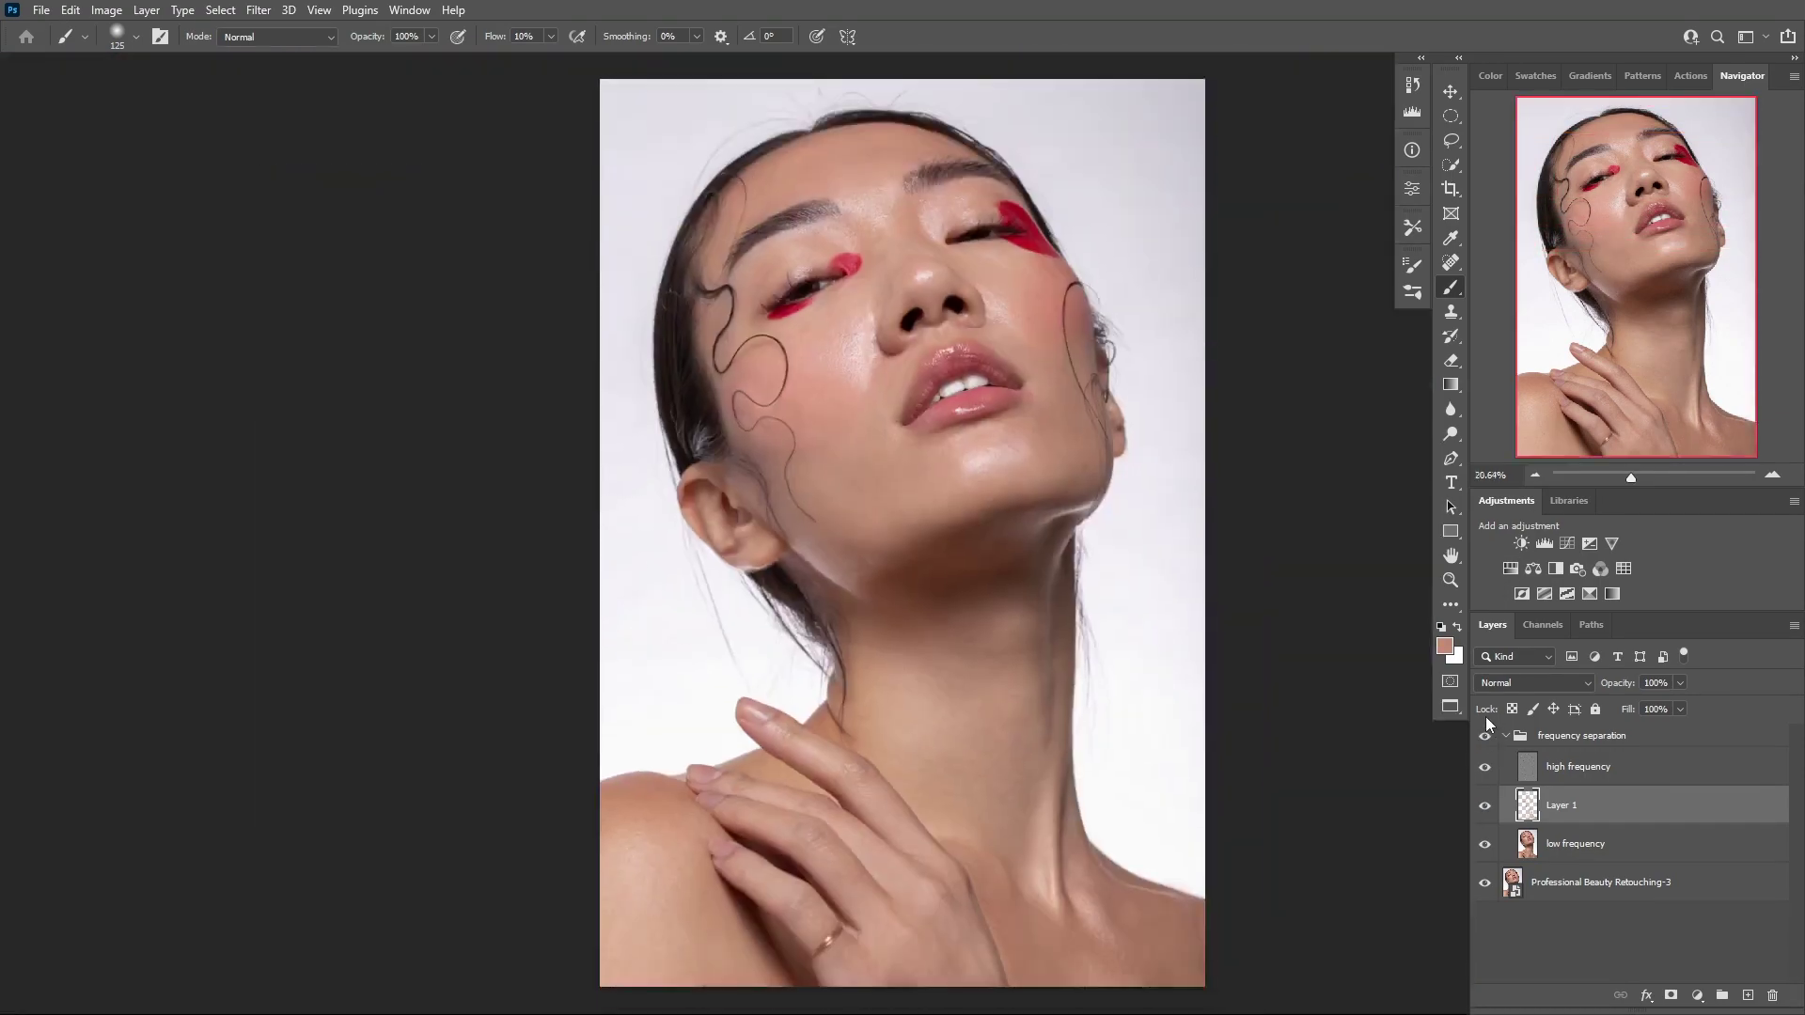
{"action": "left_click", "coordinate": [1495, 741]}
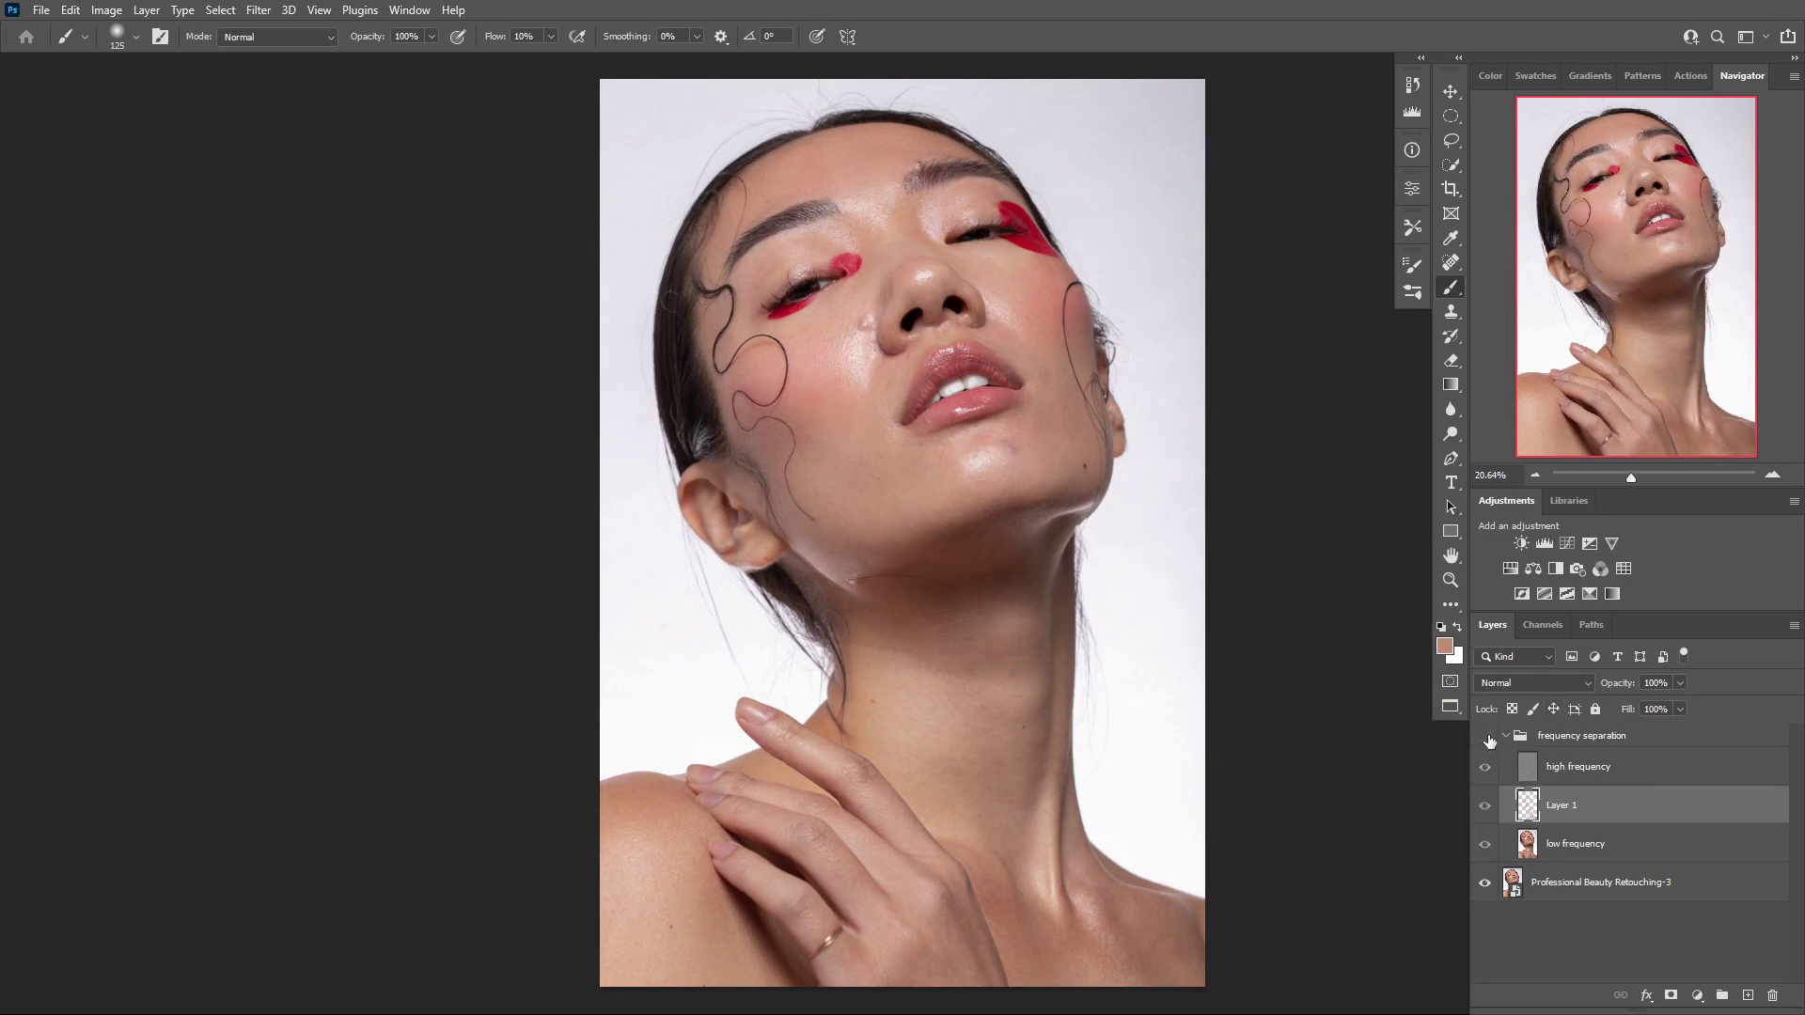
{"action": "left_click", "coordinate": [1495, 742]}
Select the frequency separation group and add a Solid Color fill layer in black
{"action": "left_click", "coordinate": [1515, 742]}
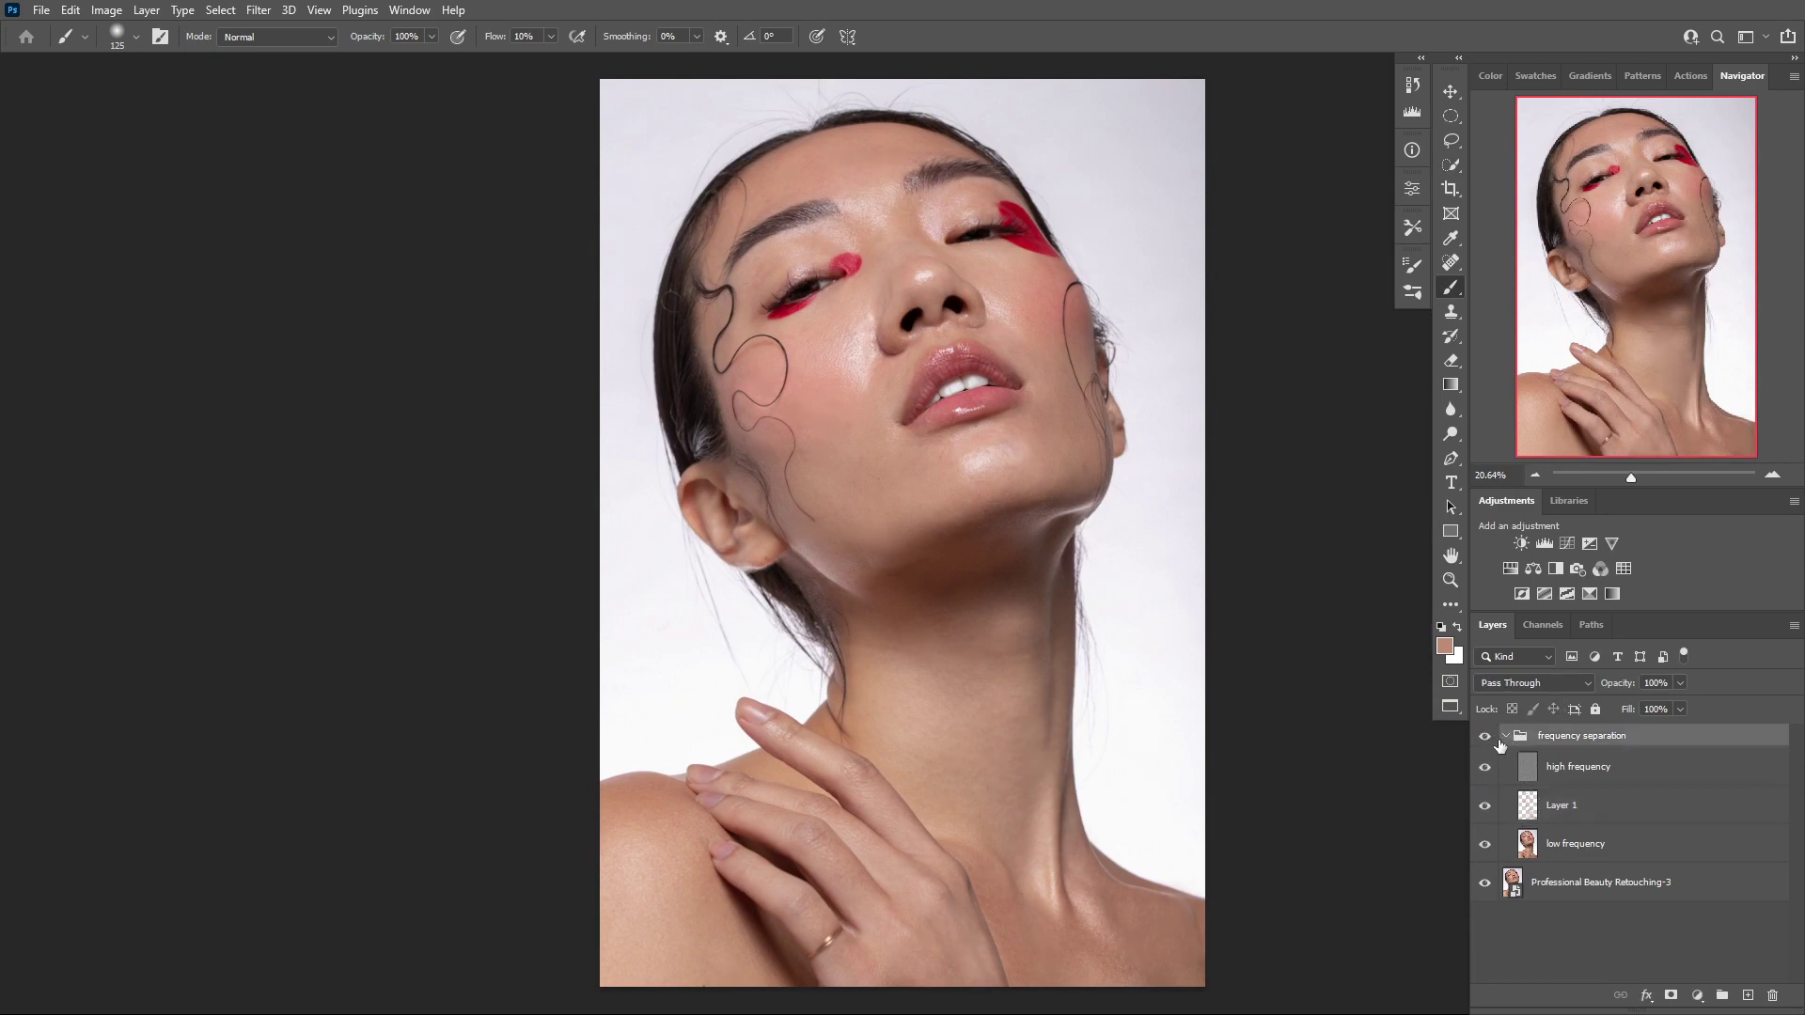
{"action": "left_click", "coordinate": [1493, 742]}
{"action": "left_click", "coordinate": [1496, 742]}
{"action": "left_click", "coordinate": [1695, 995]}
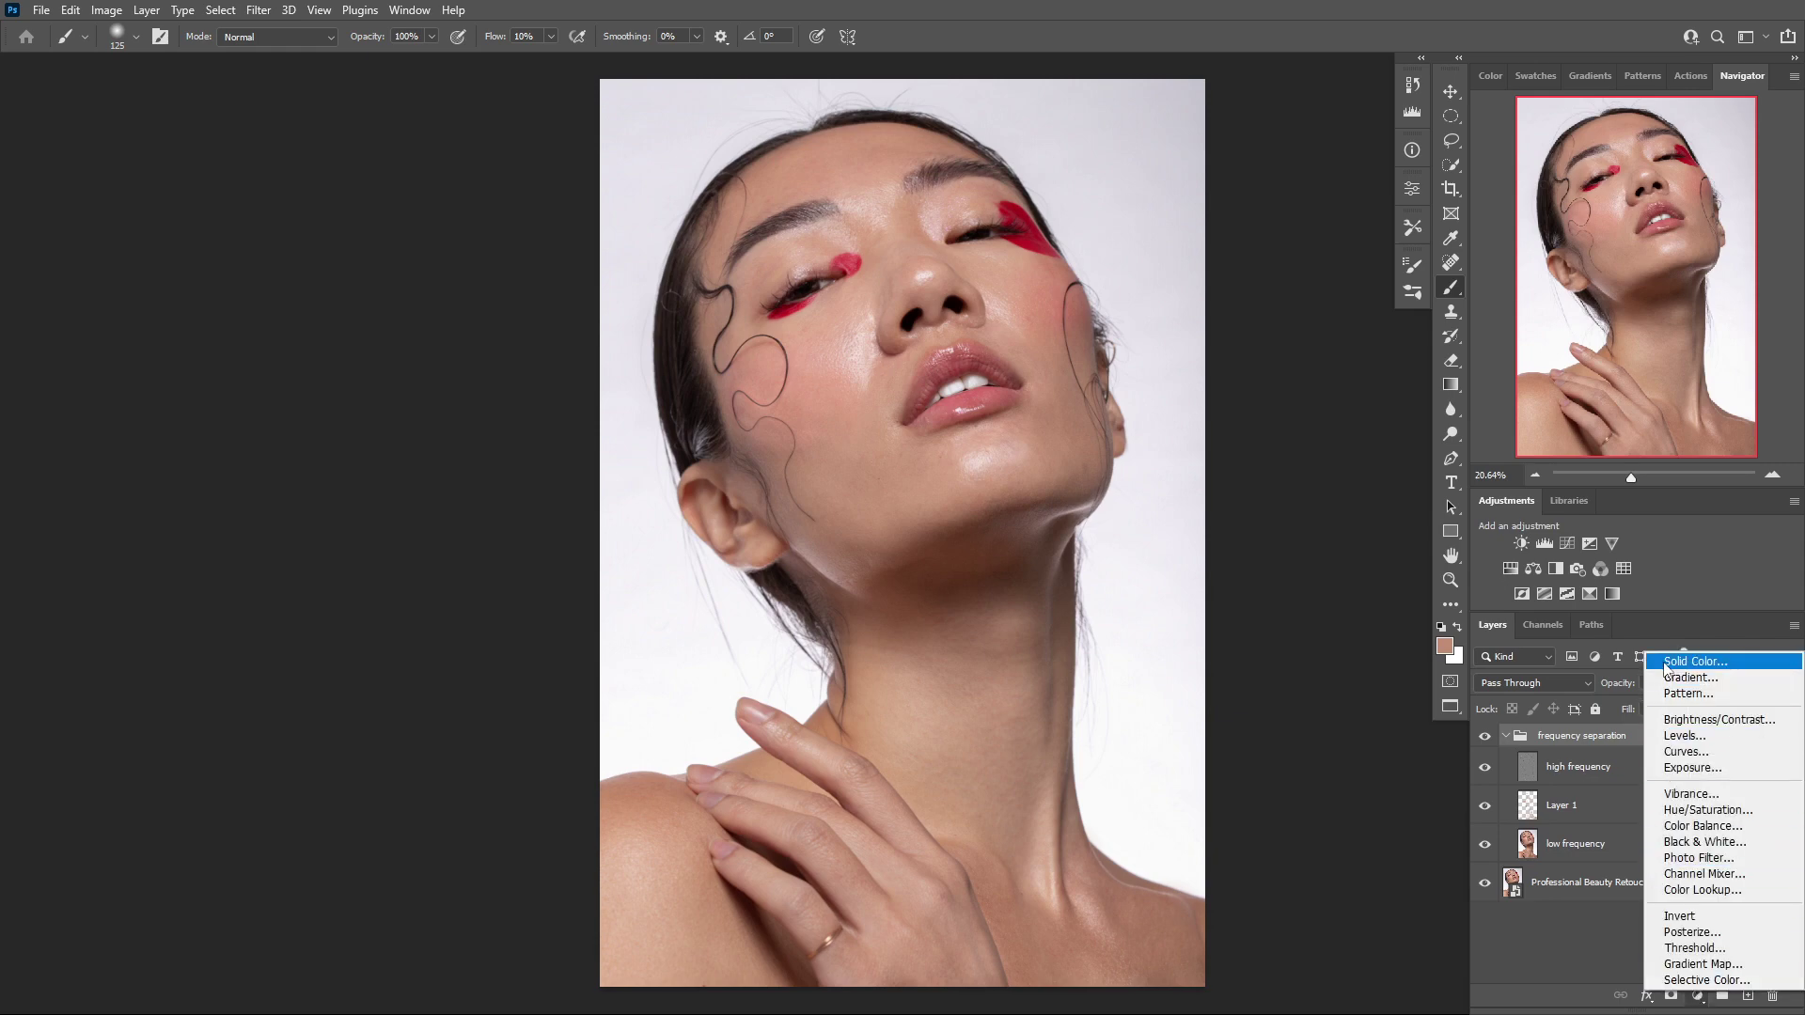
{"action": "left_click", "coordinate": [1667, 664]}
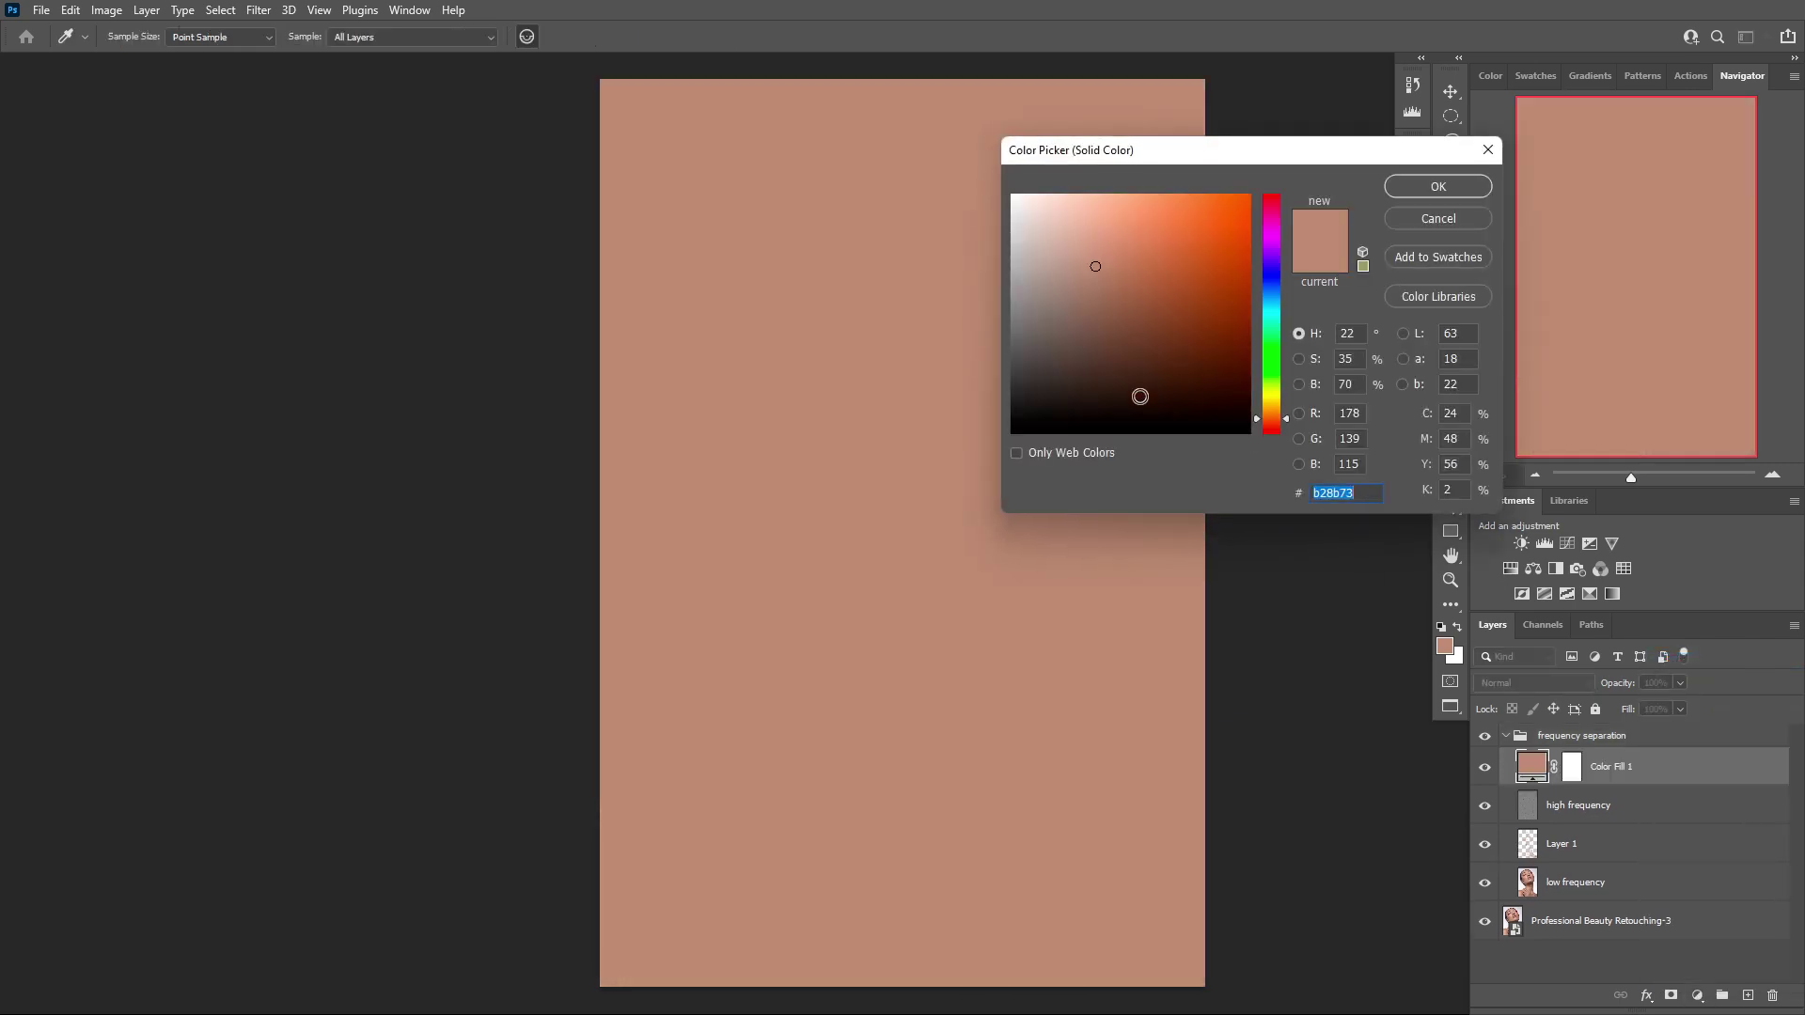
{"action": "left_click_drag", "start_coordinate": [1116, 363], "coordinate": [947, 475]}
{"action": "left_click", "coordinate": [1421, 185]}
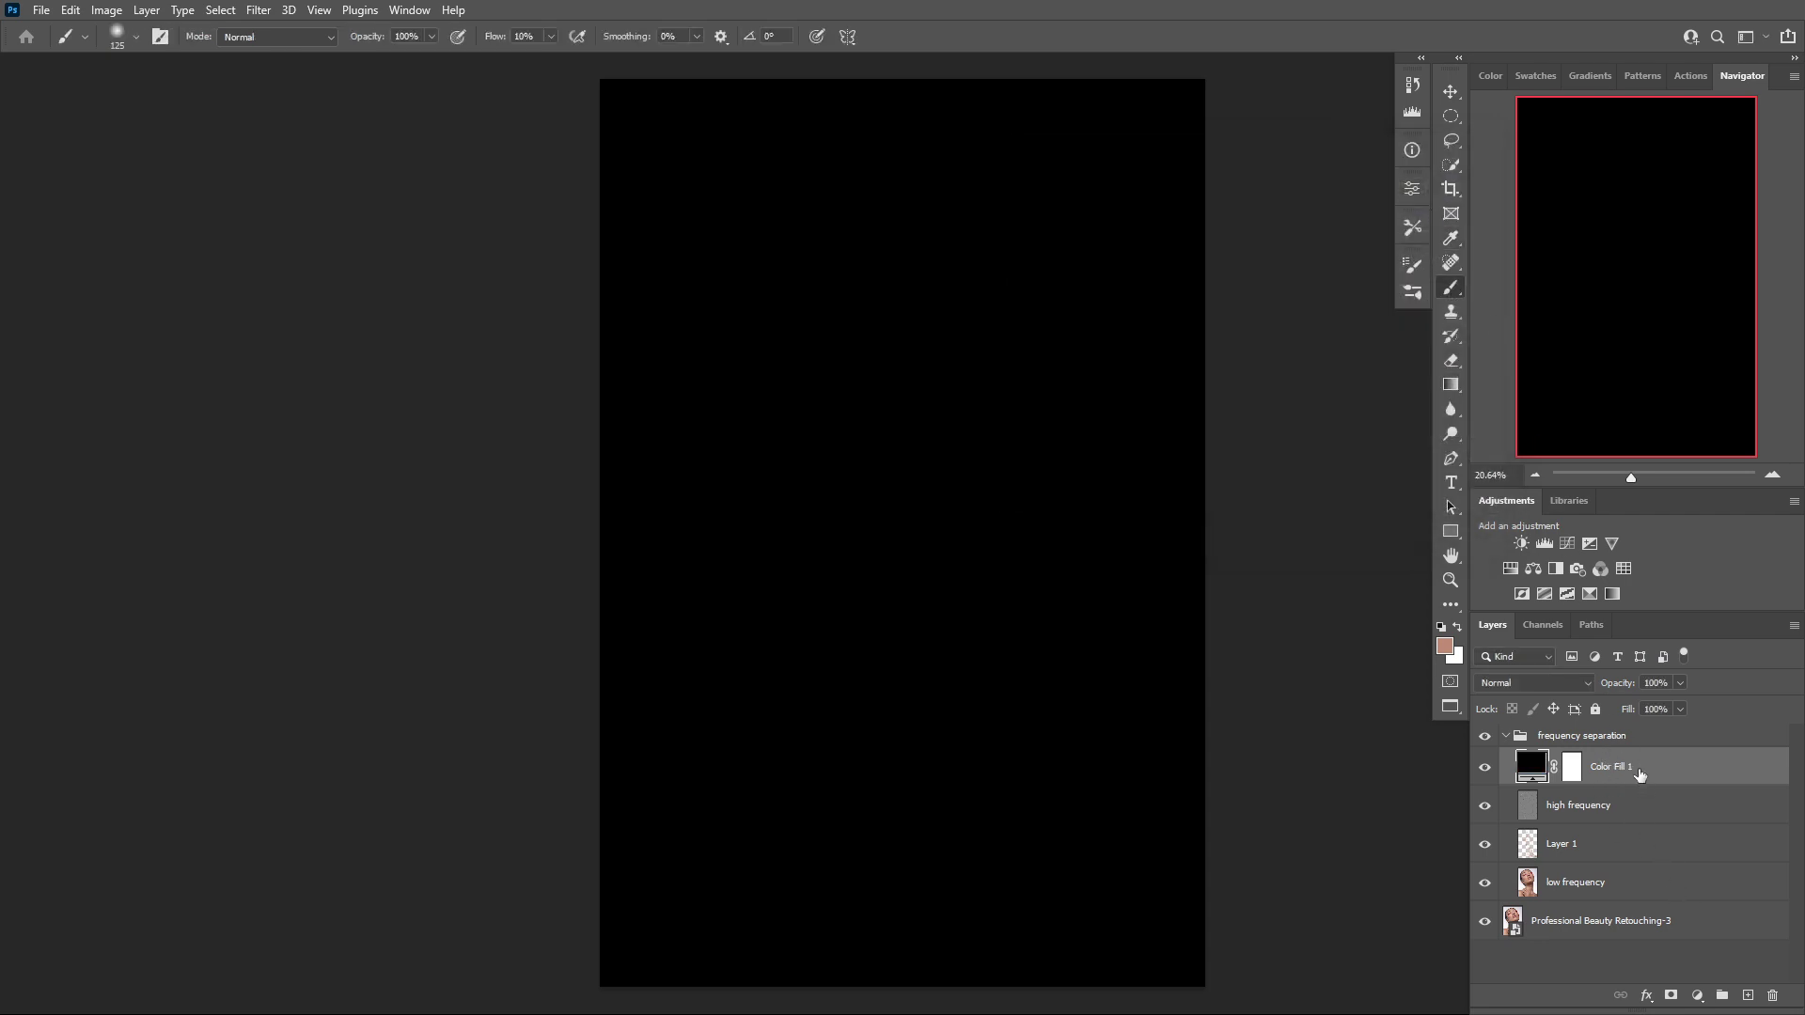
Move the black fill layer above the frequency separation group, set its blend mode to Color, and compare the group off and on
{"action": "left_click_drag", "start_coordinate": [1640, 774], "coordinate": [1615, 726]}
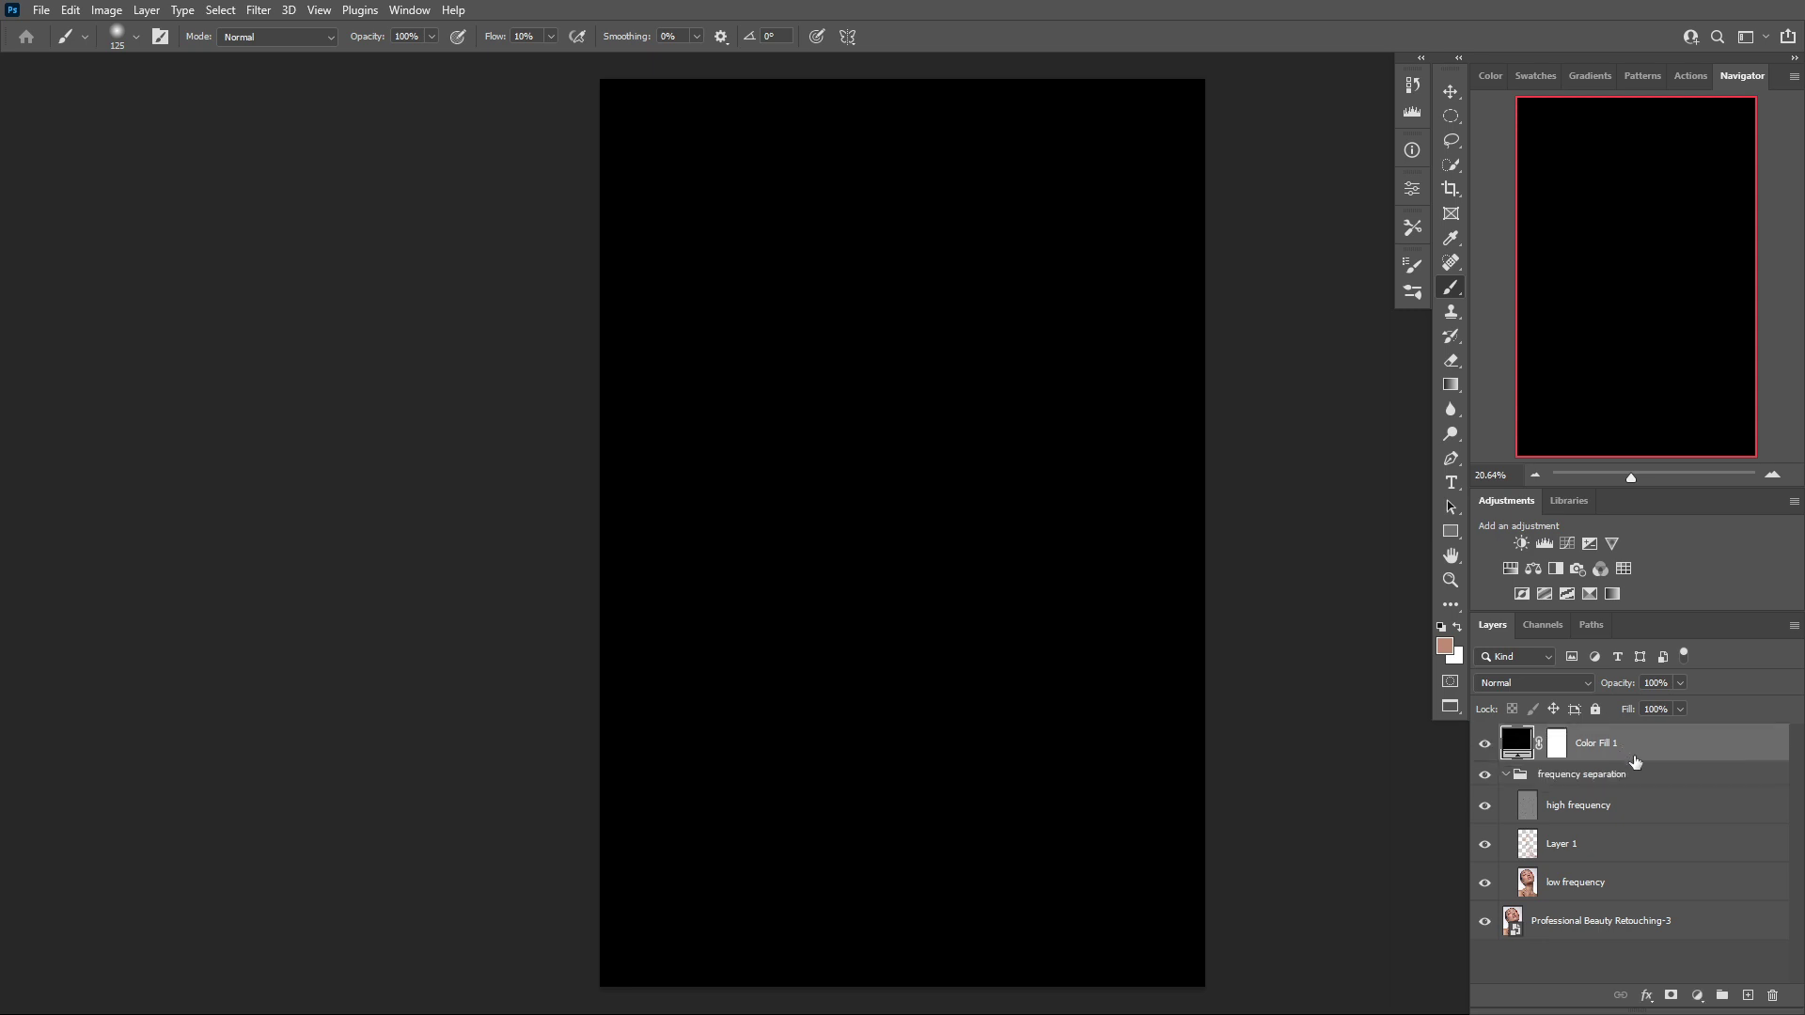
{"action": "left_click", "coordinate": [1530, 687]}
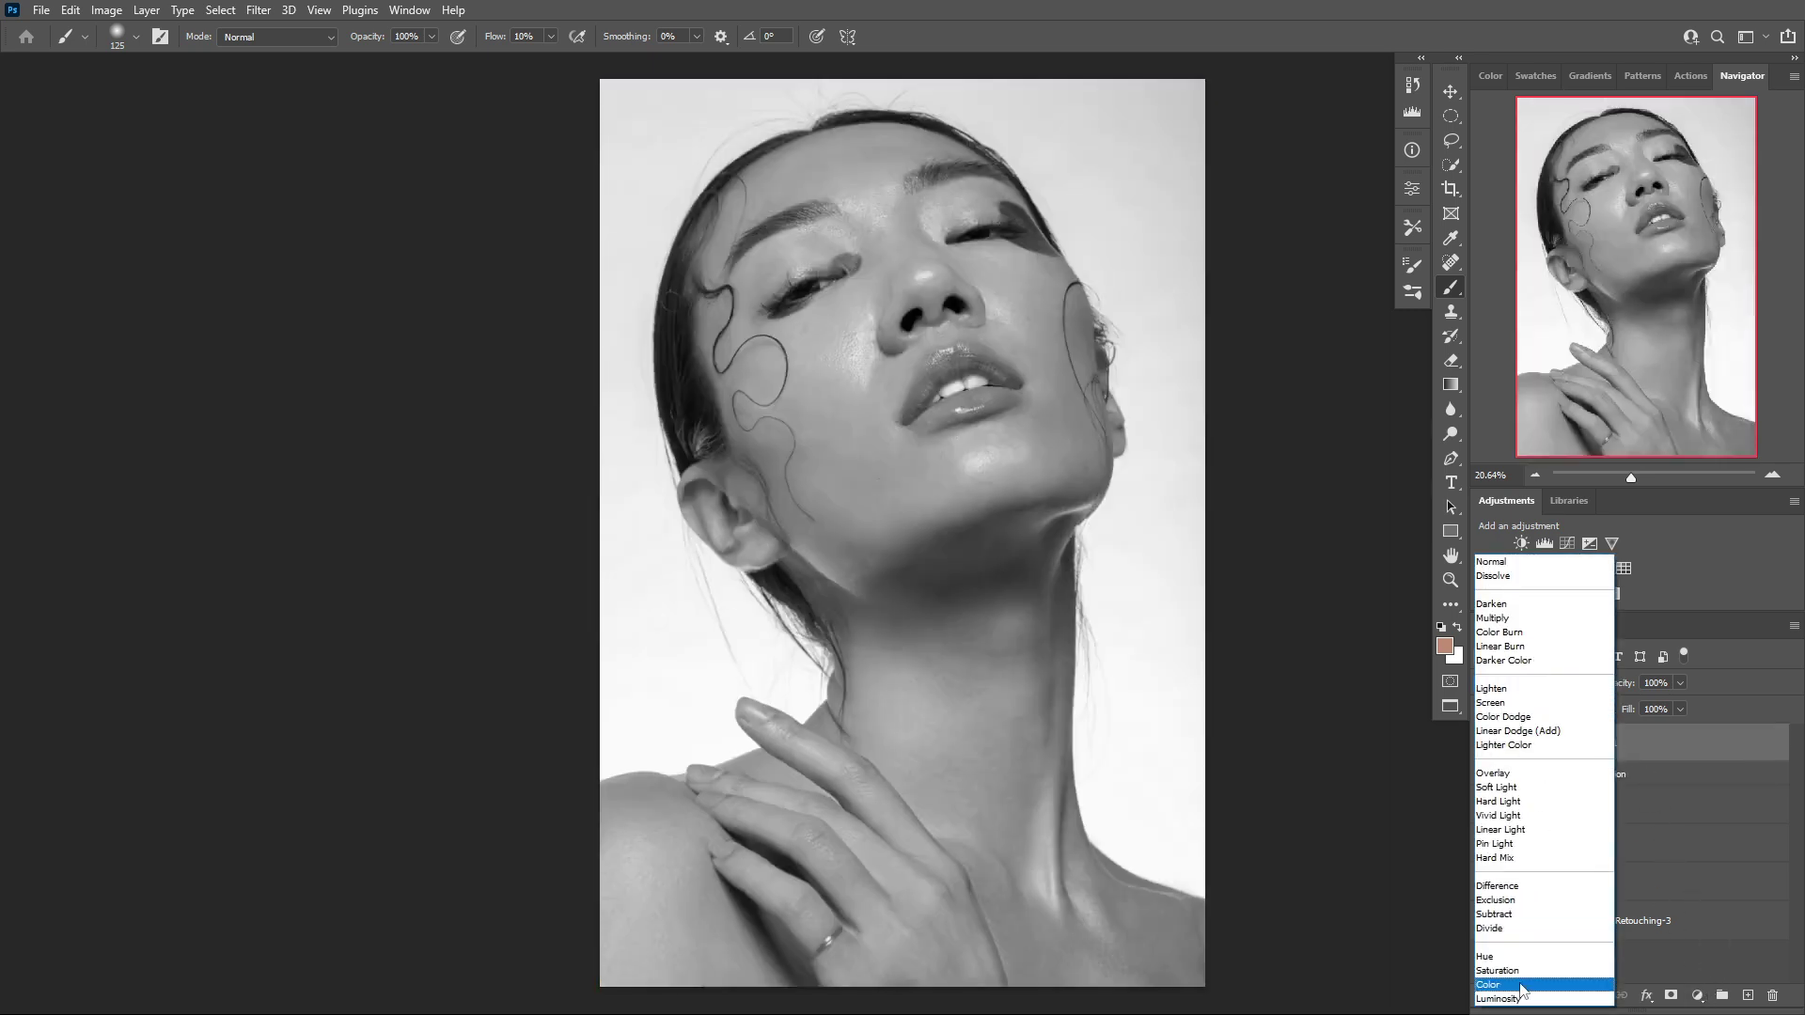
{"action": "left_click", "coordinate": [1544, 978]}
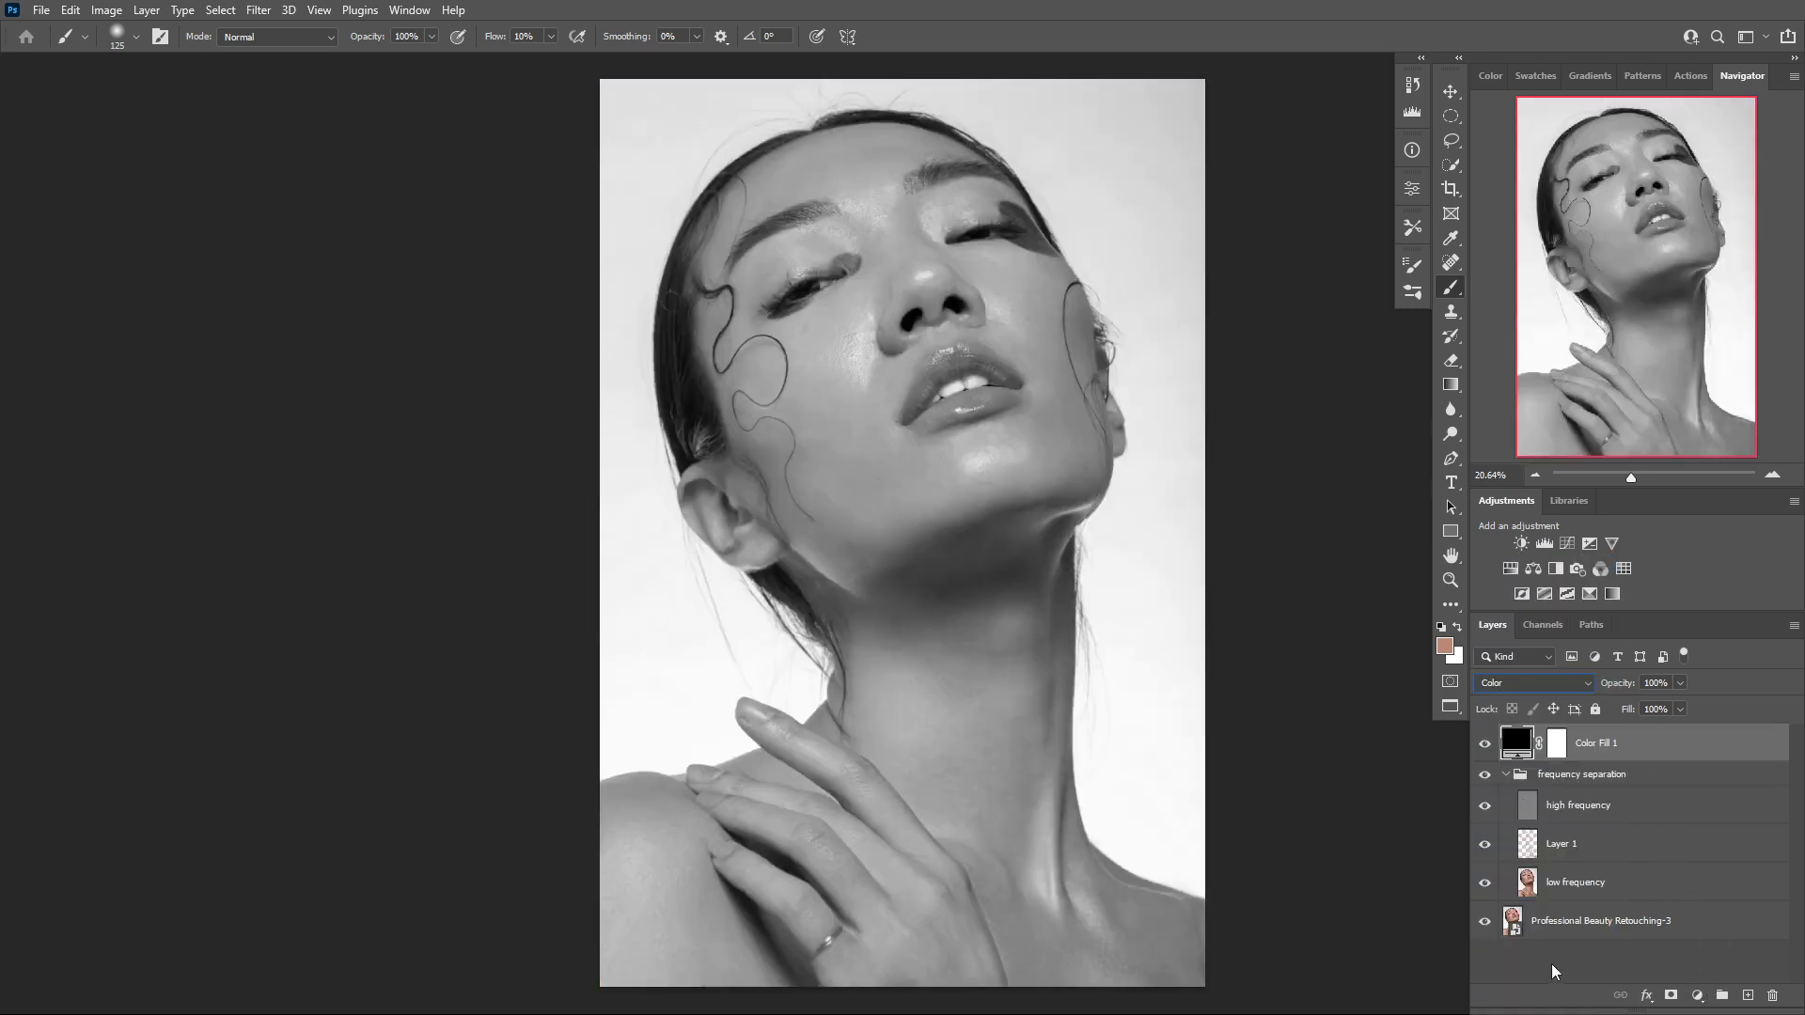
{"action": "left_click", "coordinate": [1484, 776]}
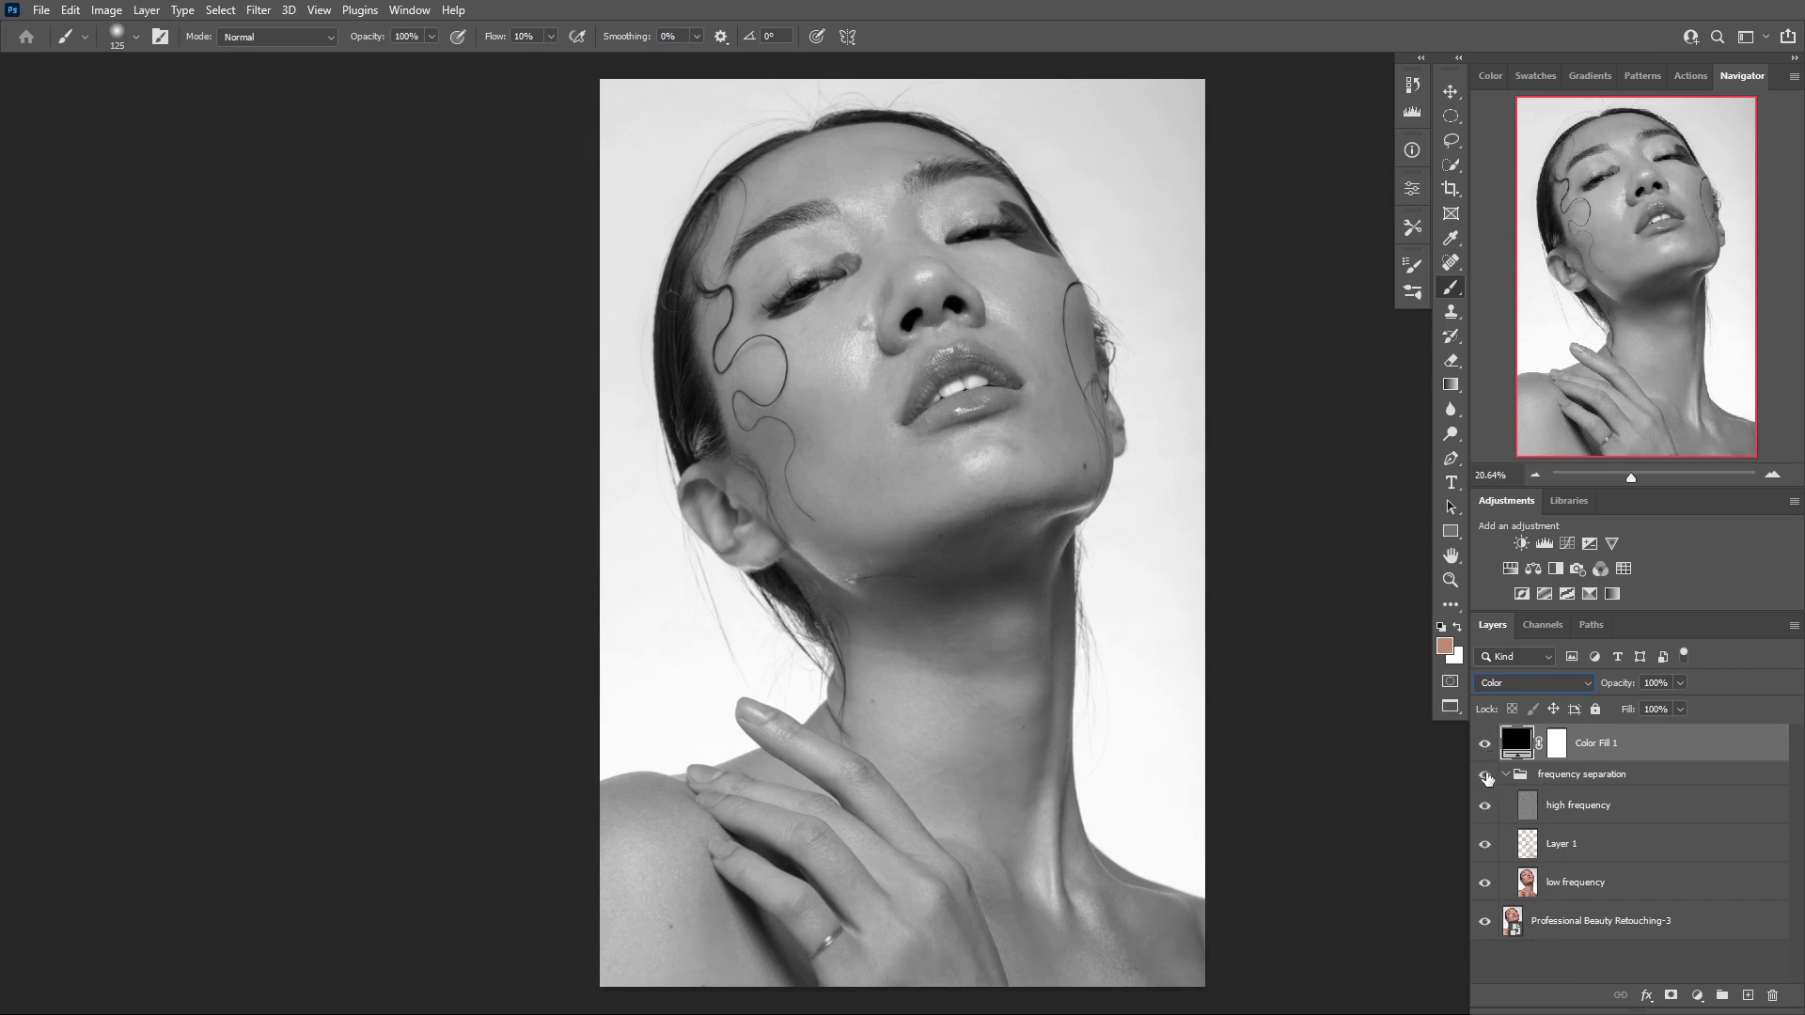
{"action": "left_click", "coordinate": [1485, 778]}
{"action": "left_click", "coordinate": [1489, 780]}
{"action": "left_click", "coordinate": [1490, 779]}
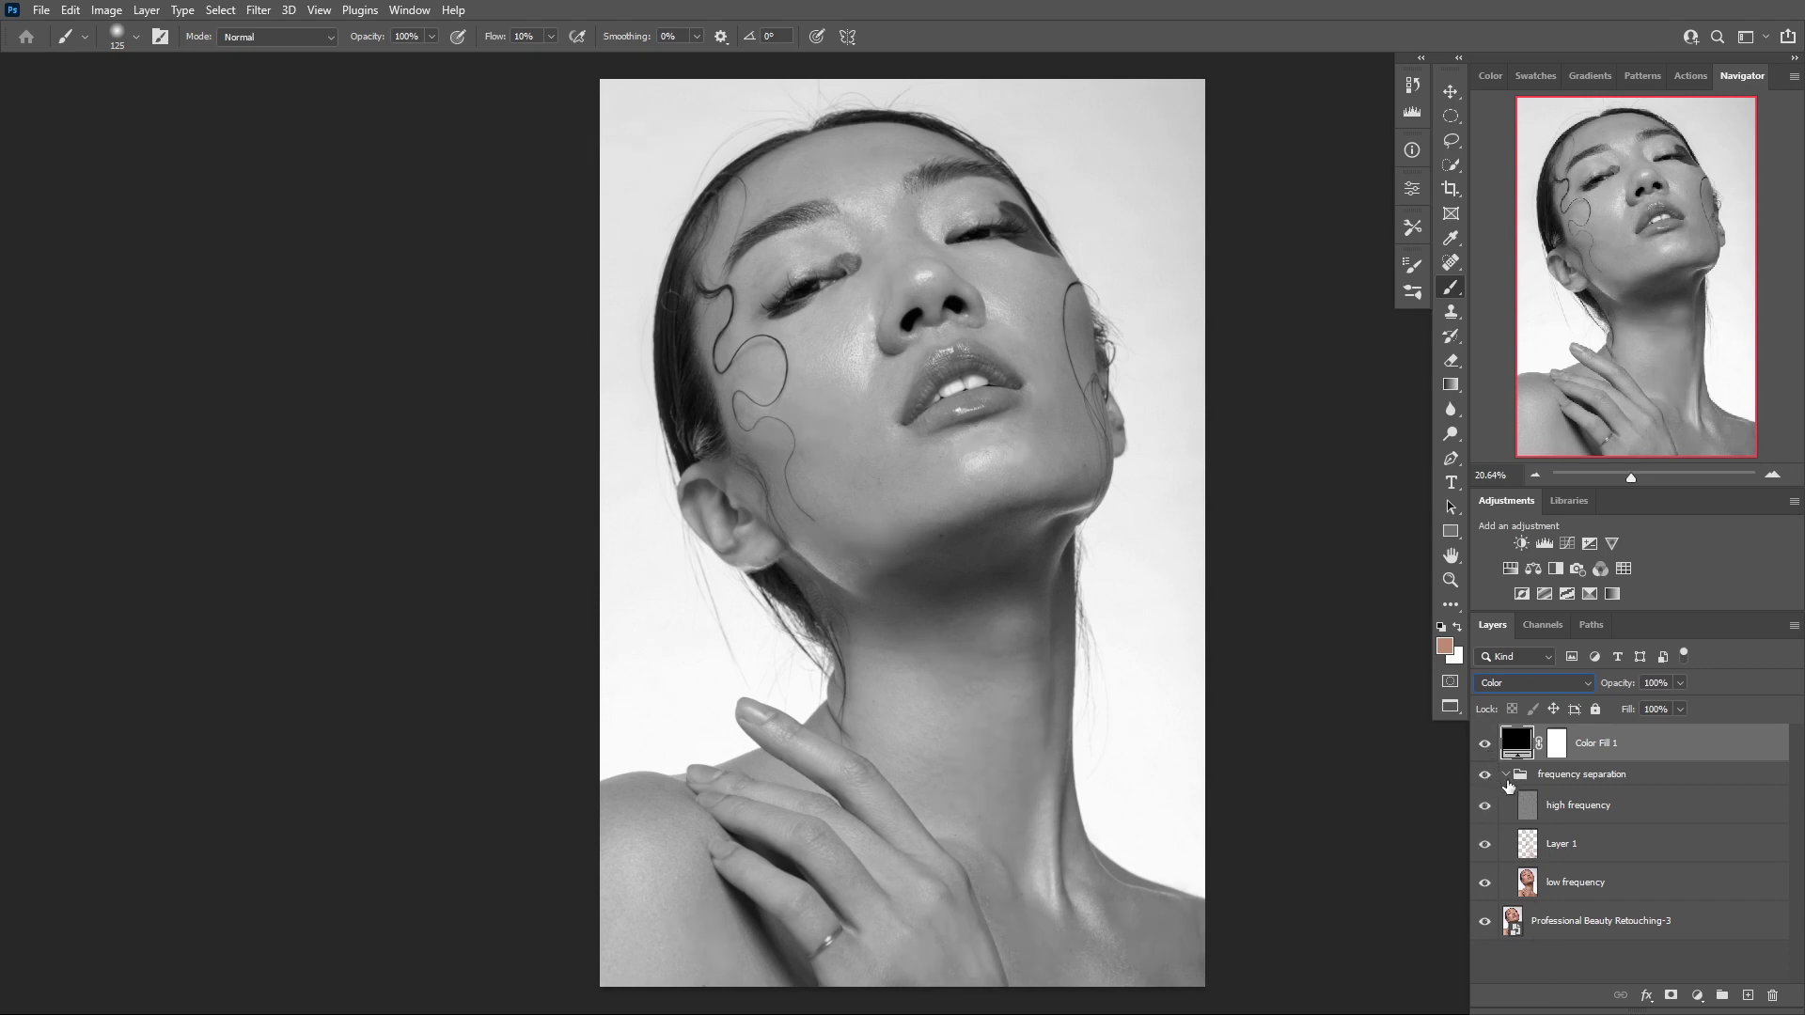
Add two identical Curves adjustment layers above the black fill and darken the image by lowering the shadows on the lower one's curve
{"action": "left_click", "coordinate": [1697, 995]}
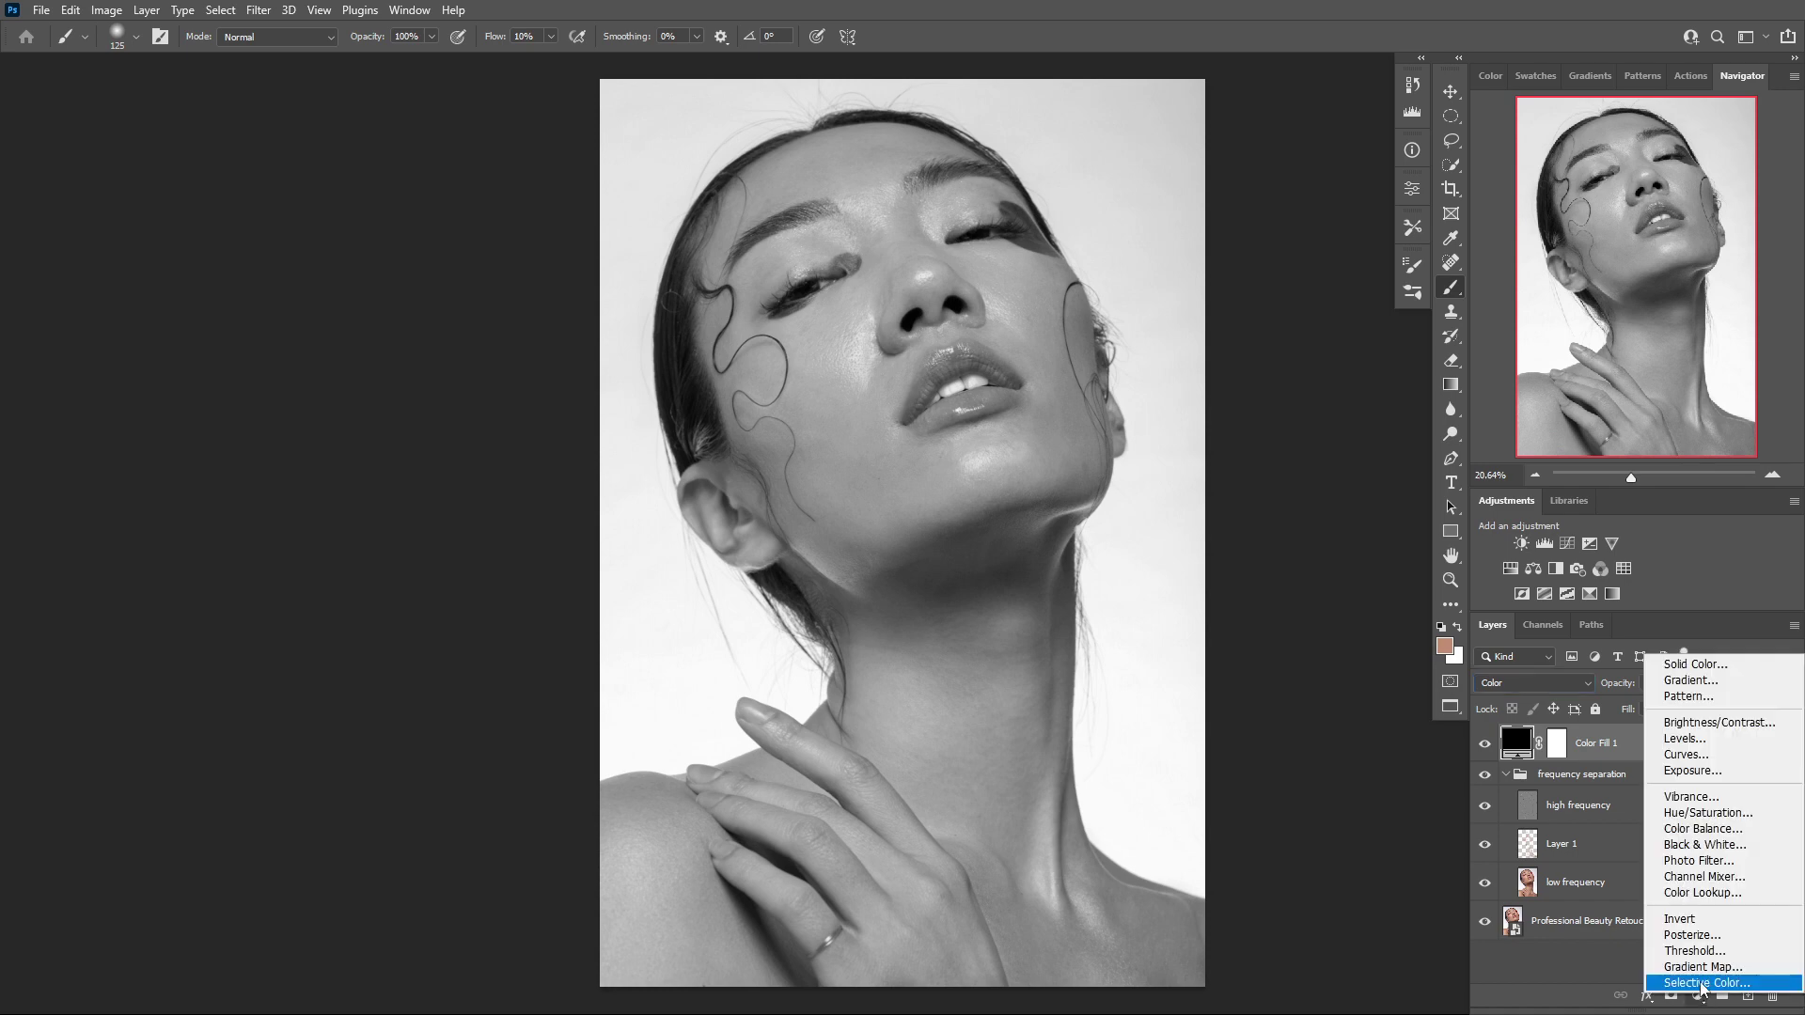
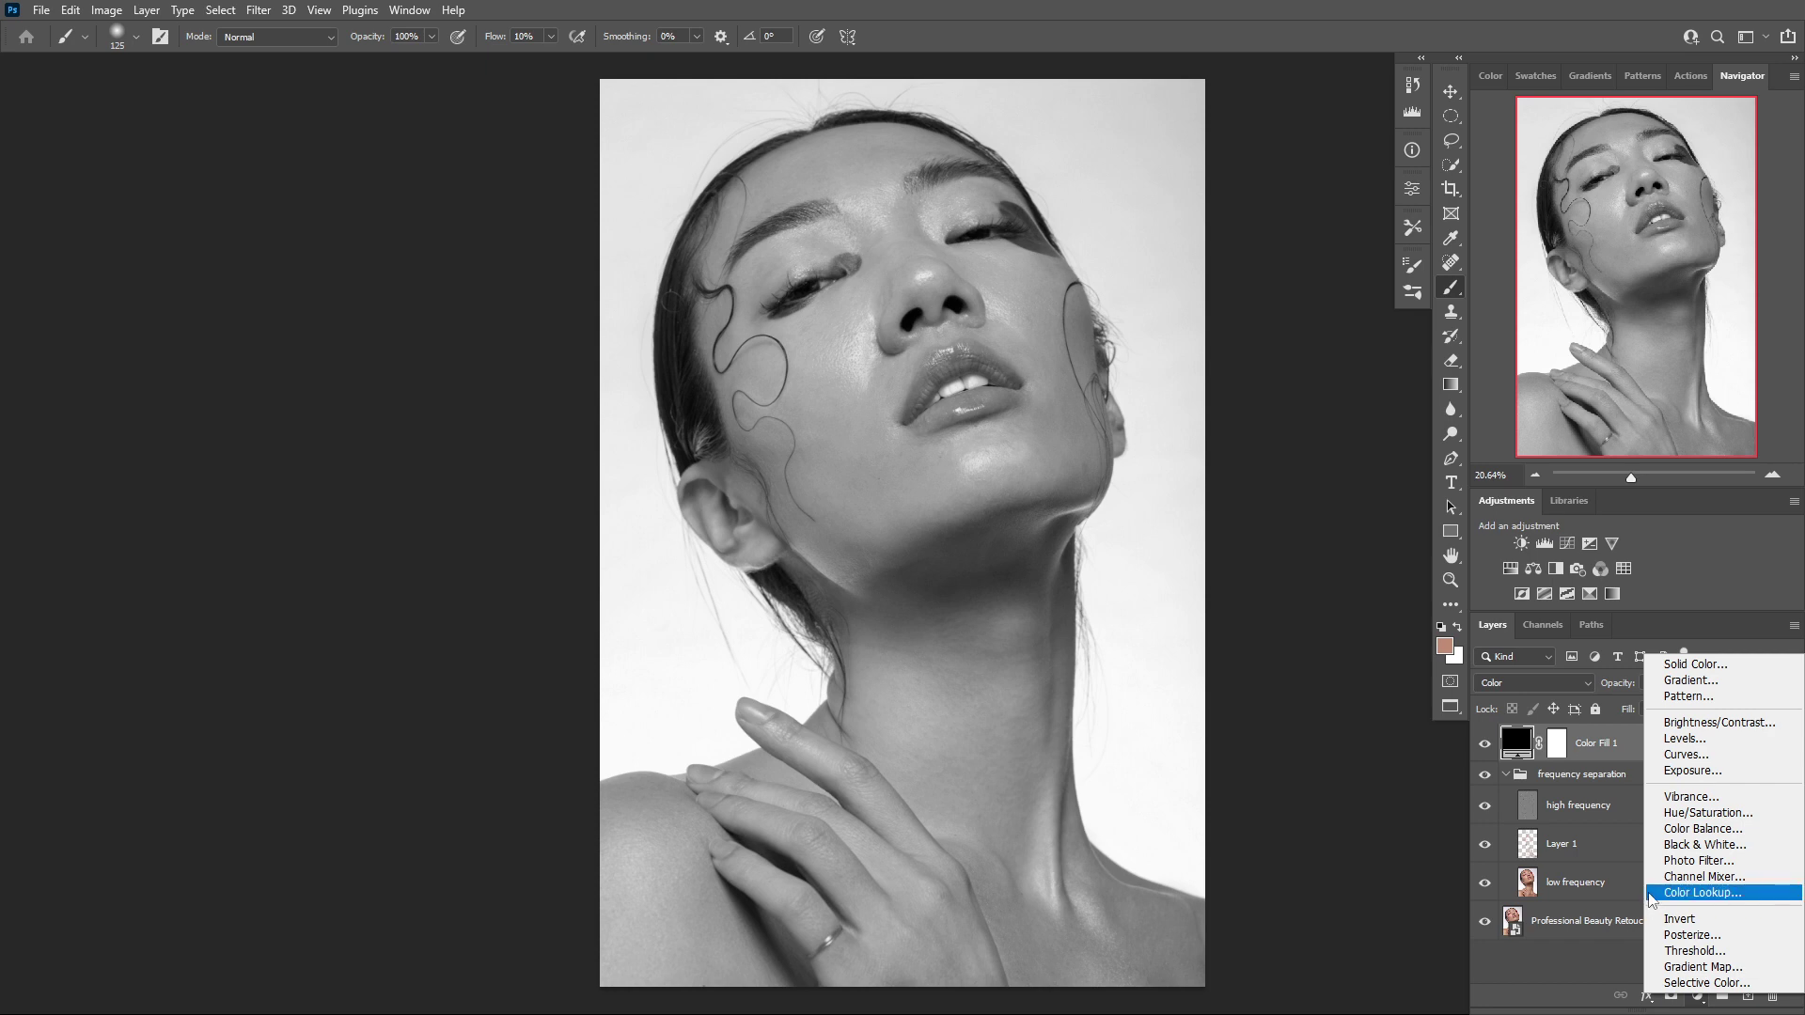
{"action": "left_click", "coordinate": [1696, 757]}
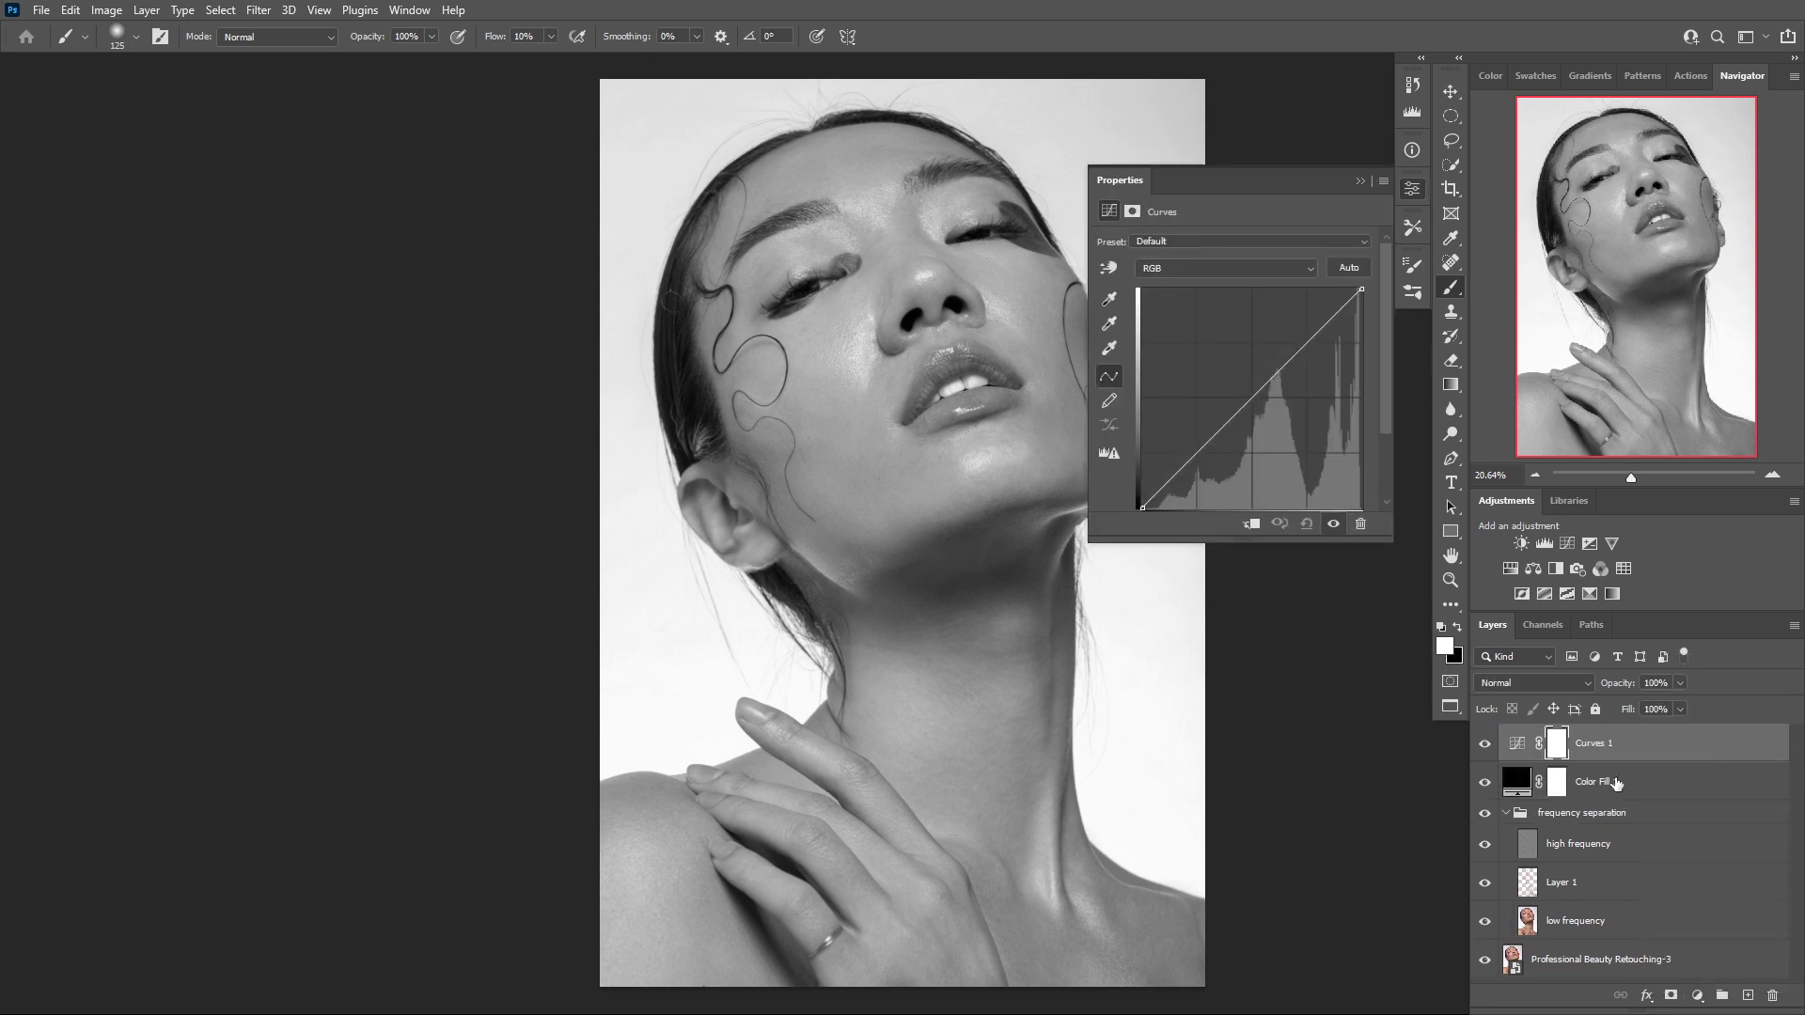
{"action": "key", "text": "ctrl+j"}
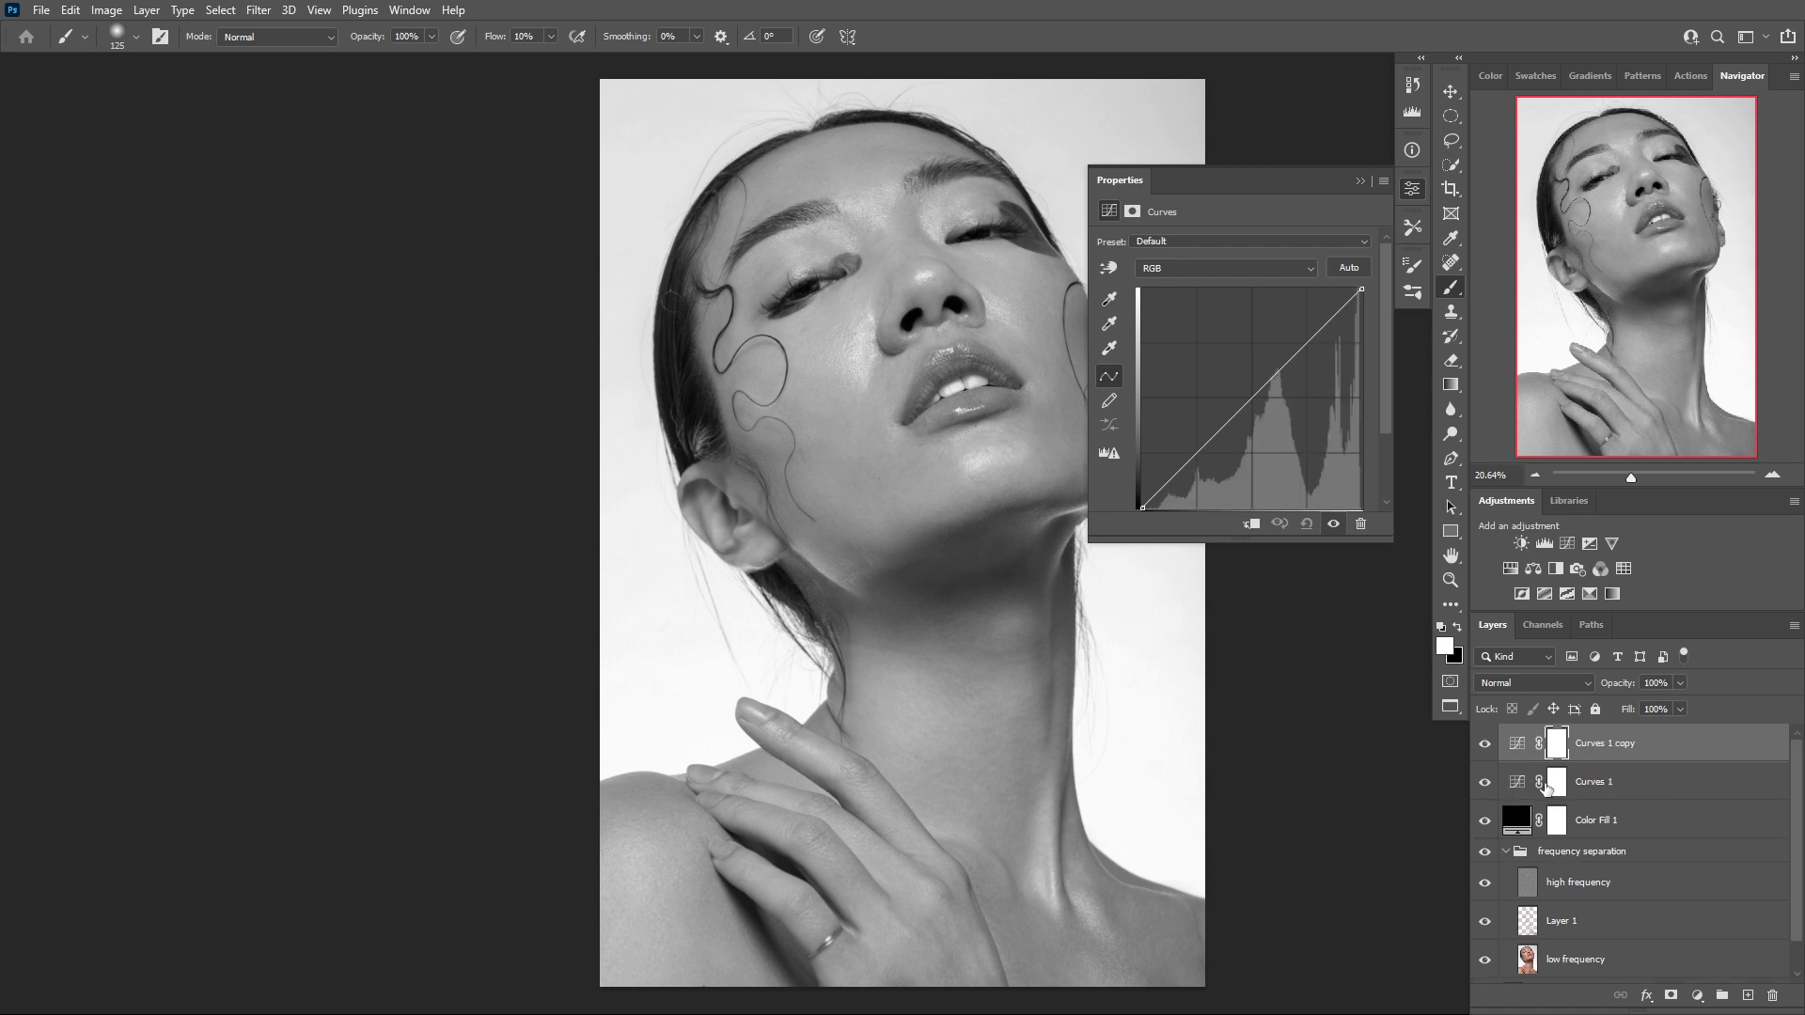
{"action": "left_click", "coordinate": [1549, 784]}
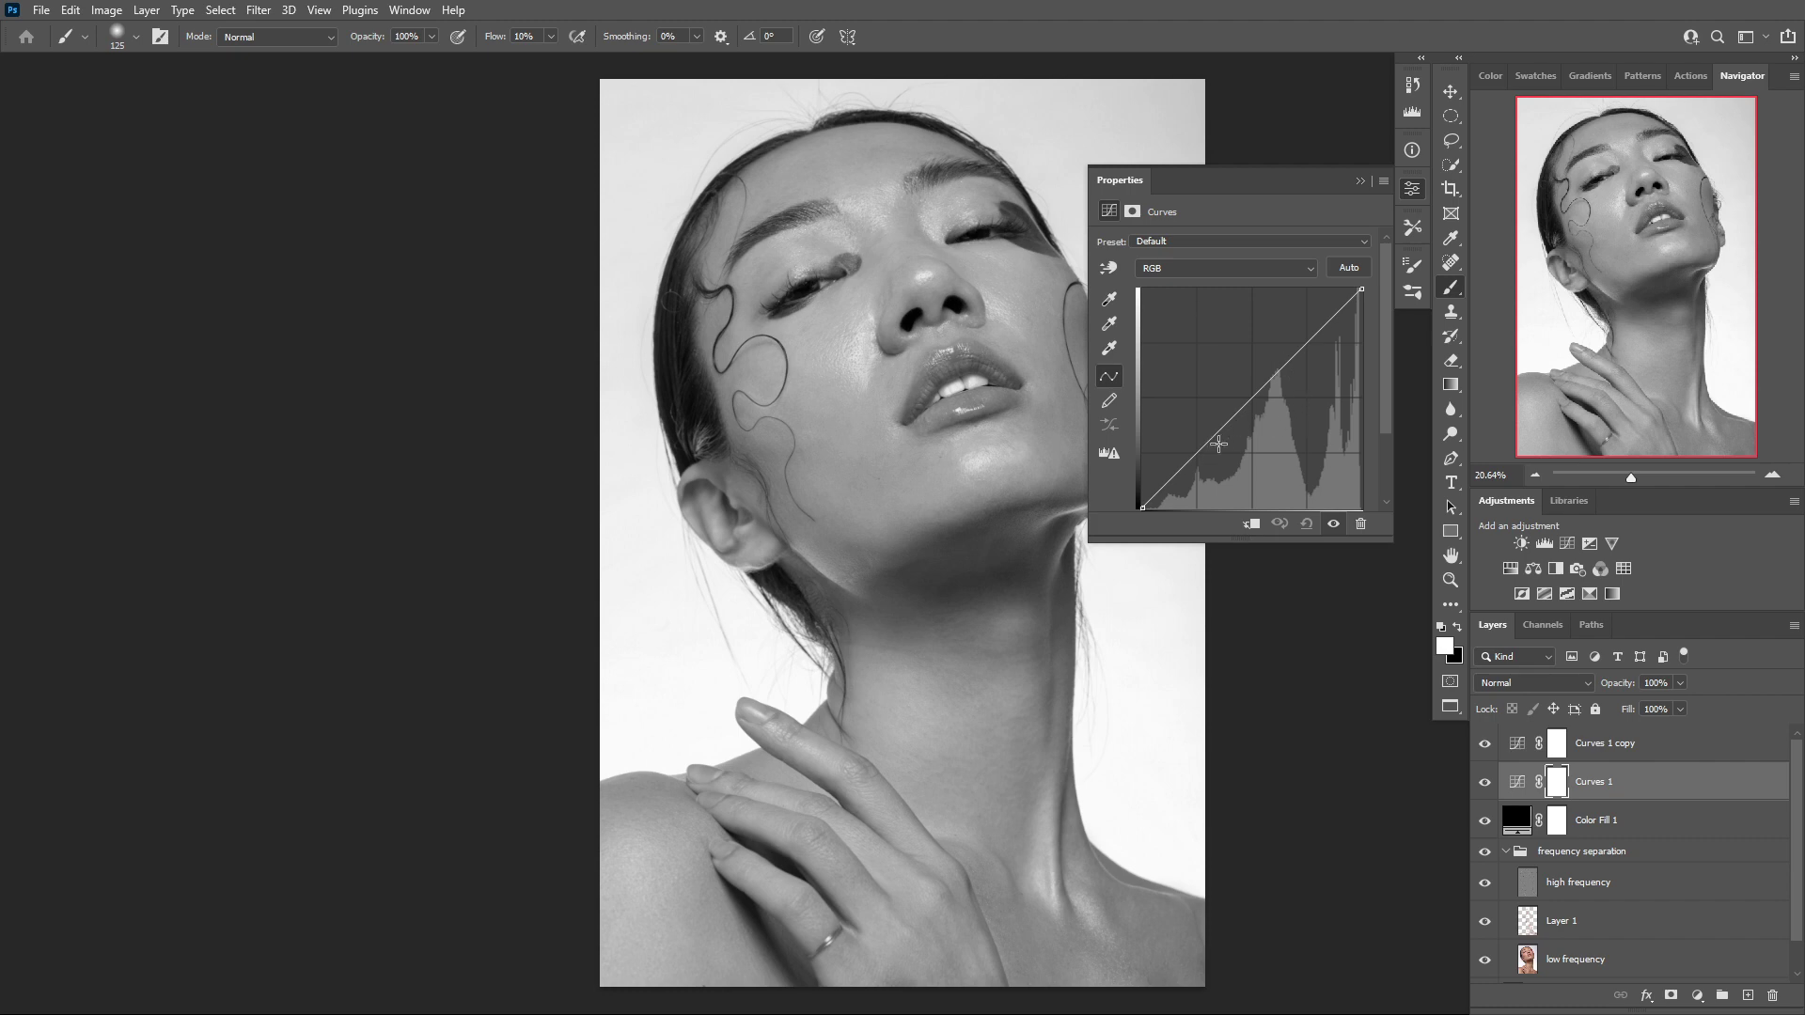
{"action": "left_click_drag", "start_coordinate": [1198, 453], "coordinate": [1198, 482]}
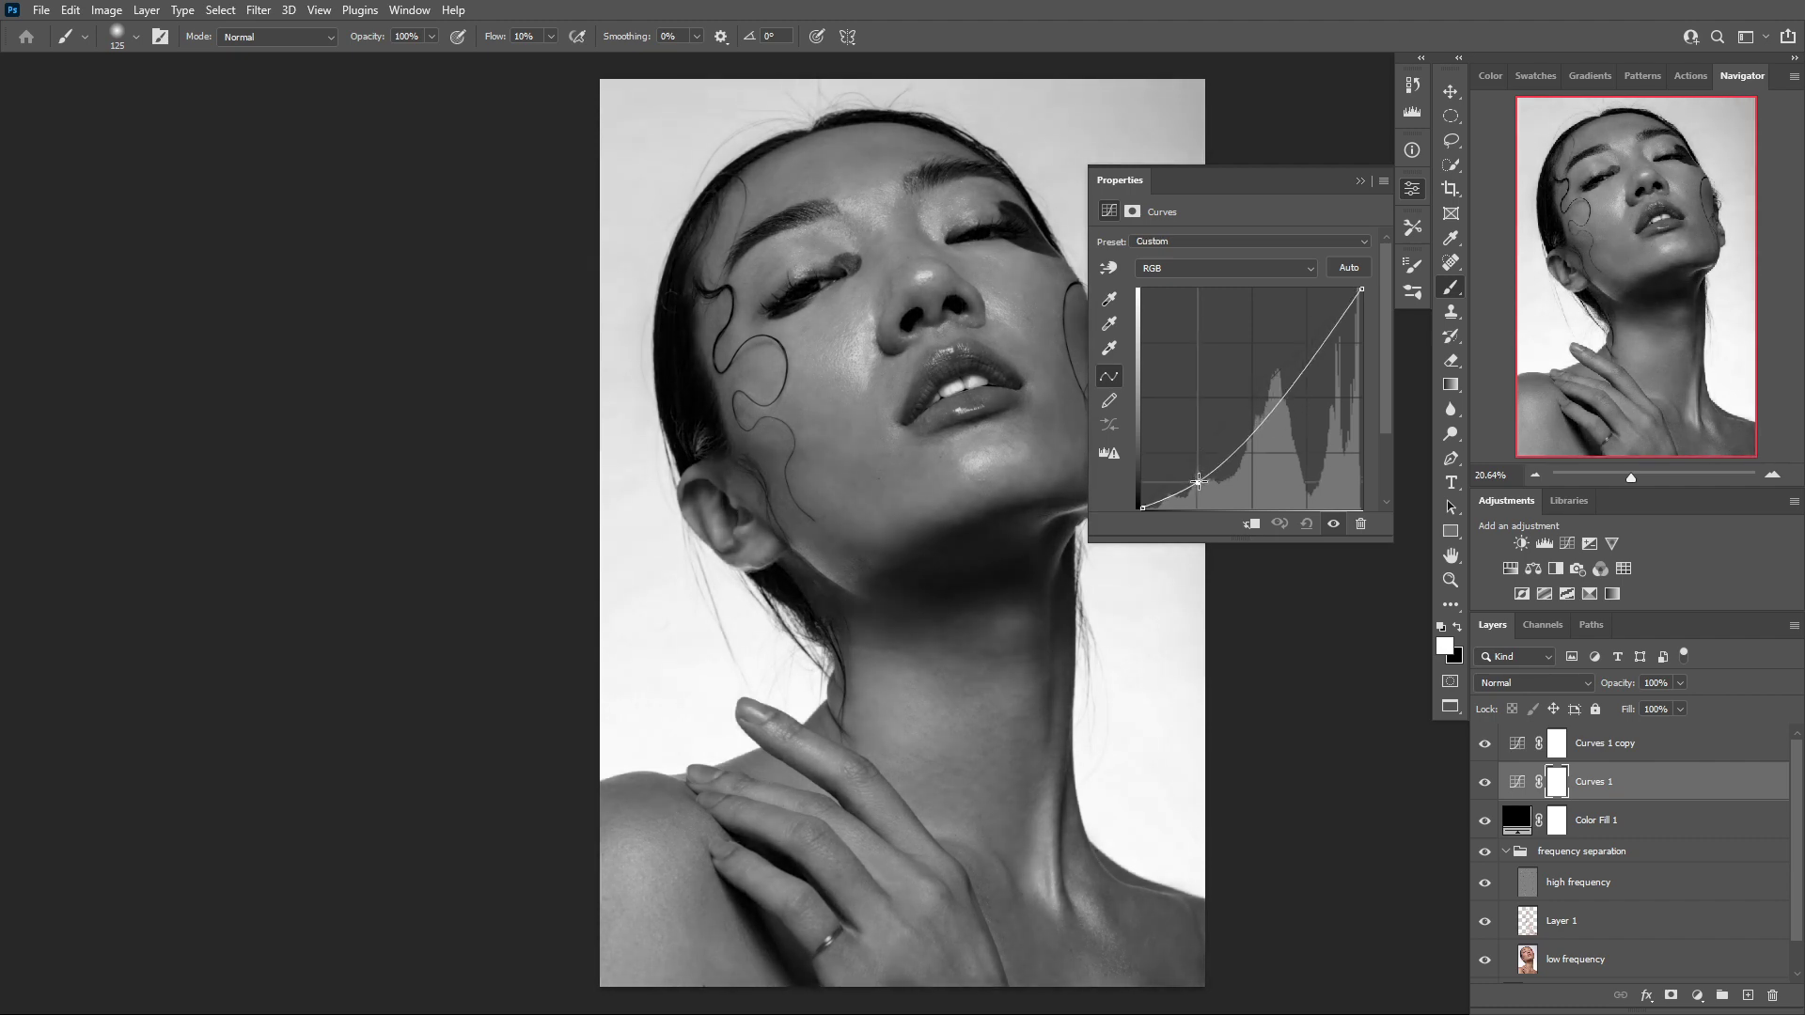
Shape the Curves 1 copy curve into a gentle S with raised highlights and lowered shadows for more contrast
{"action": "left_click", "coordinate": [1506, 740]}
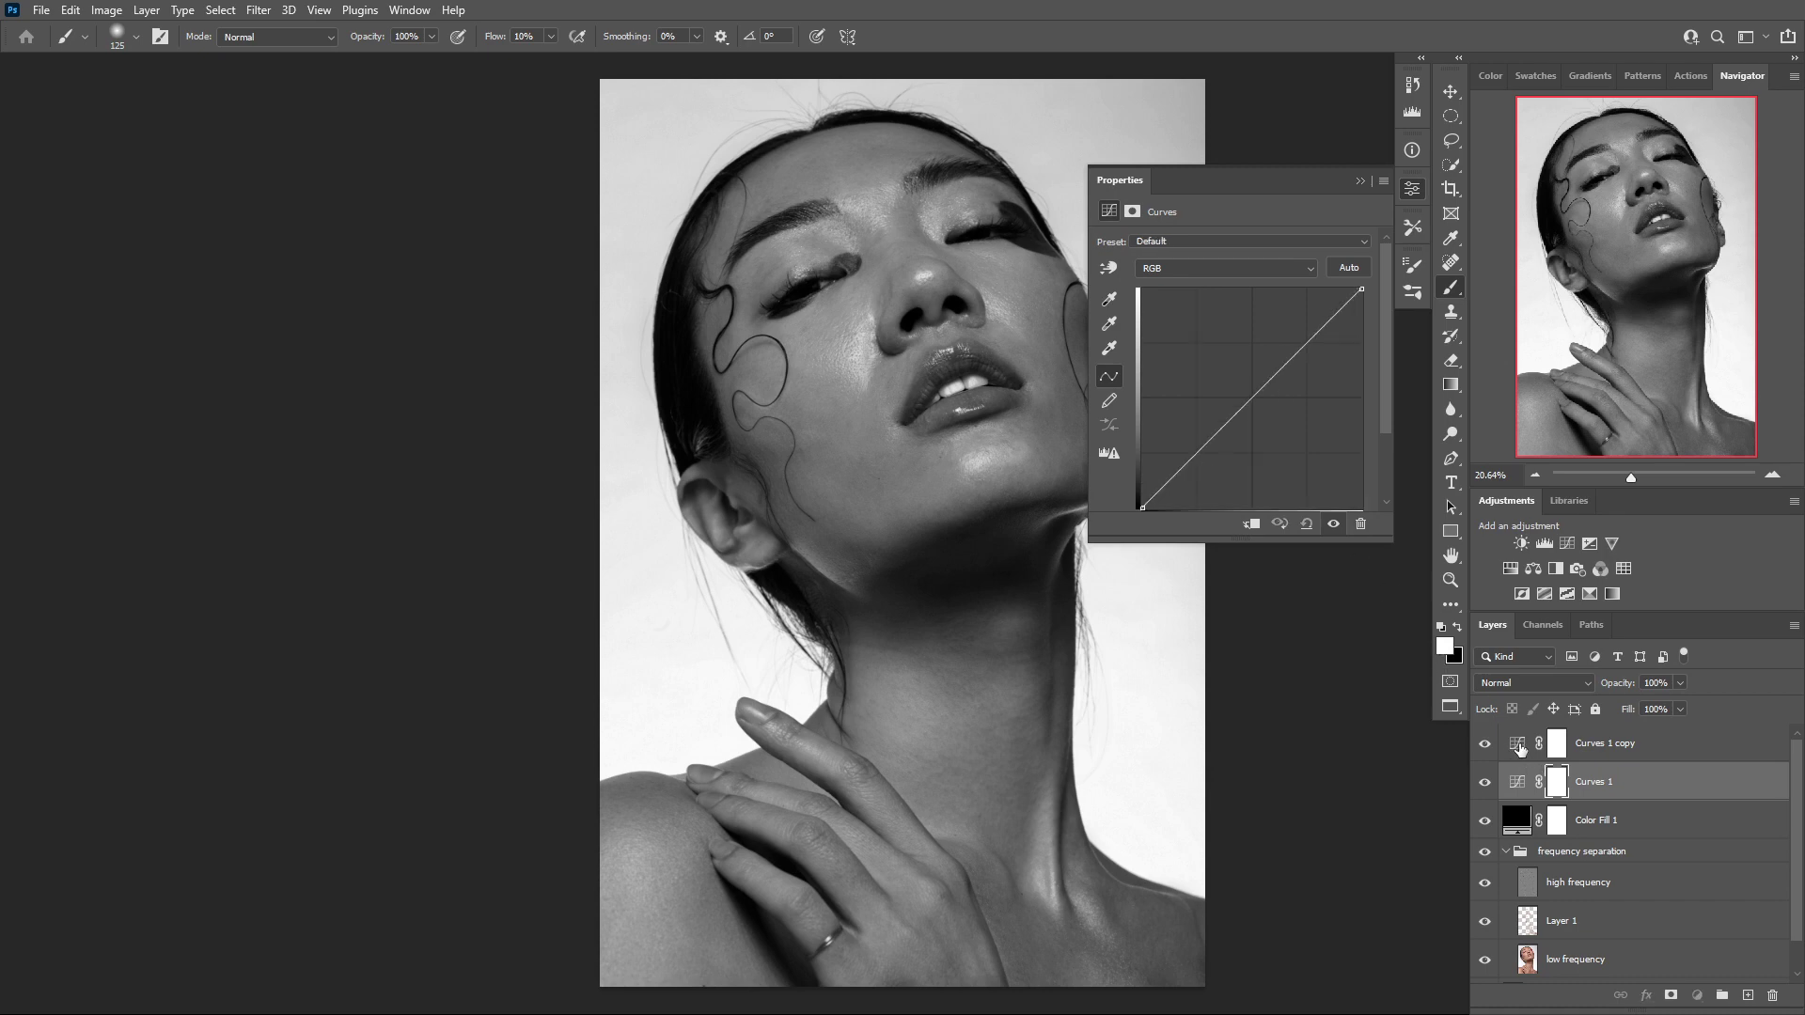
{"action": "left_click_drag", "start_coordinate": [1309, 341], "coordinate": [1307, 336]}
{"action": "left_click_drag", "start_coordinate": [1204, 451], "coordinate": [1204, 460]}
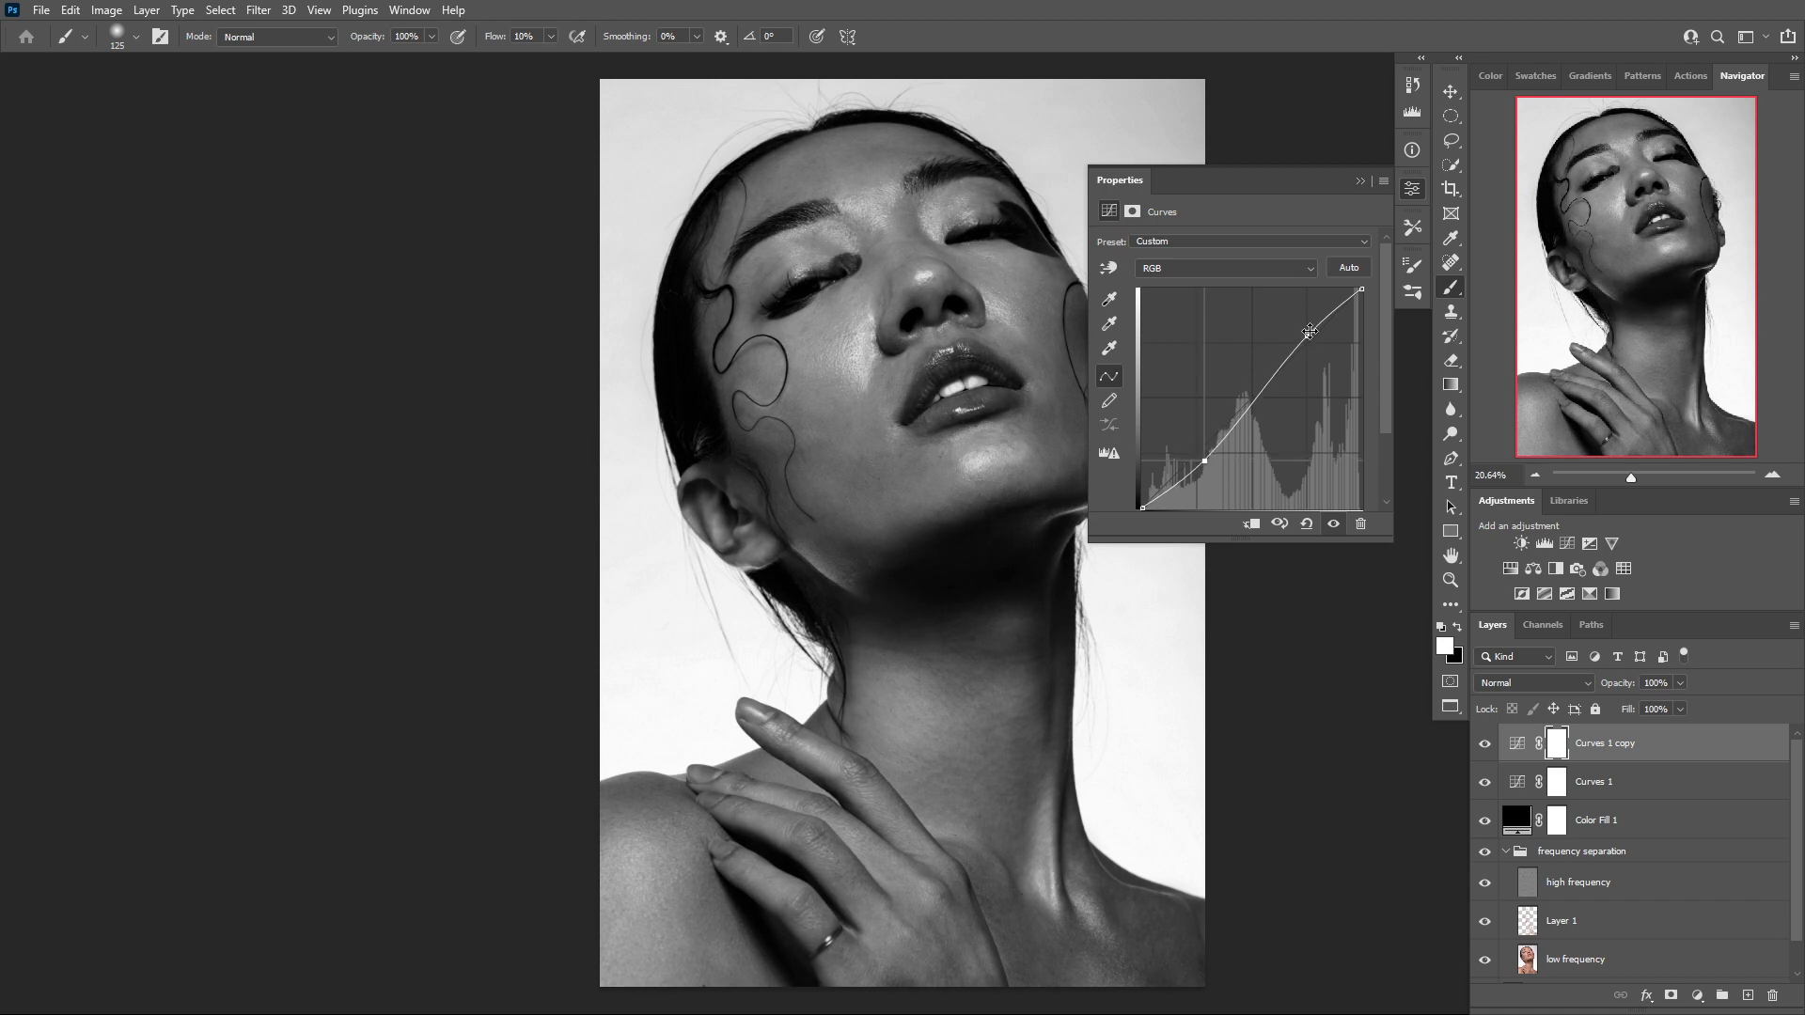
{"action": "left_click_drag", "start_coordinate": [1309, 339], "coordinate": [1306, 332]}
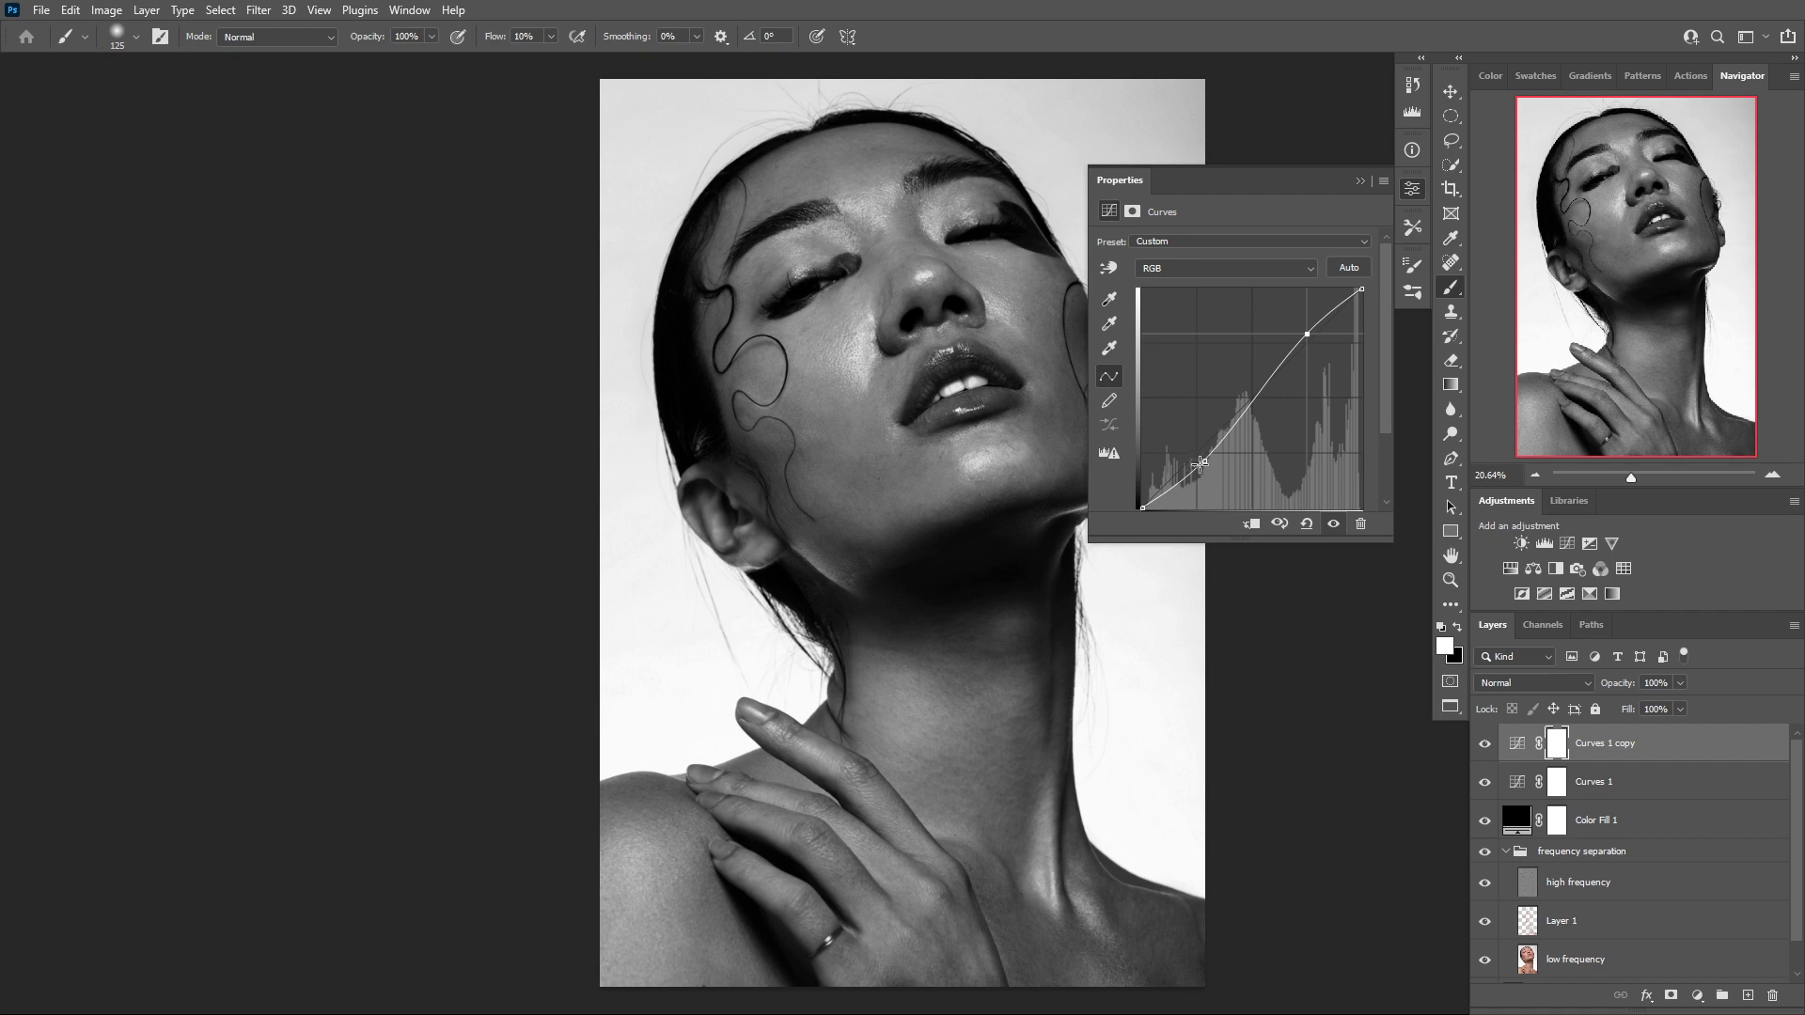
{"action": "left_click_drag", "start_coordinate": [1201, 463], "coordinate": [1202, 465]}
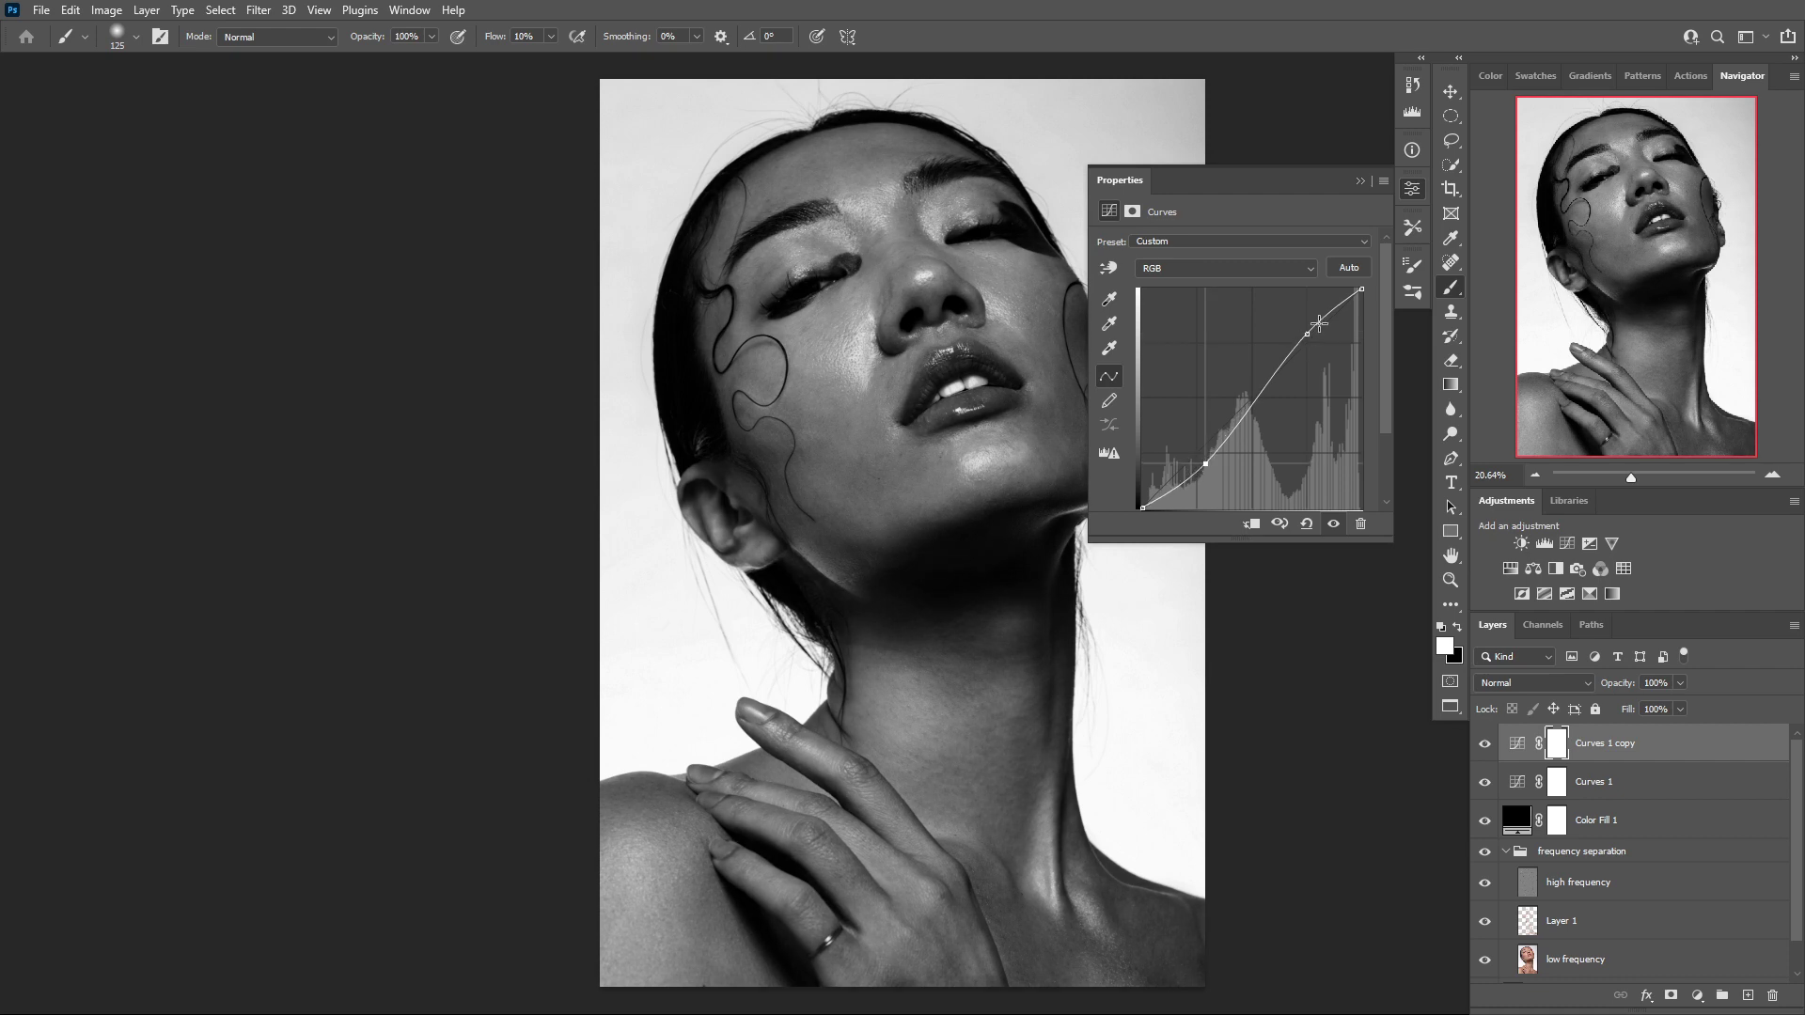
{"action": "left_click_drag", "start_coordinate": [1306, 335], "coordinate": [1303, 331]}
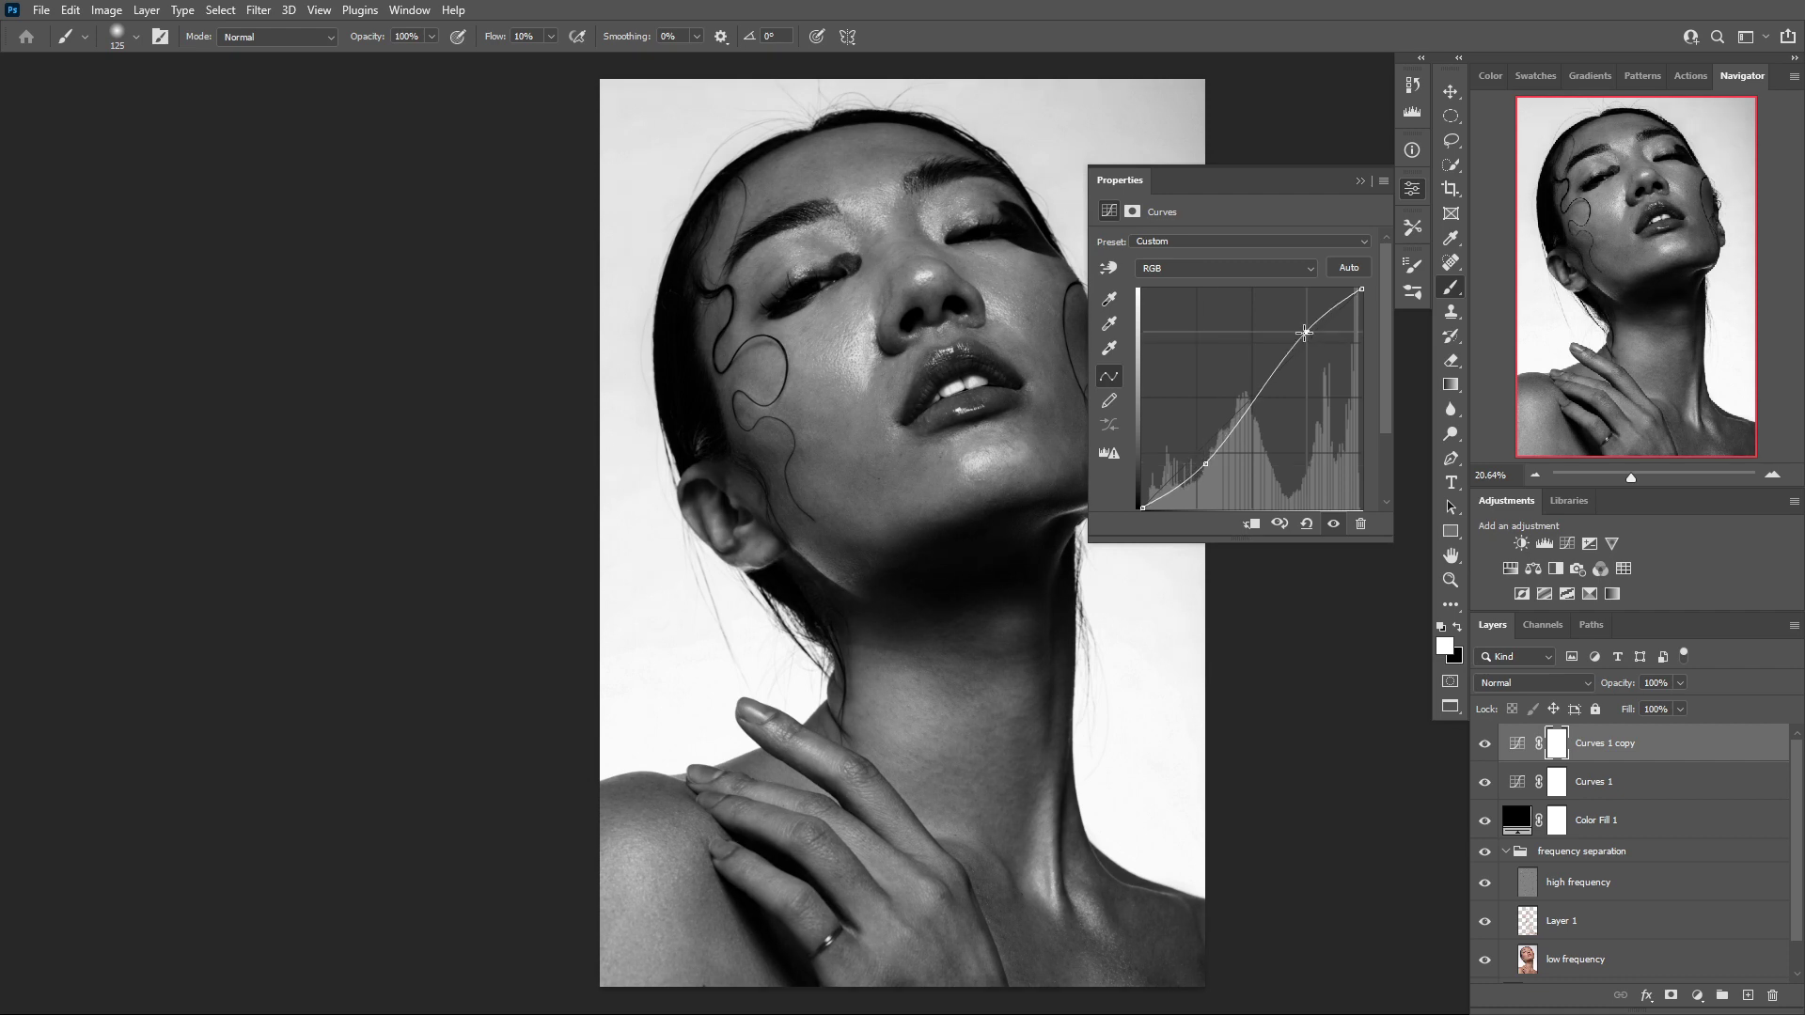
{"action": "left_click", "coordinate": [1360, 182]}
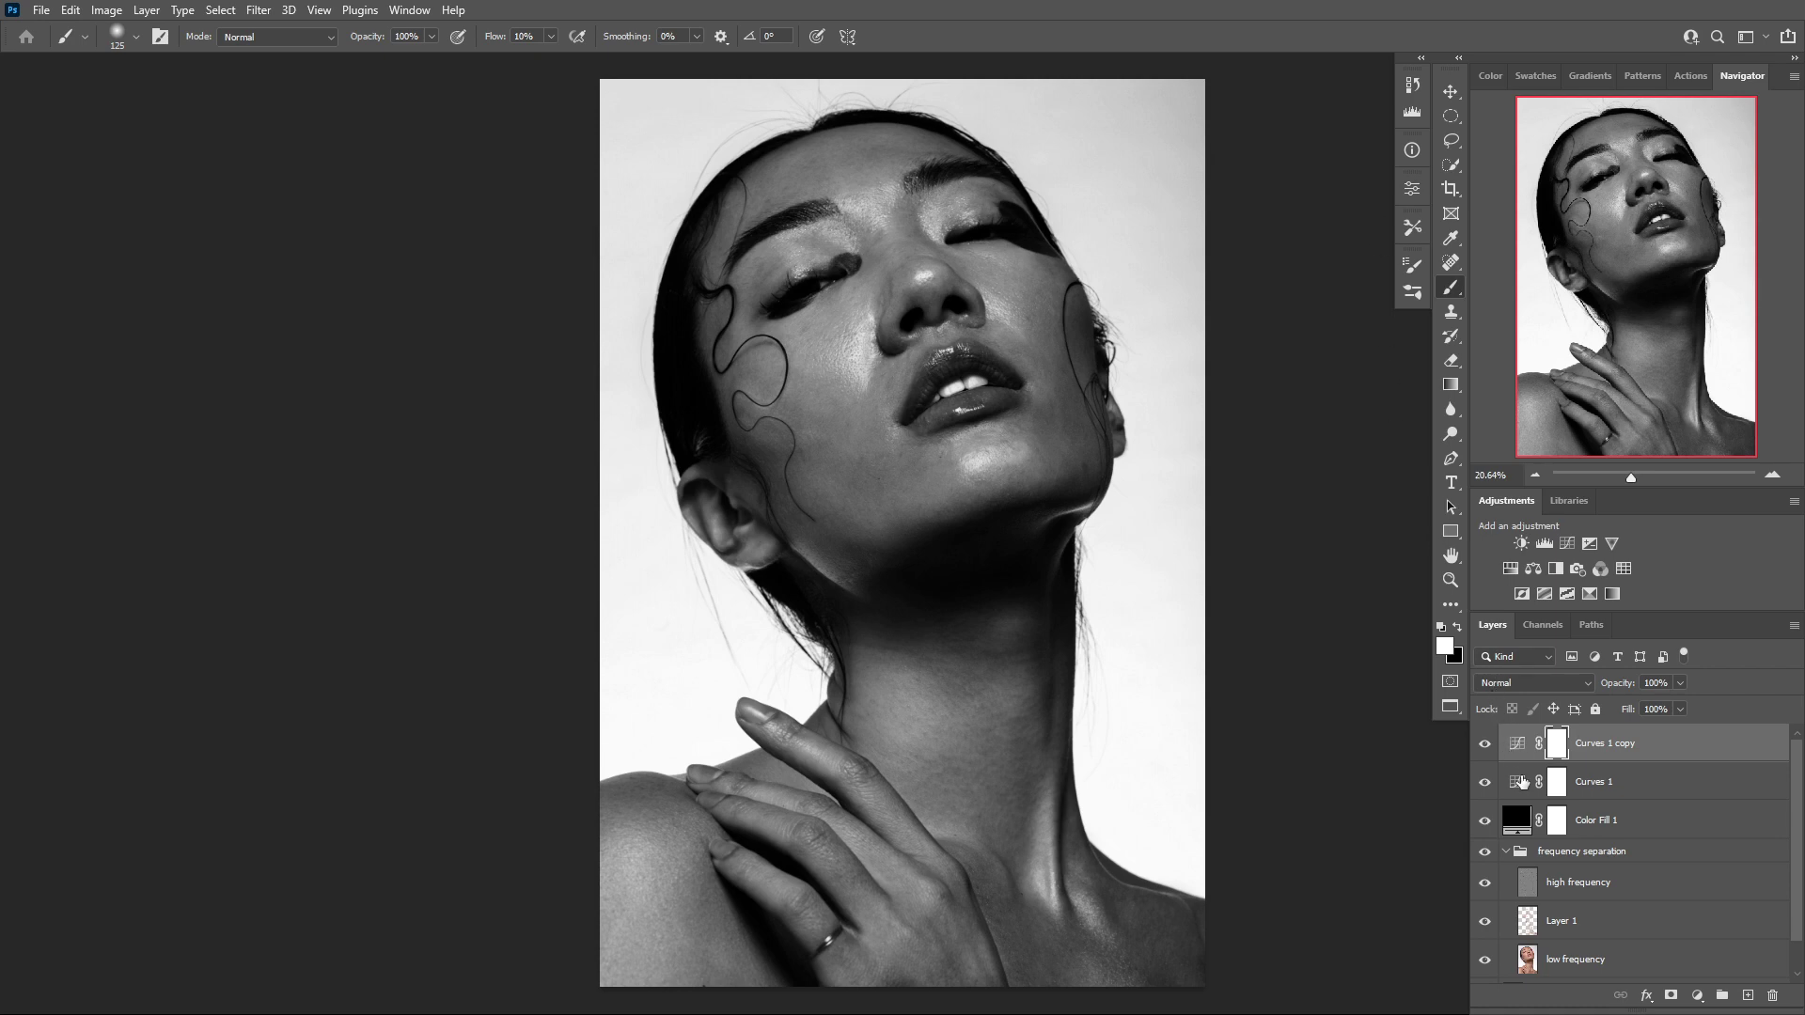
Group both Curves layers and the black fill layer, and name the group "bw help layer"
{"action": "left_click", "coordinate": [1663, 821], "text": "shift"}
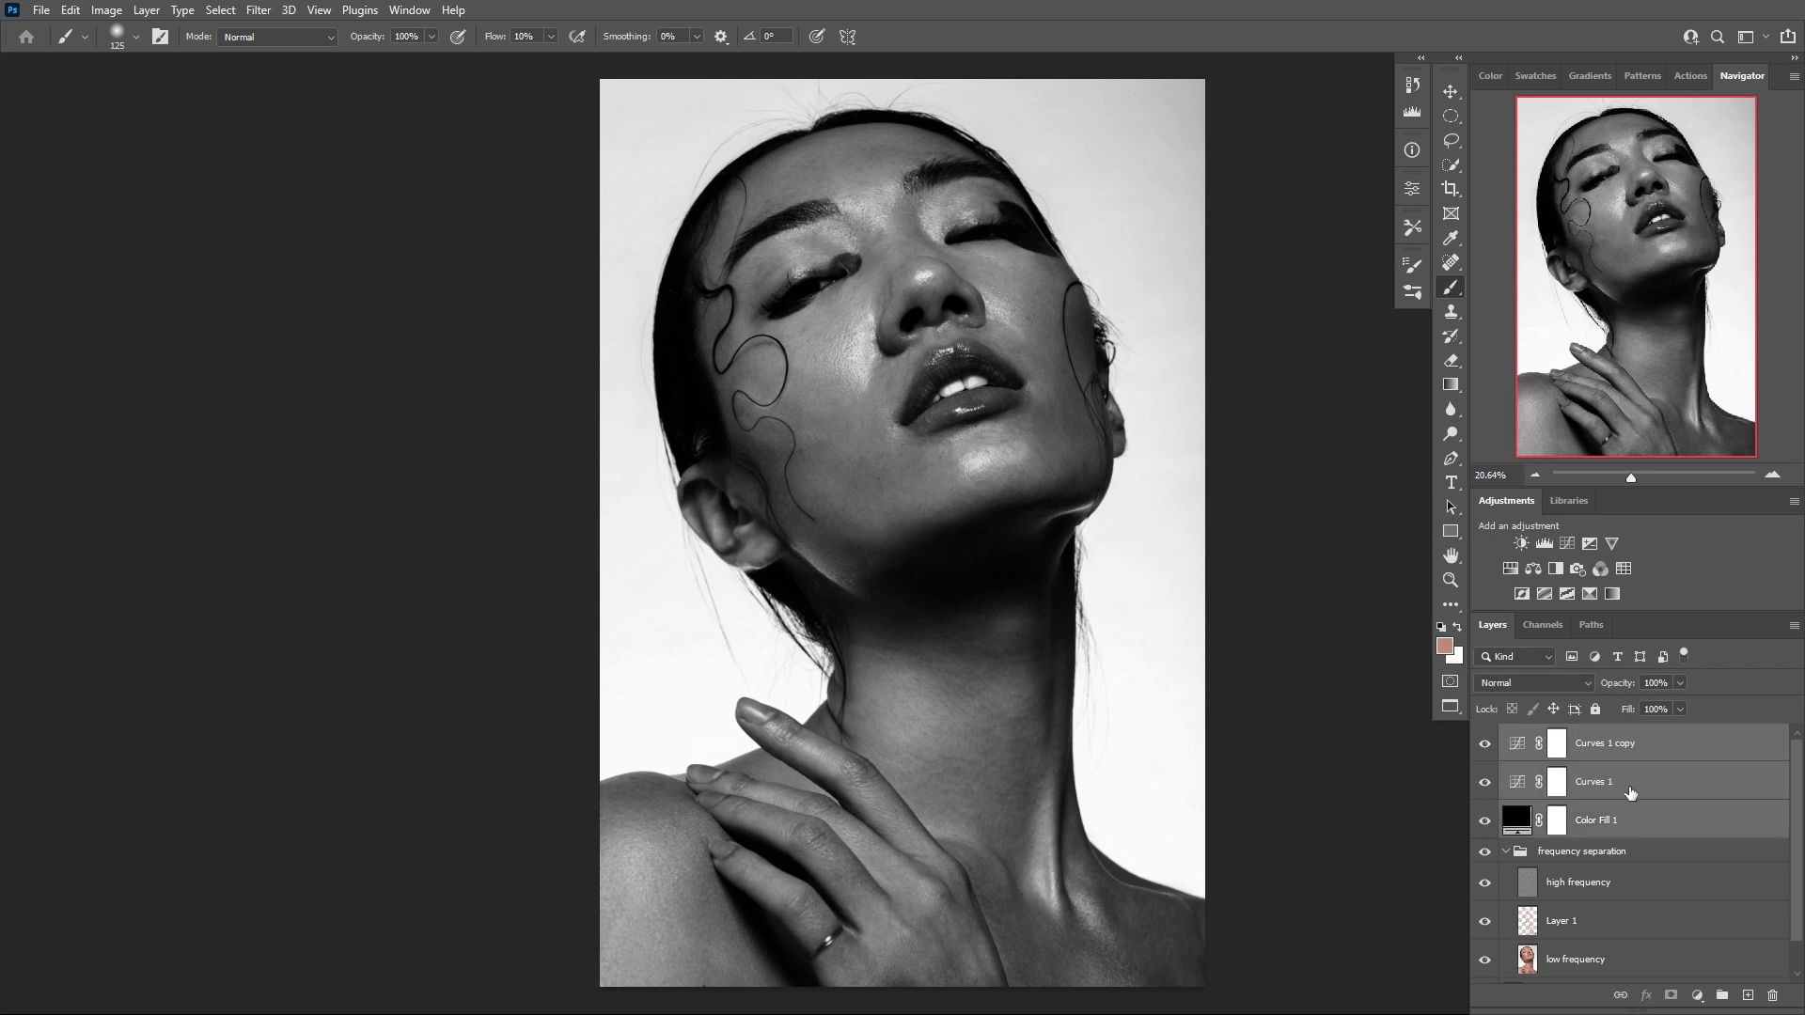
{"action": "key", "text": "ctrl+g"}
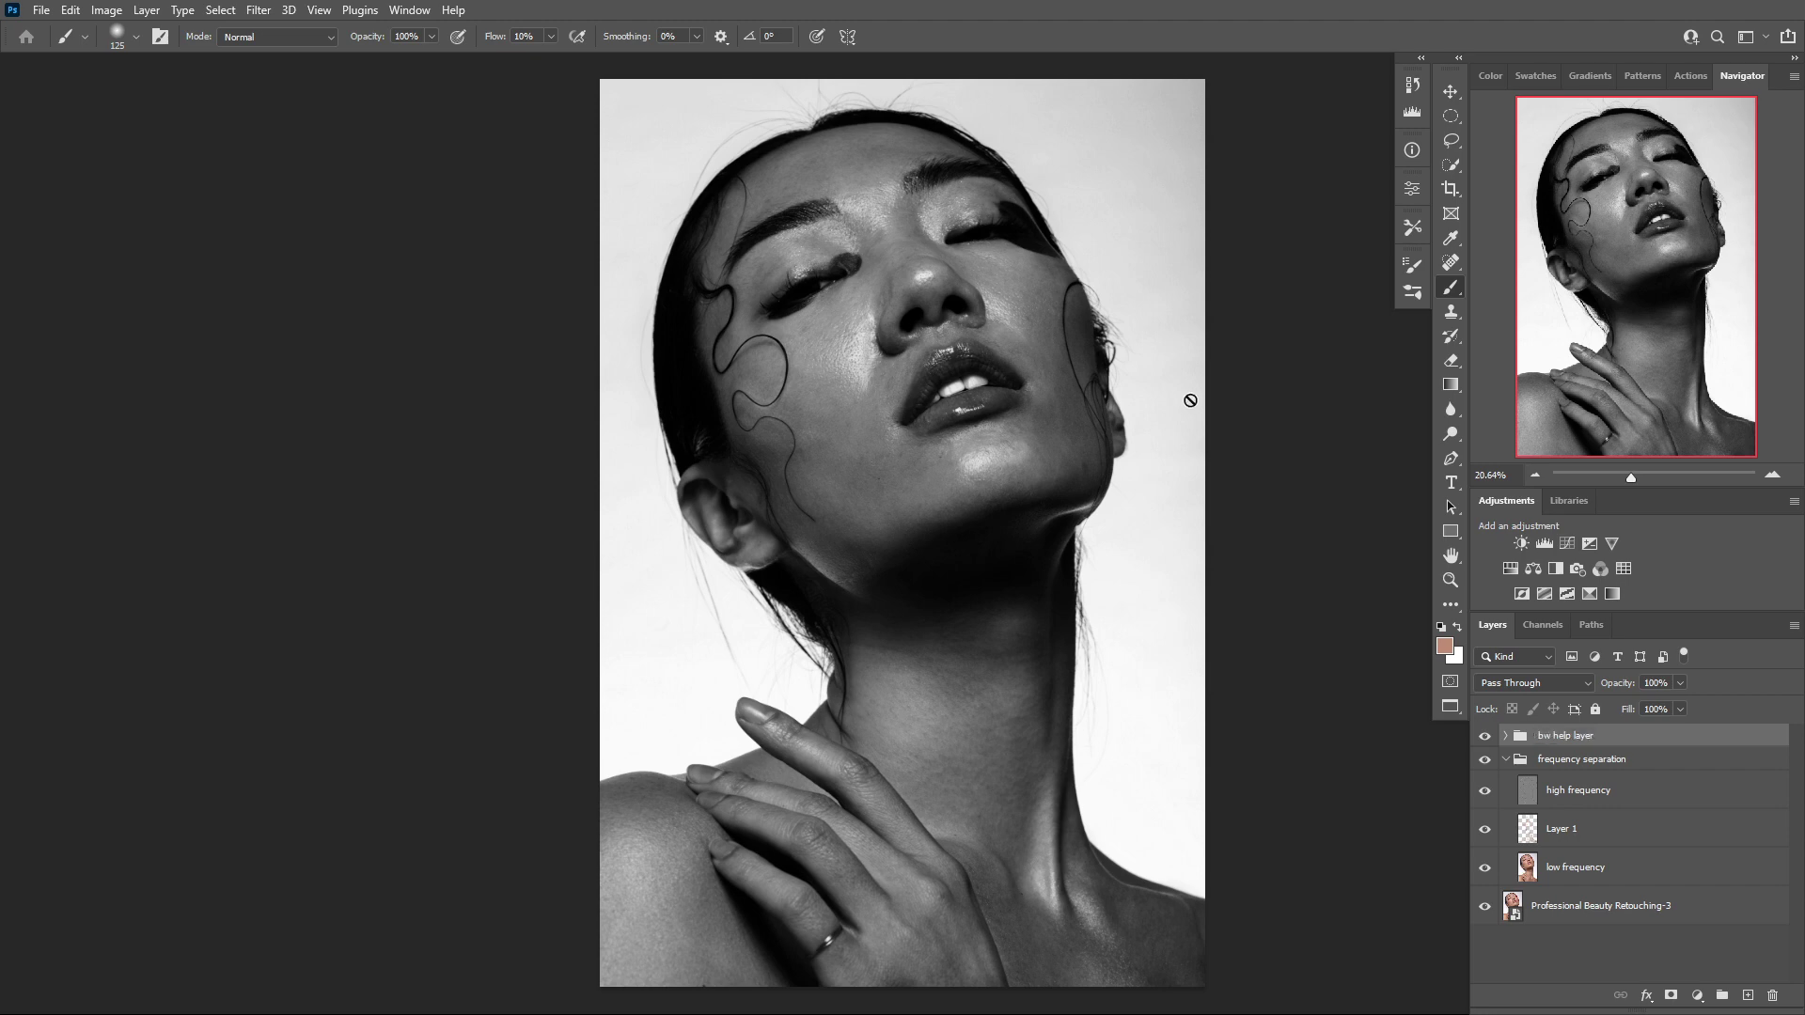
Compare the black-and-white portrait with the frequency separation group off and on, and examine the face and neck close up for uneven tones
{"action": "left_click", "coordinate": [1486, 760]}
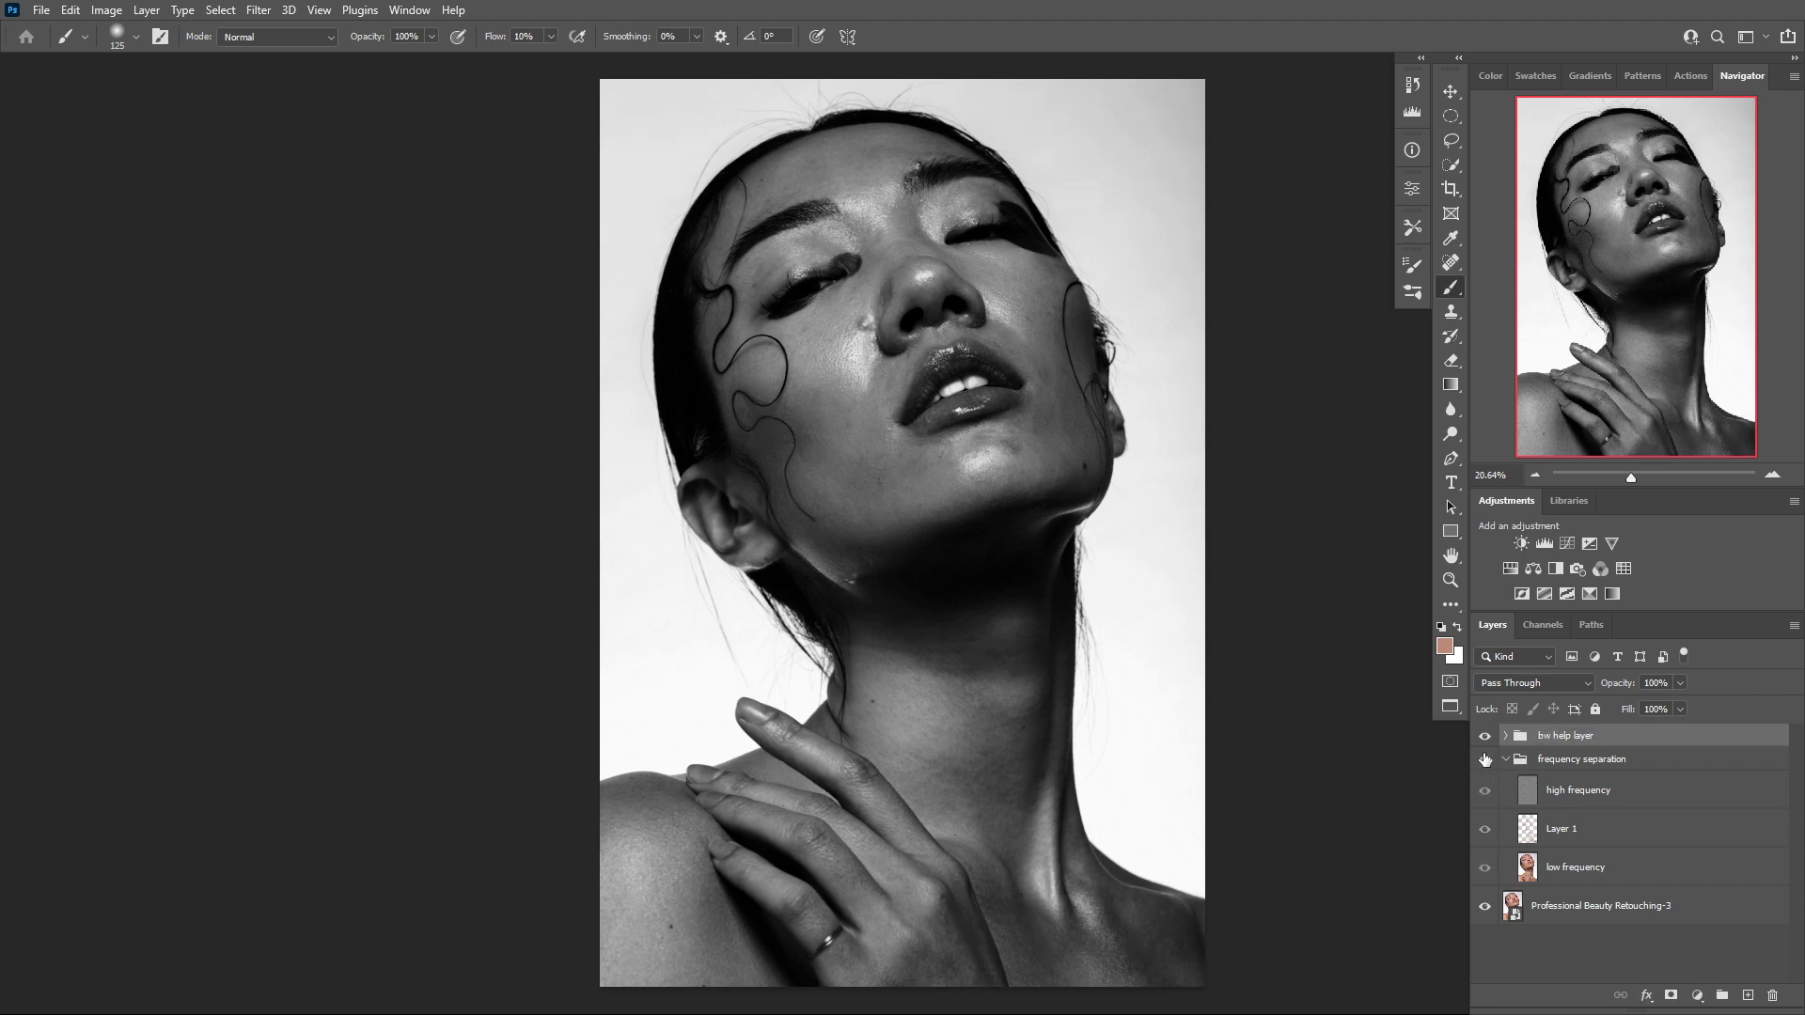
{"action": "left_click", "coordinate": [1486, 760]}
{"action": "left_click", "coordinate": [1486, 760]}
{"action": "left_click", "coordinate": [1486, 759]}
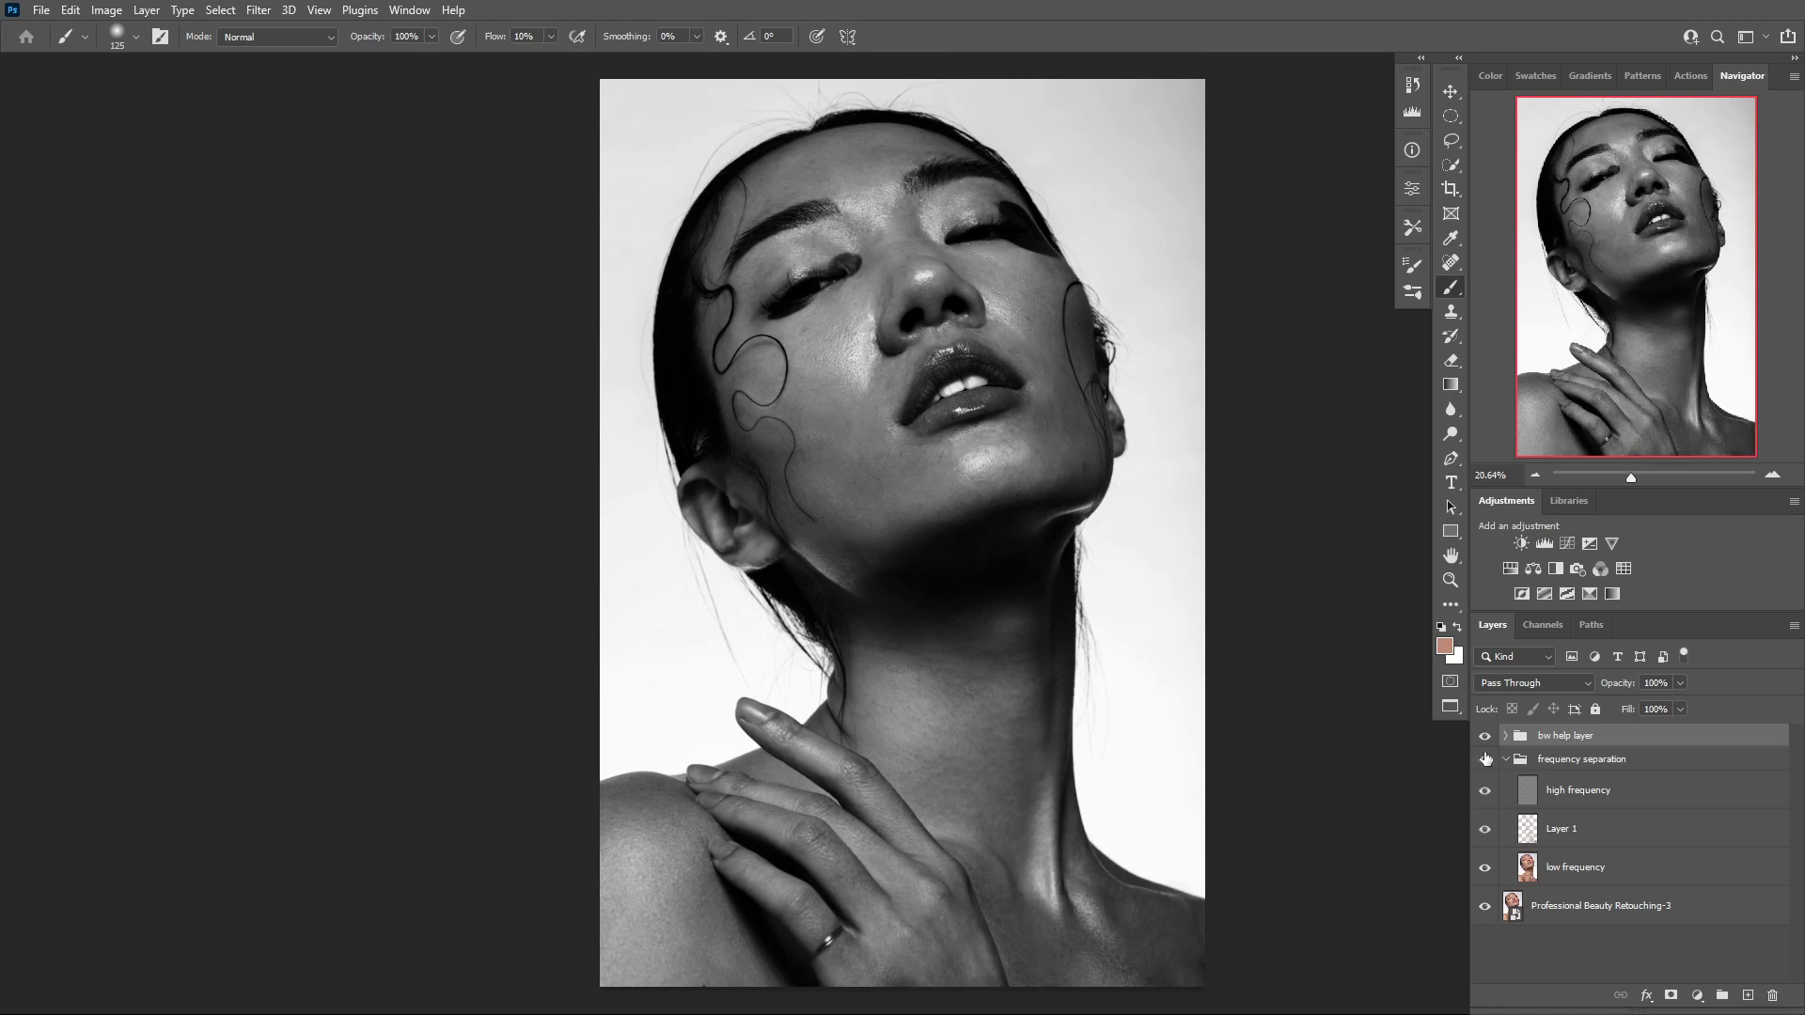
{"action": "key", "text": "ctrl+plus"}
{"action": "key", "text": "ctrl+plus"}
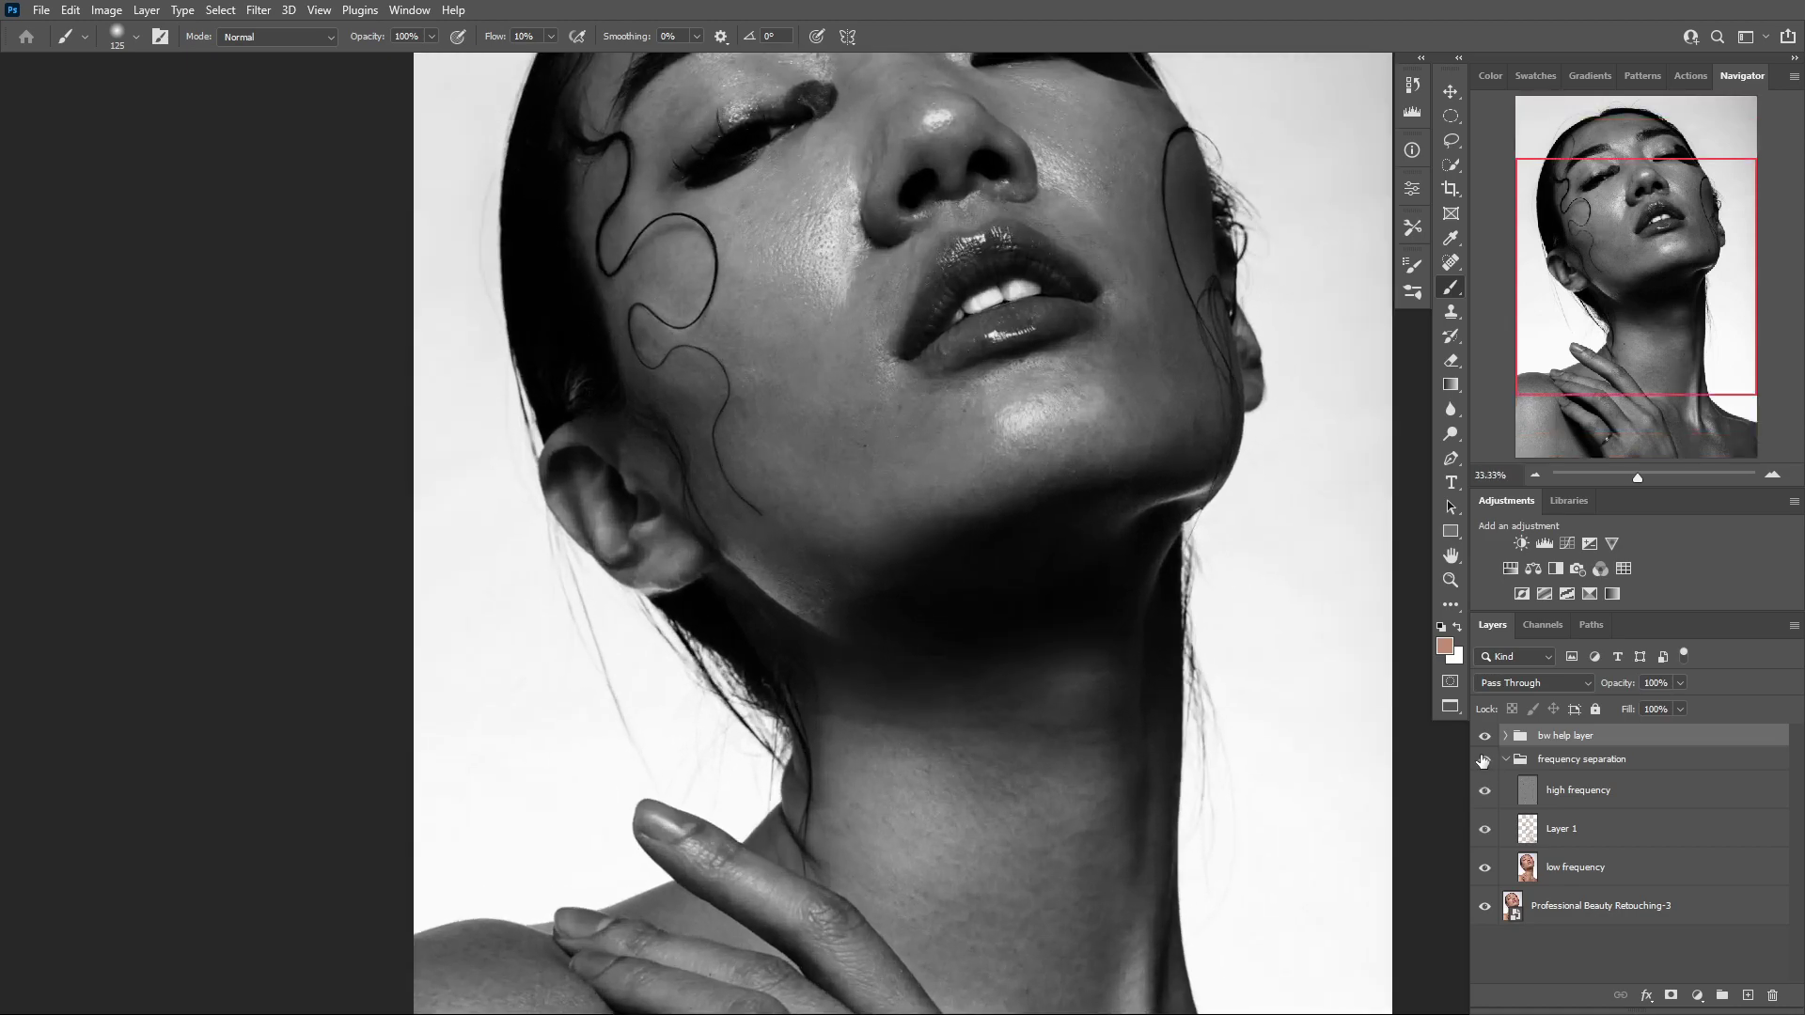
{"action": "left_click_drag", "start_coordinate": [804, 426], "coordinate": [821, 677]}
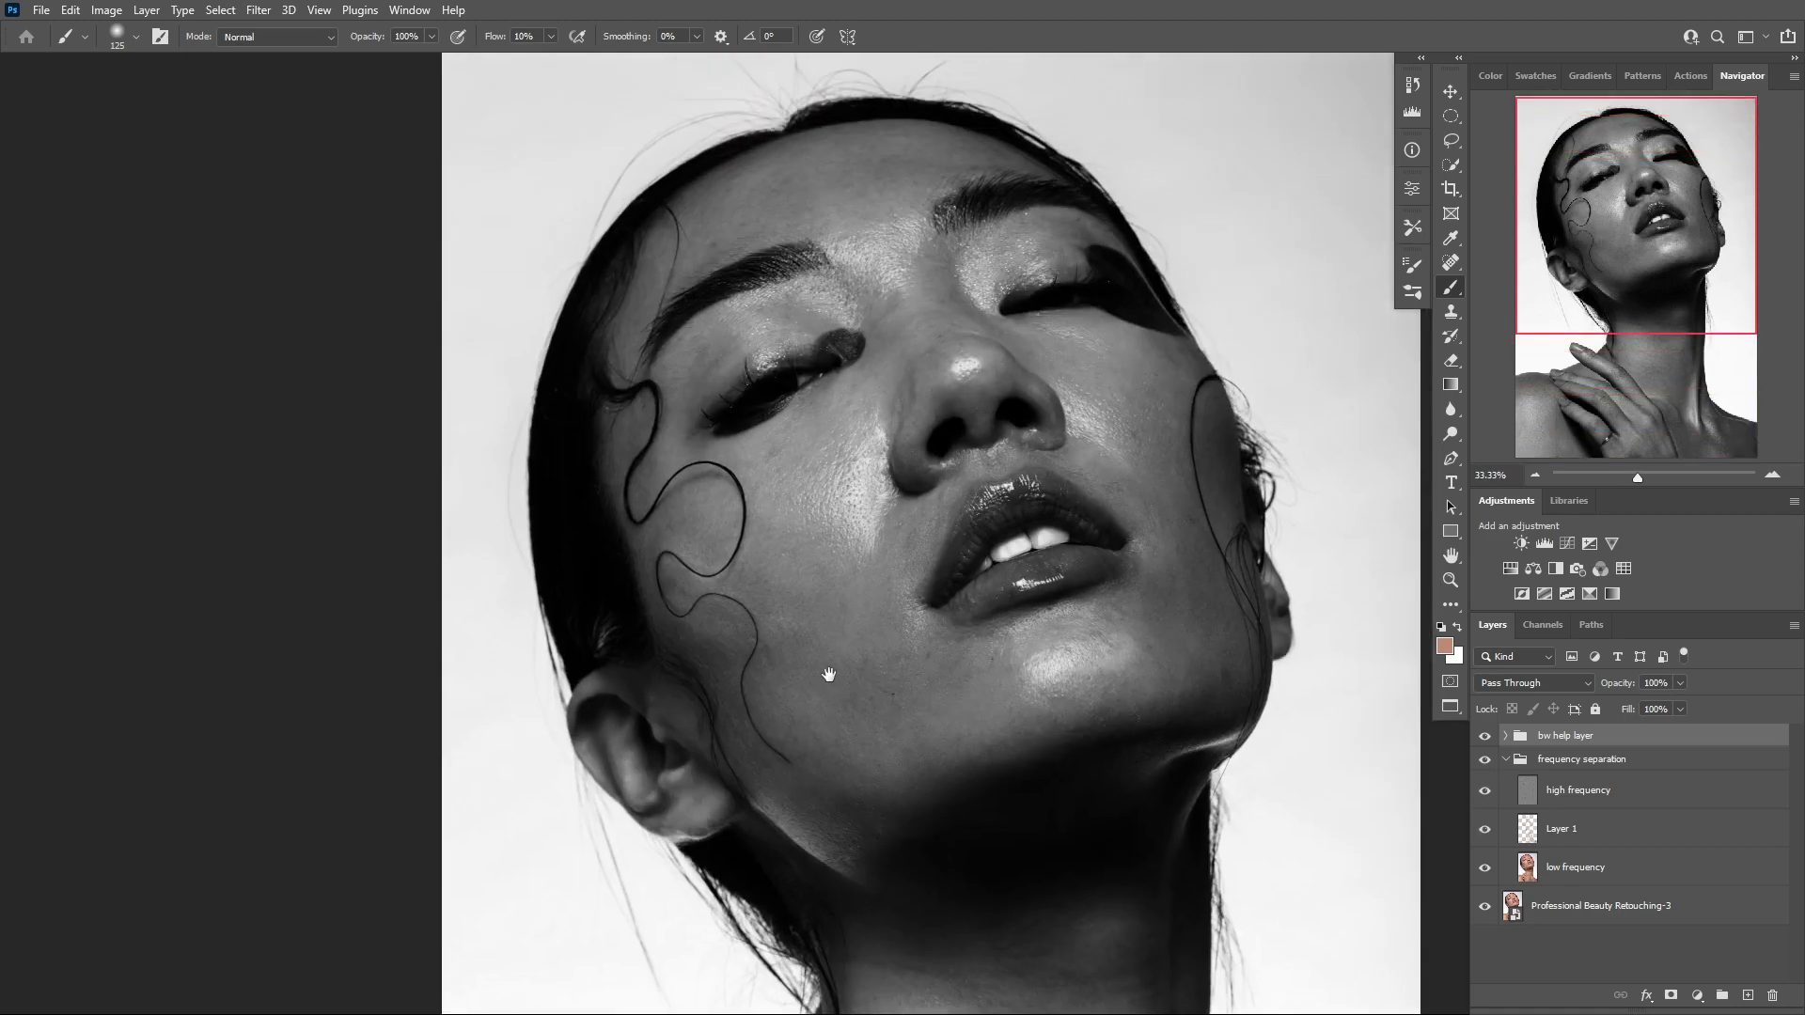
{"action": "mouse_move", "coordinate": [1071, 432]}
{"action": "left_mouse_down"}
{"action": "mouse_move", "coordinate": [1108, 536]}
{"action": "mouse_move", "coordinate": [1096, 624]}
{"action": "mouse_move", "coordinate": [1078, 625]}
{"action": "mouse_move", "coordinate": [1047, 452]}
{"action": "left_mouse_up"}
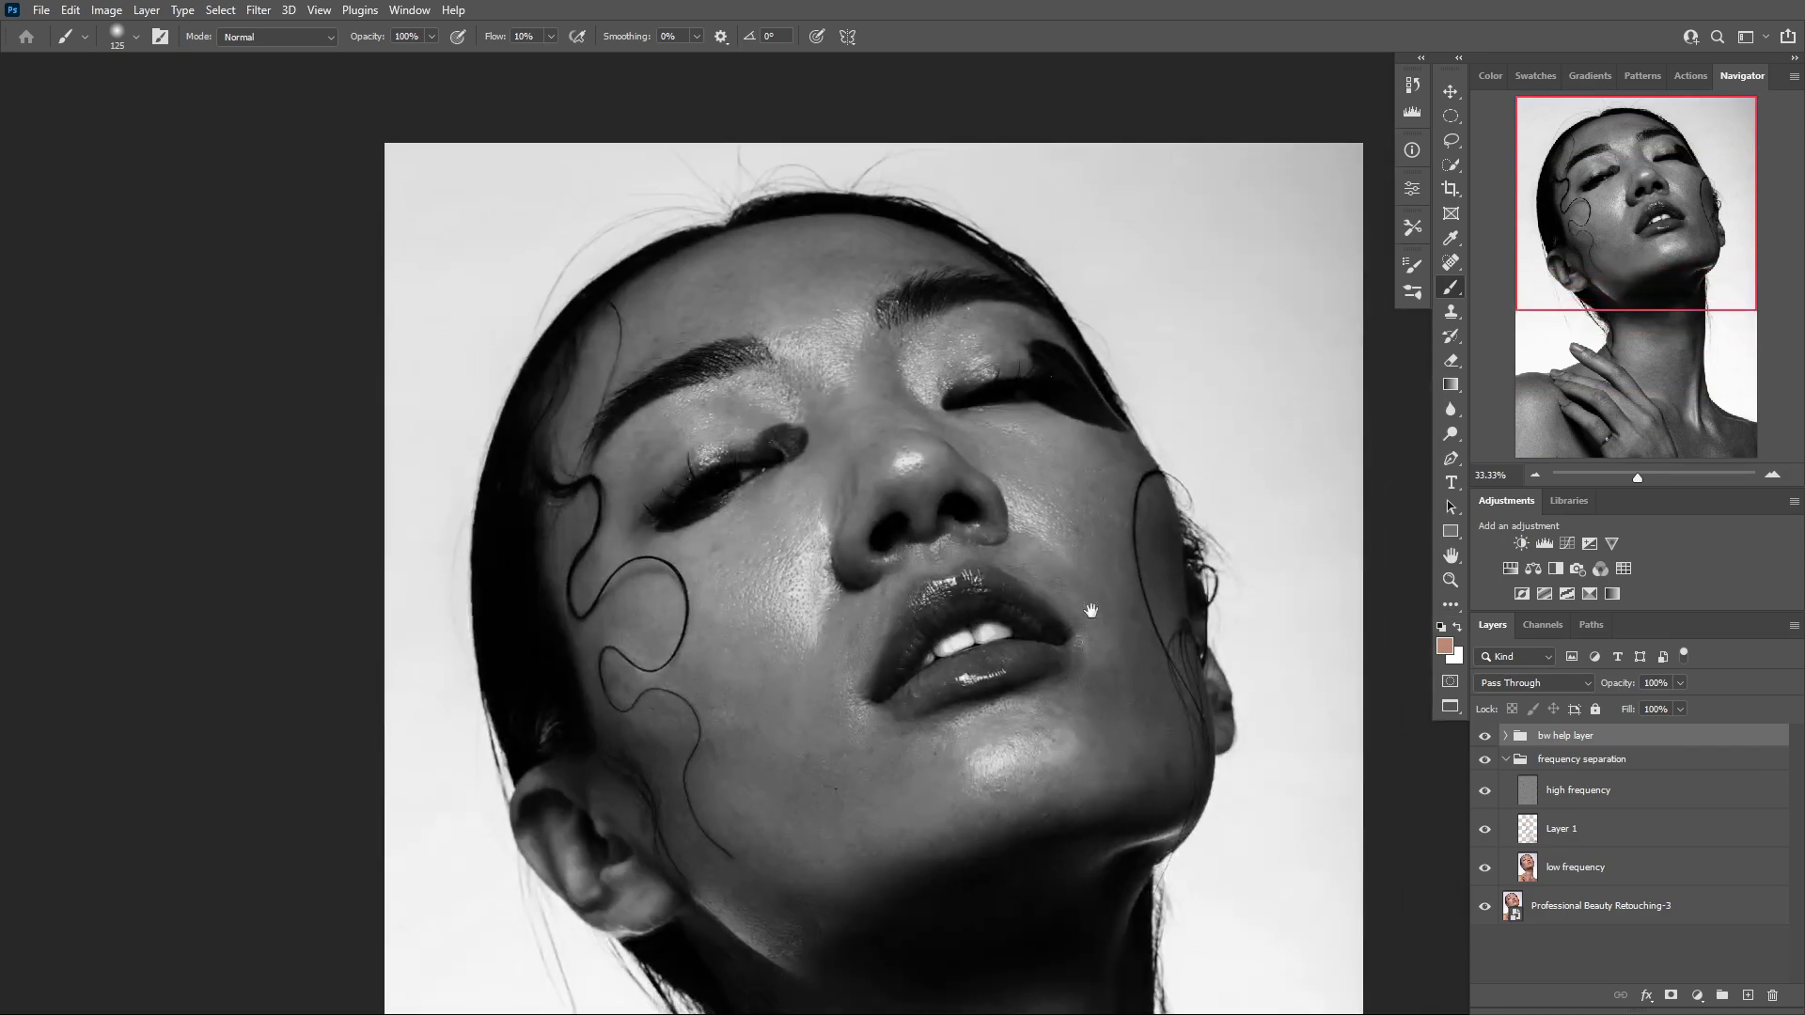
{"action": "left_click_drag", "start_coordinate": [1096, 605], "coordinate": [1128, 415]}
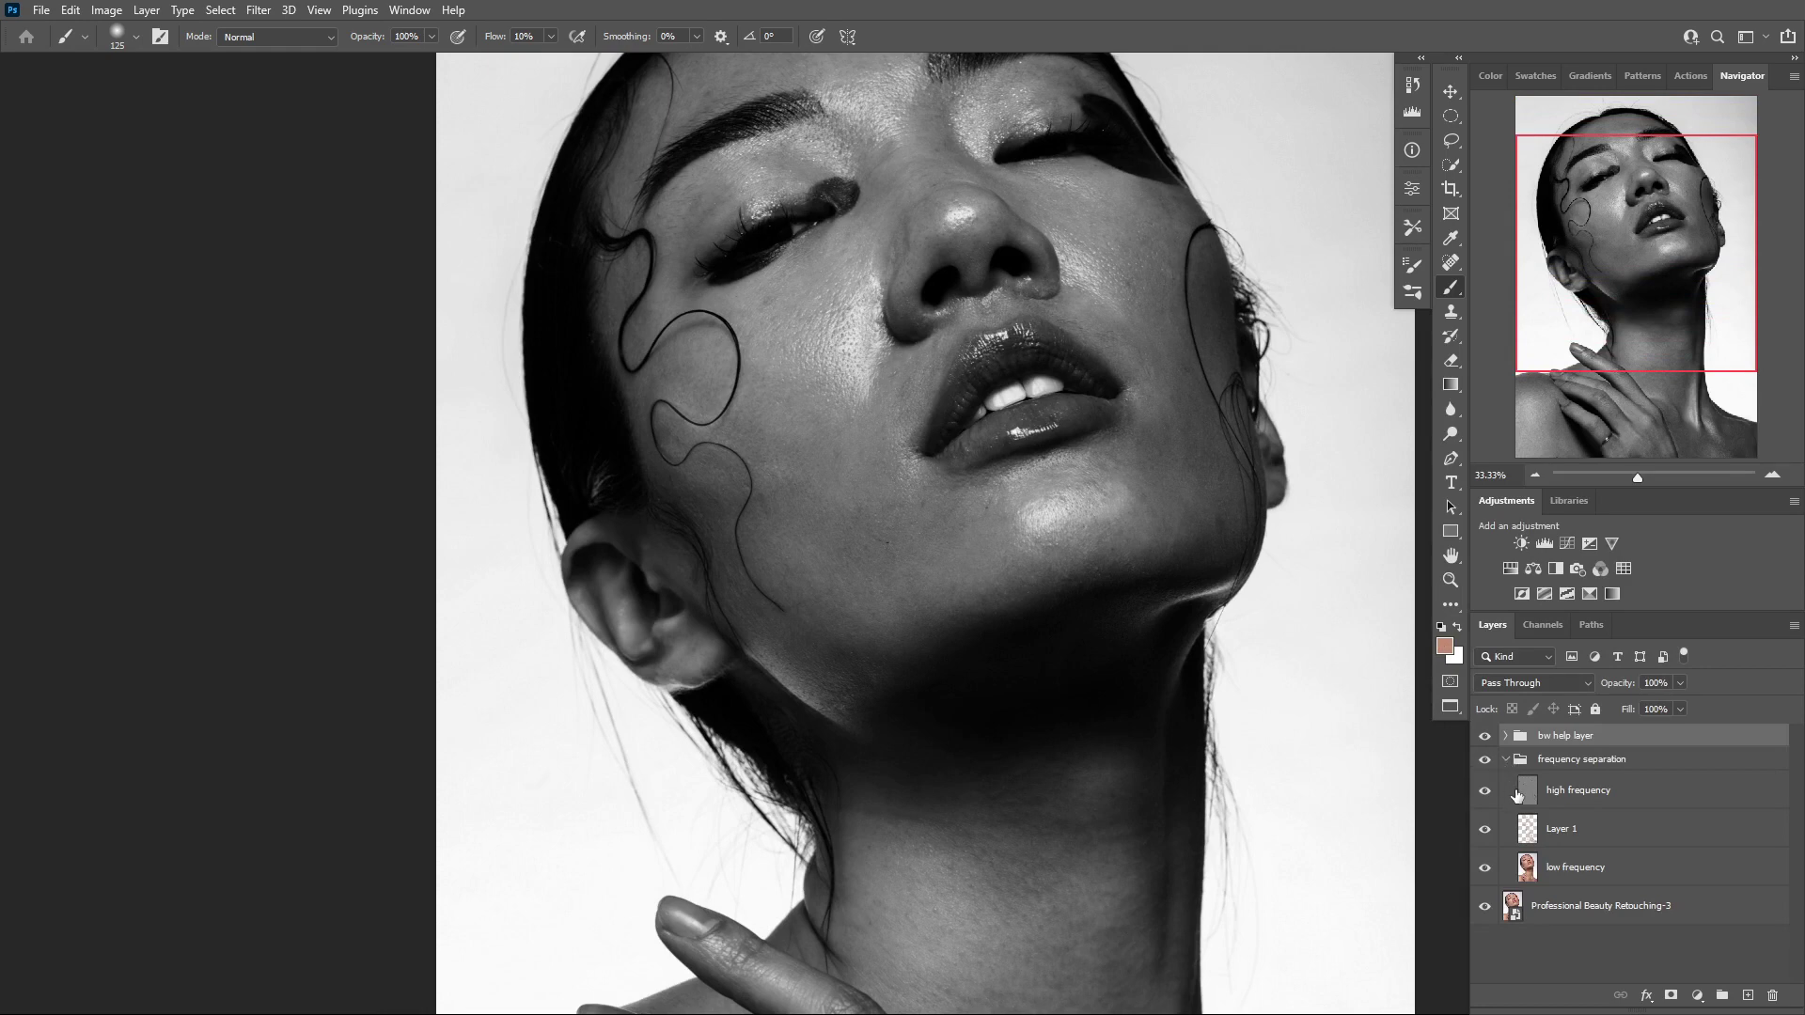
Hide the bw help layer group and the high frequency layer, and add an empty layer directly above Layer 1
{"action": "left_click", "coordinate": [1576, 835]}
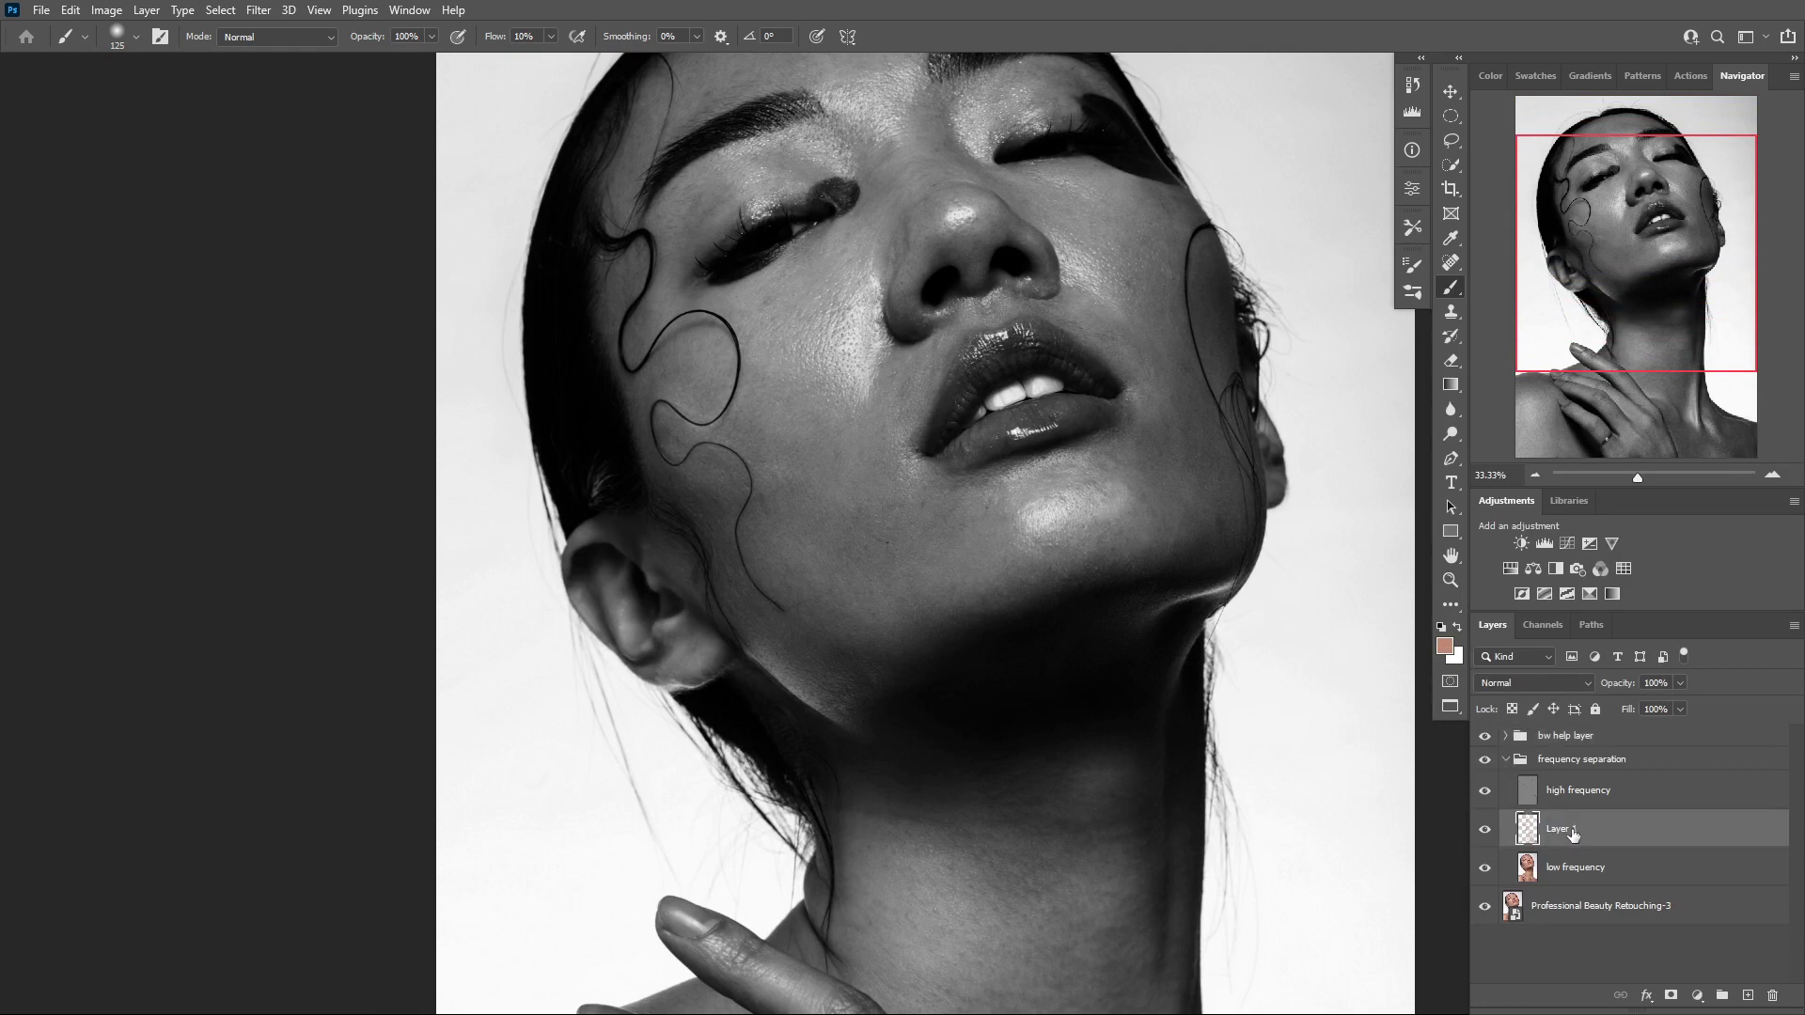
{"action": "left_click", "coordinate": [1484, 736]}
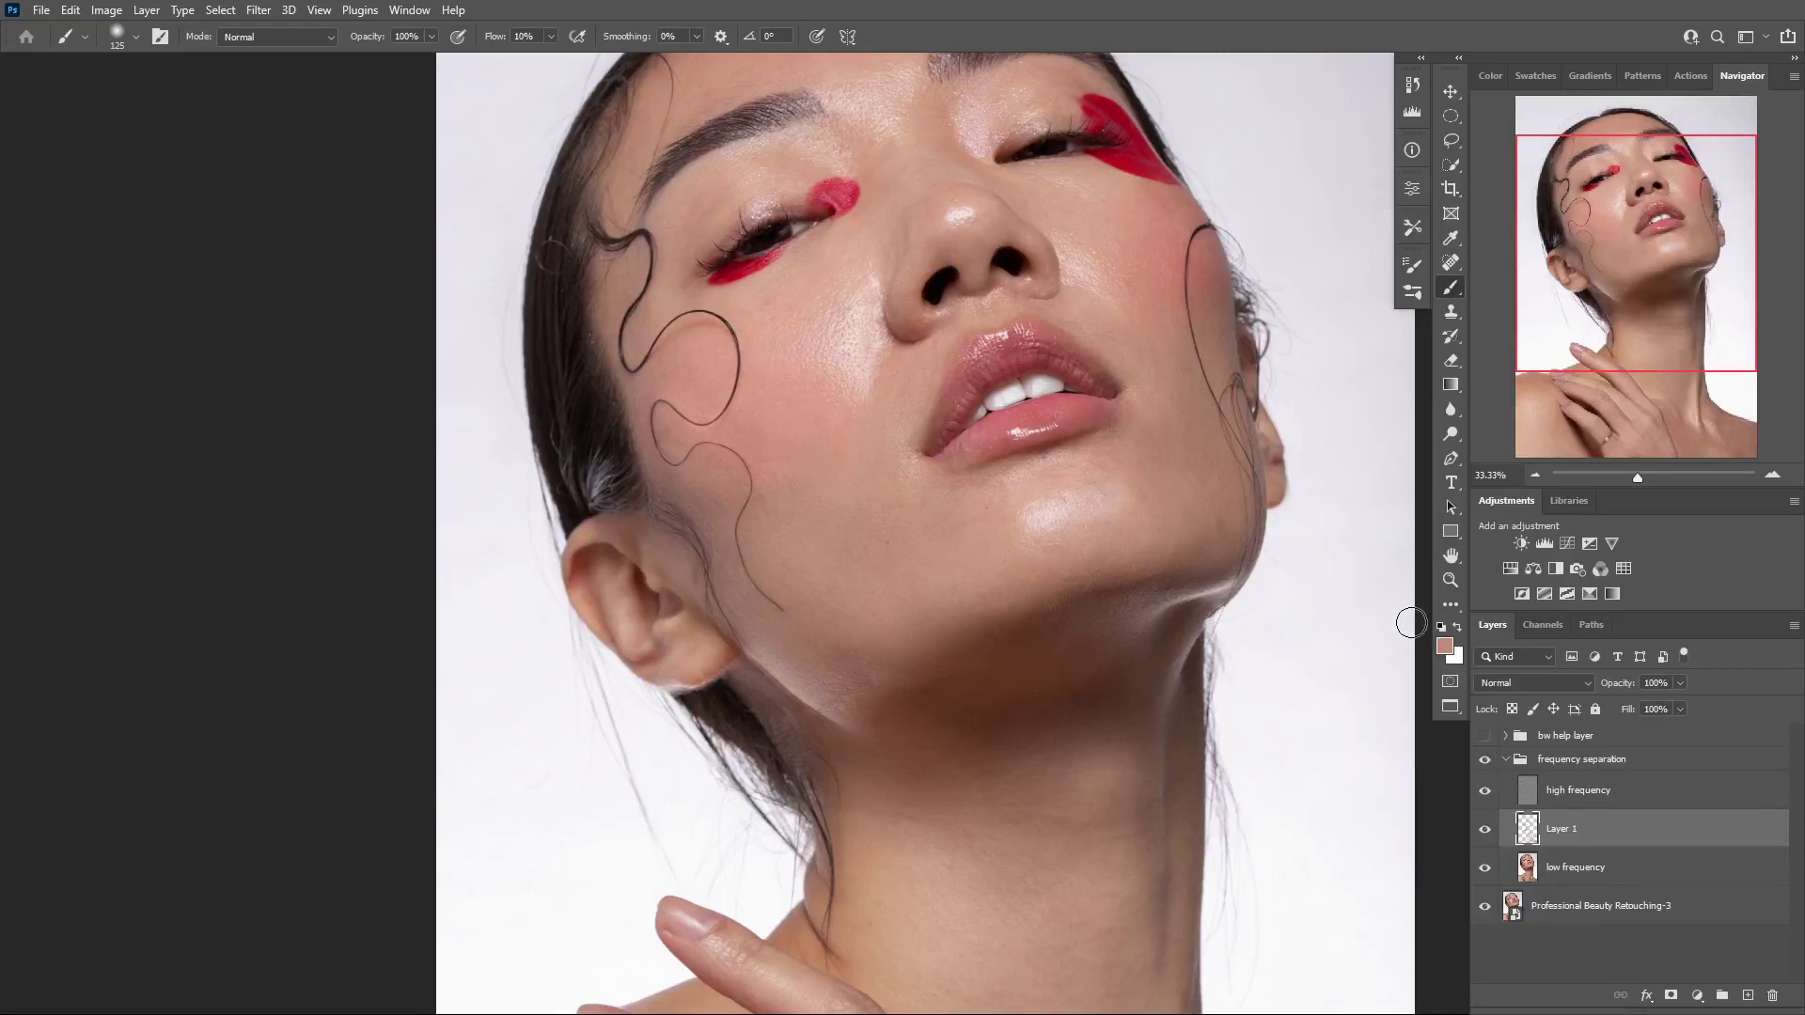
{"action": "left_click", "coordinate": [1640, 866]}
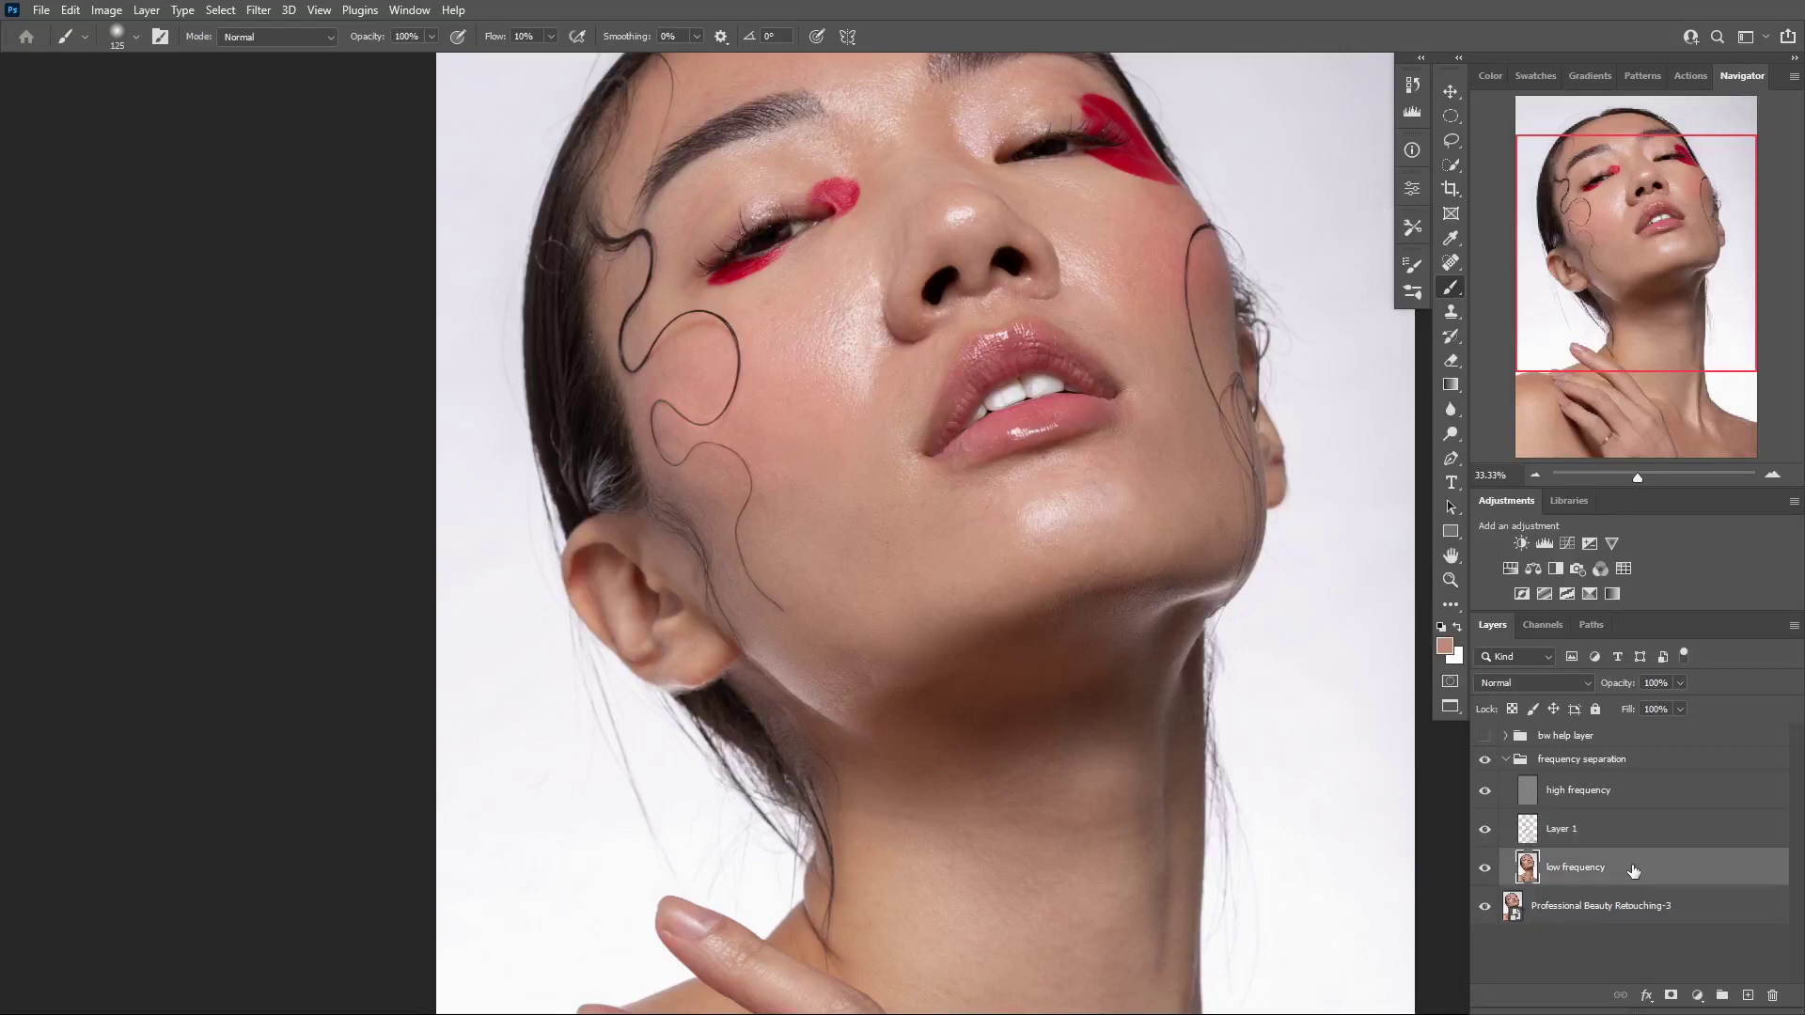
{"action": "left_click", "coordinate": [1604, 837]}
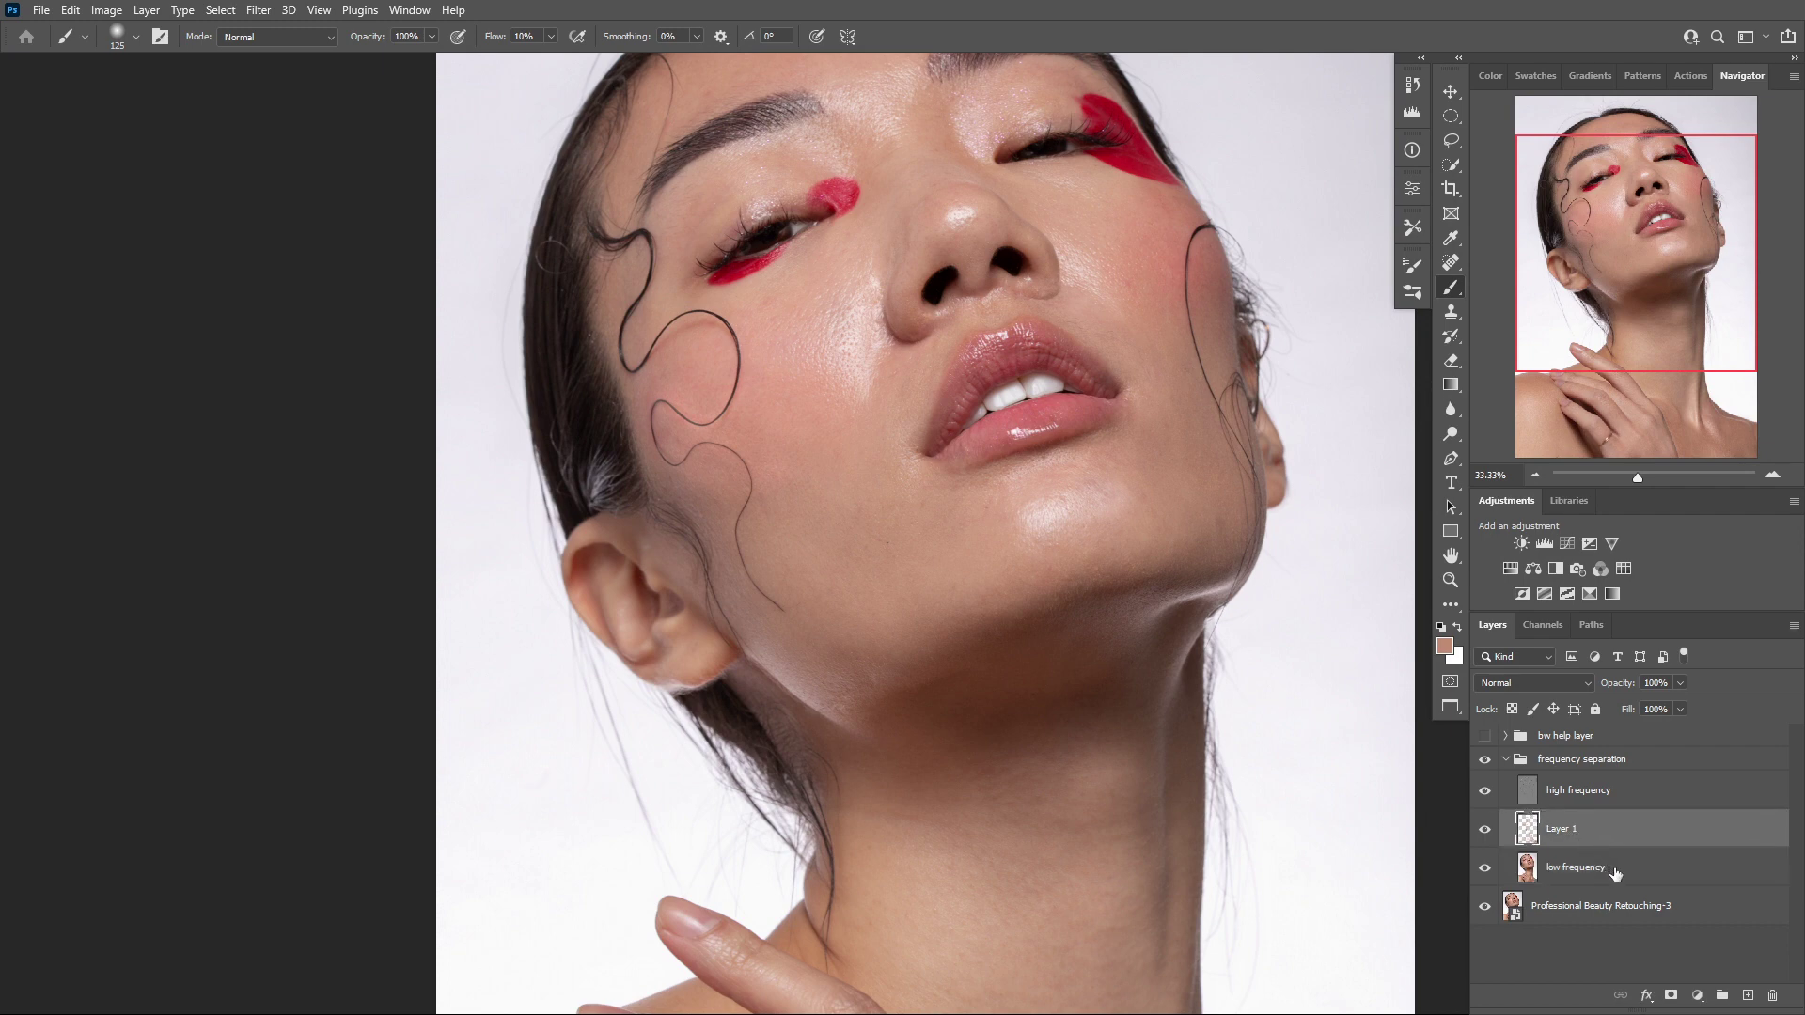
{"action": "left_click", "coordinate": [1486, 792]}
{"action": "left_click", "coordinate": [1745, 995]}
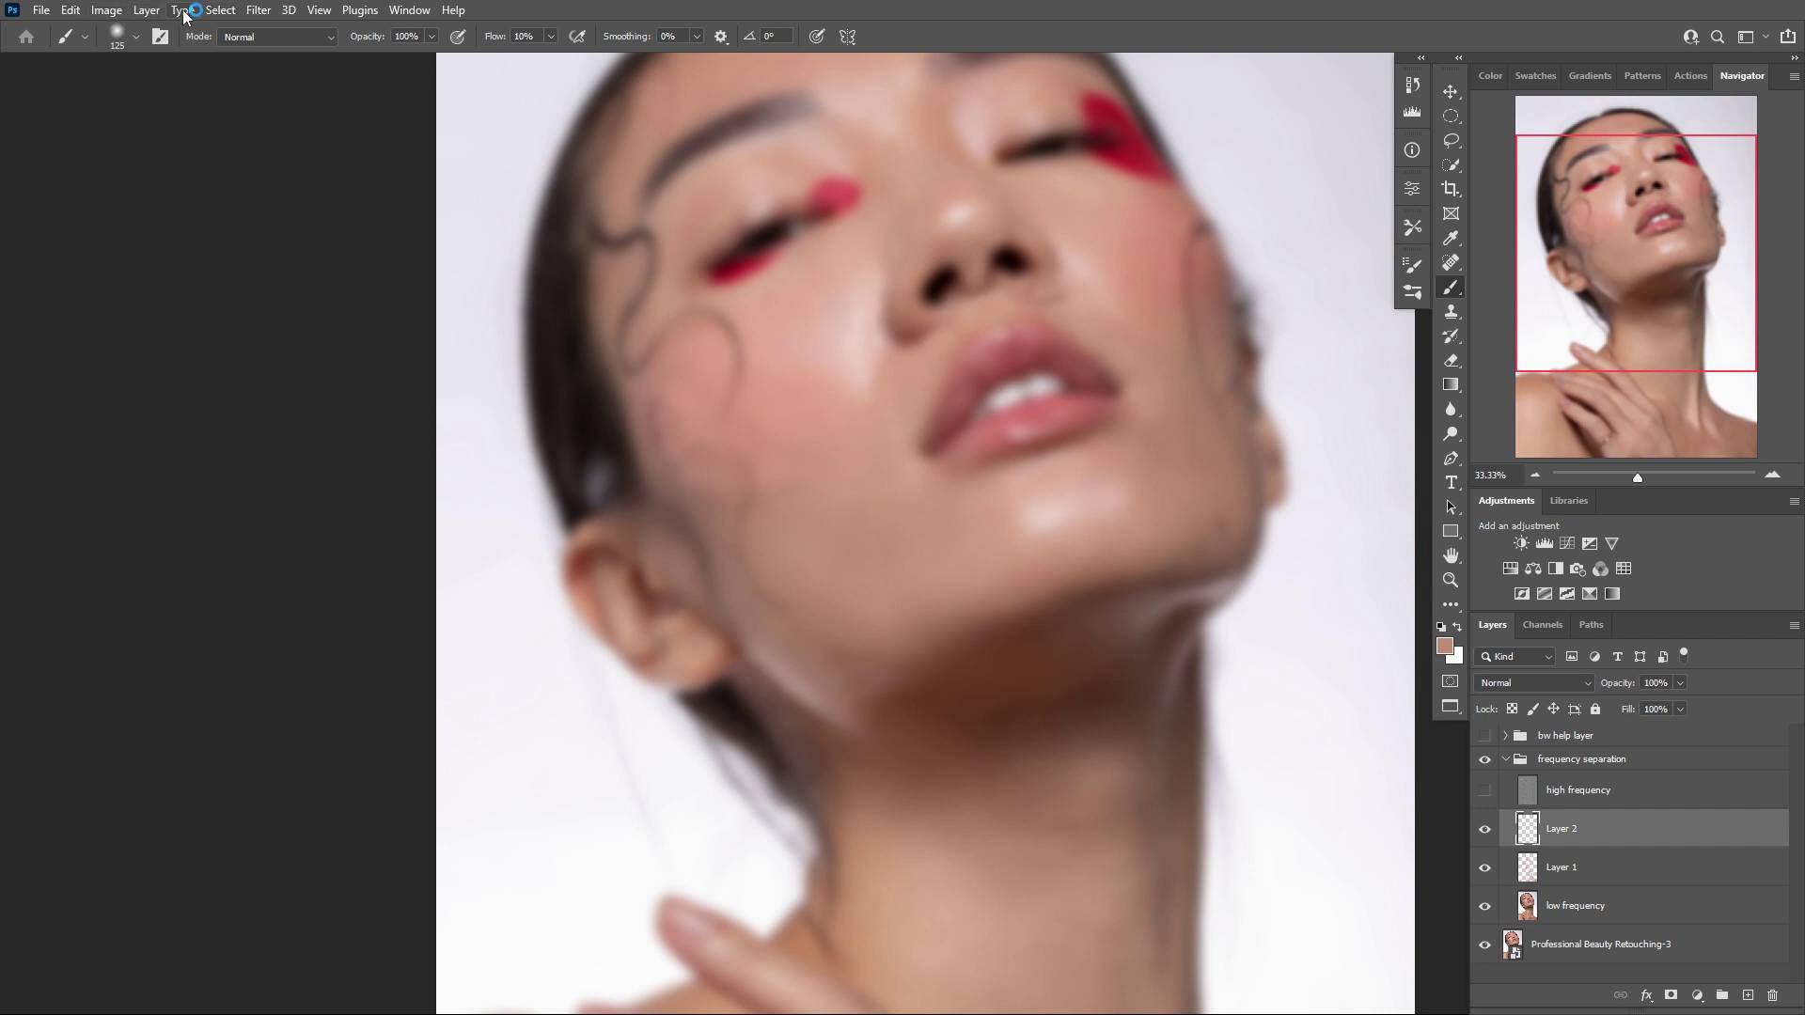
Fill Layer 2 using Apply Image with the Merged layer, RGB channel, Invert off, Normal blending and 100% opacity
{"action": "left_click", "coordinate": [109, 11]}
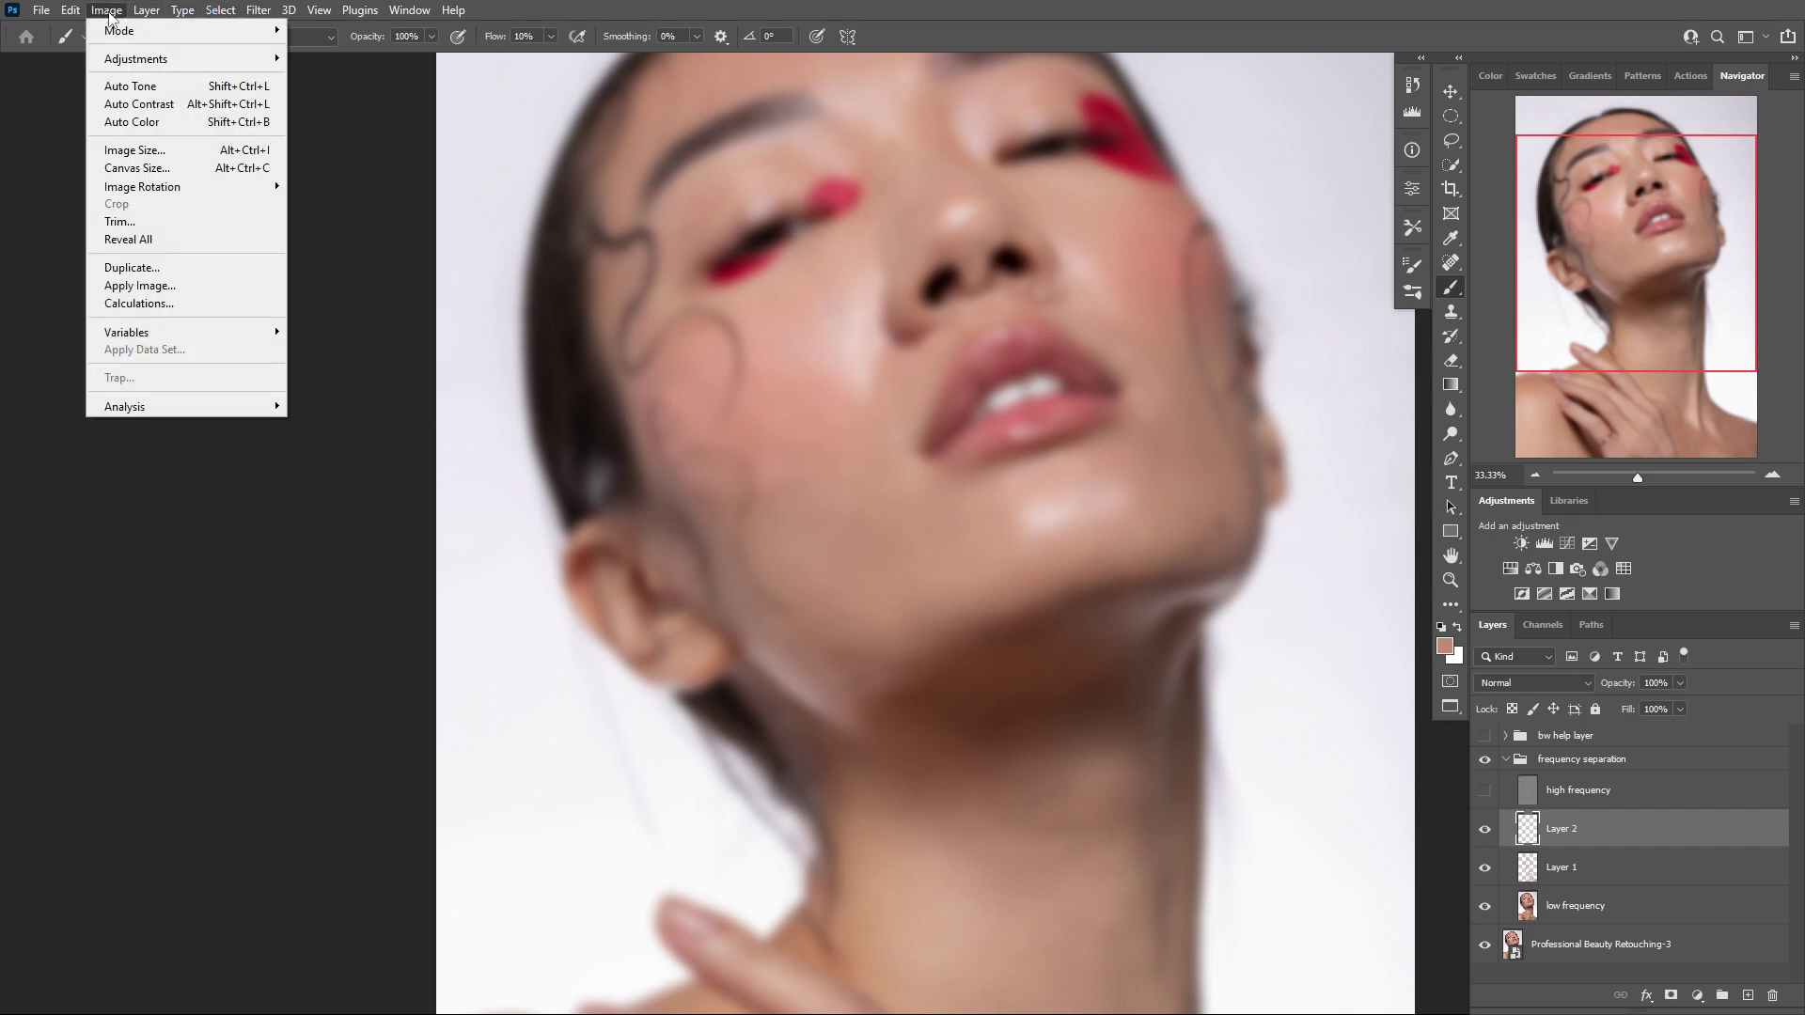
{"action": "left_click", "coordinate": [189, 285]}
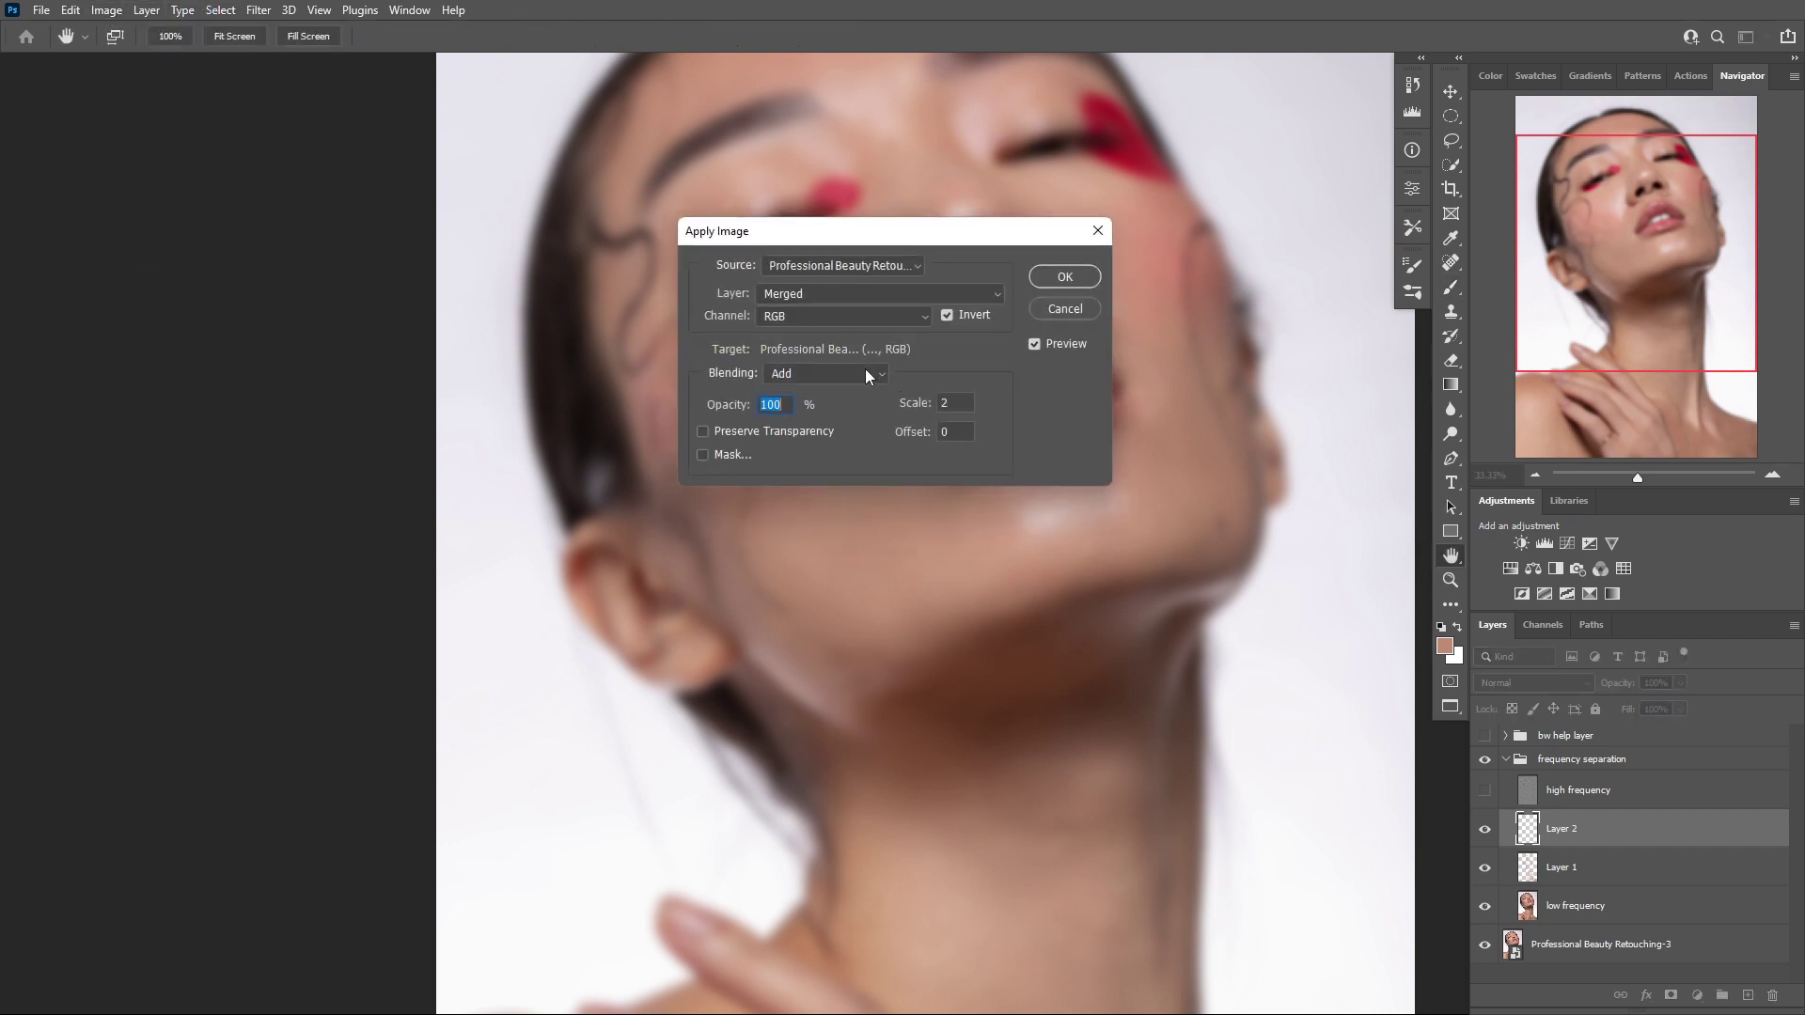
{"action": "left_click", "coordinate": [827, 373]}
{"action": "left_click", "coordinate": [825, 388]}
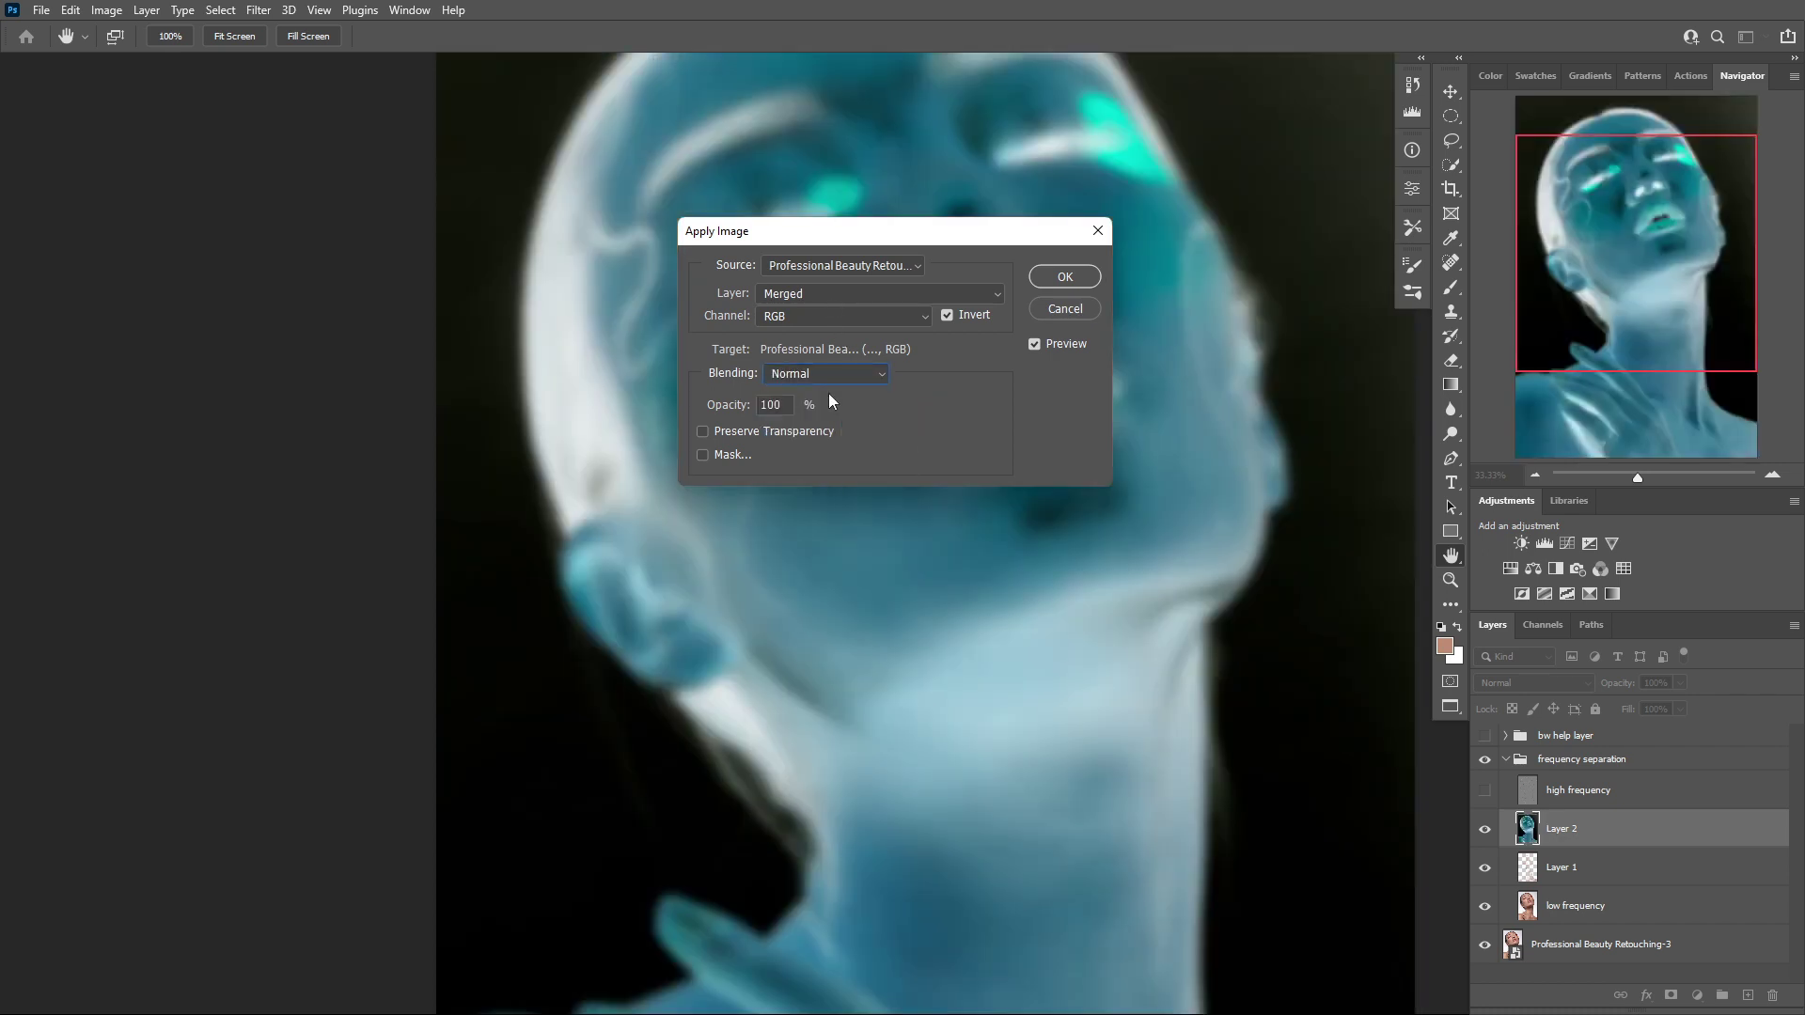
{"action": "left_click", "coordinate": [835, 378]}
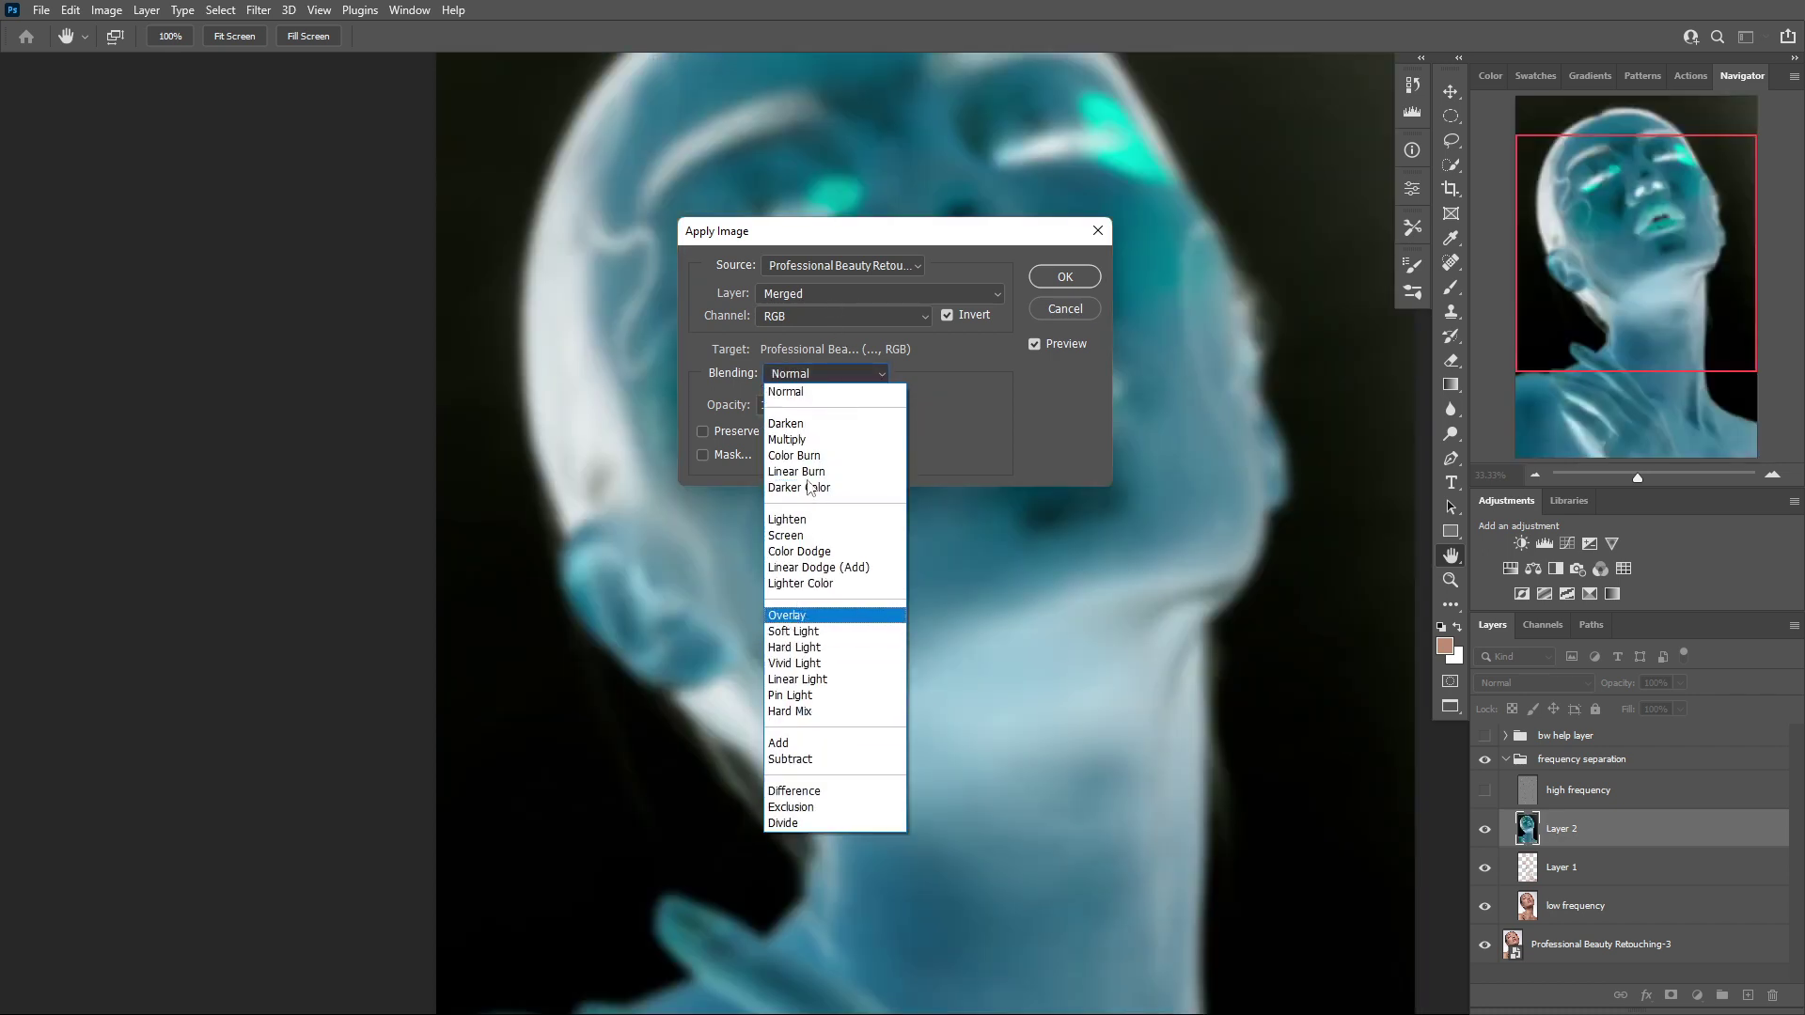
{"action": "left_click", "coordinate": [813, 448]}
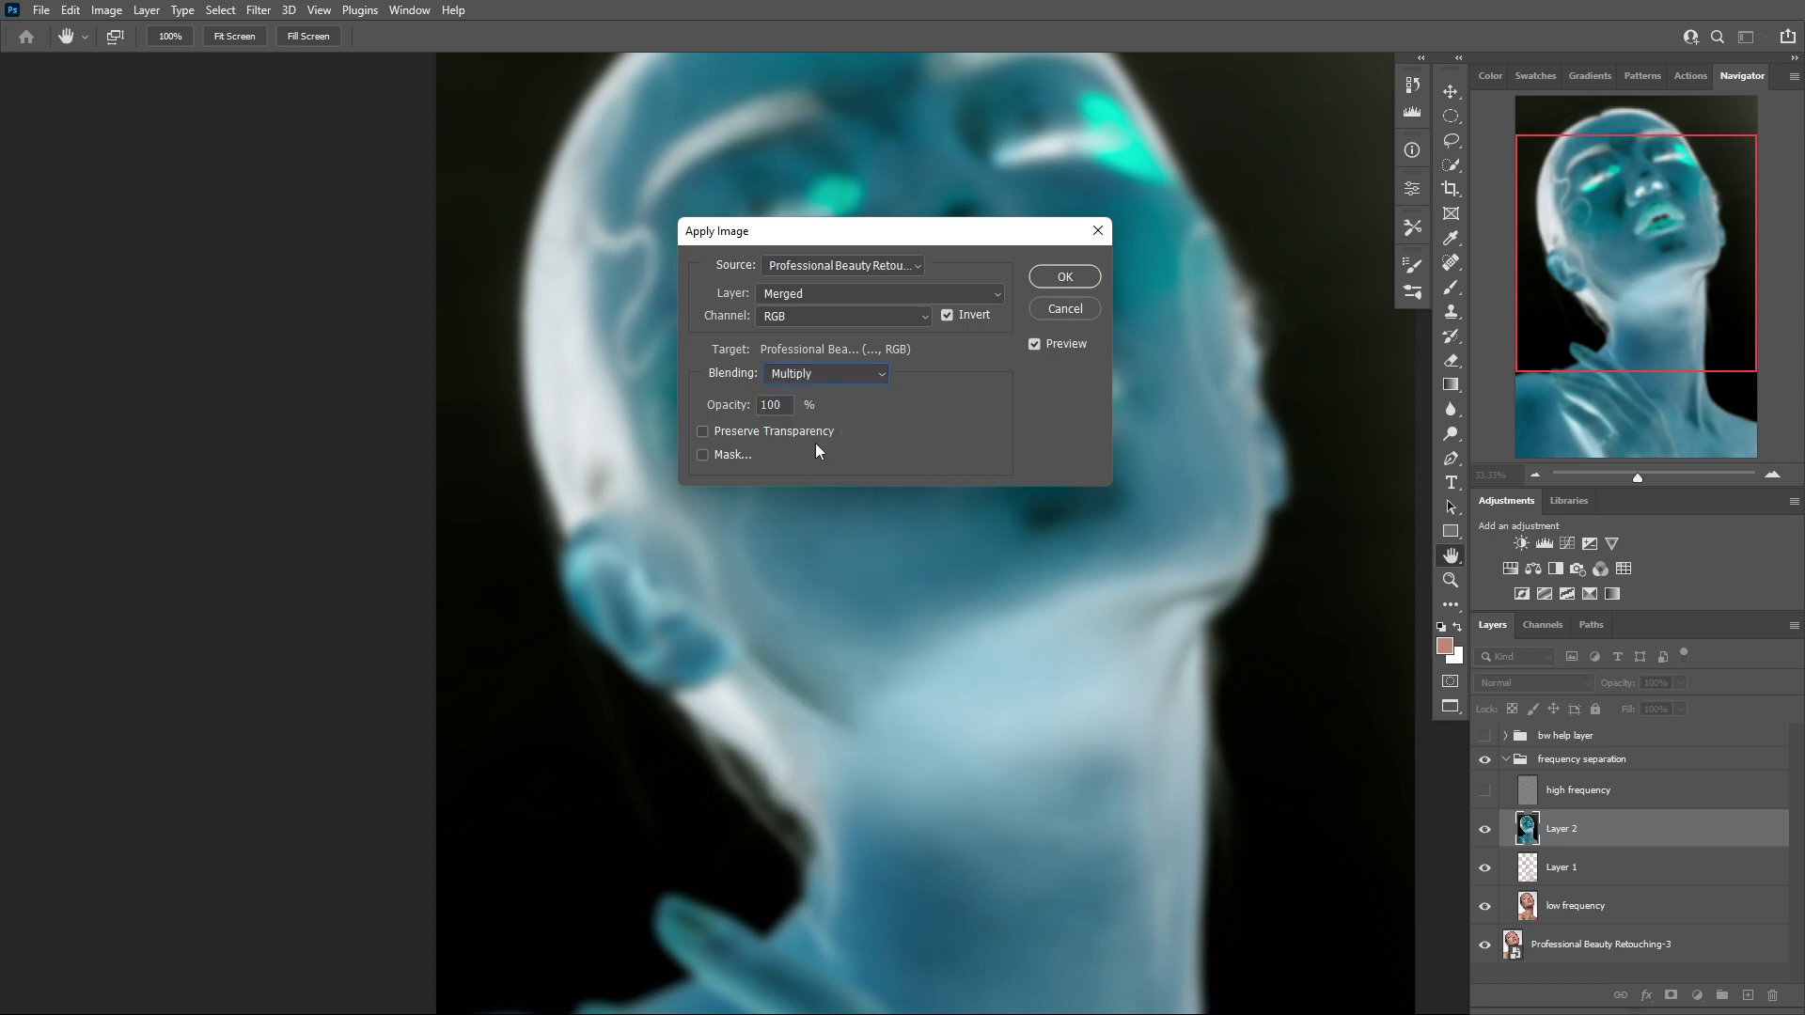
{"action": "left_click", "coordinate": [945, 316]}
{"action": "left_click", "coordinate": [850, 374]}
{"action": "left_click", "coordinate": [861, 389]}
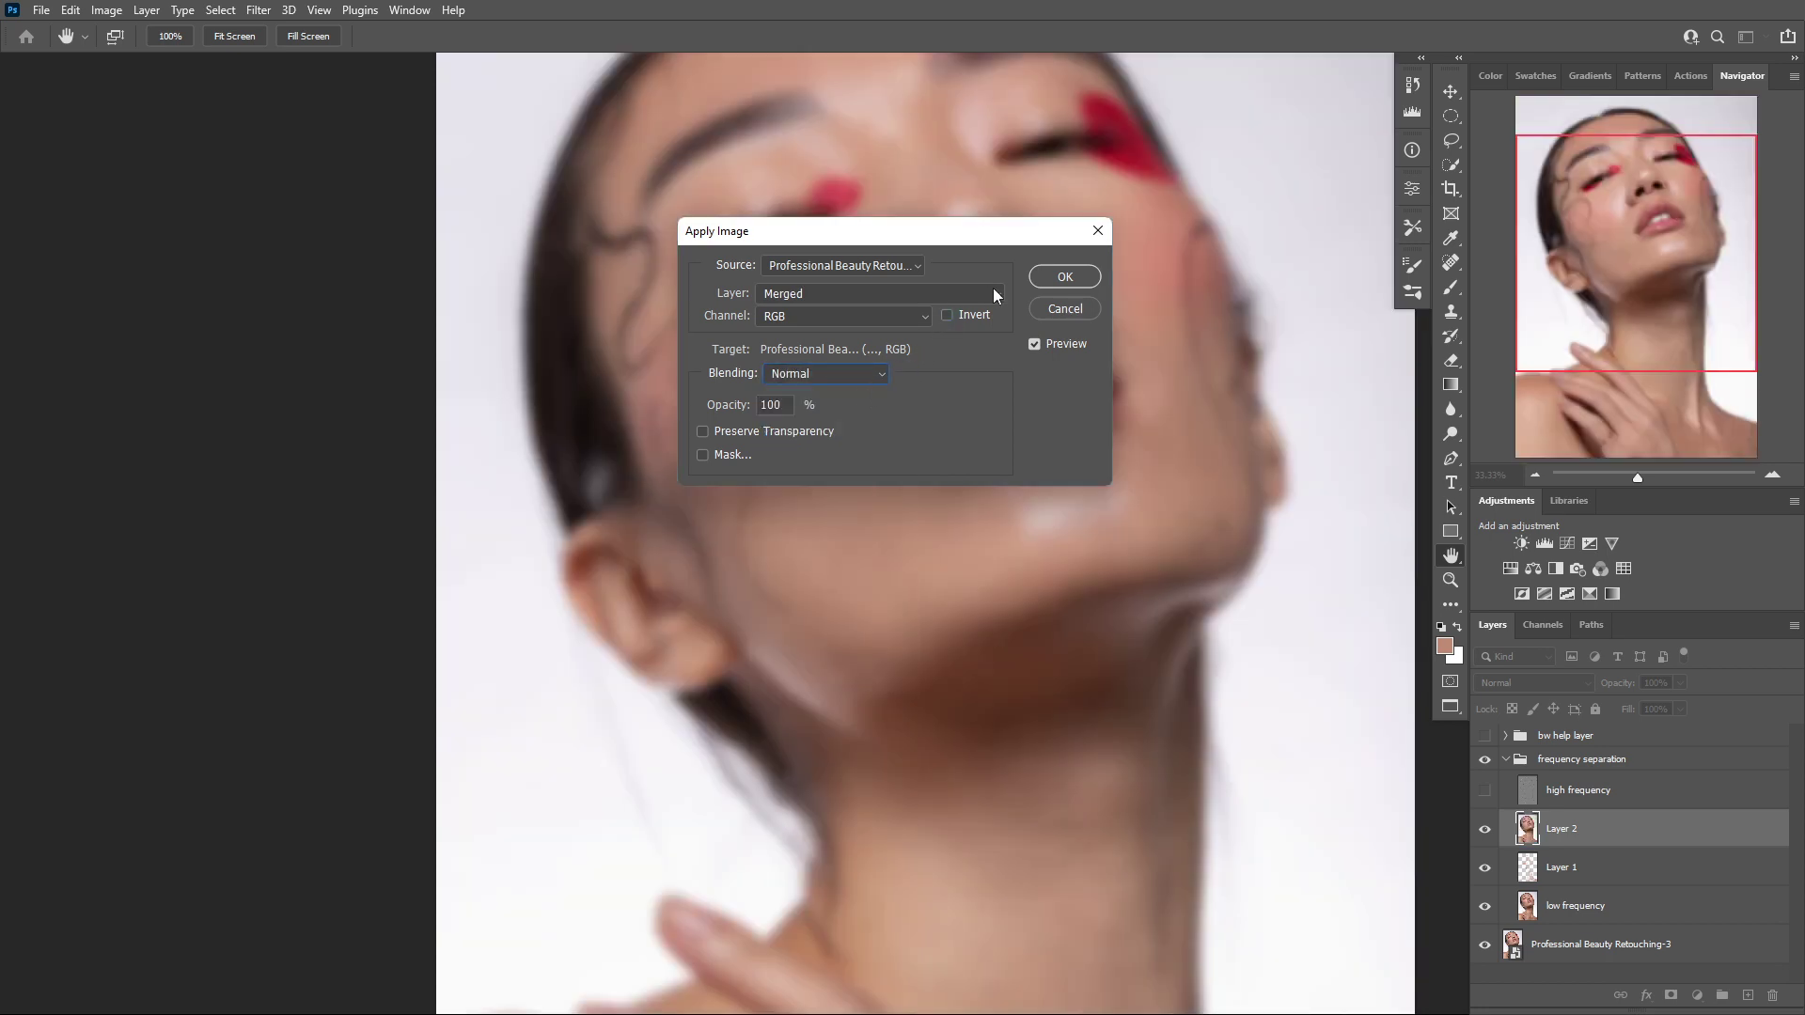
{"action": "key", "text": "b"}
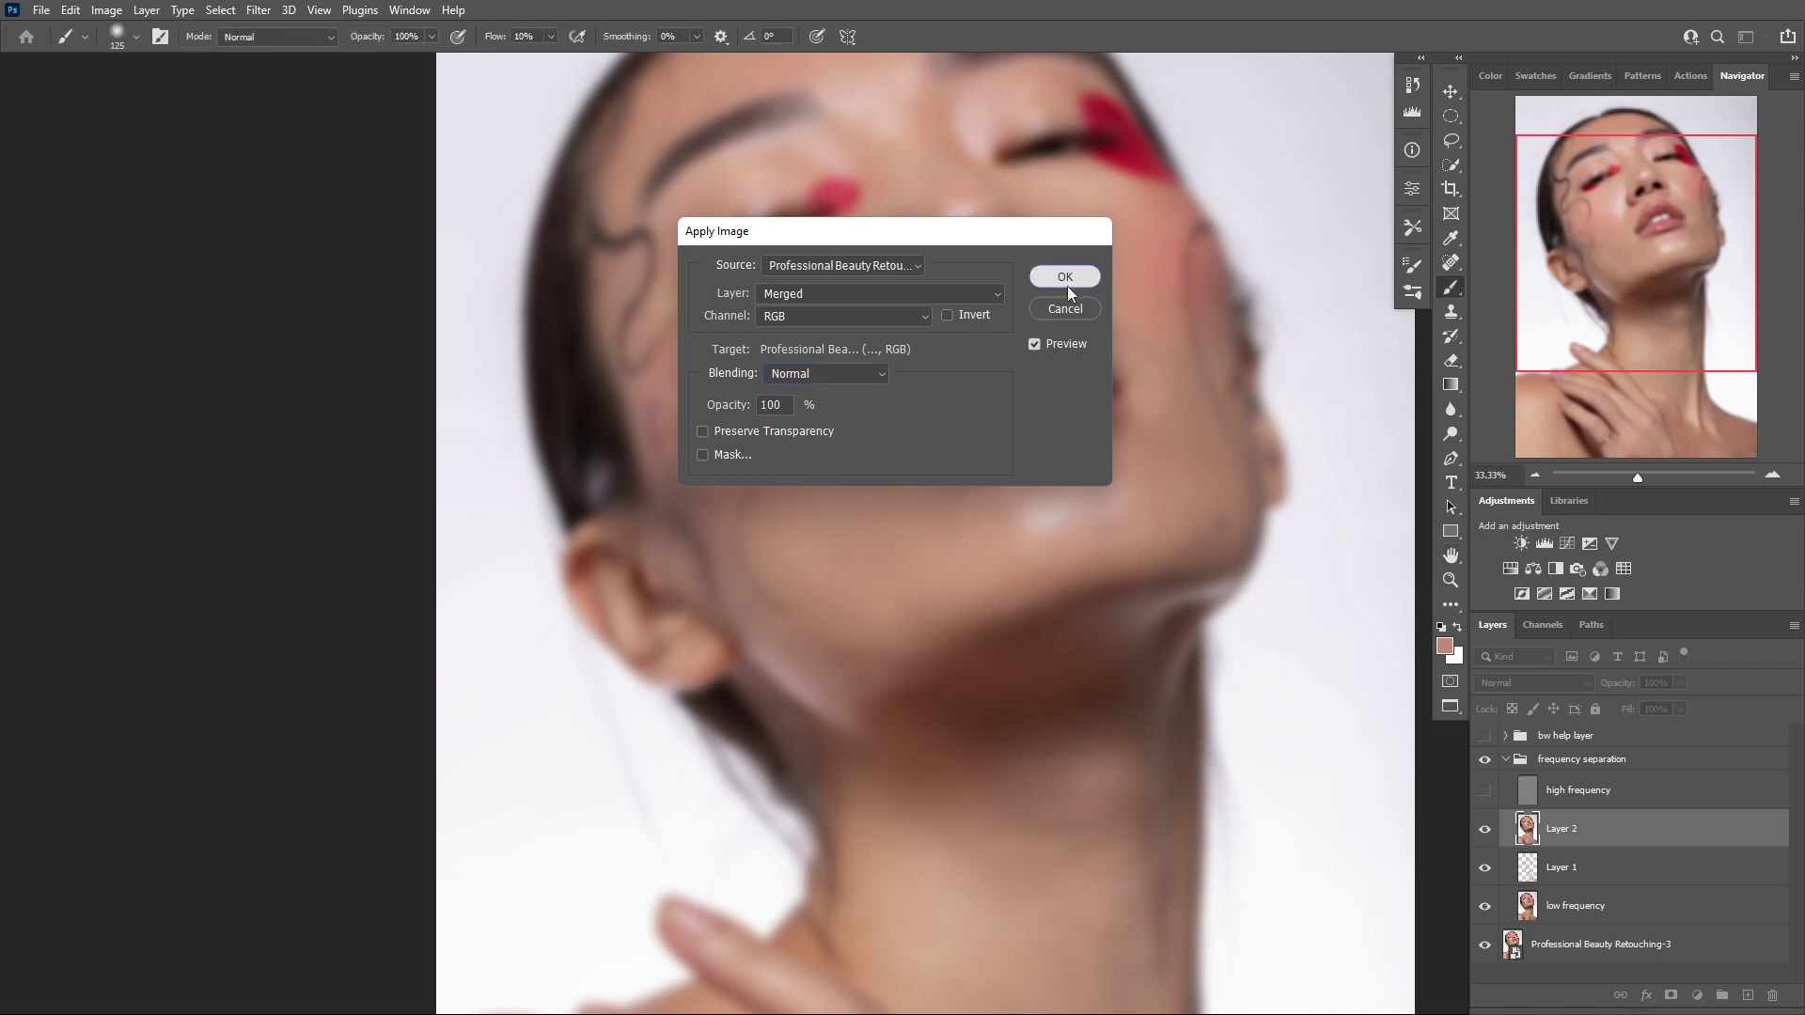
{"action": "left_click", "coordinate": [1066, 281]}
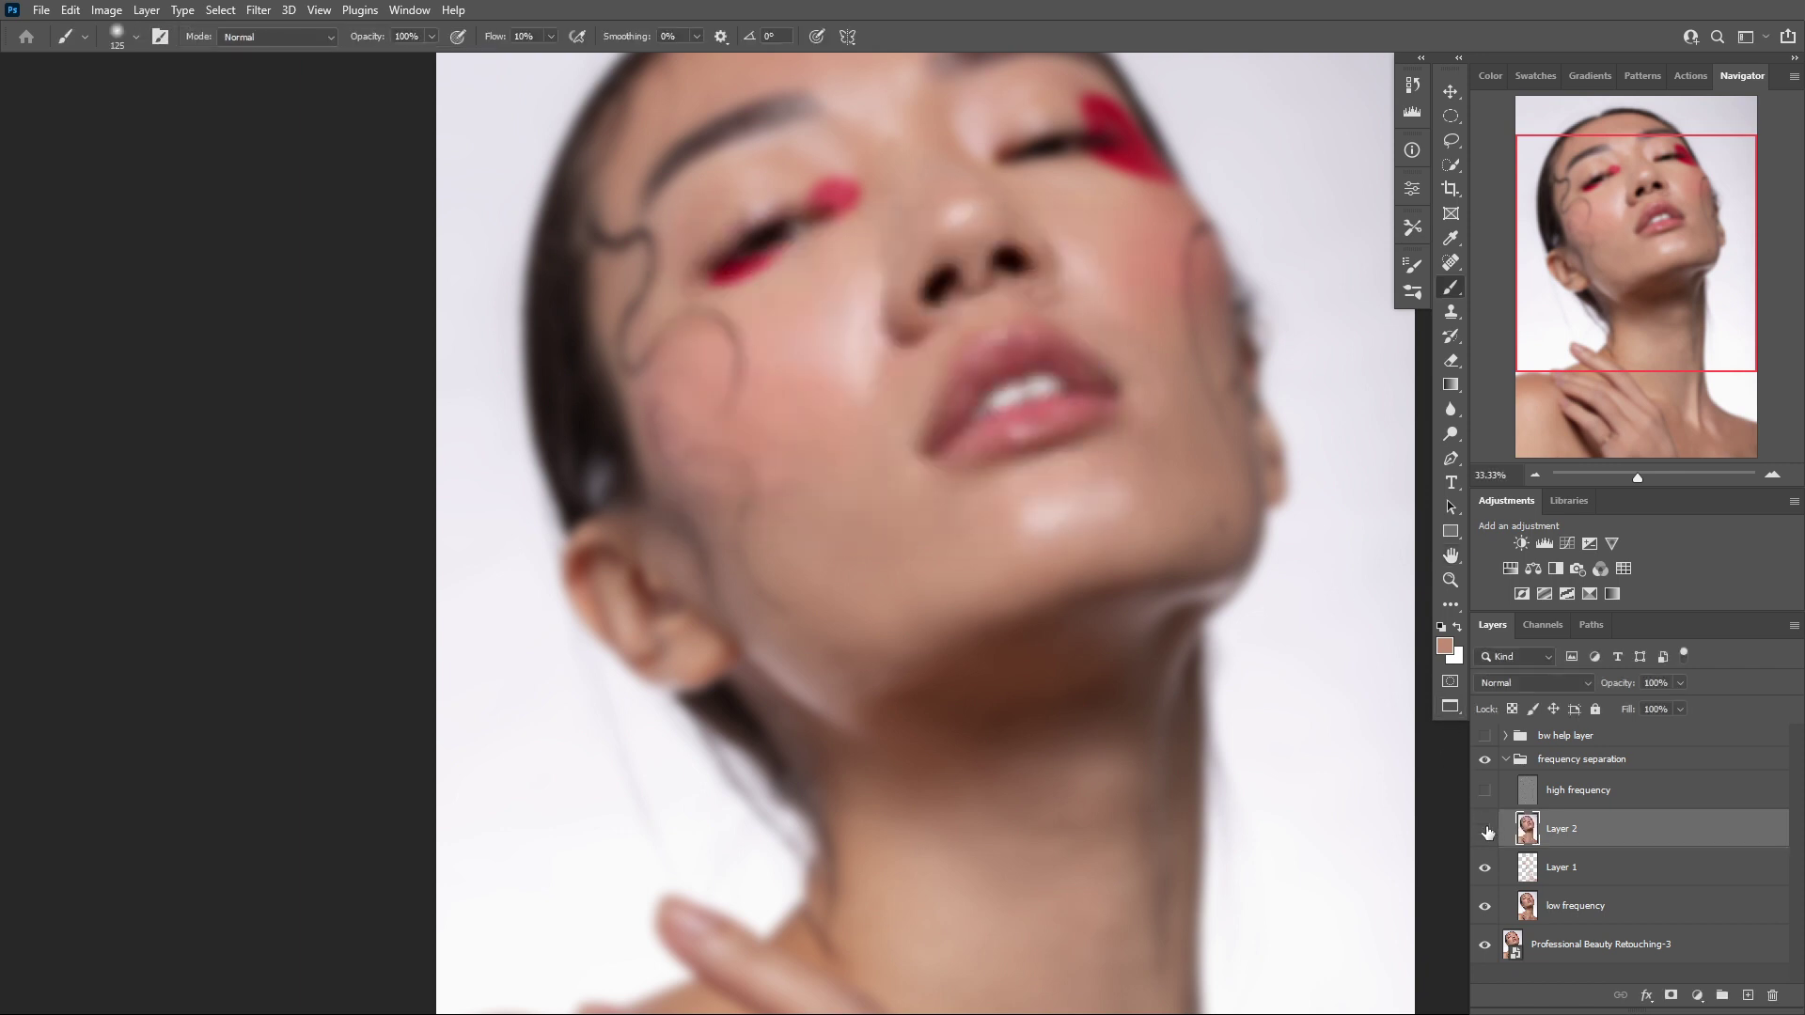
Compare the portrait with Layer 2 off and on, and make the high frequency layer visible again
{"action": "left_click", "coordinate": [1488, 832]}
{"action": "left_click", "coordinate": [1485, 831]}
{"action": "left_click", "coordinate": [1486, 832]}
{"action": "left_click", "coordinate": [1488, 833]}
{"action": "left_click", "coordinate": [1485, 831]}
{"action": "left_click", "coordinate": [1486, 791]}
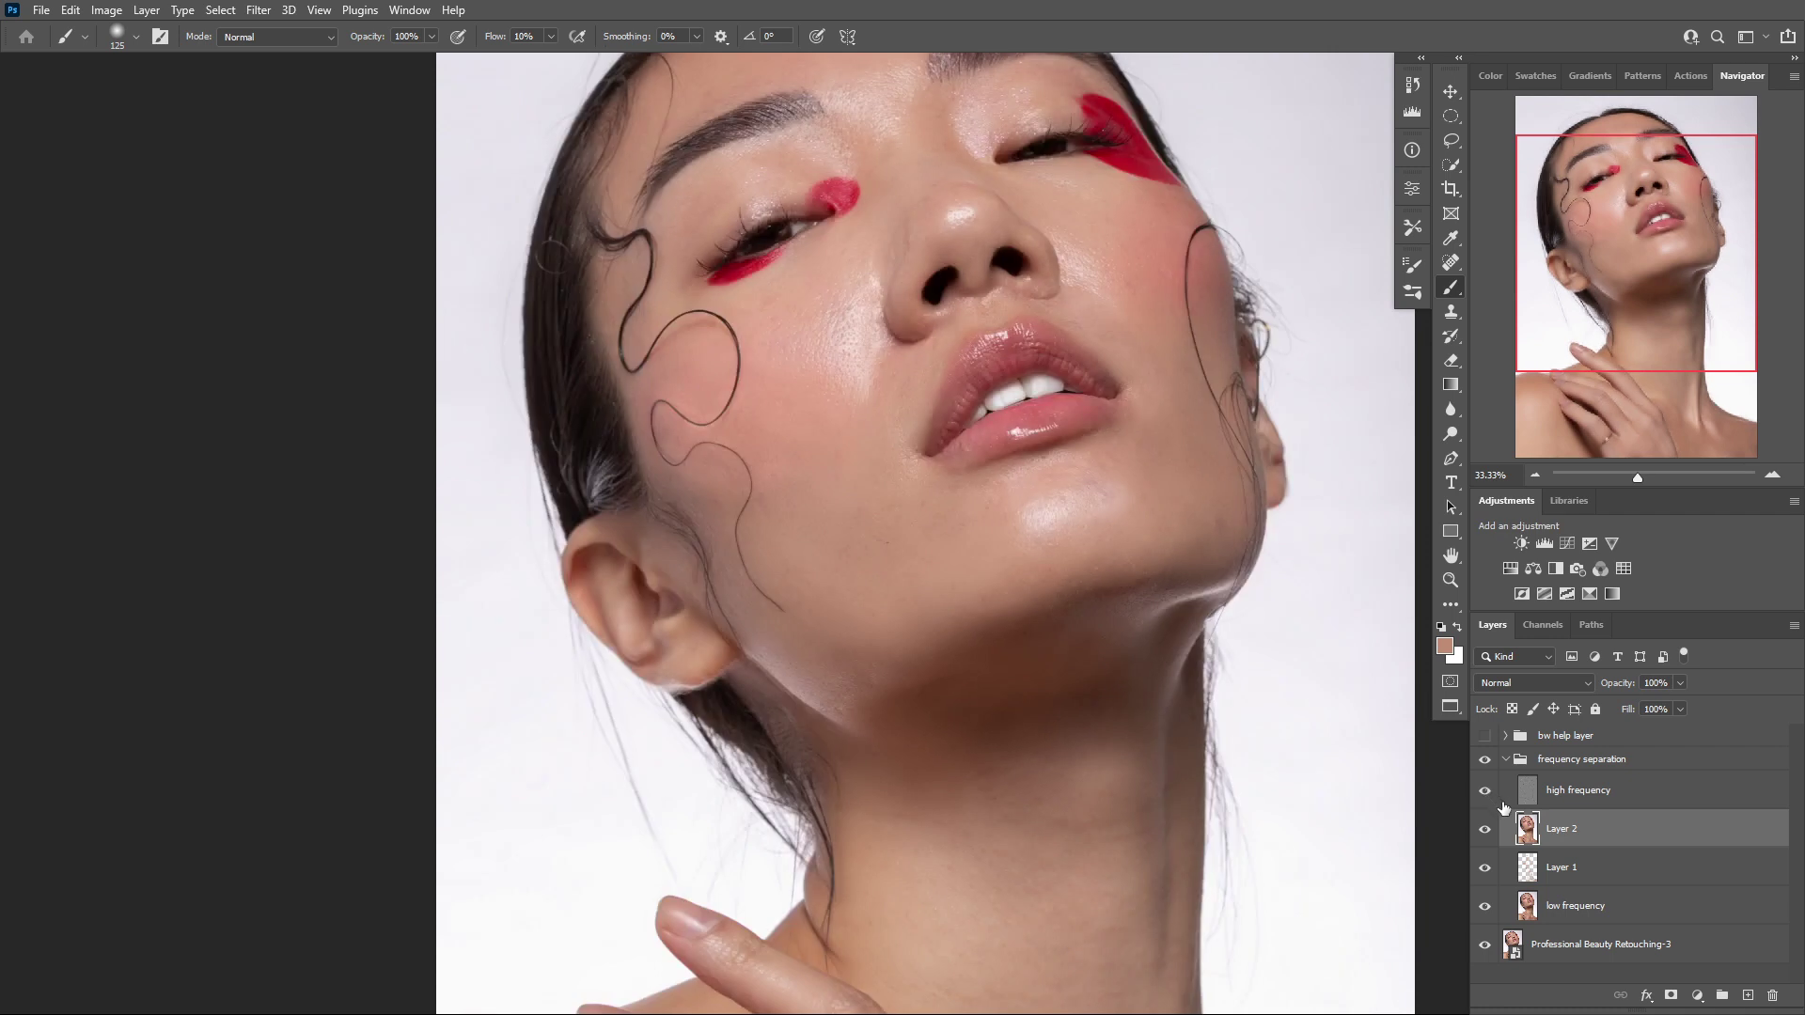
{"action": "left_click", "coordinate": [1487, 832]}
{"action": "left_click", "coordinate": [1487, 832]}
Lasso the forehead area between the eyebrows on Layer 2 and soften it with Gaussian Blur
{"action": "key", "text": "l"}
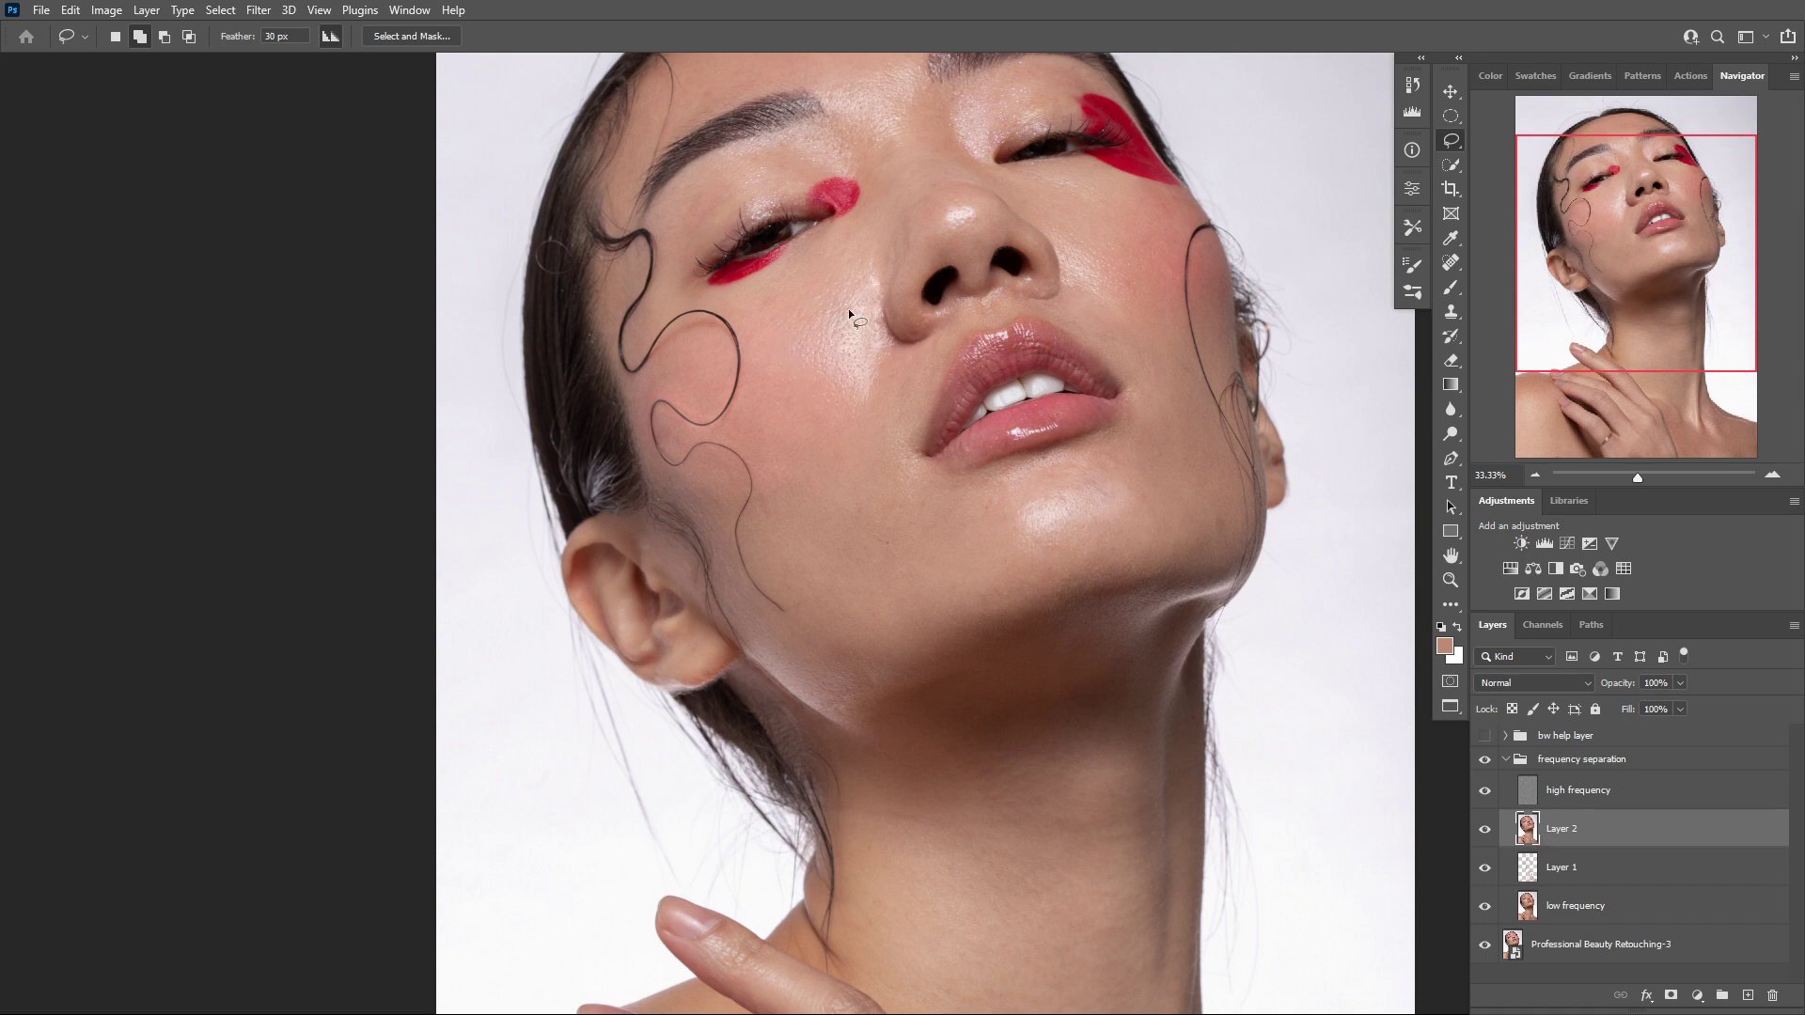
{"action": "key", "text": "ctrl+minus"}
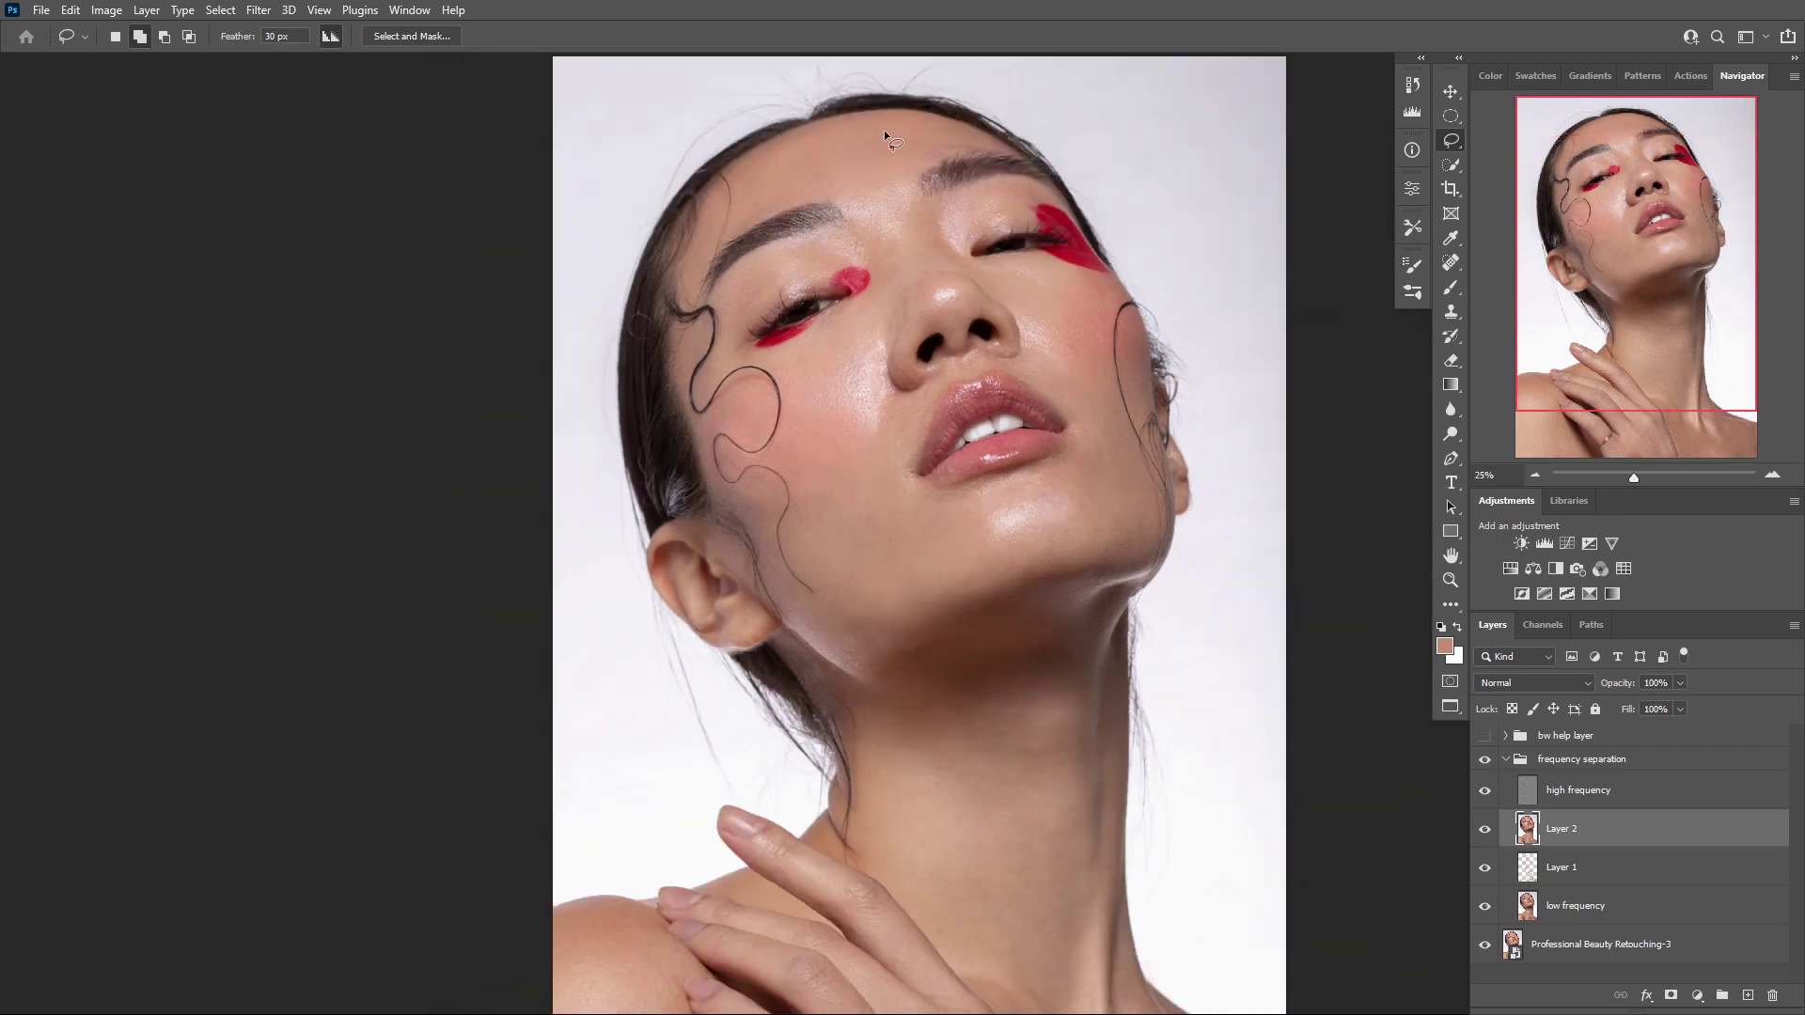
{"action": "left_click_drag", "start_coordinate": [899, 231], "coordinate": [903, 145]}
{"action": "left_click", "coordinate": [258, 10]}
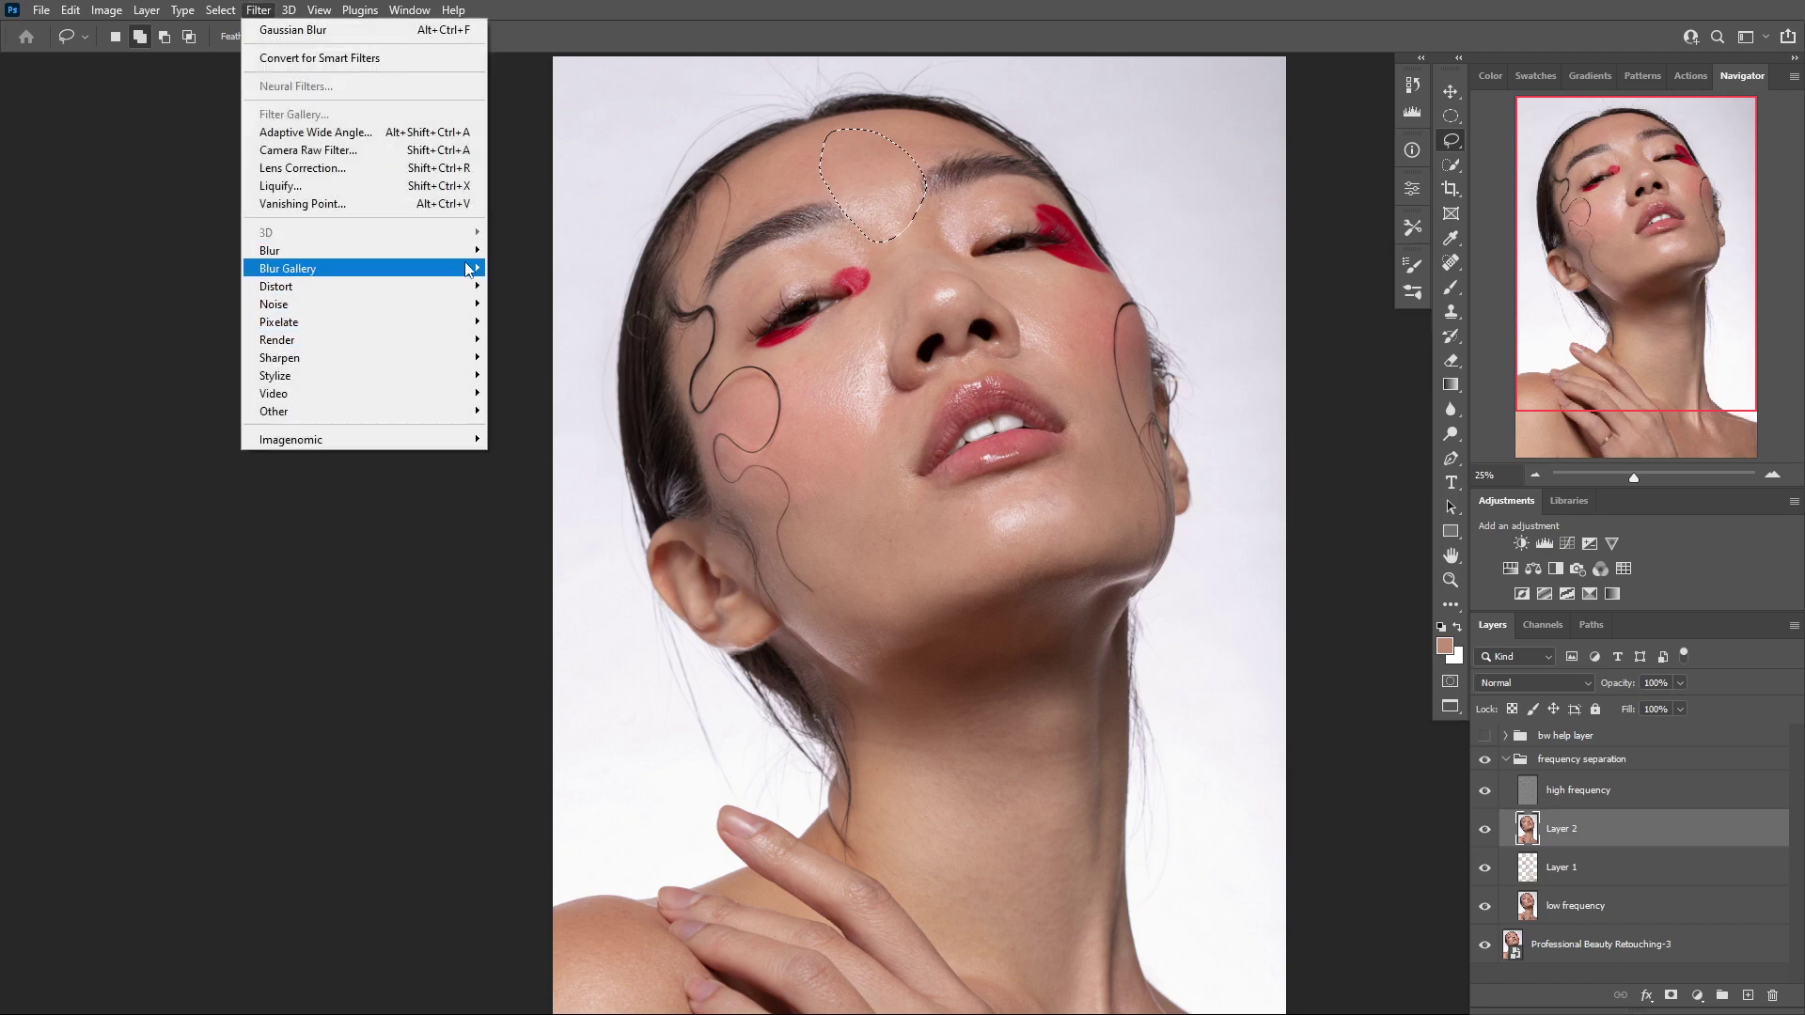
{"action": "mouse_move", "coordinate": [472, 254]}
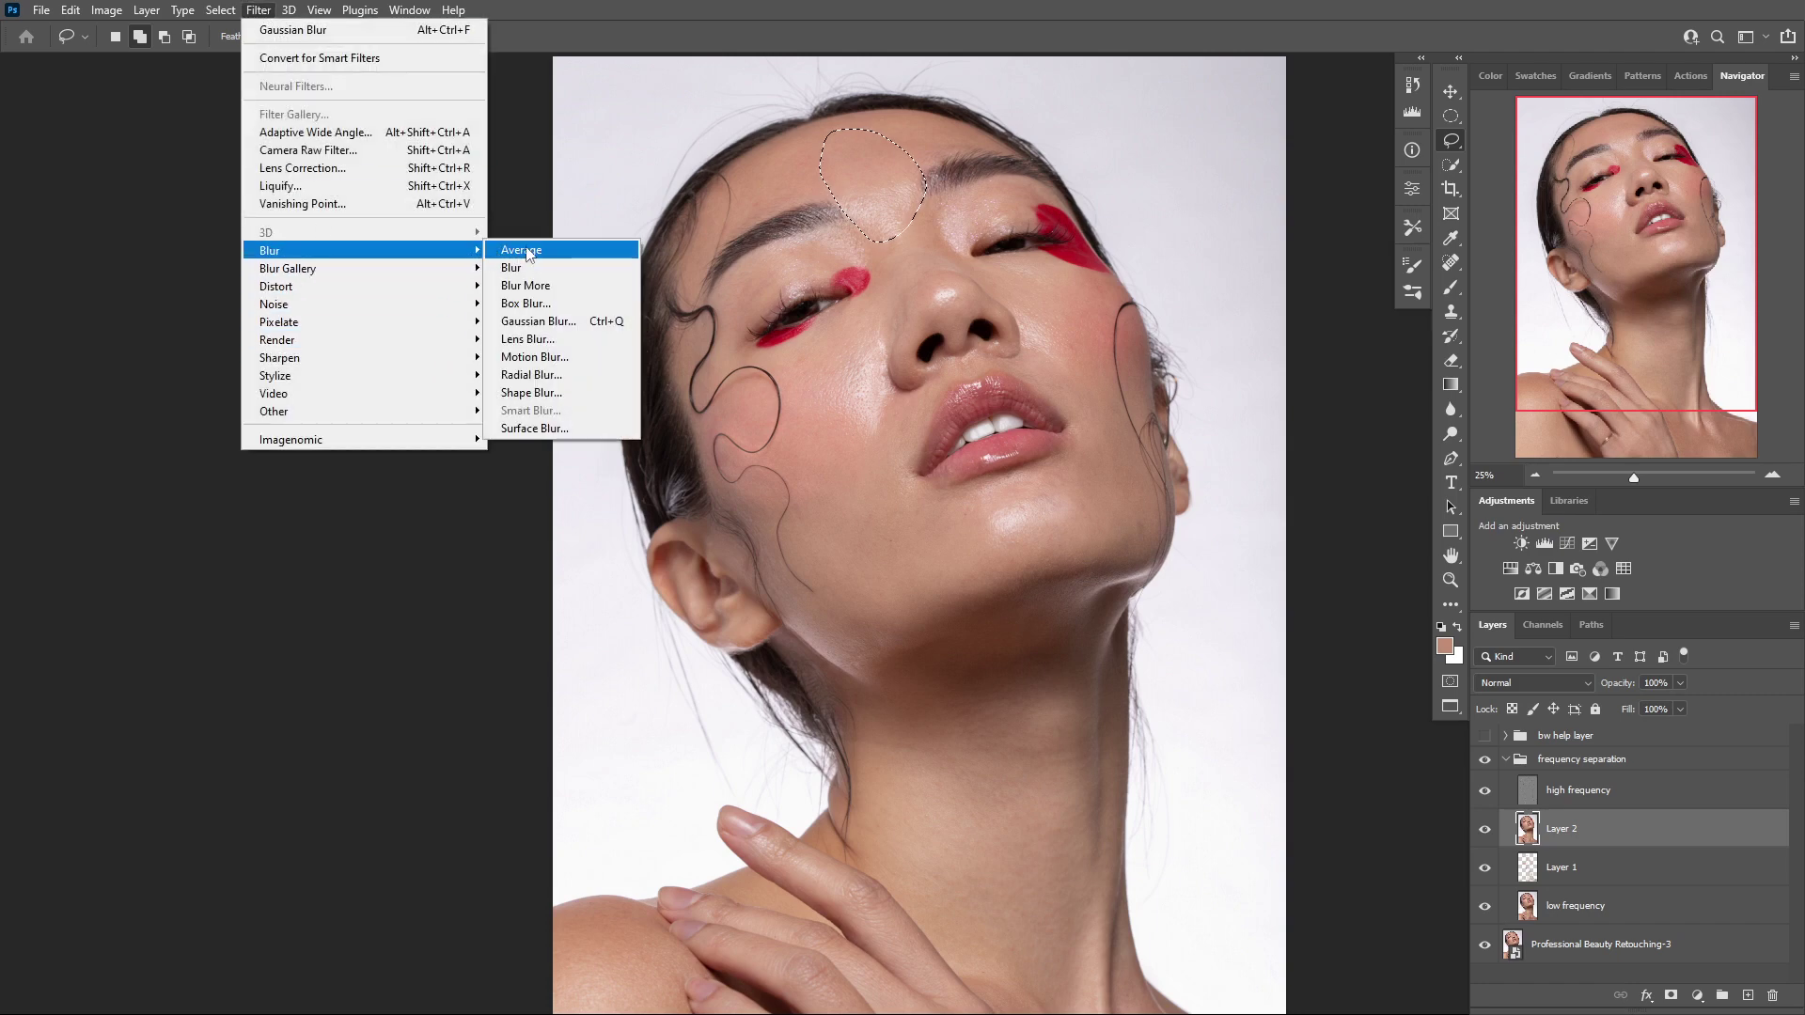
{"action": "left_click", "coordinate": [539, 321]}
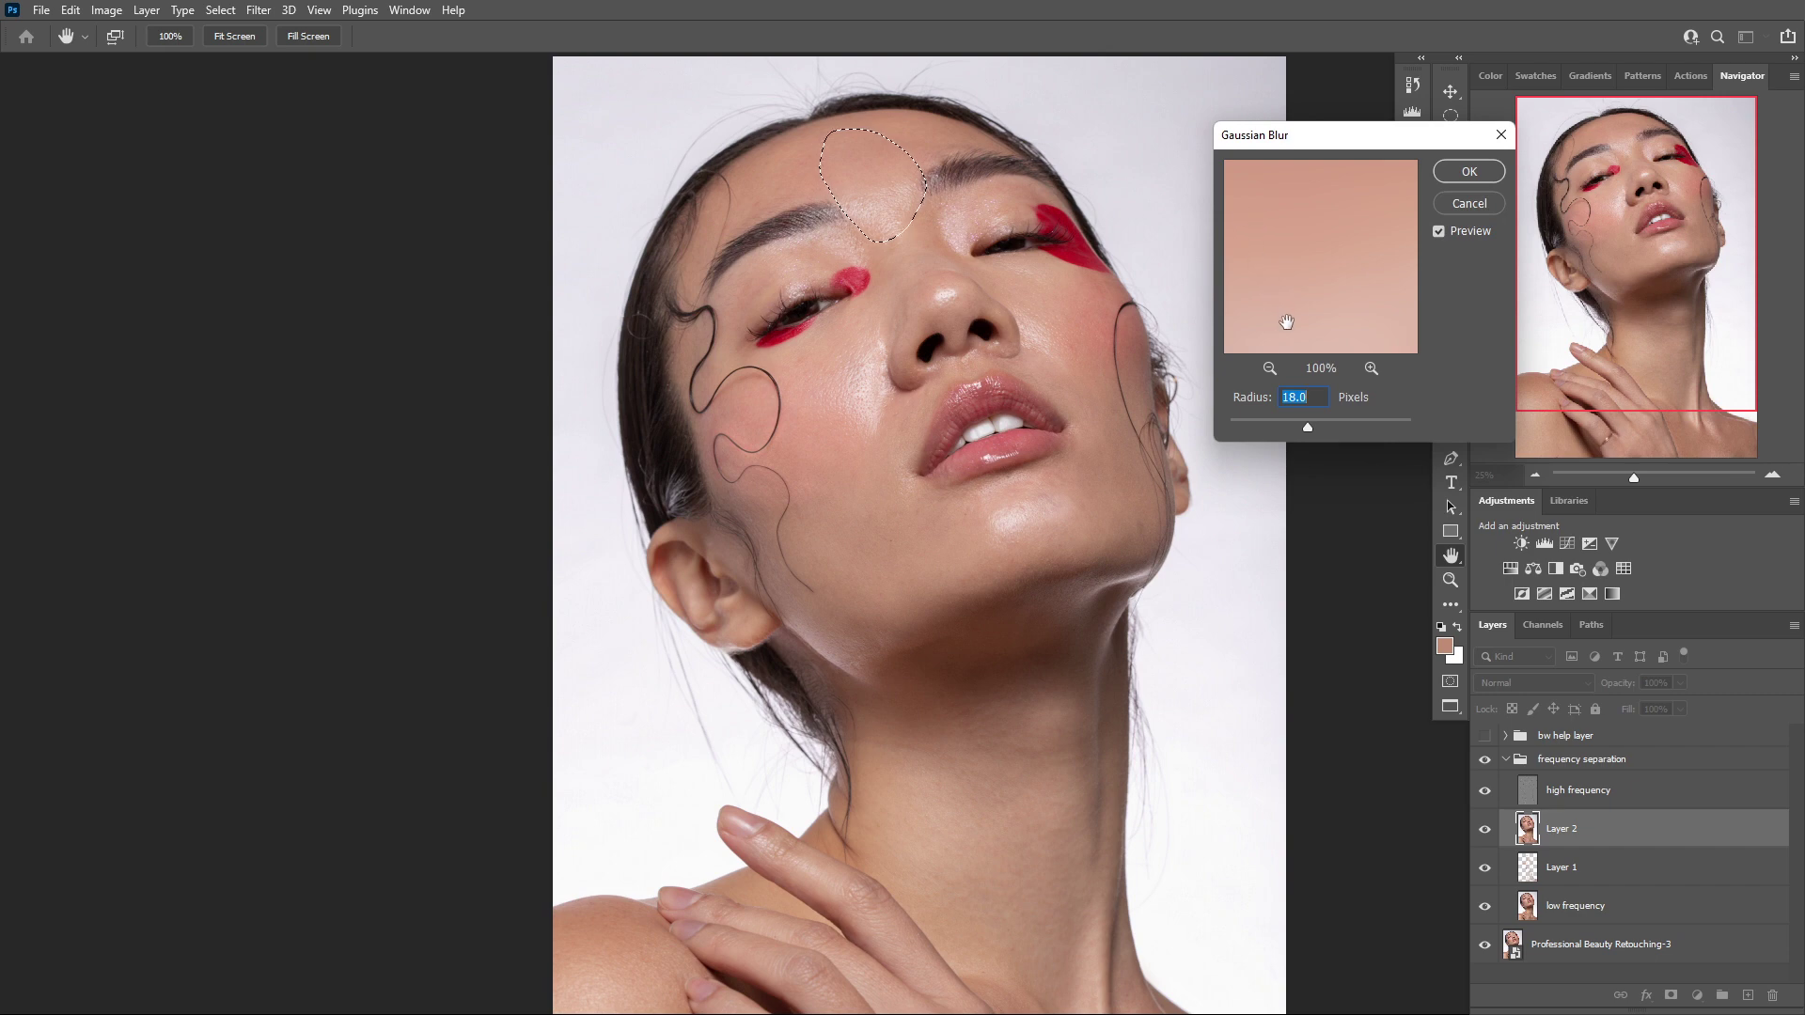
{"action": "type", "text": "46"}
{"action": "left_click_drag", "start_coordinate": [1323, 428], "coordinate": [1300, 431]}
{"action": "left_click_drag", "start_coordinate": [1254, 423], "coordinate": [1284, 432]}
{"action": "left_click", "coordinate": [1448, 173]}
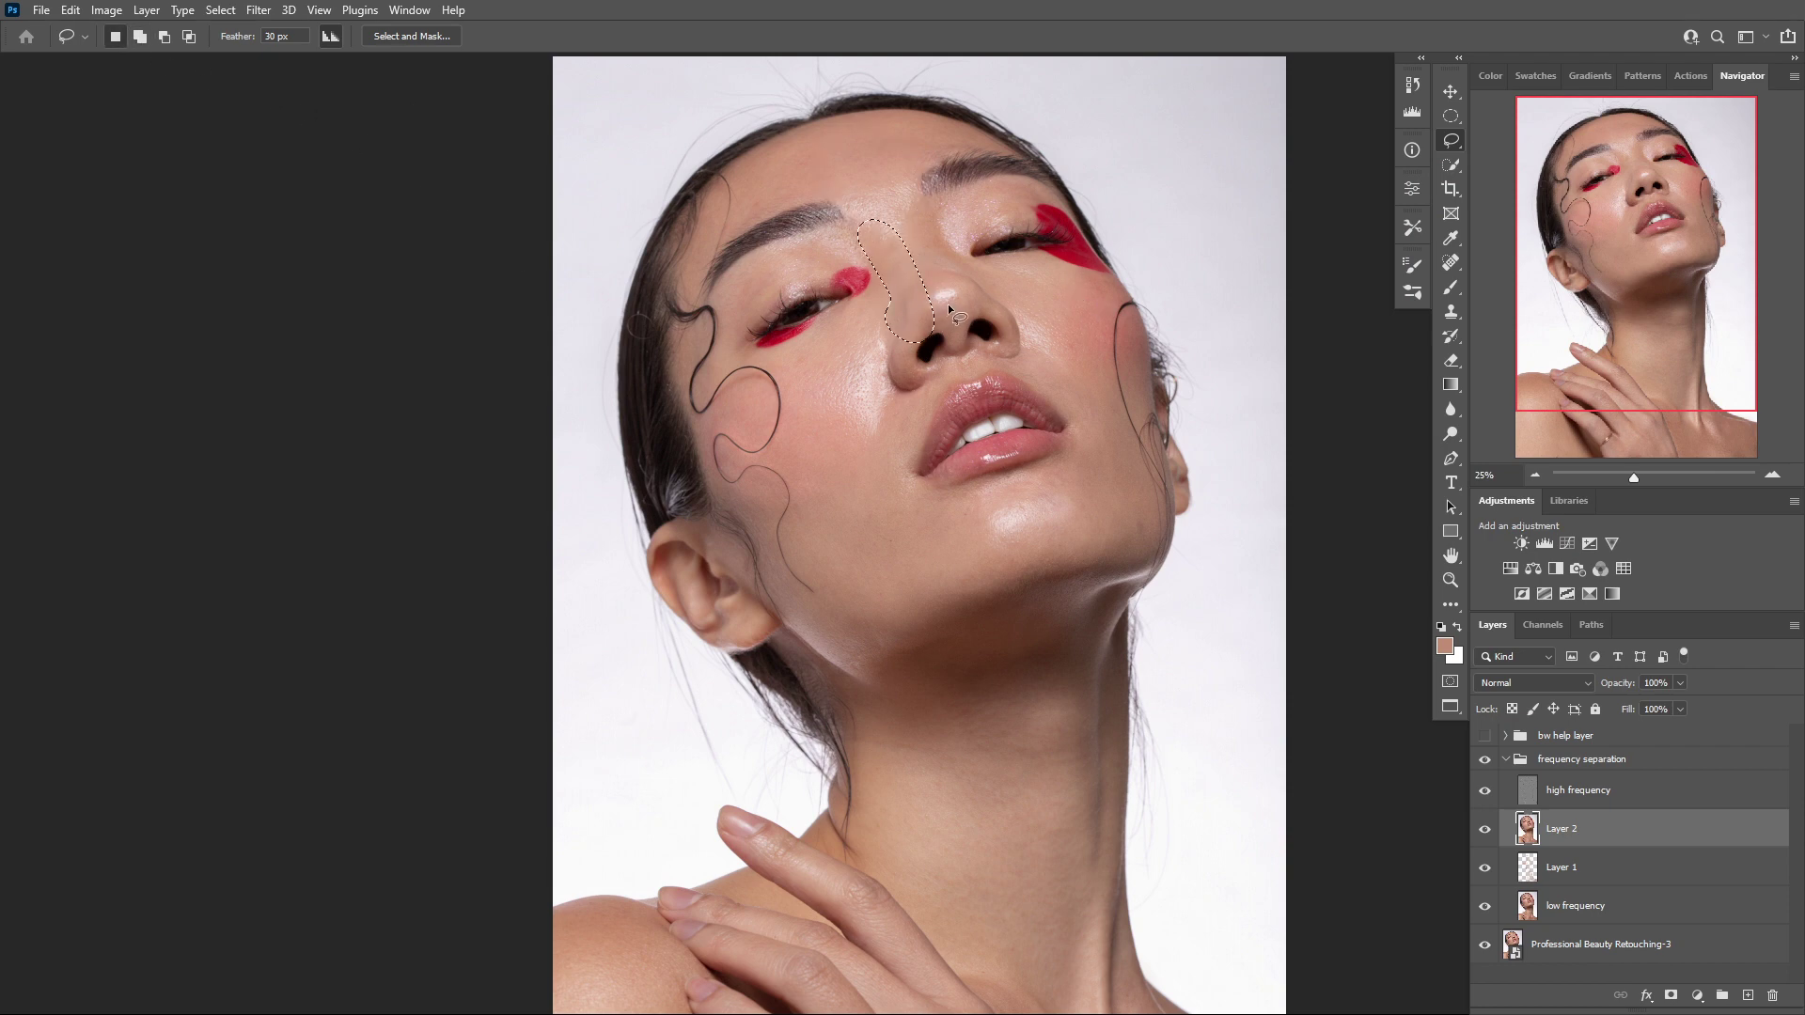
Soften lasso selections along both sides of the nose with Gaussian Blur at a 12.5 pixel radius
{"action": "key", "text": "ctrl+alt+f"}
{"action": "left_click", "coordinate": [1483, 175]}
{"action": "left_click_drag", "start_coordinate": [986, 325], "coordinate": [983, 323]}
{"action": "key", "text": "ctrl+alt+f"}
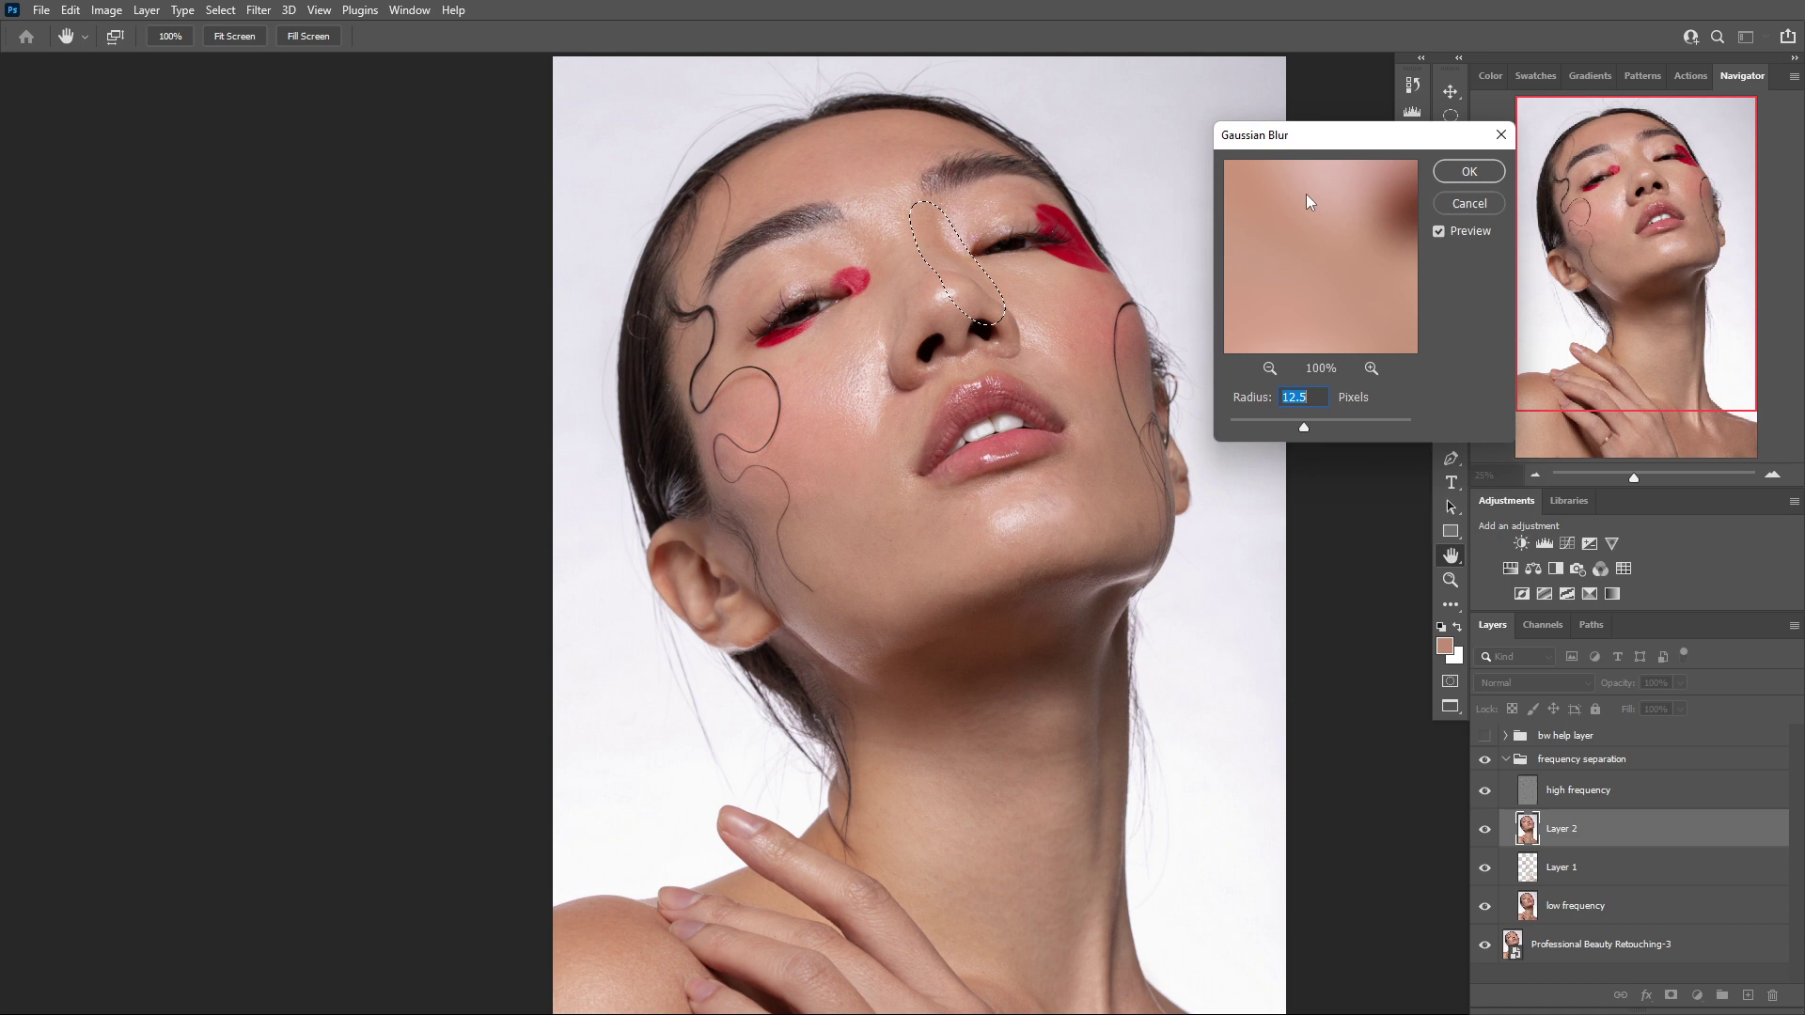
{"action": "left_click", "coordinate": [1463, 173]}
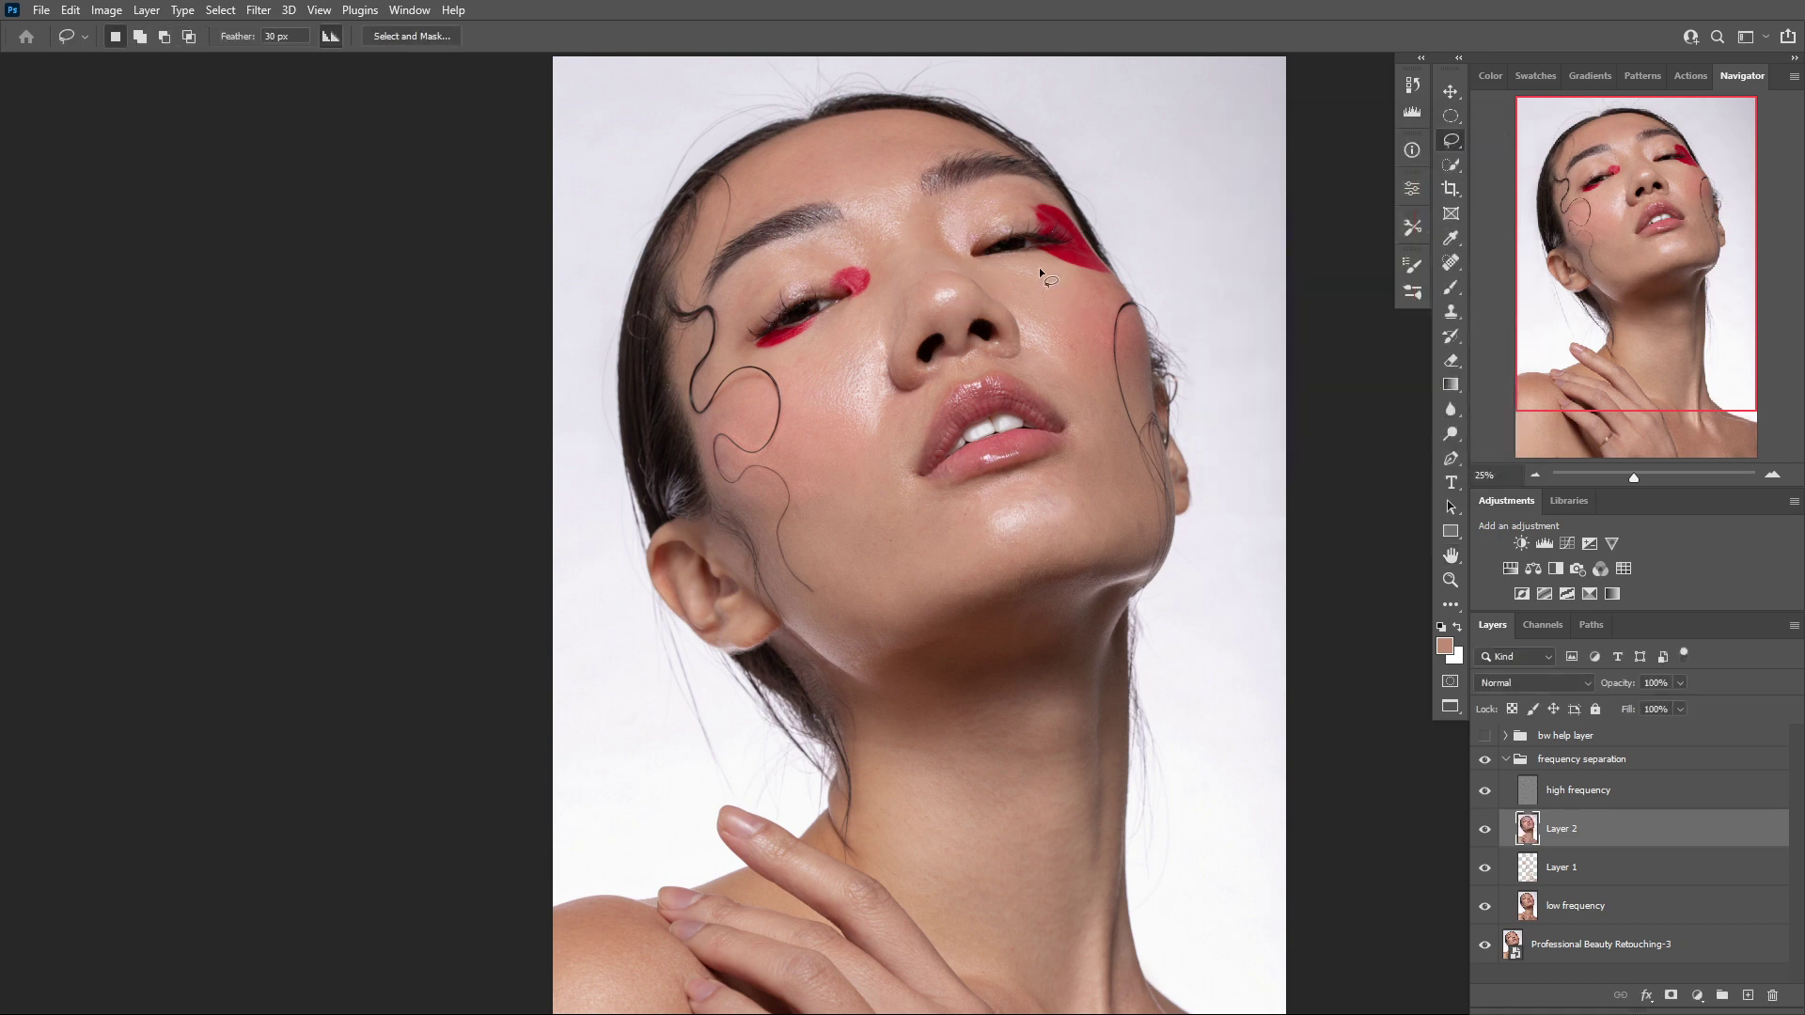
Smooth the cheek below the eye with the larger red makeup patch and the outer cheek beside it using a 25 pixel Gaussian Blur
{"action": "left_click_drag", "start_coordinate": [994, 279], "coordinate": [1060, 382]}
{"action": "left_click_drag", "start_coordinate": [1068, 265], "coordinate": [1060, 264]}
{"action": "key", "text": "ctrl+alt+f"}
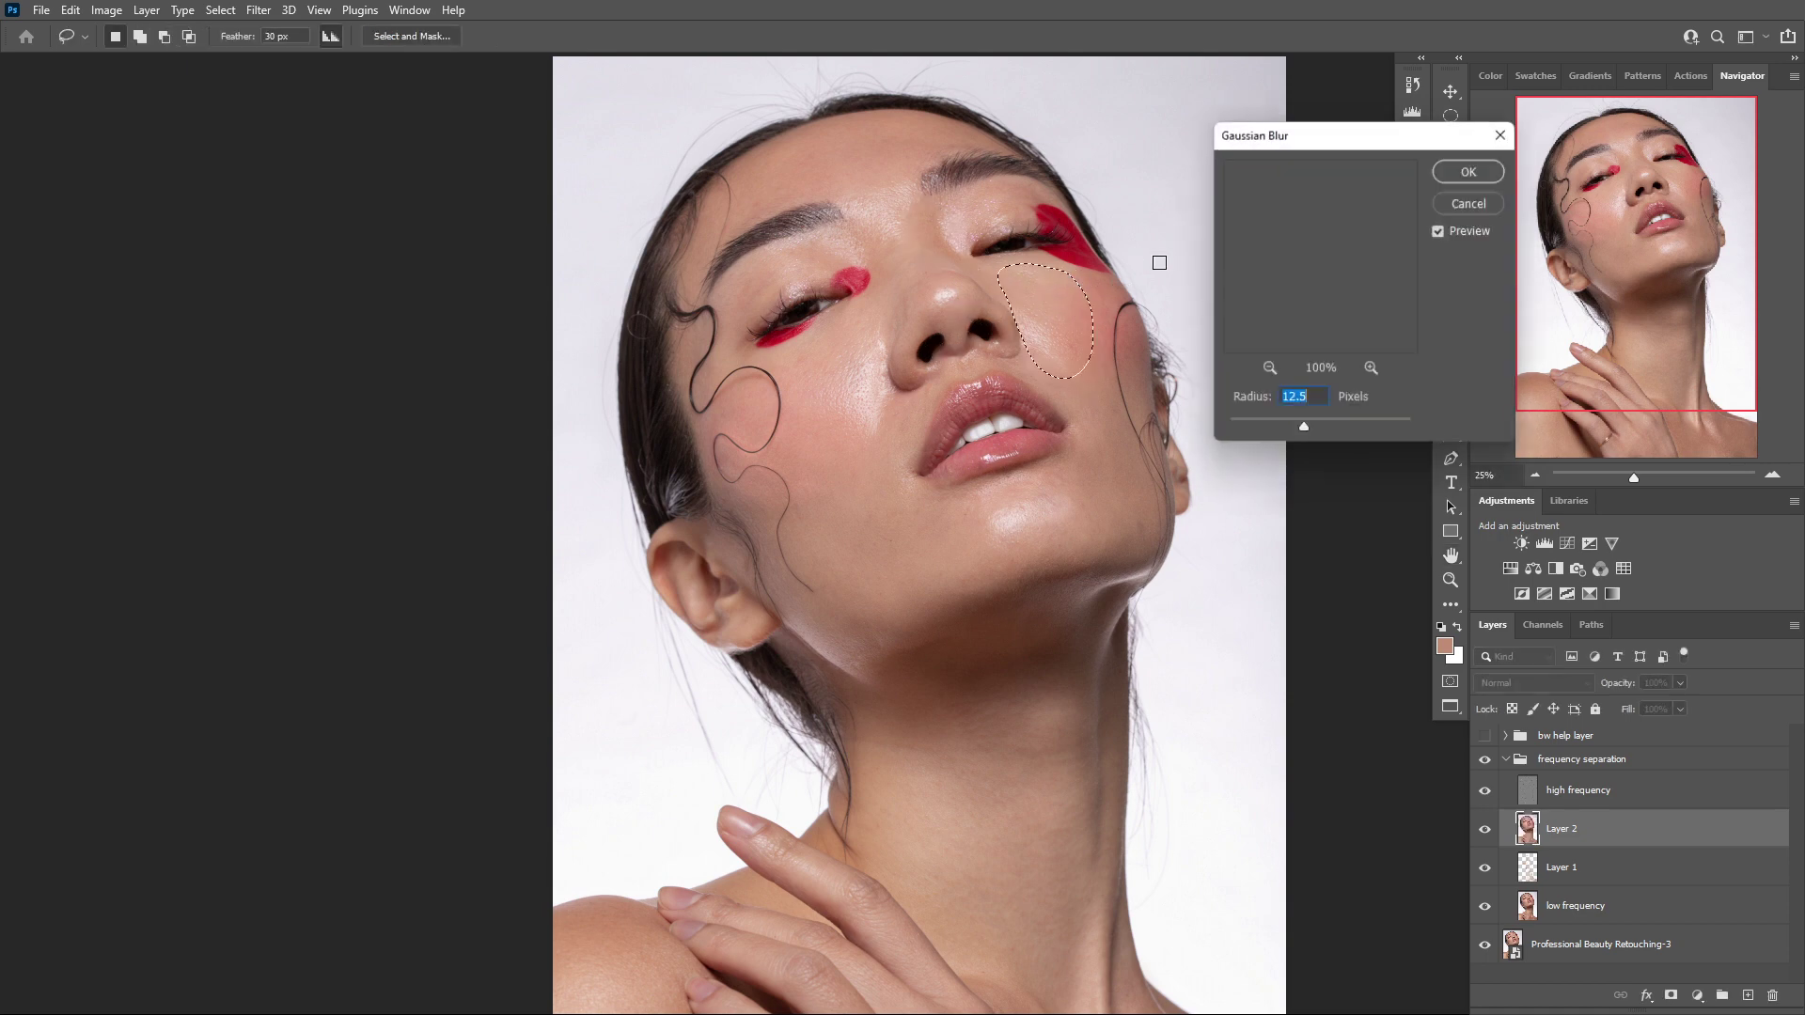
{"action": "type", "text": "25"}
{"action": "left_click", "coordinate": [1467, 172]}
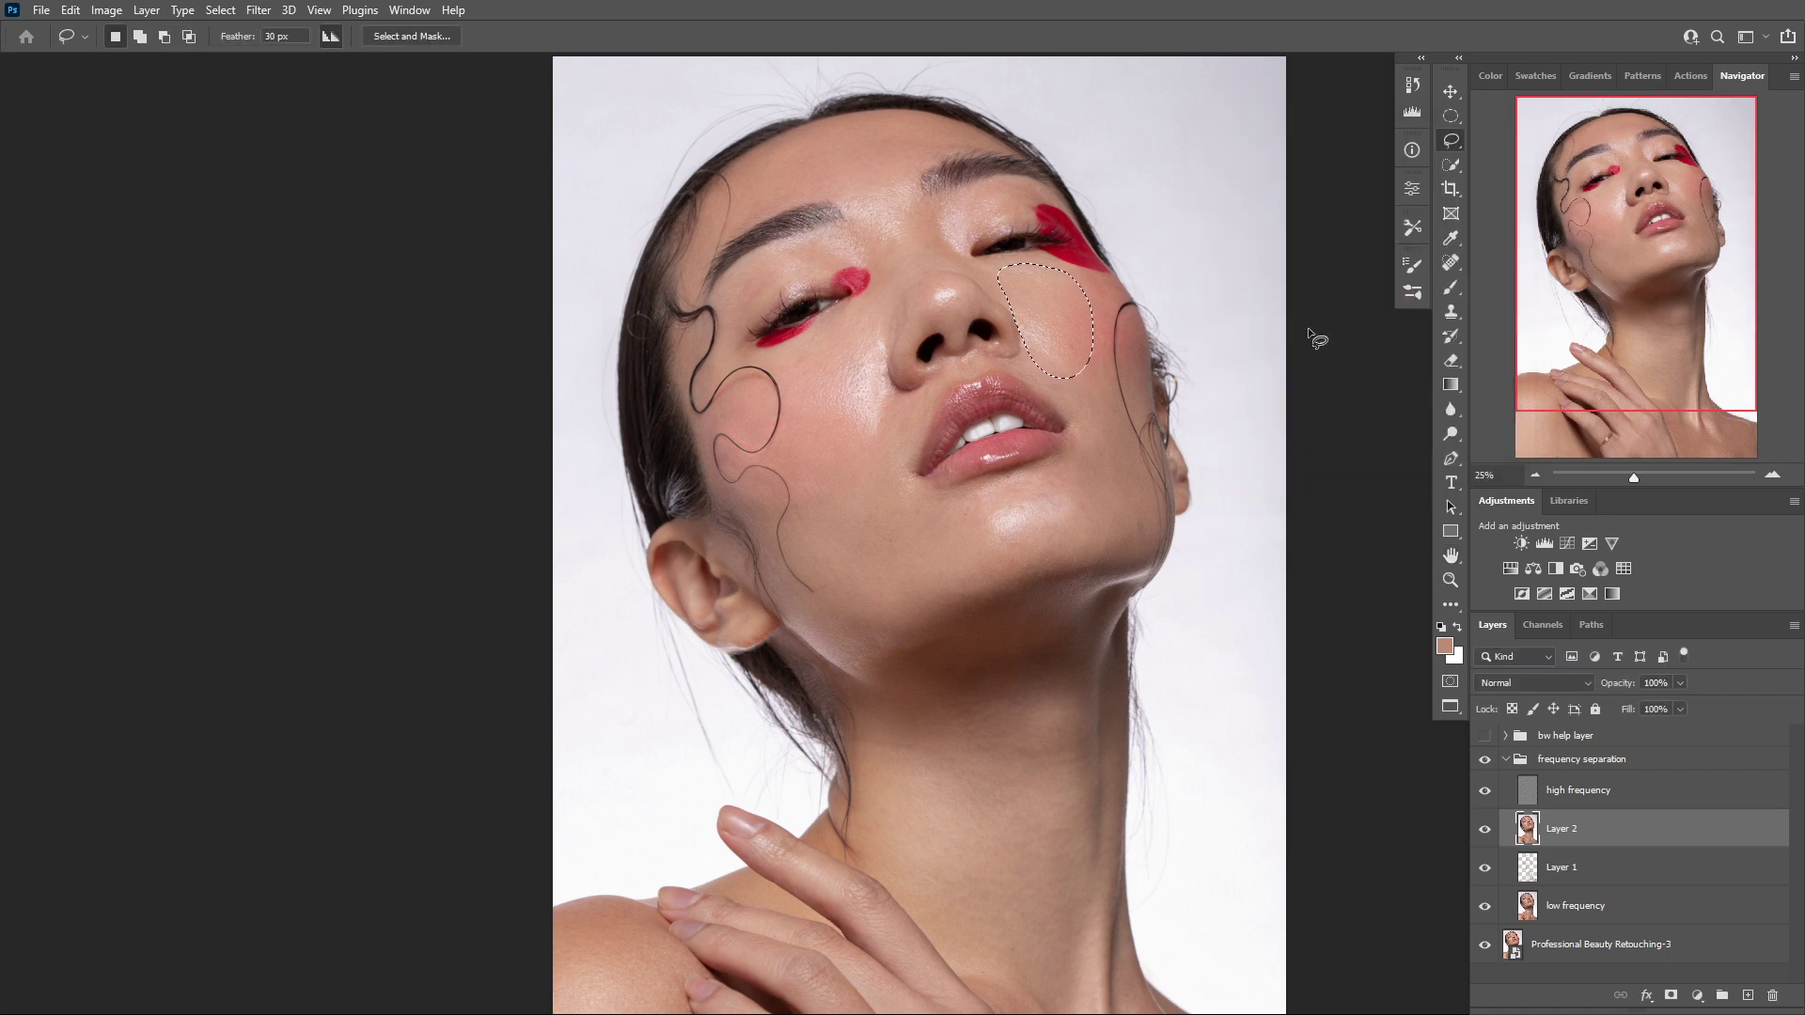
{"action": "mouse_move", "coordinate": [1130, 359]}
{"action": "left_mouse_down"}
{"action": "mouse_move", "coordinate": [1073, 351]}
{"action": "mouse_move", "coordinate": [1133, 348]}
{"action": "left_mouse_up"}
{"action": "key", "text": "ctrl+alt+f"}
{"action": "left_click", "coordinate": [1466, 173]}
{"action": "key", "text": "ctrl+d"}
Smooth the skin below the lower lip with Gaussian Blur, raising the radius to 35 pixels
{"action": "key", "text": "ctrl+alt+f"}
{"action": "mouse_move", "coordinate": [1025, 476]}
{"action": "left_mouse_down"}
{"action": "mouse_move", "coordinate": [1135, 495]}
{"action": "mouse_move", "coordinate": [1077, 453]}
{"action": "left_mouse_up"}
{"action": "left_click", "coordinate": [1466, 173]}
{"action": "key", "text": "ctrl+alt+f"}
{"action": "type", "text": "35"}
{"action": "left_click", "coordinate": [1466, 172]}
{"action": "key", "text": "ctrl+d"}
Smooth the strip beside the mouth from the nostril down to the chin with a 48.4 pixel Gaussian Blur
{"action": "left_click_drag", "start_coordinate": [931, 543], "coordinate": [871, 461]}
{"action": "key", "text": "ctrl+alt+f"}
{"action": "left_click_drag", "start_coordinate": [1324, 427], "coordinate": [1328, 432]}
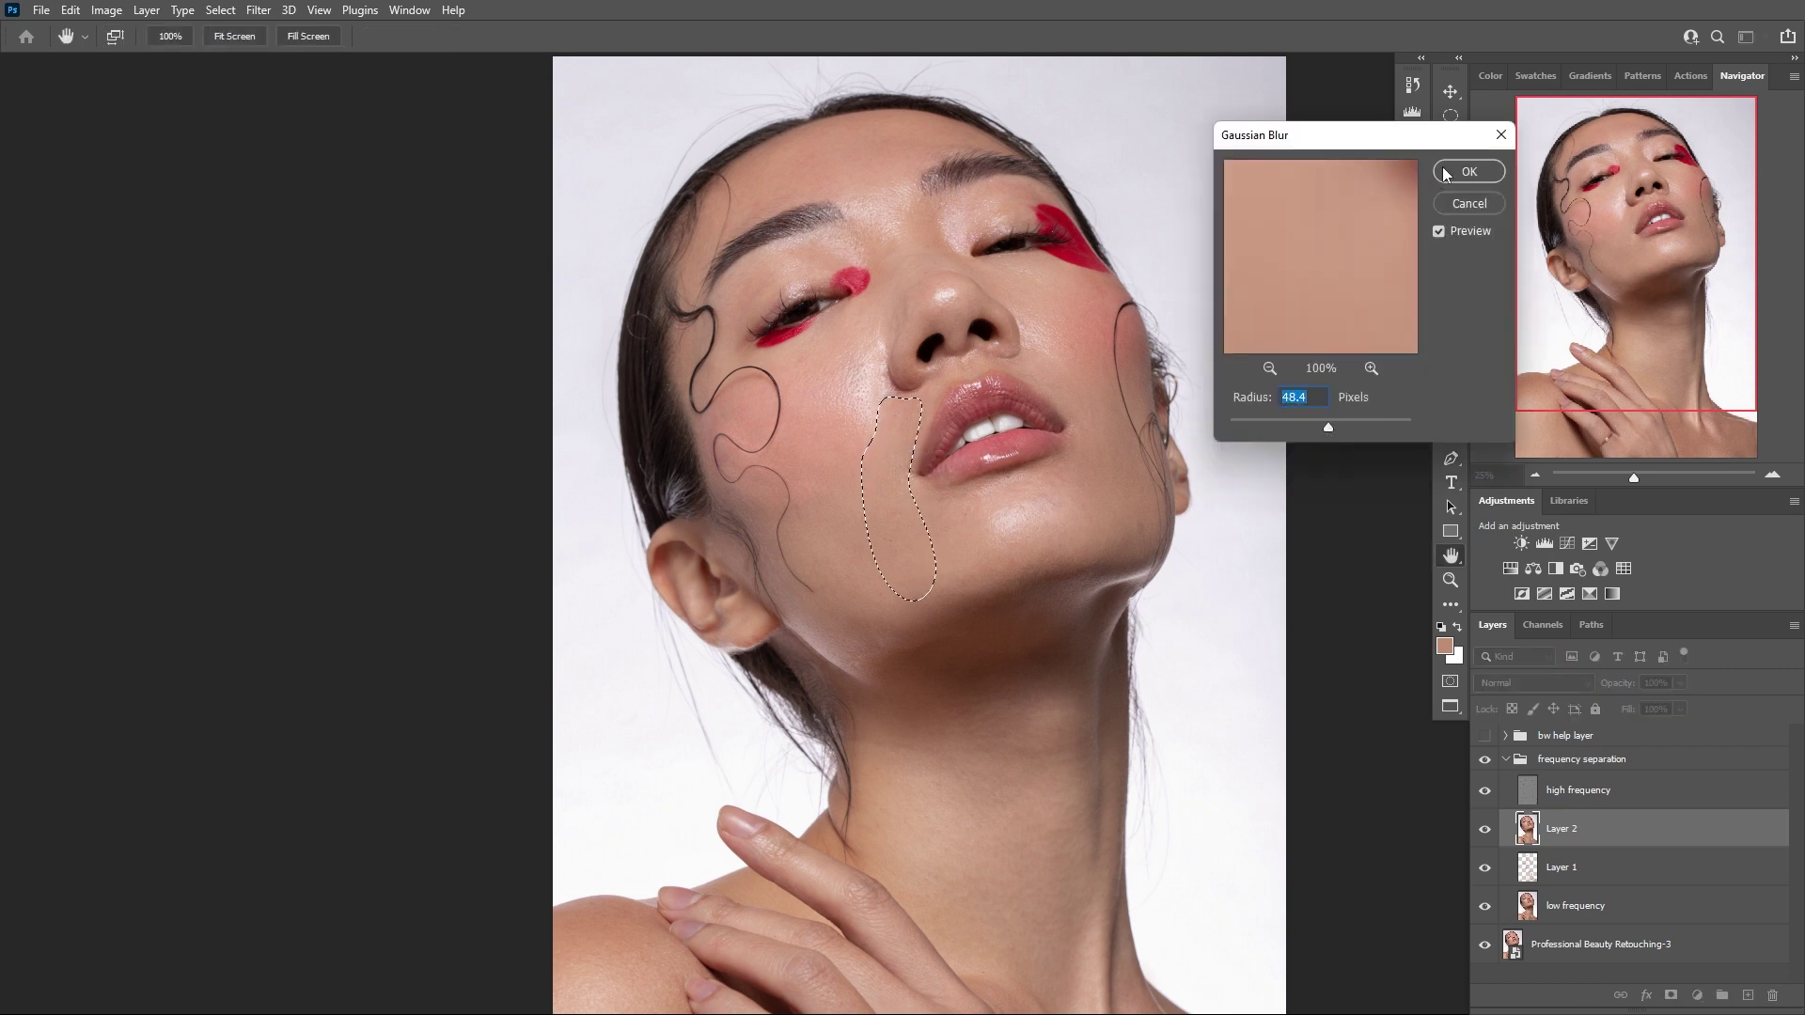
{"action": "left_click", "coordinate": [1452, 172]}
{"action": "key", "text": "ctrl+d"}
{"action": "mouse_move", "coordinate": [921, 509]}
{"action": "left_mouse_down"}
{"action": "mouse_move", "coordinate": [985, 500]}
{"action": "mouse_move", "coordinate": [920, 512]}
{"action": "left_mouse_up"}
{"action": "key", "text": "ctrl+alt+f"}
{"action": "left_click", "coordinate": [1466, 173]}
{"action": "key", "text": "ctrl+d"}
Lasso and blur the highlighted cheek beside the nose and the adjoining blush area at the same radius
{"action": "left_click_drag", "start_coordinate": [823, 348], "coordinate": [817, 363]}
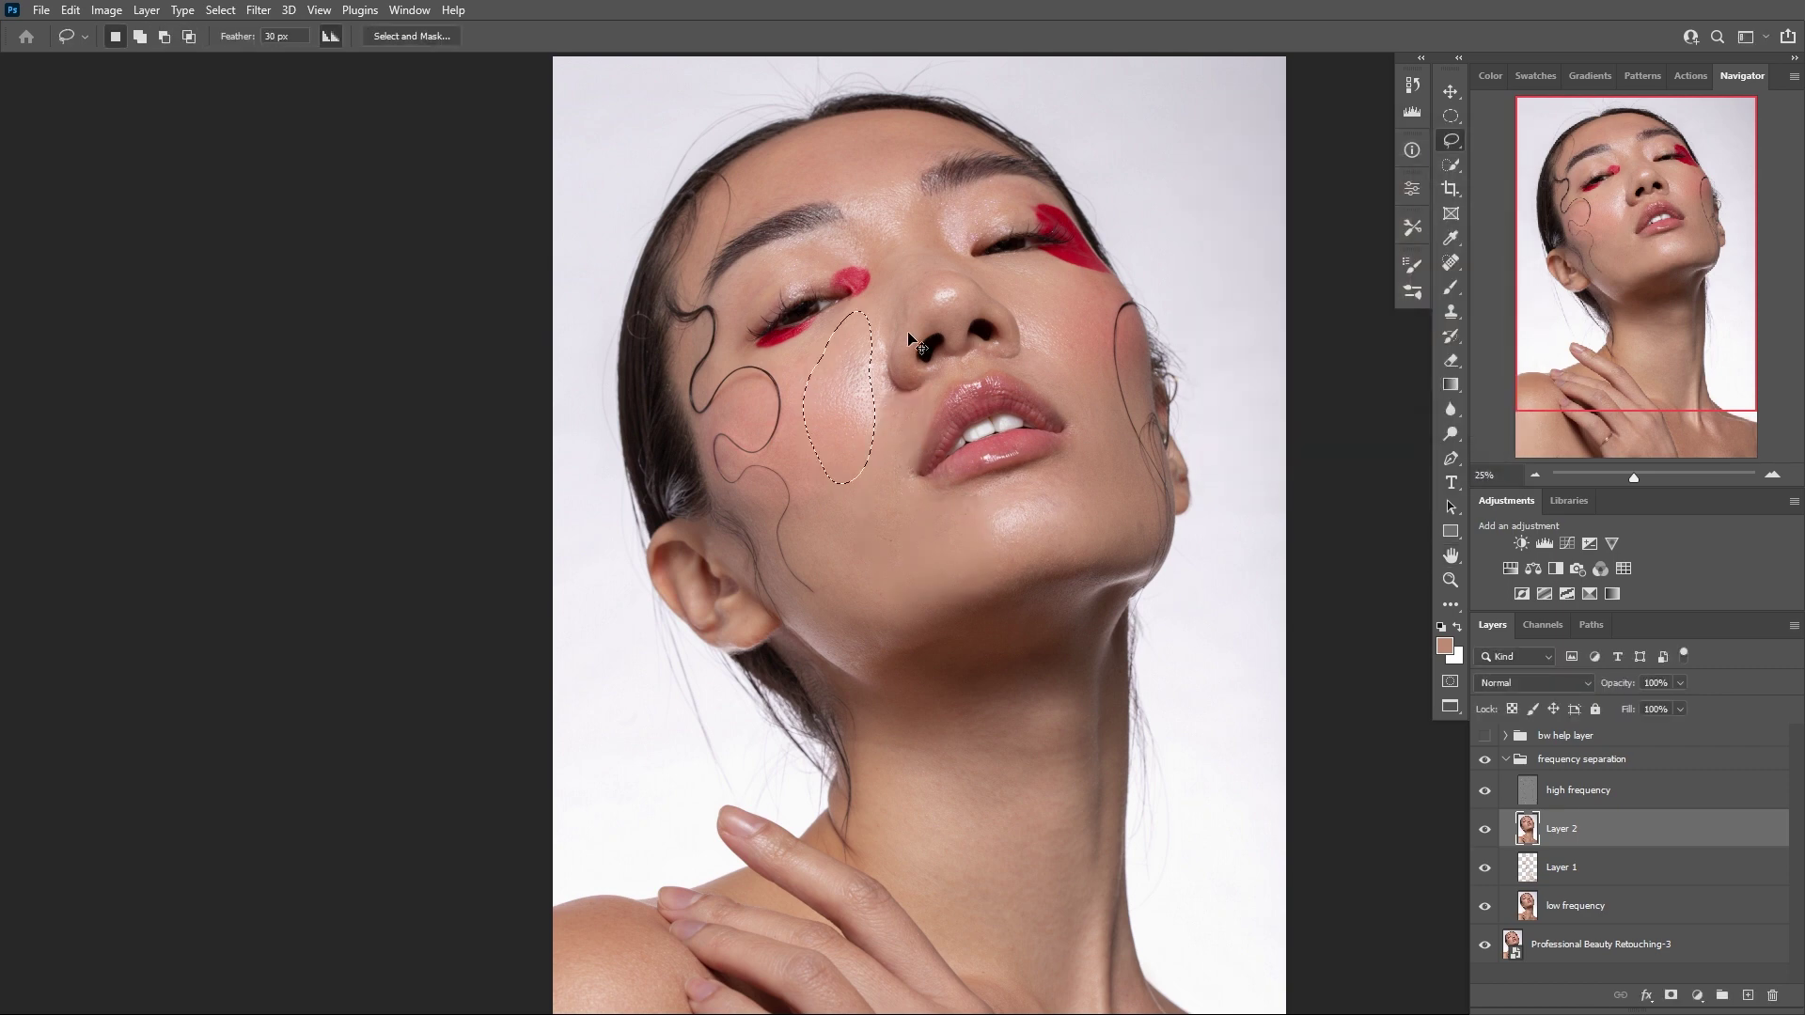
{"action": "key", "text": "ctrl+alt+f"}
{"action": "left_click", "coordinate": [1467, 173]}
{"action": "key", "text": "ctrl+d"}
{"action": "left_click_drag", "start_coordinate": [788, 423], "coordinate": [830, 330]}
{"action": "key", "text": "ctrl+alt+f"}
{"action": "left_click", "coordinate": [1466, 173]}
Smooth the lower cheek near the curled hair strand and the jaw area below it with Gaussian Blur
{"action": "key", "text": "ctrl+alt+f"}
{"action": "left_click_drag", "start_coordinate": [756, 478], "coordinate": [794, 432]}
{"action": "left_click", "coordinate": [1466, 173]}
{"action": "key", "text": "ctrl+alt+f"}
{"action": "left_click", "coordinate": [1467, 173]}
{"action": "mouse_move", "coordinate": [851, 549]}
{"action": "left_mouse_down"}
{"action": "mouse_move", "coordinate": [866, 664]}
{"action": "mouse_move", "coordinate": [853, 547]}
{"action": "left_mouse_up"}
{"action": "key", "text": "ctrl+alt+f"}
{"action": "left_click", "coordinate": [1466, 173]}
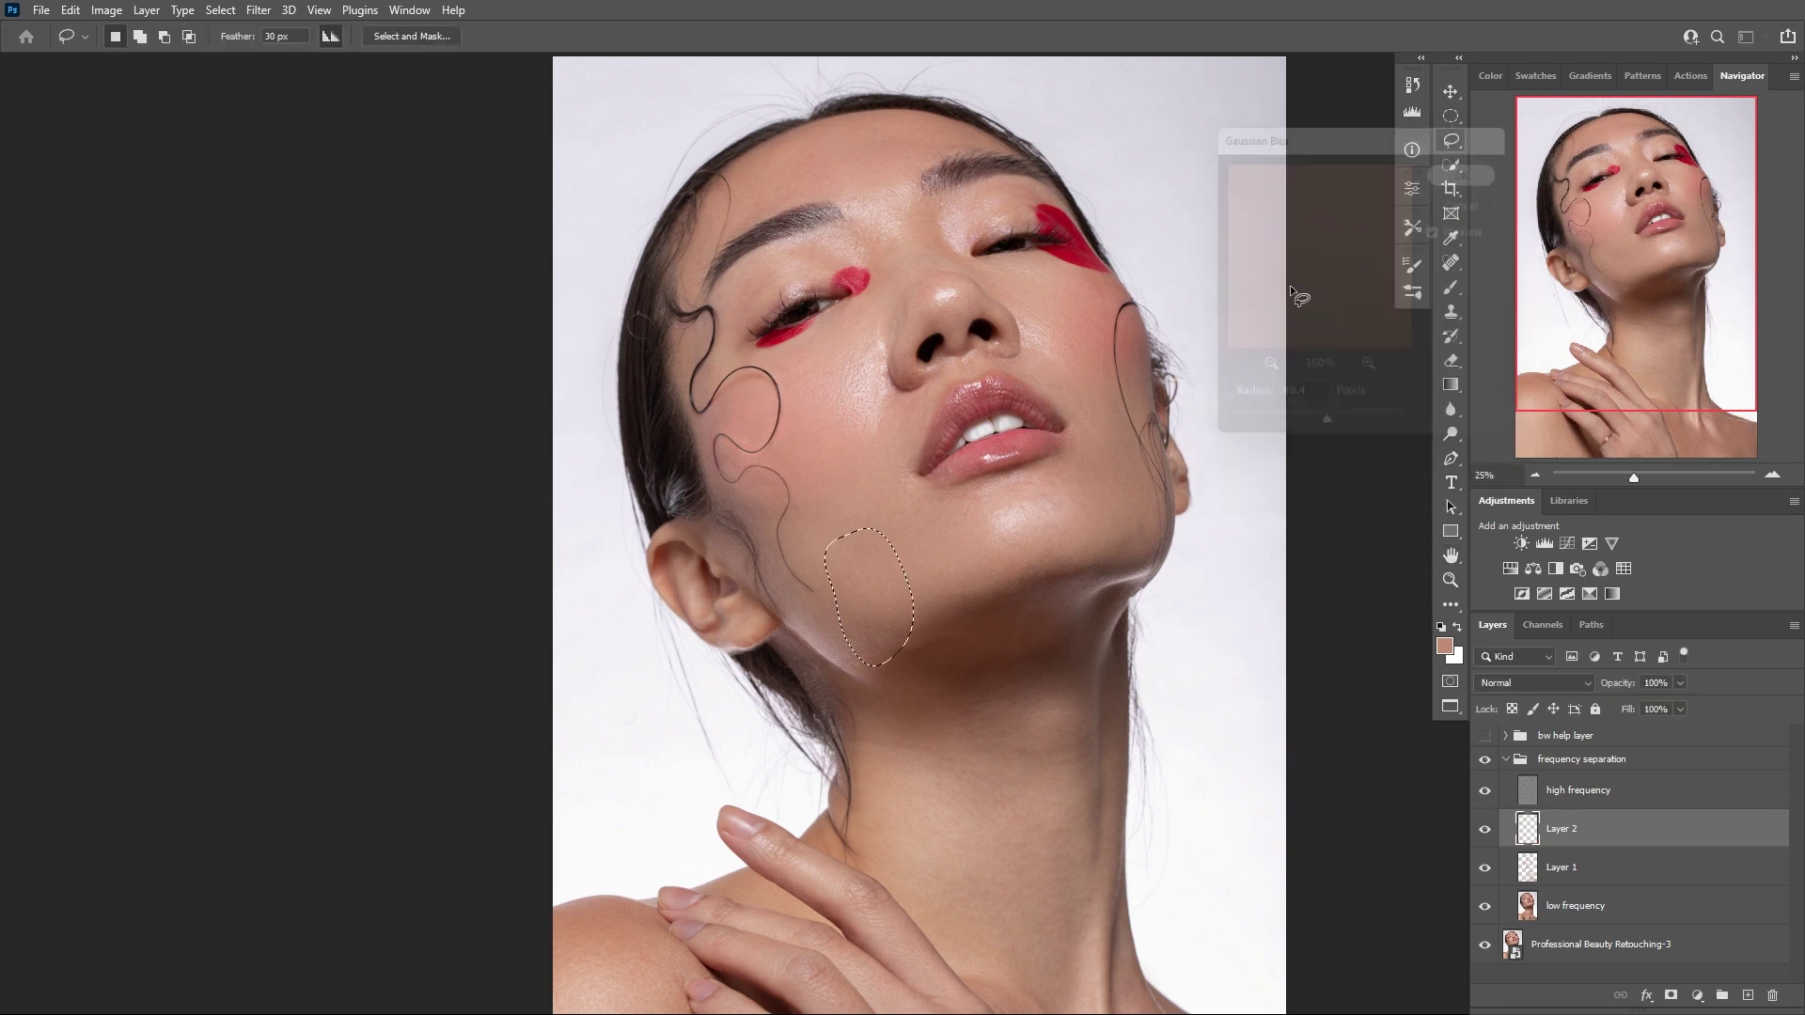
Smooth the chin and the adjoining jaw area with Gaussian Blur at a 48.4 pixel radius
{"action": "key", "text": "ctrl+d"}
{"action": "key", "text": "ctrl+alt+f"}
{"action": "left_click", "coordinate": [1467, 173]}
{"action": "left_click_drag", "start_coordinate": [1045, 545], "coordinate": [1090, 549]}
{"action": "key", "text": "ctrl+alt+f"}
{"action": "left_click", "coordinate": [1467, 173]}
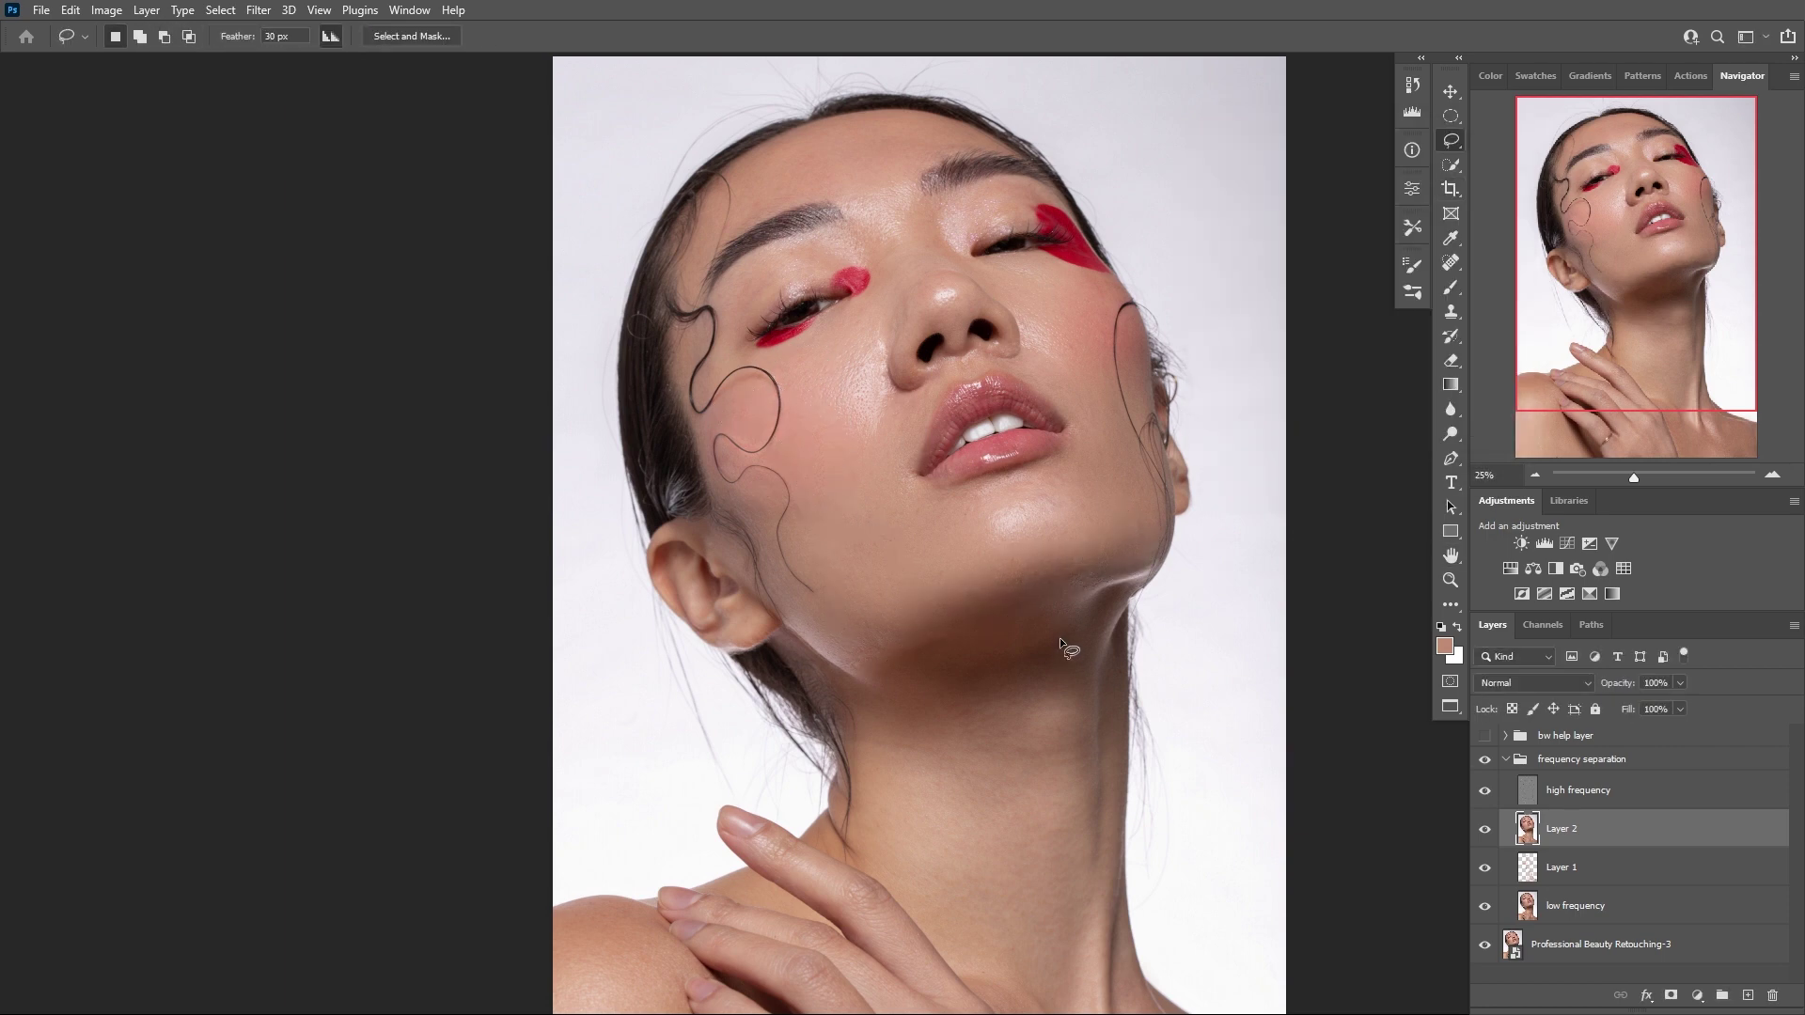
Lasso the shadow under the jaw and soften it with Gaussian Blur at a much lower radius
{"action": "key", "text": "ctrl+alt+f"}
{"action": "mouse_move", "coordinate": [1070, 645]}
{"action": "left_mouse_down"}
{"action": "mouse_move", "coordinate": [1087, 582]}
{"action": "mouse_move", "coordinate": [1132, 581]}
{"action": "left_mouse_up"}
{"action": "left_click", "coordinate": [1466, 173]}
{"action": "key", "text": "ctrl+alt+f"}
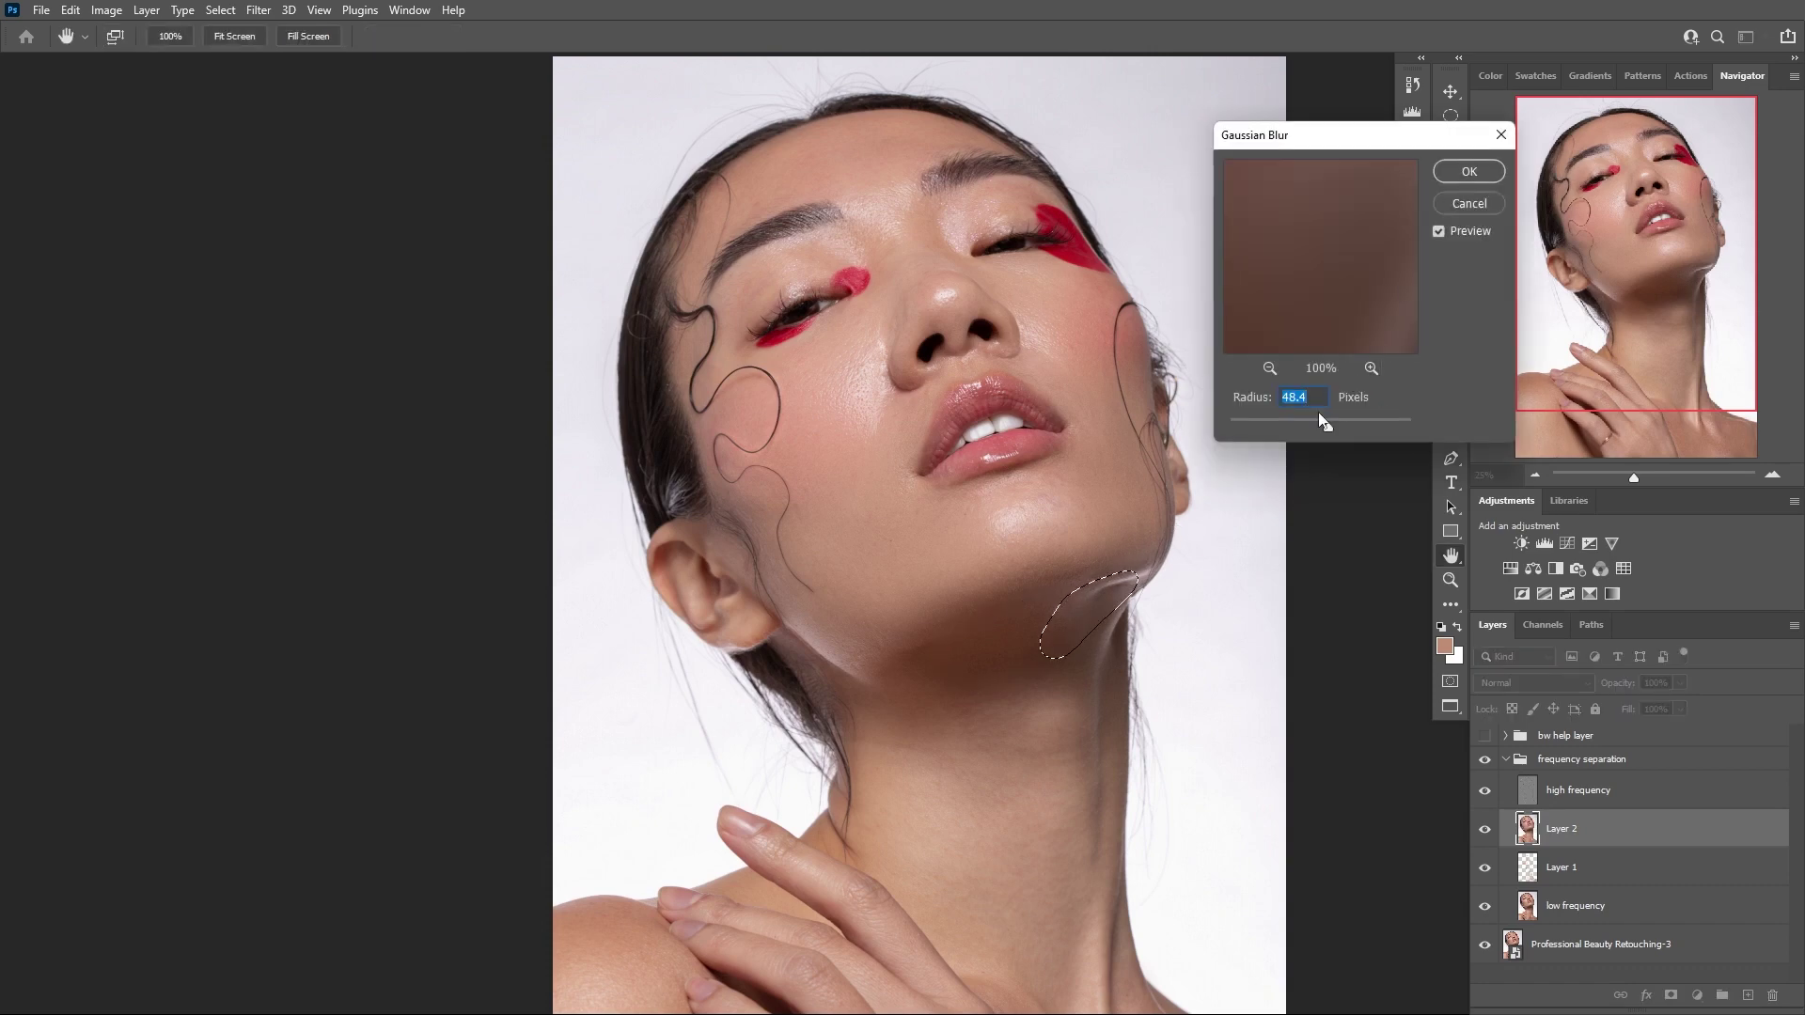
{"action": "left_click_drag", "start_coordinate": [1327, 423], "coordinate": [1285, 425]}
{"action": "left_click", "coordinate": [1462, 174]}
Smooth the upper neck in two lasso selections with Gaussian Blur, raising the radius to about 35 pixels
{"action": "mouse_move", "coordinate": [865, 750]}
{"action": "left_mouse_down"}
{"action": "mouse_move", "coordinate": [940, 690]}
{"action": "mouse_move", "coordinate": [865, 754]}
{"action": "left_mouse_up"}
{"action": "key", "text": "ctrl+alt+f"}
{"action": "left_click_drag", "start_coordinate": [1285, 428], "coordinate": [1317, 432]}
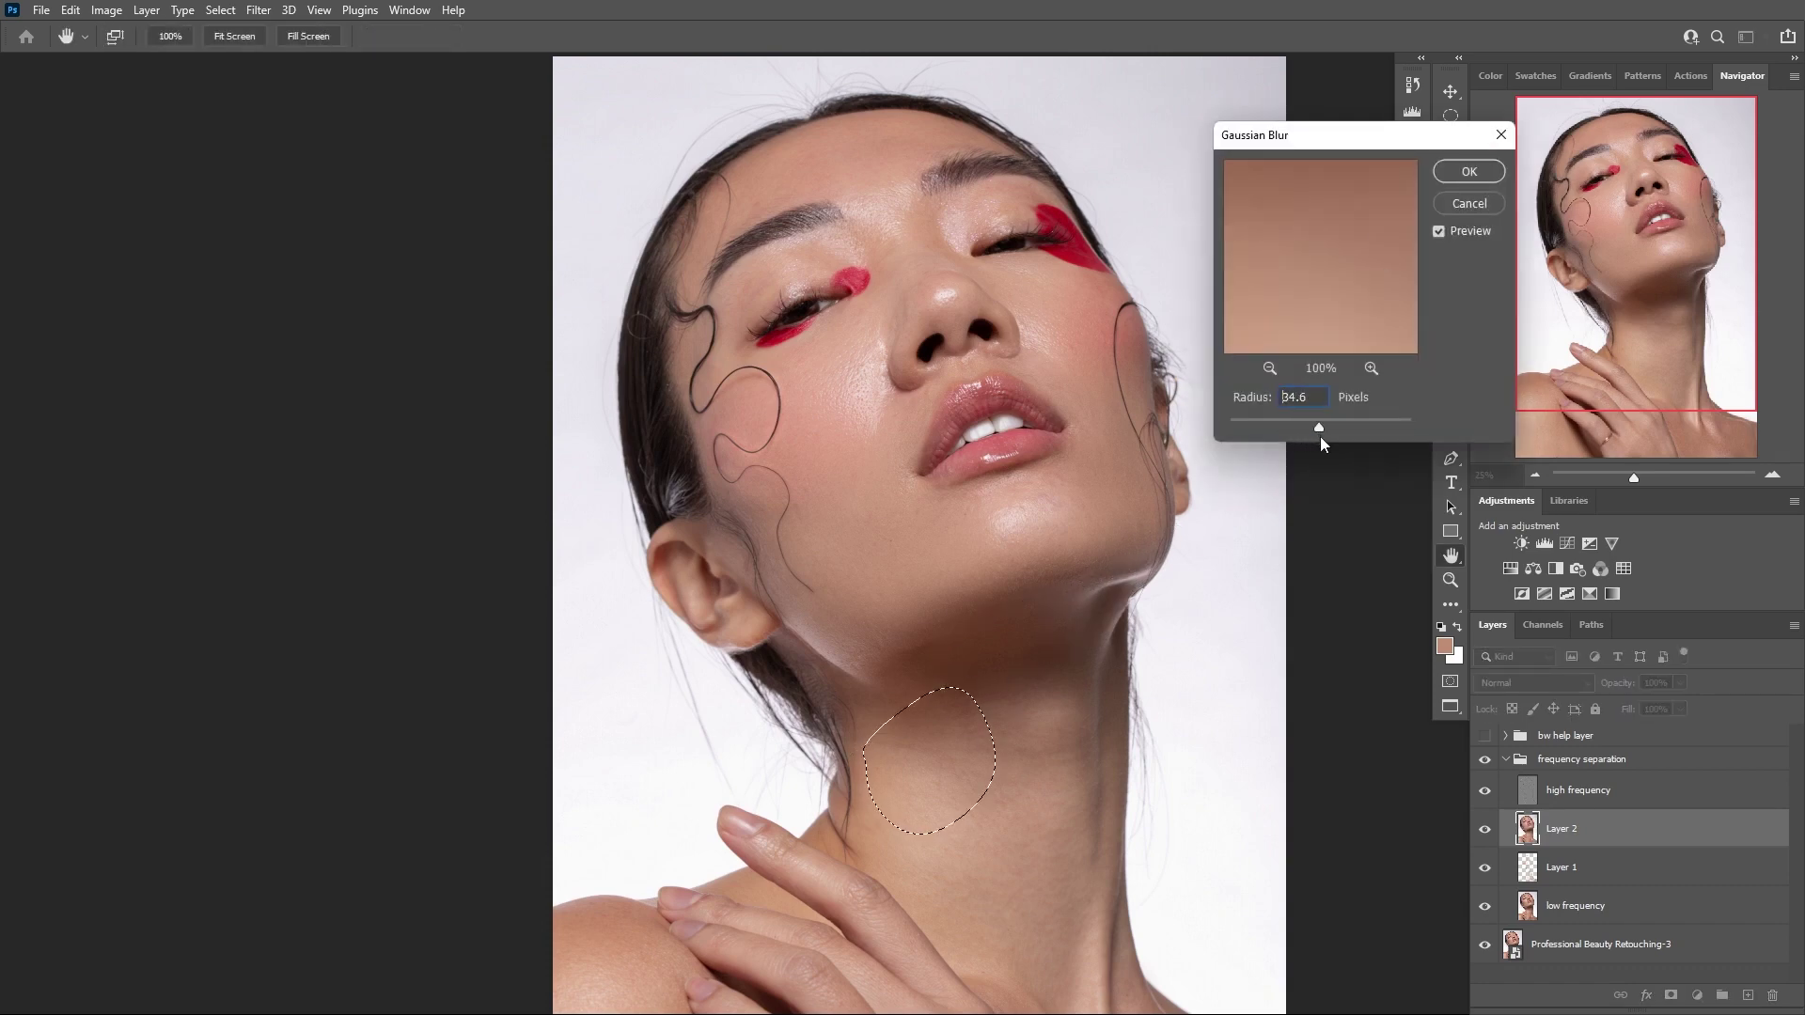
{"action": "left_click", "coordinate": [1466, 171]}
{"action": "left_click_drag", "start_coordinate": [978, 697], "coordinate": [964, 742]}
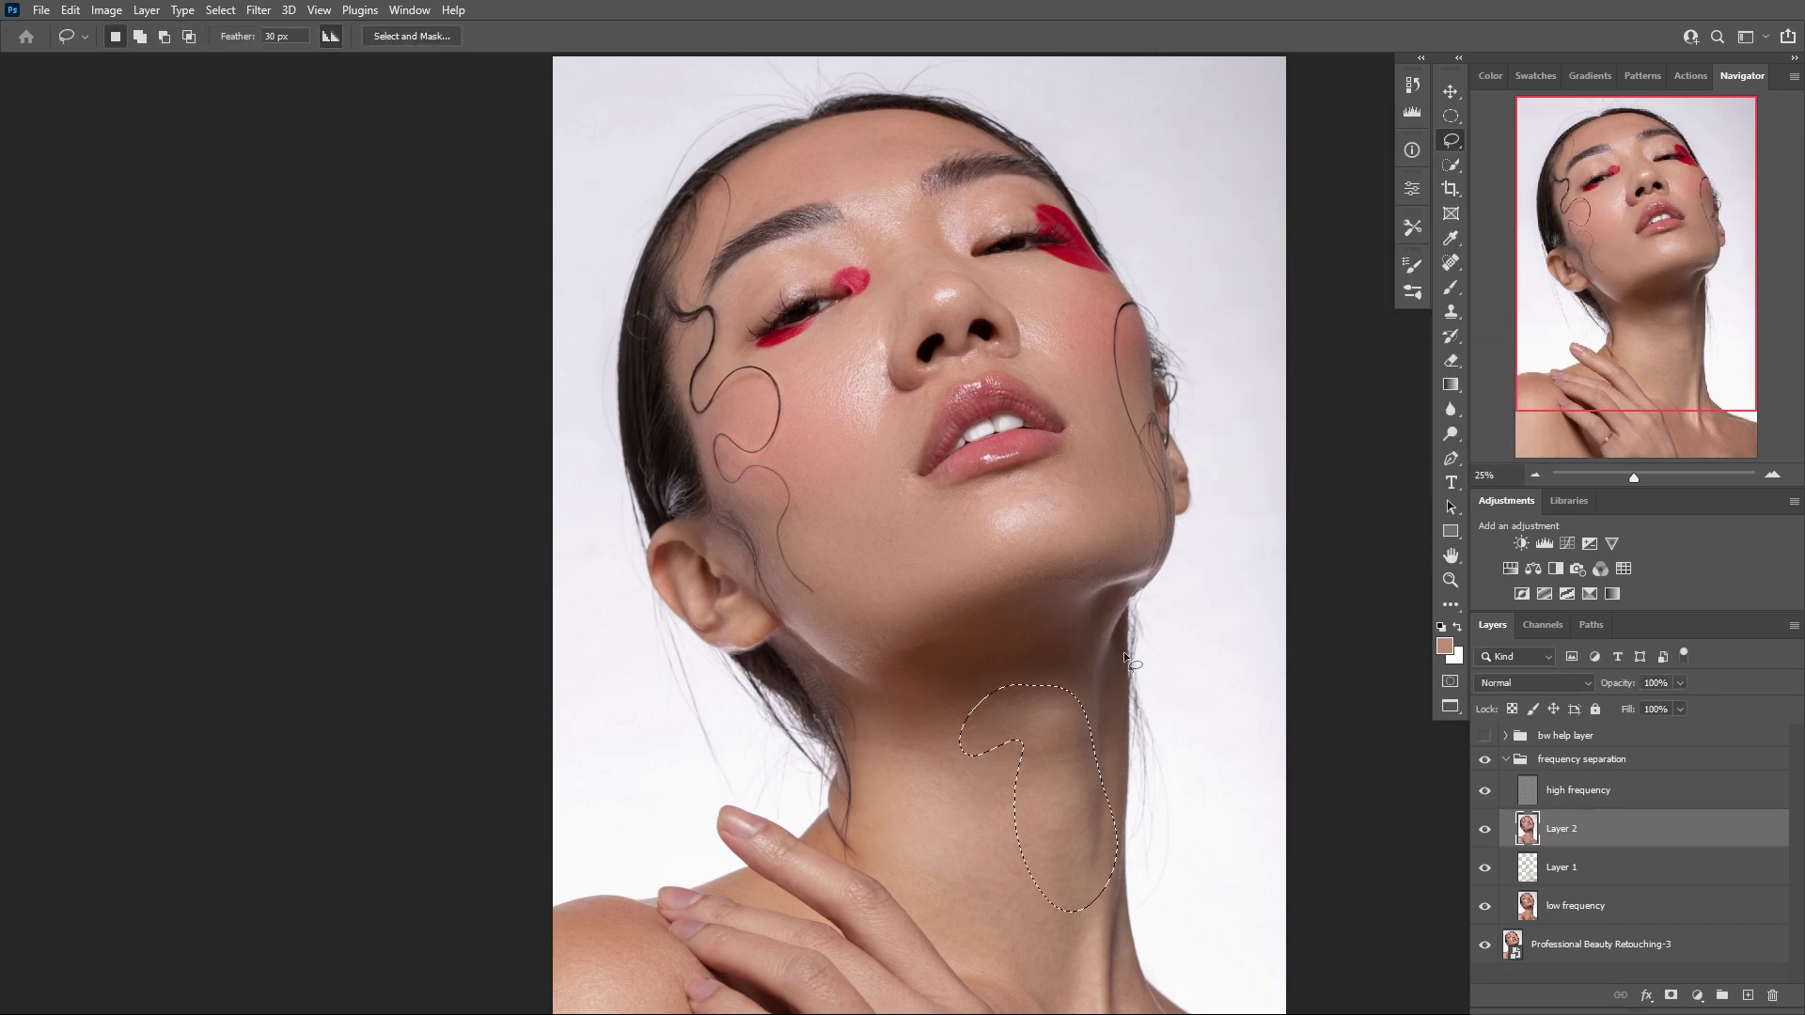
{"action": "key", "text": "ctrl+alt+f"}
{"action": "left_click", "coordinate": [1461, 173]}
Smooth the lower neck above the hand and the strip at the neck's base with Gaussian Blur
{"action": "left_click_drag", "start_coordinate": [998, 965], "coordinate": [1075, 572]}
{"action": "left_click_drag", "start_coordinate": [1122, 419], "coordinate": [1115, 428]}
{"action": "key", "text": "ctrl+alt+f"}
{"action": "left_click", "coordinate": [1465, 173]}
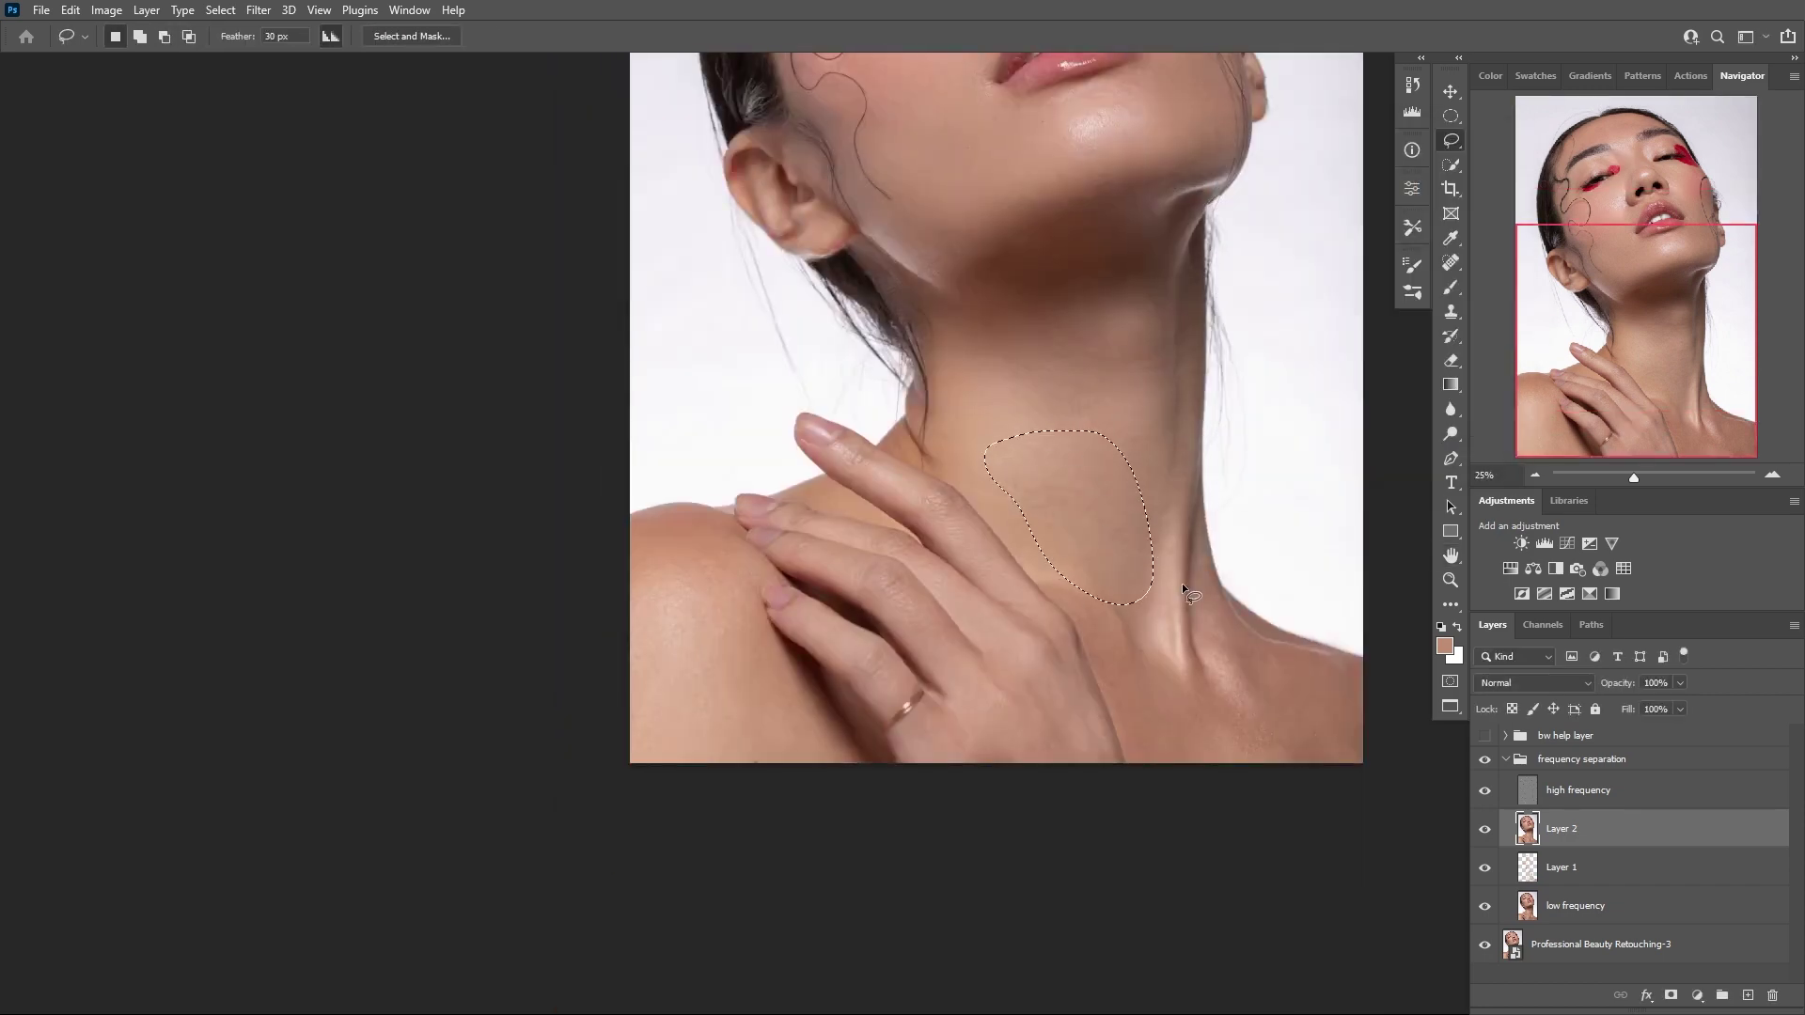
{"action": "mouse_move", "coordinate": [1154, 570]}
{"action": "left_mouse_down"}
{"action": "mouse_move", "coordinate": [1175, 534]}
{"action": "mouse_move", "coordinate": [1156, 575]}
{"action": "left_mouse_up"}
{"action": "key", "text": "ctrl+alt+f"}
{"action": "left_click", "coordinate": [1463, 173]}
Lasso and blur the skin along the far shoulder slope and the upper chest beside the hand
{"action": "left_click_drag", "start_coordinate": [1220, 643], "coordinate": [1318, 667]}
{"action": "key", "text": "ctrl+alt+f"}
{"action": "left_click", "coordinate": [1463, 173]}
{"action": "mouse_move", "coordinate": [1139, 610]}
{"action": "left_mouse_down"}
{"action": "mouse_move", "coordinate": [1164, 668]}
{"action": "mouse_move", "coordinate": [1146, 629]}
{"action": "left_mouse_up"}
{"action": "key", "text": "ctrl+alt+f"}
{"action": "left_click", "coordinate": [1463, 173]}
Smooth several lasso selections across the shoulder behind the fingertips with Gaussian Blur
{"action": "mouse_move", "coordinate": [641, 568]}
{"action": "left_mouse_down"}
{"action": "mouse_move", "coordinate": [747, 589]}
{"action": "mouse_move", "coordinate": [643, 584]}
{"action": "mouse_move", "coordinate": [737, 590]}
{"action": "mouse_move", "coordinate": [634, 601]}
{"action": "left_mouse_up"}
{"action": "key", "text": "ctrl+alt+f"}
{"action": "left_click", "coordinate": [1463, 173]}
{"action": "key", "text": "ctrl+alt+f"}
{"action": "left_click", "coordinate": [1455, 175]}
{"action": "key", "text": "ctrl+alt+f"}
{"action": "left_click_drag", "start_coordinate": [760, 653], "coordinate": [799, 626]}
{"action": "left_click", "coordinate": [1464, 173]}
Smooth the index finger, its knuckle and the adjacent finger area with a 40.1 pixel Gaussian Blur
{"action": "left_click", "coordinate": [884, 383]}
{"action": "key", "text": "ctrl+alt+f"}
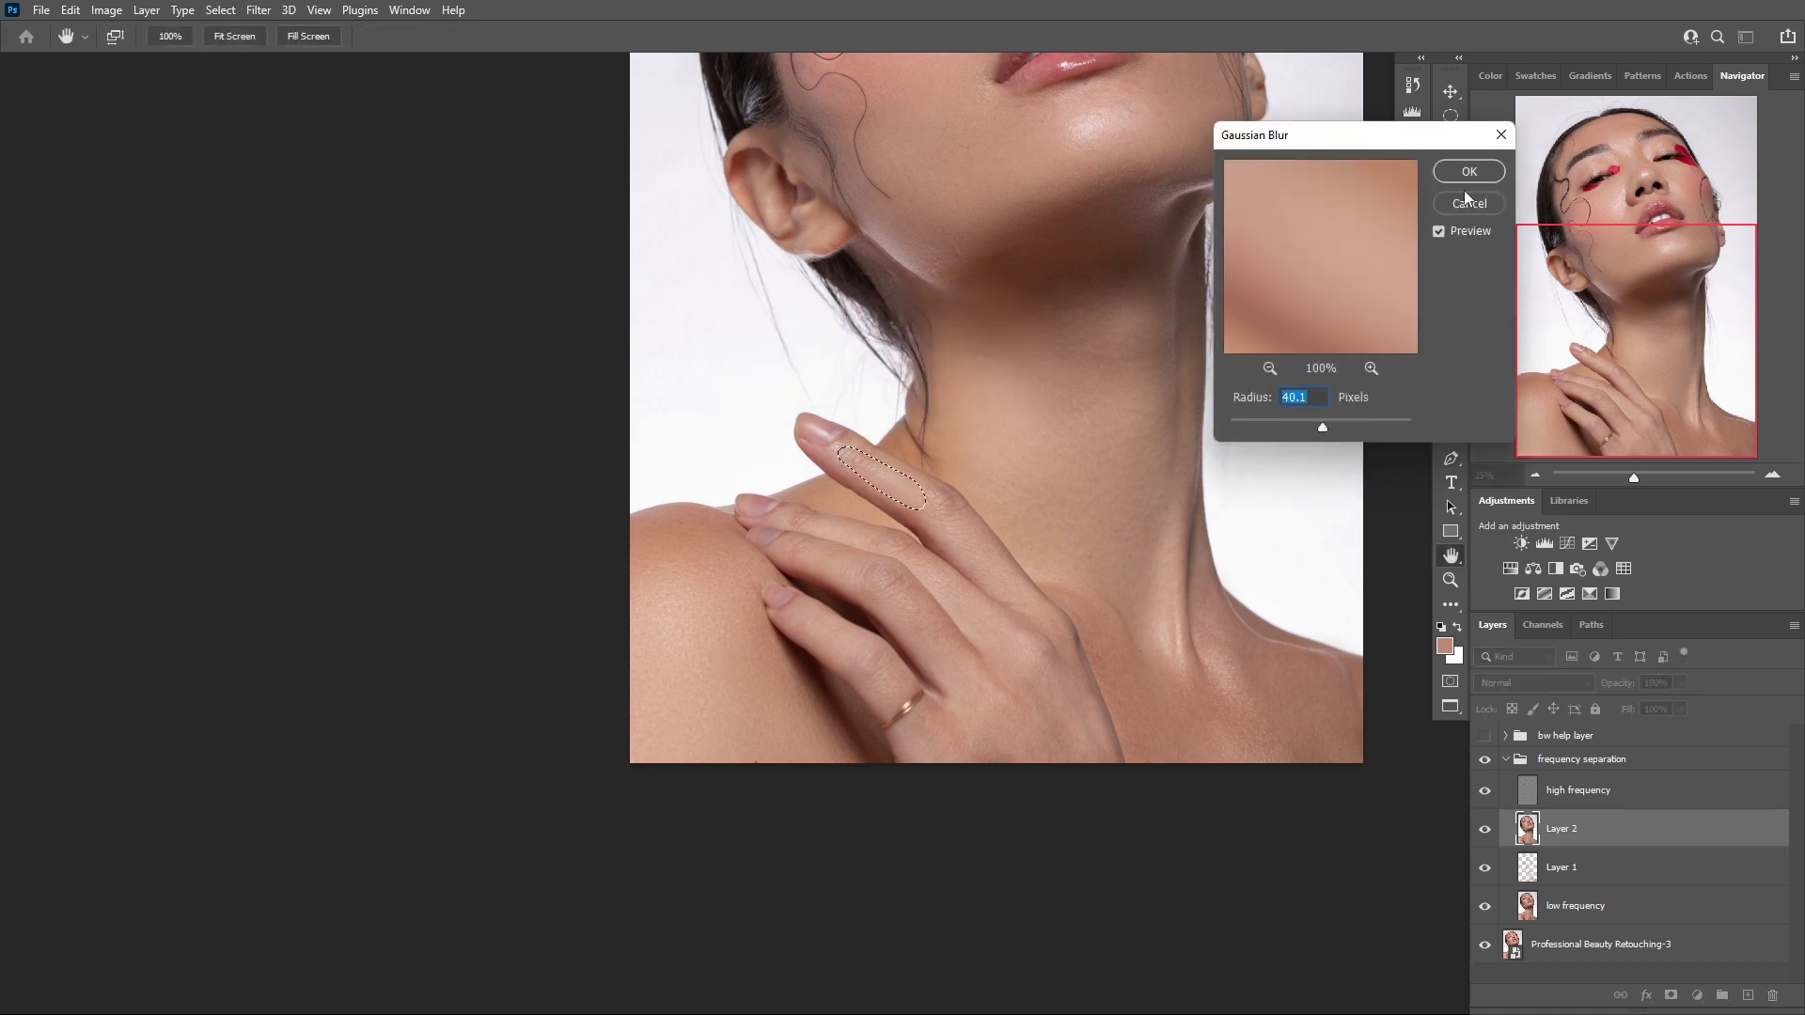
{"action": "left_click", "coordinate": [1463, 173]}
{"action": "left_click_drag", "start_coordinate": [1010, 544], "coordinate": [1069, 541]}
{"action": "key", "text": "ctrl+alt+f"}
{"action": "left_click", "coordinate": [1455, 173]}
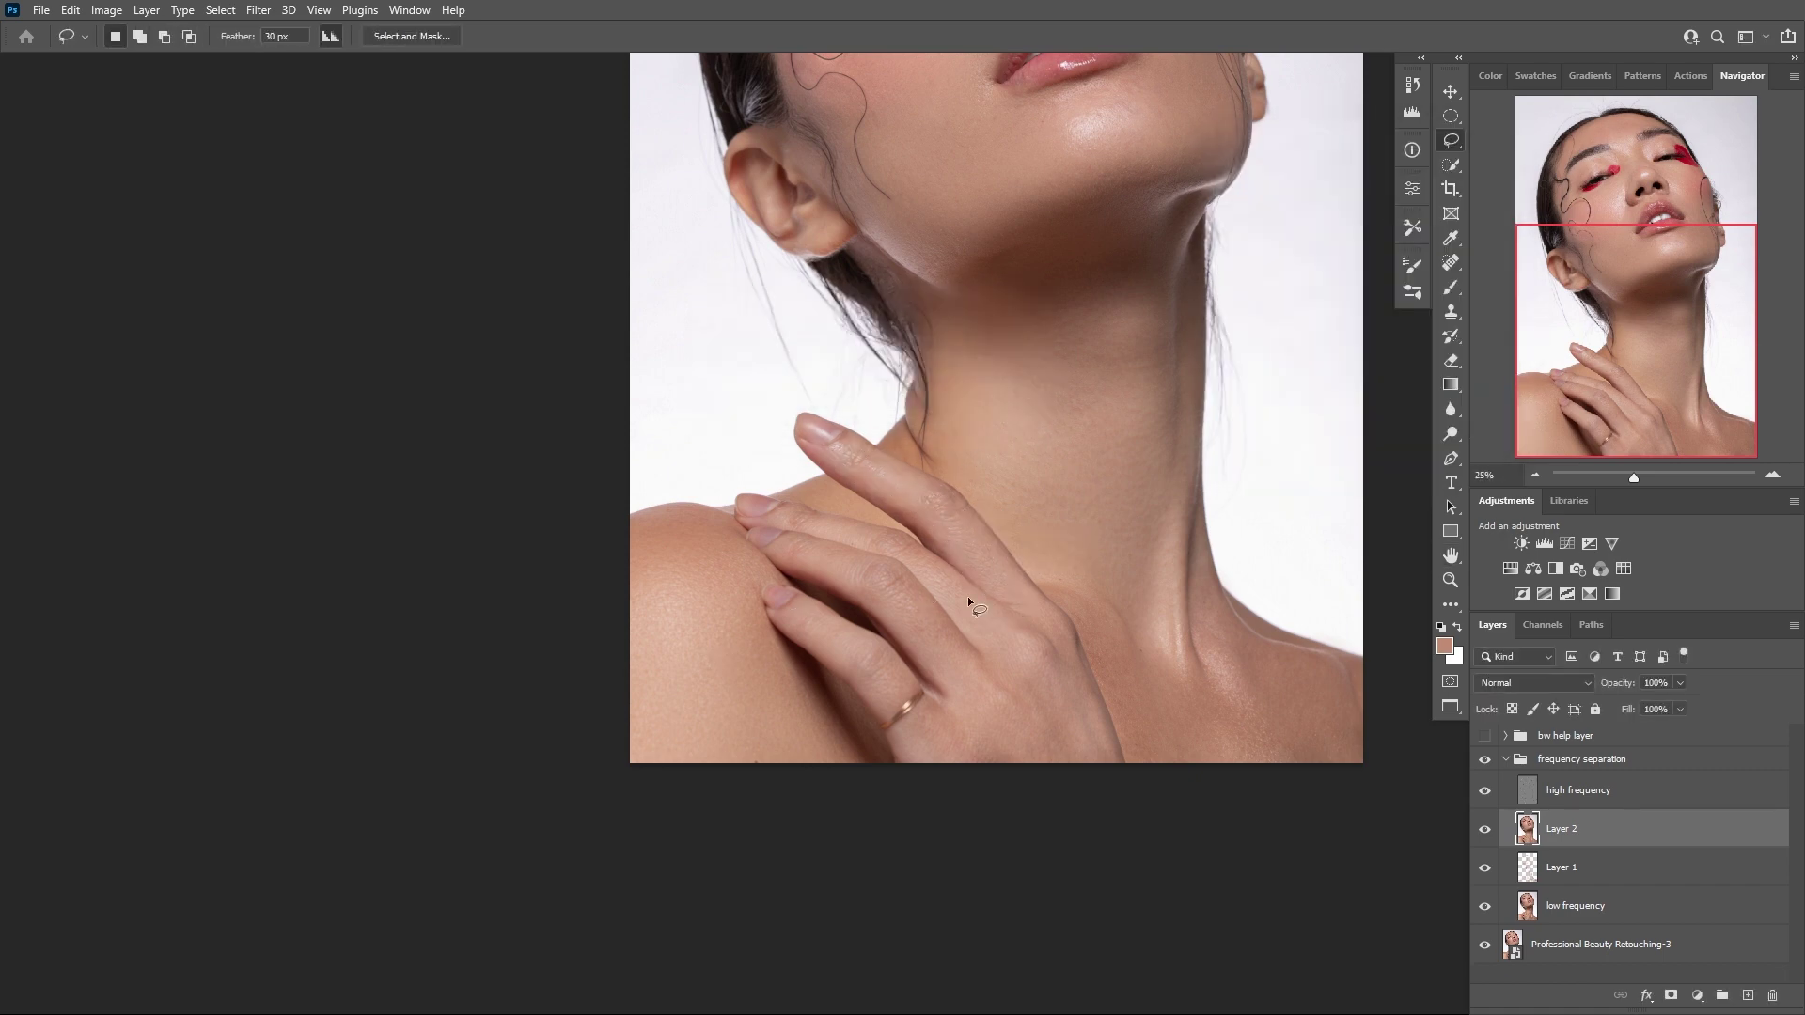
{"action": "left_click_drag", "start_coordinate": [968, 599], "coordinate": [978, 613]}
{"action": "key", "text": "ctrl+alt+f"}
{"action": "left_click", "coordinate": [1460, 173]}
Smooth the back of the hand and the area near the ring finger with a 47 pixel Gaussian Blur
{"action": "mouse_move", "coordinate": [1011, 696]}
{"action": "left_mouse_down"}
{"action": "mouse_move", "coordinate": [1071, 679]}
{"action": "mouse_move", "coordinate": [1016, 705]}
{"action": "left_mouse_up"}
{"action": "key", "text": "ctrl+alt+f"}
{"action": "left_click_drag", "start_coordinate": [1322, 427], "coordinate": [1327, 430]}
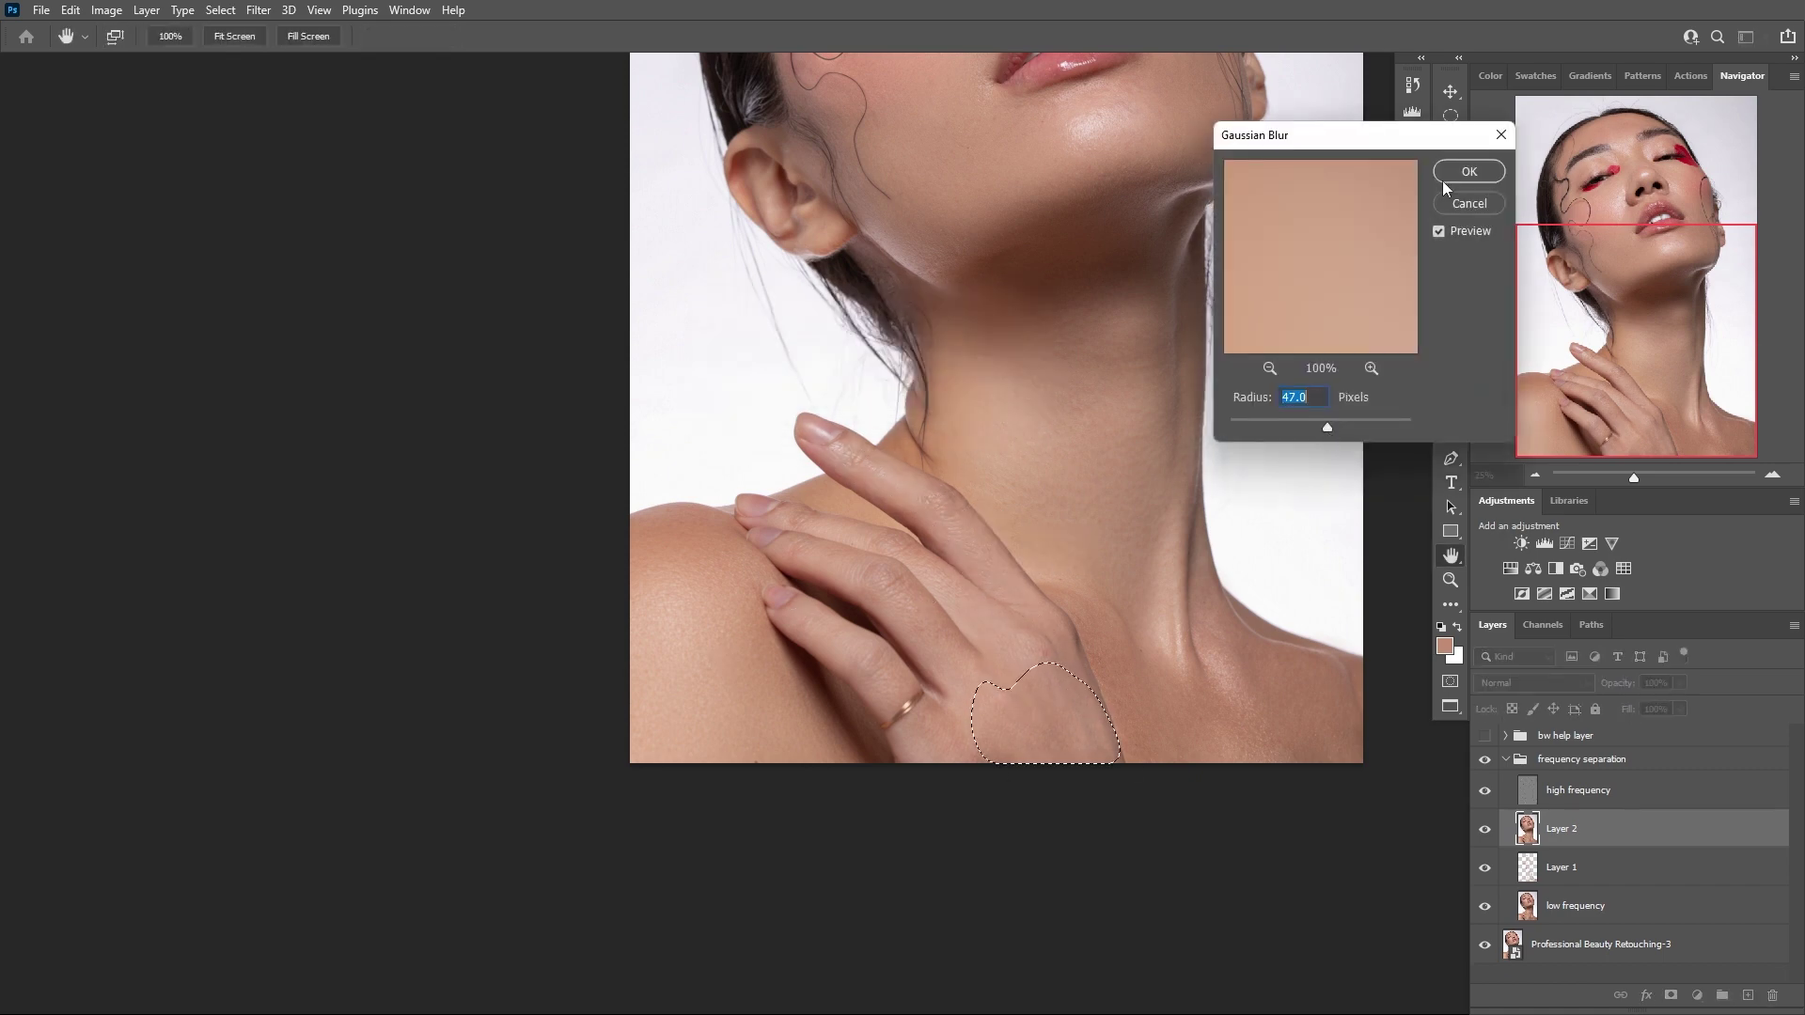
{"action": "left_click", "coordinate": [1448, 177]}
{"action": "mouse_move", "coordinate": [958, 678]}
{"action": "left_mouse_down"}
{"action": "mouse_move", "coordinate": [903, 619]}
{"action": "mouse_move", "coordinate": [965, 719]}
{"action": "mouse_move", "coordinate": [1028, 700]}
{"action": "mouse_move", "coordinate": [974, 679]}
{"action": "left_mouse_up"}
{"action": "key", "text": "ctrl+alt+f"}
{"action": "left_click", "coordinate": [1460, 174]}
Apply Gaussian Blur at a reduced radius to the hand and to a lasso selection along the ring finger
{"action": "key", "text": "ctrl+alt+f"}
{"action": "left_click_drag", "start_coordinate": [1327, 428], "coordinate": [1316, 428]}
{"action": "left_click", "coordinate": [1460, 173]}
{"action": "mouse_move", "coordinate": [827, 651]}
{"action": "left_mouse_down"}
{"action": "mouse_move", "coordinate": [853, 643]}
{"action": "mouse_move", "coordinate": [822, 643]}
{"action": "left_mouse_up"}
{"action": "key", "text": "ctrl+alt+f"}
{"action": "left_click", "coordinate": [1469, 173]}
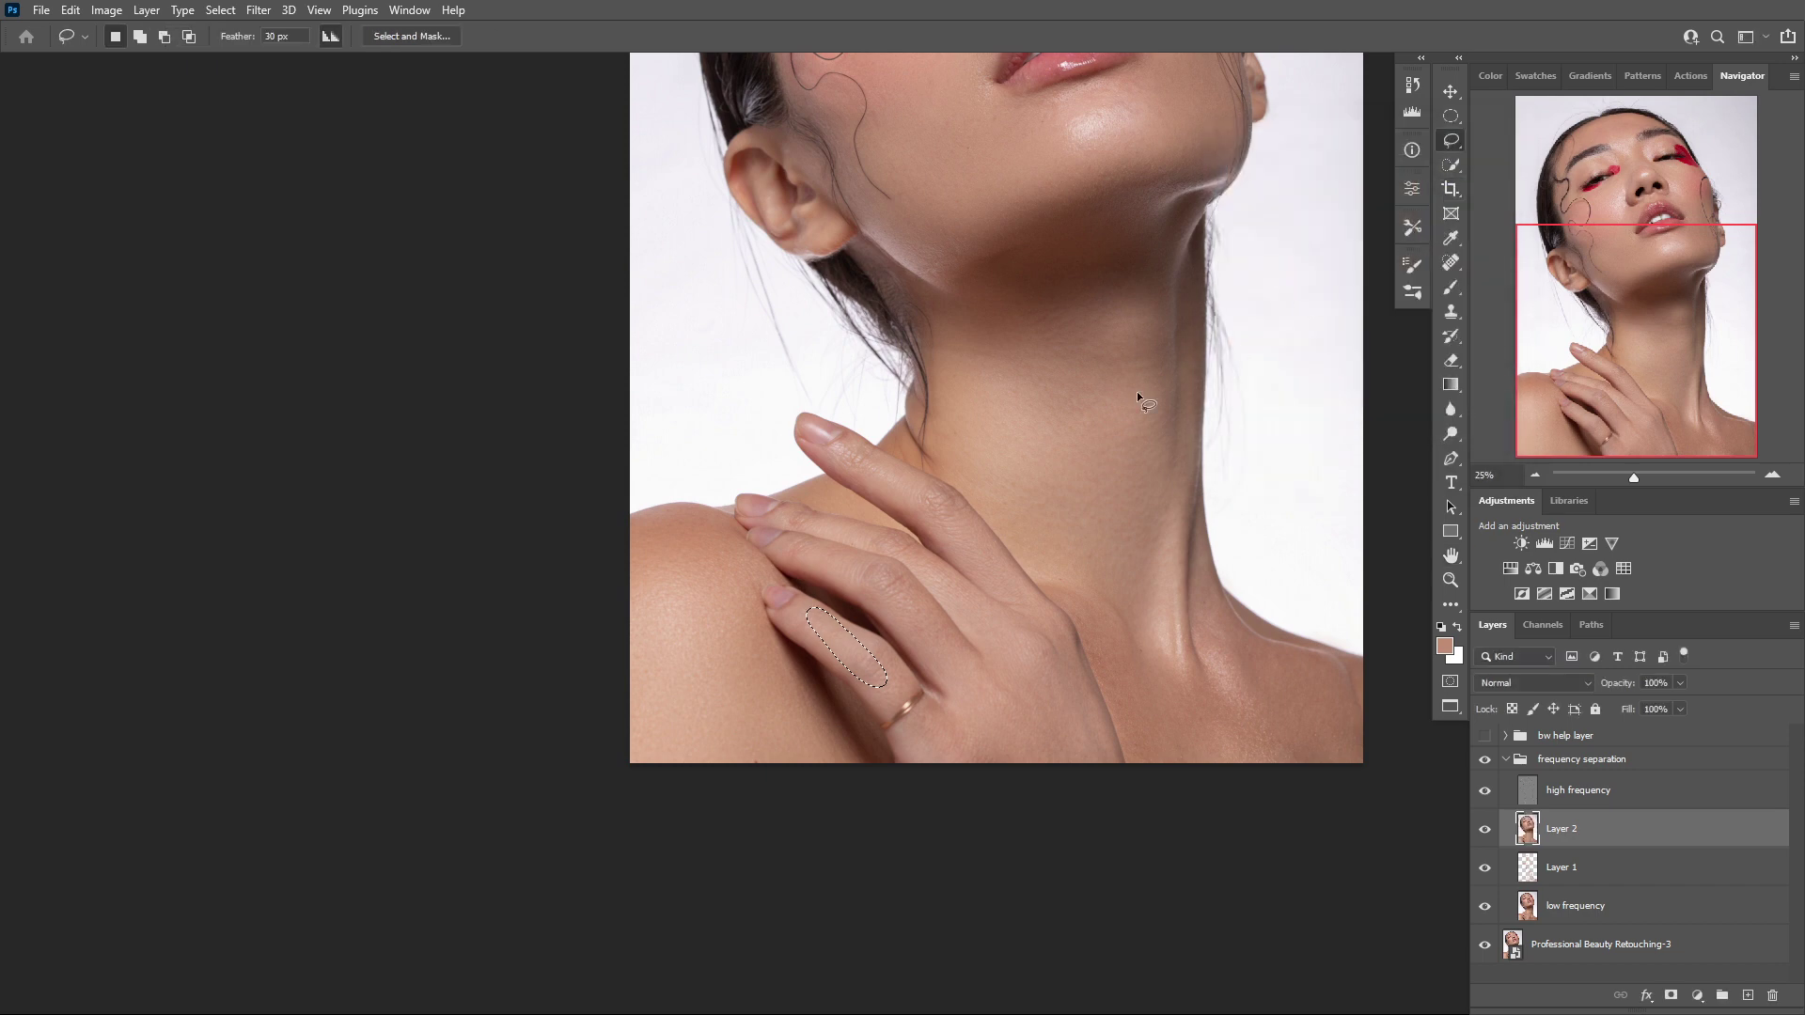
{"action": "left_click_drag", "start_coordinate": [944, 491], "coordinate": [941, 488]}
Compare the color portrait with Layer 2 off and on, first close up and fitted to the screen
{"action": "left_click", "coordinate": [1490, 828]}
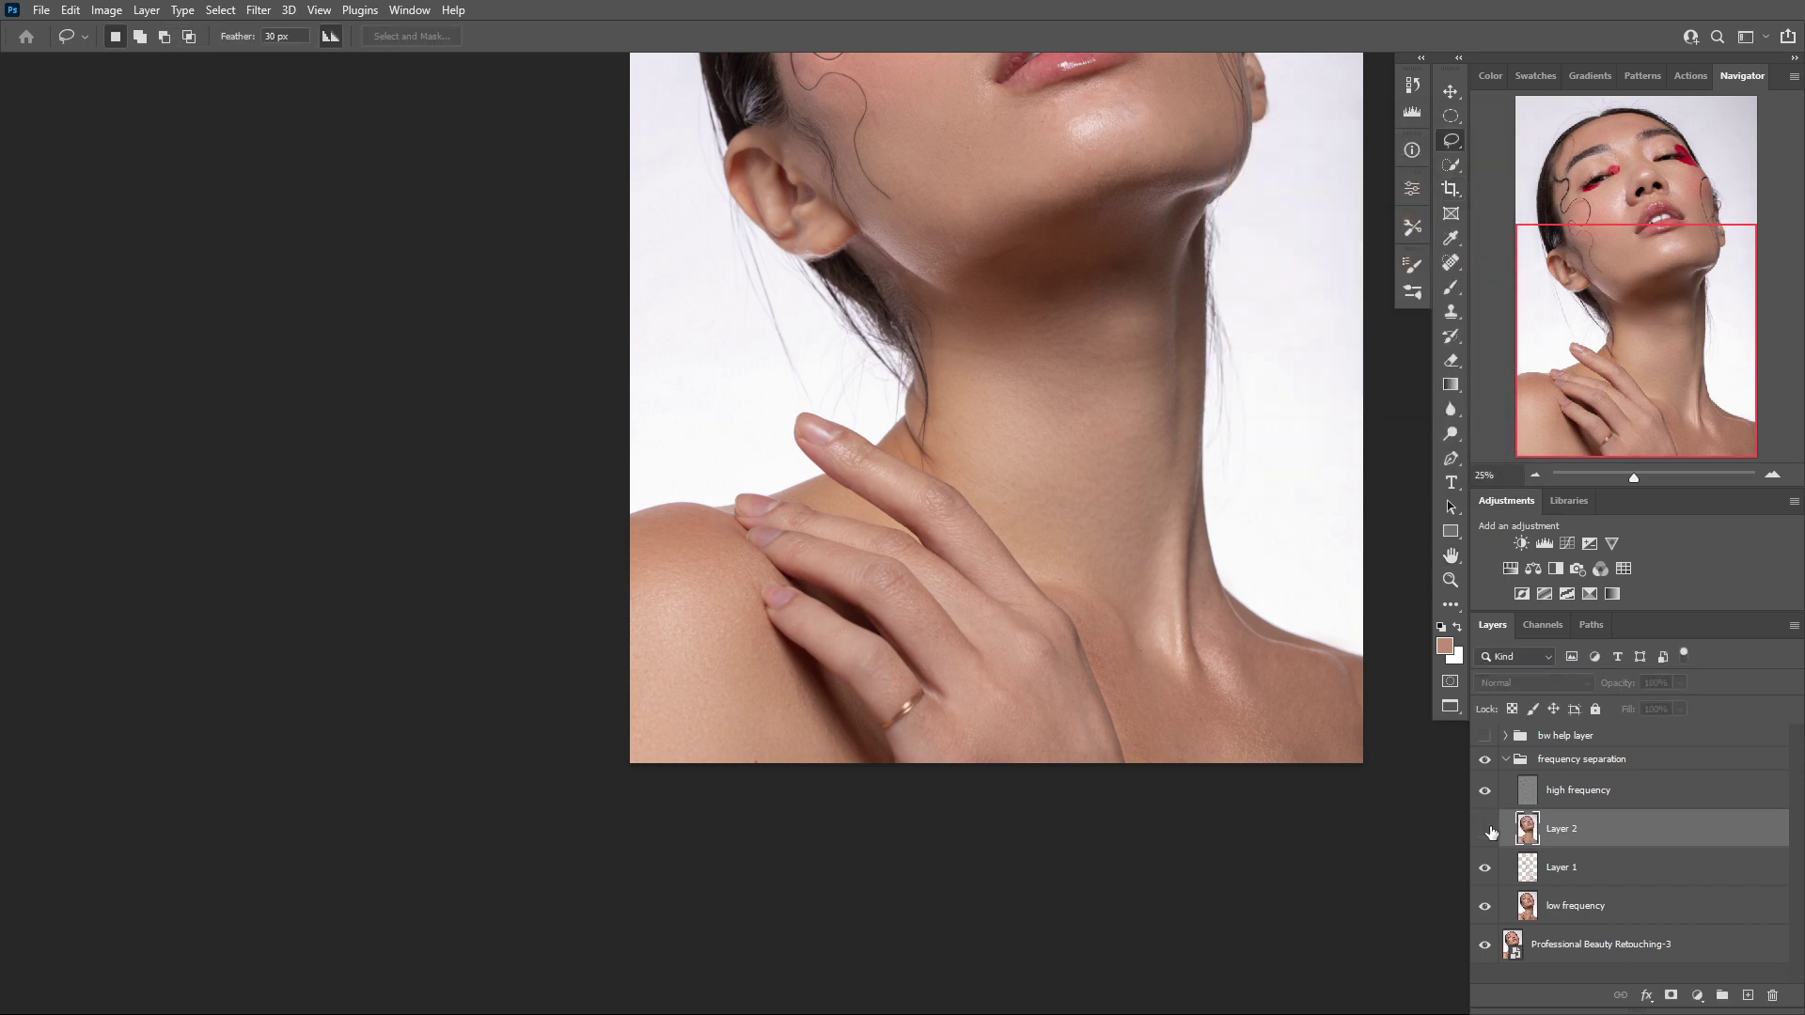
{"action": "left_click", "coordinate": [1490, 828]}
{"action": "key", "text": "ctrl+0"}
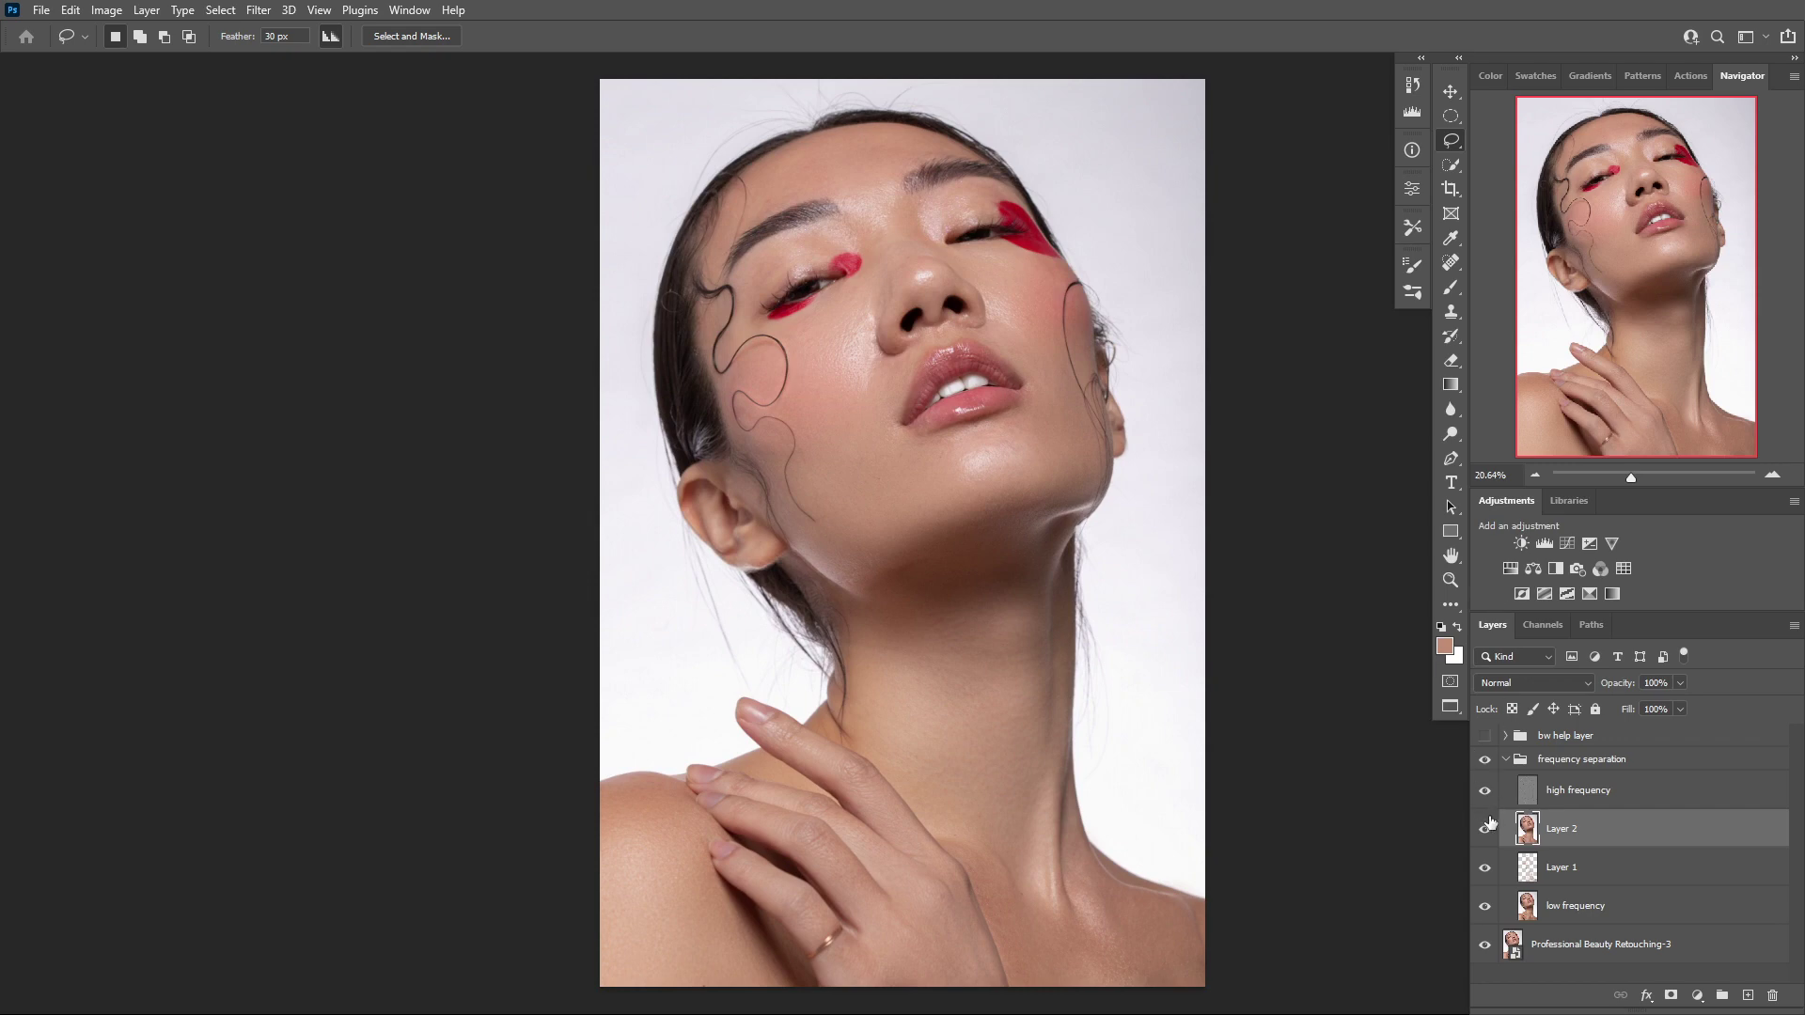
{"action": "left_click", "coordinate": [1489, 824]}
{"action": "left_click", "coordinate": [1489, 824]}
Show the bw help layer group and compare the black-and-white tones with Layer 2 off and on
{"action": "left_click", "coordinate": [1485, 737]}
{"action": "left_click", "coordinate": [1489, 831]}
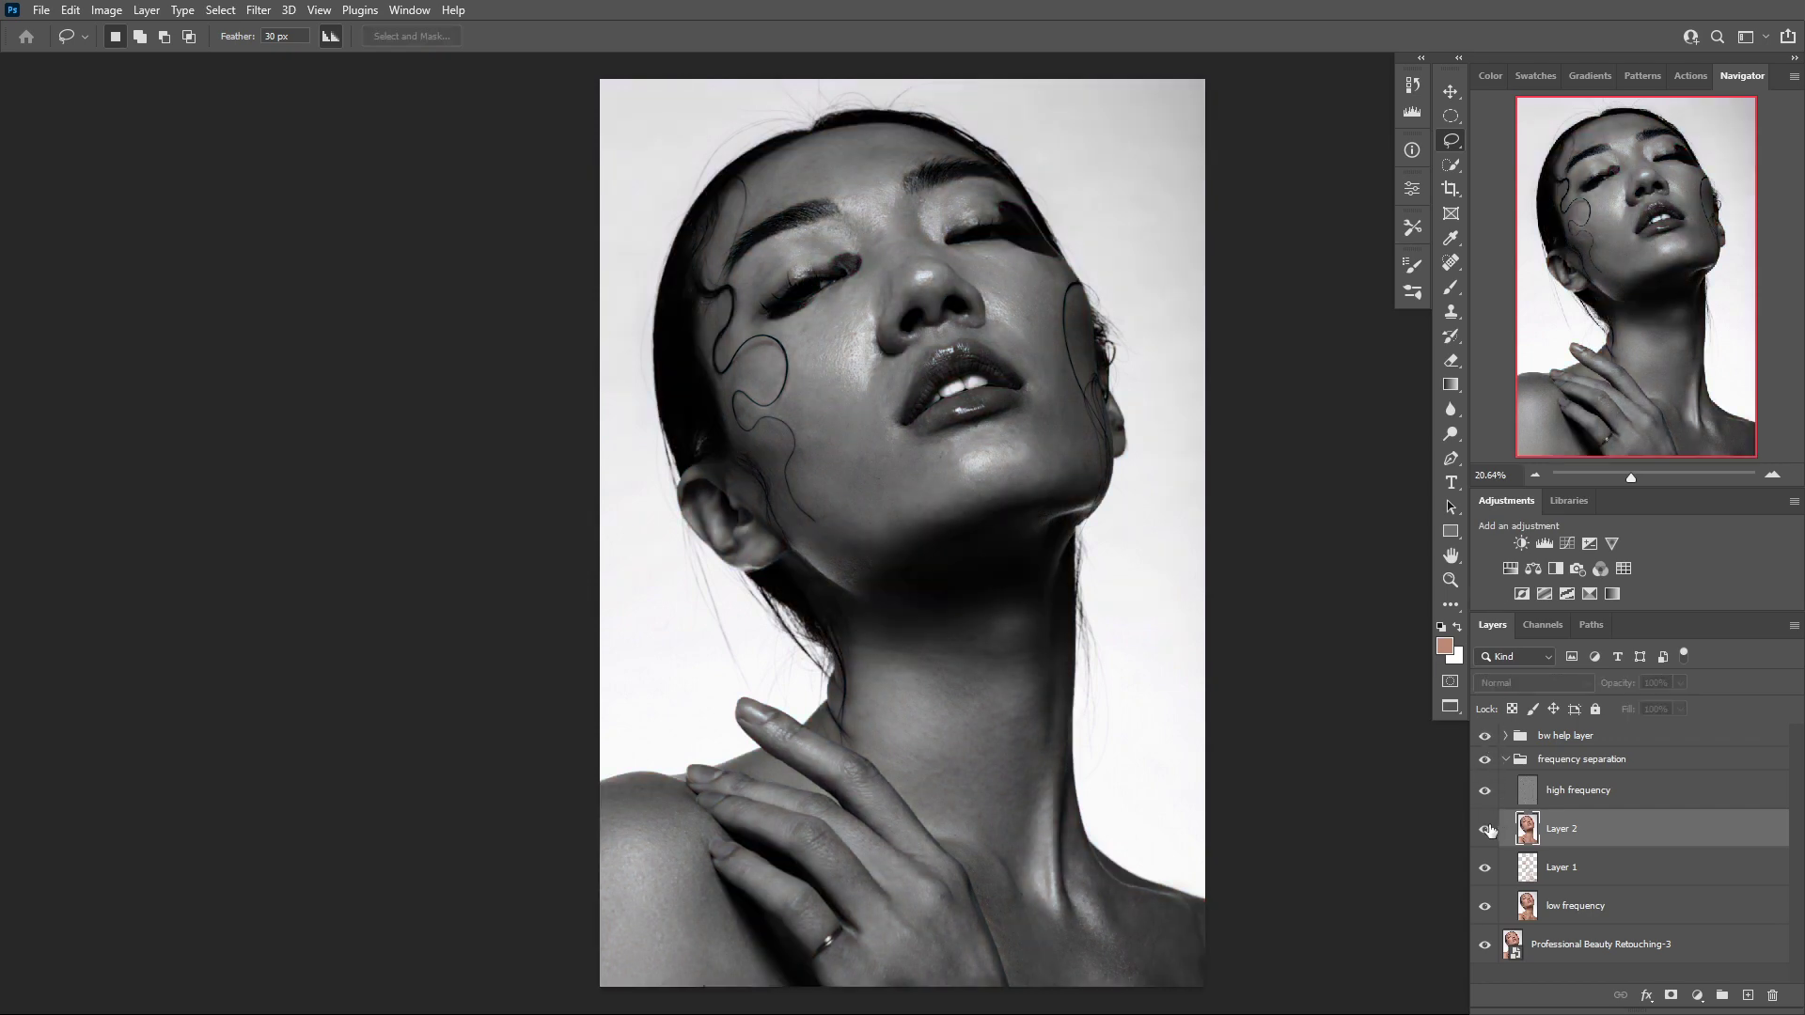
{"action": "left_click", "coordinate": [1489, 831]}
{"action": "left_click", "coordinate": [1491, 831]}
{"action": "left_click", "coordinate": [1491, 831]}
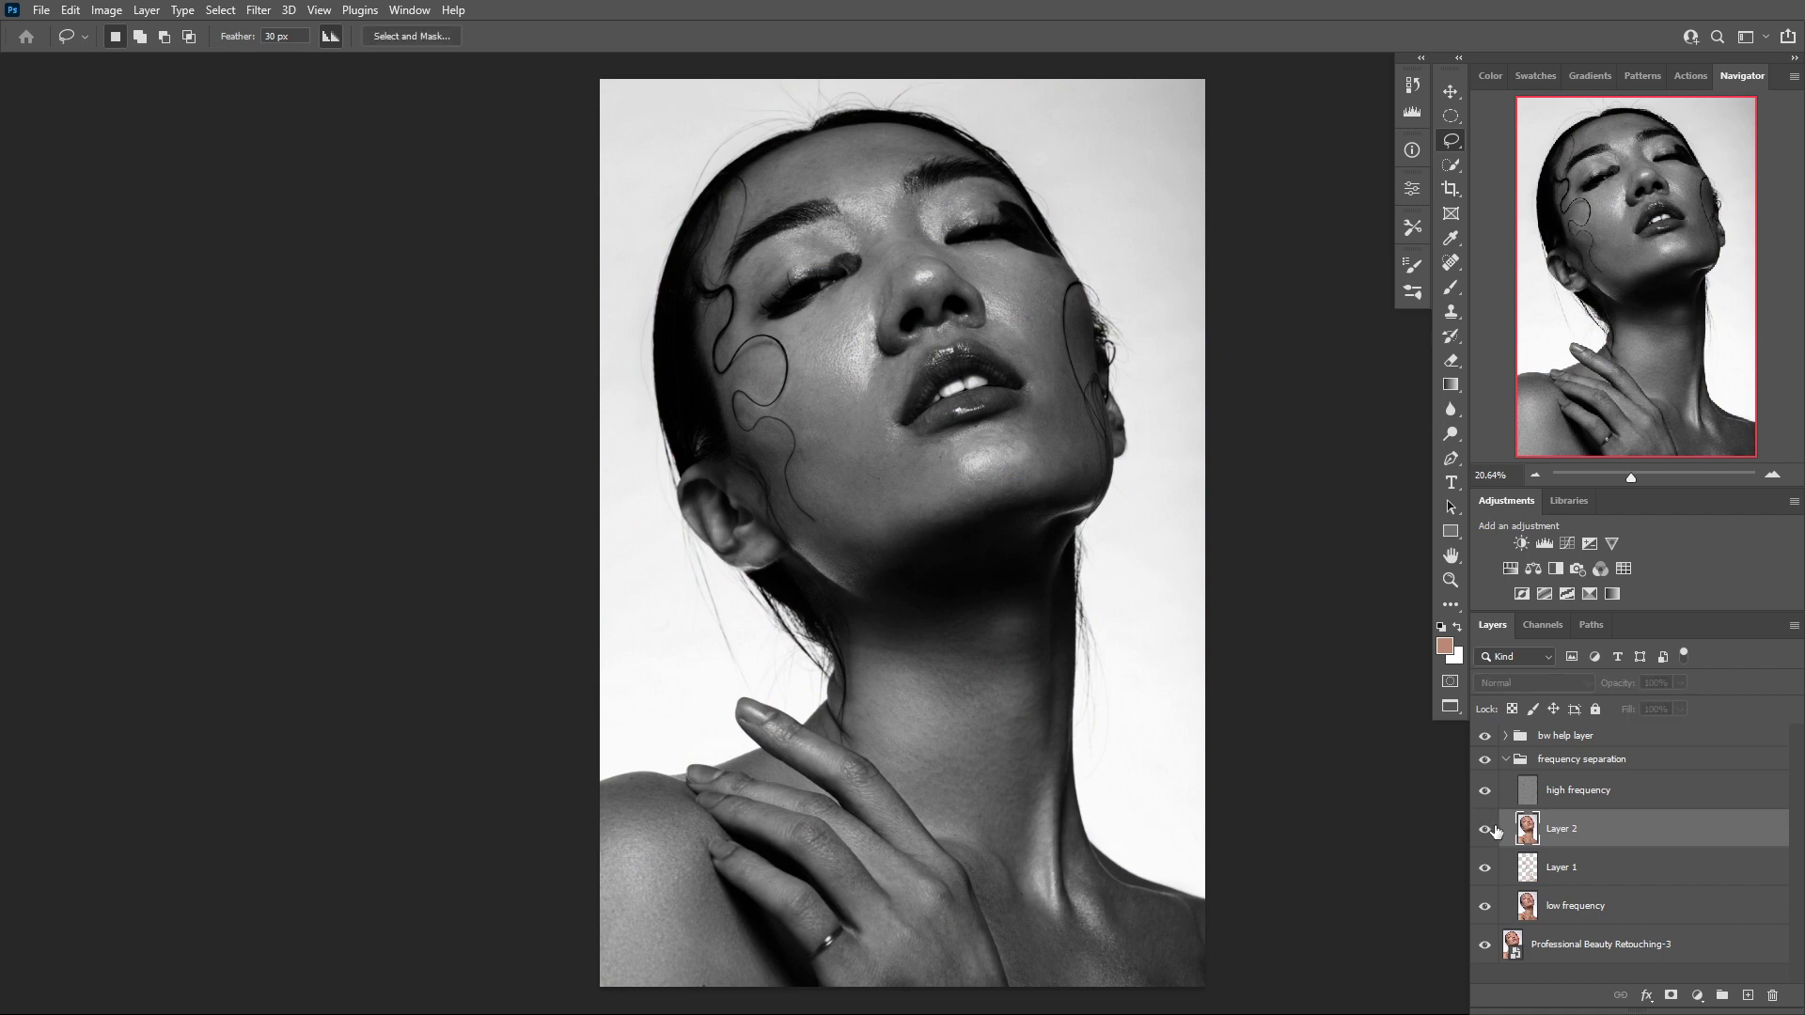
Compare the black-and-white portrait with the frequency separation group off and on
{"action": "left_click", "coordinate": [1506, 759]}
{"action": "left_click", "coordinate": [1507, 760]}
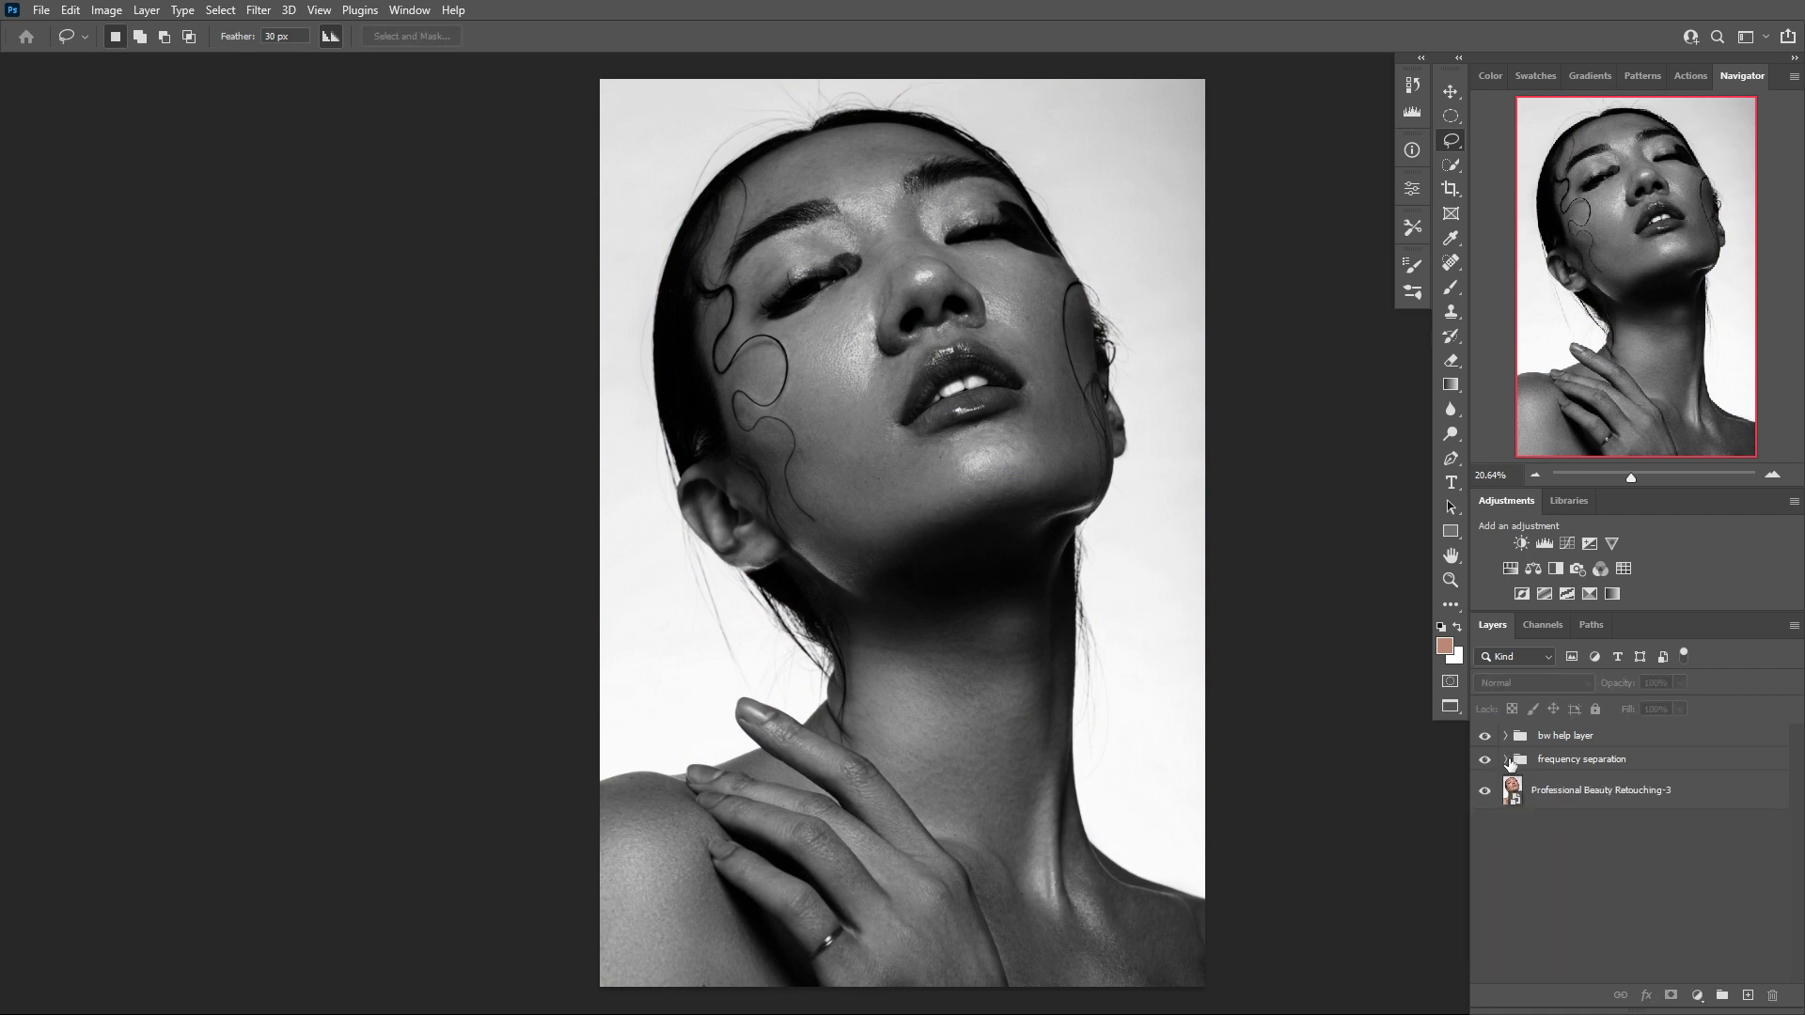
{"action": "left_click", "coordinate": [1508, 761]}
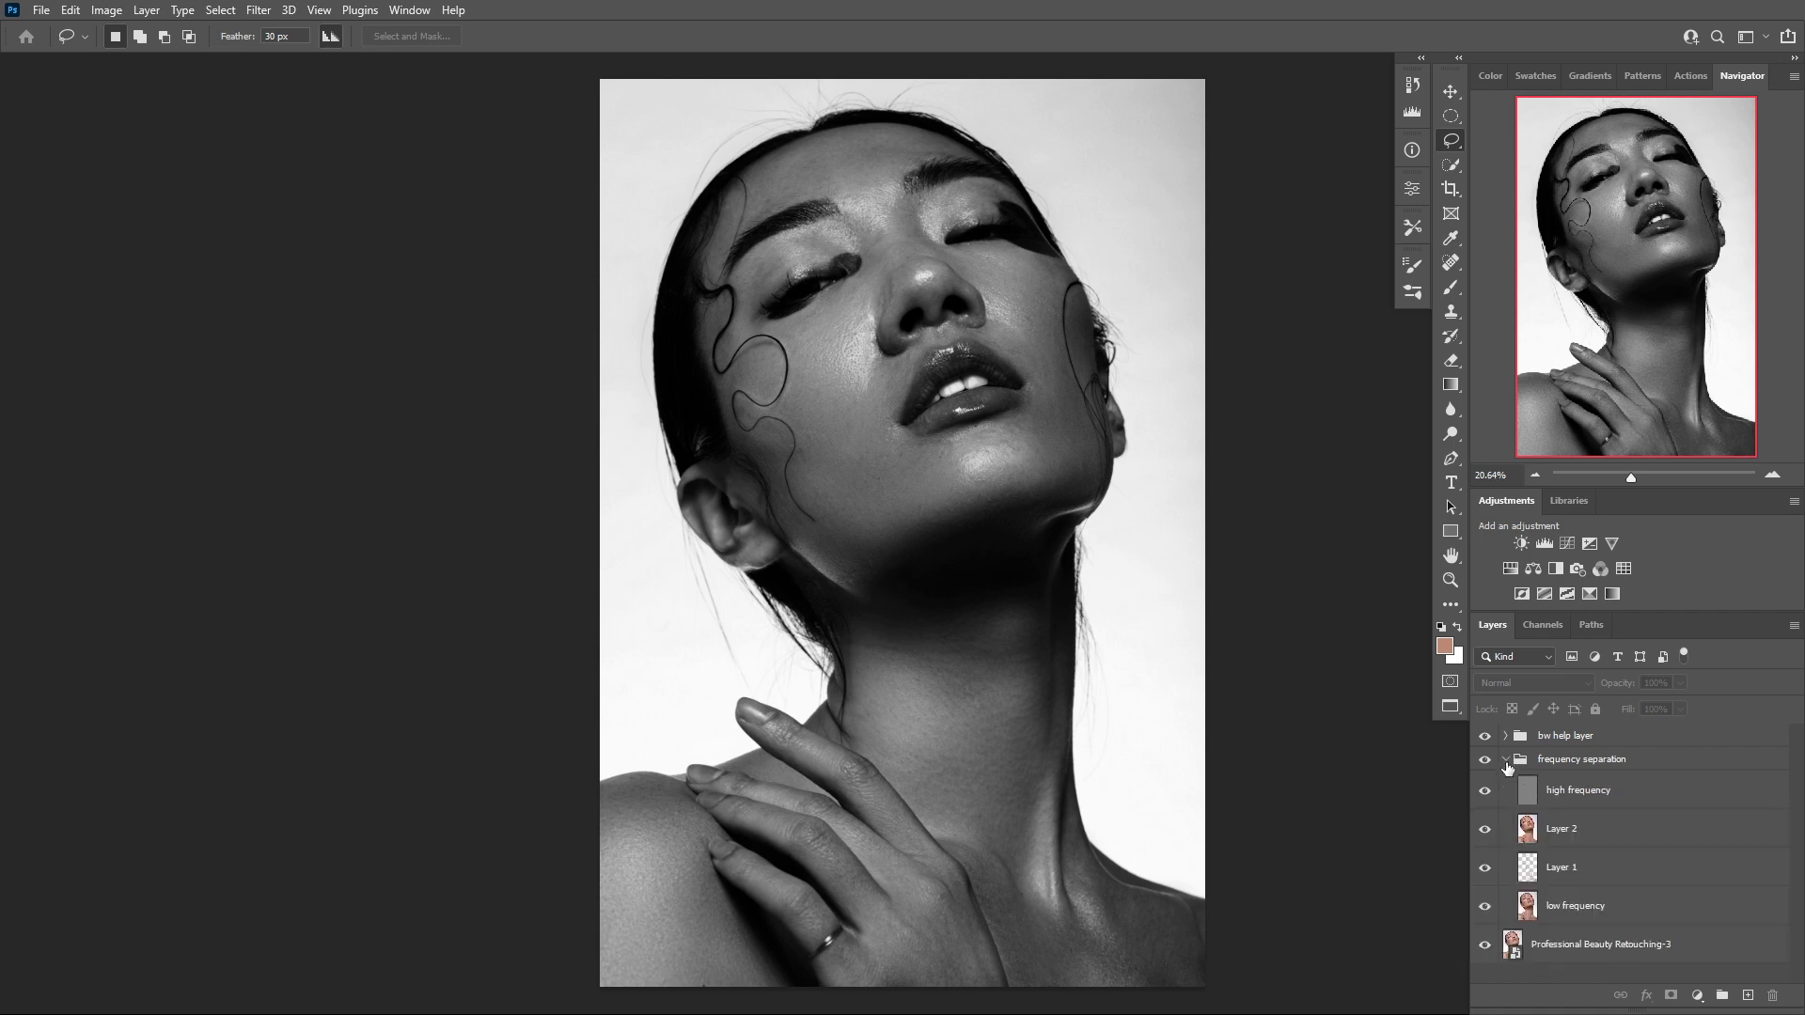
{"action": "left_click", "coordinate": [1487, 759]}
{"action": "left_click", "coordinate": [1487, 759]}
Hide the bw help layer group and add a new empty layer above Layer 2
{"action": "left_click", "coordinate": [1583, 829]}
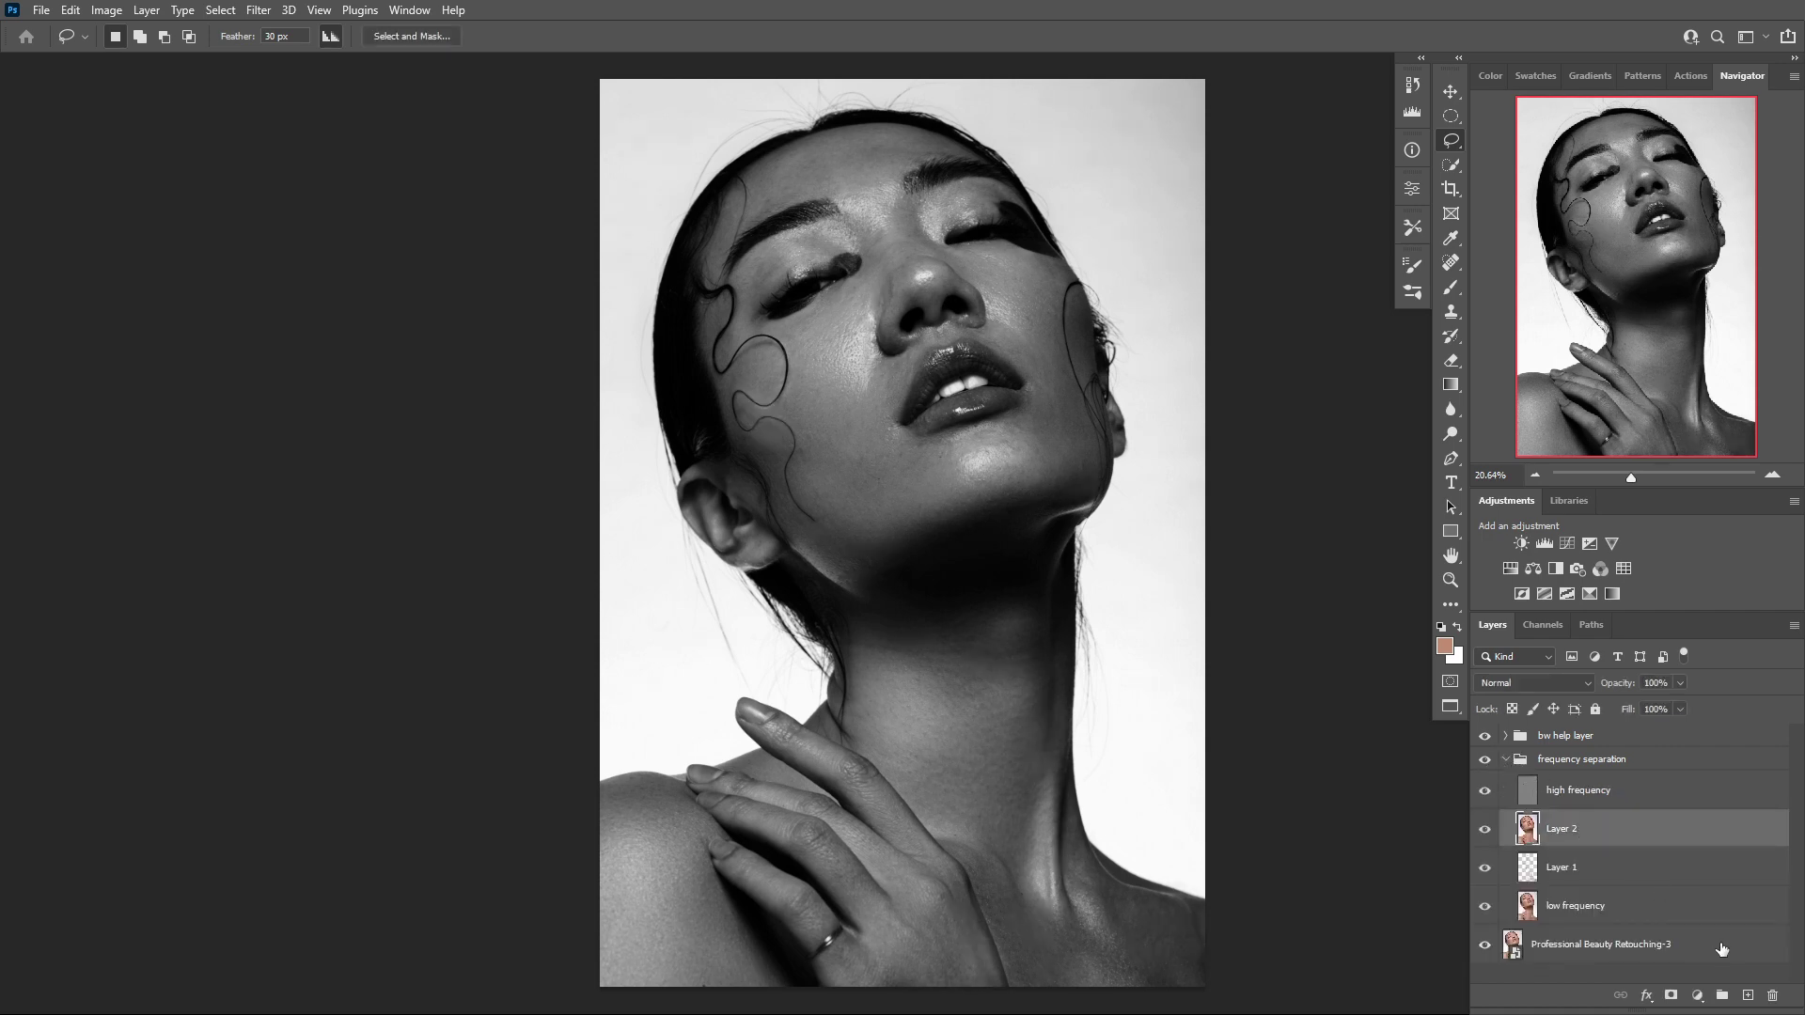
{"action": "left_click", "coordinate": [1485, 737]}
{"action": "left_click", "coordinate": [1747, 996]}
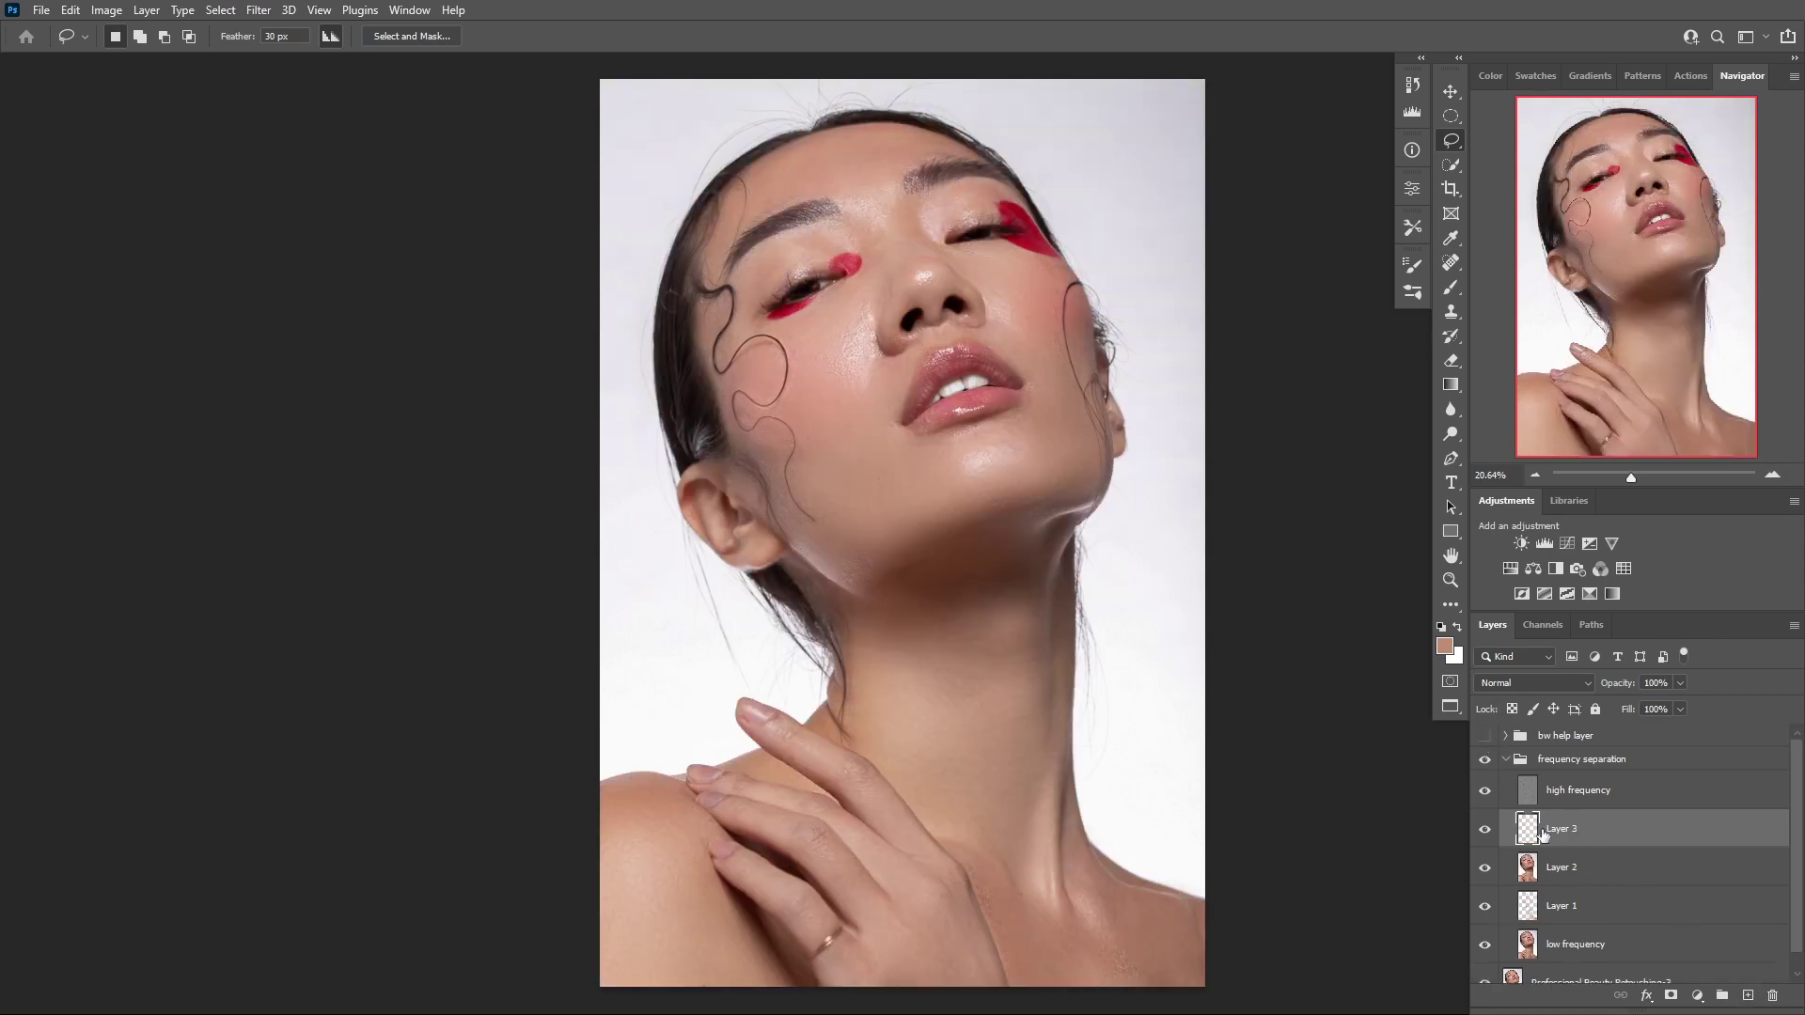
Paint sampled skin tone on the new layer along the side of the nose with a 10% flow brush
{"action": "key", "text": "ctrl+plus"}
{"action": "key", "text": "ctrl+plus"}
{"action": "key", "text": "ctrl+plus"}
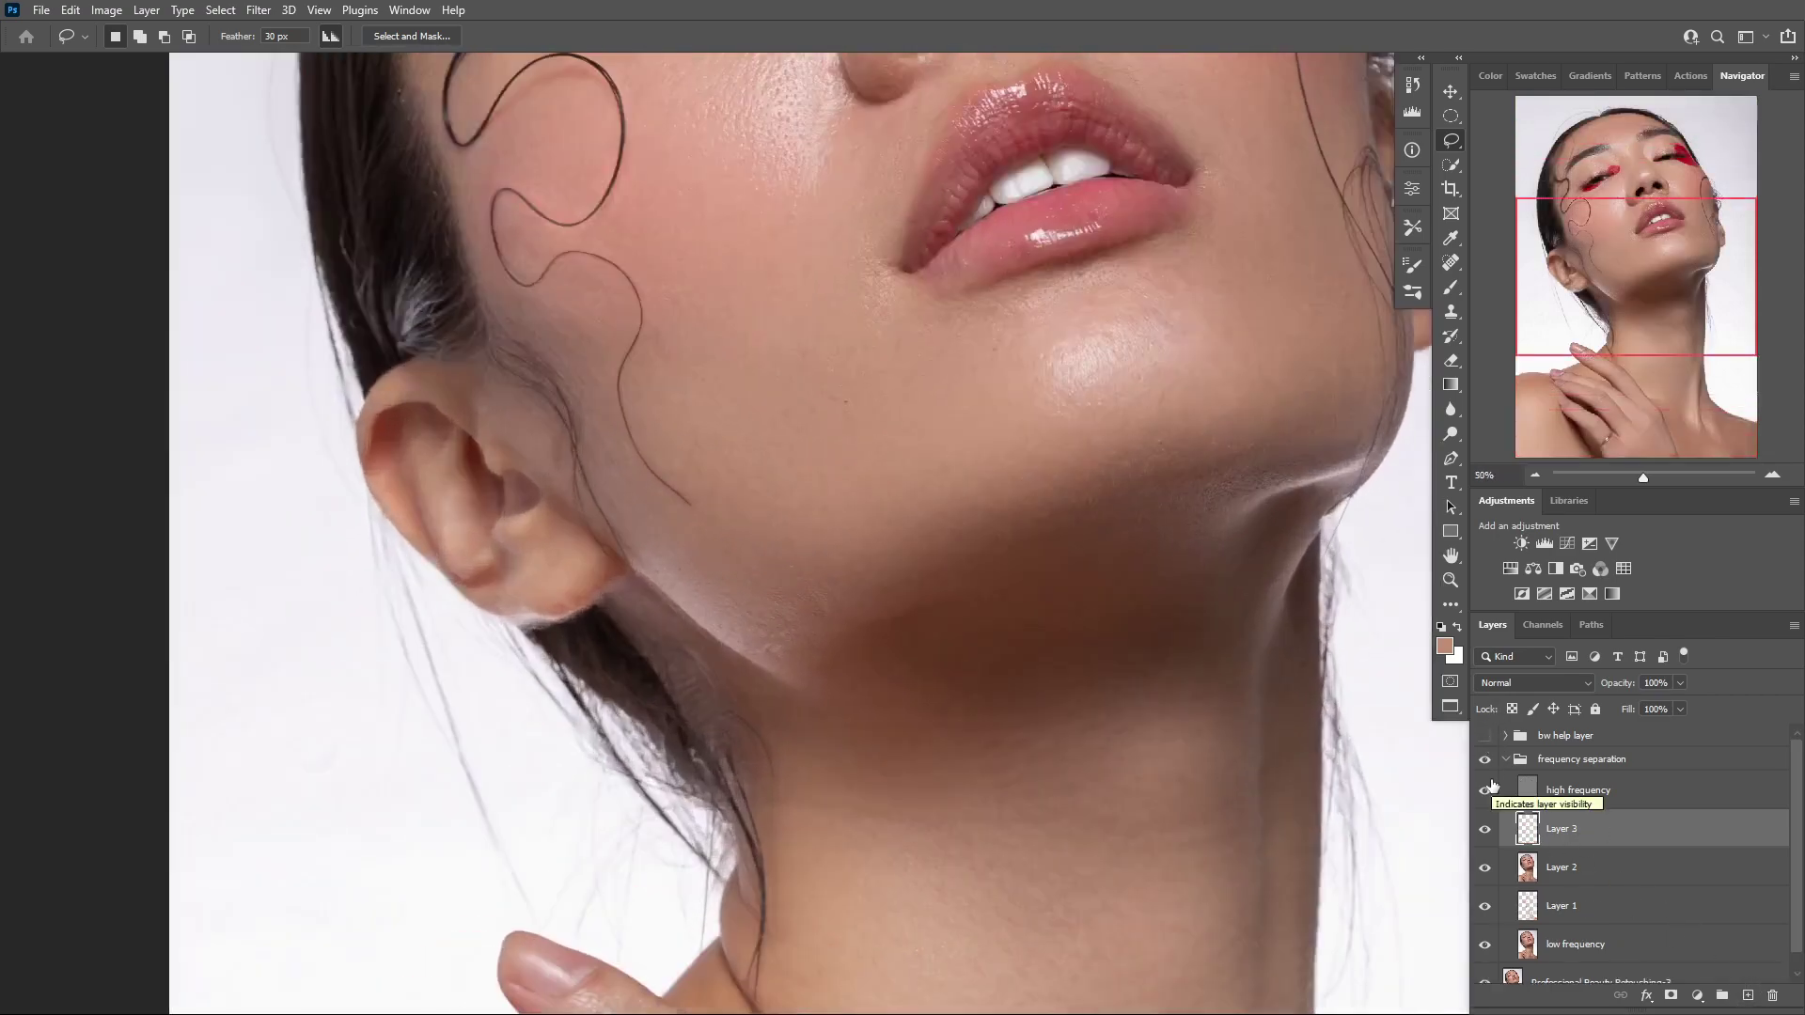
{"action": "left_click_drag", "start_coordinate": [867, 305], "coordinate": [907, 846]}
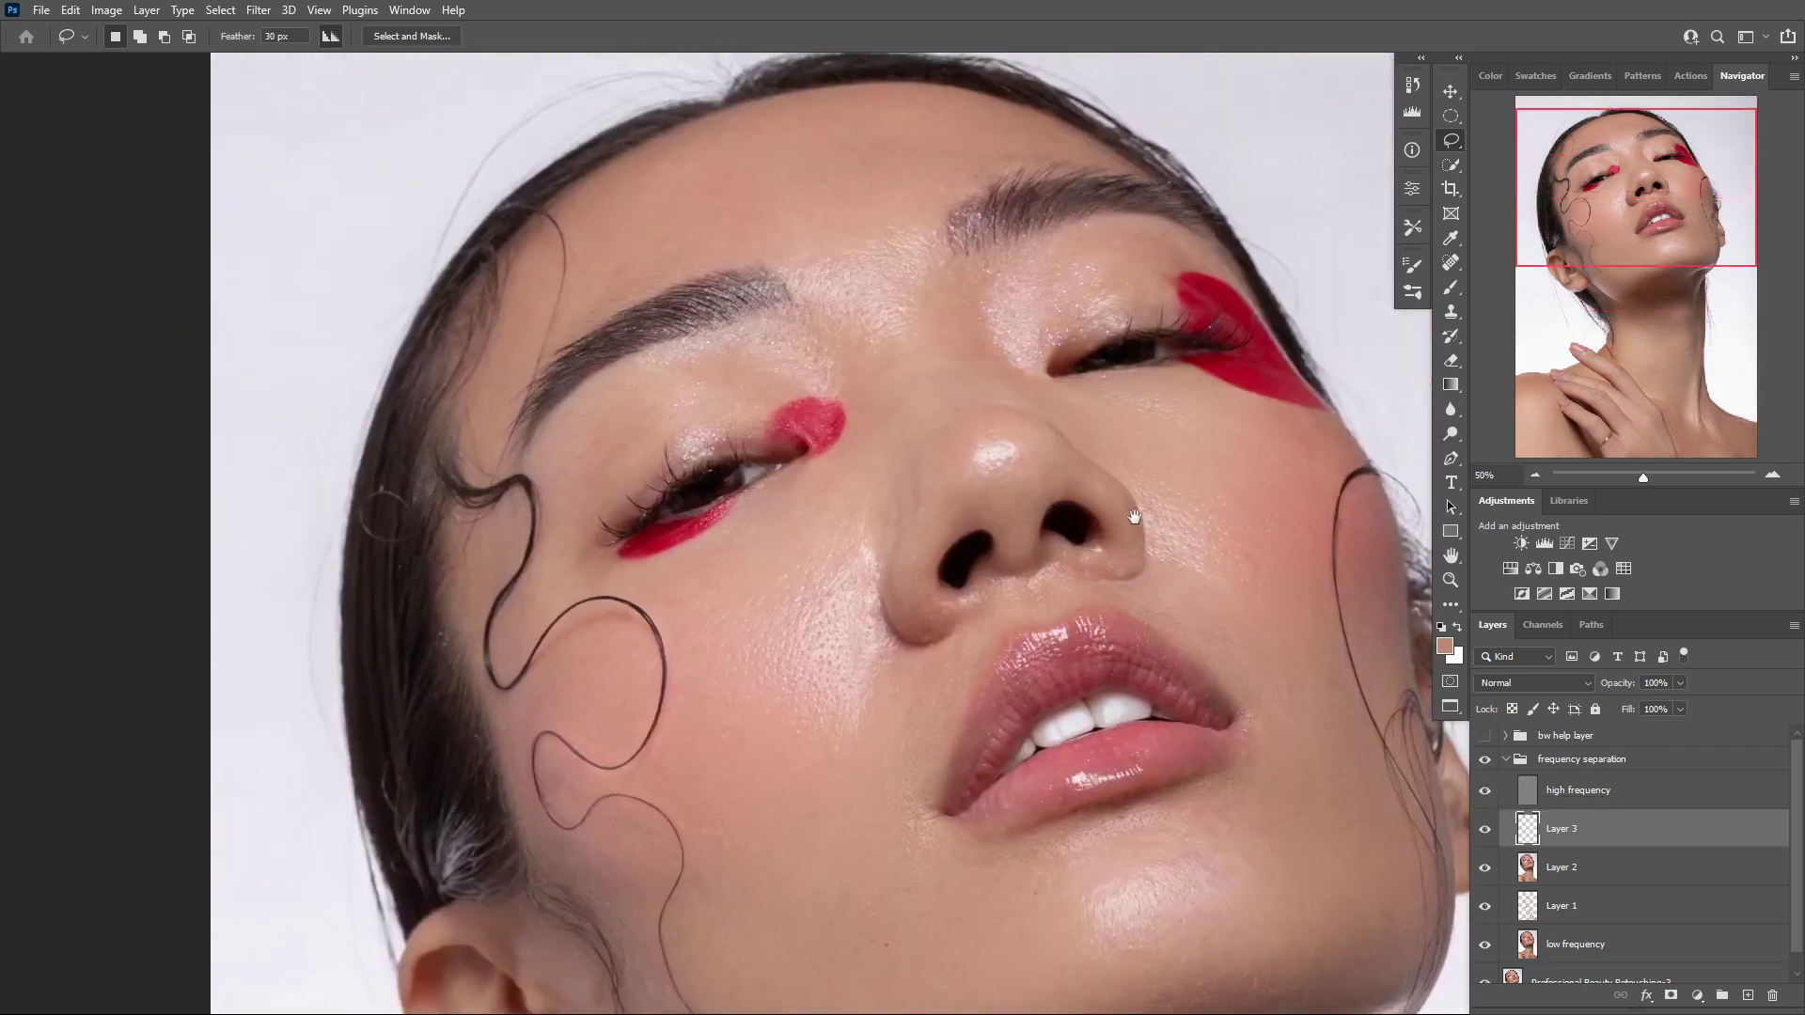
{"action": "left_click", "coordinate": [1450, 288]}
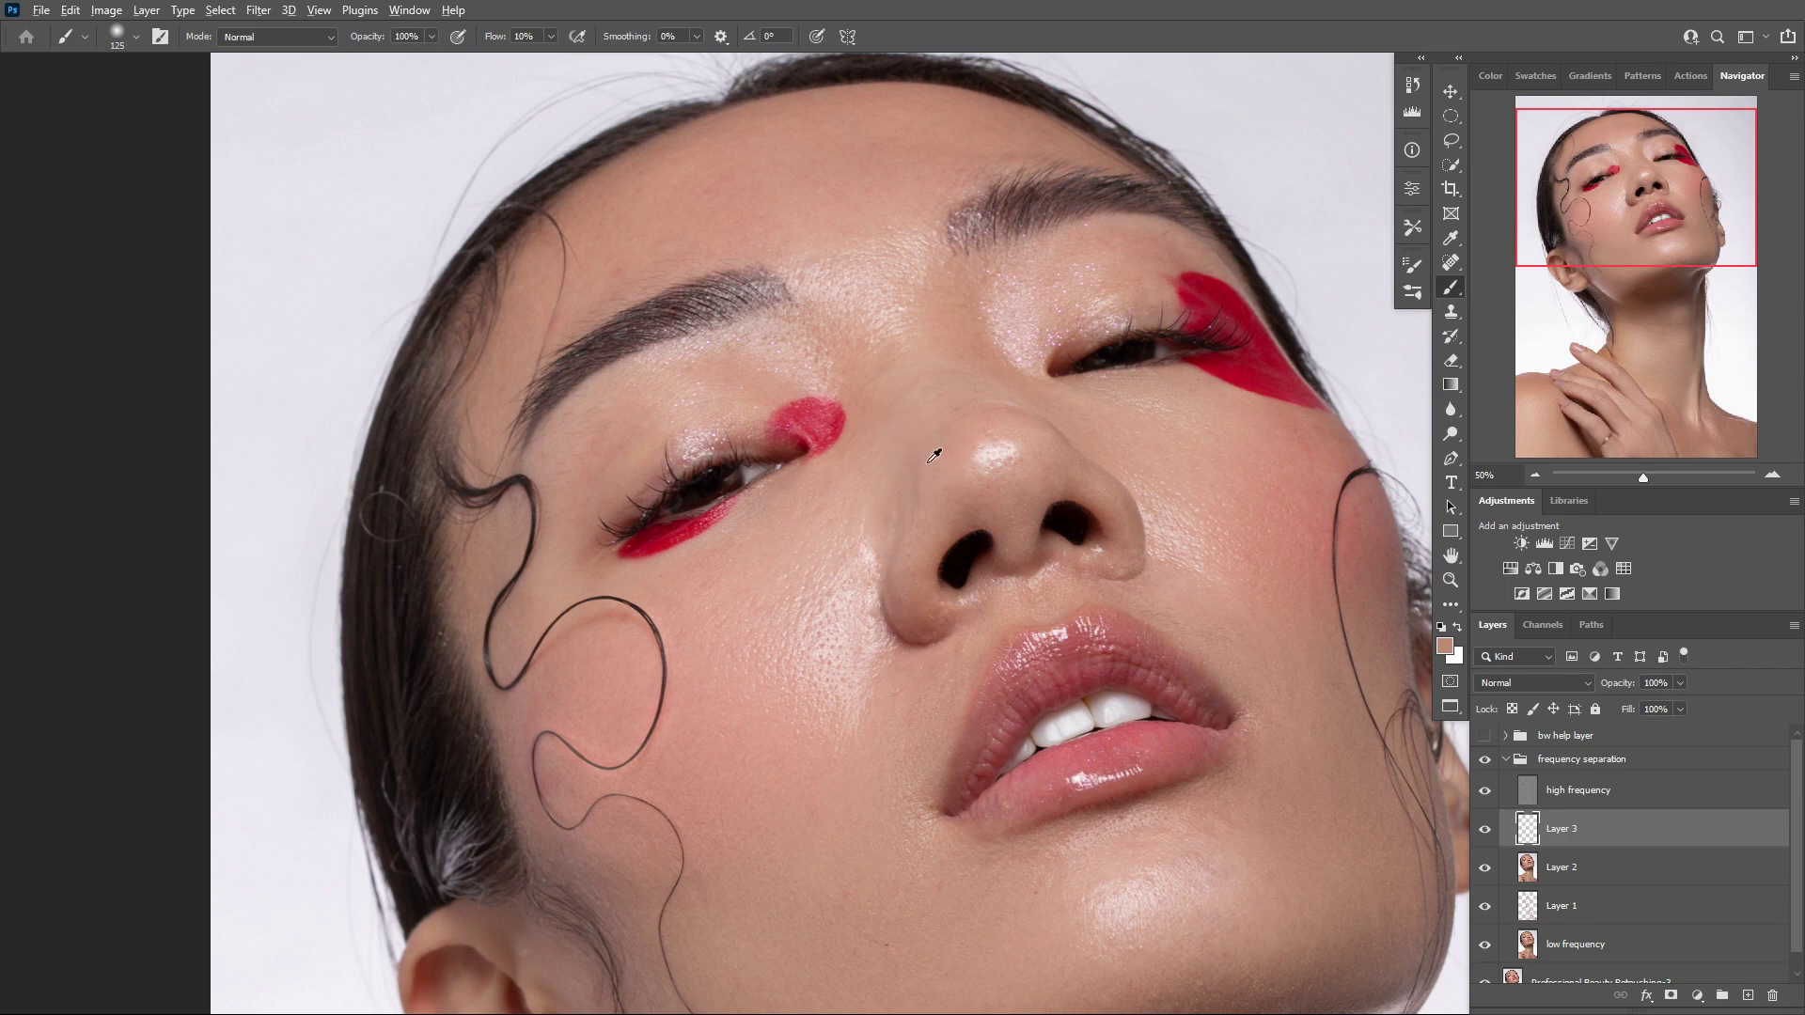
{"action": "left_click", "coordinate": [902, 412], "text": "alt"}
{"action": "left_click", "coordinate": [922, 420], "text": "alt"}
{"action": "mouse_move", "coordinate": [905, 448]}
{"action": "left_mouse_down"}
{"action": "mouse_move", "coordinate": [915, 521]}
{"action": "mouse_move", "coordinate": [910, 455]}
{"action": "mouse_move", "coordinate": [921, 496]}
{"action": "mouse_move", "coordinate": [901, 516]}
{"action": "mouse_move", "coordinate": [893, 495]}
{"action": "left_mouse_up"}
{"action": "left_click", "coordinate": [875, 465], "text": "alt"}
Check the nose area without the high frequency layer, and in black and white with Layer 3 off and on
{"action": "left_click", "coordinate": [1485, 790]}
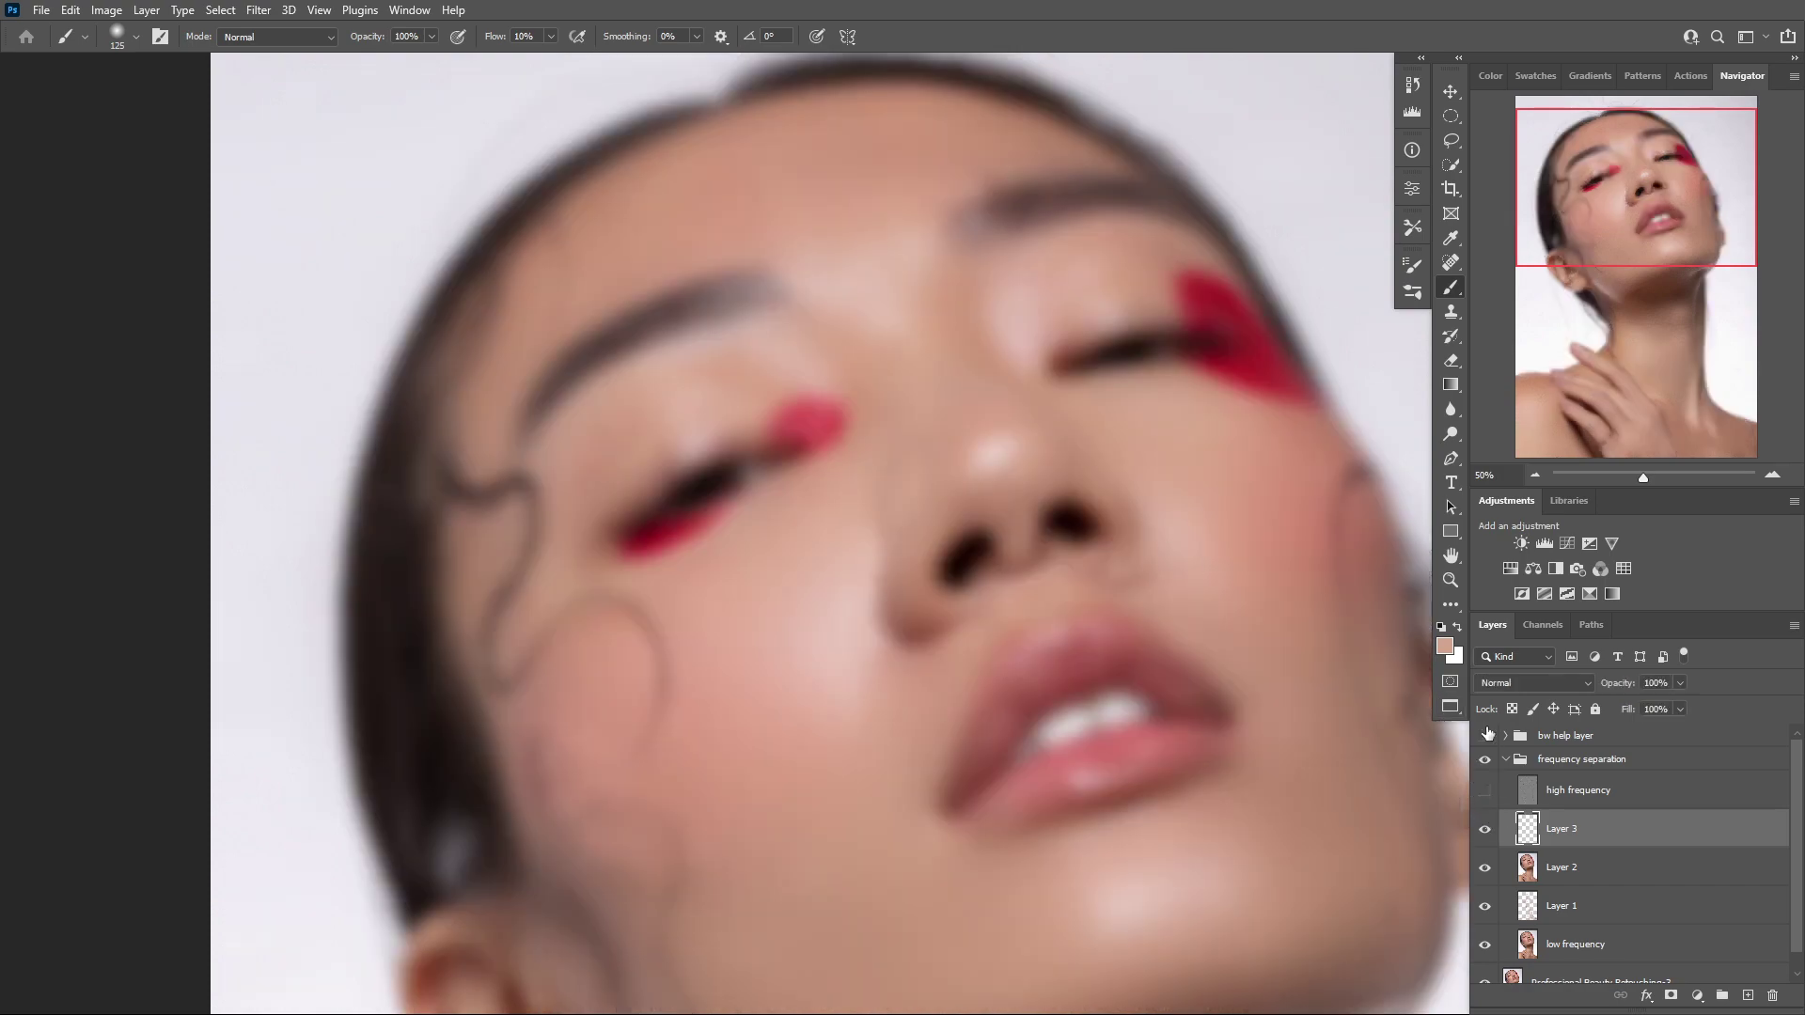
{"action": "left_click", "coordinate": [1485, 790]}
{"action": "left_click", "coordinate": [1485, 736]}
{"action": "left_click", "coordinate": [1486, 829]}
{"action": "left_click", "coordinate": [1486, 830]}
{"action": "left_click", "coordinate": [1485, 736]}
{"action": "left_click", "coordinate": [1452, 266]}
{"action": "left_click", "coordinate": [1523, 280]}
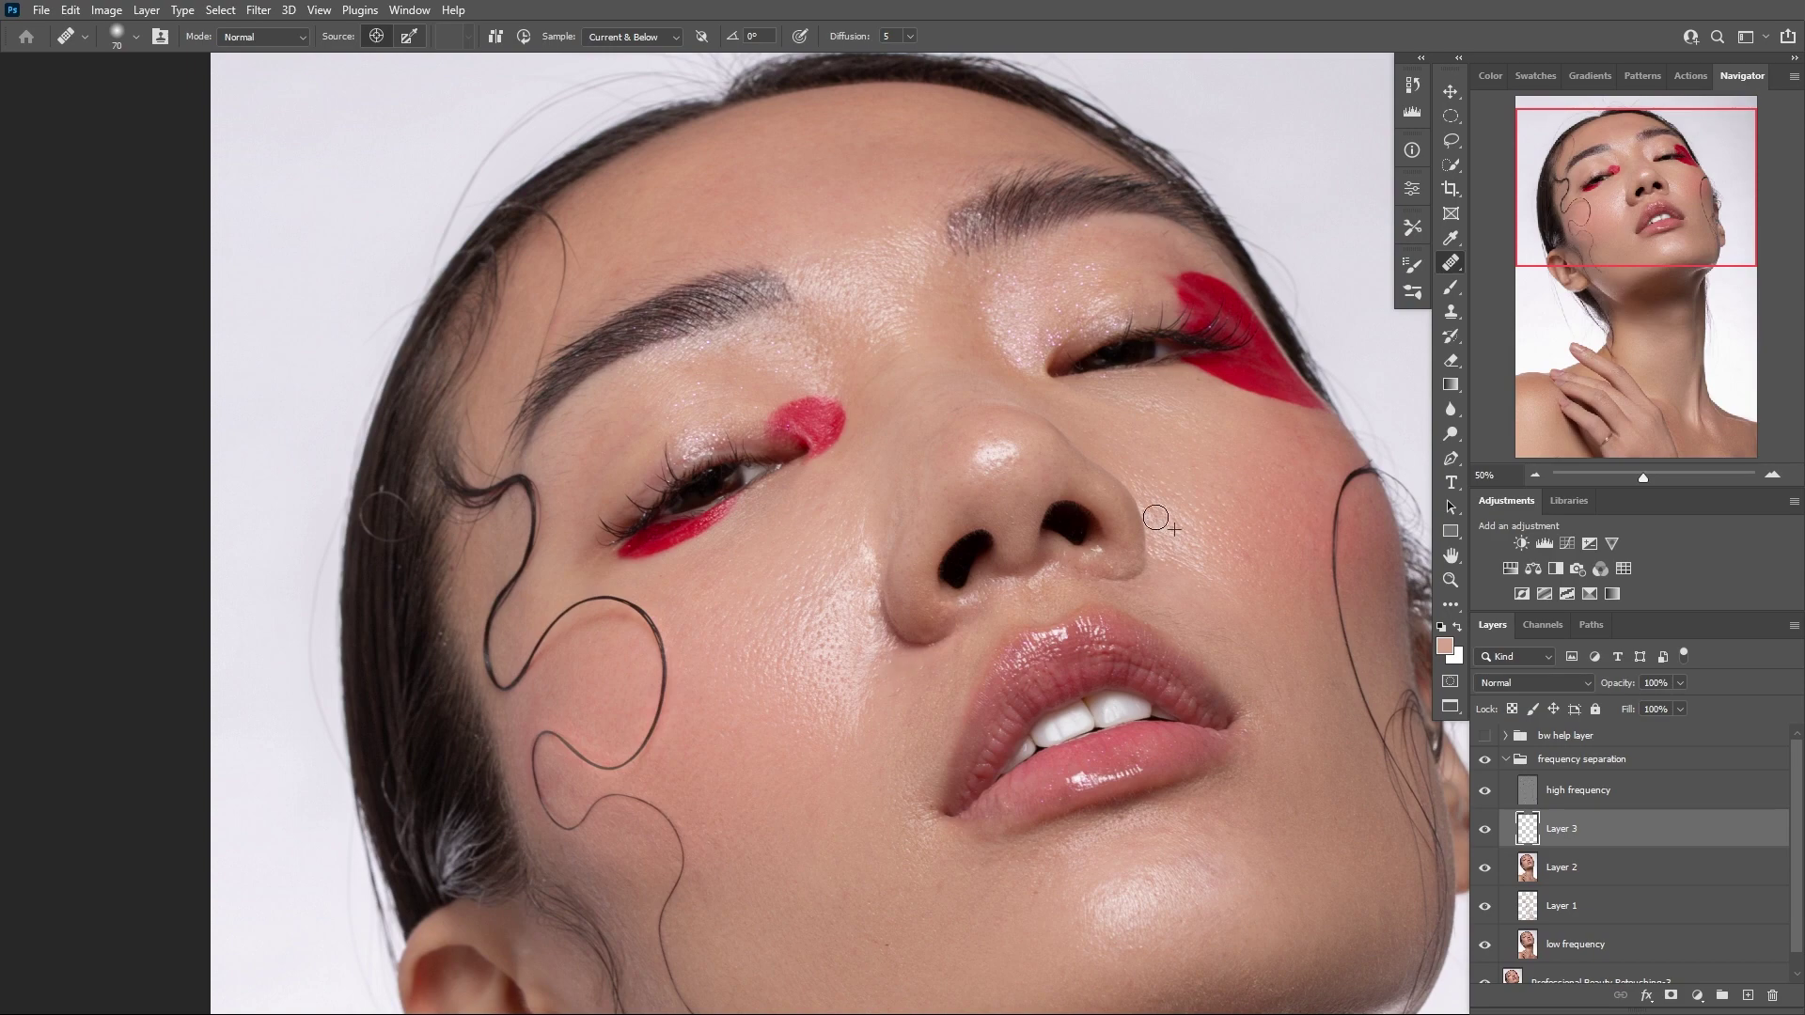
Examine the chin and neck tones with the high frequency layer hidden, in color and in black and white
{"action": "left_click_drag", "start_coordinate": [989, 877], "coordinate": [1047, 282]}
{"action": "left_click", "coordinate": [1485, 789]}
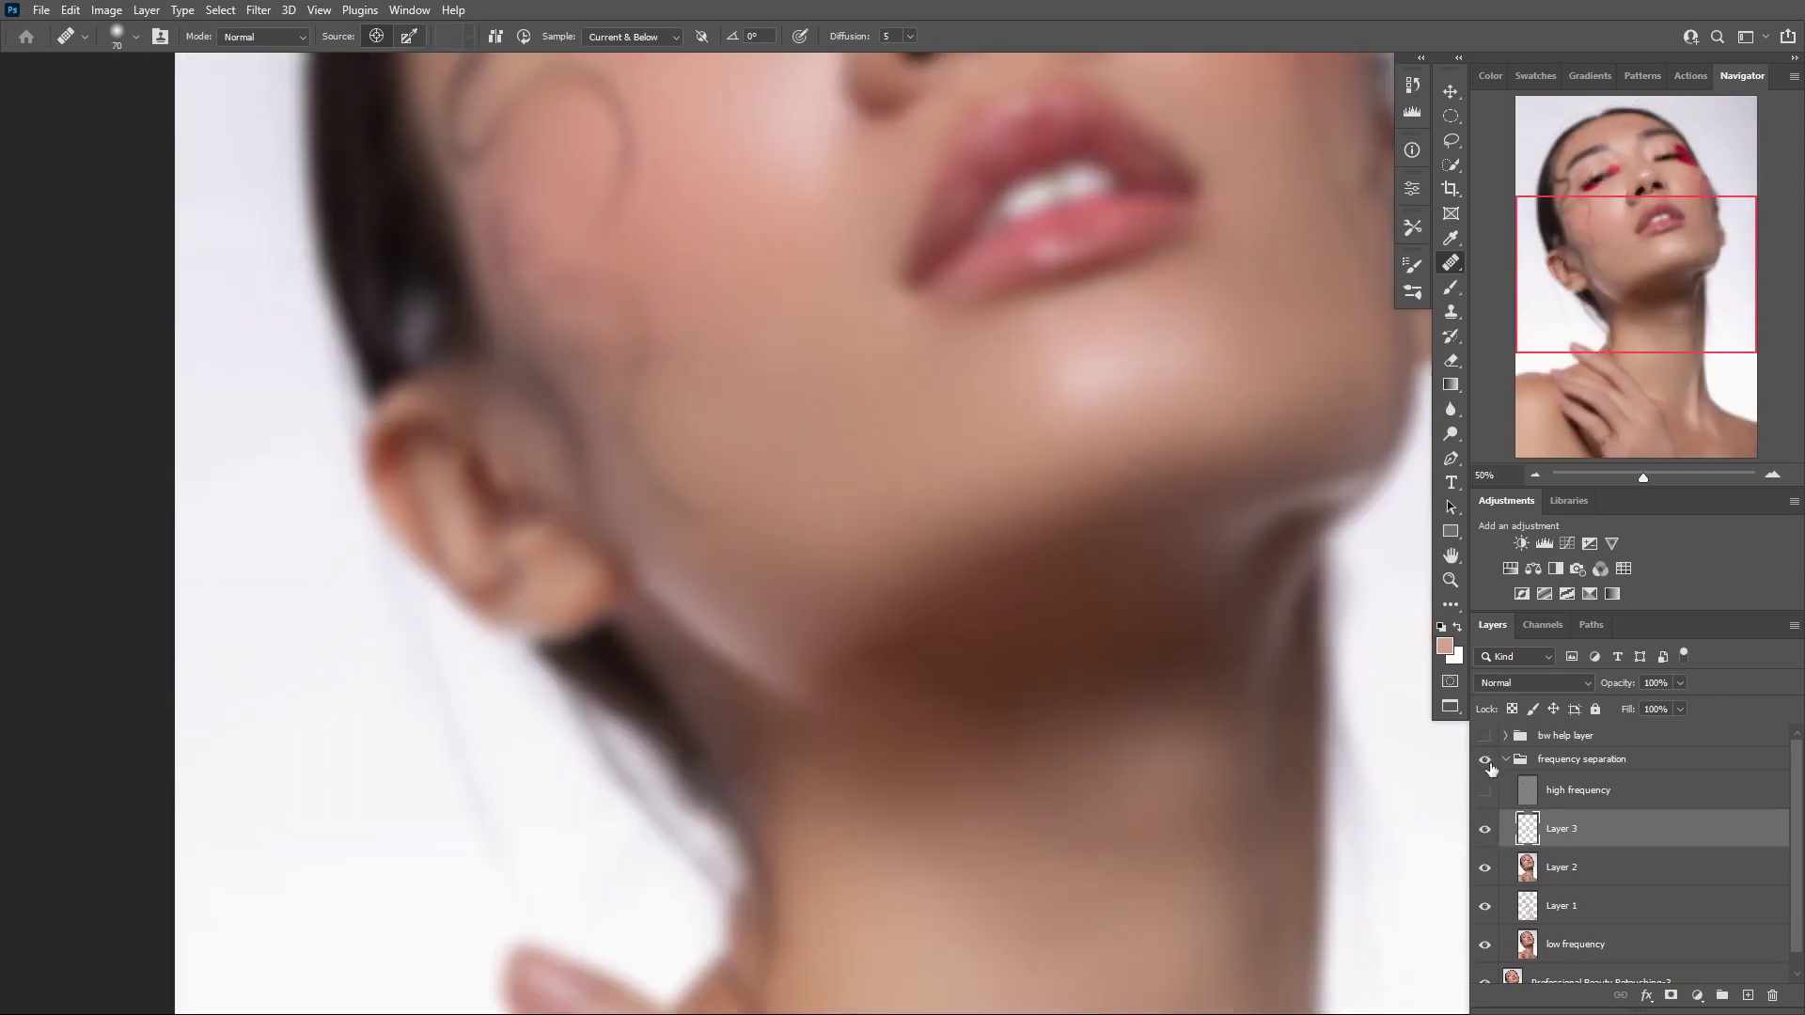
{"action": "left_click", "coordinate": [1485, 737]}
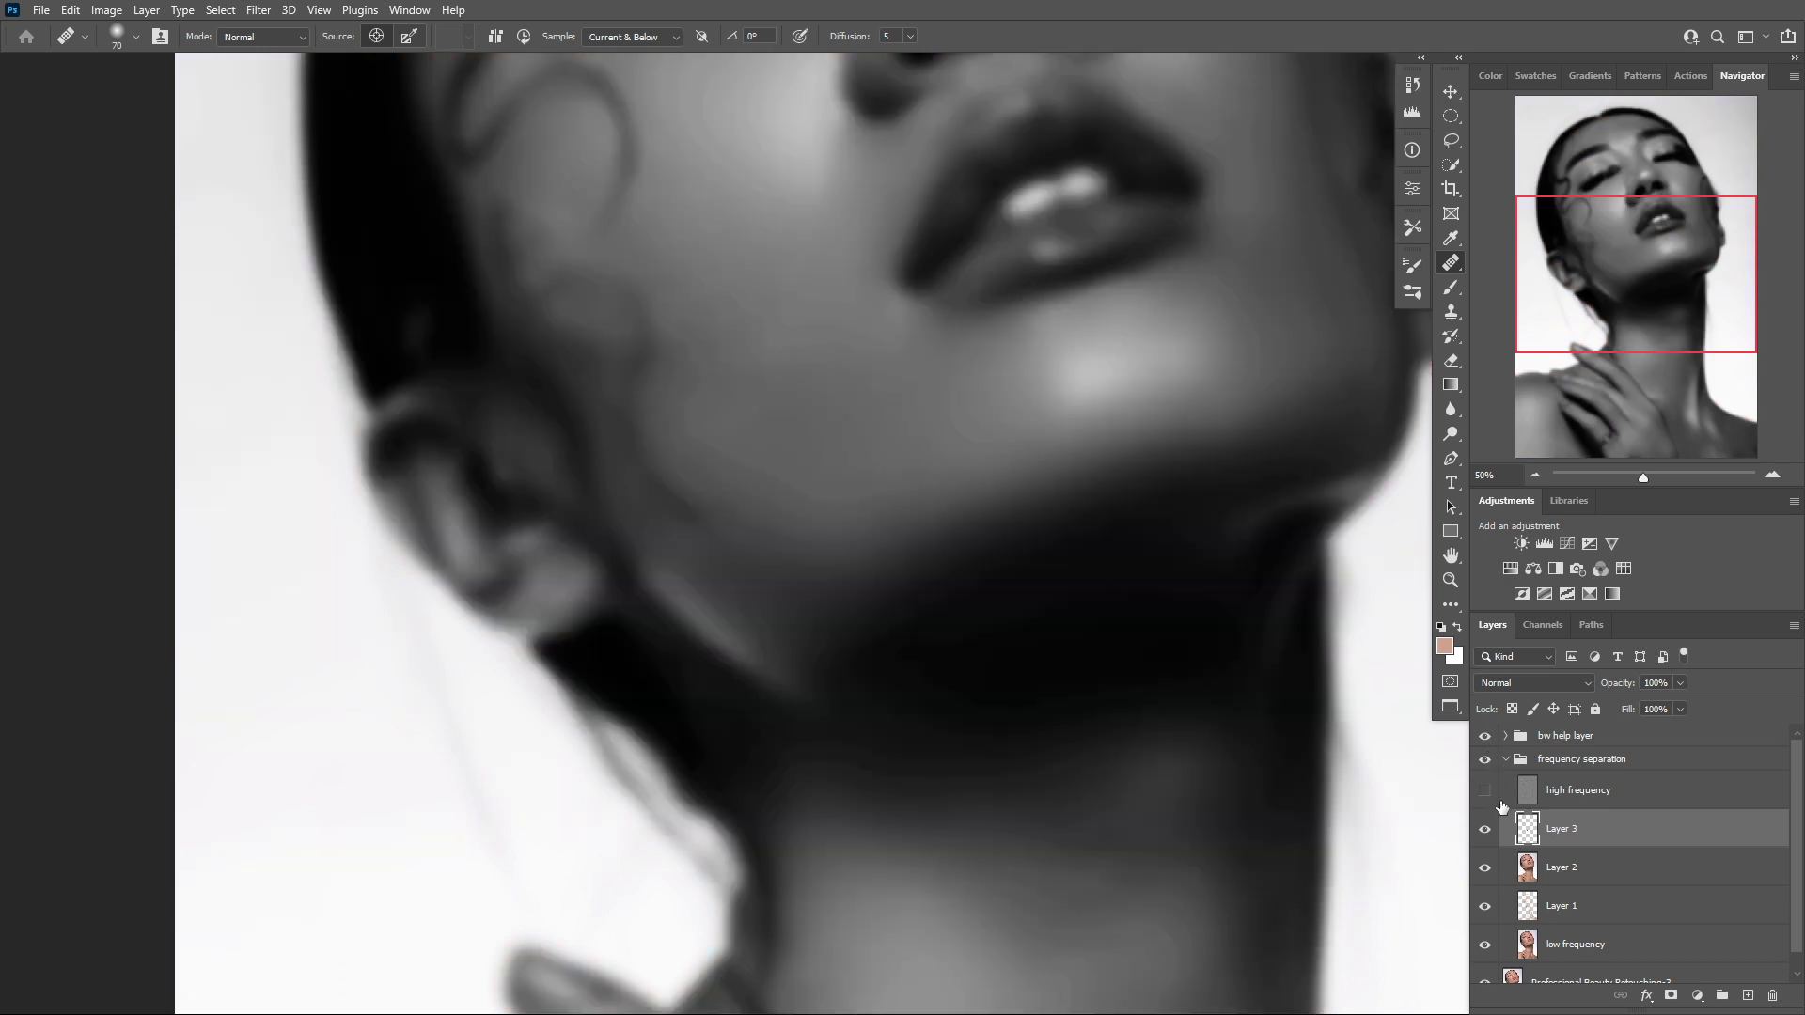
{"action": "left_click", "coordinate": [1485, 790]}
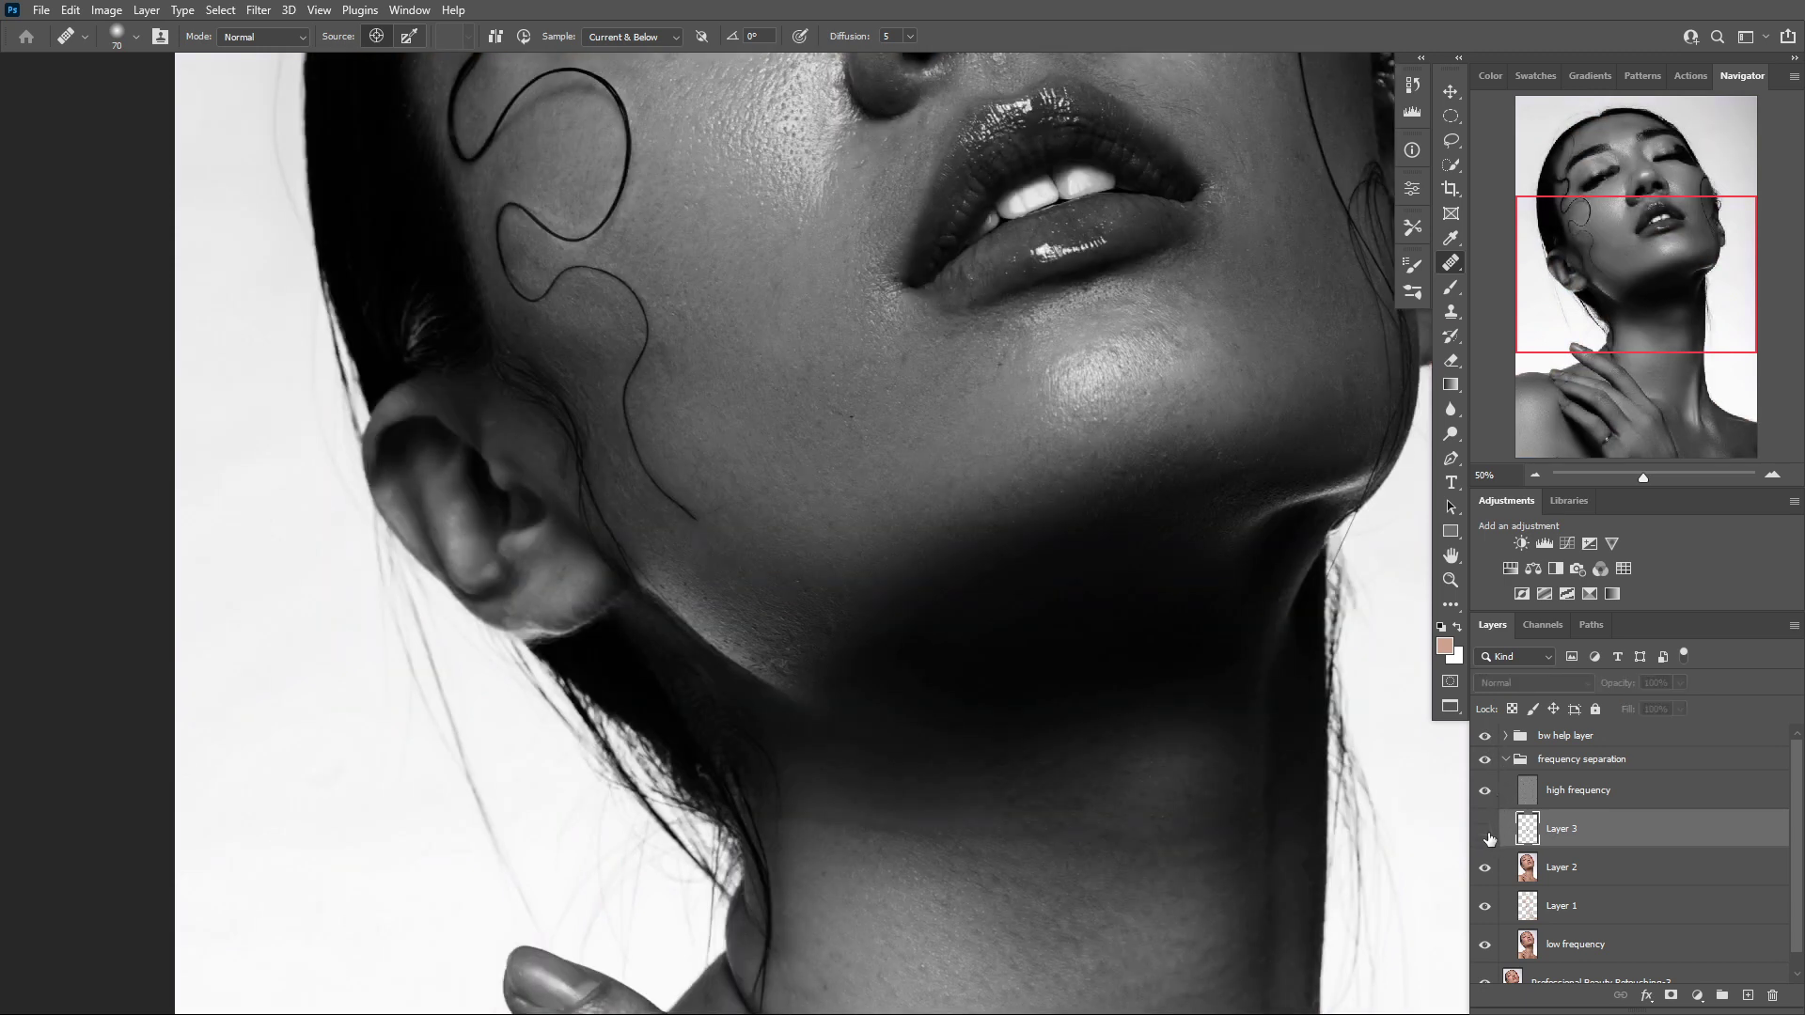
Hide the bw help layer group and set up the Clone Stamp on the high frequency layer at the outer-eye red makeup
{"action": "left_click", "coordinate": [1572, 801]}
{"action": "left_click", "coordinate": [1485, 735]}
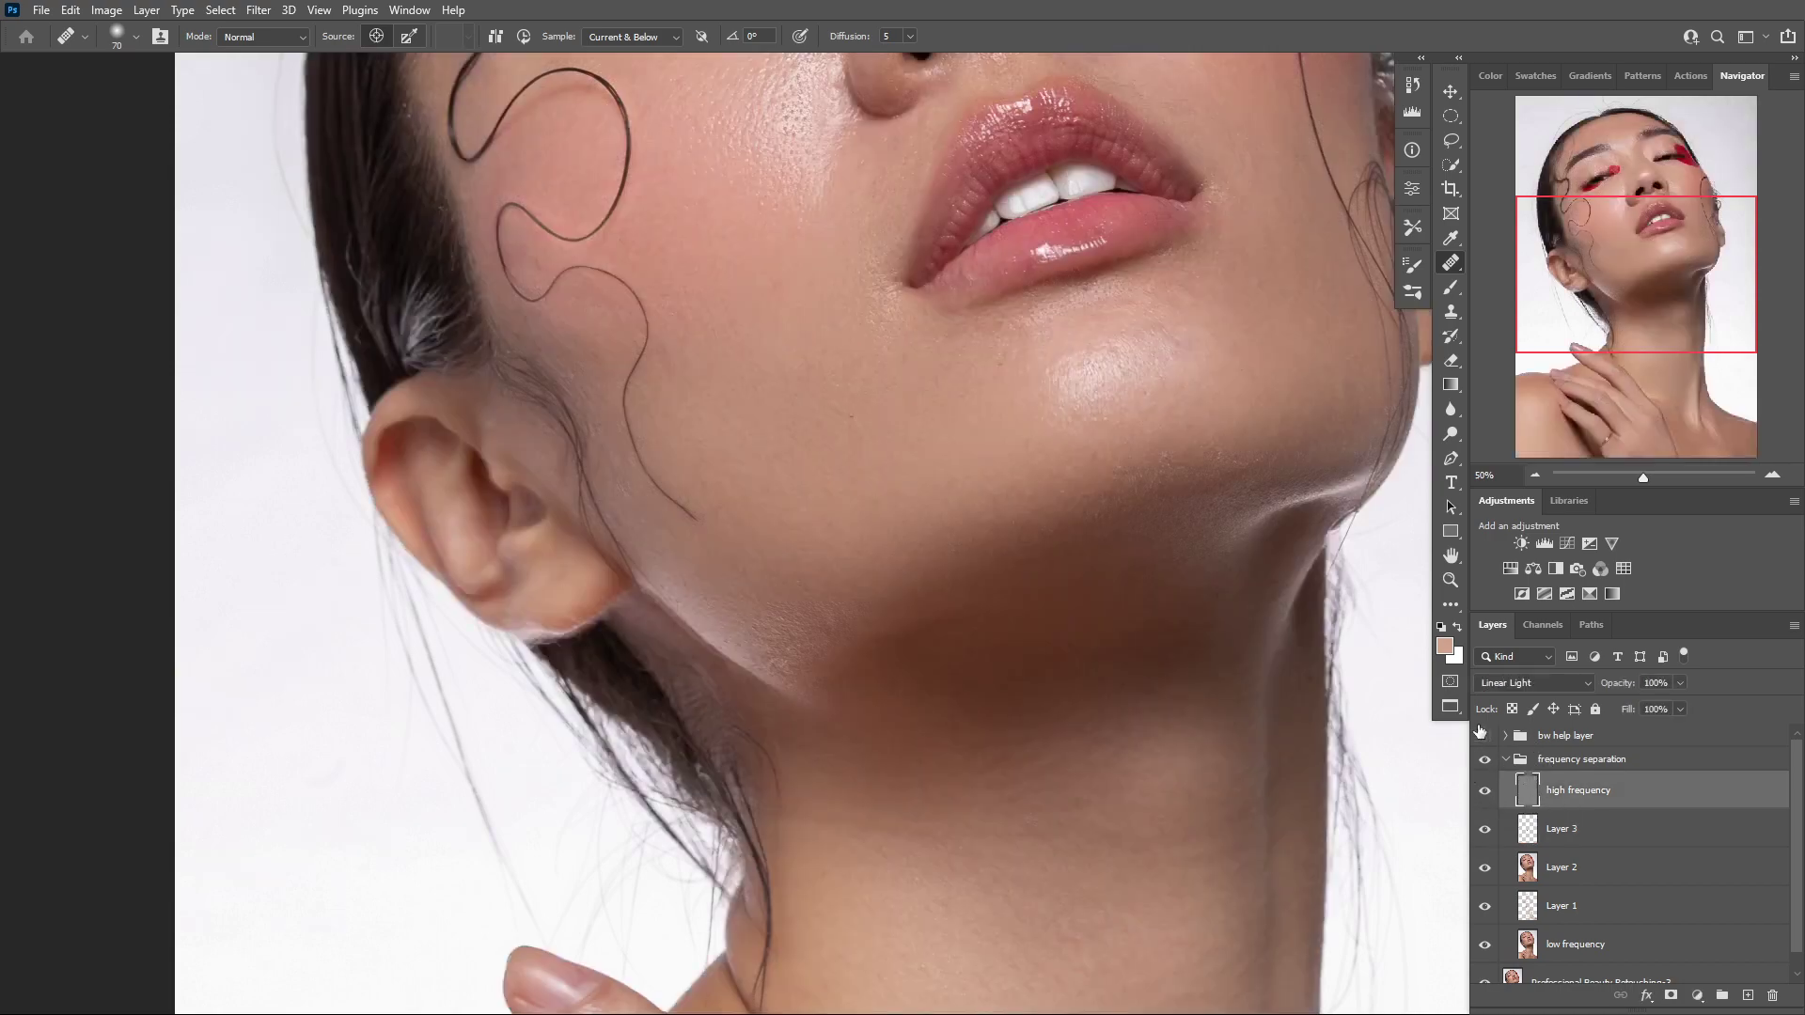
{"action": "left_click", "coordinate": [1452, 312]}
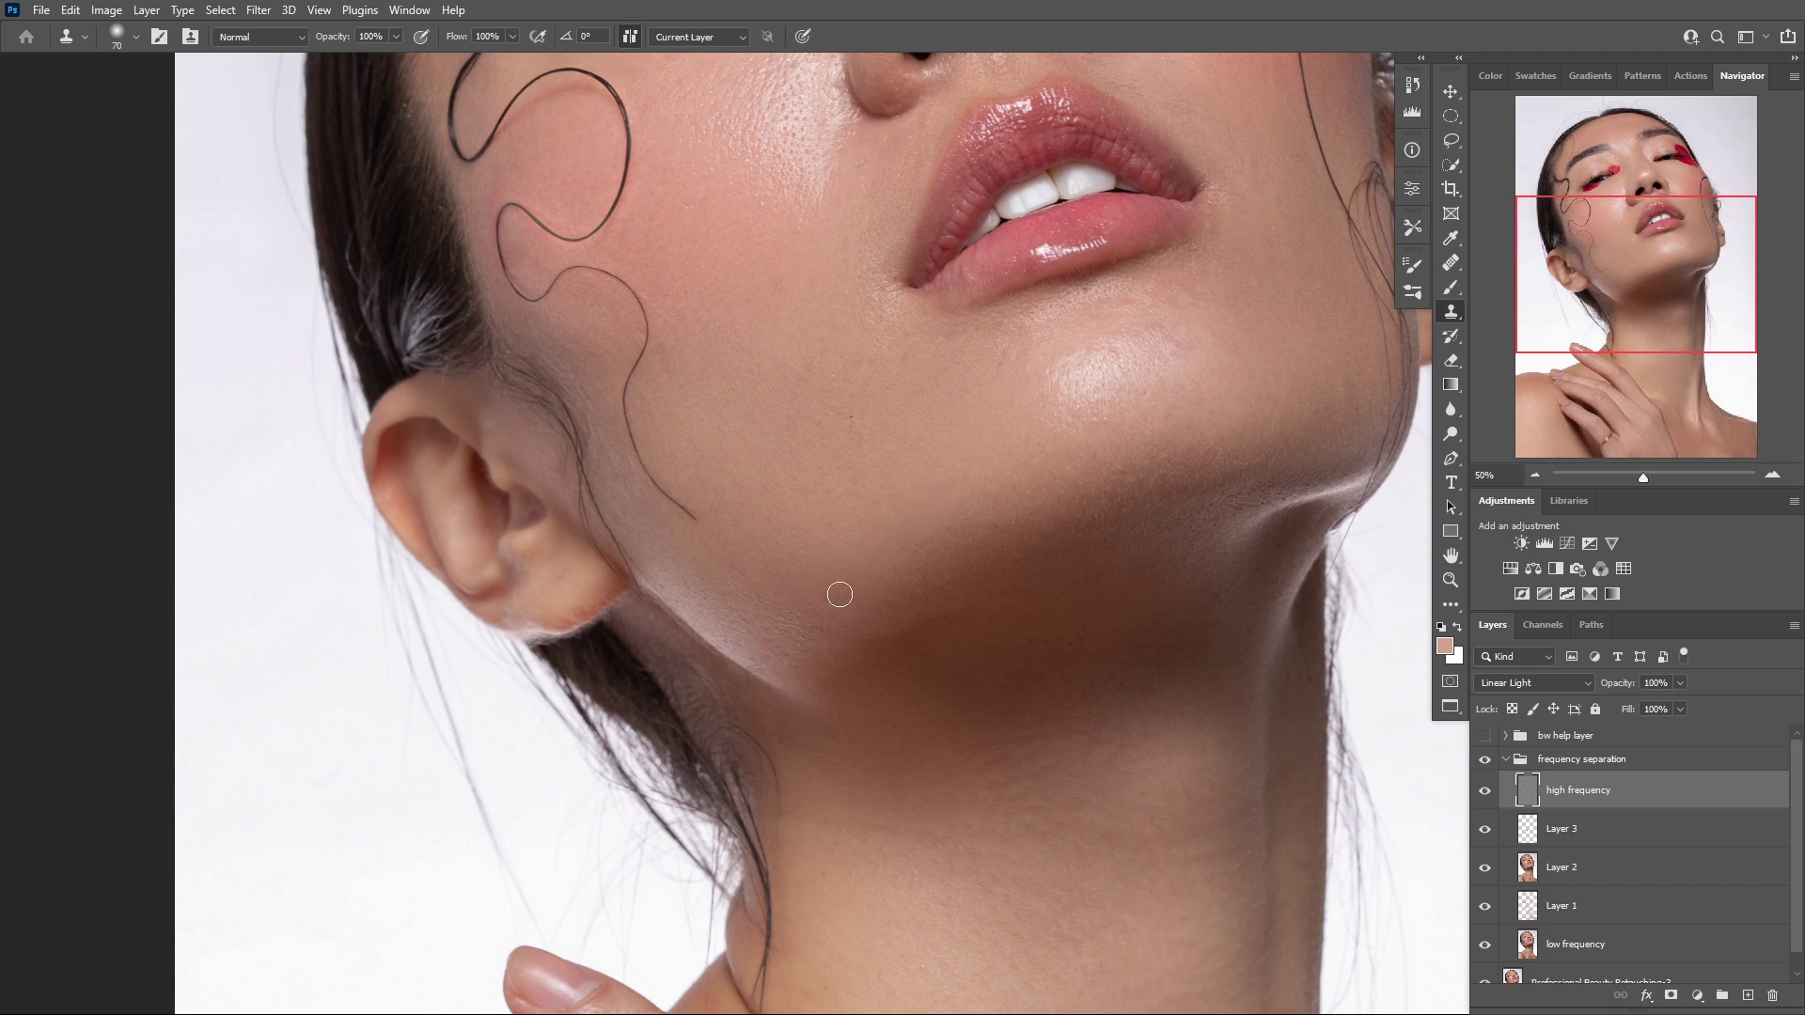
{"action": "left_click_drag", "start_coordinate": [744, 467], "coordinate": [886, 940]}
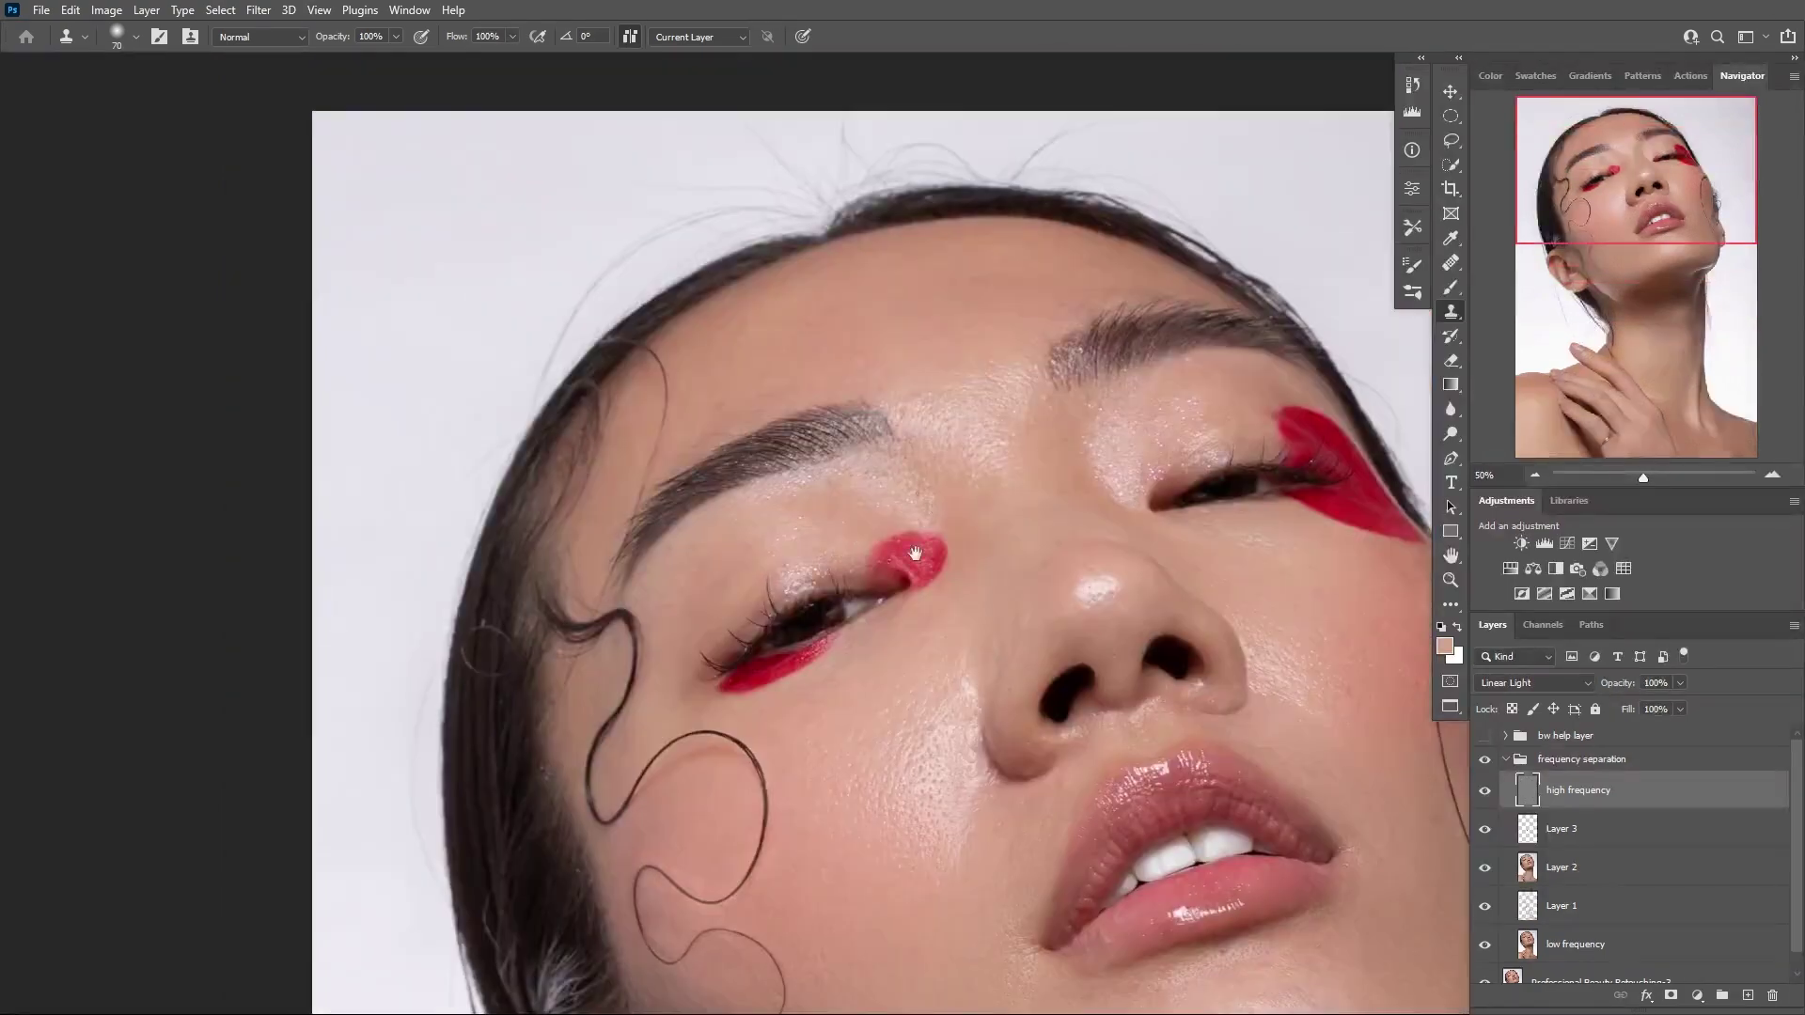
{"action": "mouse_move", "coordinate": [1419, 597]}
{"action": "left_mouse_down"}
{"action": "mouse_move", "coordinate": [925, 610]}
{"action": "mouse_move", "coordinate": [945, 723]}
{"action": "left_mouse_up"}
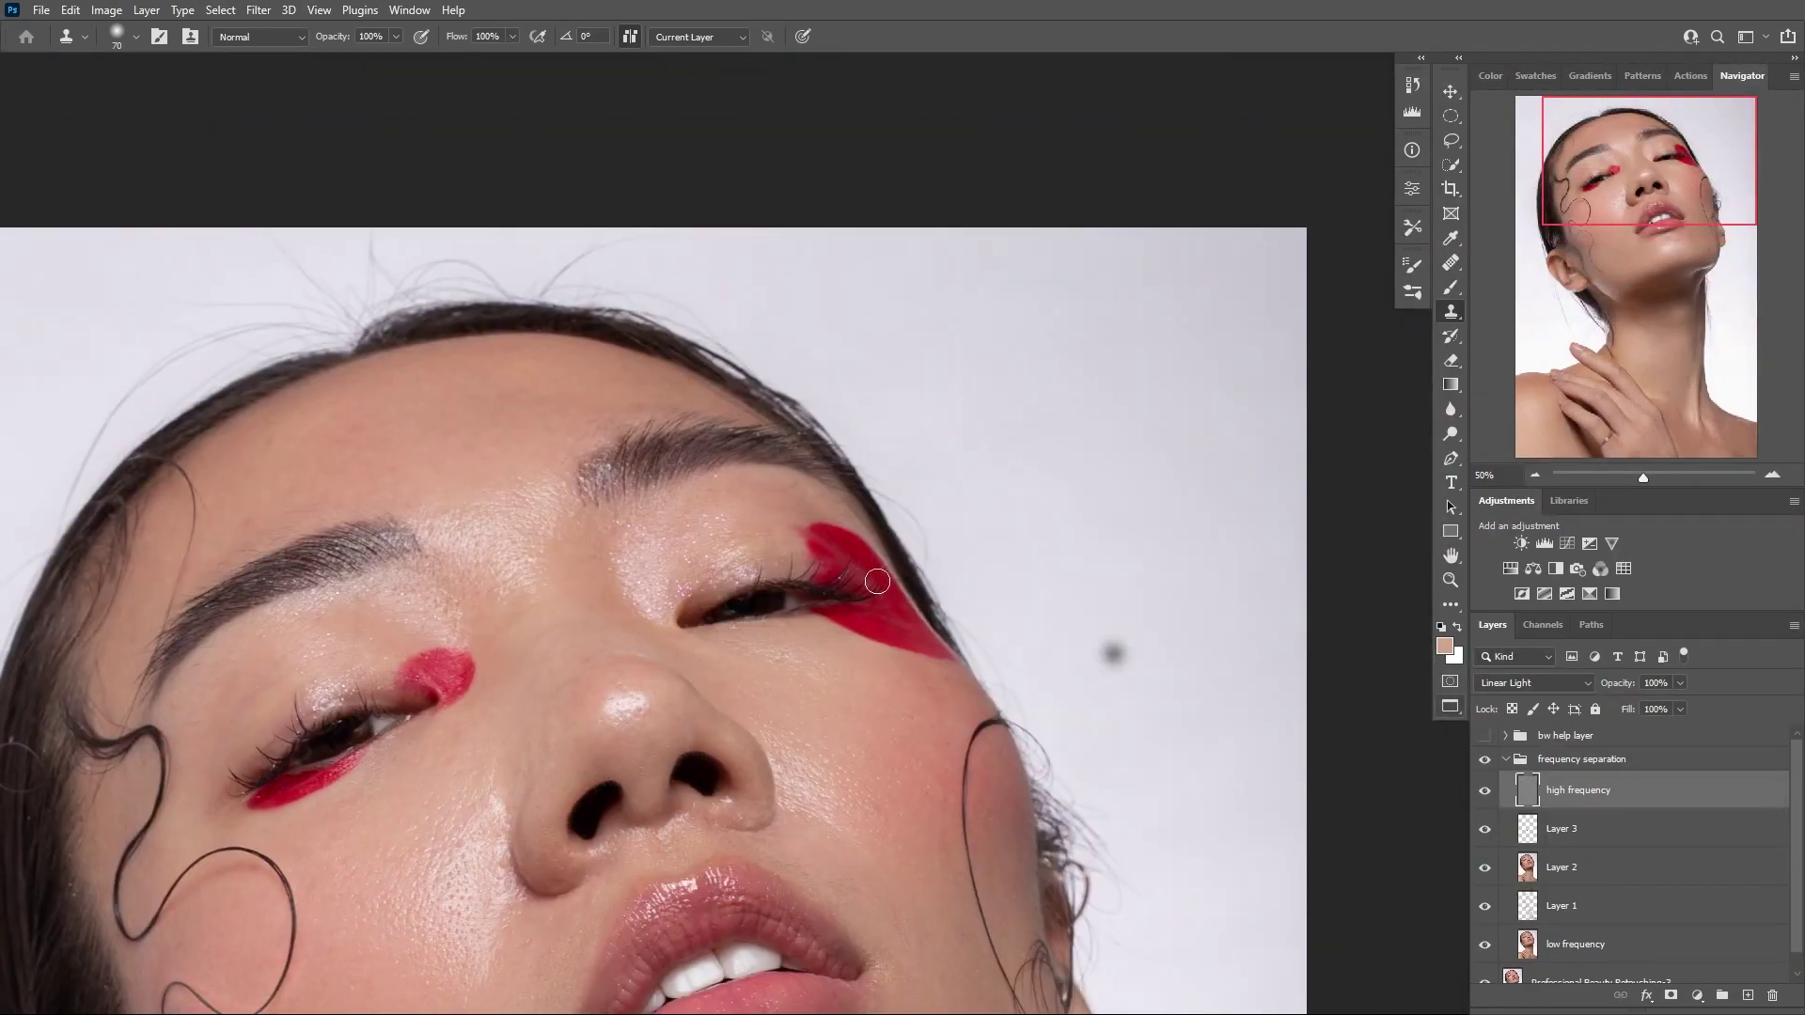
{"action": "key", "text": "ctrl+plus"}
{"action": "key", "text": "ctrl+plus"}
{"action": "key", "text": "ctrl+plus"}
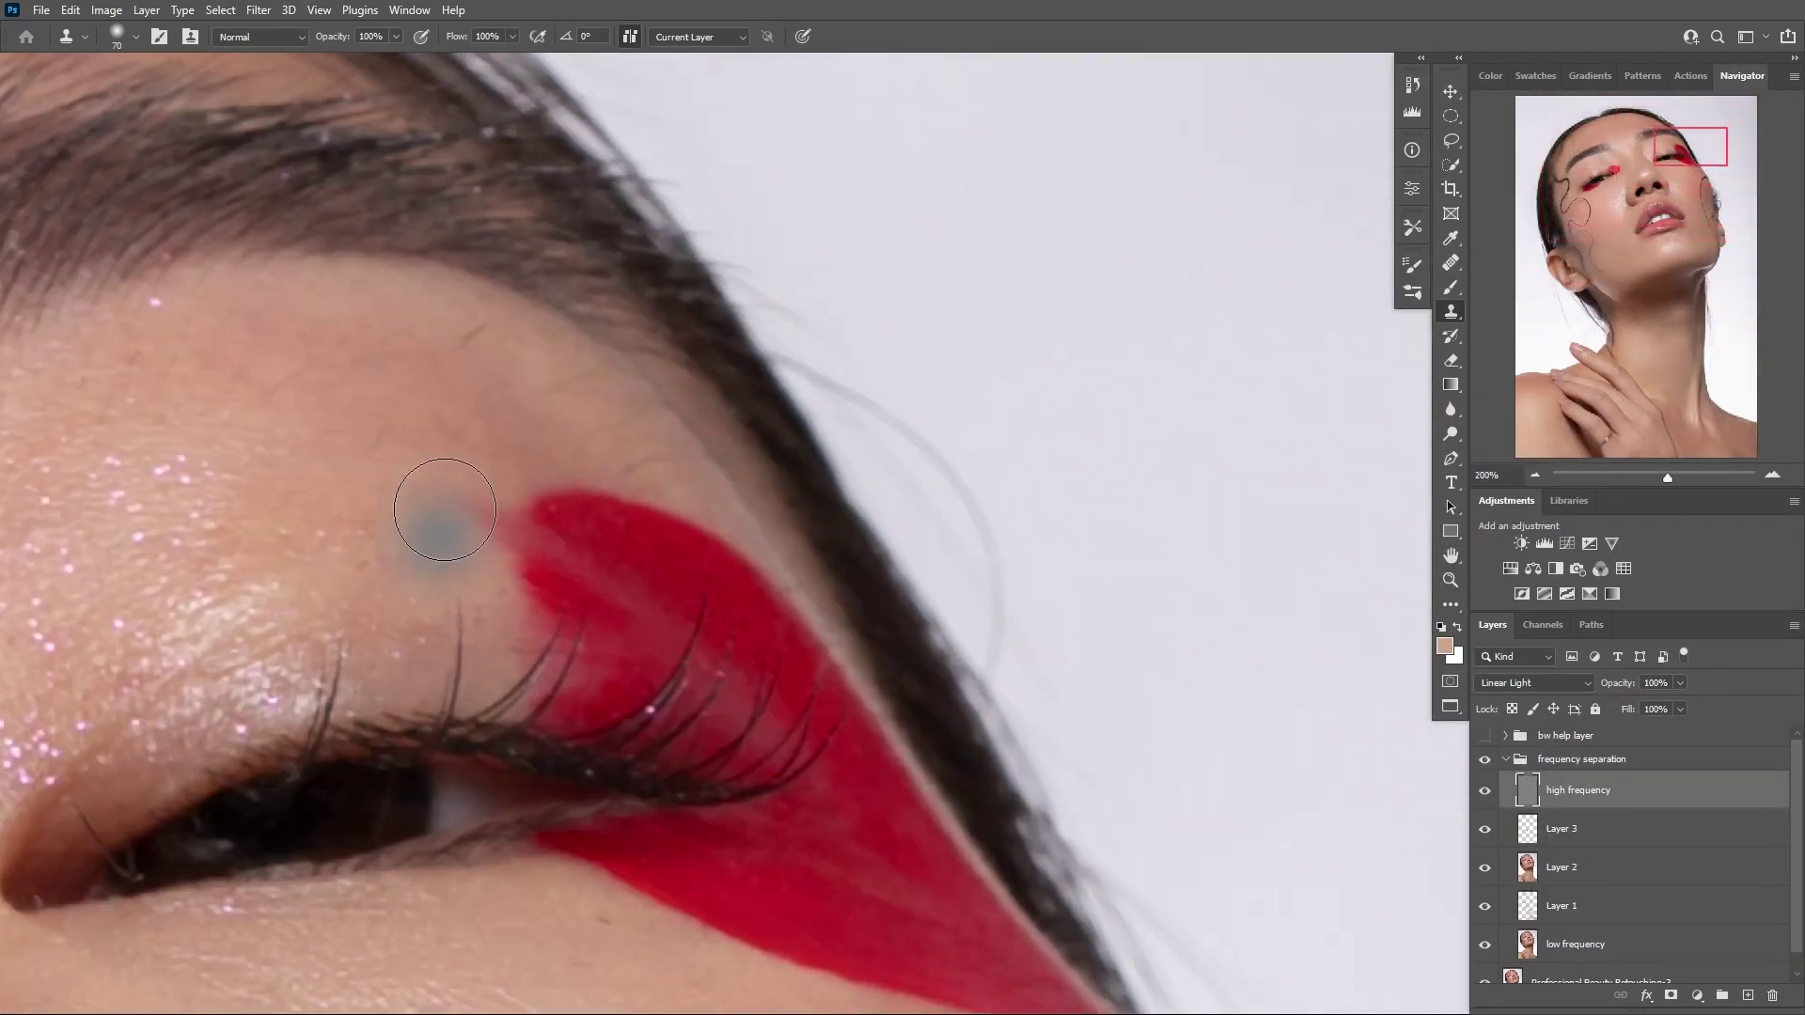
{"action": "left_click", "coordinate": [540, 502]}
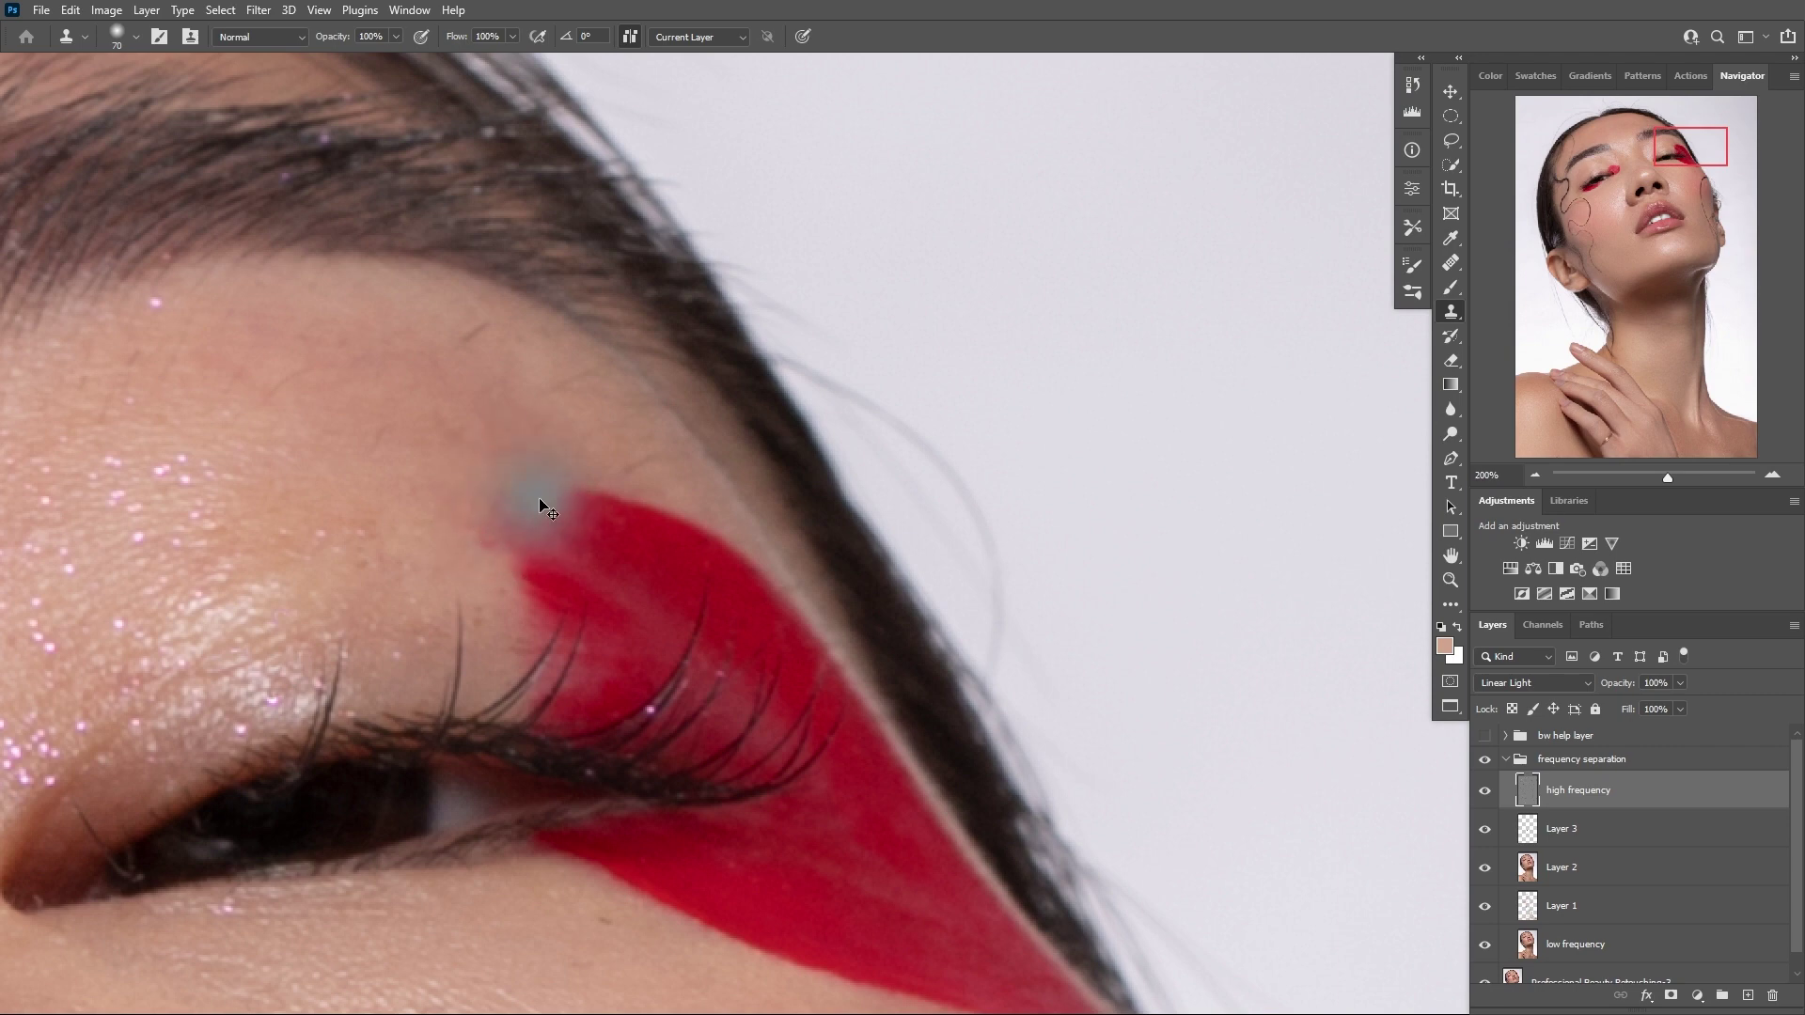
{"action": "key", "text": "ctrl+z"}
{"action": "mouse_move", "coordinate": [474, 522]}
{"action": "left_mouse_down"}
{"action": "mouse_move", "coordinate": [468, 500]}
{"action": "mouse_move", "coordinate": [513, 523]}
{"action": "mouse_move", "coordinate": [463, 531]}
{"action": "mouse_move", "coordinate": [516, 524]}
{"action": "mouse_move", "coordinate": [464, 508]}
{"action": "mouse_move", "coordinate": [541, 563]}
{"action": "mouse_move", "coordinate": [503, 527]}
{"action": "mouse_move", "coordinate": [517, 564]}
{"action": "mouse_move", "coordinate": [502, 488]}
{"action": "mouse_move", "coordinate": [517, 506]}
{"action": "mouse_move", "coordinate": [500, 503]}
{"action": "left_mouse_up"}
{"action": "left_click", "coordinate": [484, 551], "text": "alt"}
{"action": "key", "text": "ctrl+z"}
{"action": "key", "text": "ctrl+z"}
Clone clean texture on the high frequency layer around and across the outer-eye red makeup
{"action": "left_click", "coordinate": [468, 527], "text": "alt"}
{"action": "left_click", "coordinate": [479, 533], "text": "alt"}
{"action": "left_click", "coordinate": [484, 509], "text": "alt"}
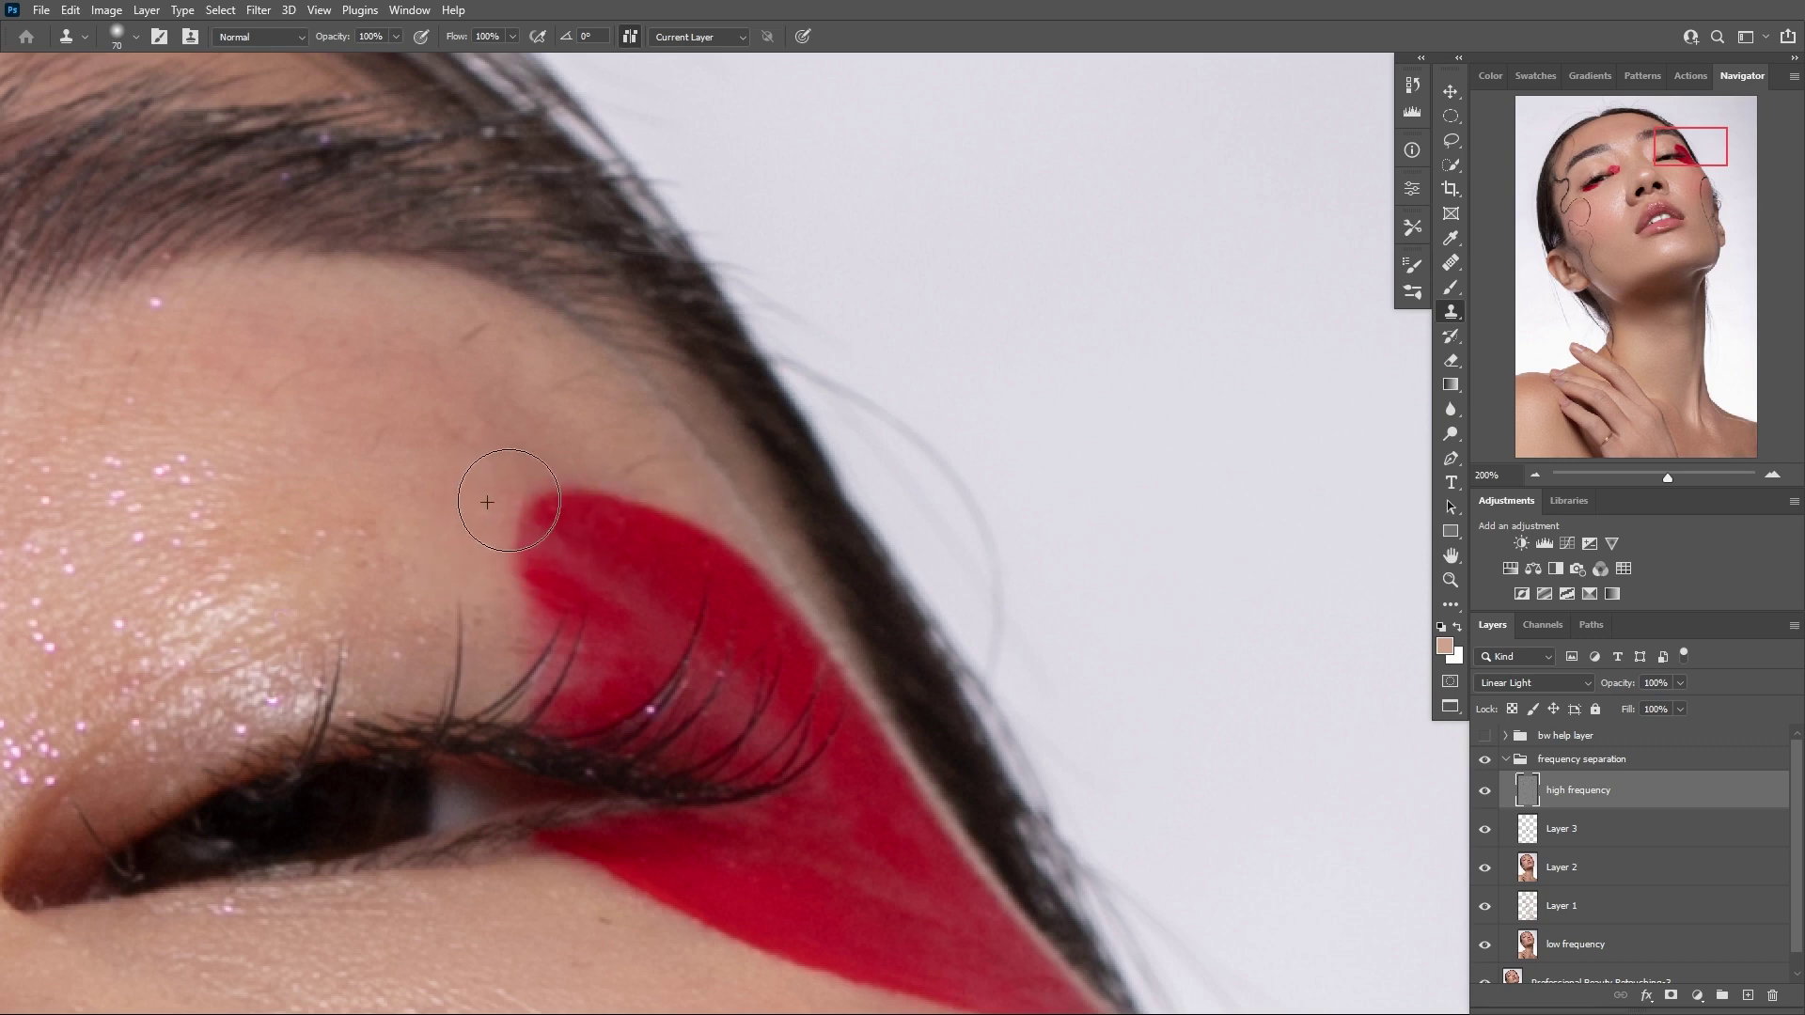
{"action": "left_click_drag", "start_coordinate": [705, 502], "coordinate": [615, 271]}
{"action": "left_click", "coordinate": [483, 294], "text": "alt"}
{"action": "mouse_move", "coordinate": [453, 302]}
{"action": "left_mouse_down"}
{"action": "mouse_move", "coordinate": [458, 332]}
{"action": "mouse_move", "coordinate": [576, 385]}
{"action": "mouse_move", "coordinate": [569, 402]}
{"action": "left_mouse_up"}
{"action": "left_click", "coordinate": [508, 307], "text": "alt"}
{"action": "left_click", "coordinate": [572, 367], "text": "alt"}
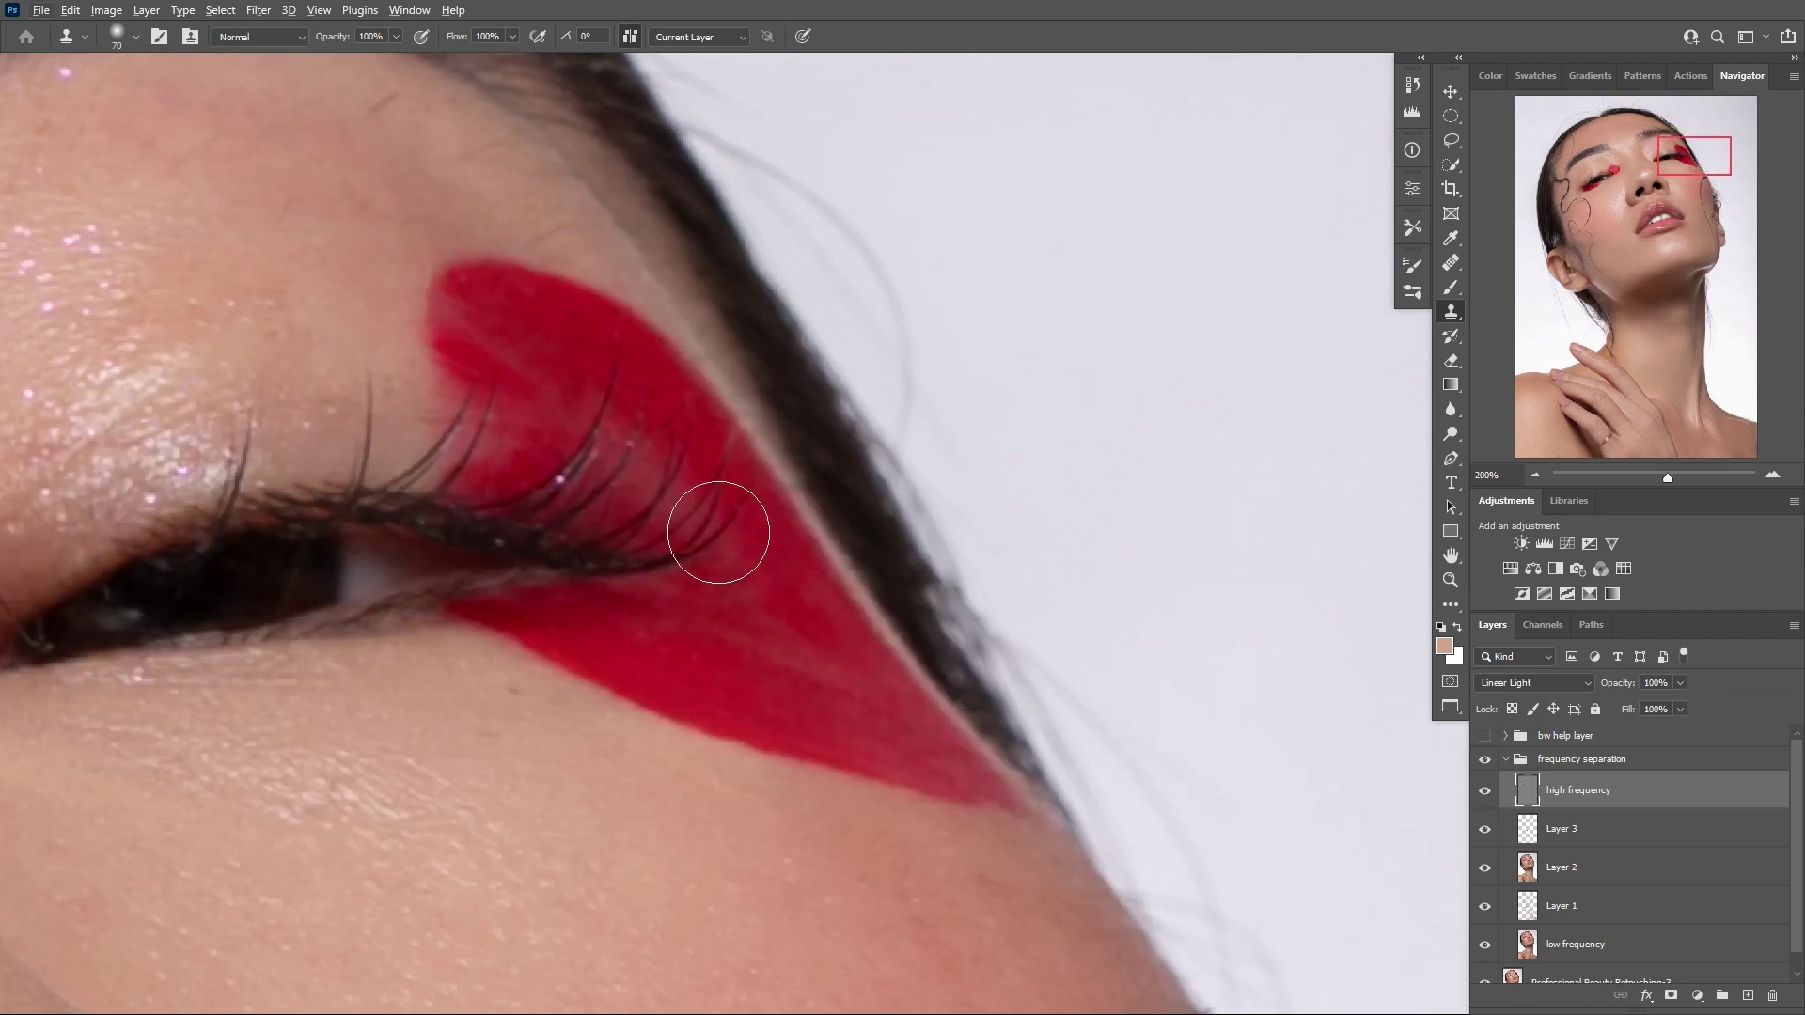
Fill the upper part of the outer-eye red makeup on Layer 3 with sampled reds, raising the brush flow to 20%
{"action": "left_click", "coordinate": [1643, 825]}
{"action": "left_click", "coordinate": [1450, 288]}
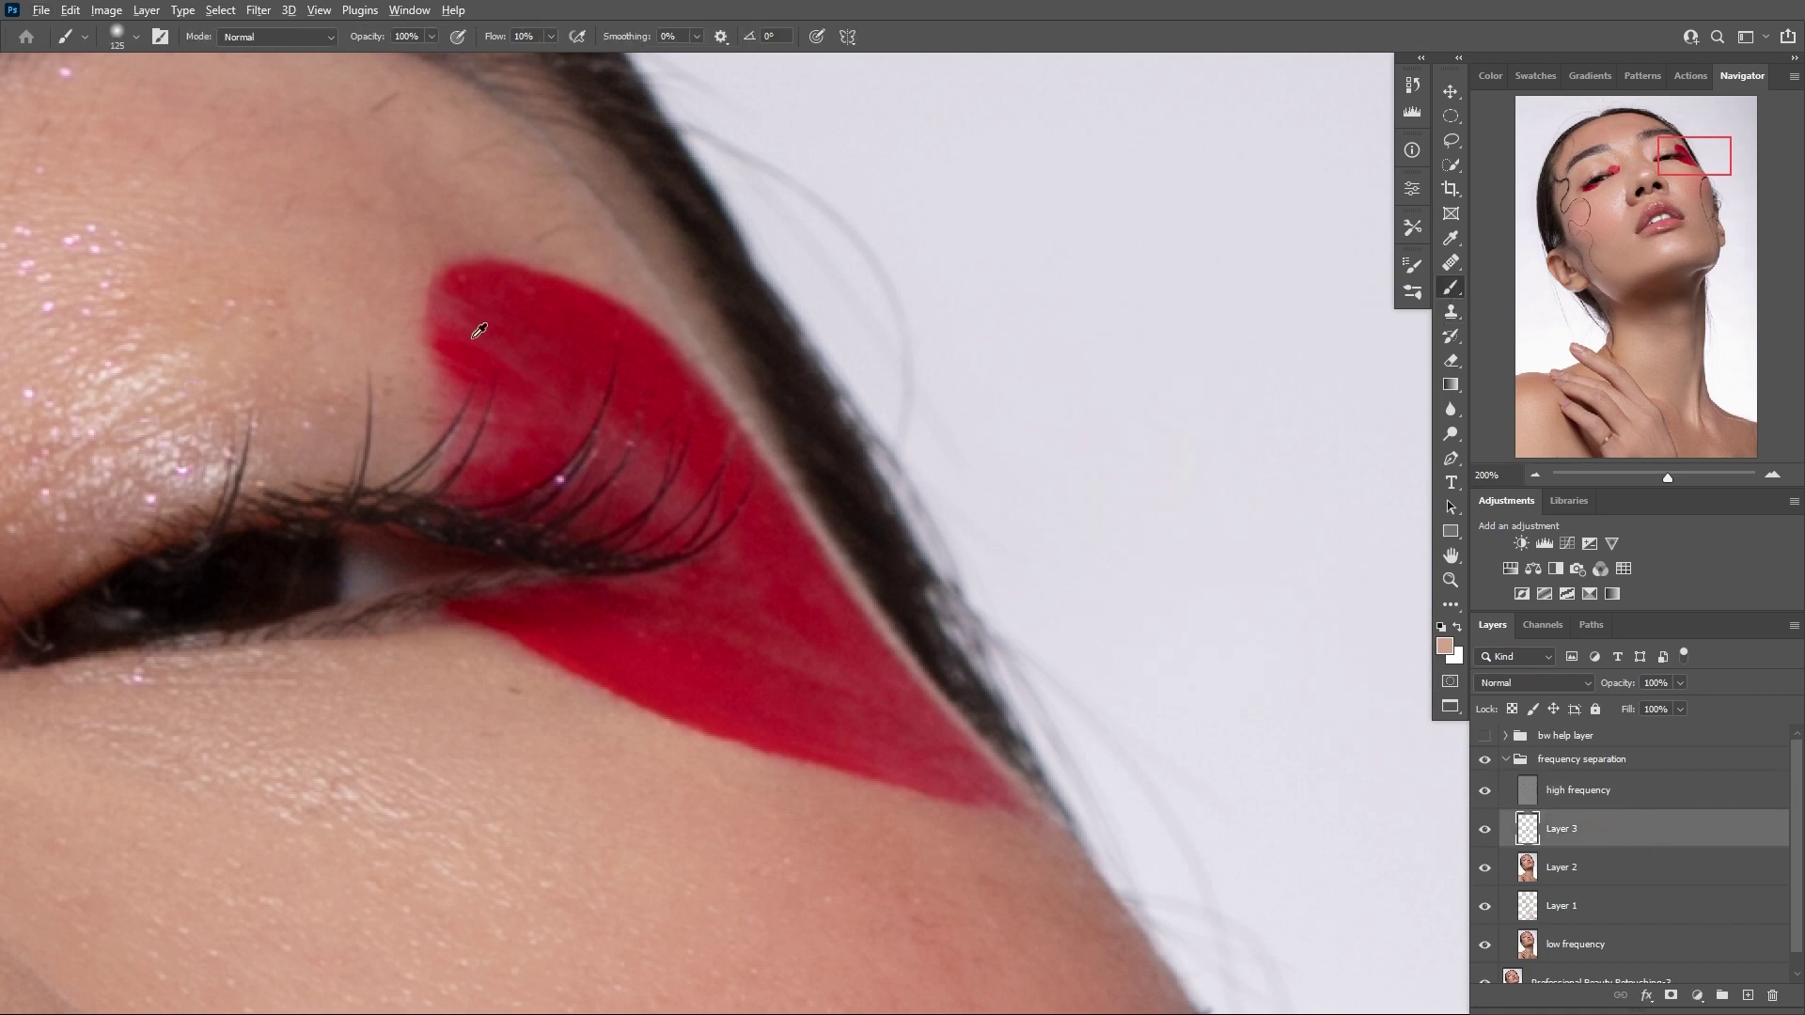
{"action": "left_click", "coordinate": [488, 314], "text": "alt"}
{"action": "key", "text": "["}
{"action": "mouse_move", "coordinate": [467, 325]}
{"action": "left_mouse_down"}
{"action": "mouse_move", "coordinate": [568, 410]}
{"action": "mouse_move", "coordinate": [549, 405]}
{"action": "mouse_move", "coordinate": [582, 390]}
{"action": "mouse_move", "coordinate": [646, 418]}
{"action": "mouse_move", "coordinate": [623, 456]}
{"action": "mouse_move", "coordinate": [661, 414]}
{"action": "mouse_move", "coordinate": [644, 486]}
{"action": "mouse_move", "coordinate": [672, 418]}
{"action": "mouse_move", "coordinate": [704, 483]}
{"action": "mouse_move", "coordinate": [686, 481]}
{"action": "mouse_move", "coordinate": [691, 538]}
{"action": "left_mouse_up"}
{"action": "key", "text": "]"}
{"action": "key", "text": "]"}
{"action": "left_click", "coordinate": [560, 343], "text": "alt"}
{"action": "left_click", "coordinate": [661, 415], "text": "alt"}
{"action": "key", "text": "shift+2"}
{"action": "left_click", "coordinate": [698, 469], "text": "alt"}
{"action": "left_click", "coordinate": [465, 355], "text": "alt"}
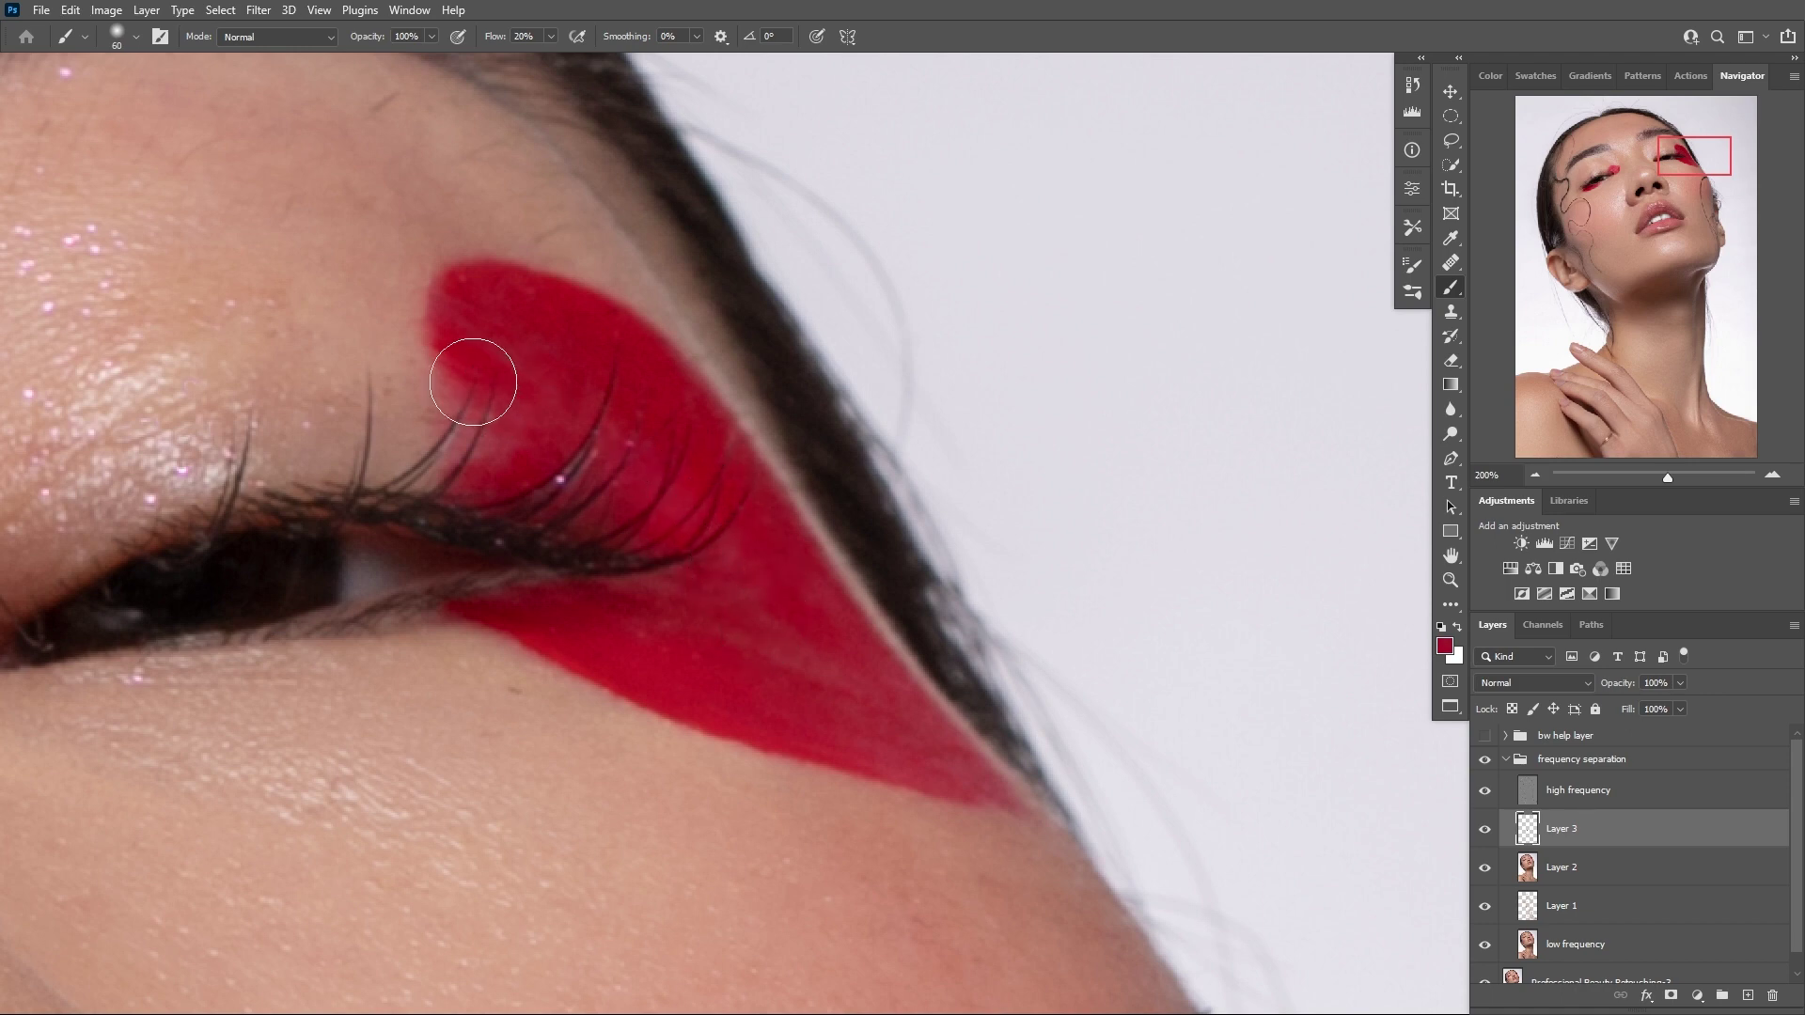
Even out the red makeup around the lashes and down to its pointed tip with sampled reds and a smaller brush
{"action": "mouse_move", "coordinate": [475, 383]}
{"action": "left_mouse_down"}
{"action": "mouse_move", "coordinate": [499, 433]}
{"action": "mouse_move", "coordinate": [529, 370]}
{"action": "mouse_move", "coordinate": [476, 314]}
{"action": "mouse_move", "coordinate": [541, 365]}
{"action": "mouse_move", "coordinate": [502, 434]}
{"action": "left_mouse_up"}
{"action": "left_click", "coordinate": [479, 365], "text": "alt"}
{"action": "mouse_move", "coordinate": [699, 511]}
{"action": "left_mouse_down"}
{"action": "mouse_move", "coordinate": [719, 556]}
{"action": "mouse_move", "coordinate": [662, 609]}
{"action": "mouse_move", "coordinate": [625, 581]}
{"action": "mouse_move", "coordinate": [809, 565]}
{"action": "mouse_move", "coordinate": [661, 586]}
{"action": "left_mouse_up"}
{"action": "left_click", "coordinate": [664, 616], "text": "alt"}
{"action": "left_click", "coordinate": [615, 594], "text": "alt"}
{"action": "left_click", "coordinate": [737, 653], "text": "alt"}
{"action": "mouse_move", "coordinate": [792, 655]}
{"action": "left_mouse_down"}
{"action": "mouse_move", "coordinate": [929, 751]}
{"action": "mouse_move", "coordinate": [907, 755]}
{"action": "mouse_move", "coordinate": [785, 658]}
{"action": "mouse_move", "coordinate": [879, 763]}
{"action": "mouse_move", "coordinate": [1000, 790]}
{"action": "mouse_move", "coordinate": [899, 775]}
{"action": "mouse_move", "coordinate": [793, 726]}
{"action": "mouse_move", "coordinate": [952, 755]}
{"action": "mouse_move", "coordinate": [874, 669]}
{"action": "left_mouse_up"}
{"action": "key", "text": "bracketleft"}
{"action": "key", "text": "bracketleft"}
{"action": "key", "text": "bracketleft"}
{"action": "left_click", "coordinate": [881, 738]}
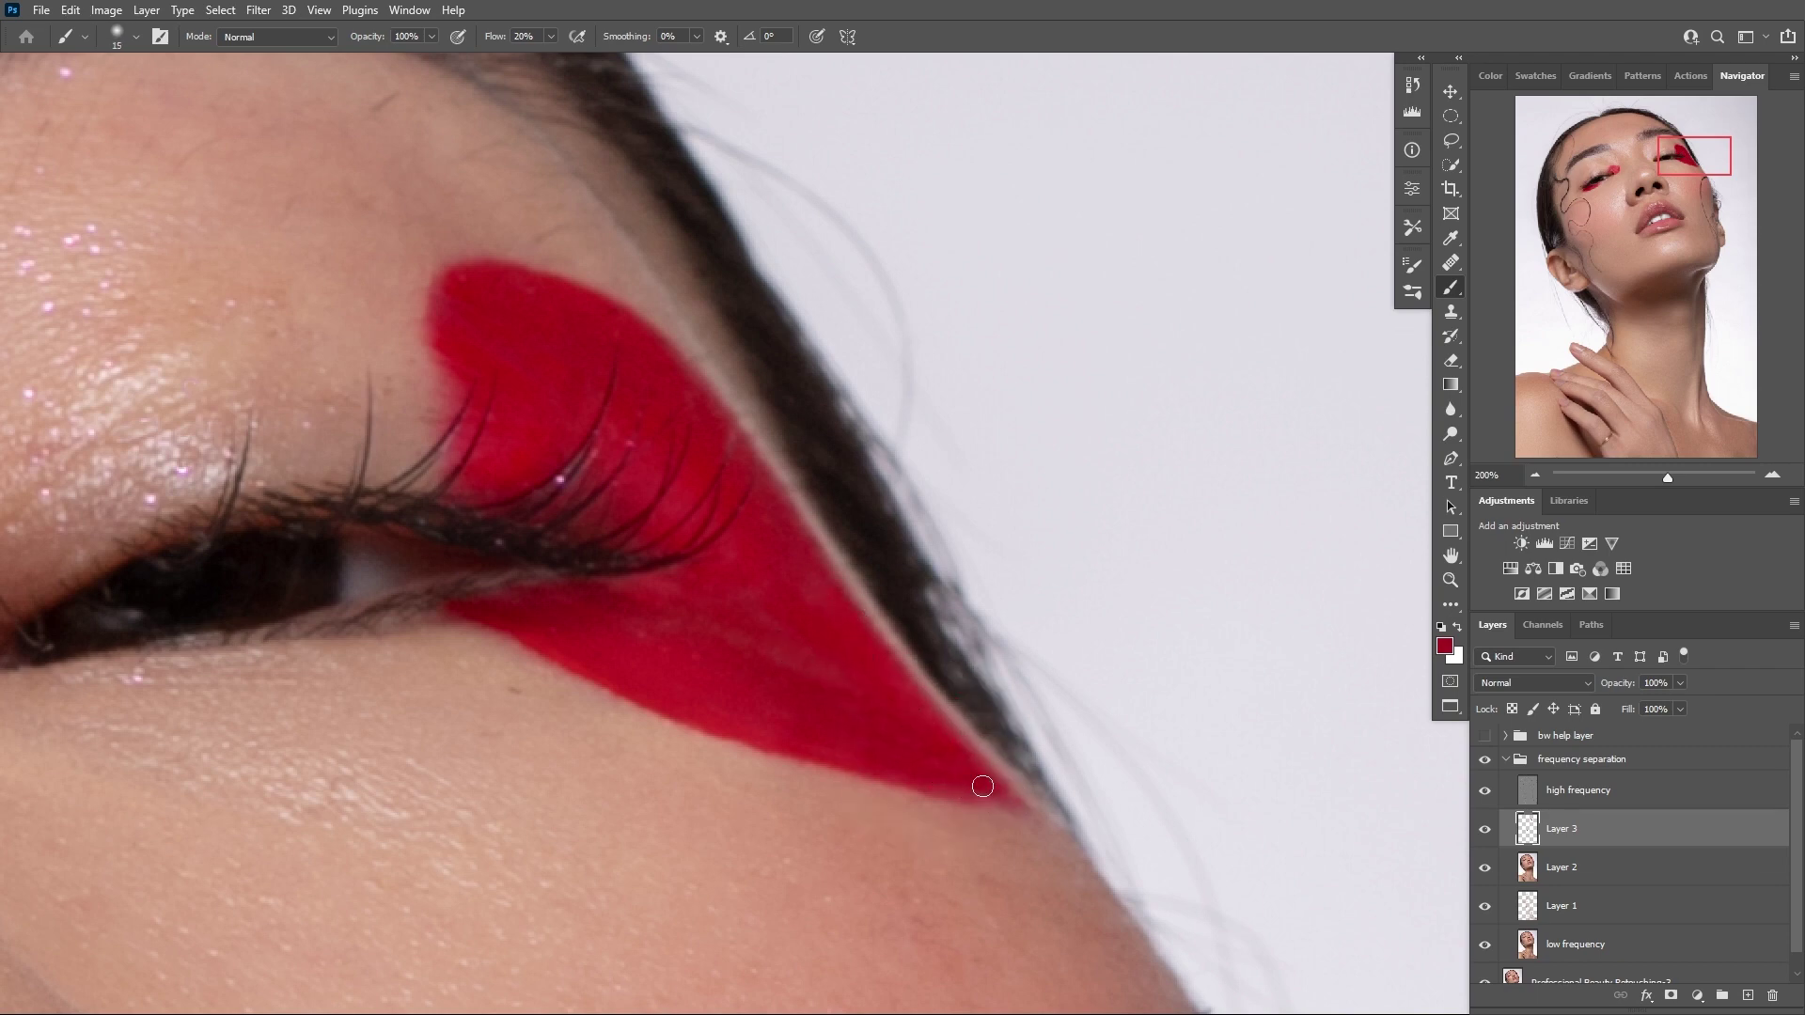
Clone texture on the high frequency layer over the inner-corner red makeup of the other eye with a 40 px stamp
{"action": "left_click_drag", "start_coordinate": [806, 705], "coordinate": [1124, 616]}
{"action": "left_click_drag", "start_coordinate": [676, 696], "coordinate": [1203, 488]}
{"action": "left_click_drag", "start_coordinate": [639, 695], "coordinate": [1130, 361]}
{"action": "left_click_drag", "start_coordinate": [978, 384], "coordinate": [786, 637]}
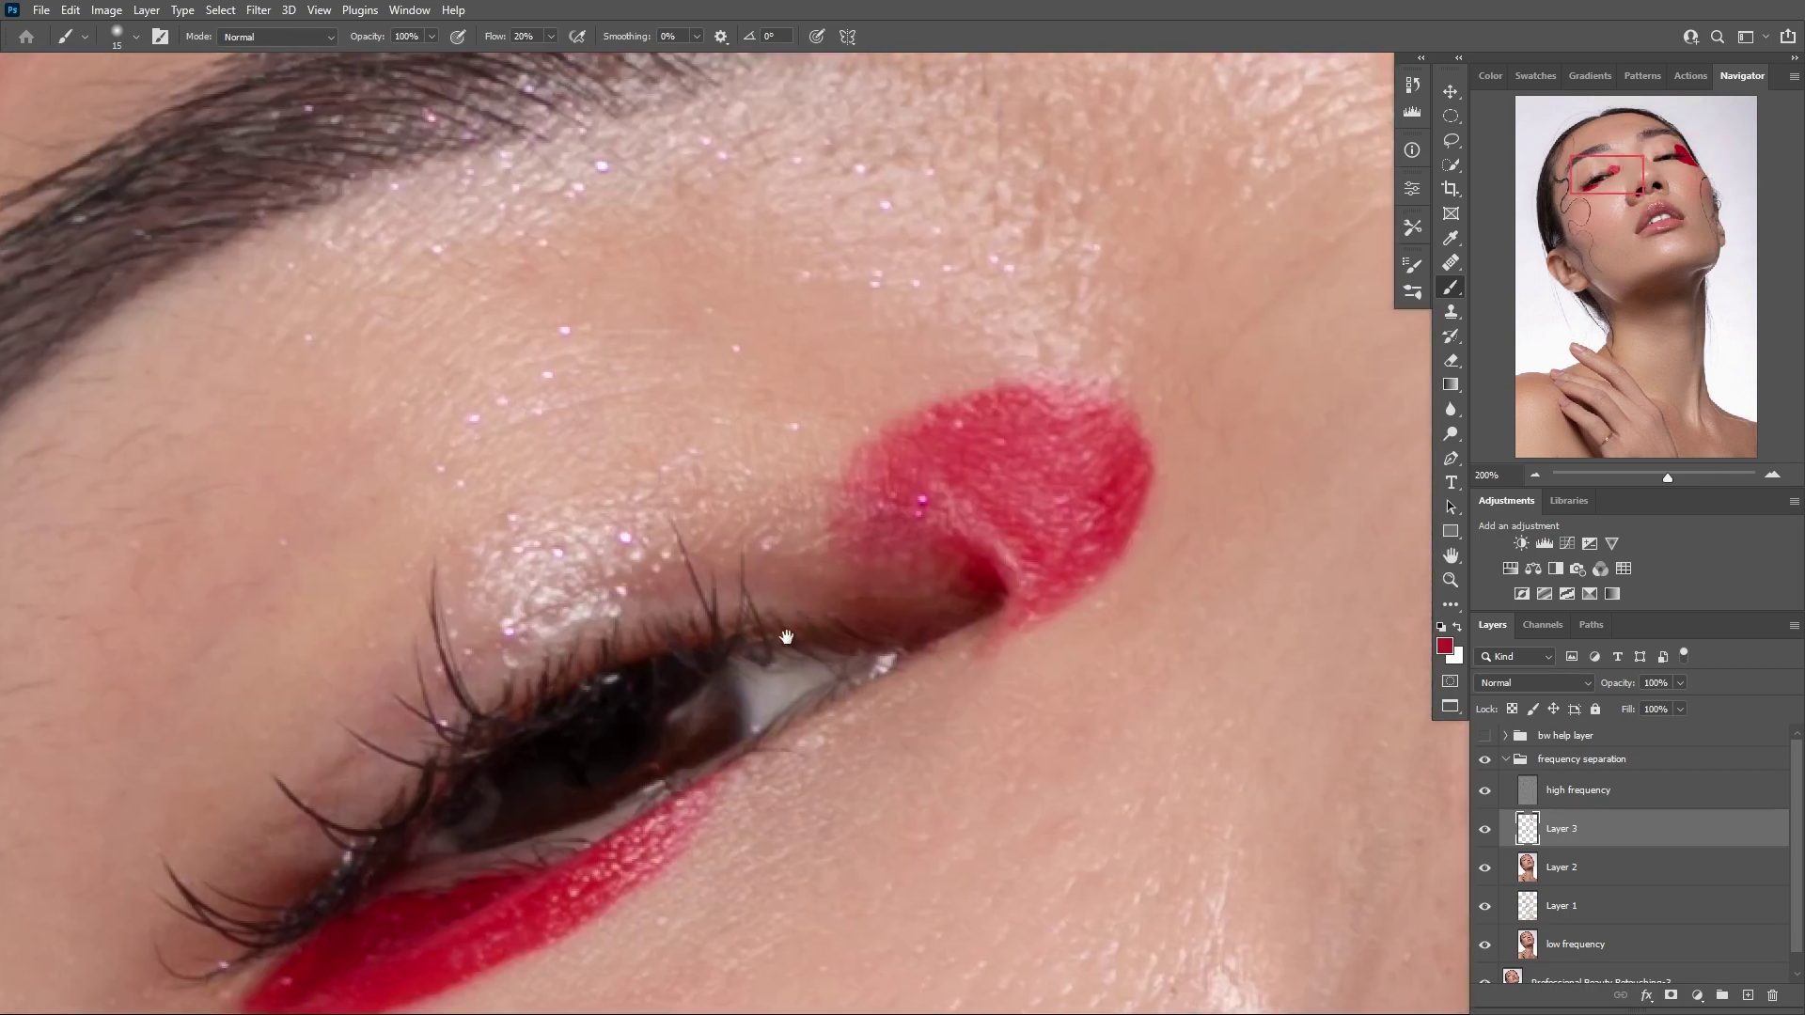
{"action": "left_click_drag", "start_coordinate": [944, 436], "coordinate": [850, 583]}
{"action": "left_click", "coordinate": [1592, 789]}
{"action": "left_click", "coordinate": [1452, 313]}
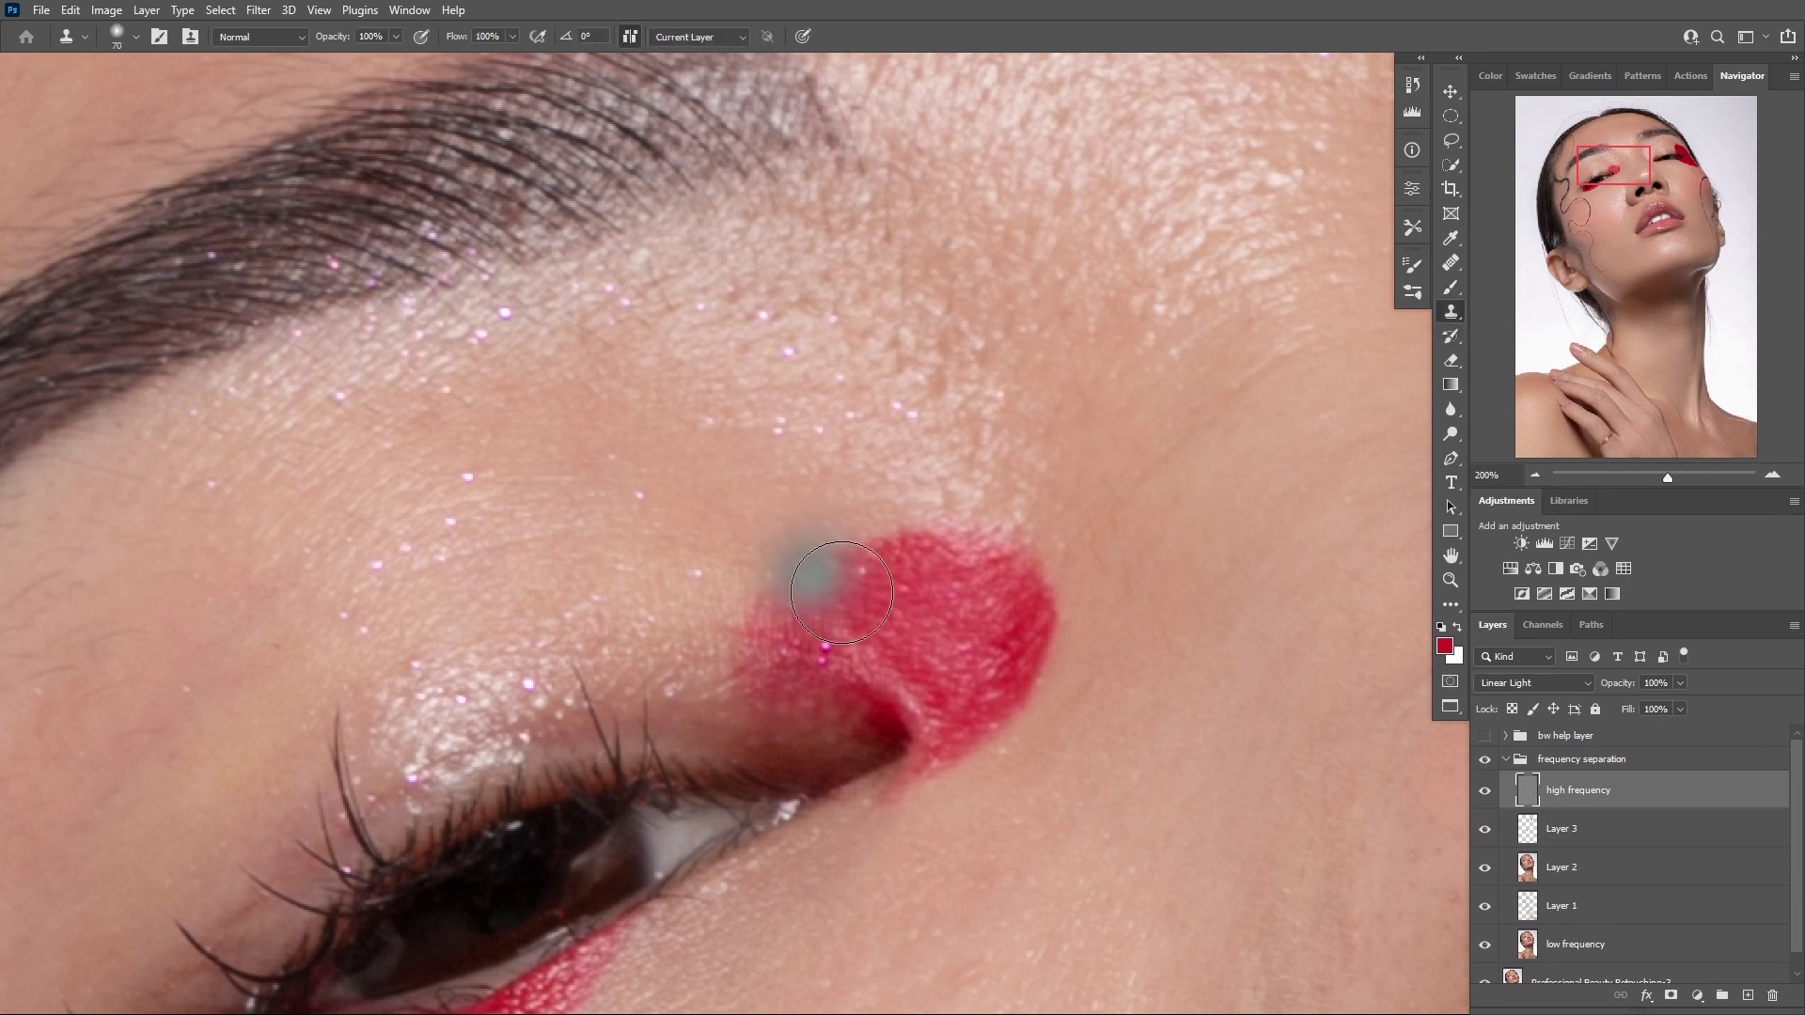
{"action": "left_click", "coordinate": [914, 615], "text": "alt"}
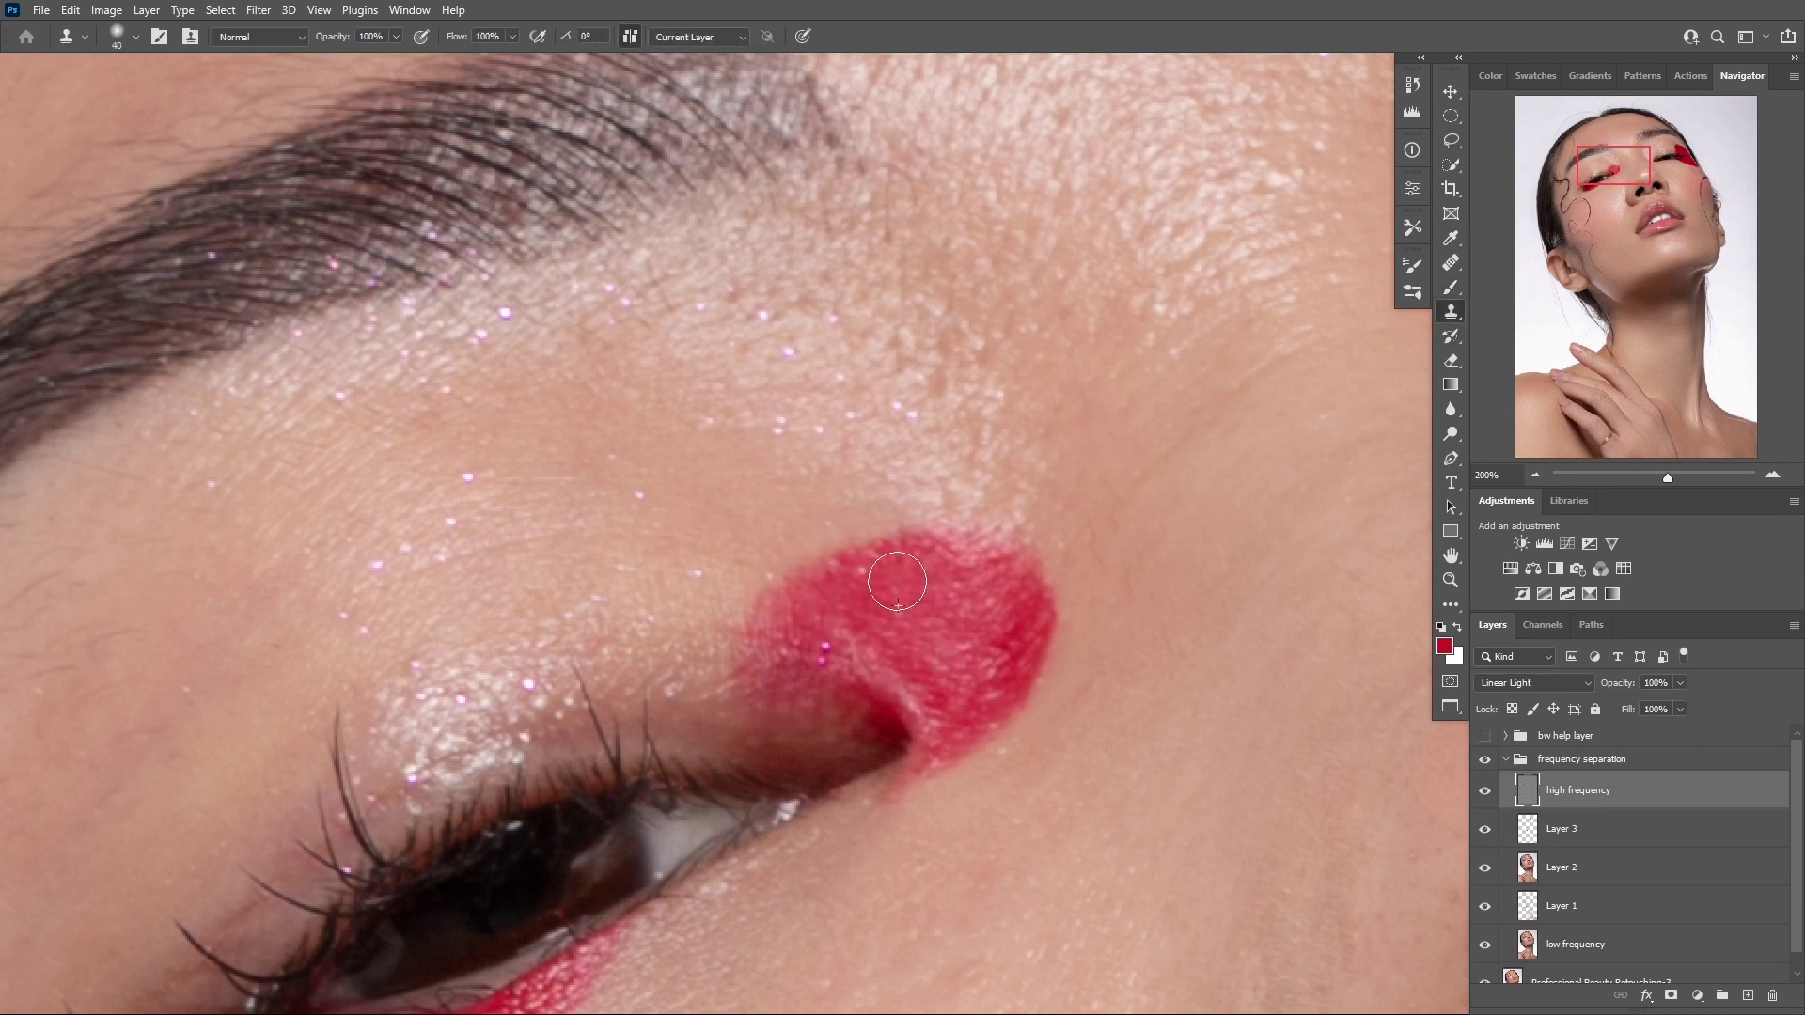
{"action": "left_click_drag", "start_coordinate": [908, 619], "coordinate": [818, 621]}
{"action": "left_click", "coordinate": [818, 659]}
Compare the eye makeup with Layer 3 off and on, and with the whole frequency separation group off and on
{"action": "key", "text": "ctrl+minus"}
{"action": "key", "text": "ctrl+minus"}
{"action": "left_click_drag", "start_coordinate": [1285, 571], "coordinate": [937, 506]}
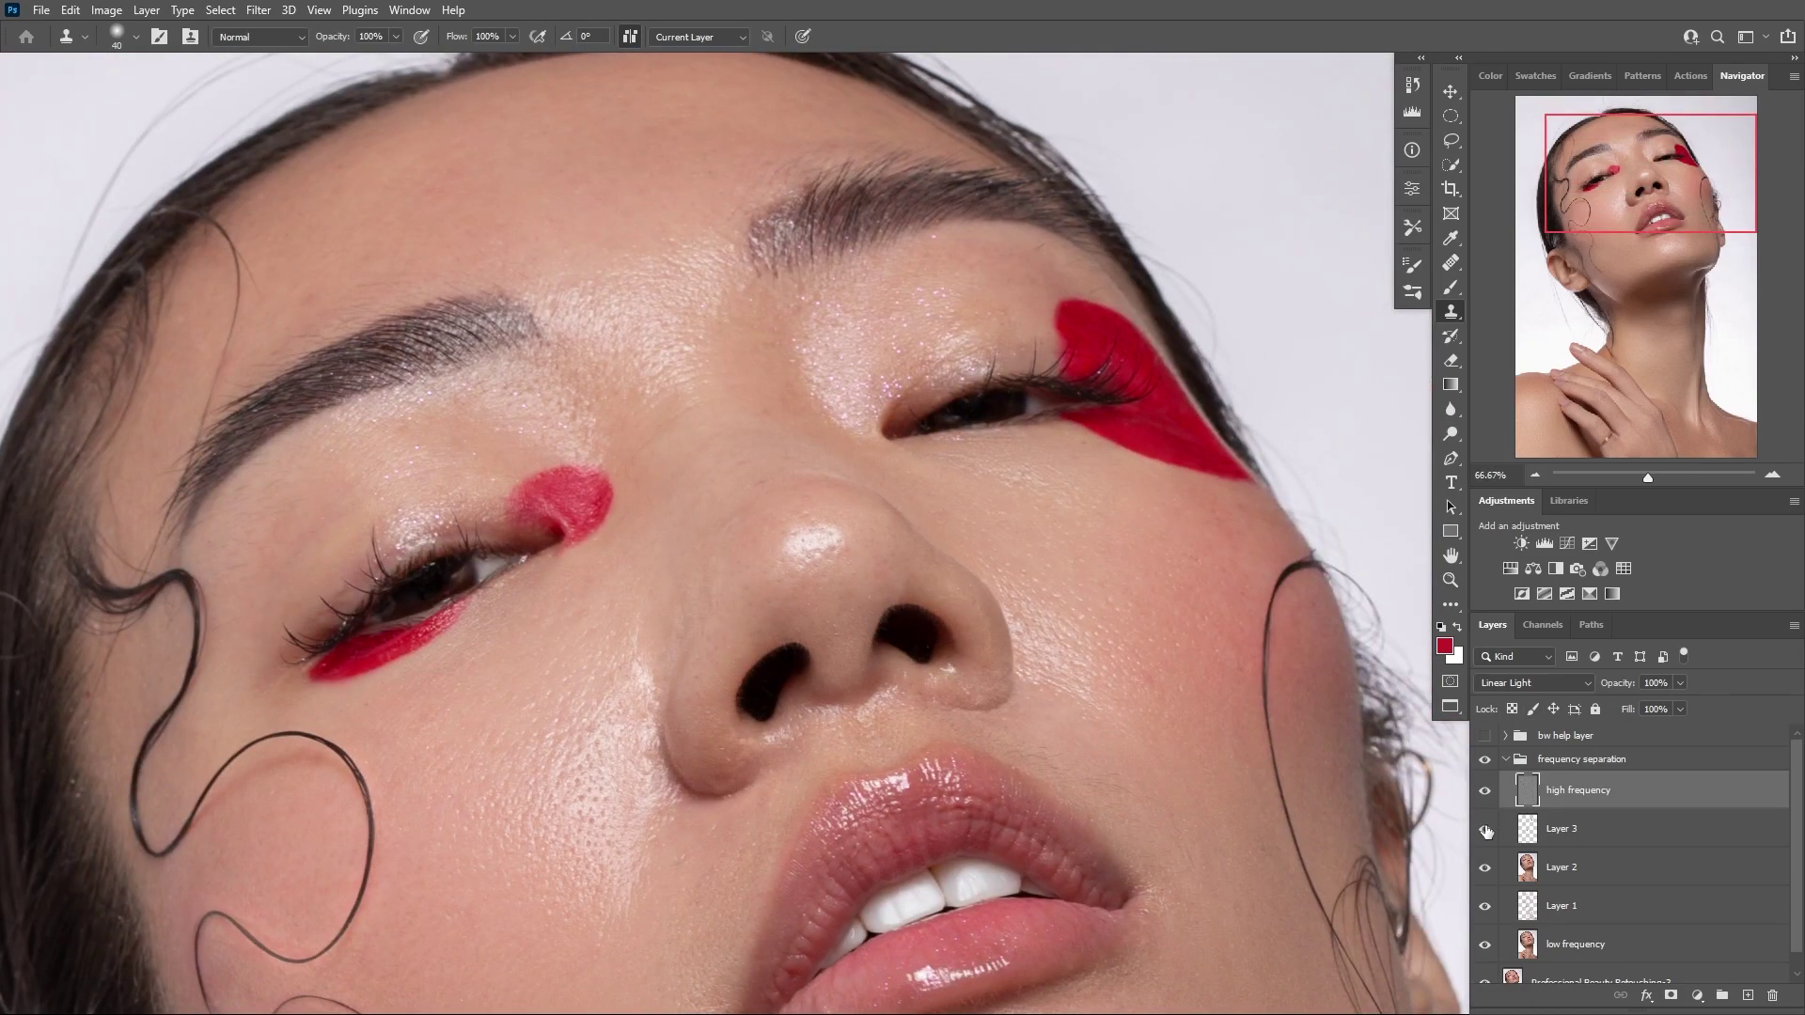
{"action": "left_click", "coordinate": [1486, 832]}
{"action": "left_click", "coordinate": [1485, 832]}
{"action": "left_click_drag", "start_coordinate": [1265, 493], "coordinate": [1224, 477]}
{"action": "left_click", "coordinate": [1484, 759]}
{"action": "left_click", "coordinate": [1484, 760]}
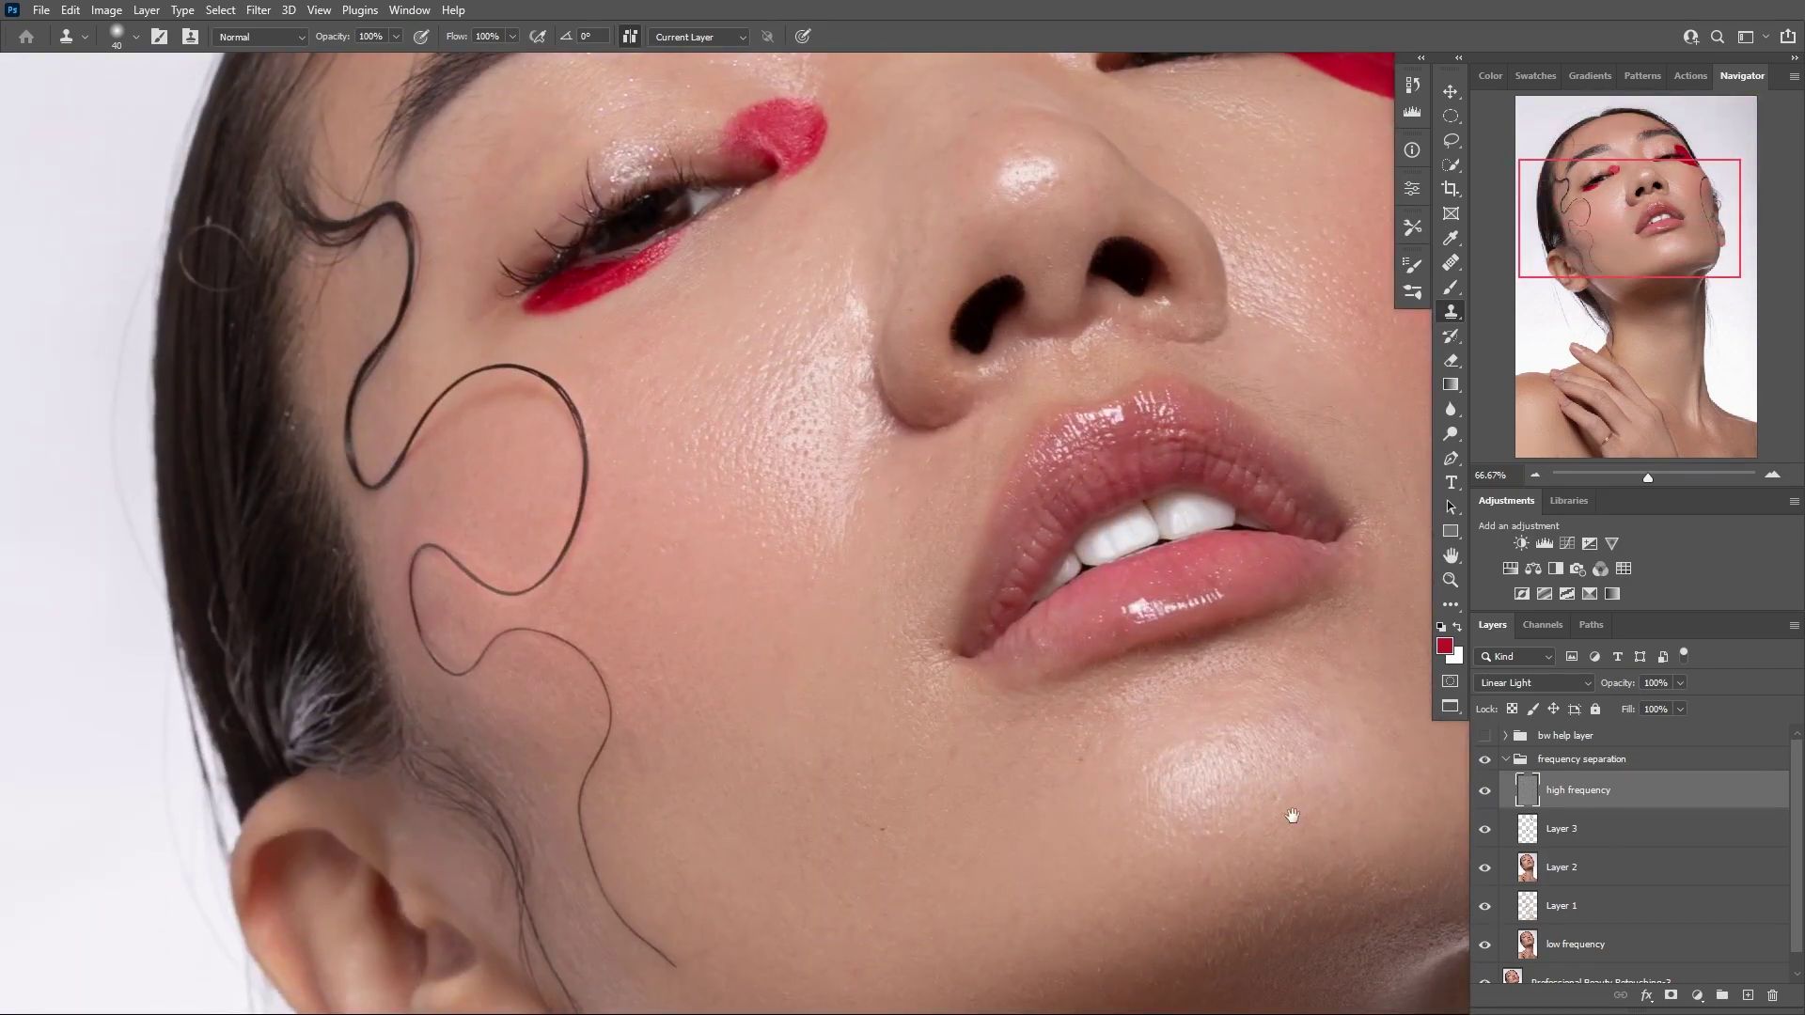
Clone clean skin texture onto the forehead above the eyebrow on the high frequency layer
{"action": "left_click_drag", "start_coordinate": [1119, 564], "coordinate": [1008, 452]}
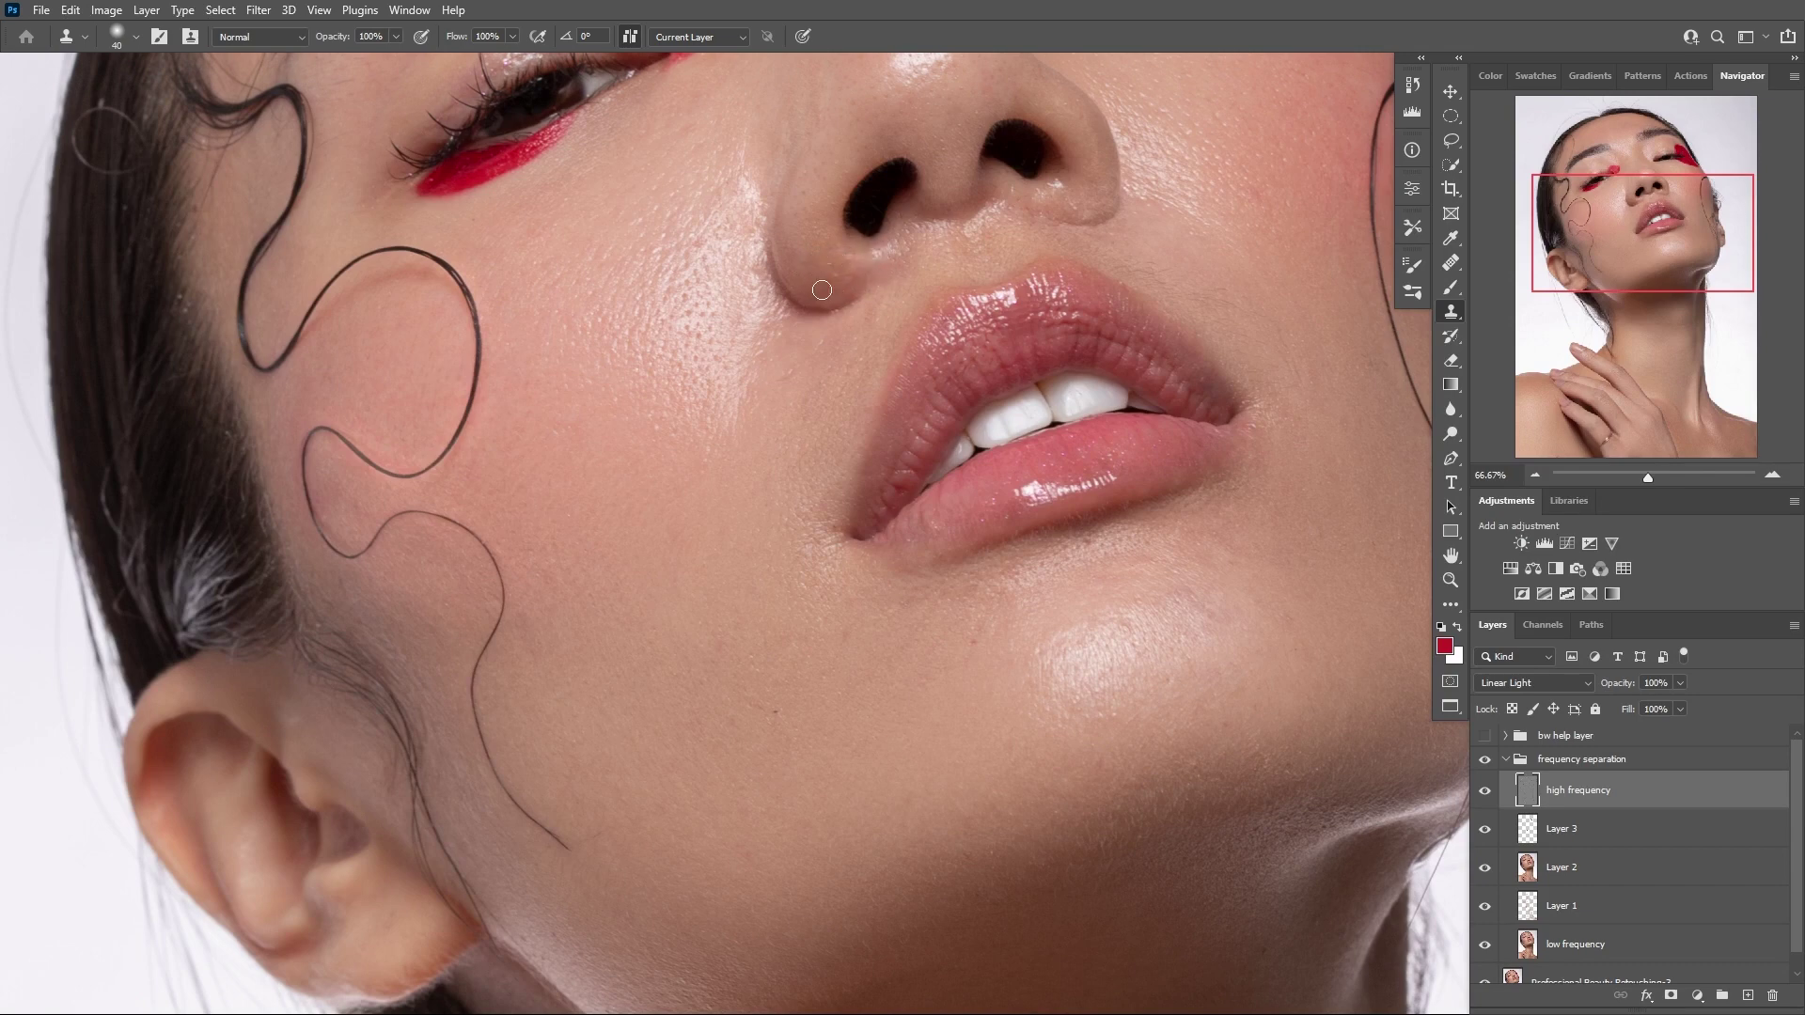
{"action": "scroll", "coordinate": [840, 367], "scroll_direction": "down", "scroll_amount": 12}
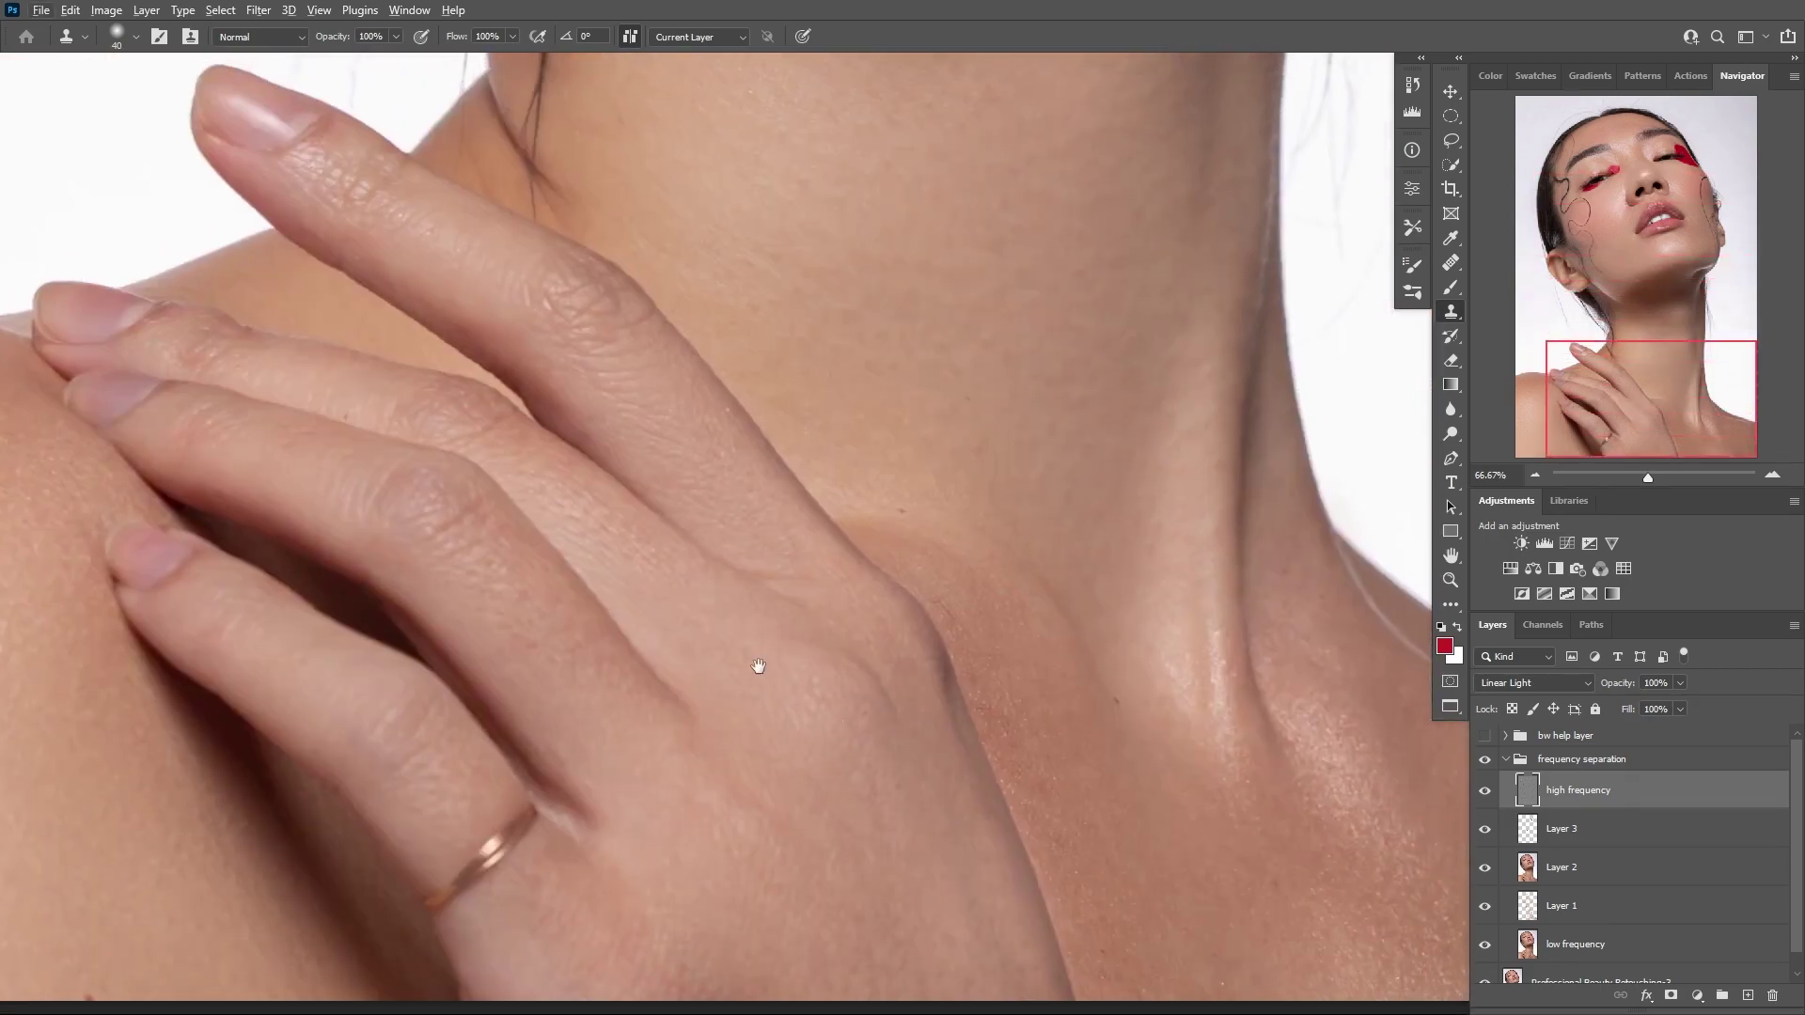
{"action": "scroll", "coordinate": [758, 665], "scroll_direction": "up", "scroll_amount": 15}
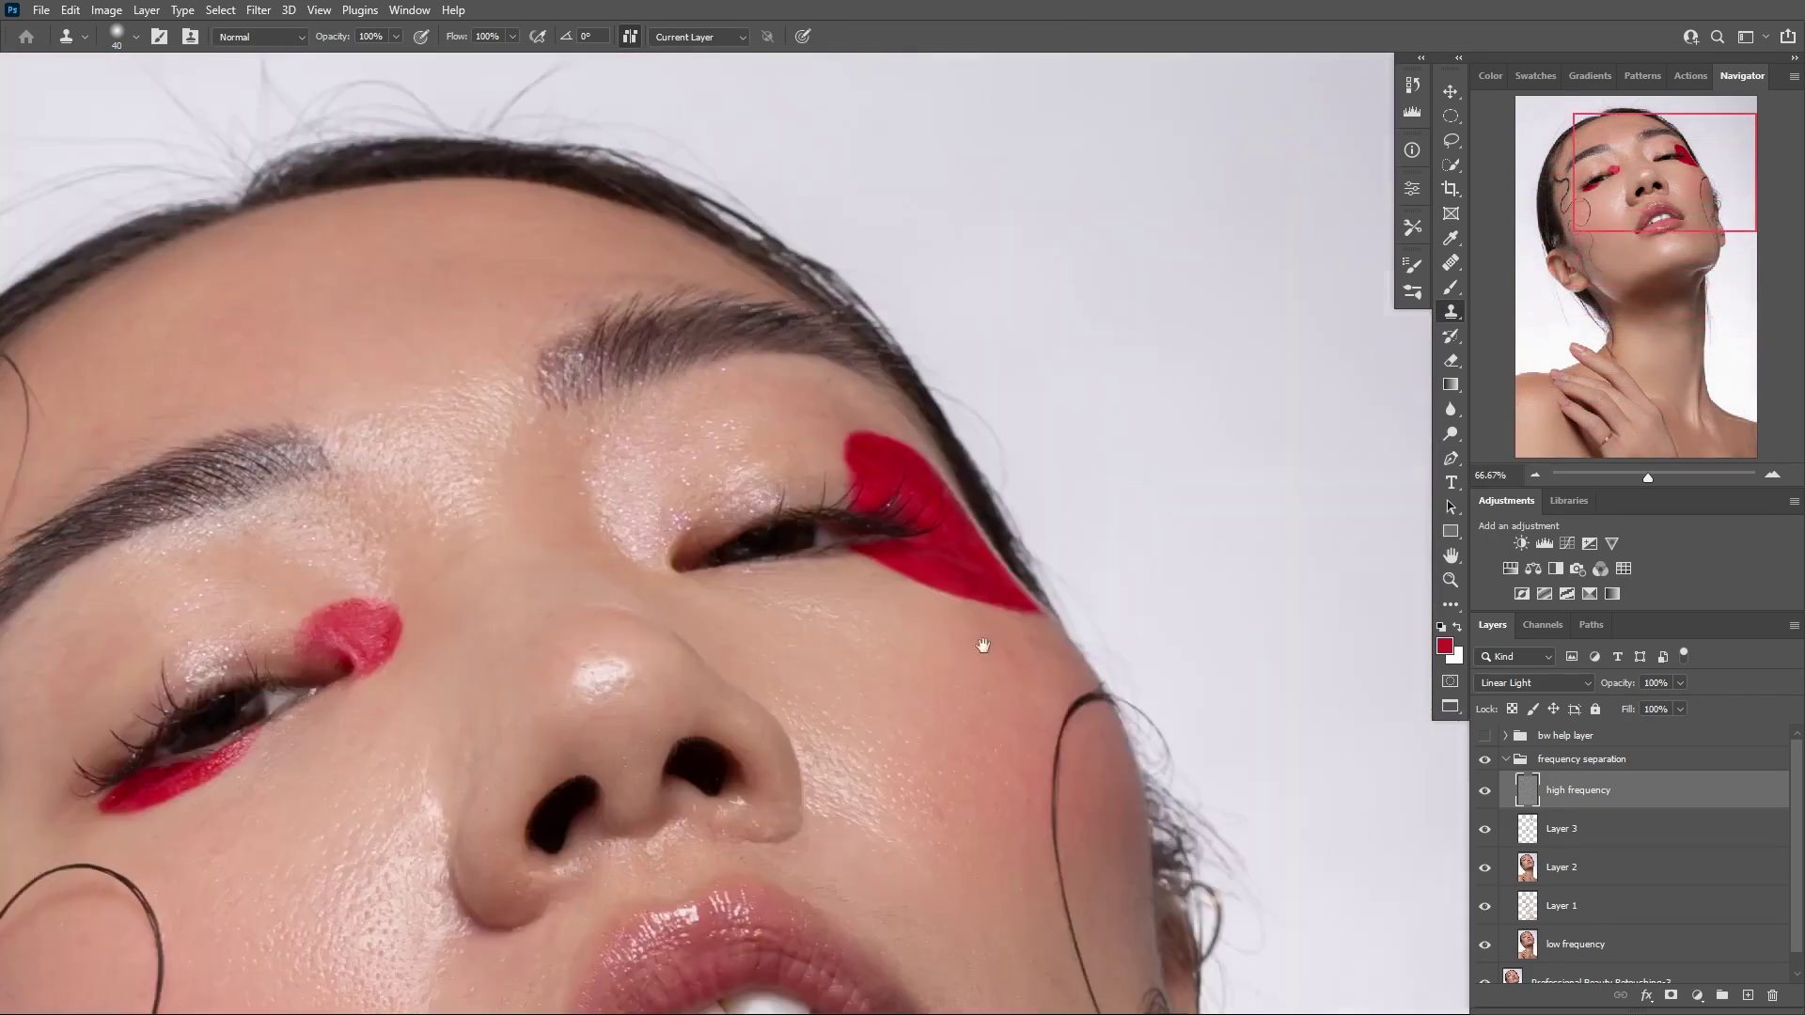
{"action": "left_click_drag", "start_coordinate": [732, 593], "coordinate": [1136, 477]}
{"action": "left_click_drag", "start_coordinate": [854, 311], "coordinate": [923, 526]}
{"action": "left_click", "coordinate": [568, 476], "text": "alt"}
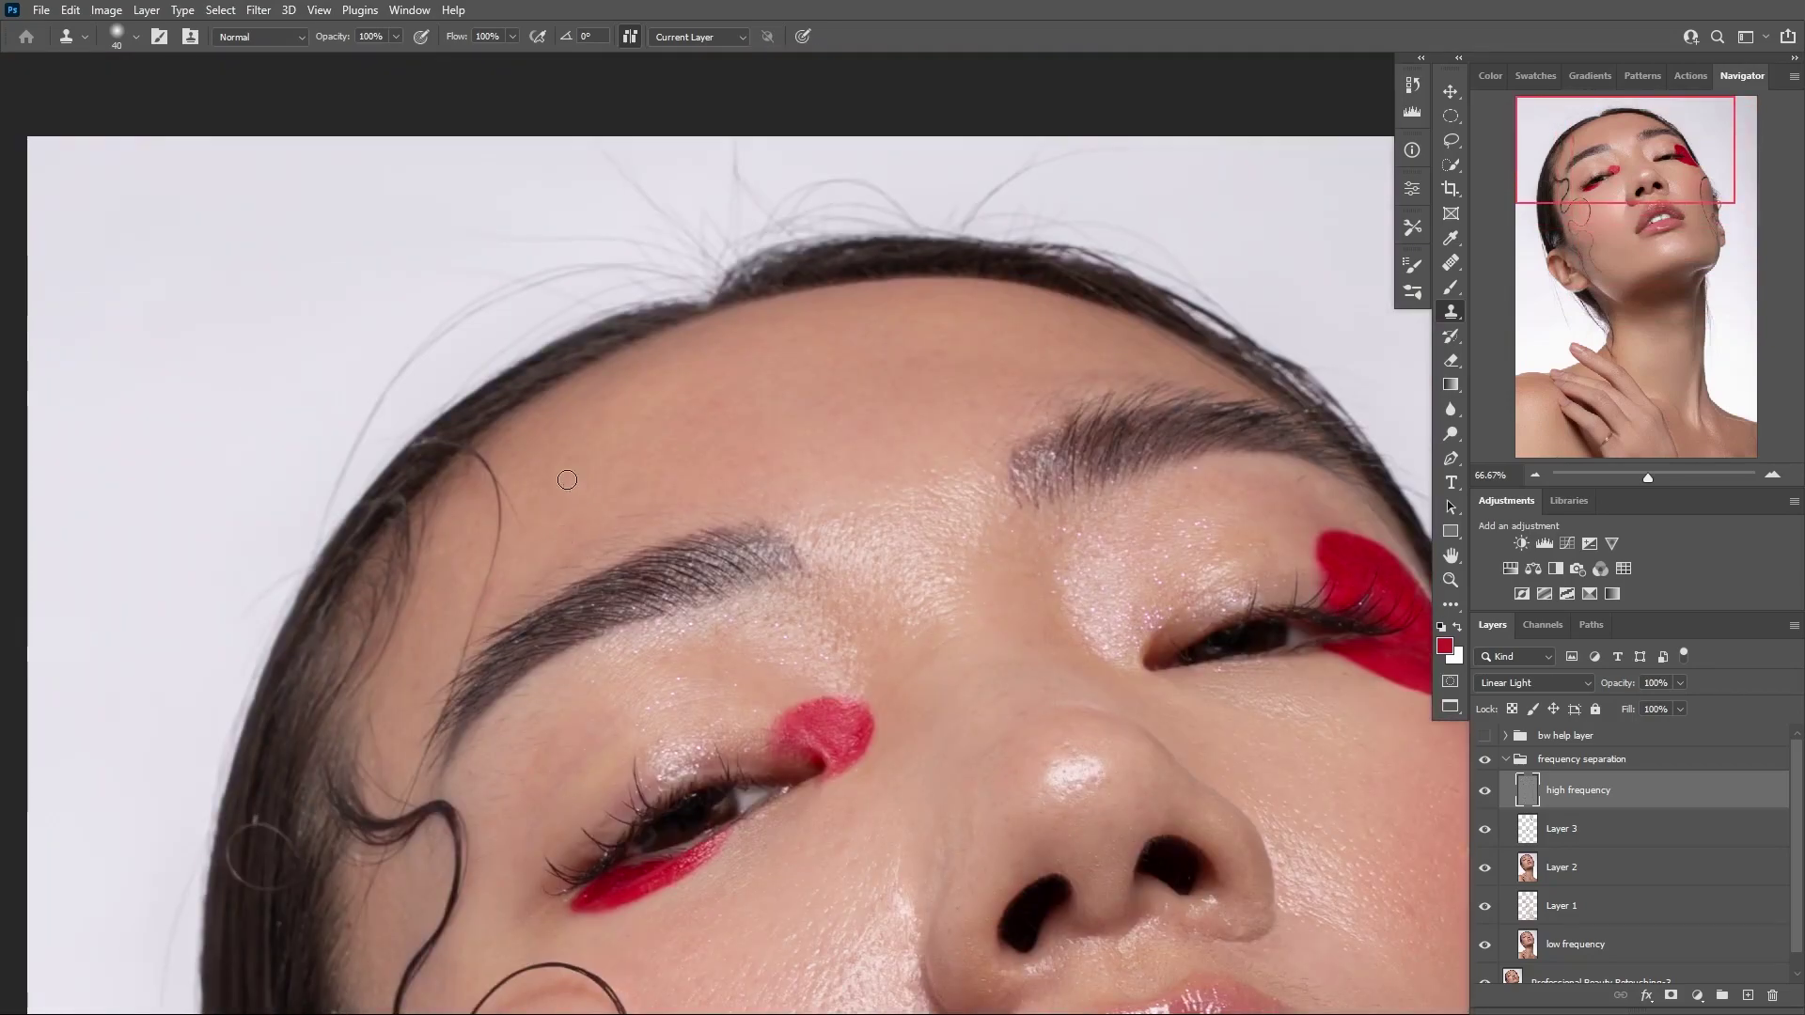
{"action": "left_click", "coordinate": [646, 491]}
Compare the full color portrait, fitted to the screen, with the frequency separation group off and on
{"action": "key", "text": "ctrl+0"}
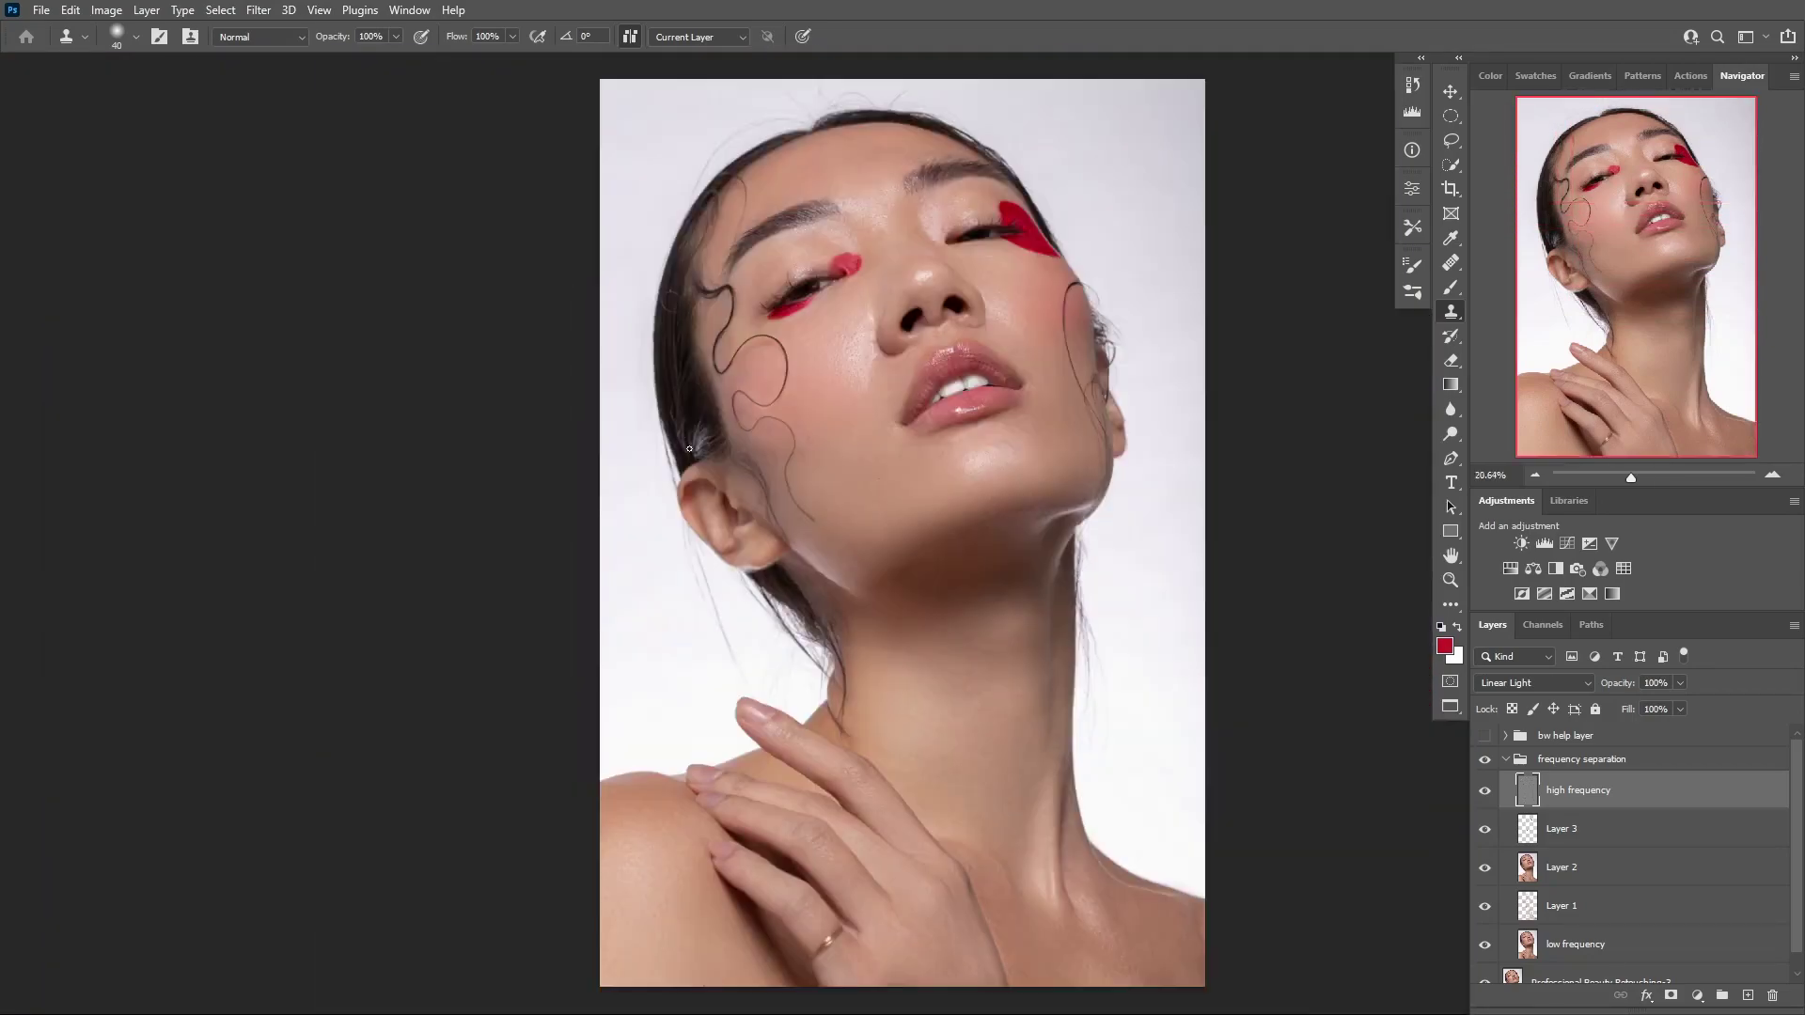
{"action": "left_click", "coordinate": [1485, 761]}
{"action": "left_click", "coordinate": [1488, 761]}
{"action": "left_click", "coordinate": [1485, 761]}
{"action": "left_click", "coordinate": [1485, 761]}
{"action": "left_click", "coordinate": [1485, 762]}
{"action": "left_click", "coordinate": [1485, 761]}
{"action": "left_click", "coordinate": [1485, 762]}
{"action": "left_click", "coordinate": [1485, 761]}
{"action": "left_click", "coordinate": [1485, 762]}
{"action": "left_click", "coordinate": [1485, 762]}
{"action": "left_click", "coordinate": [1485, 762]}
{"action": "left_click", "coordinate": [1487, 762]}
Show the bw help layer group and compare the full black-and-white portrait with frequency separation off and on
{"action": "left_click", "coordinate": [1486, 738]}
{"action": "left_click", "coordinate": [1487, 761]}
{"action": "left_click", "coordinate": [1487, 760]}
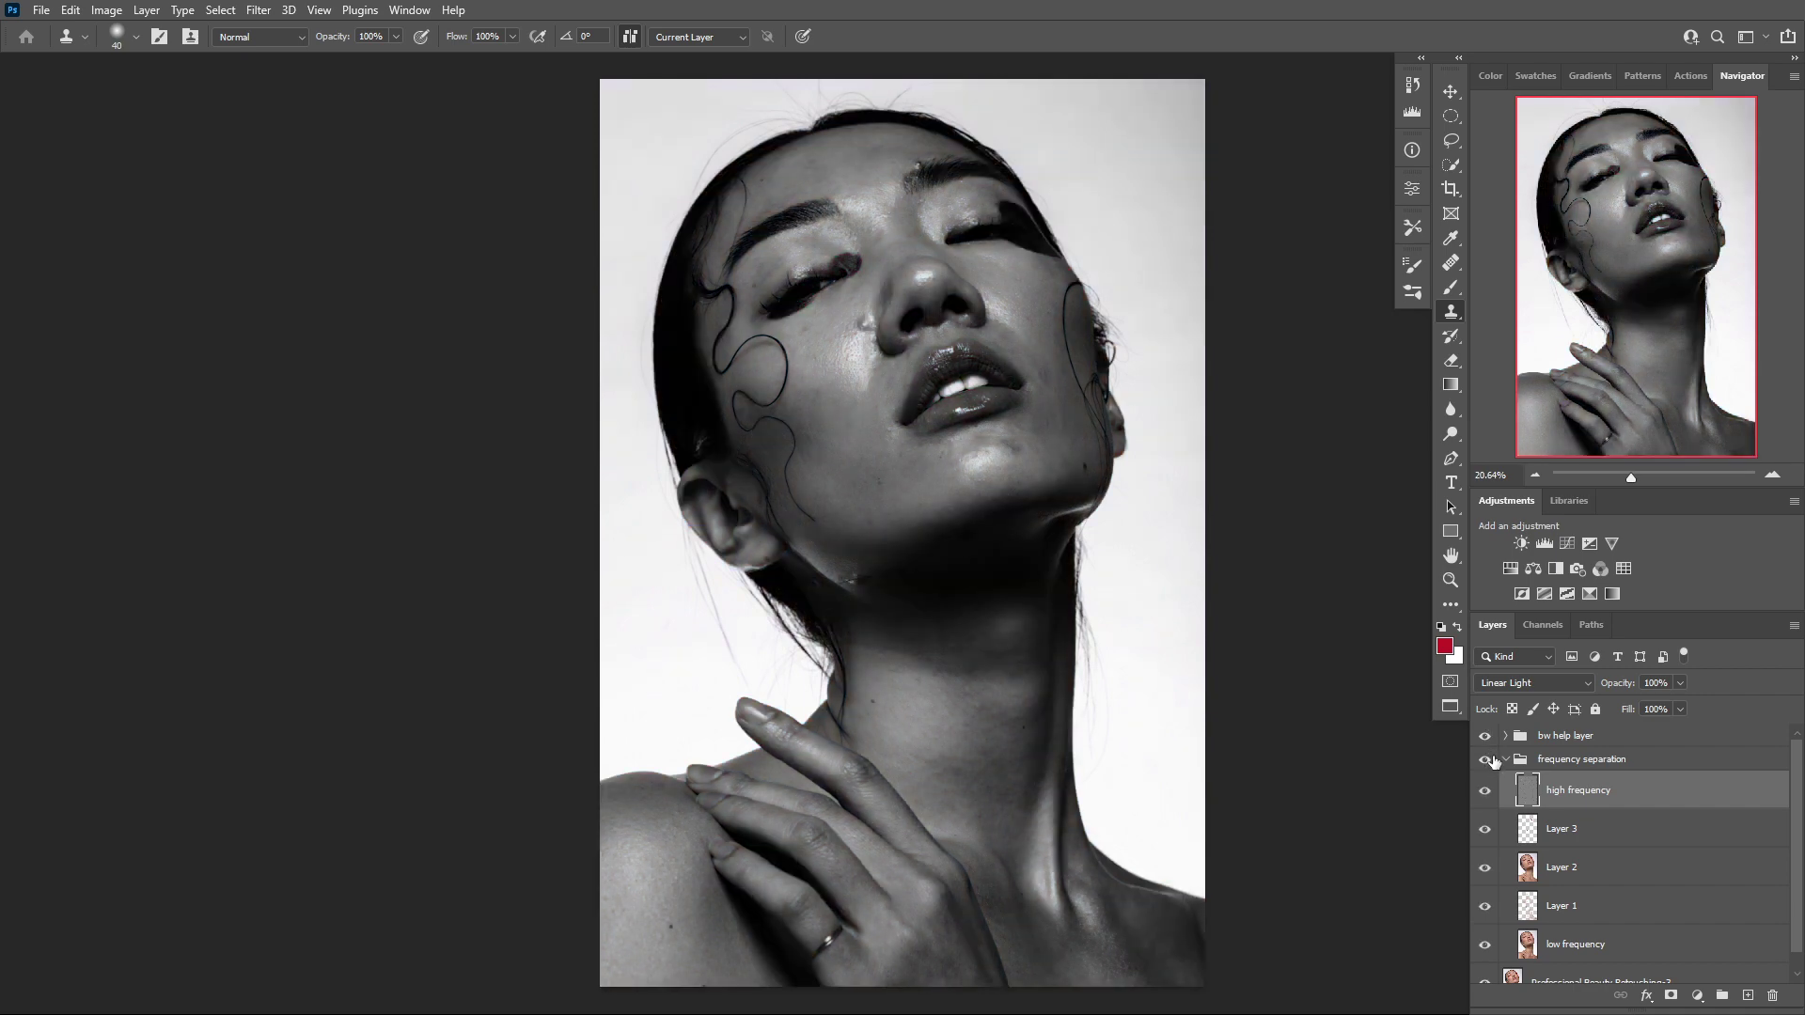
{"action": "left_click", "coordinate": [1486, 761]}
{"action": "left_click", "coordinate": [1487, 762]}
{"action": "left_click", "coordinate": [1487, 761]}
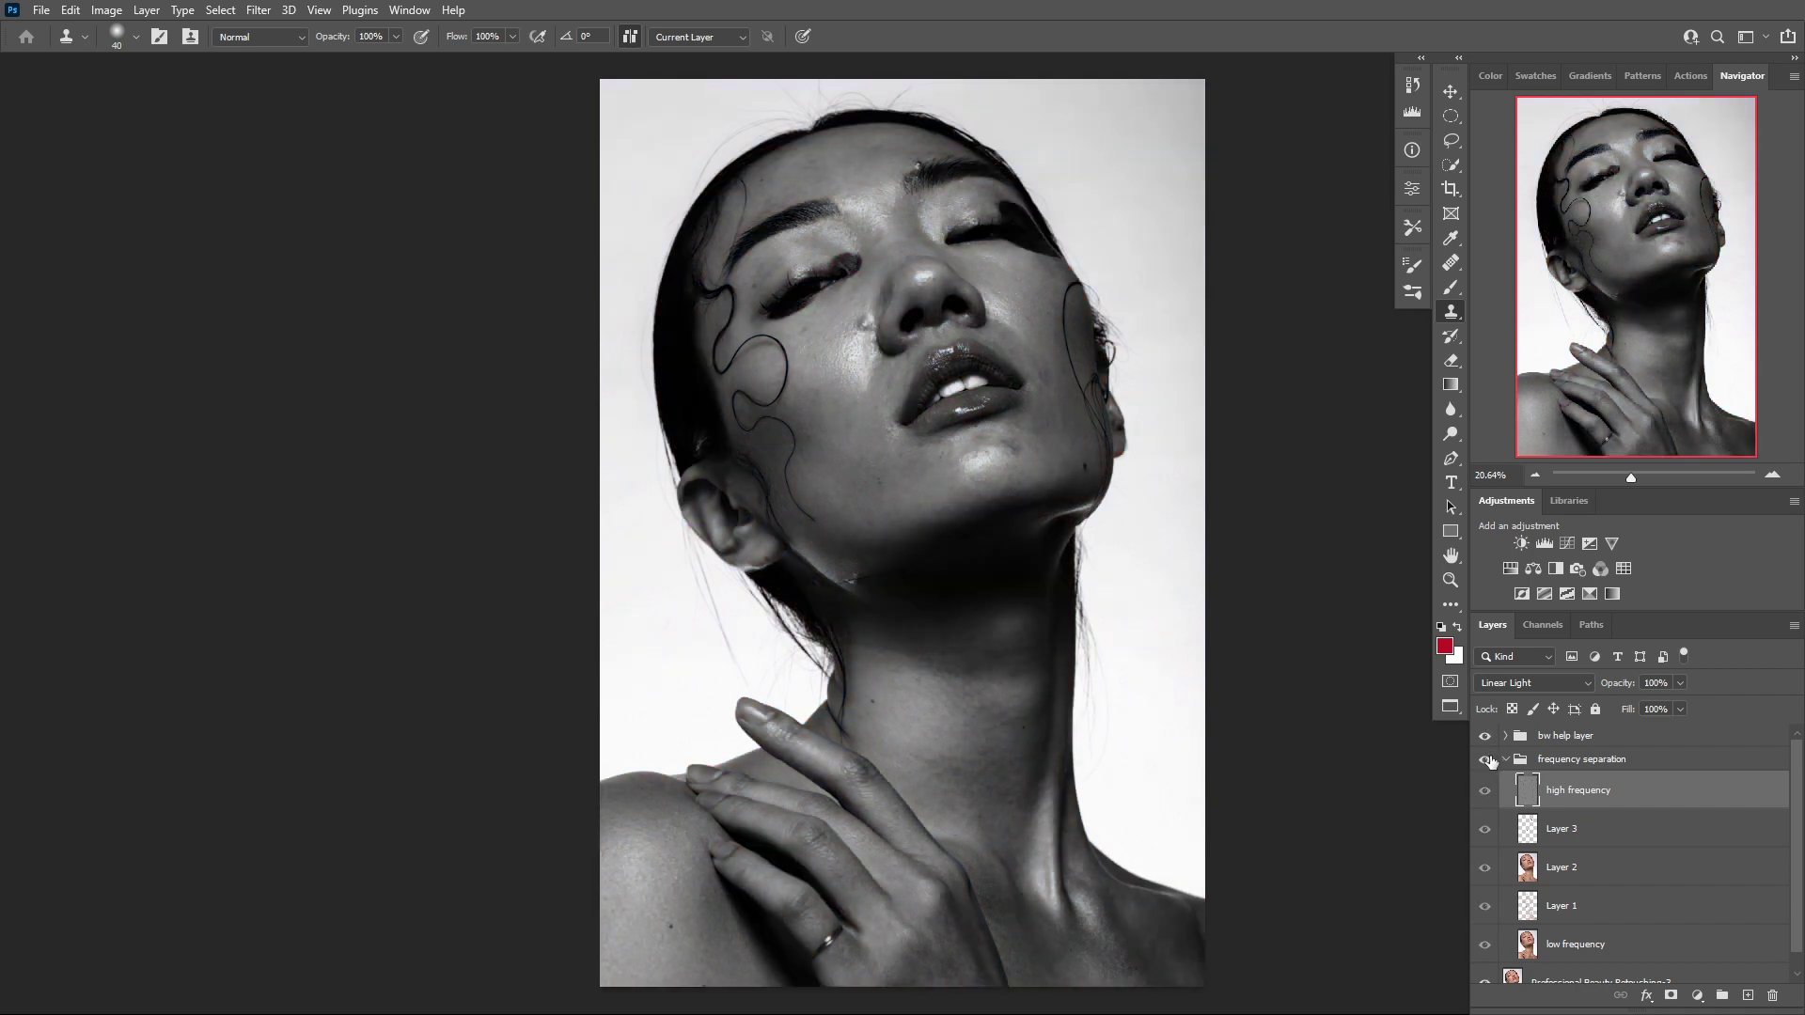
{"action": "left_click", "coordinate": [1488, 762]}
{"action": "left_click", "coordinate": [1487, 761]}
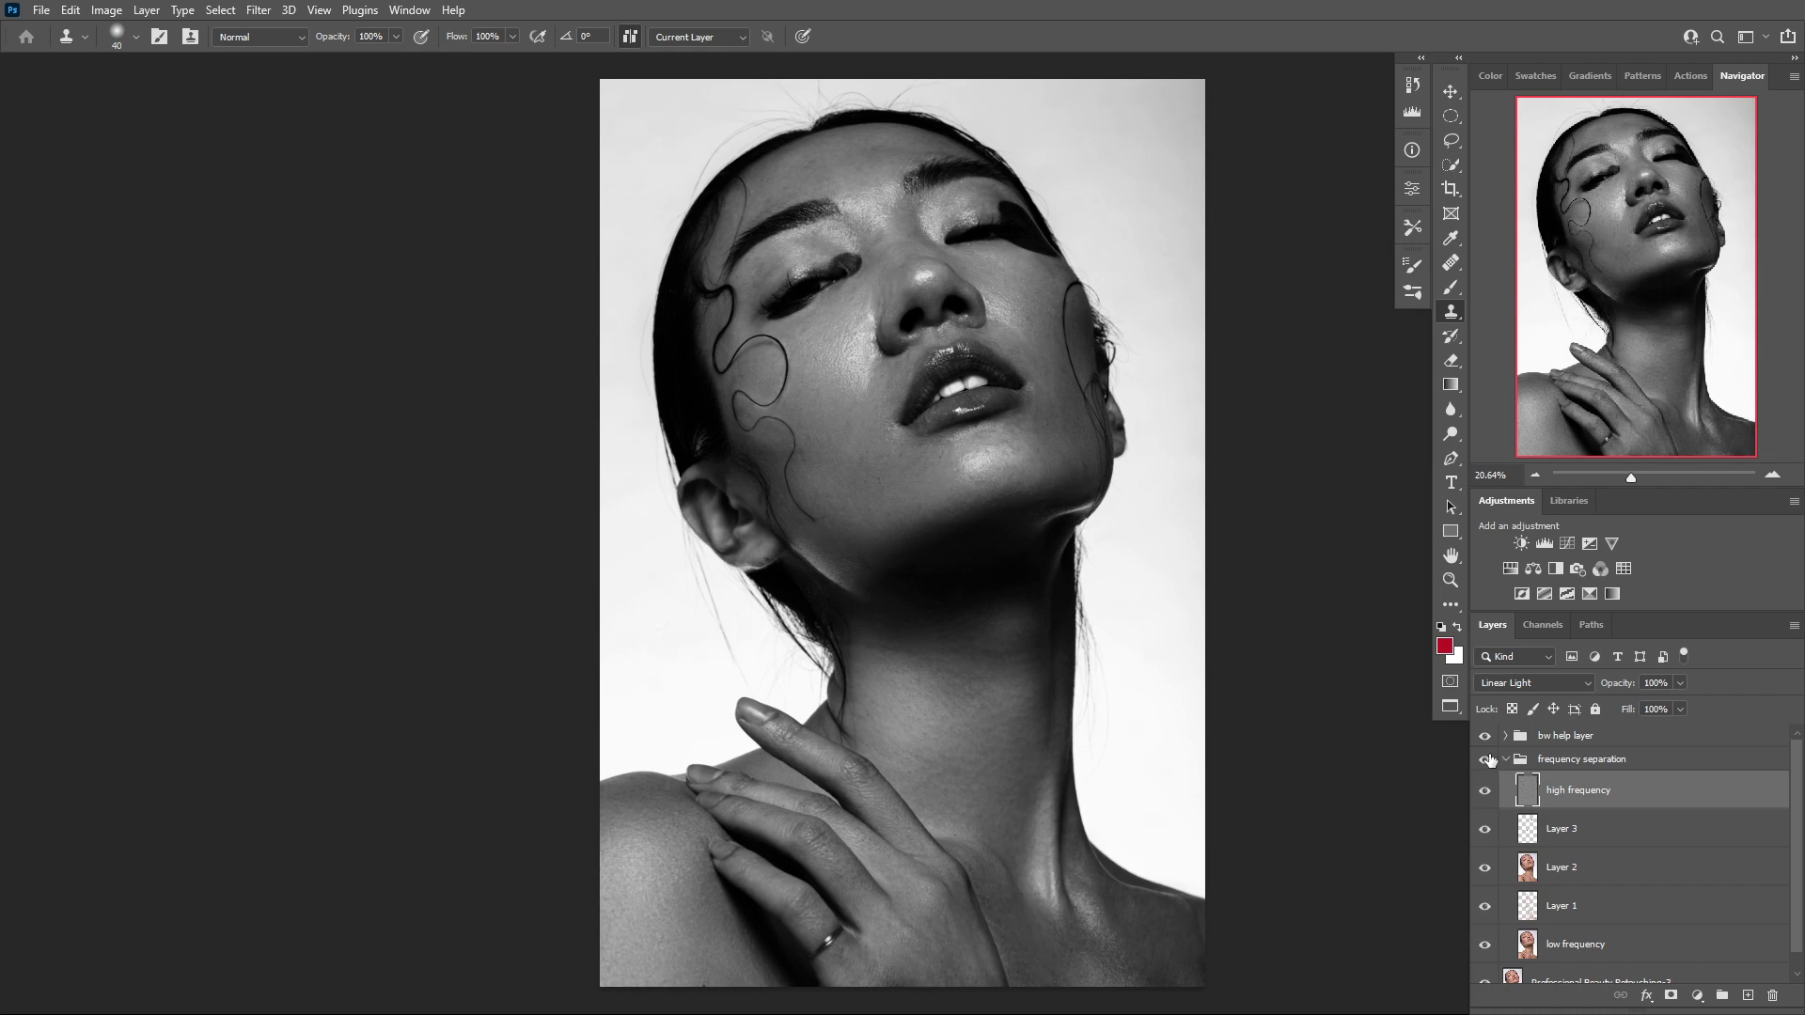
{"action": "left_click", "coordinate": [1487, 761]}
{"action": "left_click", "coordinate": [1487, 761]}
{"action": "left_click", "coordinate": [1487, 761]}
{"action": "left_click", "coordinate": [1488, 761]}
{"action": "left_click", "coordinate": [1493, 762]}
{"action": "left_click", "coordinate": [1492, 762]}
Collapse the frequency separation group, then select and hide the bw help layer group
{"action": "left_click", "coordinate": [1506, 759]}
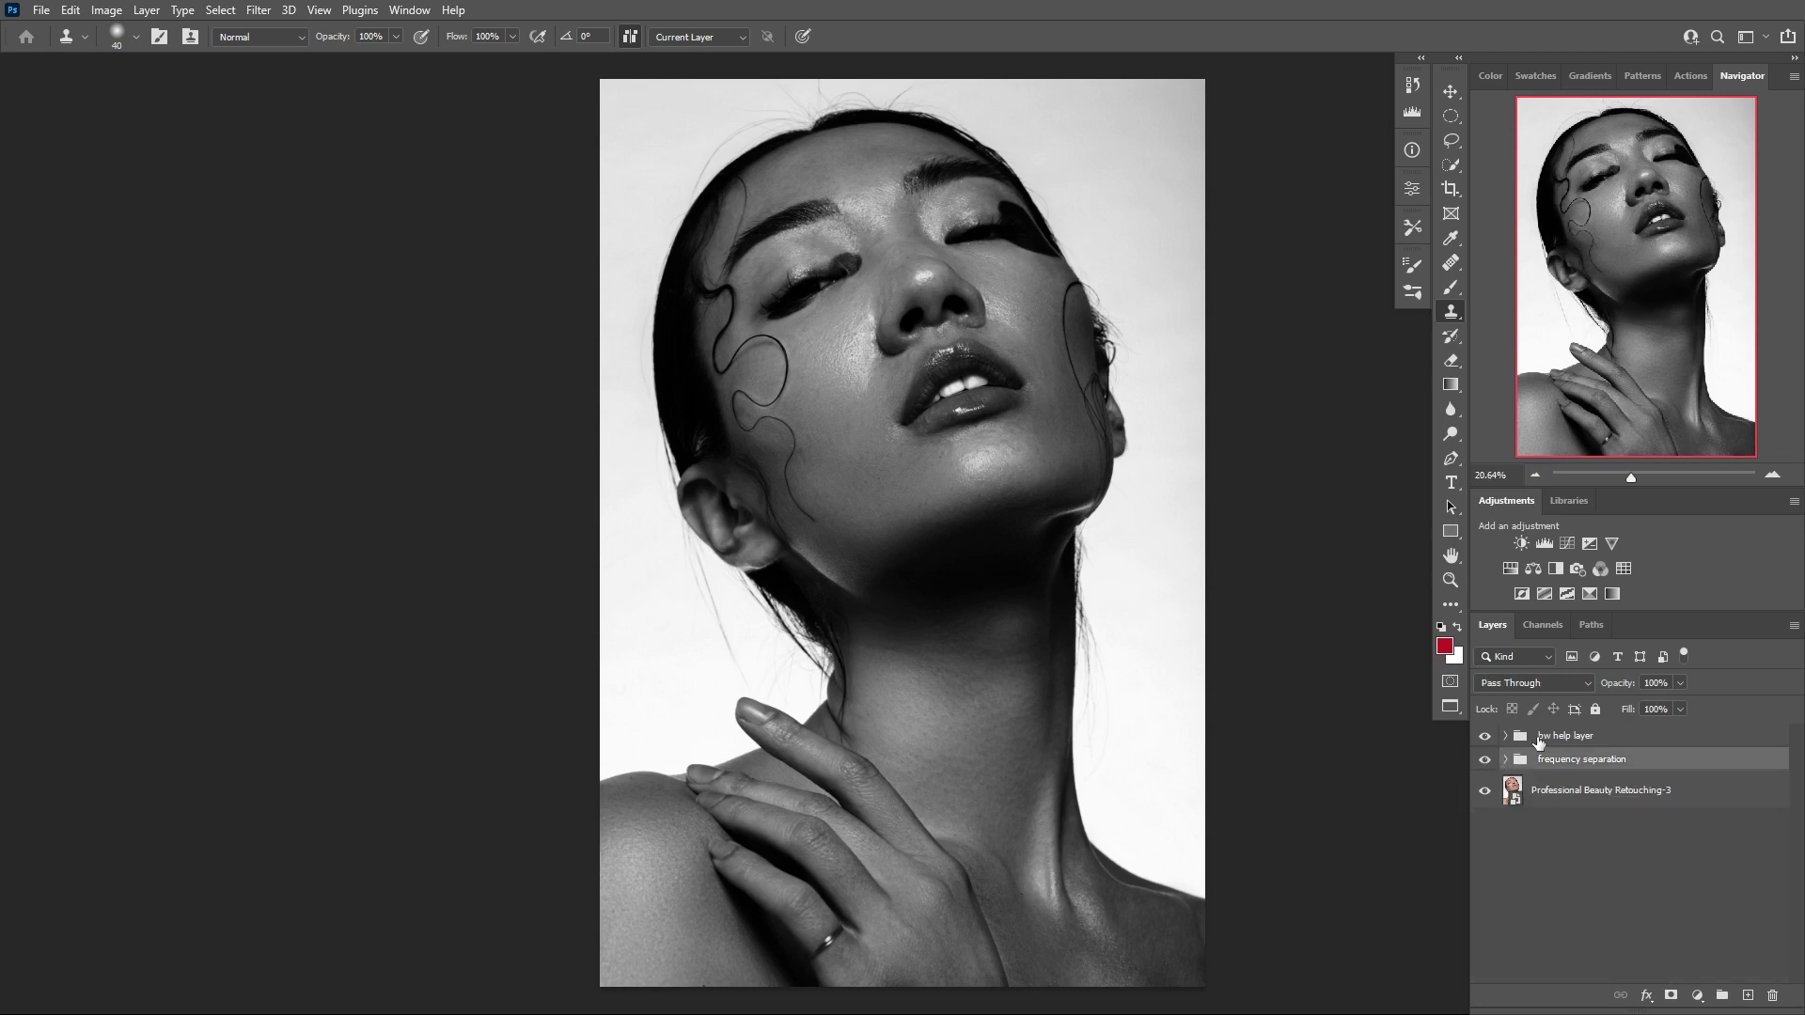
{"action": "left_click", "coordinate": [1603, 739]}
{"action": "left_click", "coordinate": [1485, 739]}
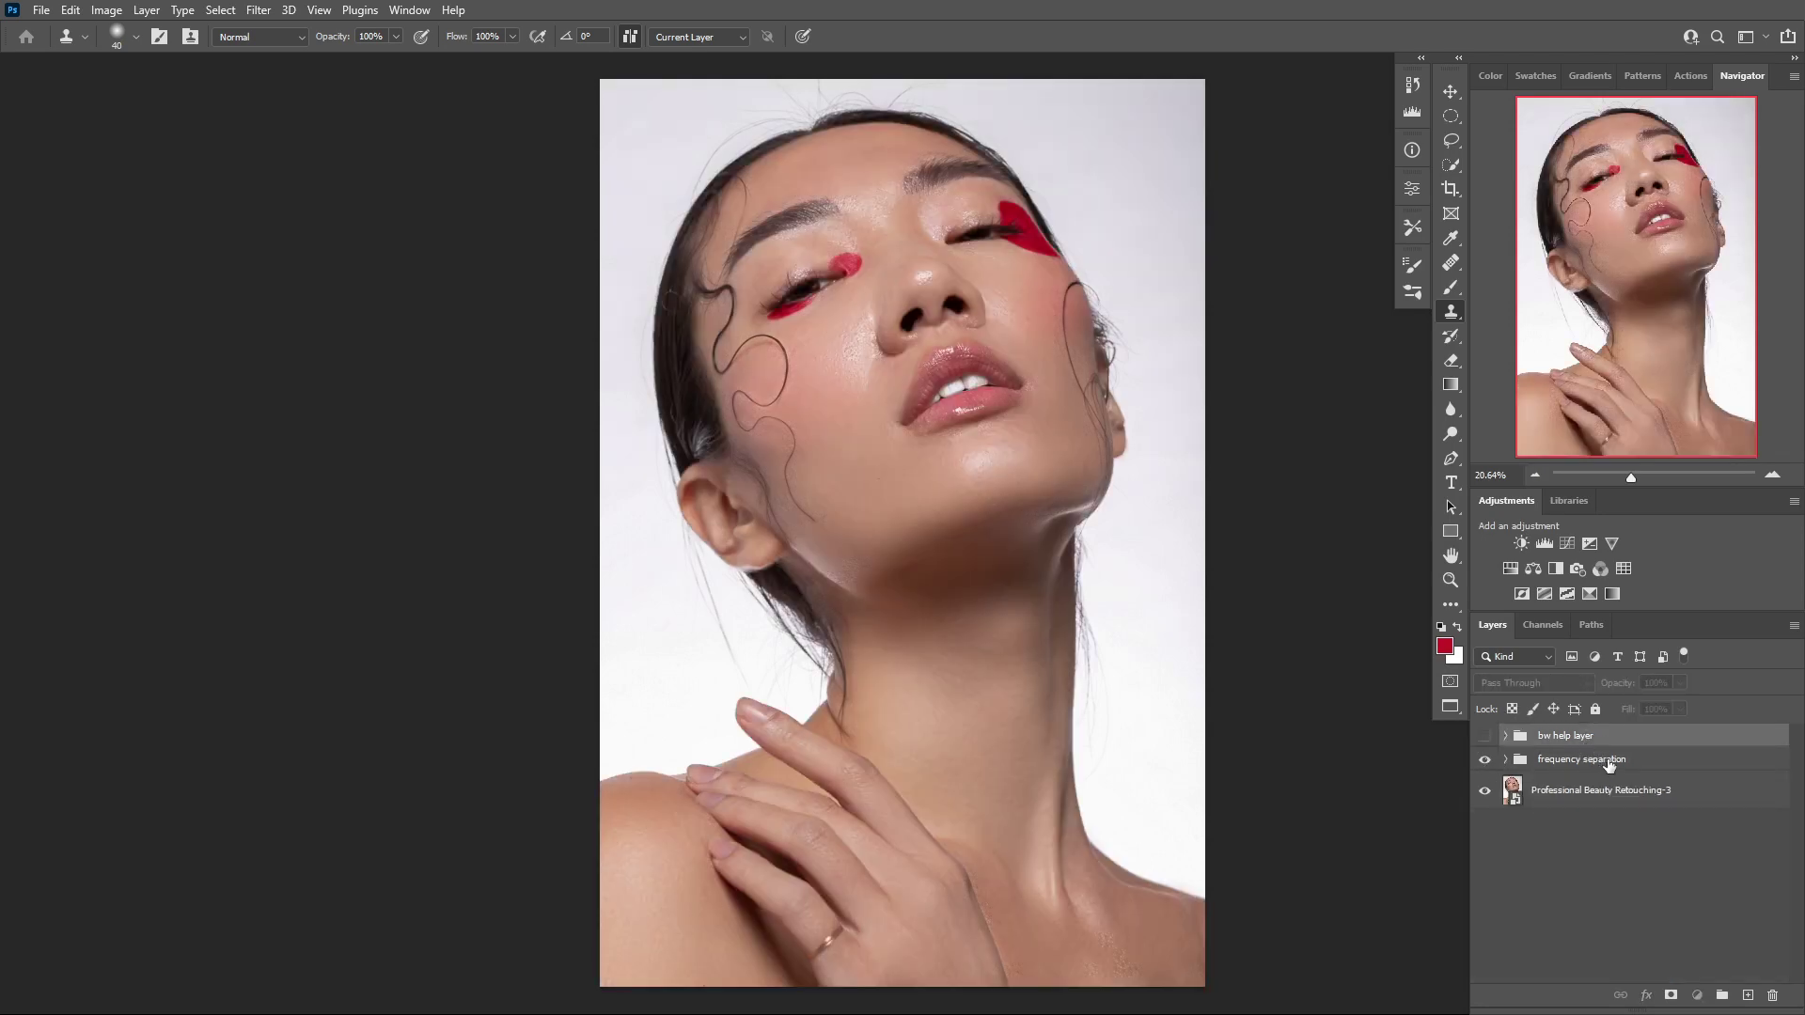